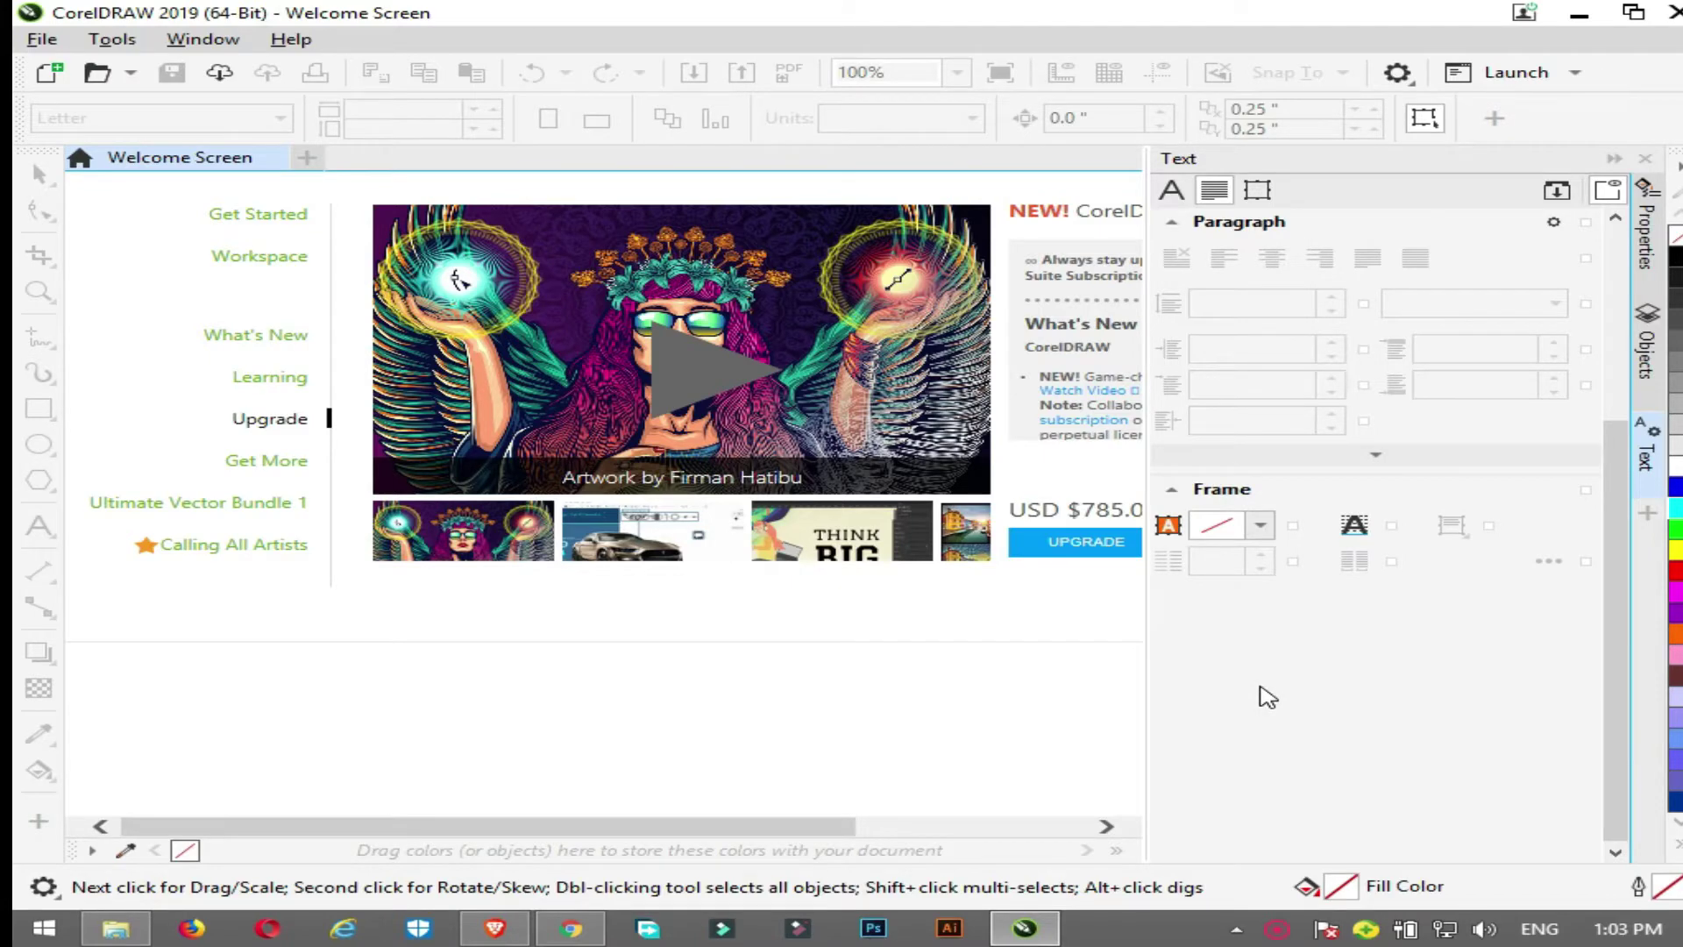
# - Create a new 3.5 × 2.0 inch Business Card document in CMYK colour mode at 300 dpi
pyautogui.hotkey('ctrl', 'n')
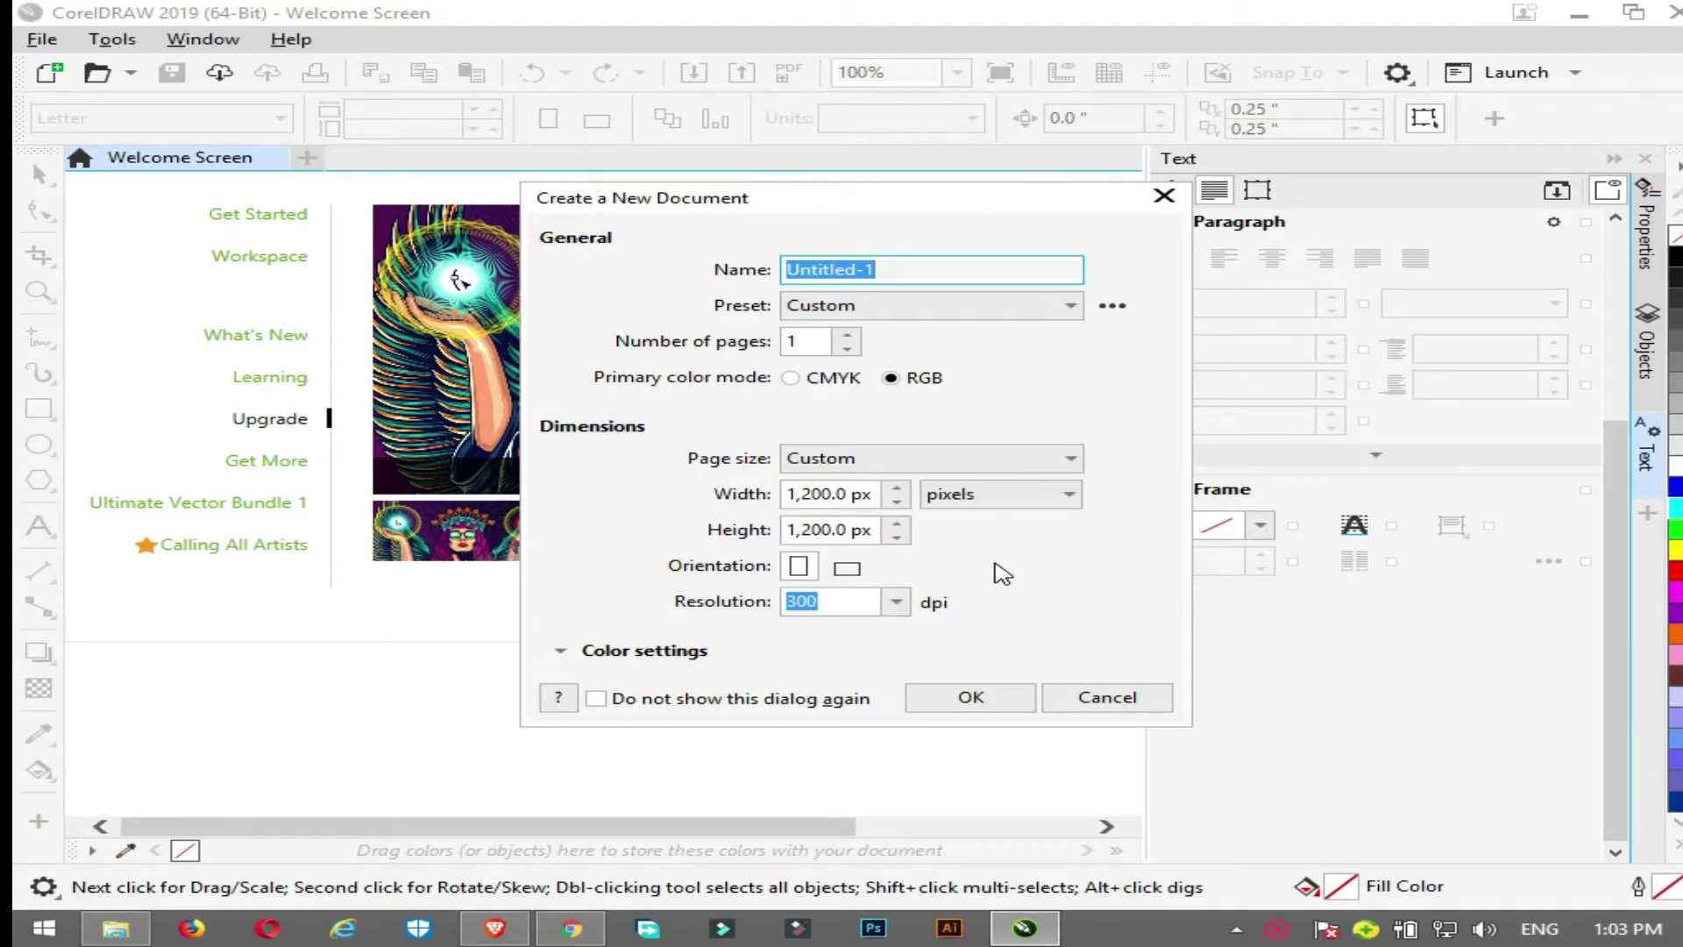
pyautogui.click(939, 455)
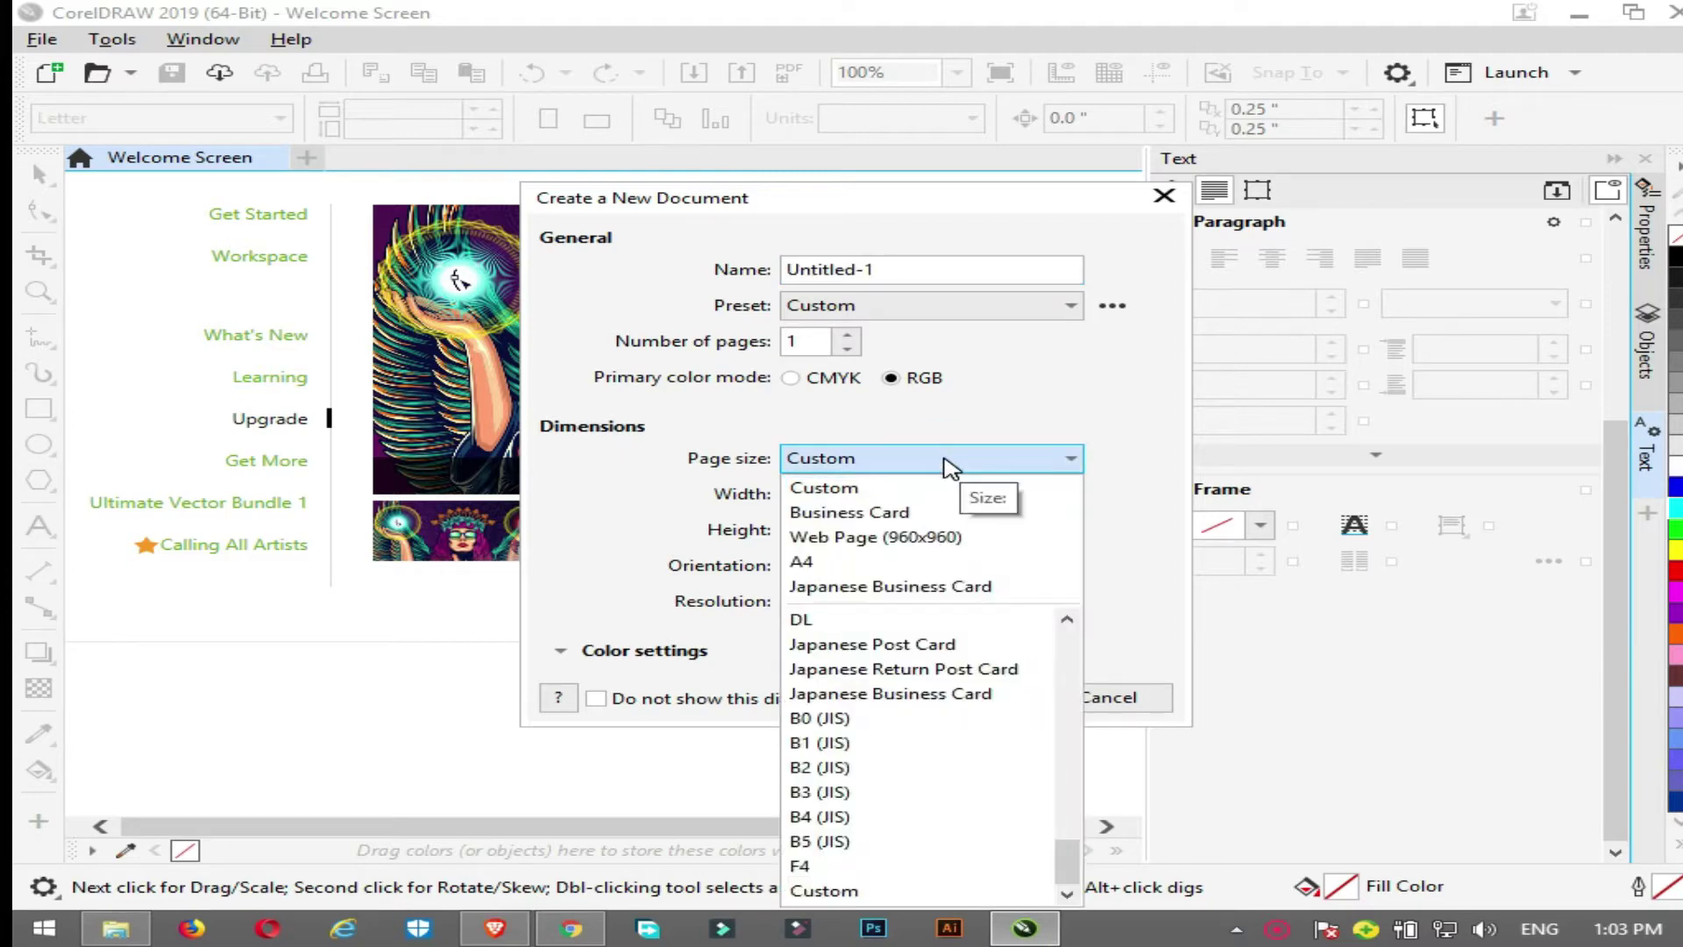
pyautogui.click(916, 510)
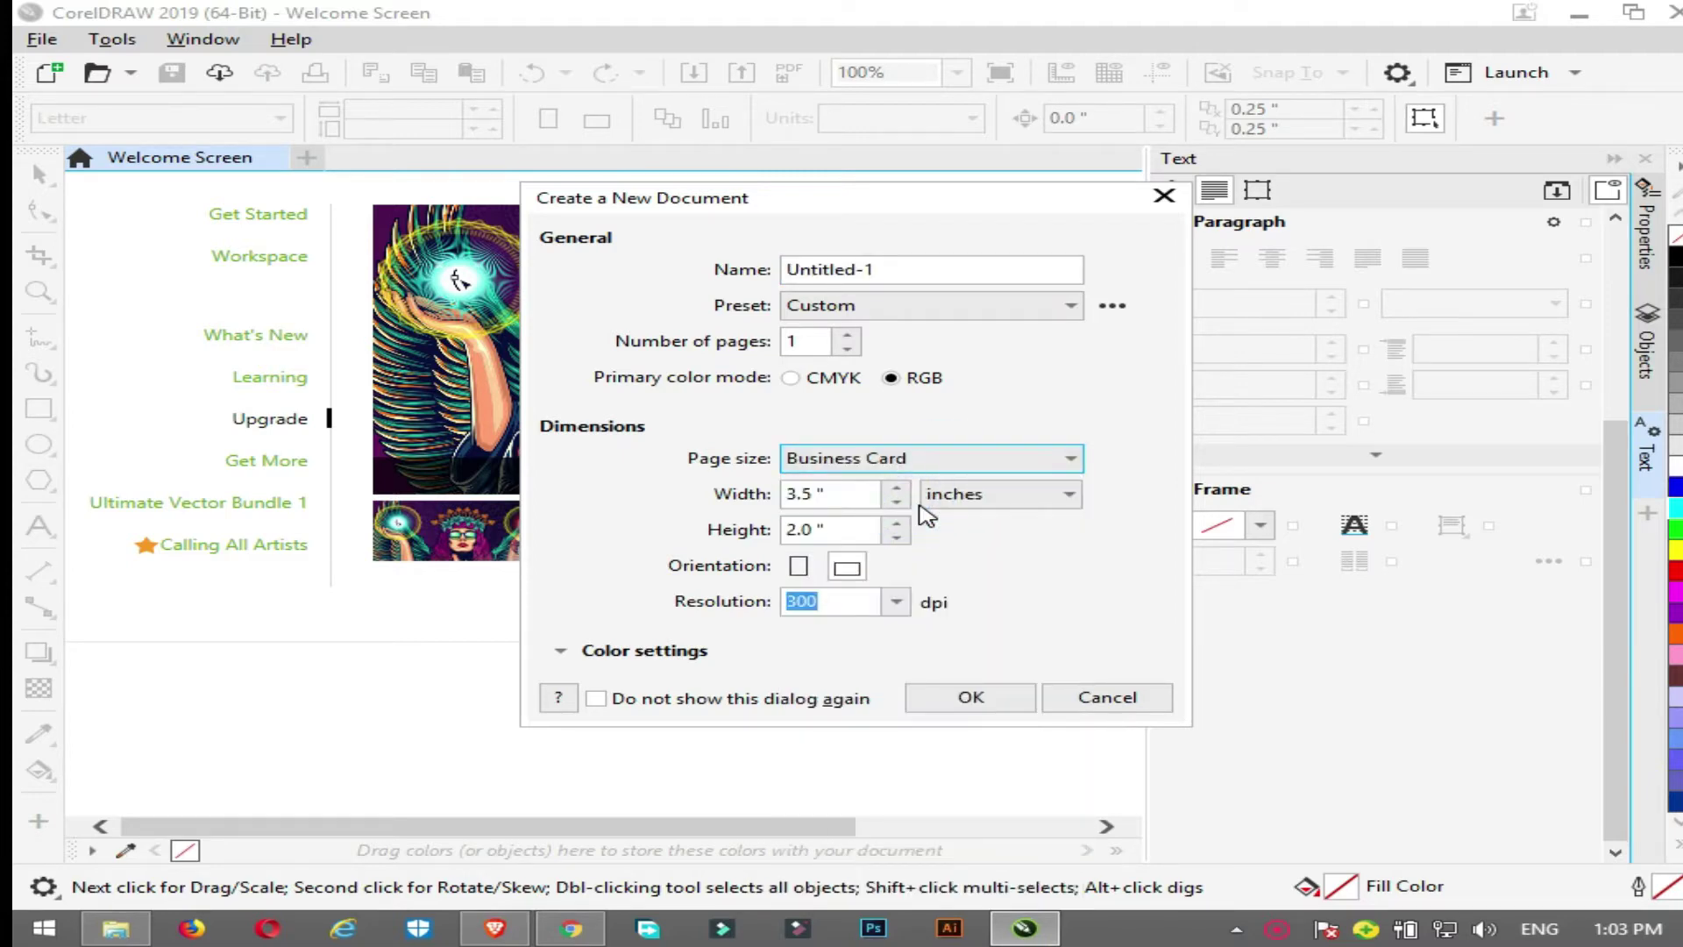
pyautogui.click(789, 377)
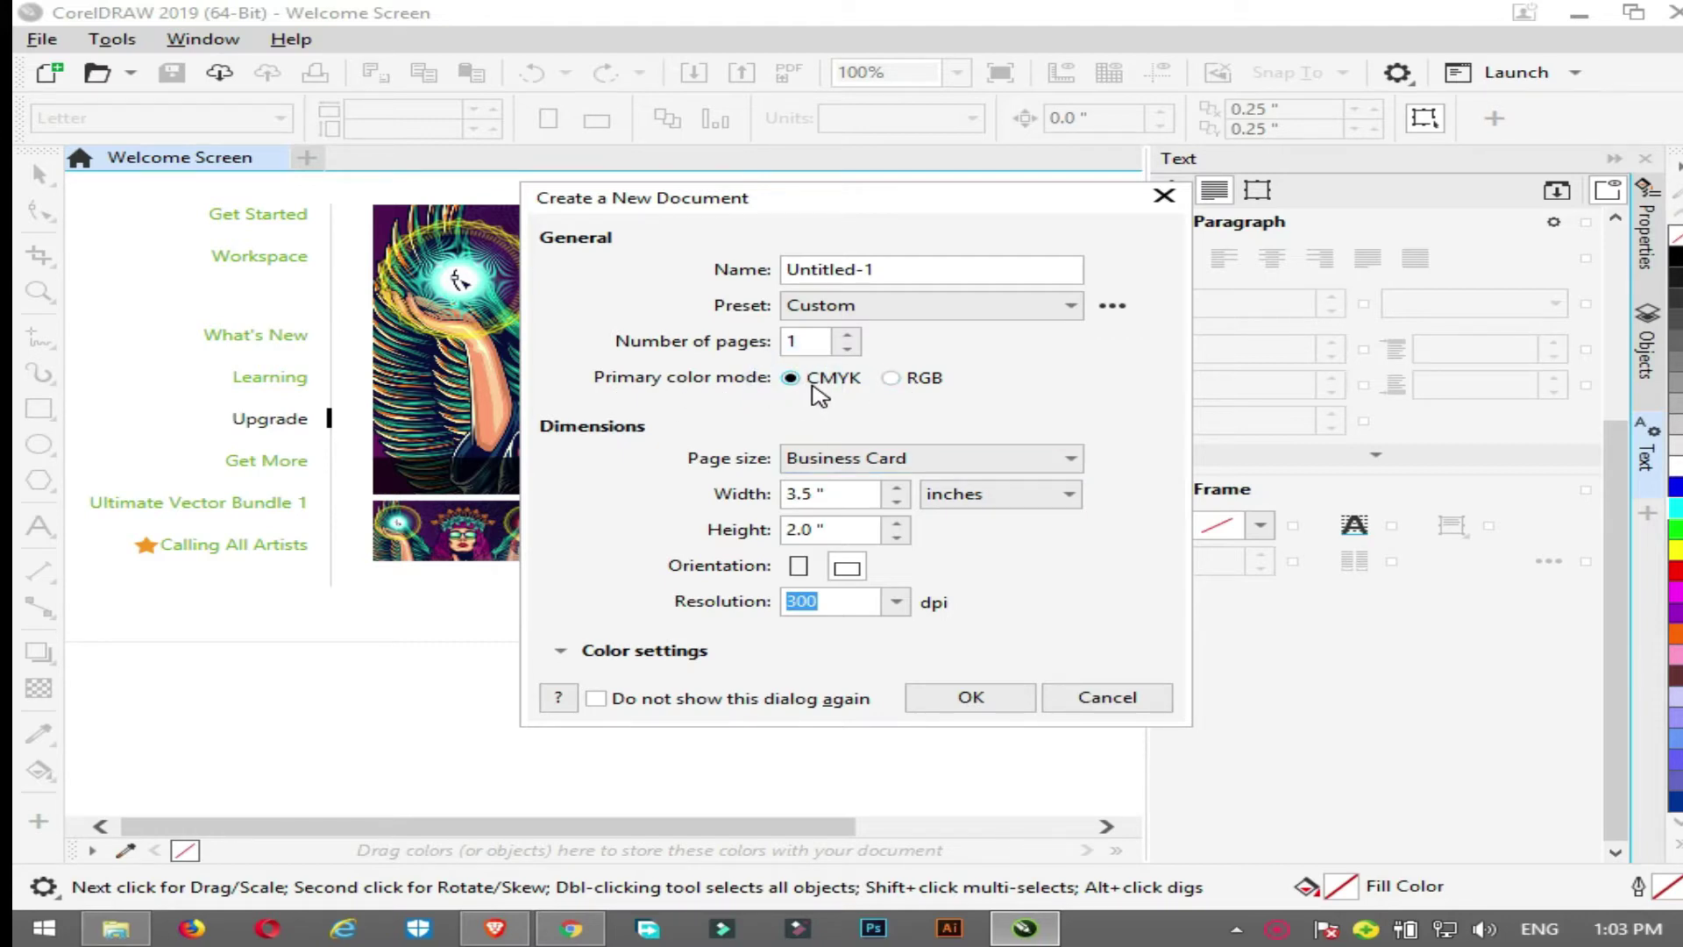
pyautogui.click(892, 378)
pyautogui.click(792, 378)
pyautogui.click(986, 701)
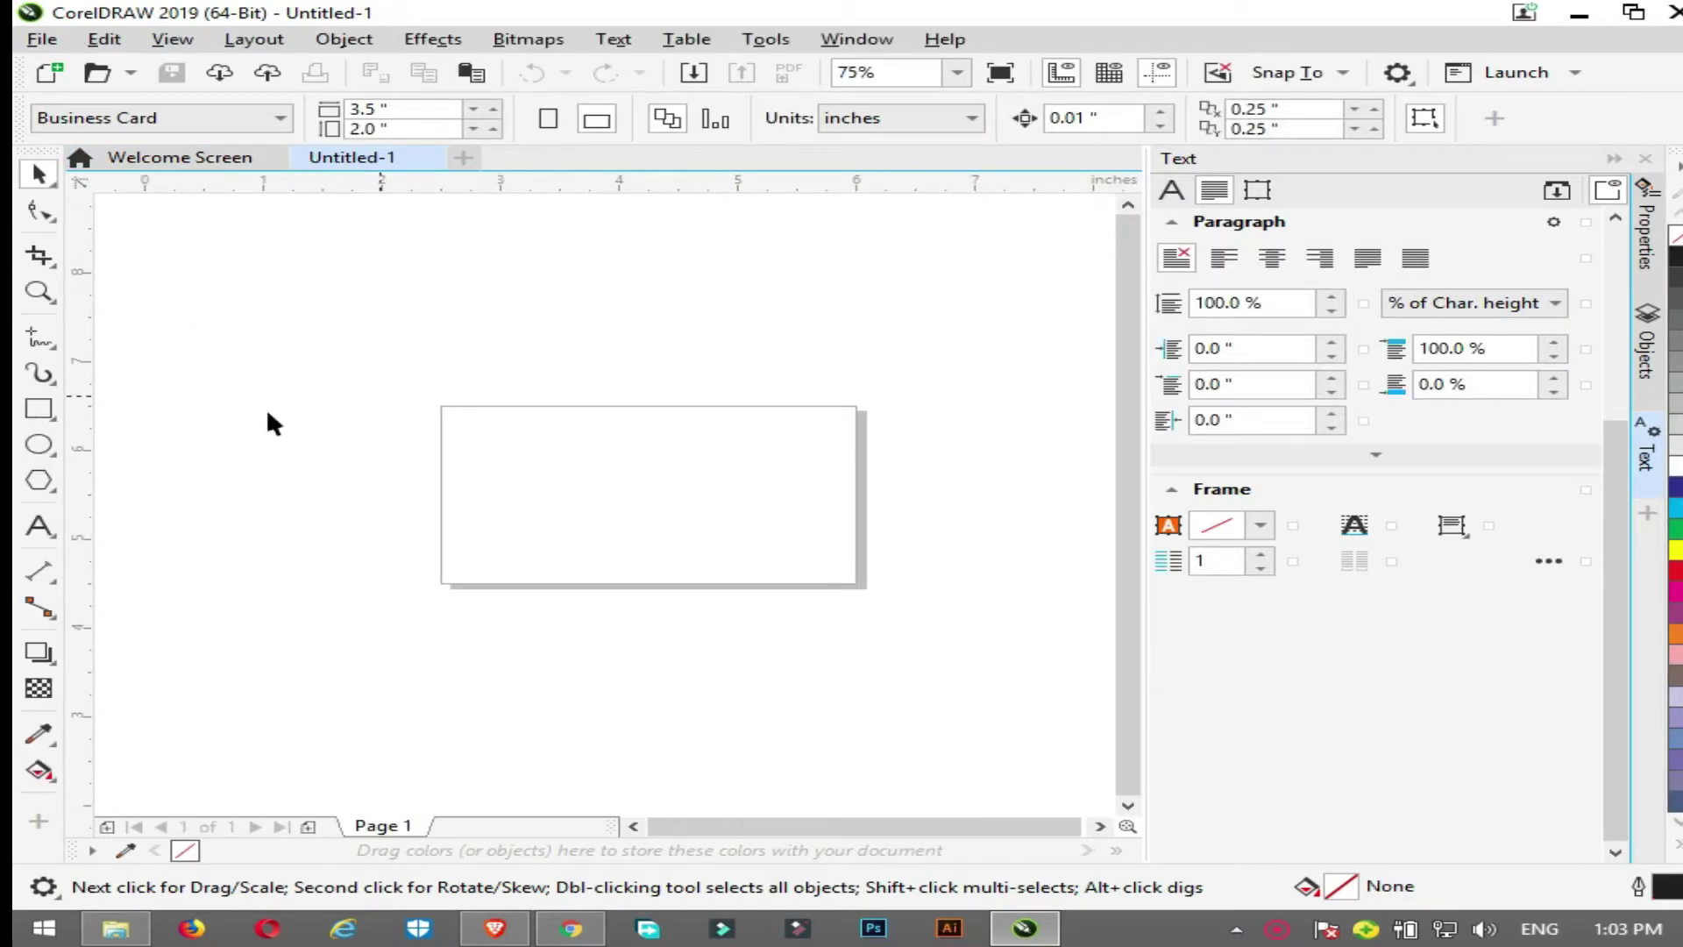
# - Add a page-sized rectangle filled red with no outline
pyautogui.doubleClick(44, 411)
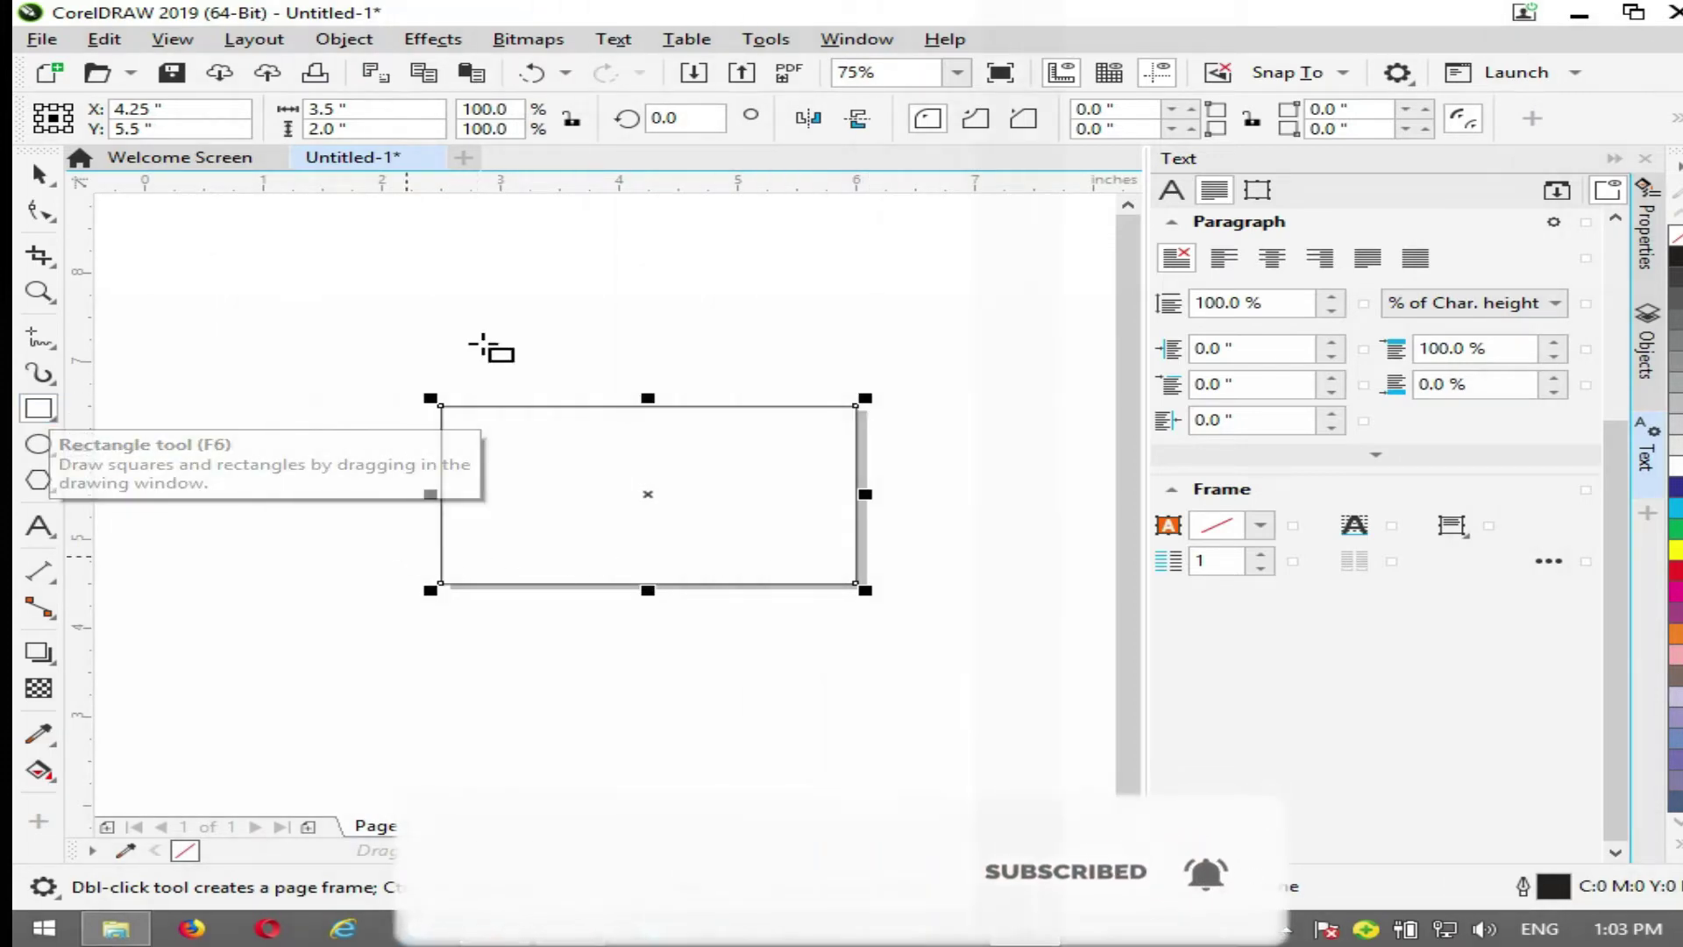
pyautogui.click(1675, 507)
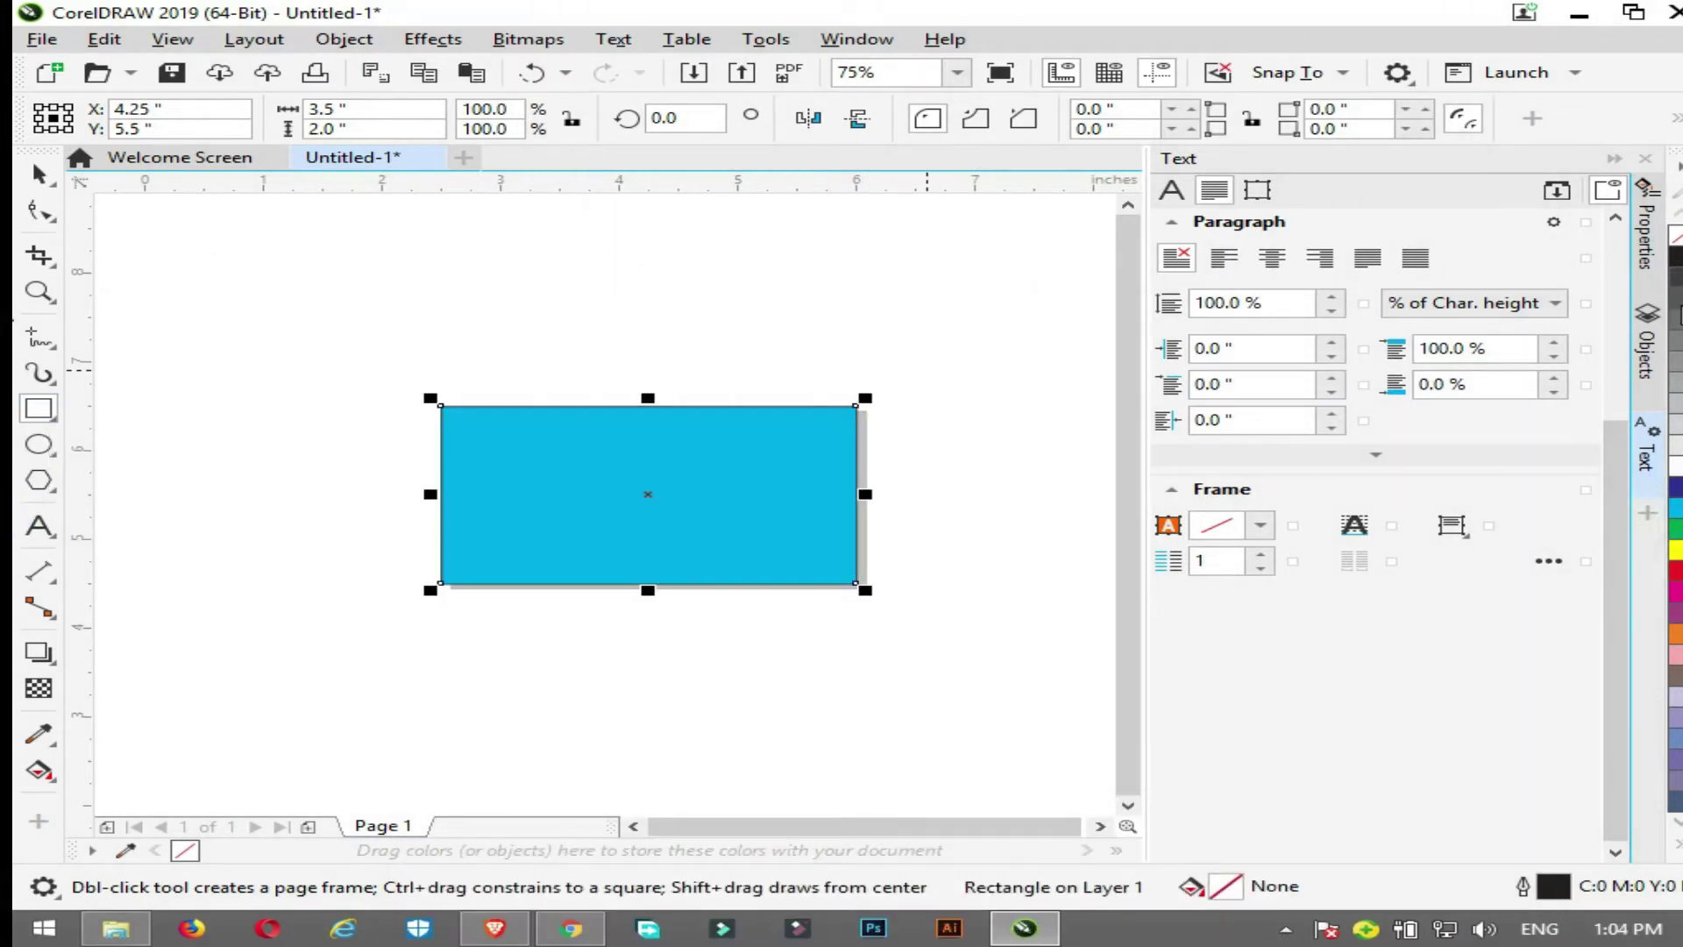
pyautogui.click(1675, 256)
pyautogui.click(1675, 570)
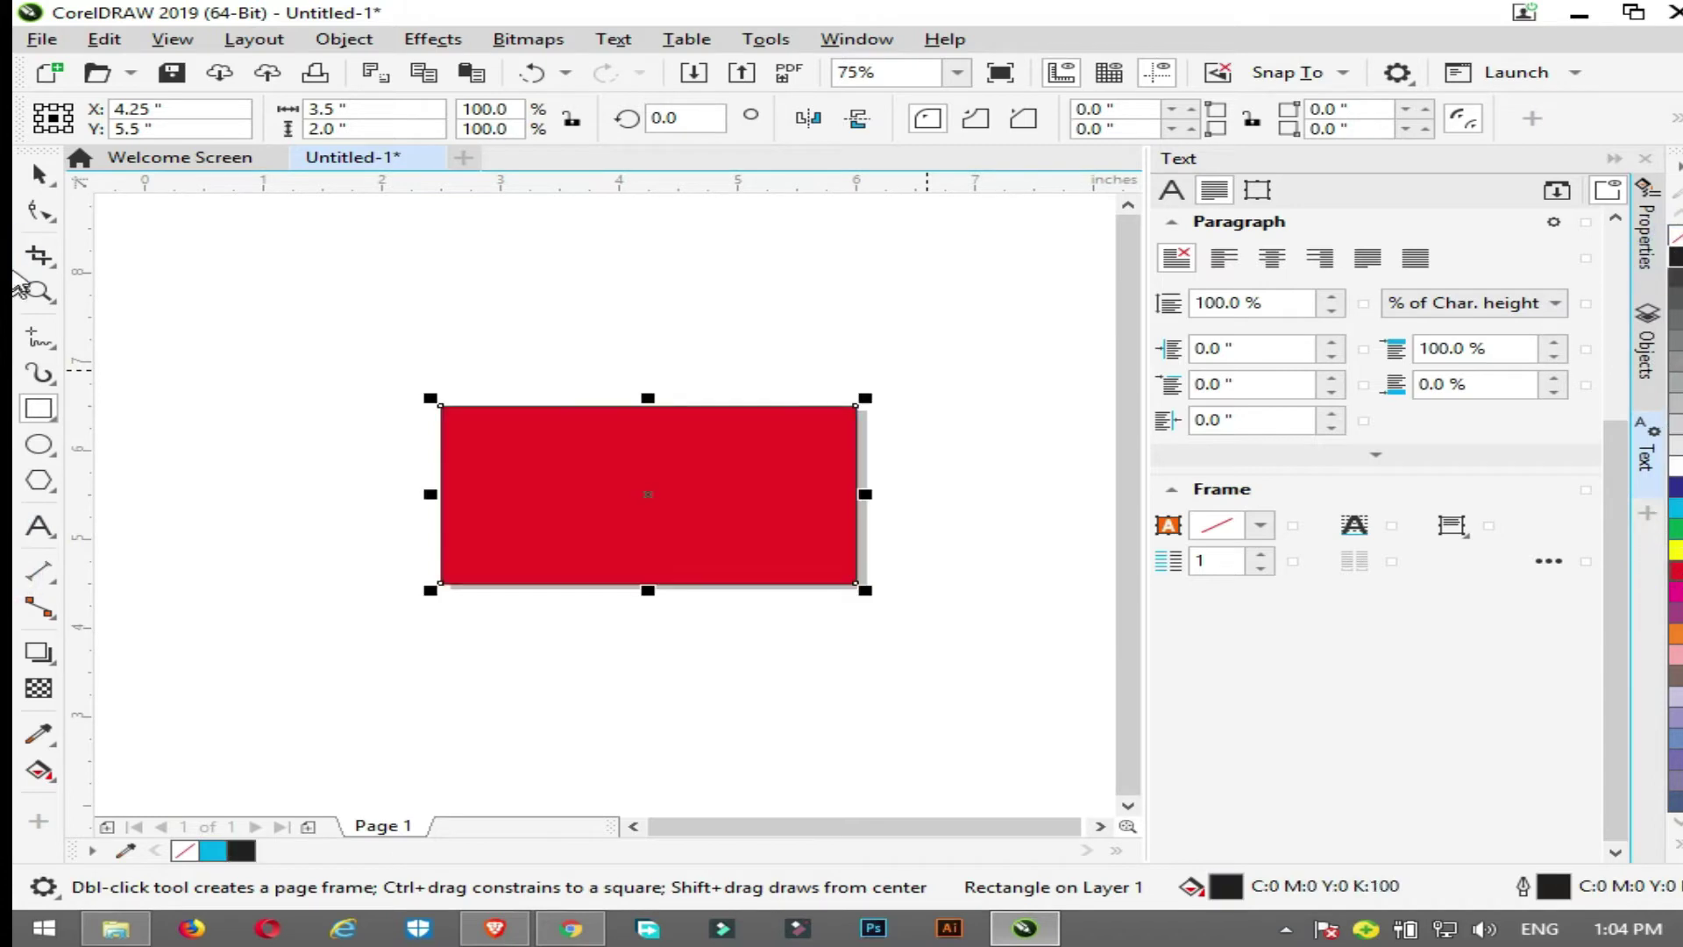
pyautogui.rightClick(1675, 235)
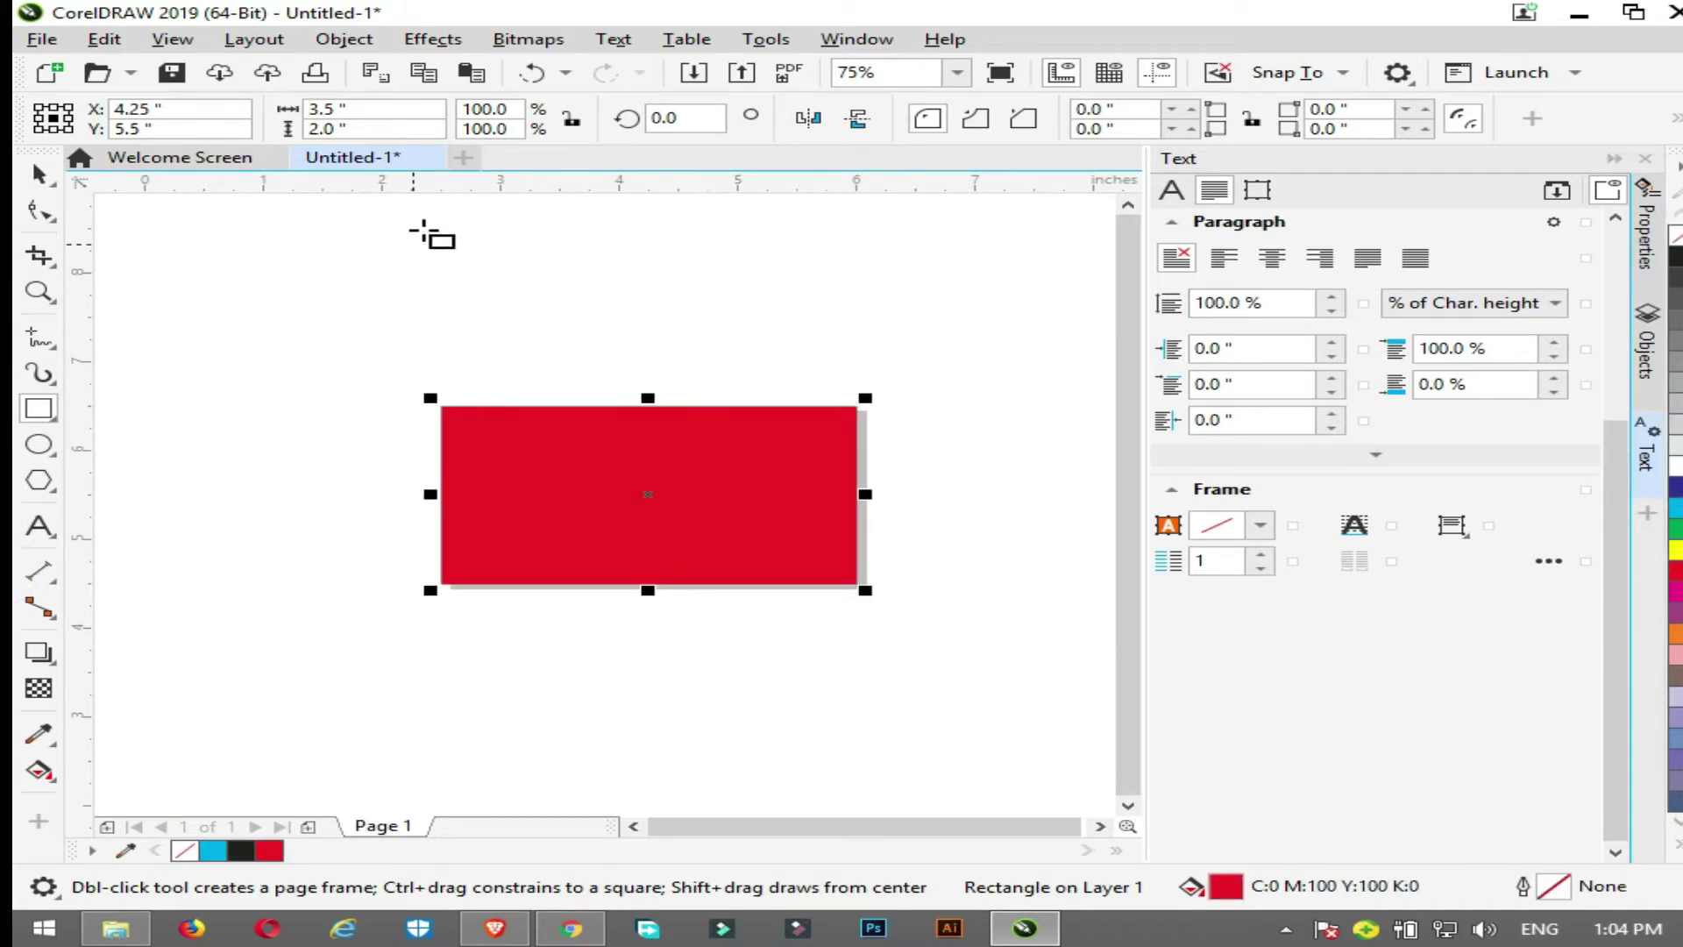
# - Select and deselect the red rectangle with the Pick tool, toggling its rotate handles
pyautogui.click(39, 173)
pyautogui.click(521, 455)
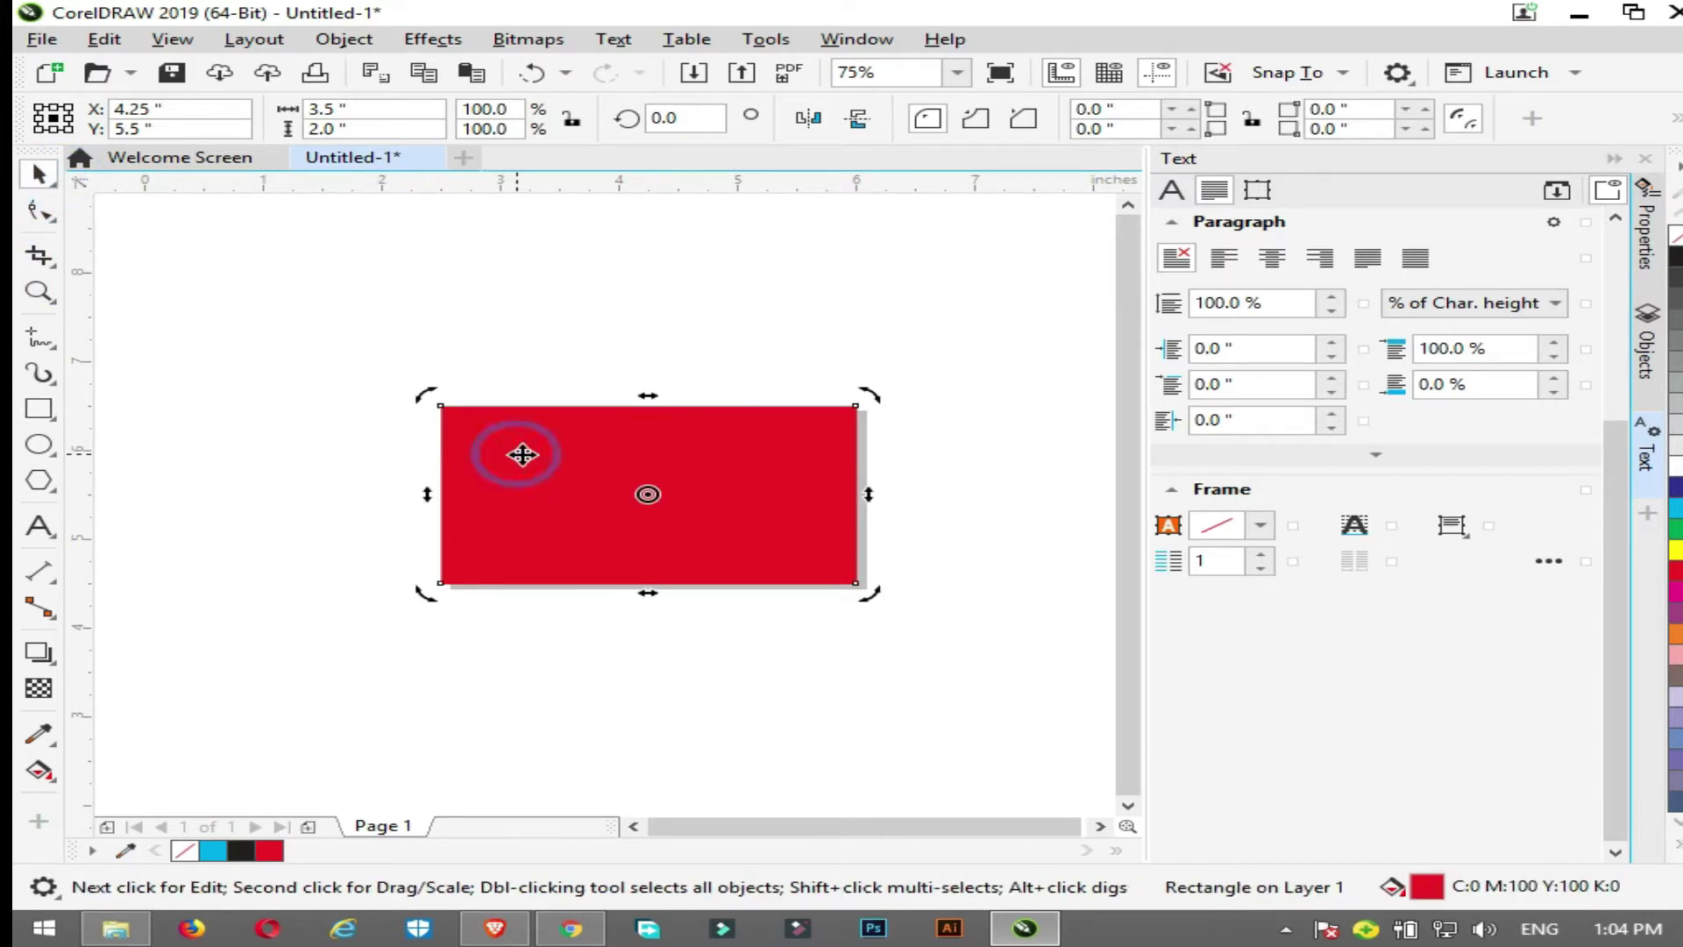
pyautogui.click(556, 318)
pyautogui.click(556, 442)
pyautogui.click(574, 333)
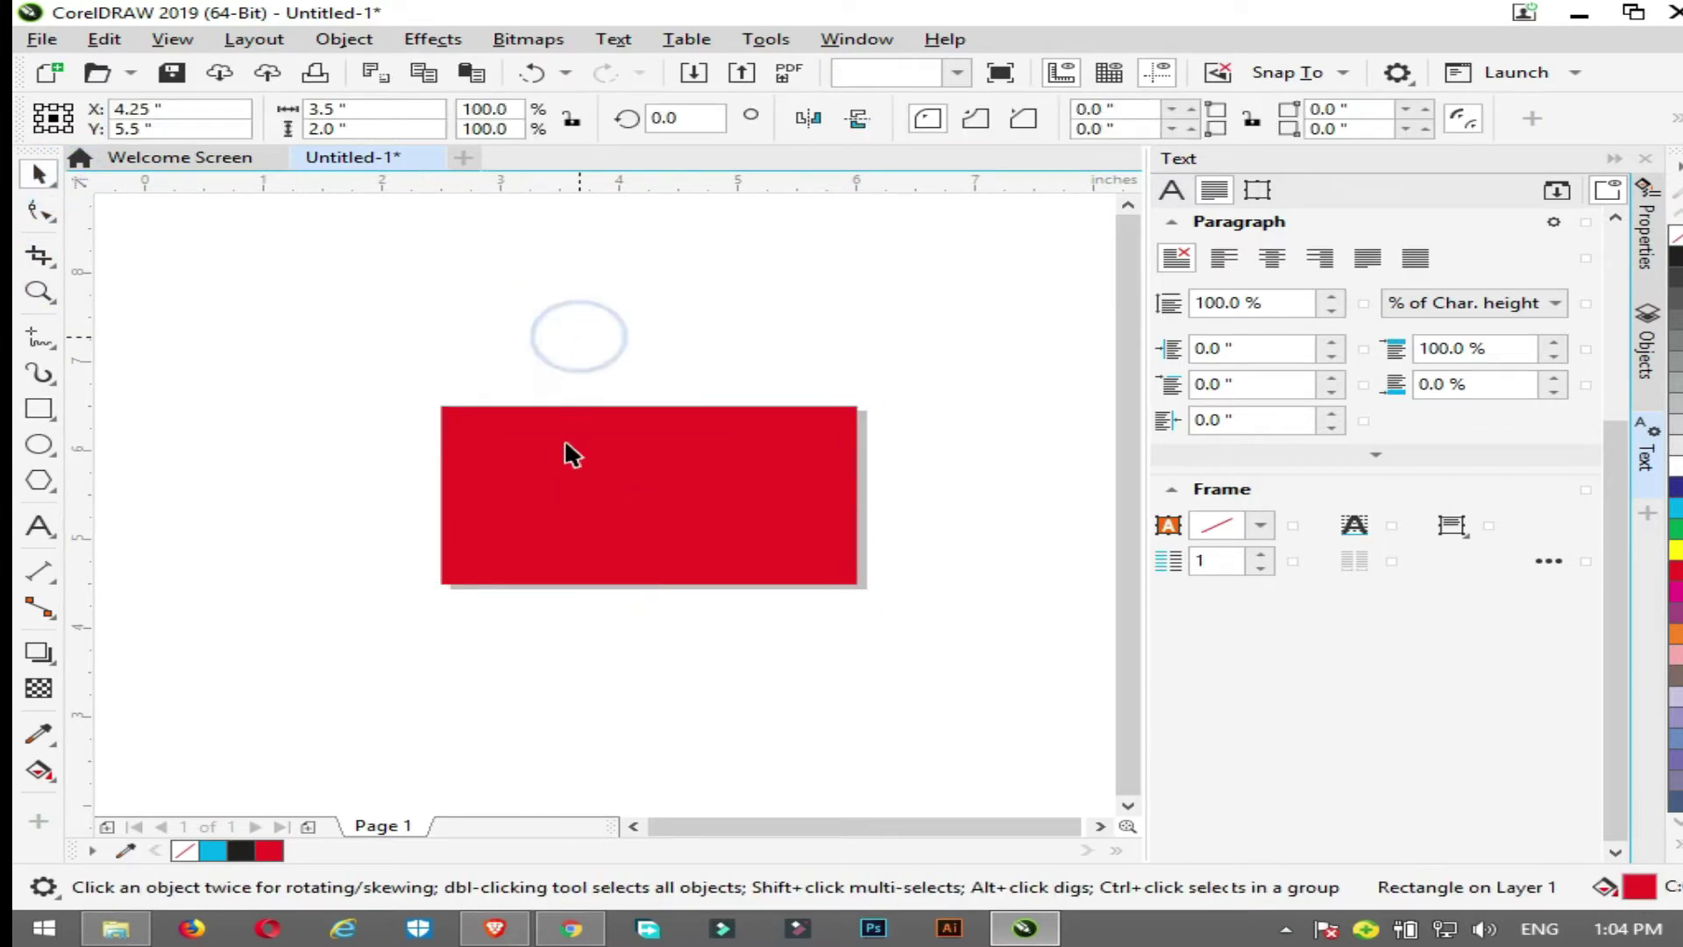
pyautogui.click(565, 441)
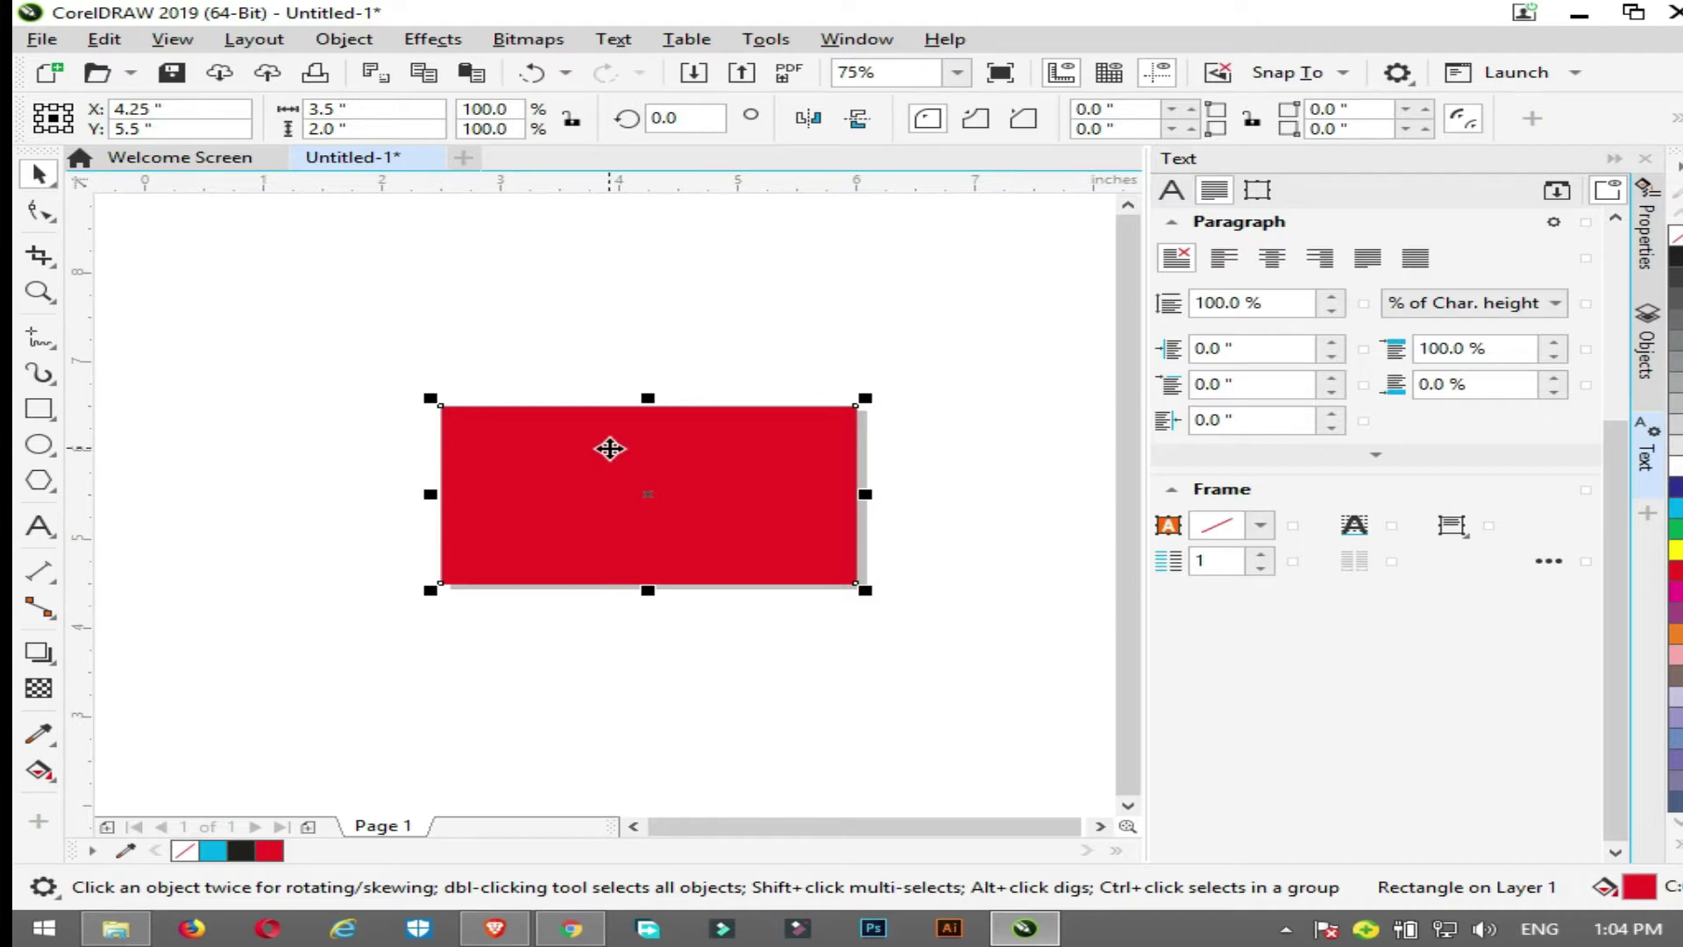
pyautogui.click(783, 359)
pyautogui.click(682, 445)
pyautogui.click(606, 323)
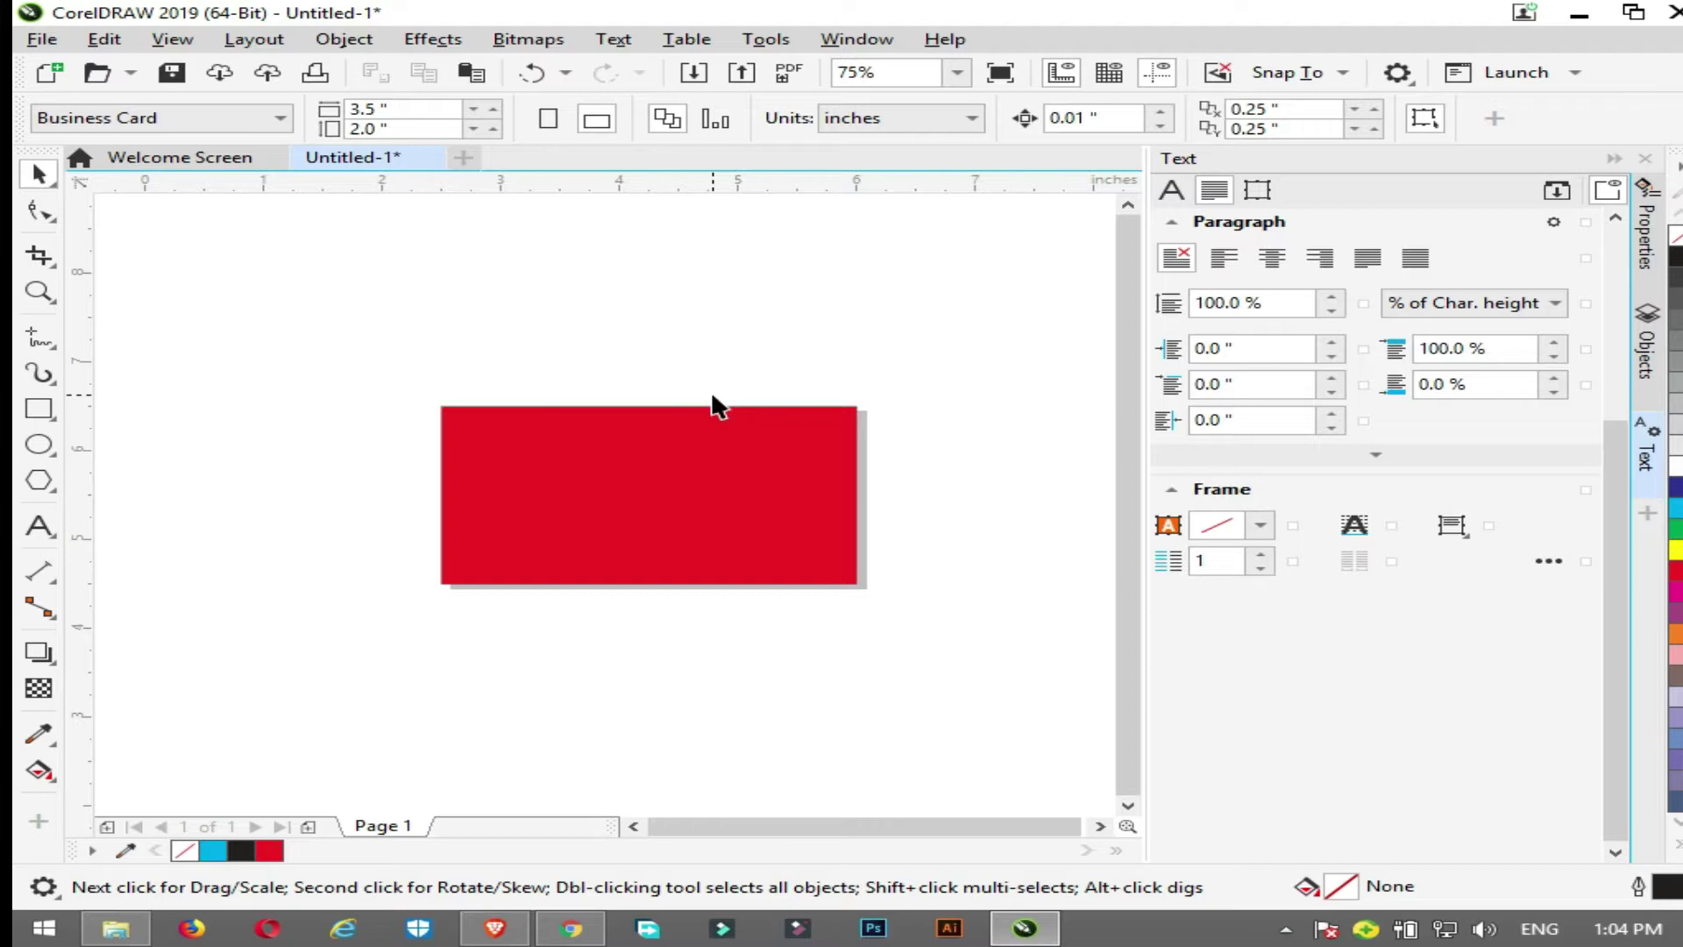
# - Set the page bleed to 3 in Layout > Page Layout
pyautogui.click(582, 417)
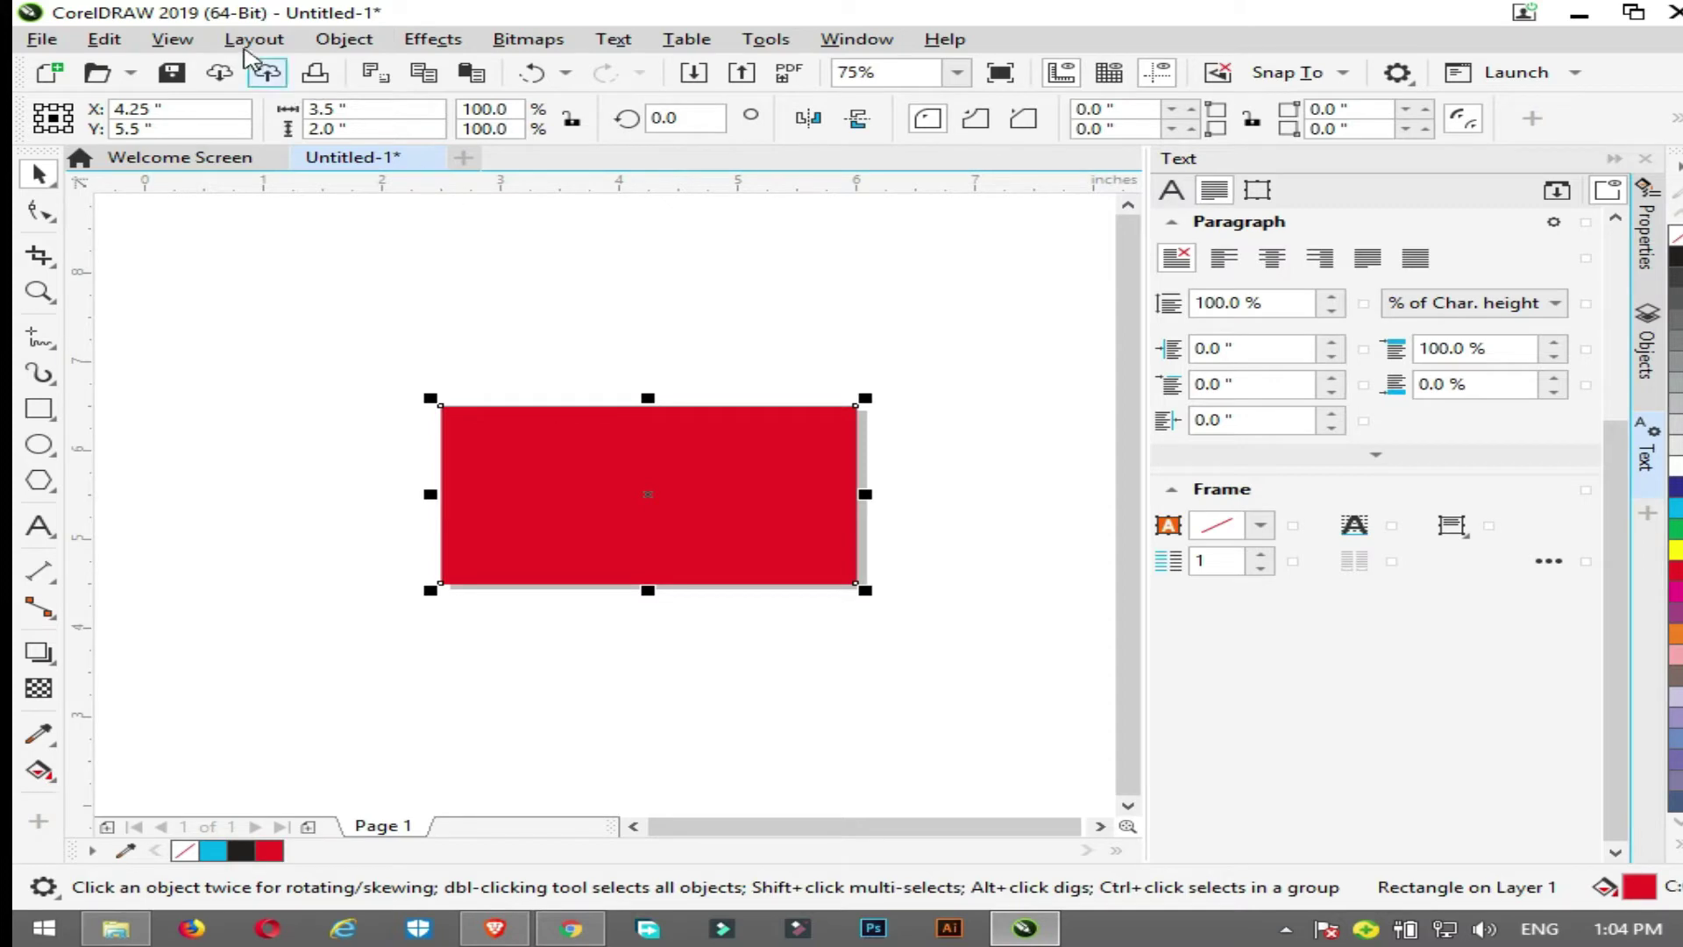
pyautogui.click(247, 46)
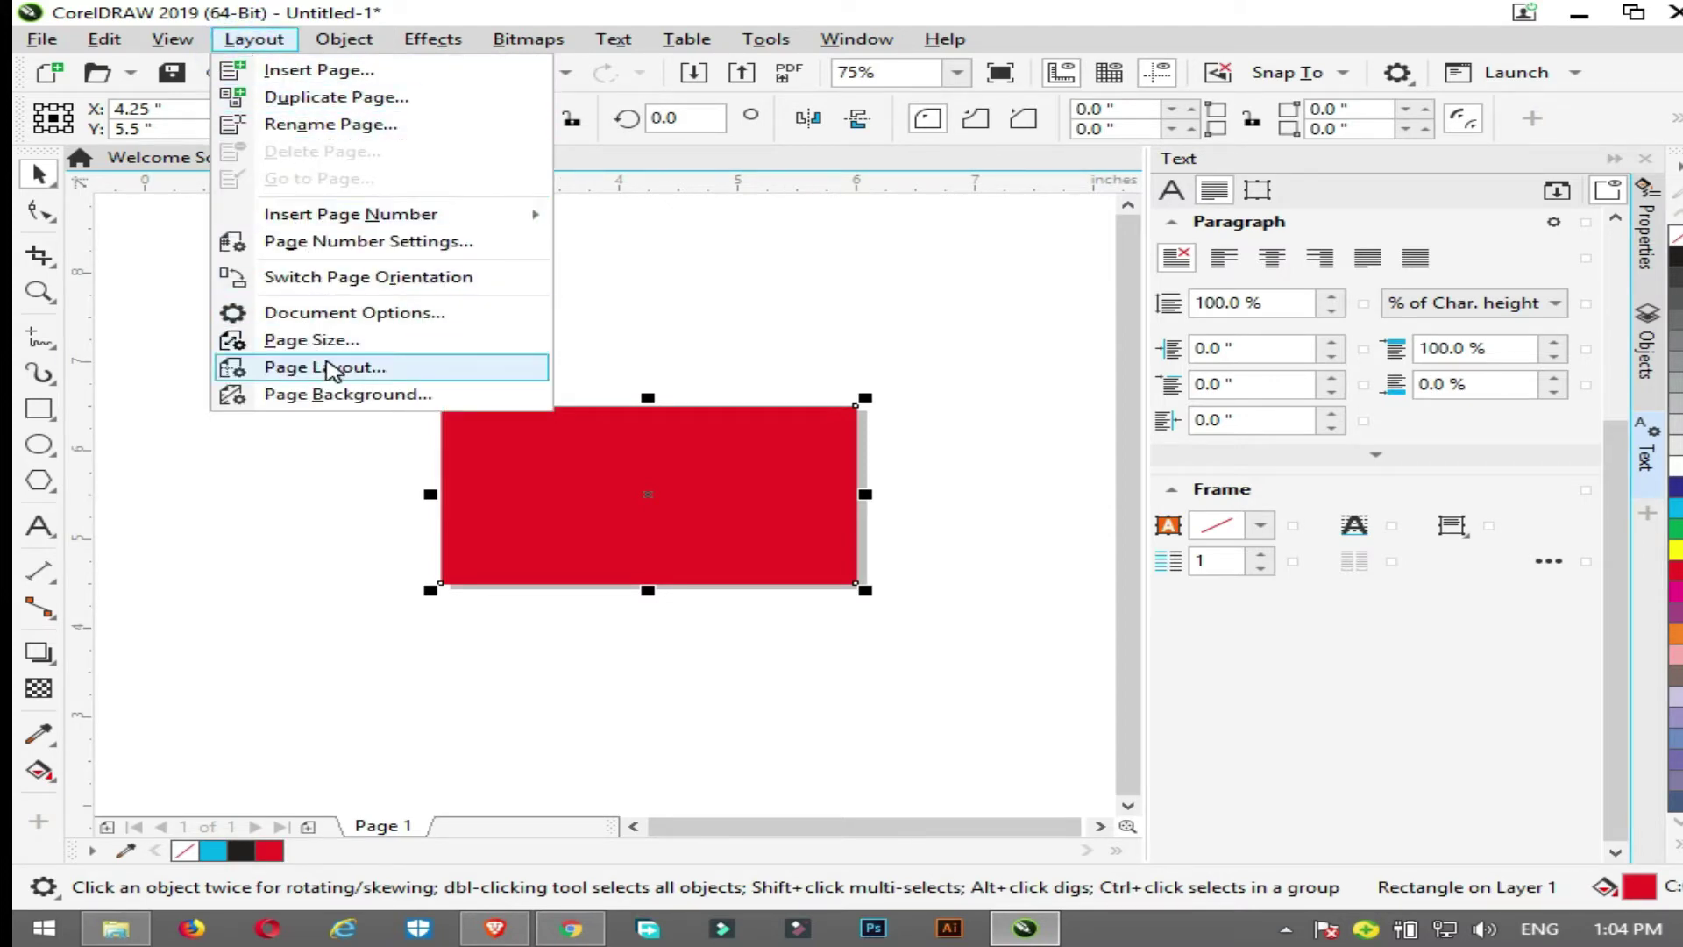
pyautogui.click(331, 339)
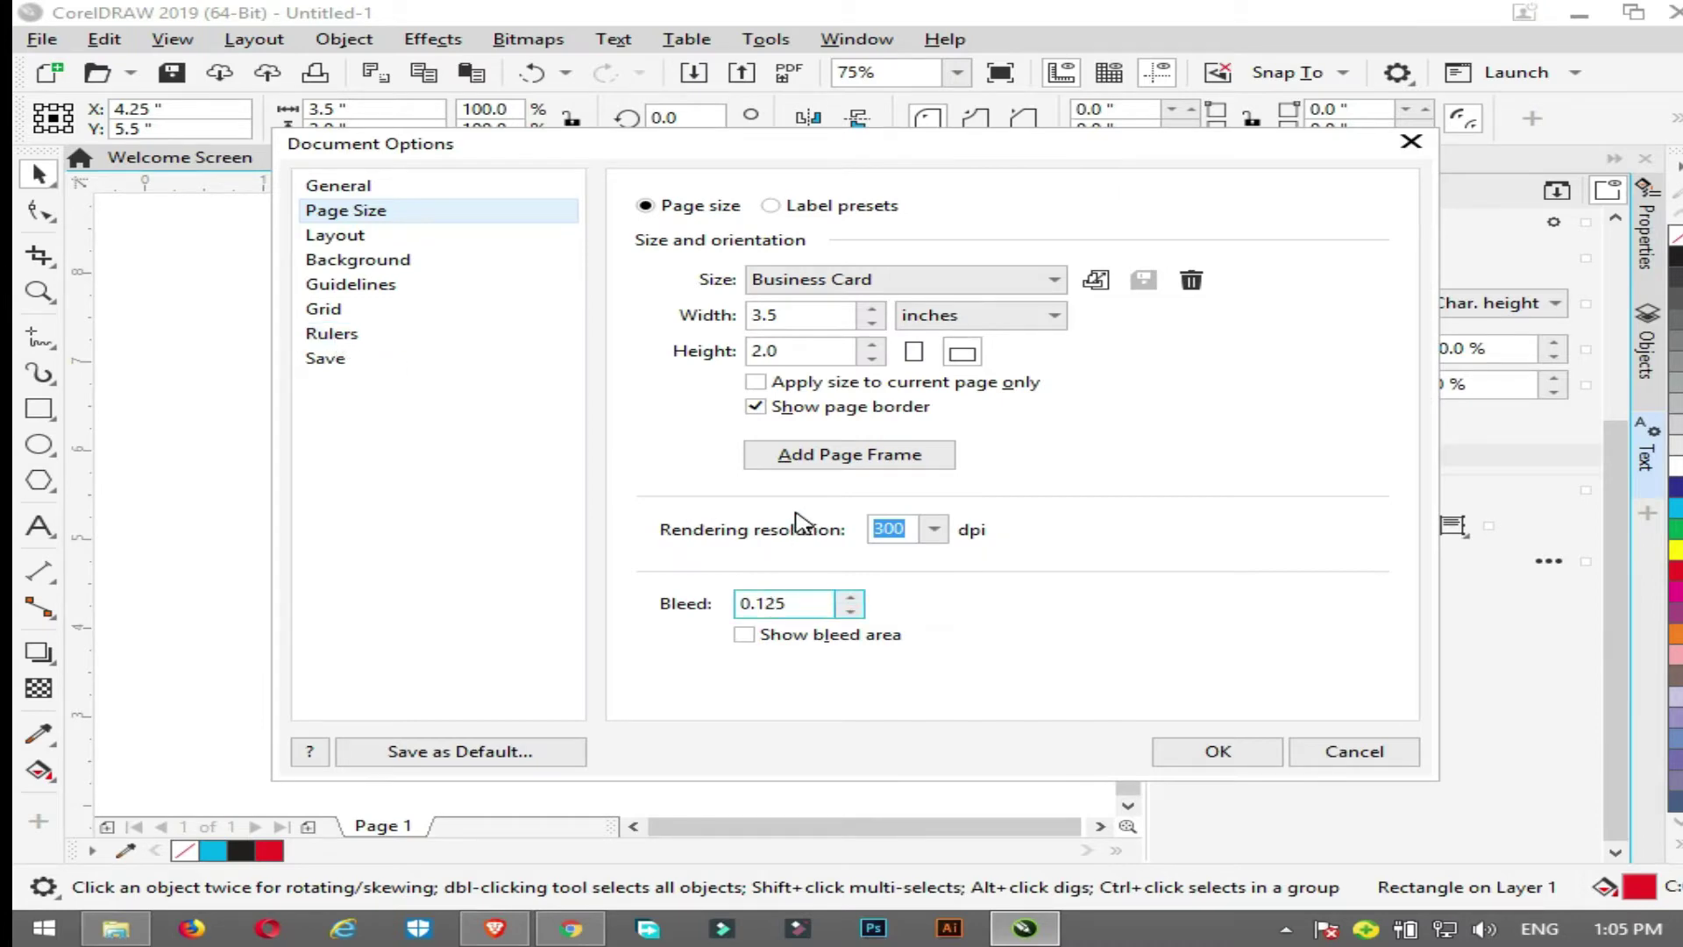
pyautogui.click(782, 599)
pyautogui.click(850, 611)
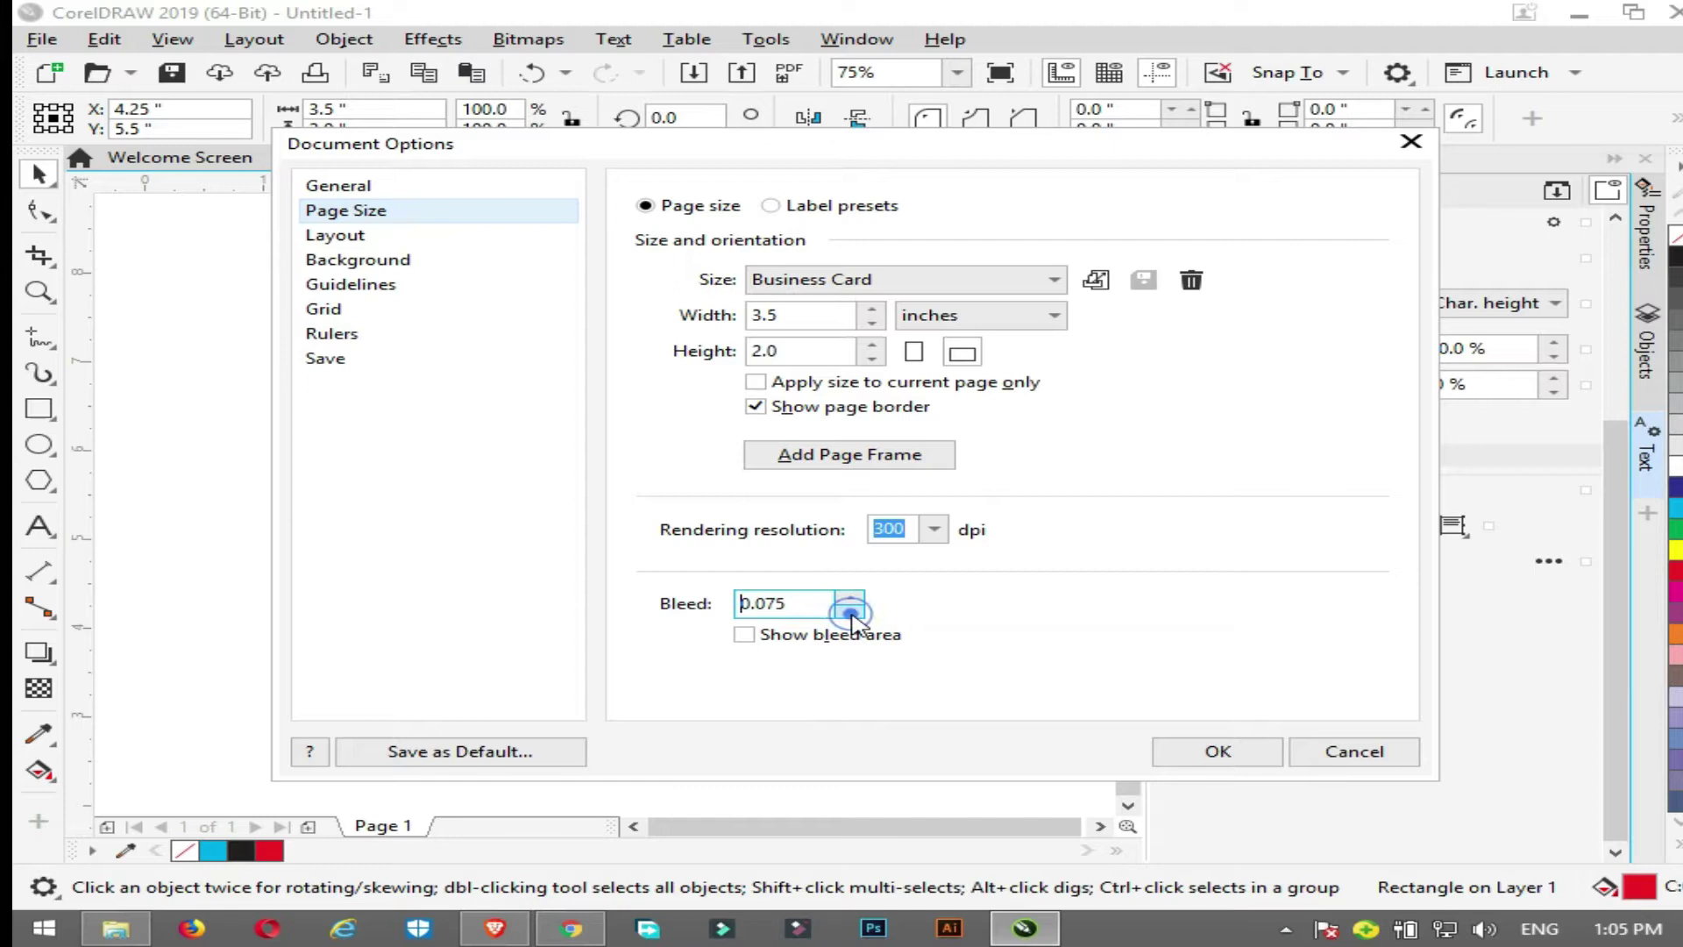
pyautogui.doubleClick(806, 608)
pyautogui.write('3mm')
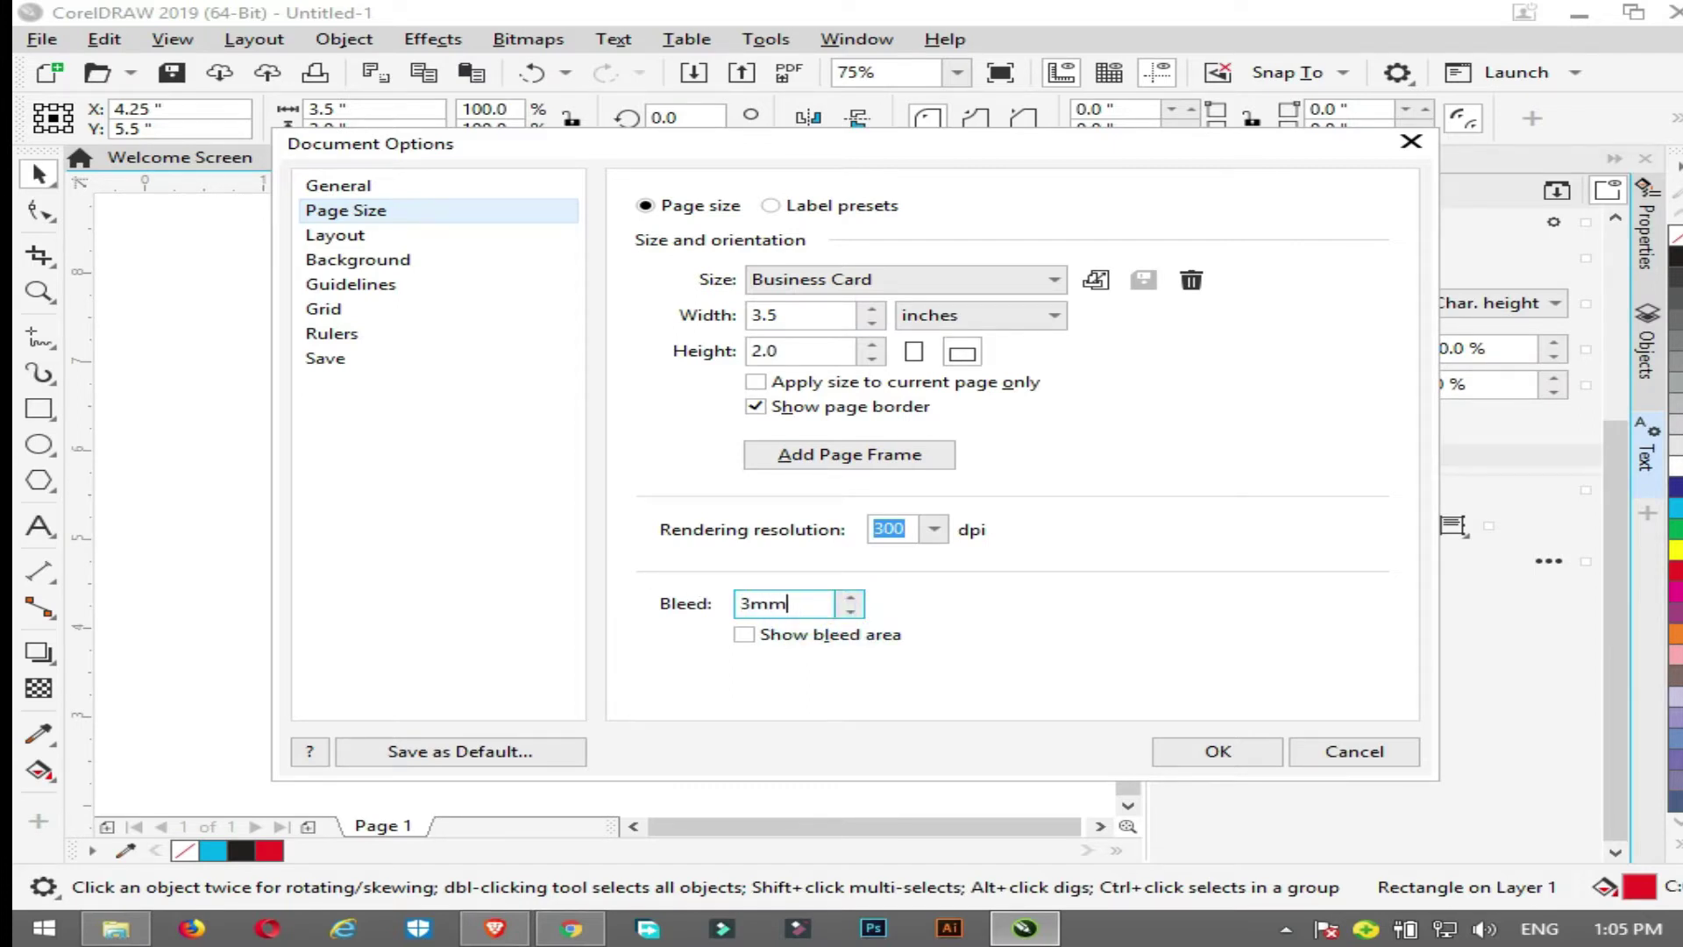
pyautogui.click(1177, 754)
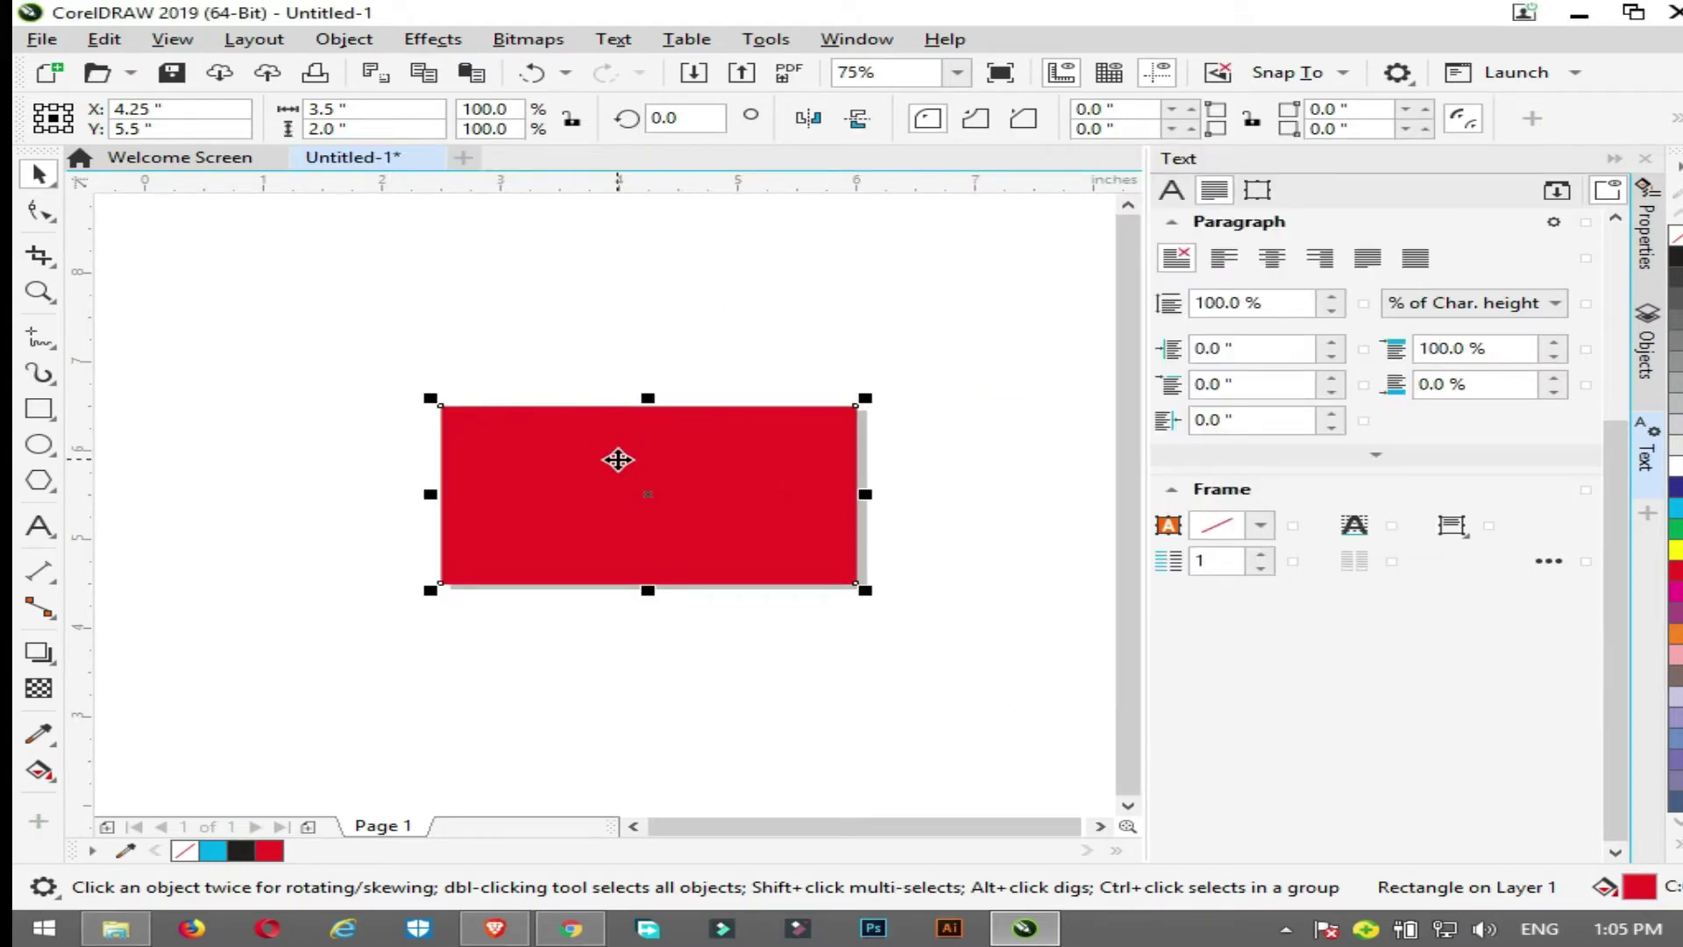
# - Drag the red rectangle off the page to its left
pyautogui.moveTo(620, 459)
pyautogui.mouseDown()
pyautogui.moveTo(233, 337)
pyautogui.moveTo(455, 281)
pyautogui.mouseUp()
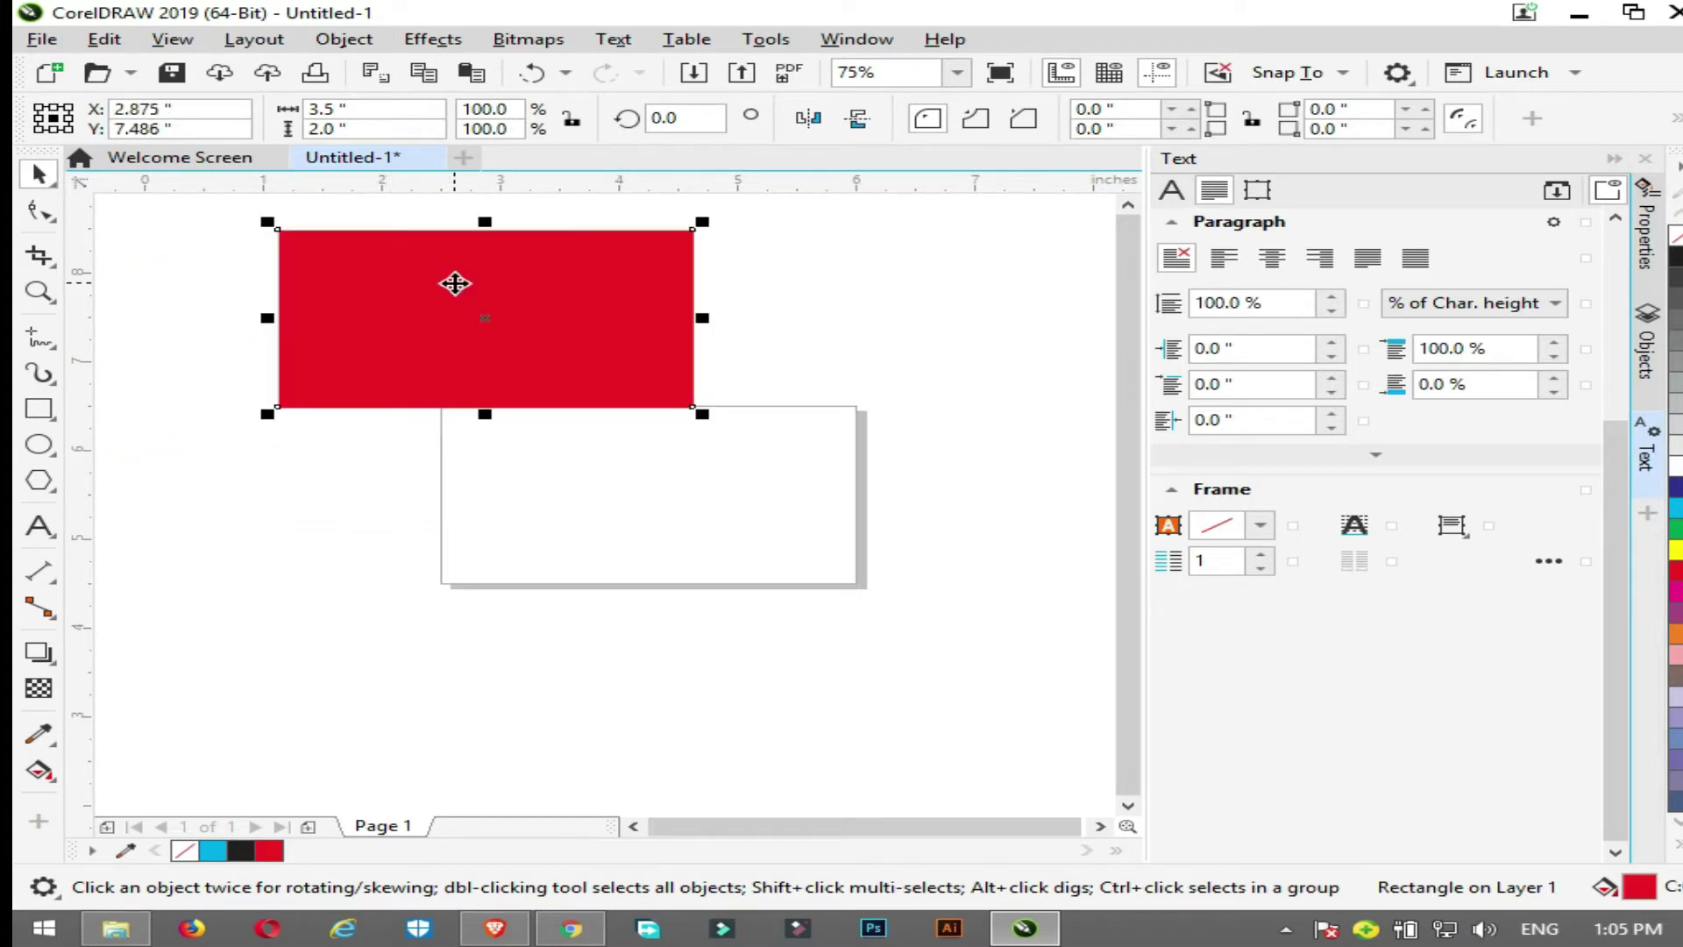
pyautogui.moveTo(435, 365); pyautogui.dragTo(254, 524)
pyautogui.scroll(-1, 442, 432)
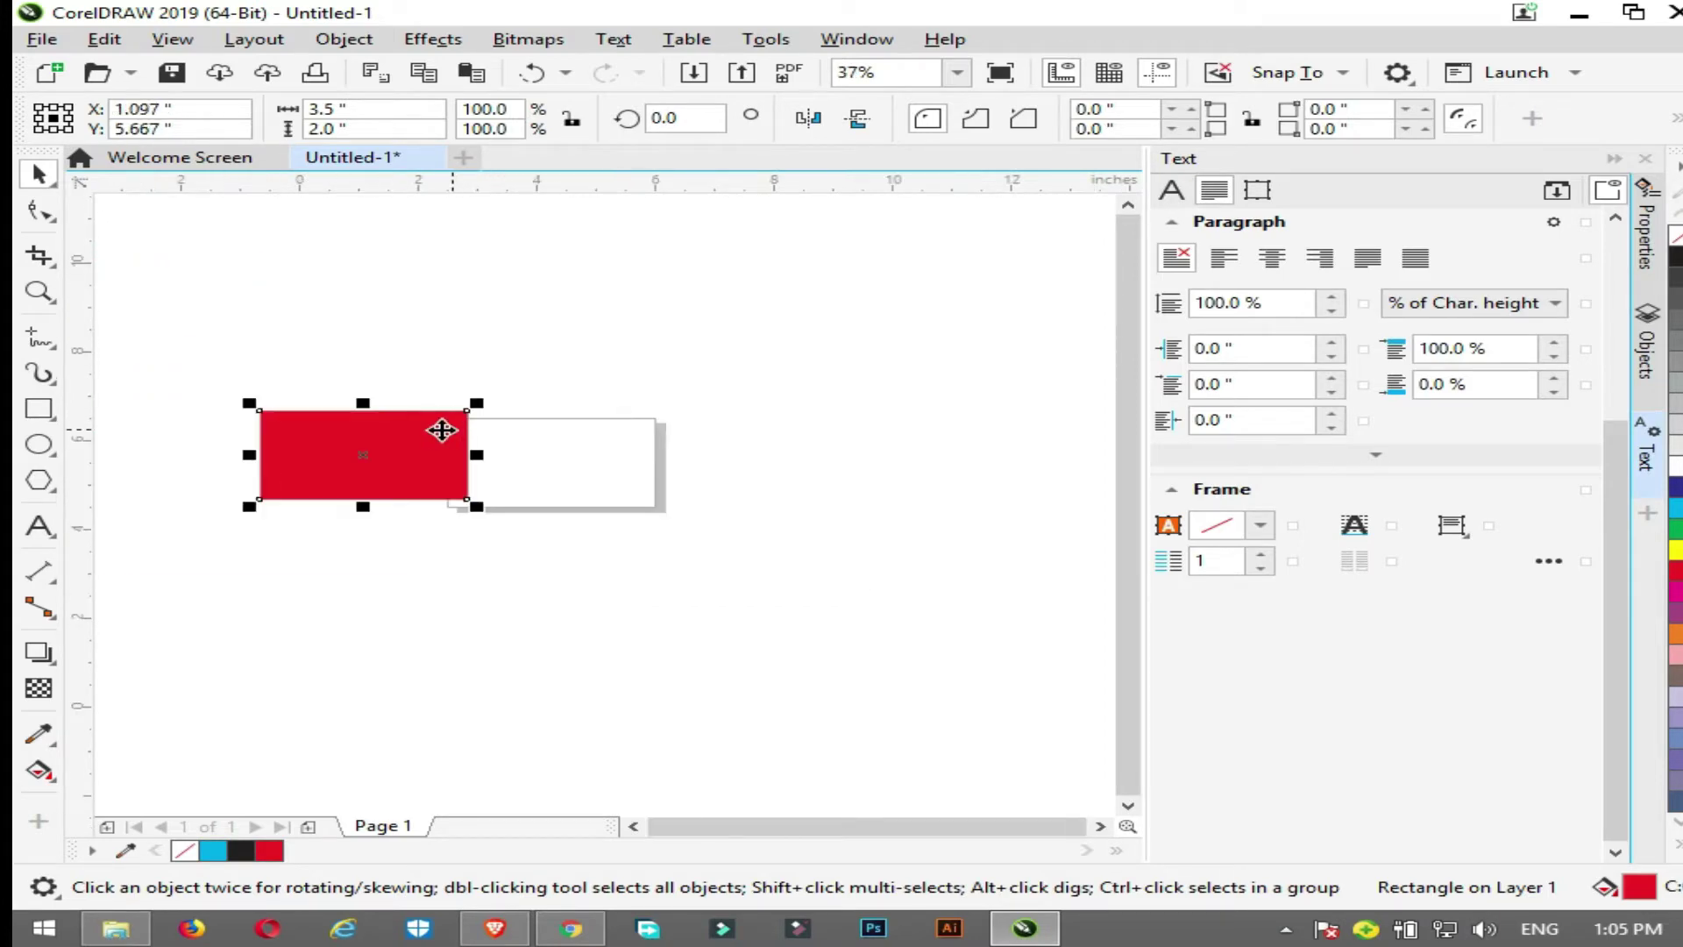
pyautogui.moveTo(418, 430); pyautogui.dragTo(338, 441)
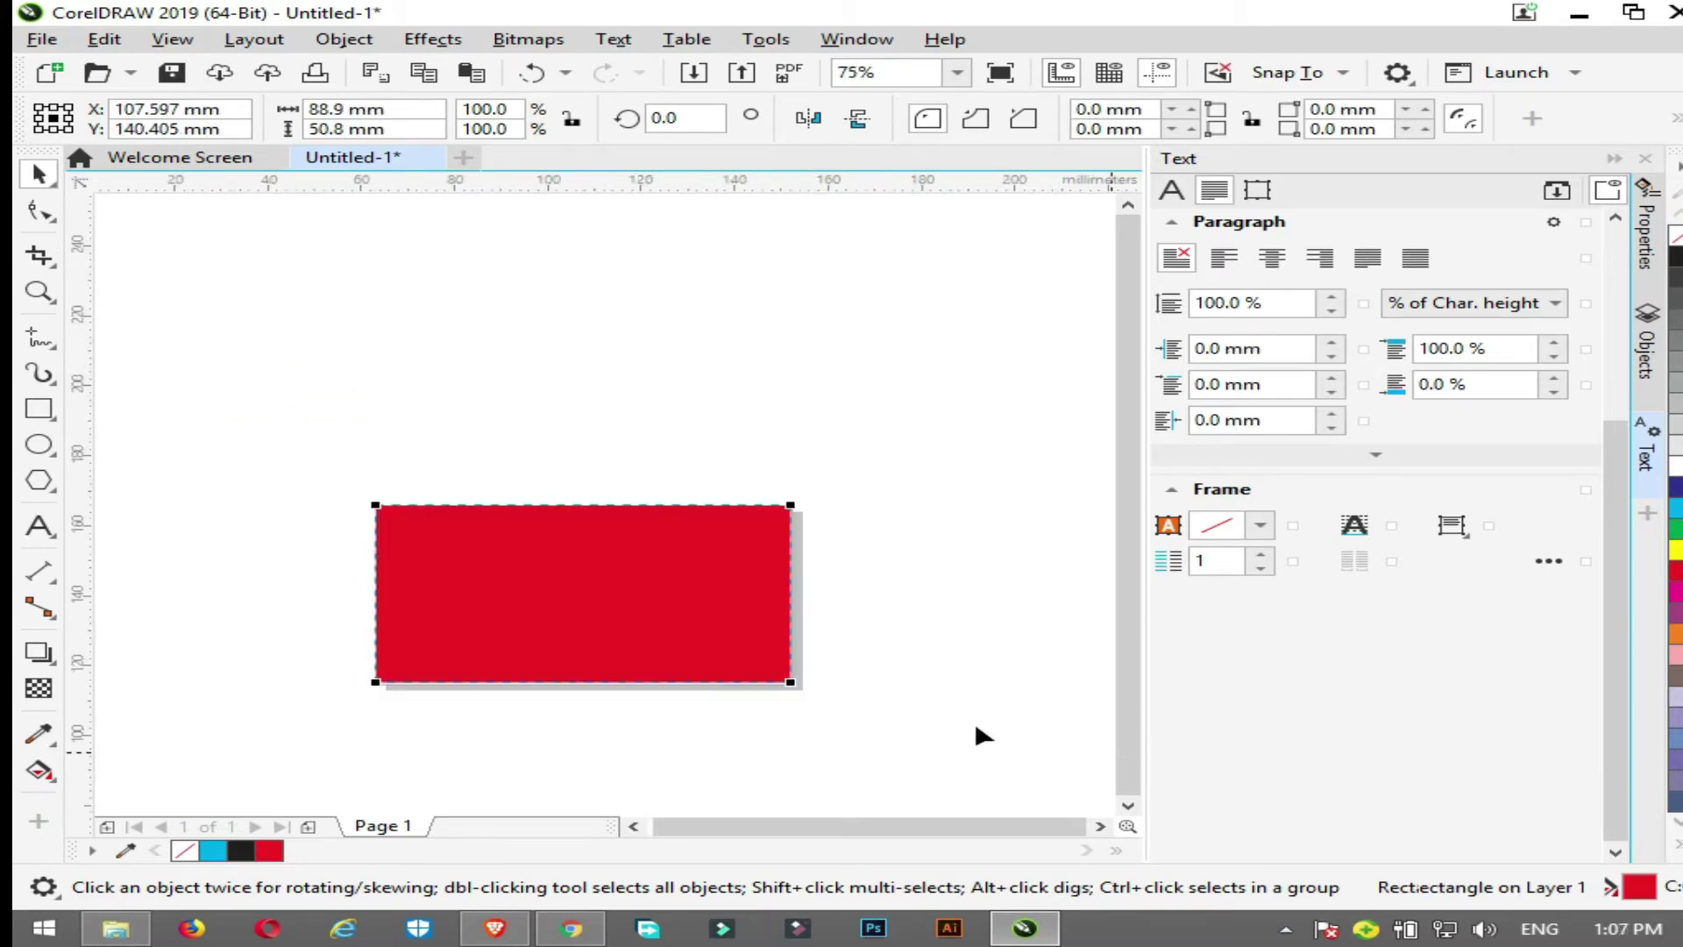
# - Turn on showing the bleed area in the page layout settings
pyautogui.press('F10')
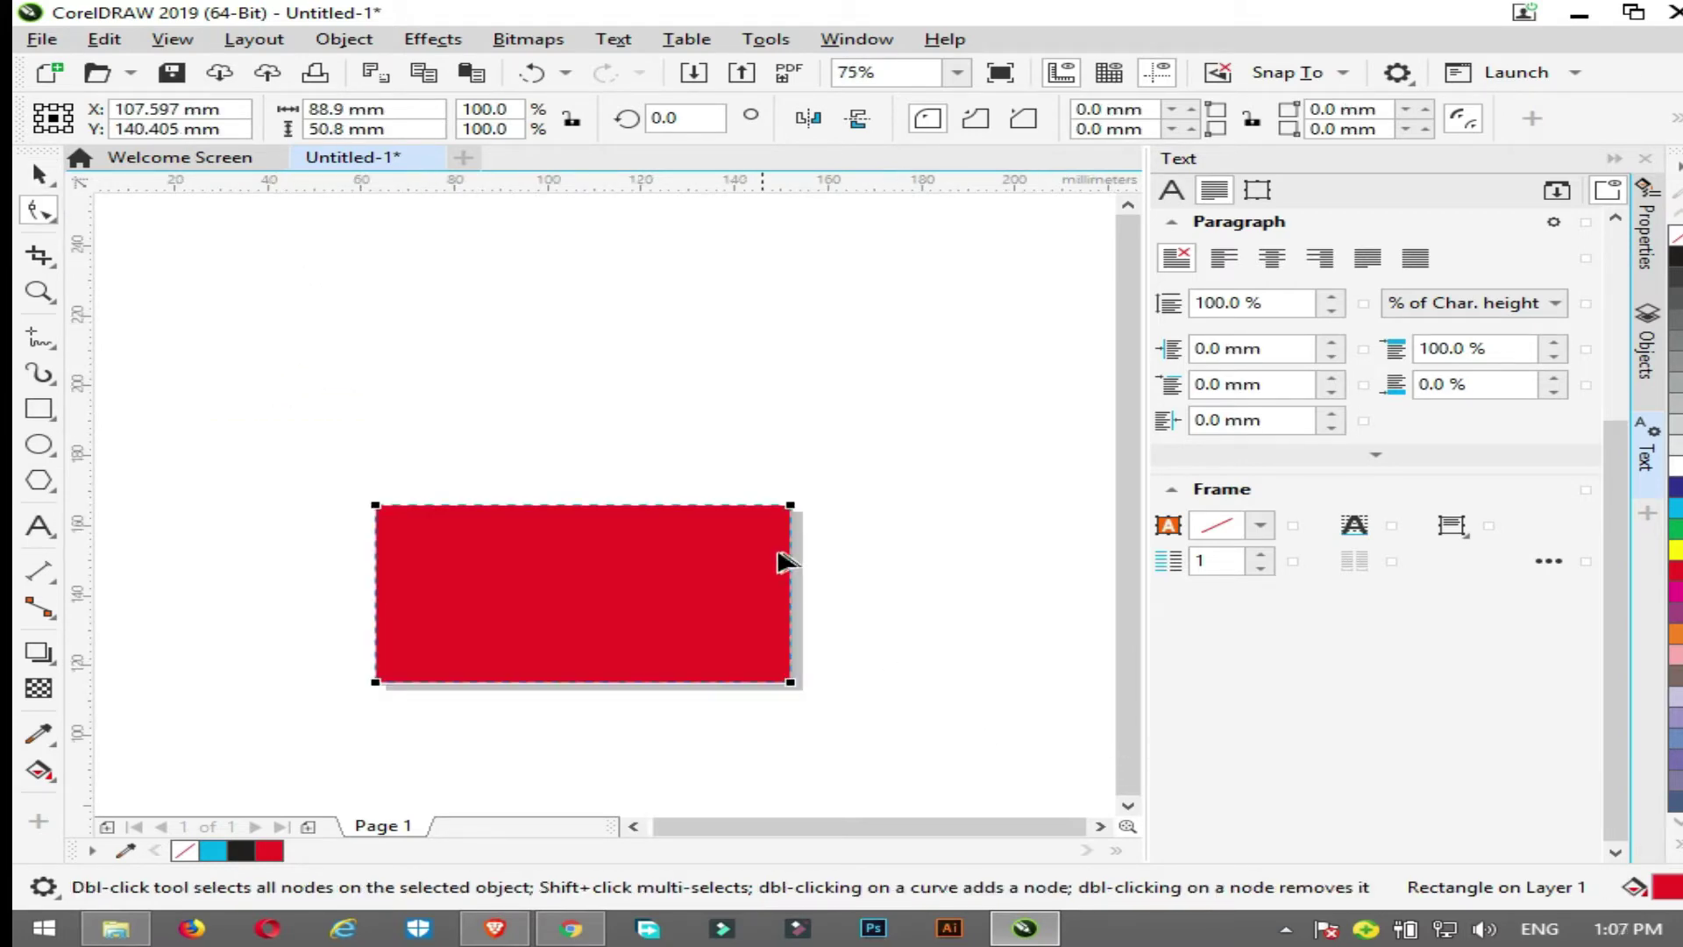
pyautogui.click(38, 172)
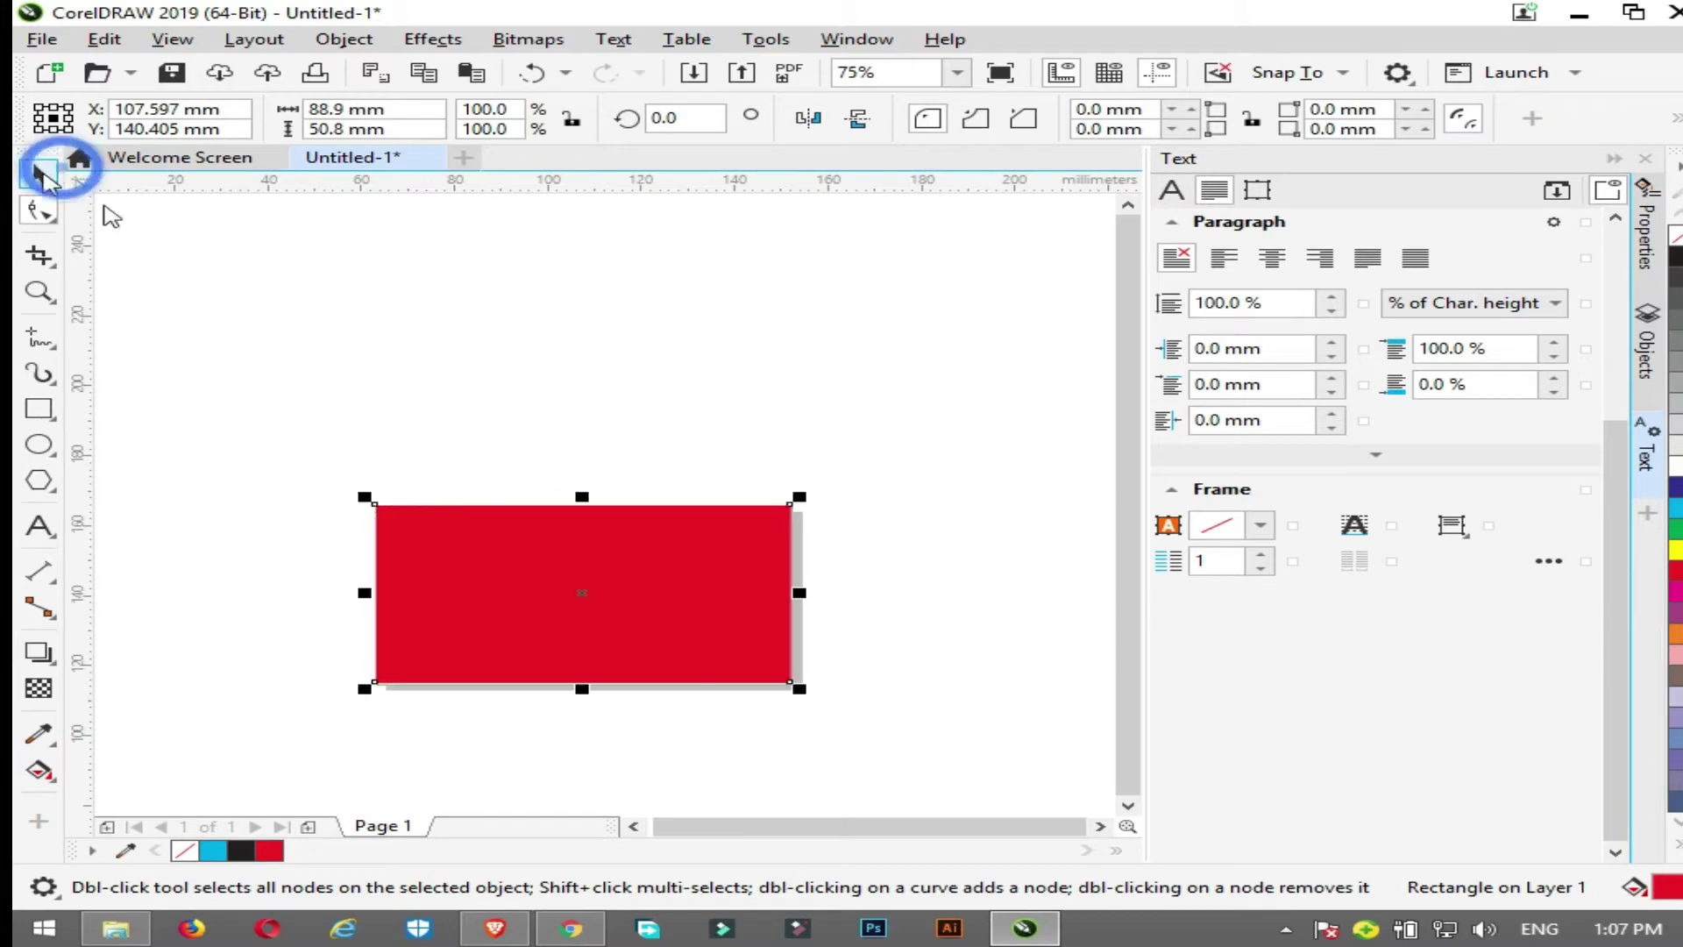
pyautogui.click(483, 463)
pyautogui.click(518, 540)
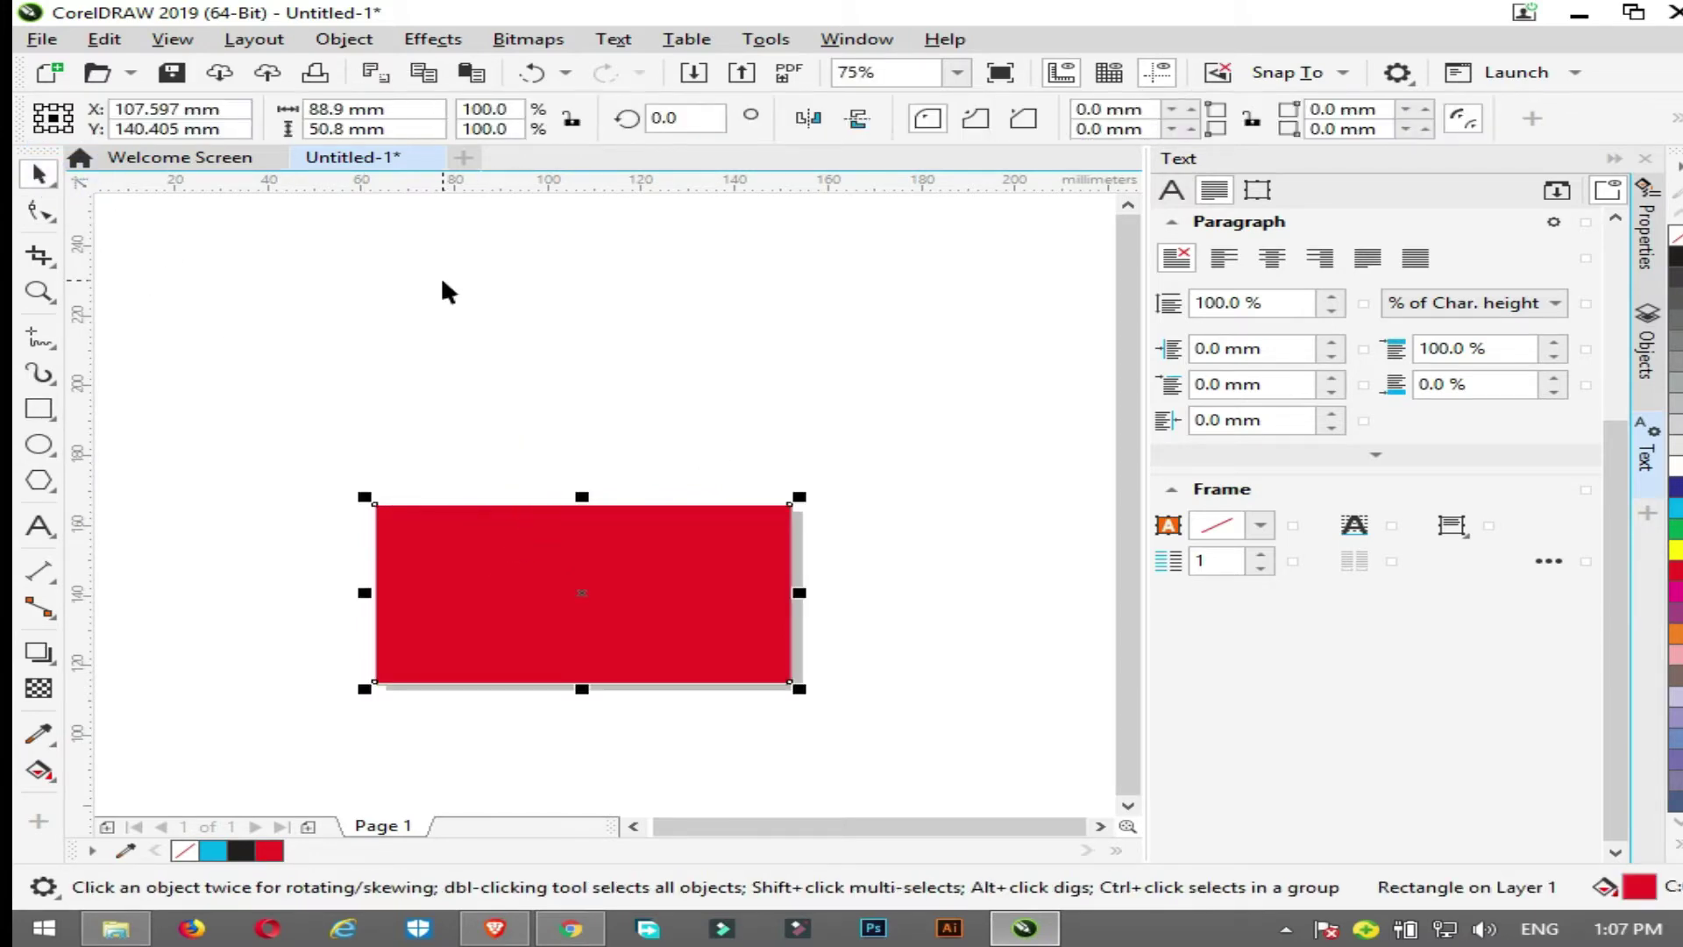
pyautogui.click(253, 41)
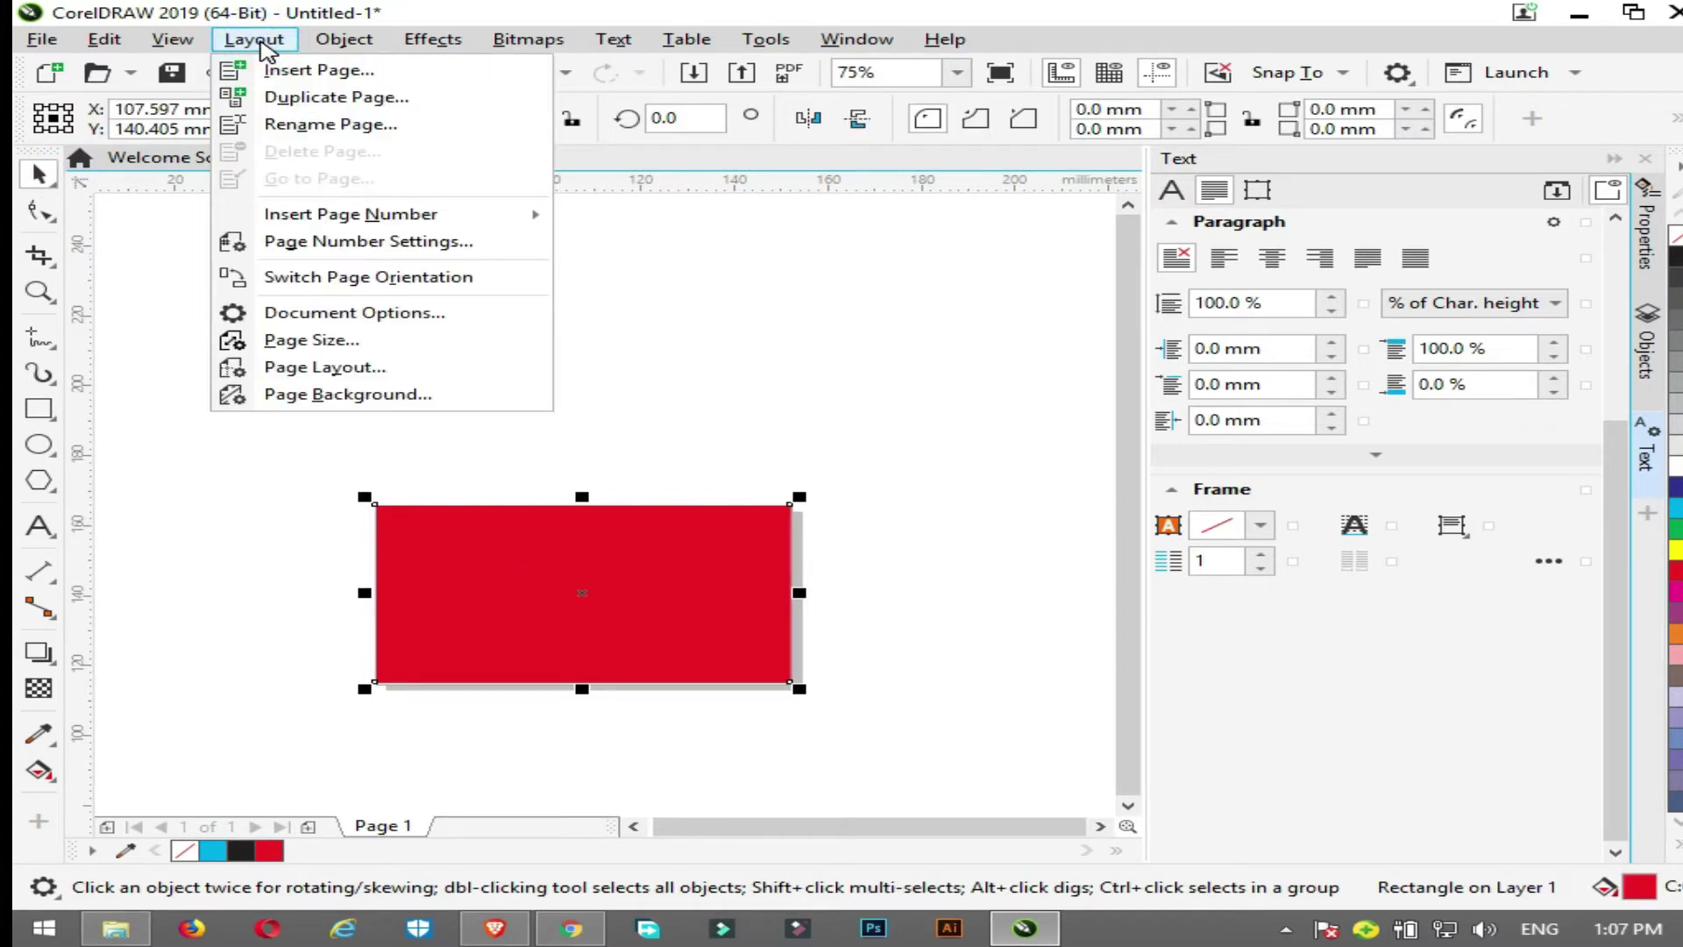
pyautogui.click(277, 343)
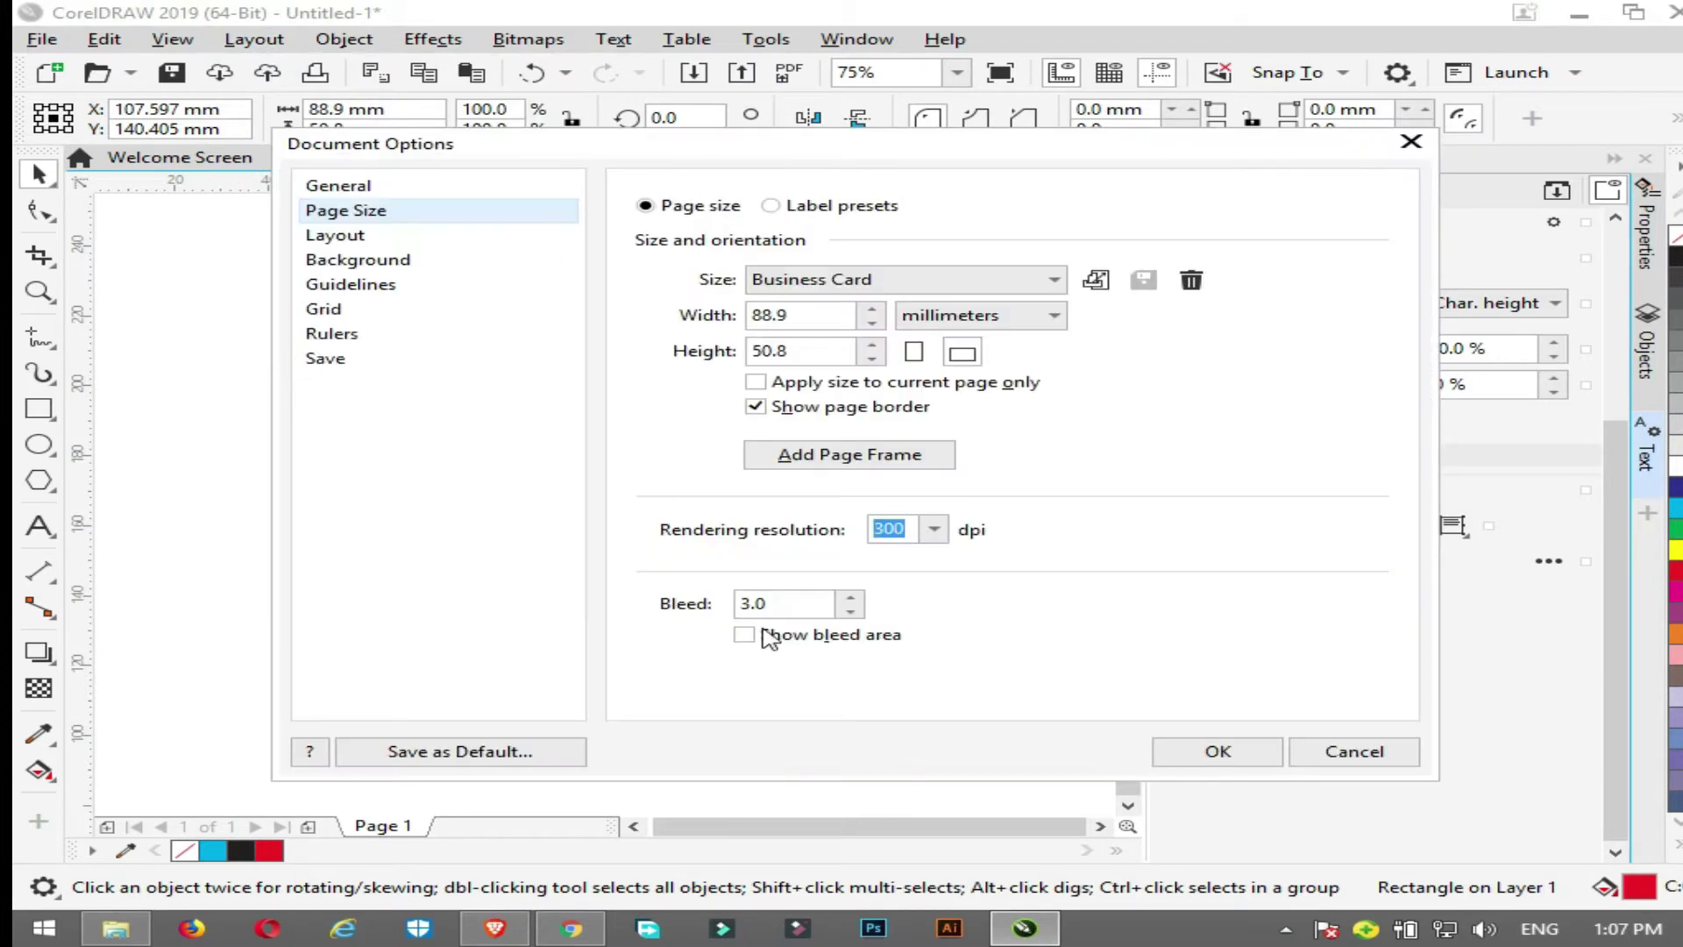
pyautogui.click(745, 634)
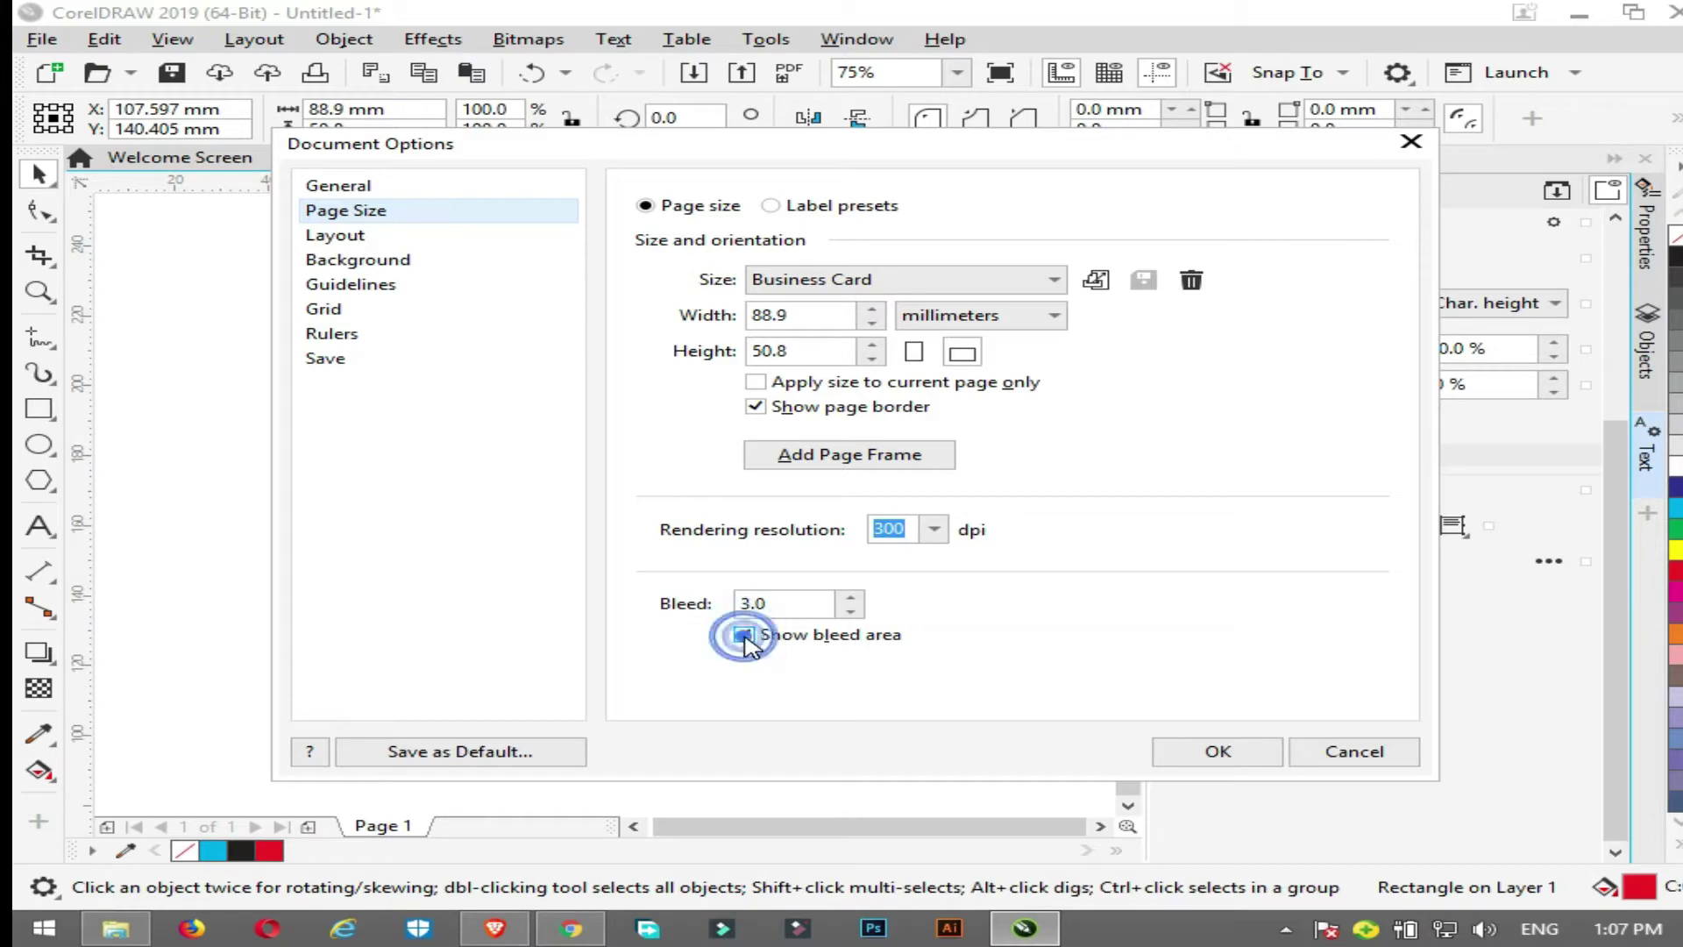
pyautogui.click(1218, 754)
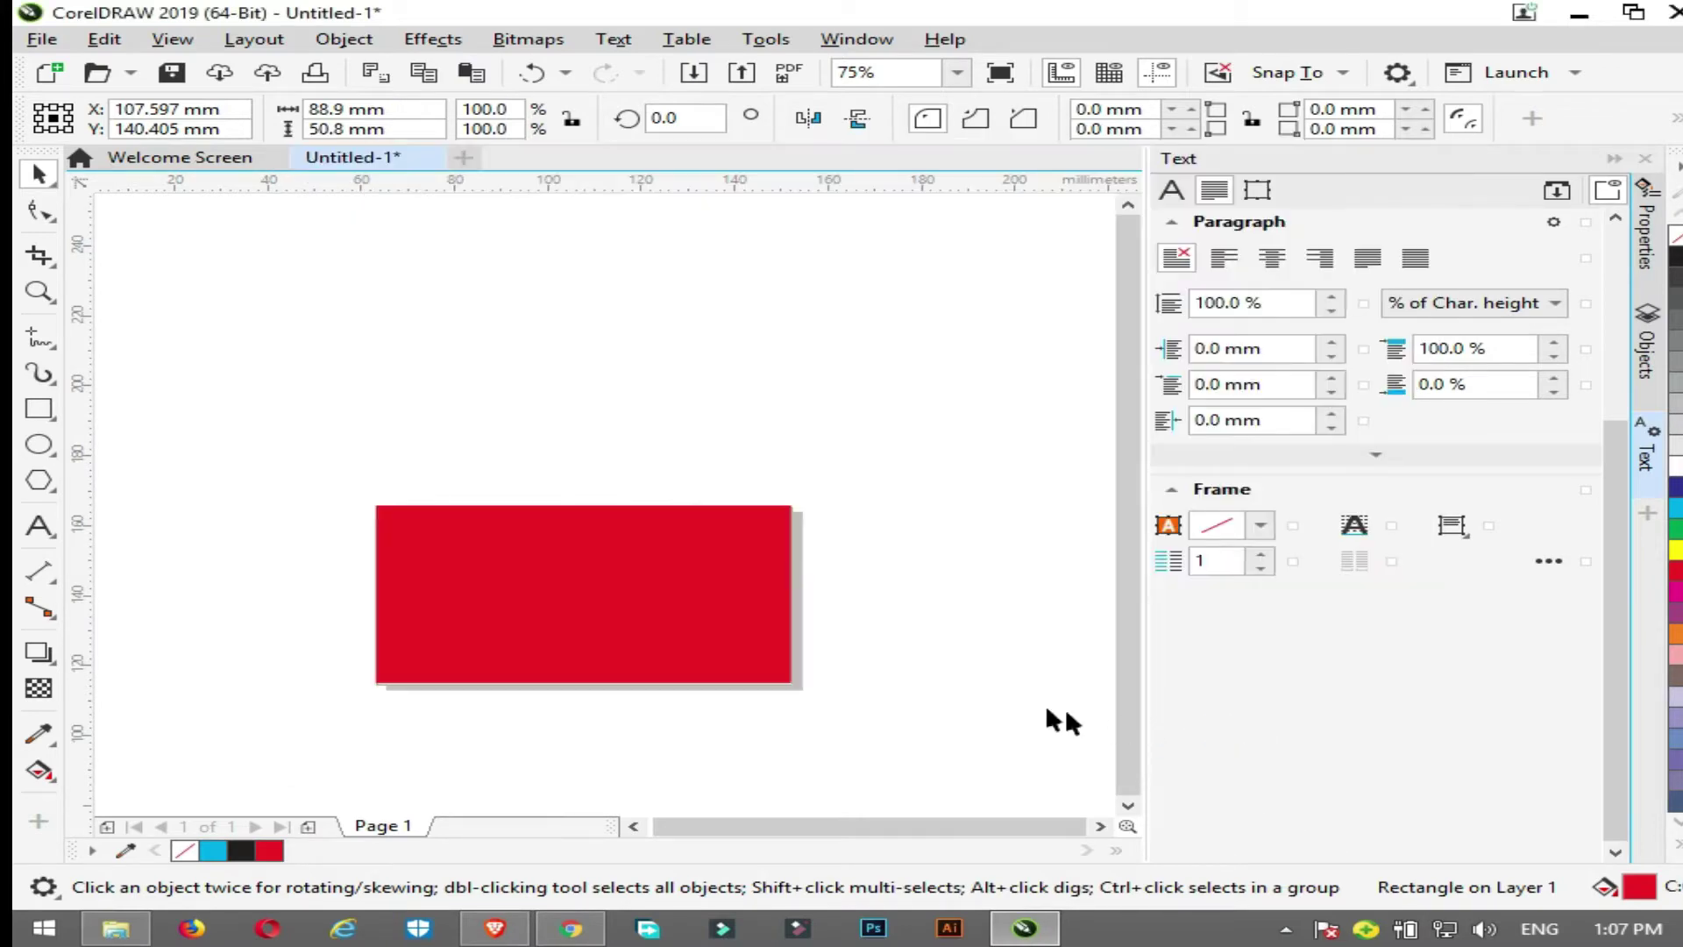
# - Move the red rectangle back to the left of the page
pyautogui.scroll(2, 741, 556)
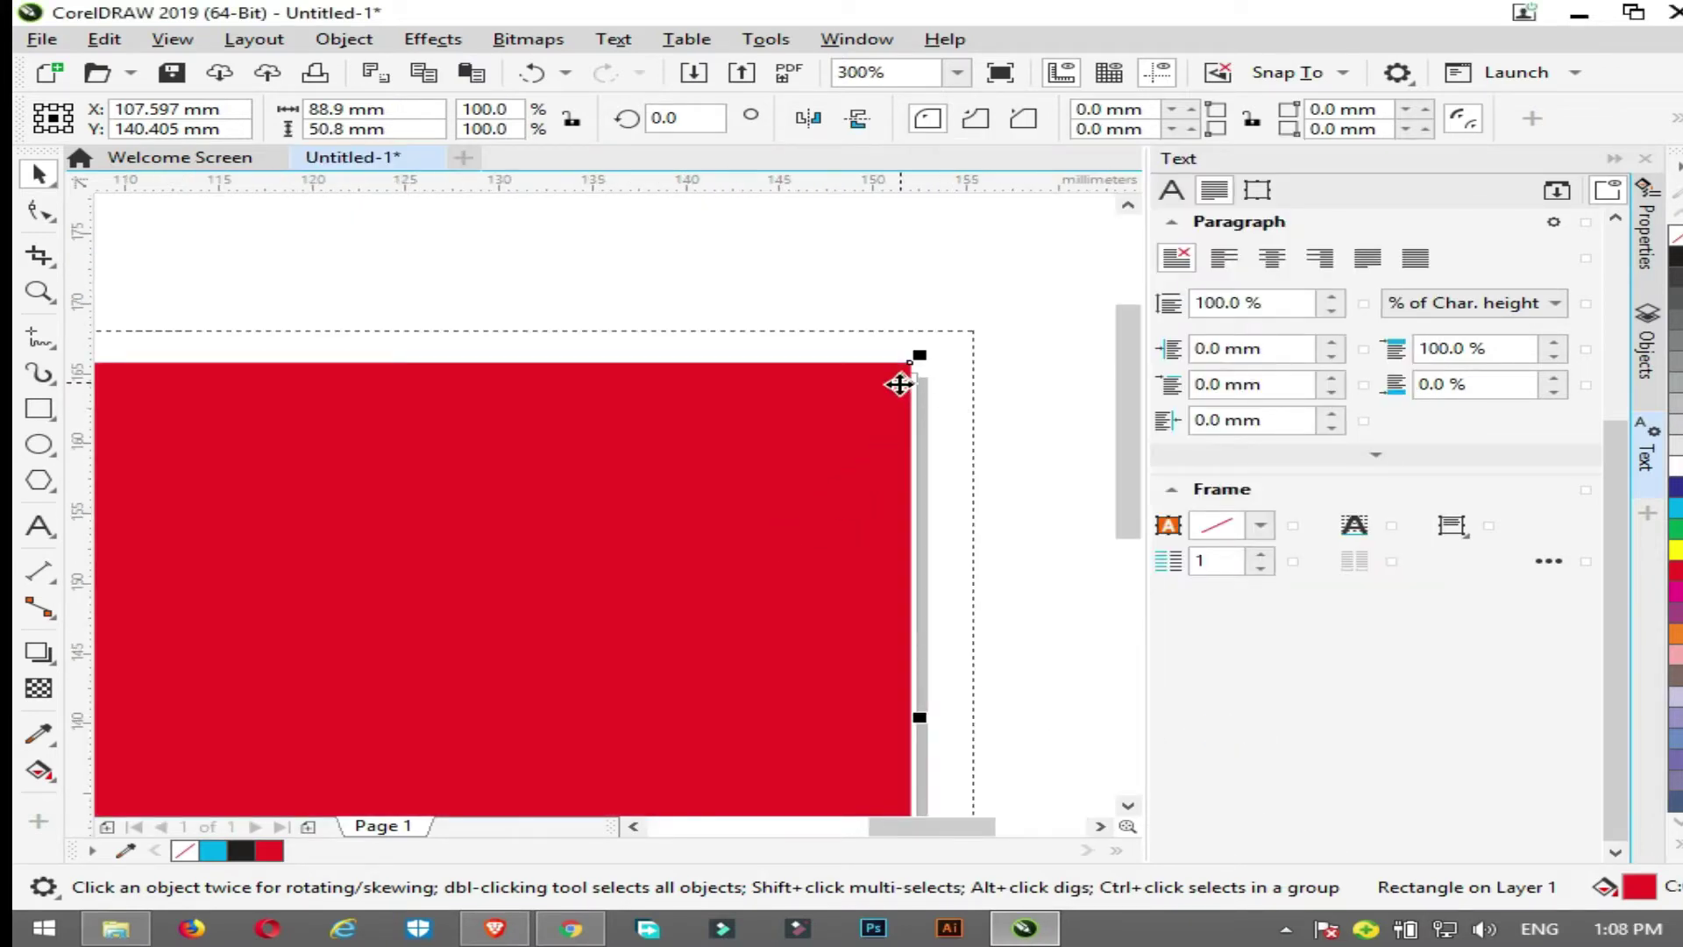
pyautogui.scroll(-1, 899, 384)
pyautogui.scroll(-2, 854, 429)
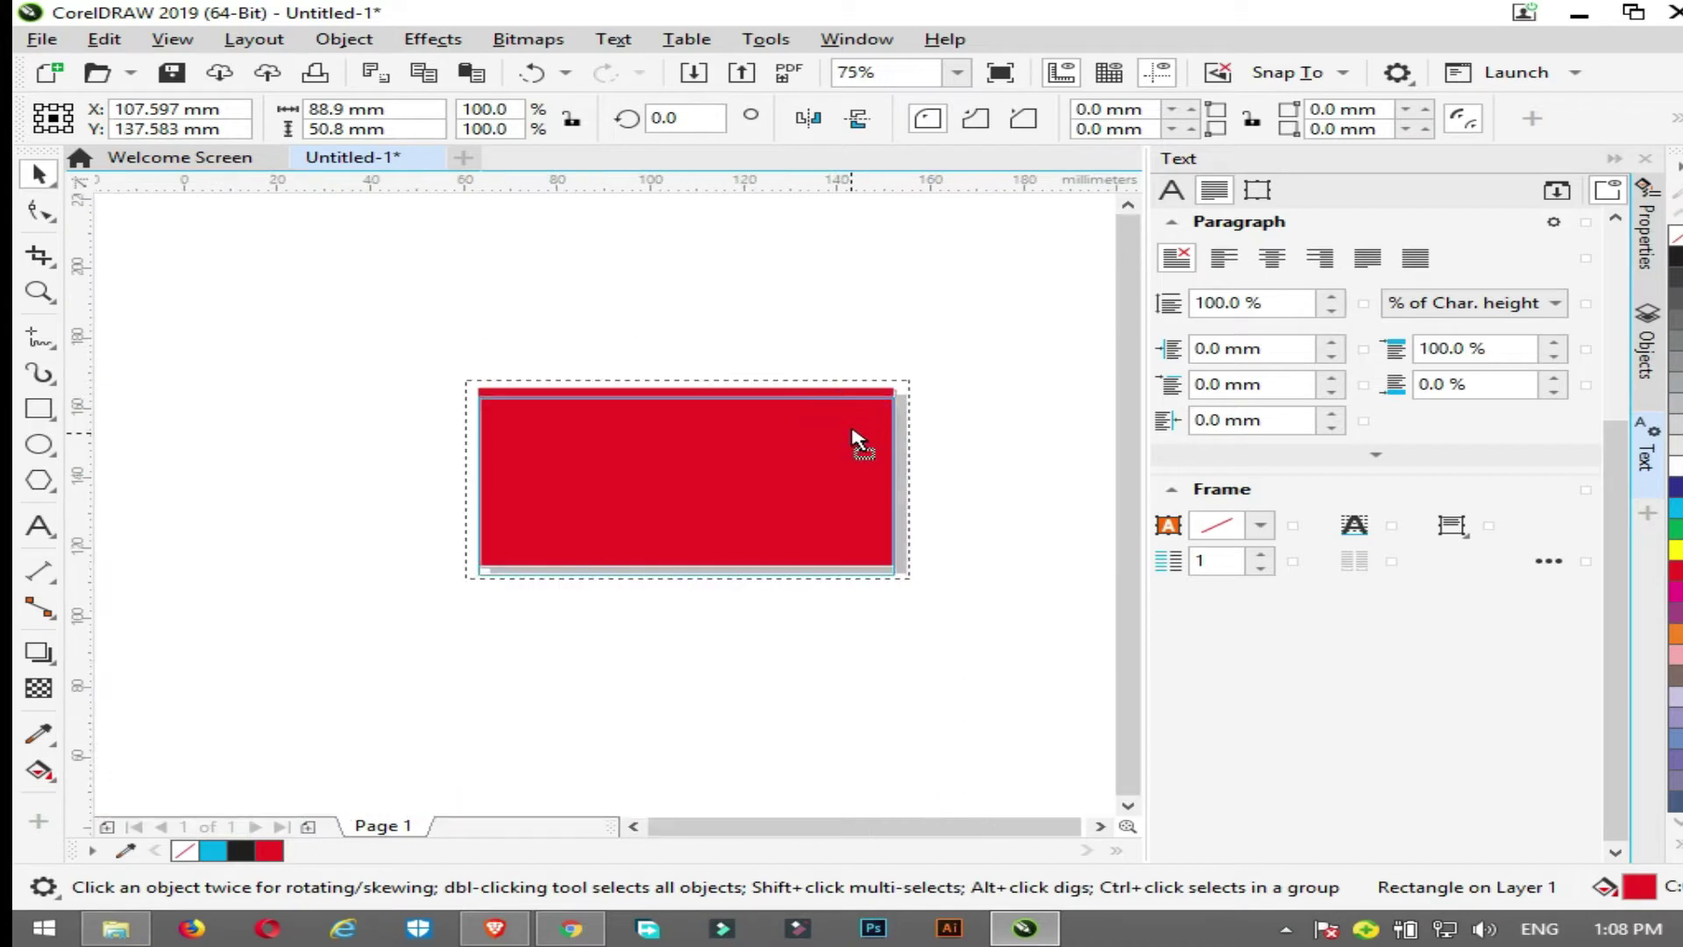
pyautogui.scroll(1, 836, 438)
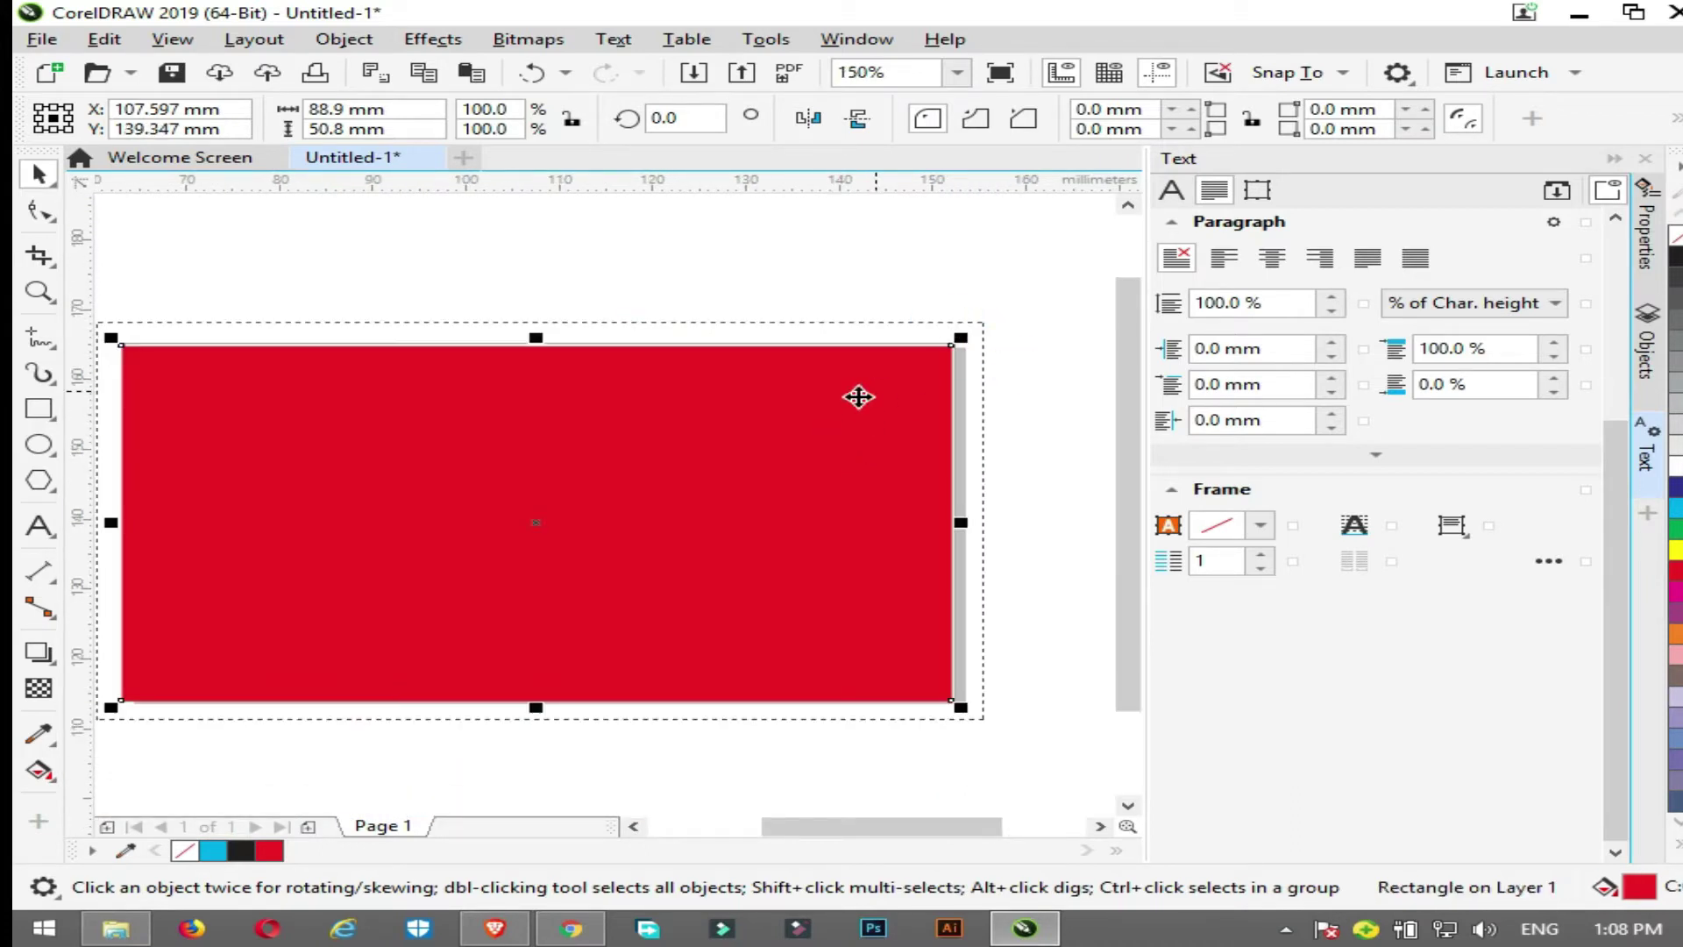
pyautogui.scroll(-2, 819, 422)
pyautogui.scroll(1, 819, 422)
pyautogui.moveTo(819, 411)
pyautogui.mouseDown()
pyautogui.moveTo(322, 394)
pyautogui.moveTo(339, 403)
pyautogui.mouseUp()
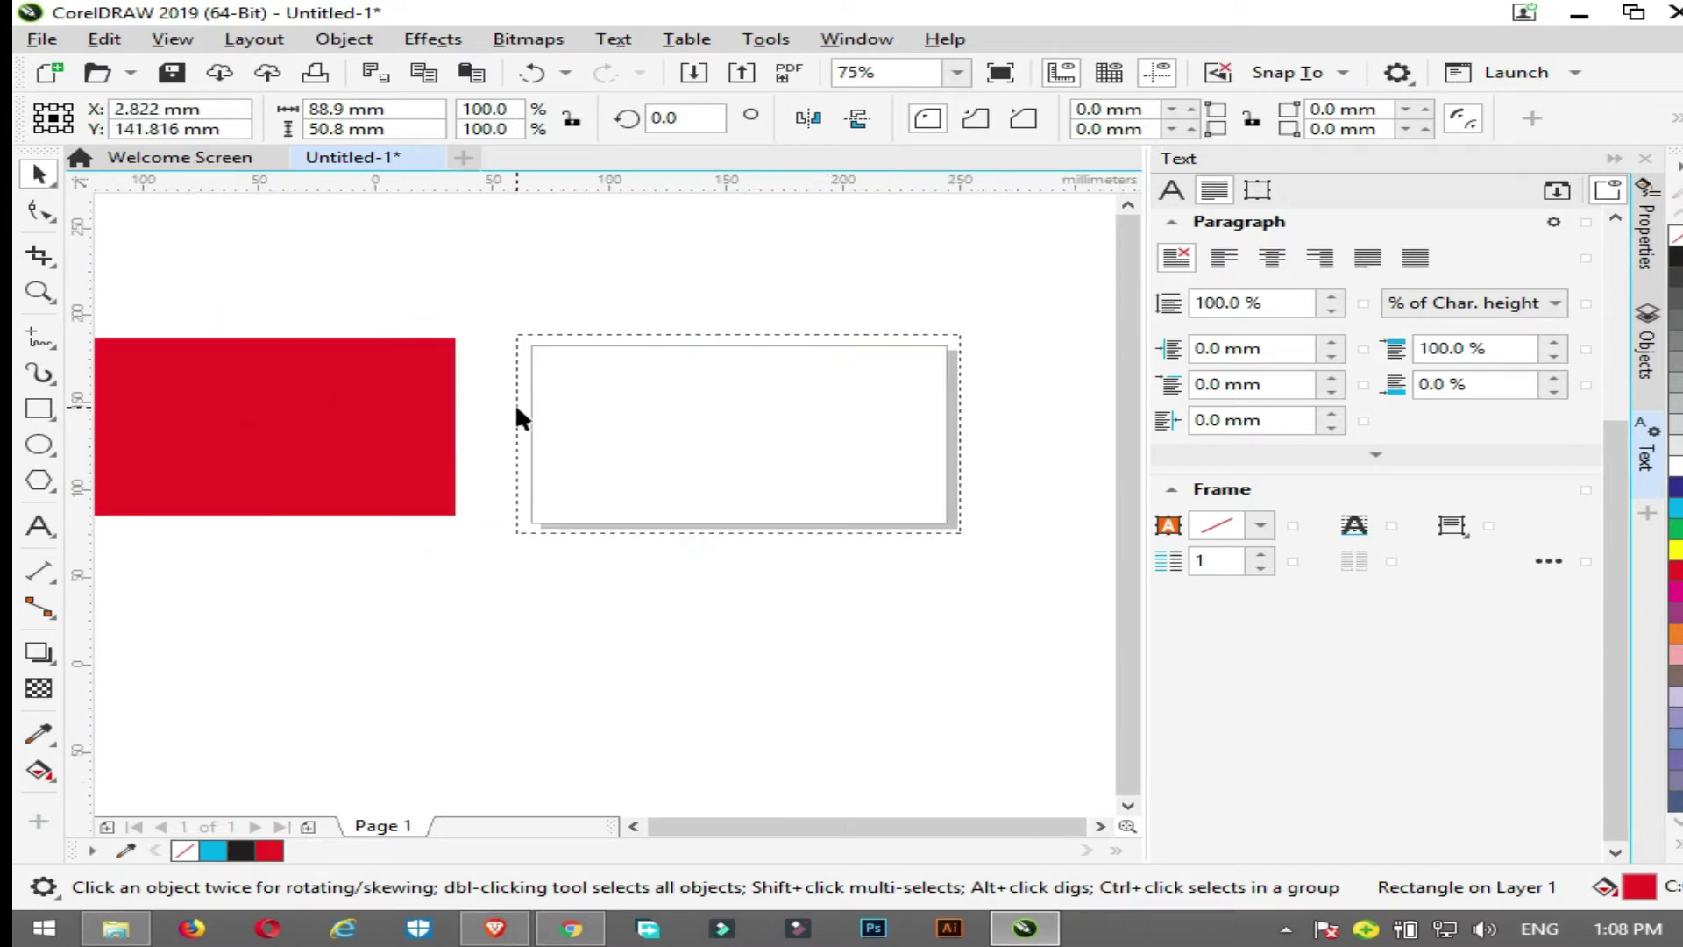
pyautogui.scroll(-1, 513, 403)
# - Resize the red rectangle to 3 × 3 mm
pyautogui.scroll(1, 633, 405)
pyautogui.click(518, 360)
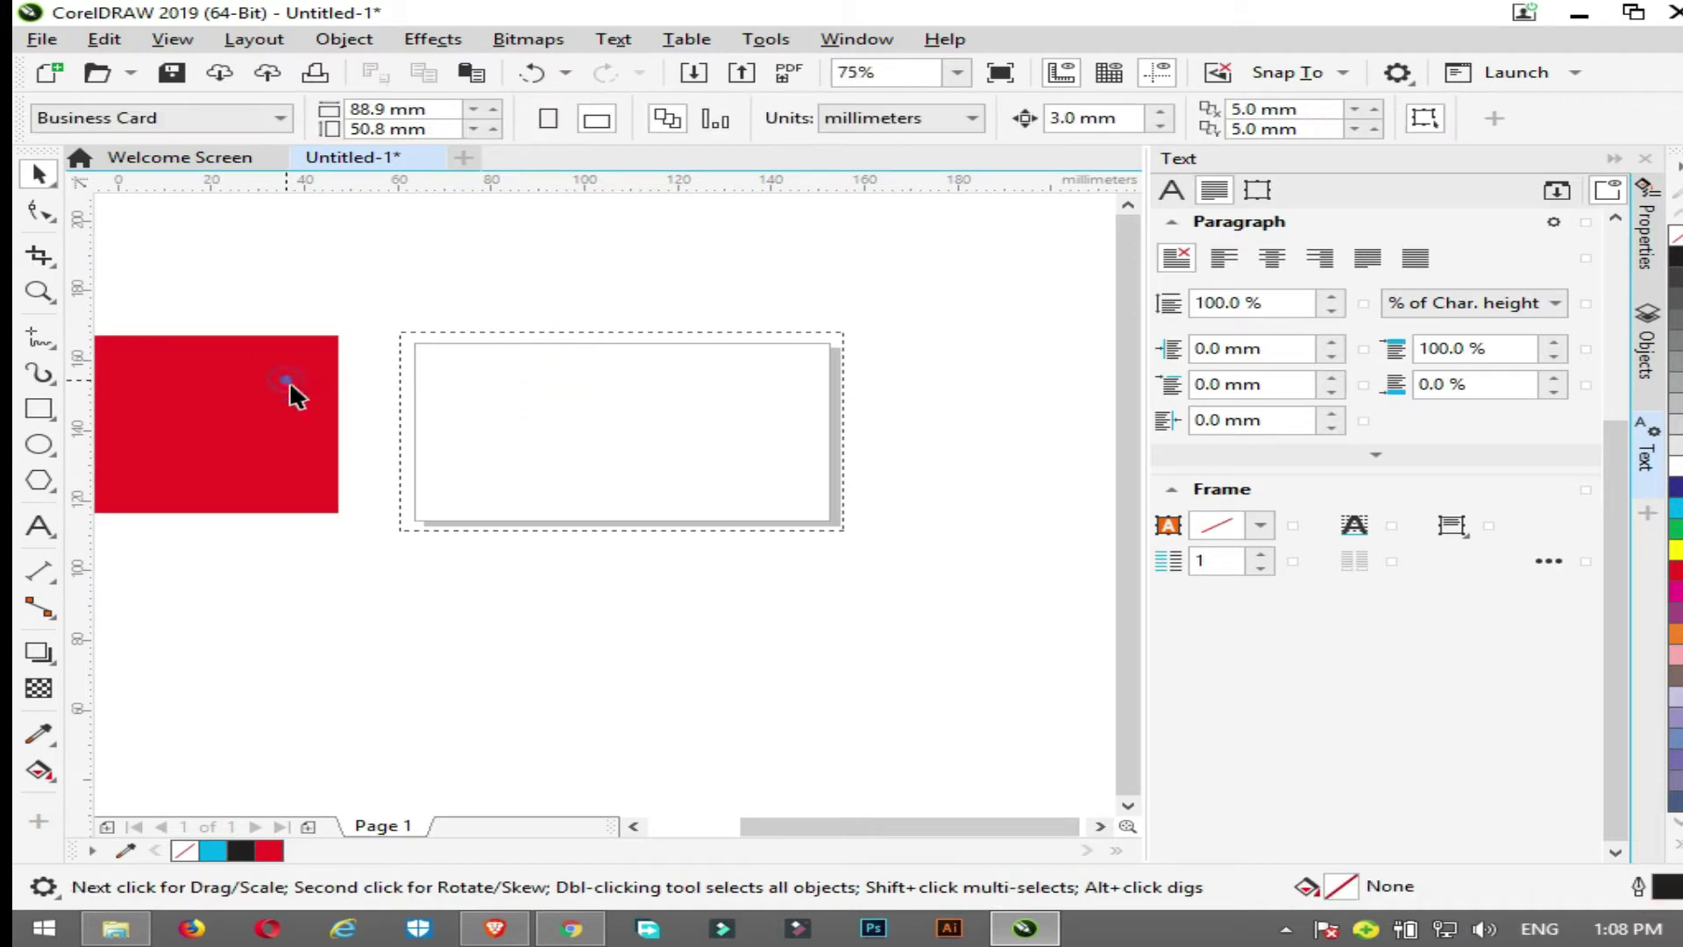
pyautogui.click(350, 388)
pyautogui.click(252, 371)
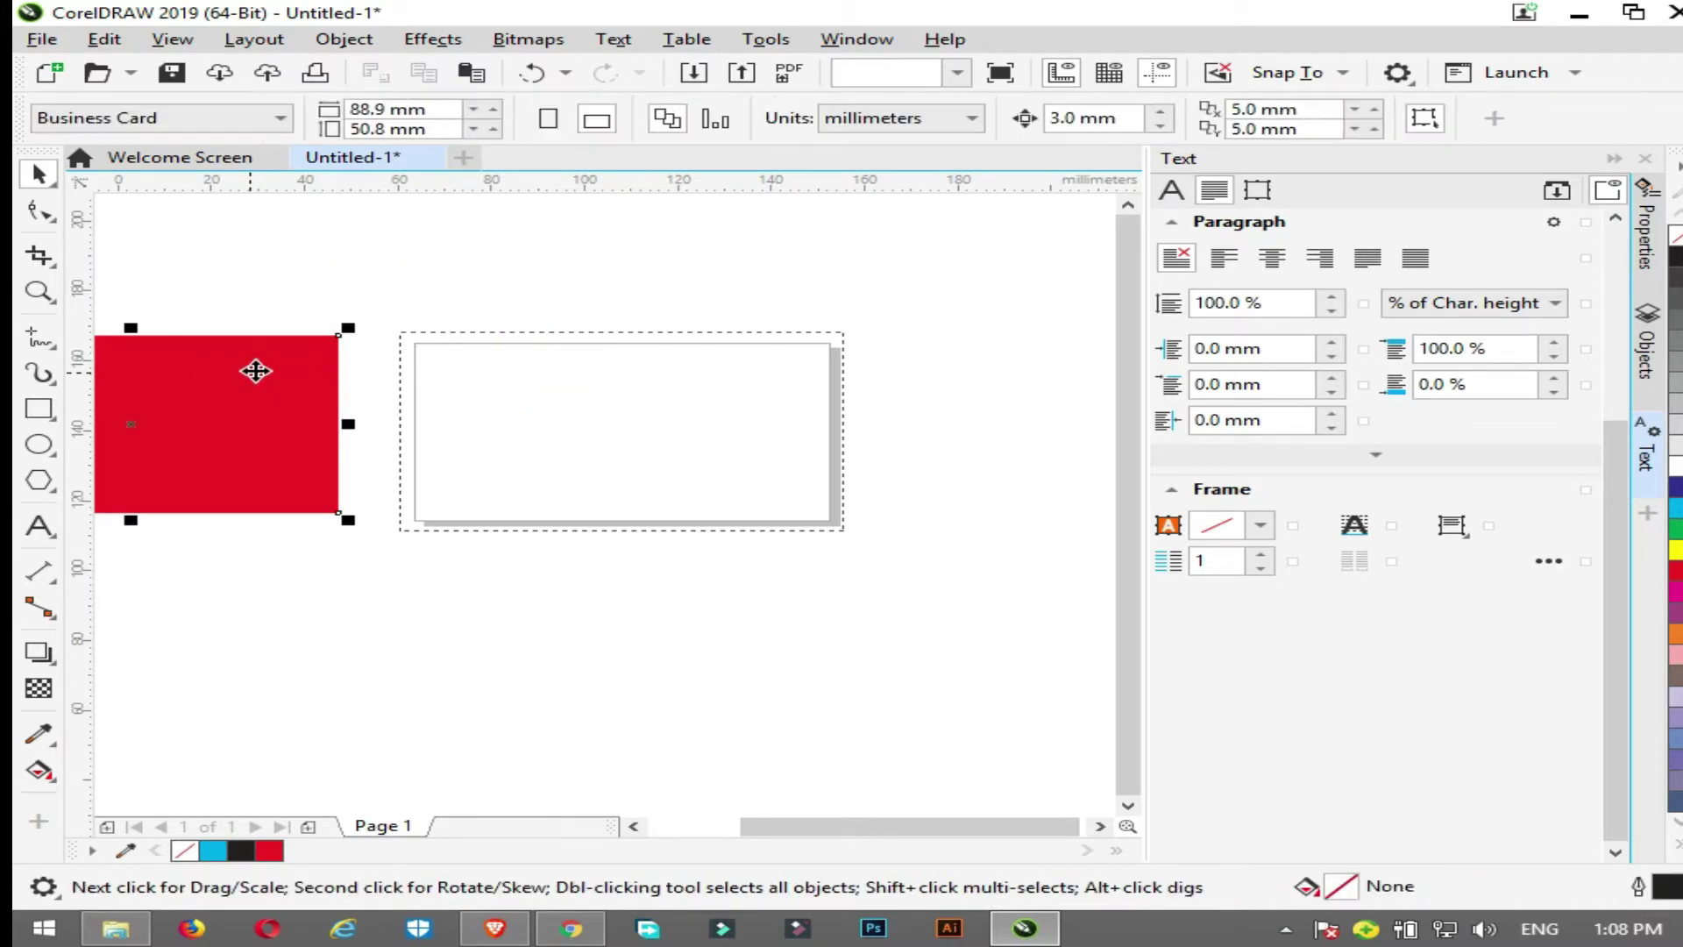
pyautogui.click(43, 410)
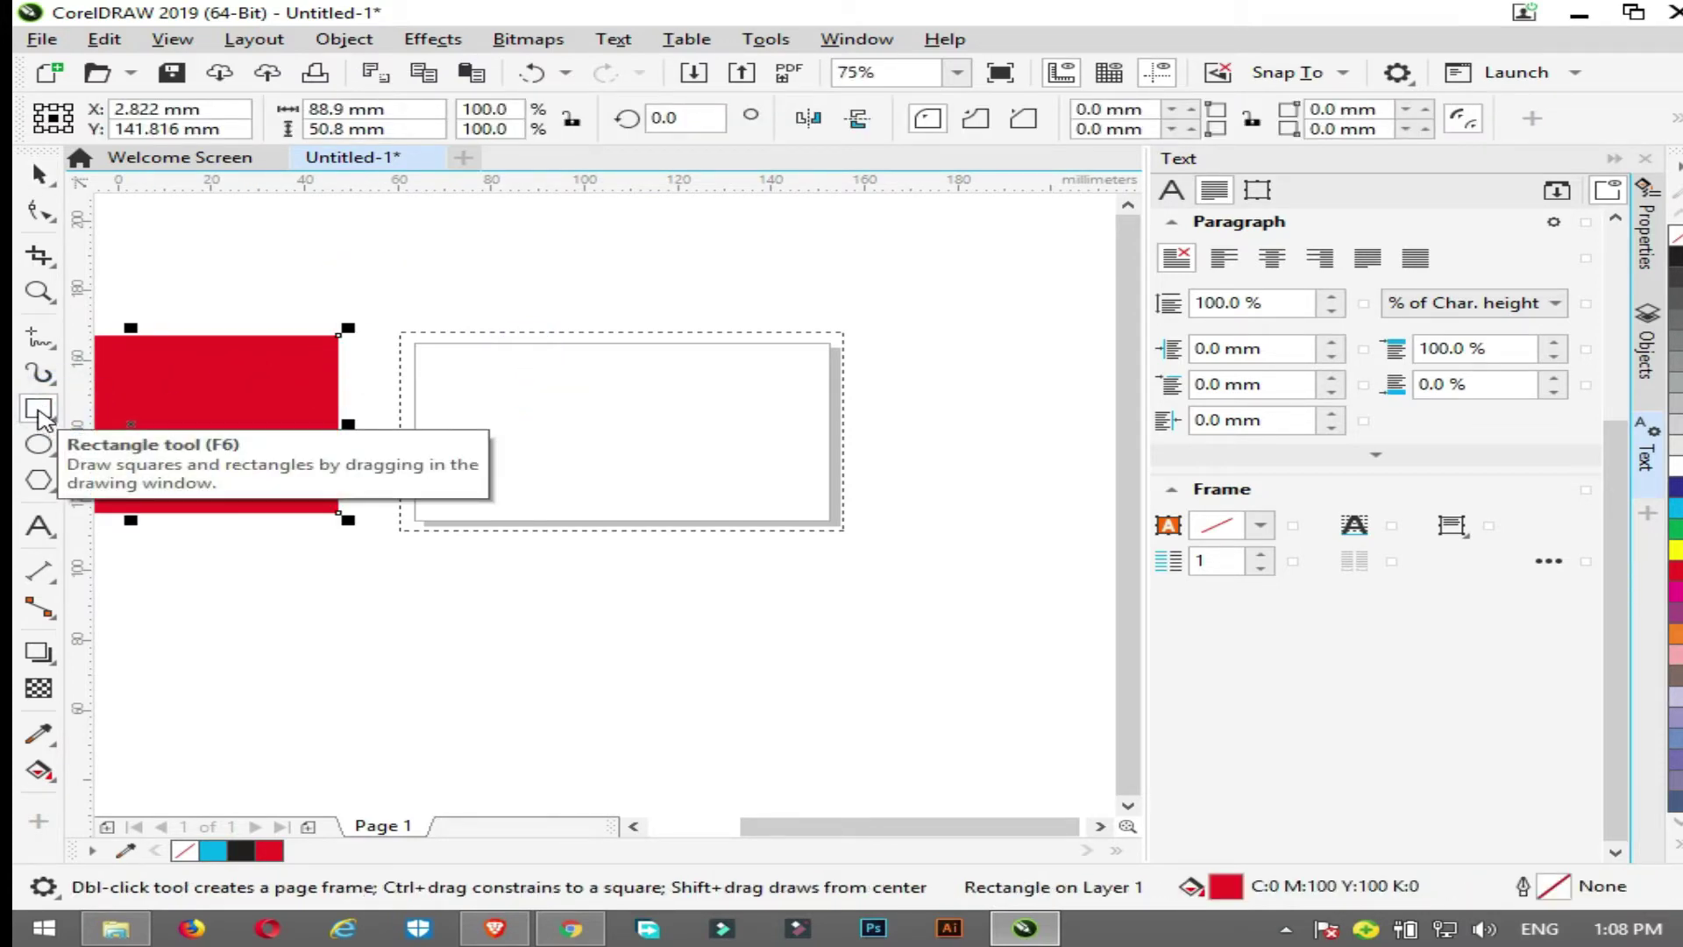
pyautogui.click(329, 110)
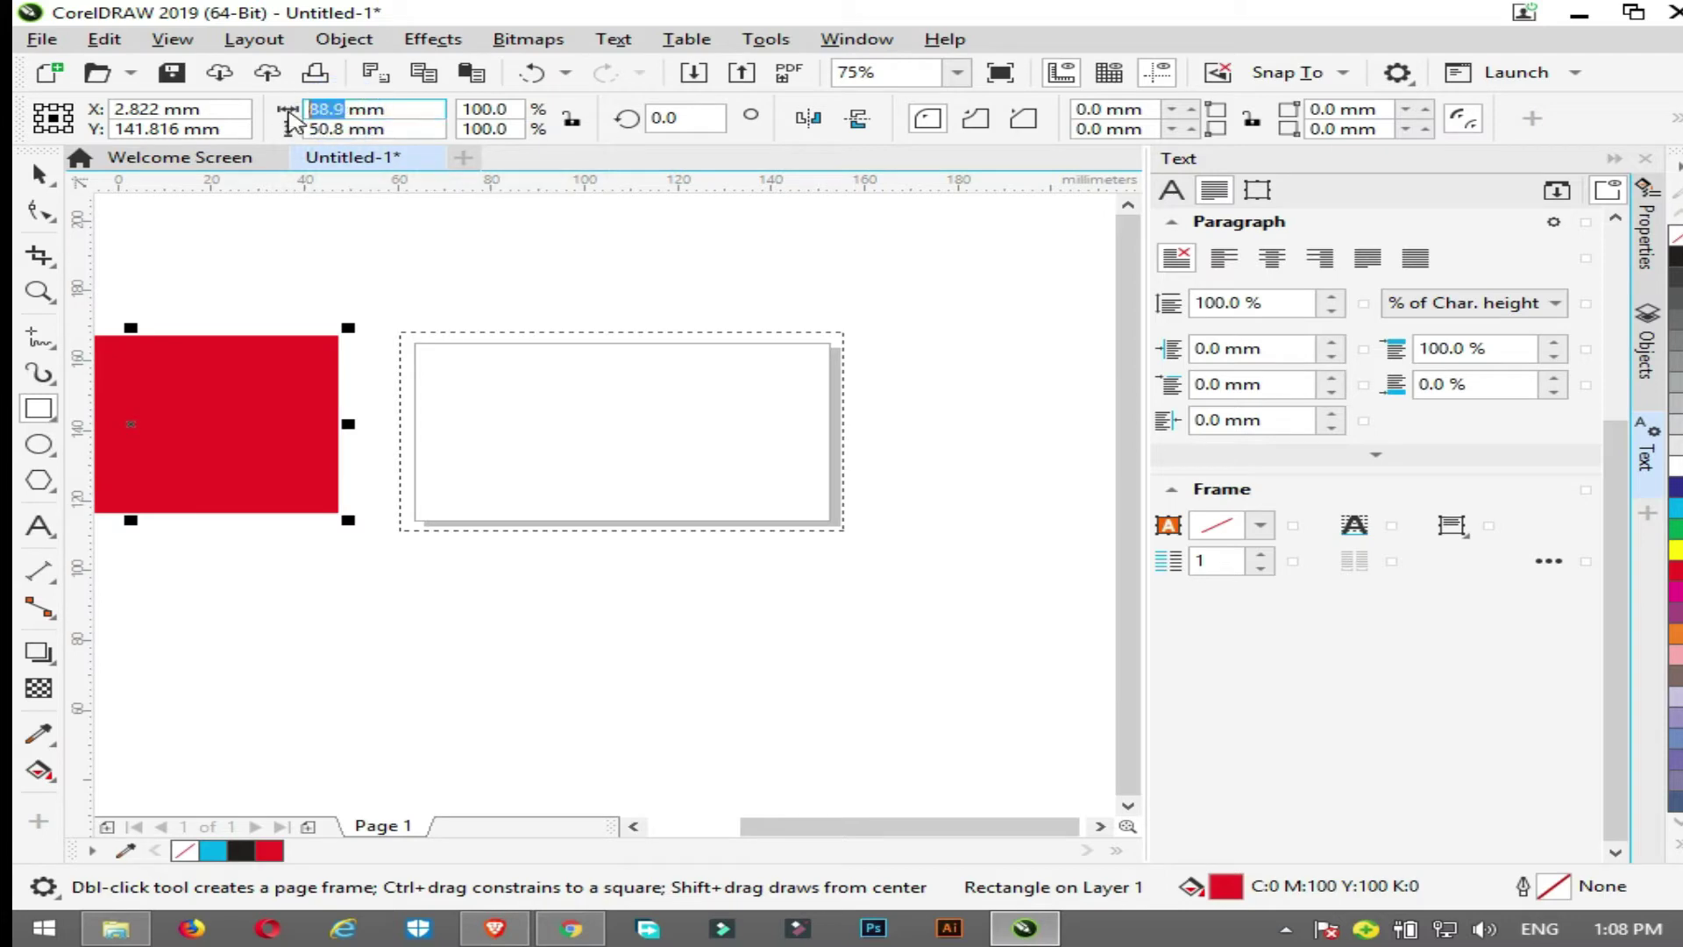
pyautogui.write('3')
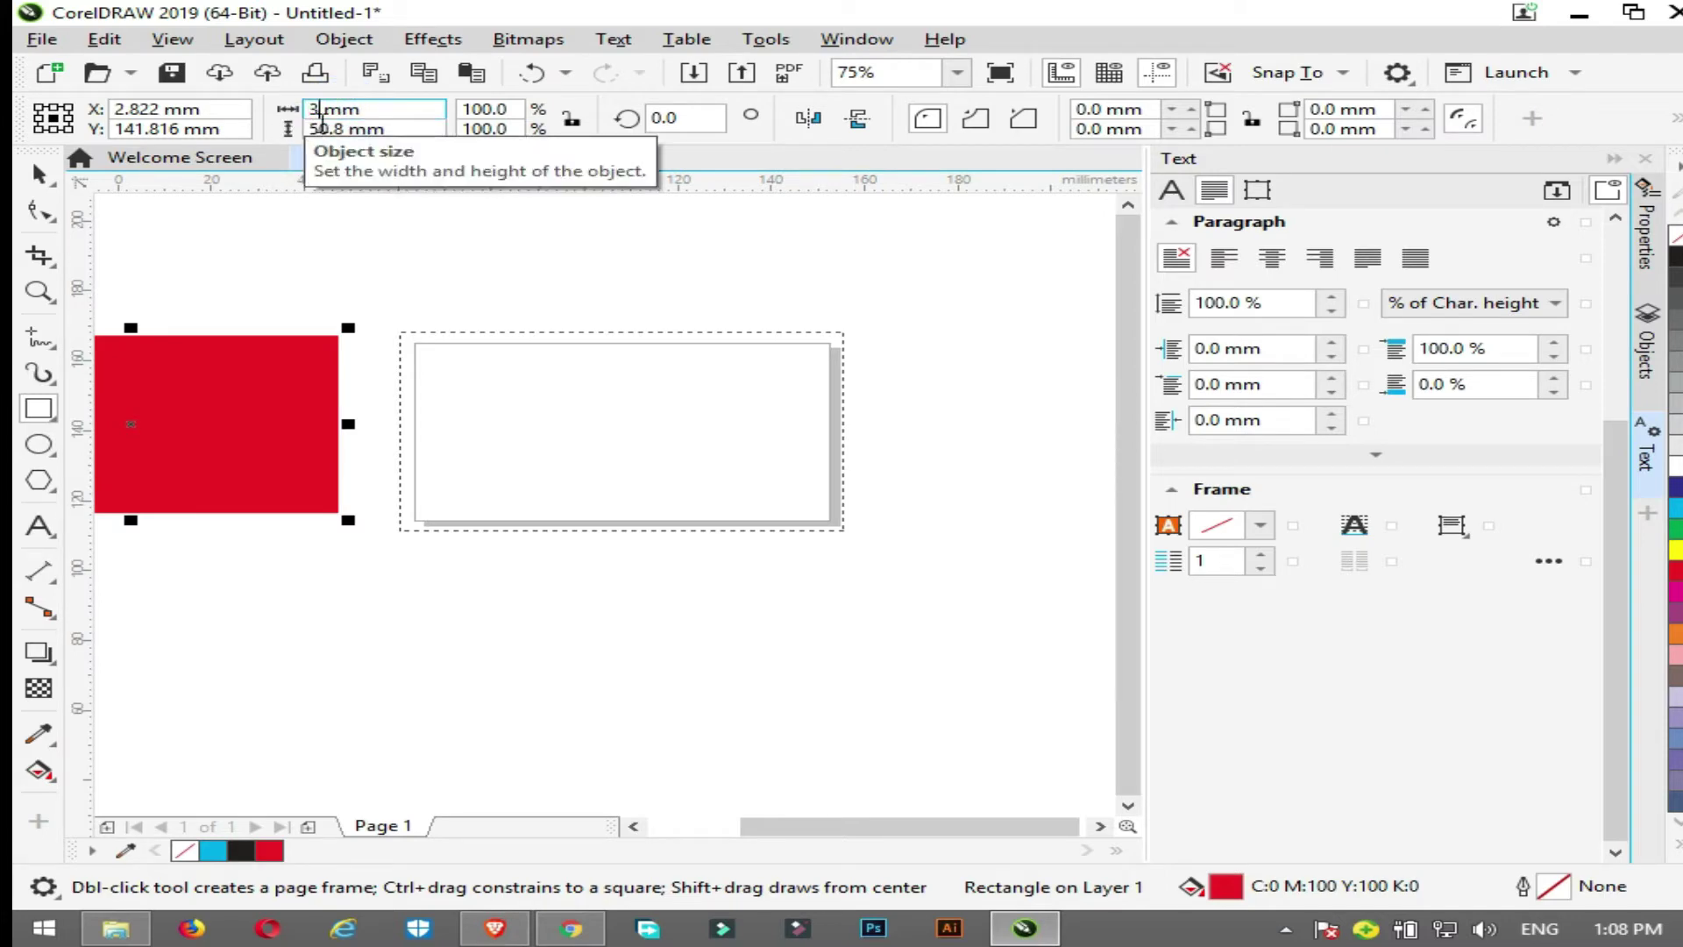
pyautogui.press('Tab')
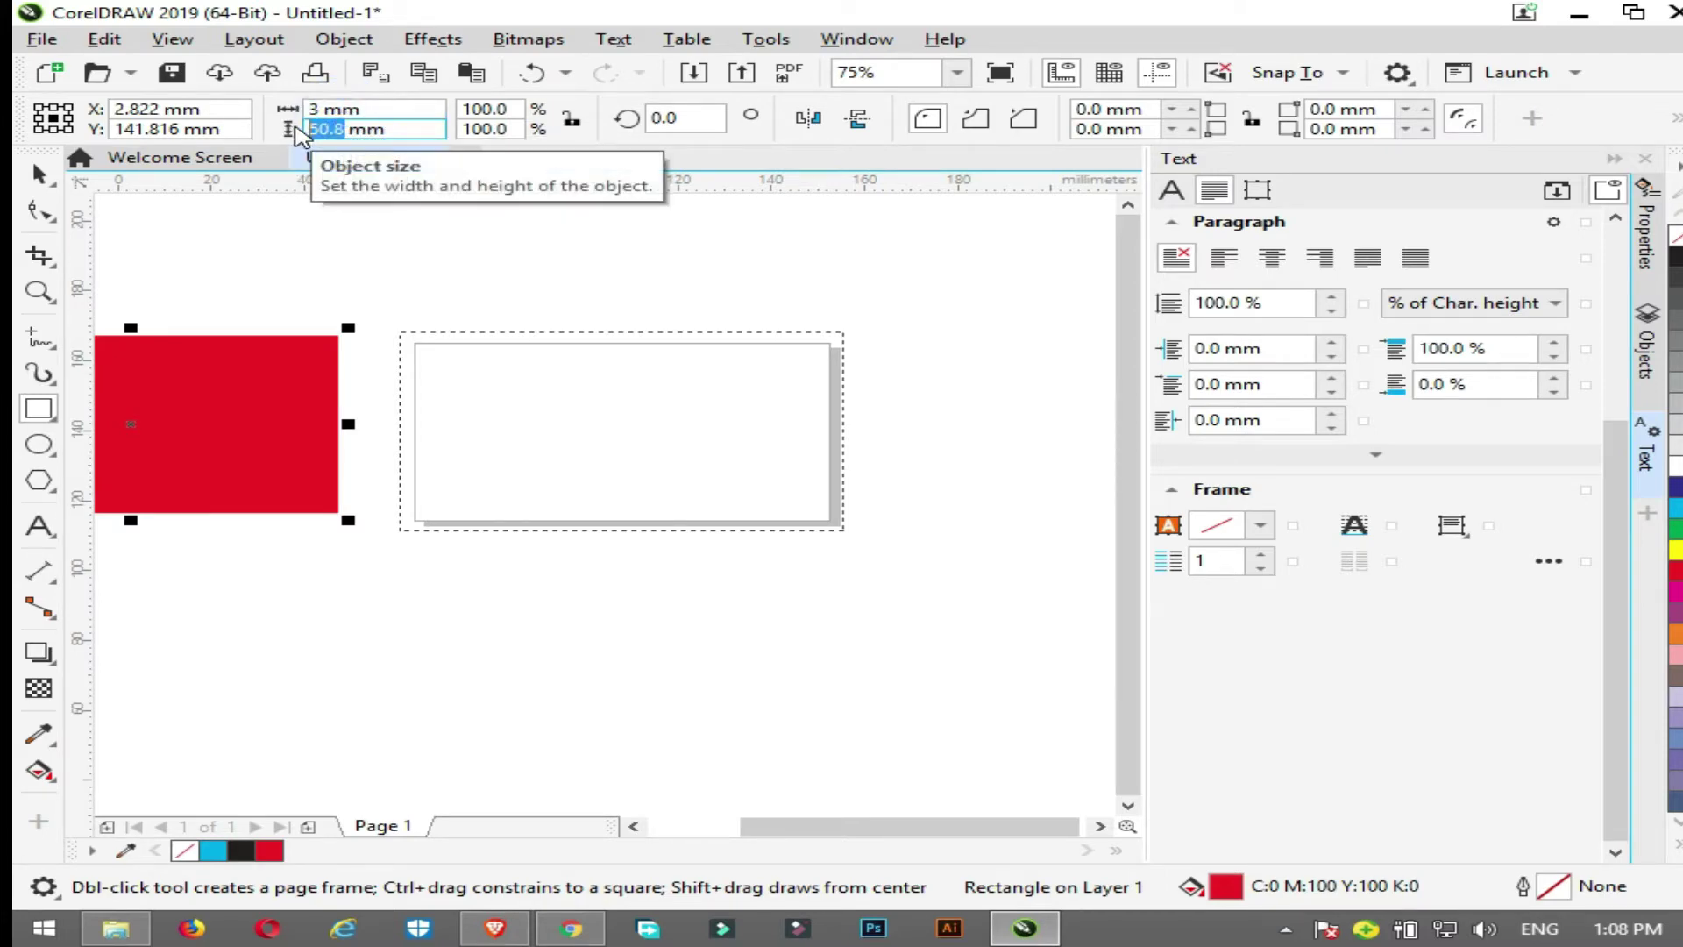
pyautogui.write('3')
pyautogui.press('Return')
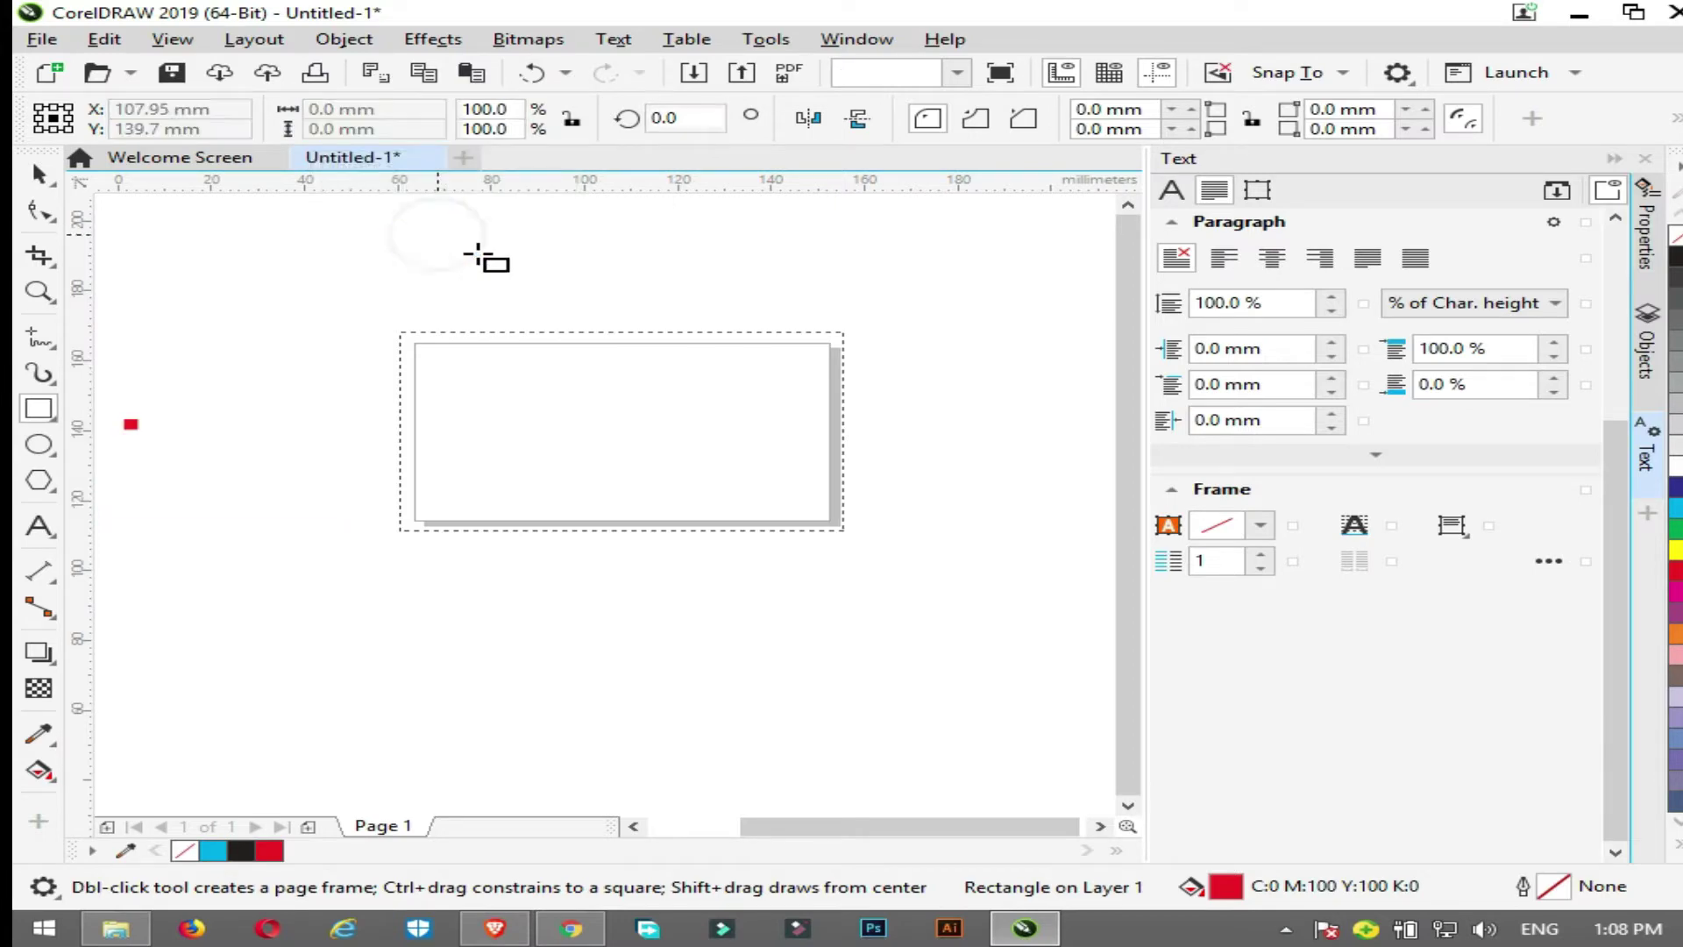
pyautogui.press('Escape')
# - Place the 3 mm red square at the card's top-left corner
pyautogui.scroll(-1, 184, 396)
pyautogui.scroll(1, 160, 409)
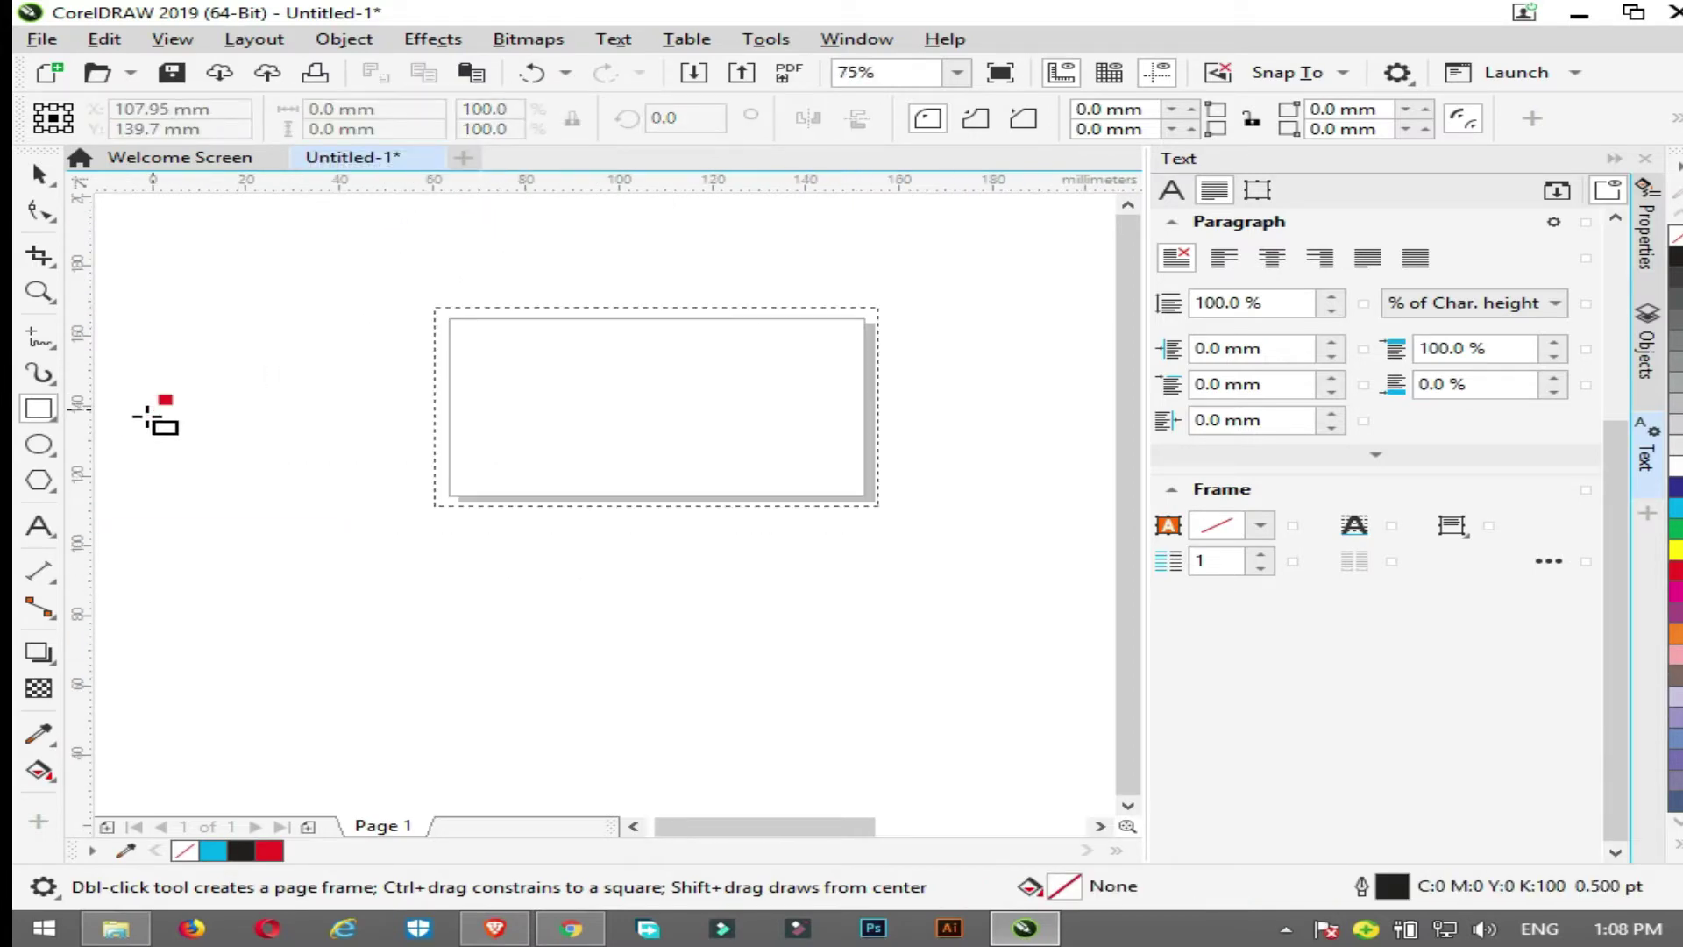
pyautogui.scroll(1, 180, 386)
pyautogui.click(51, 184)
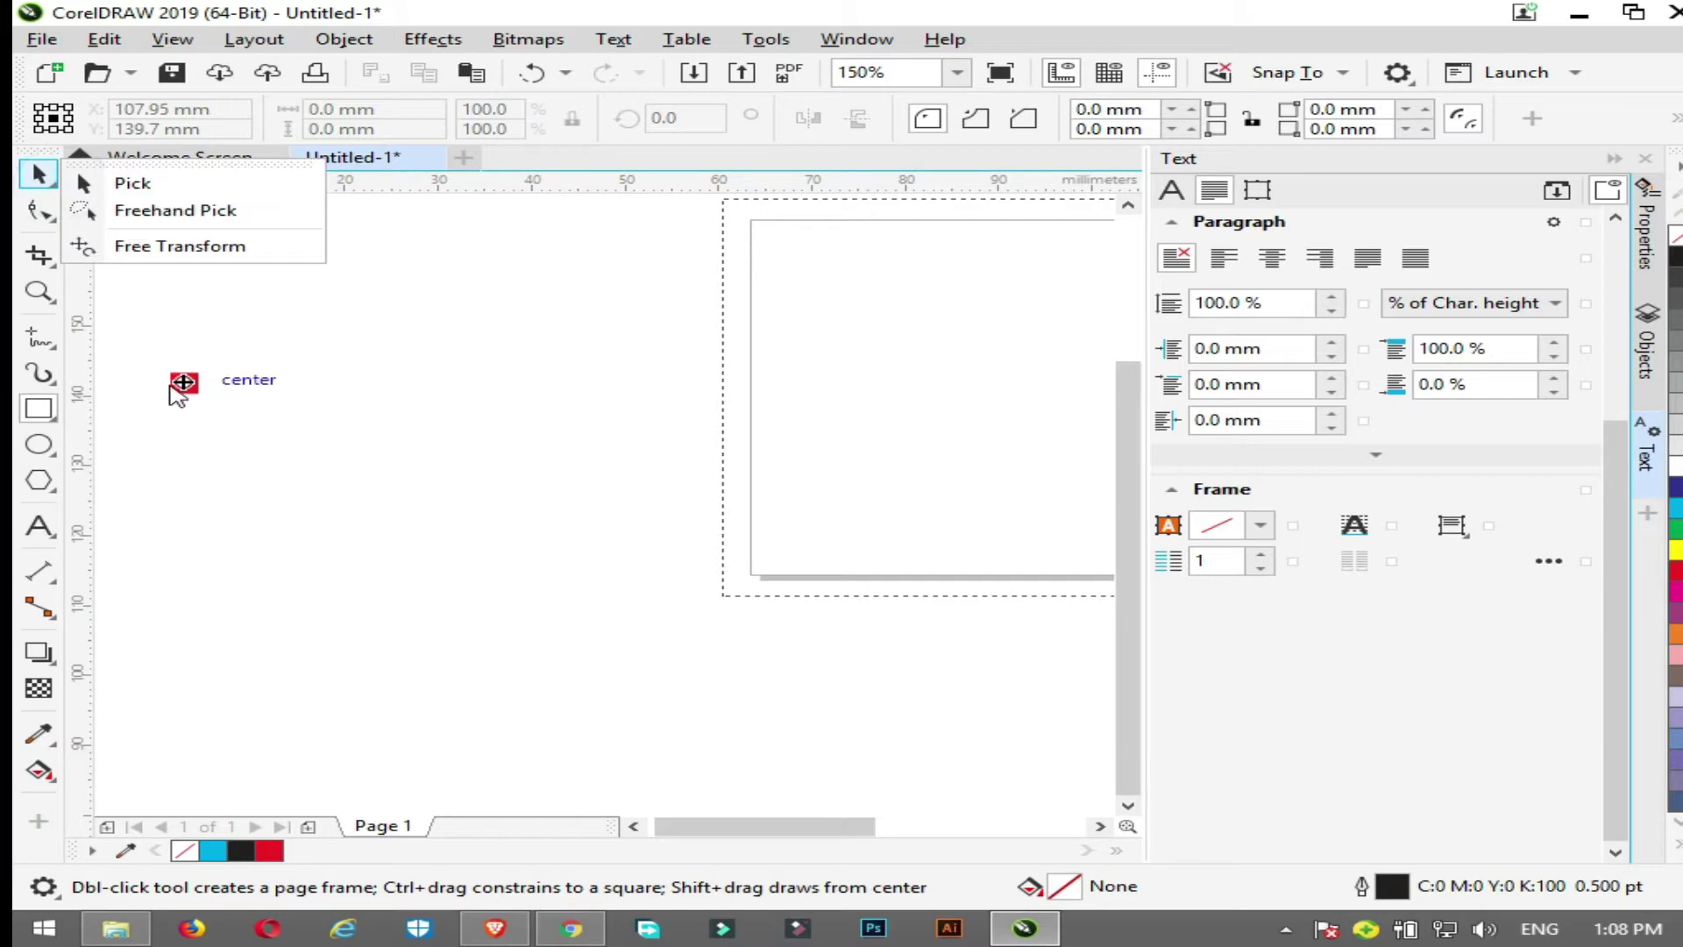
pyautogui.click(38, 174)
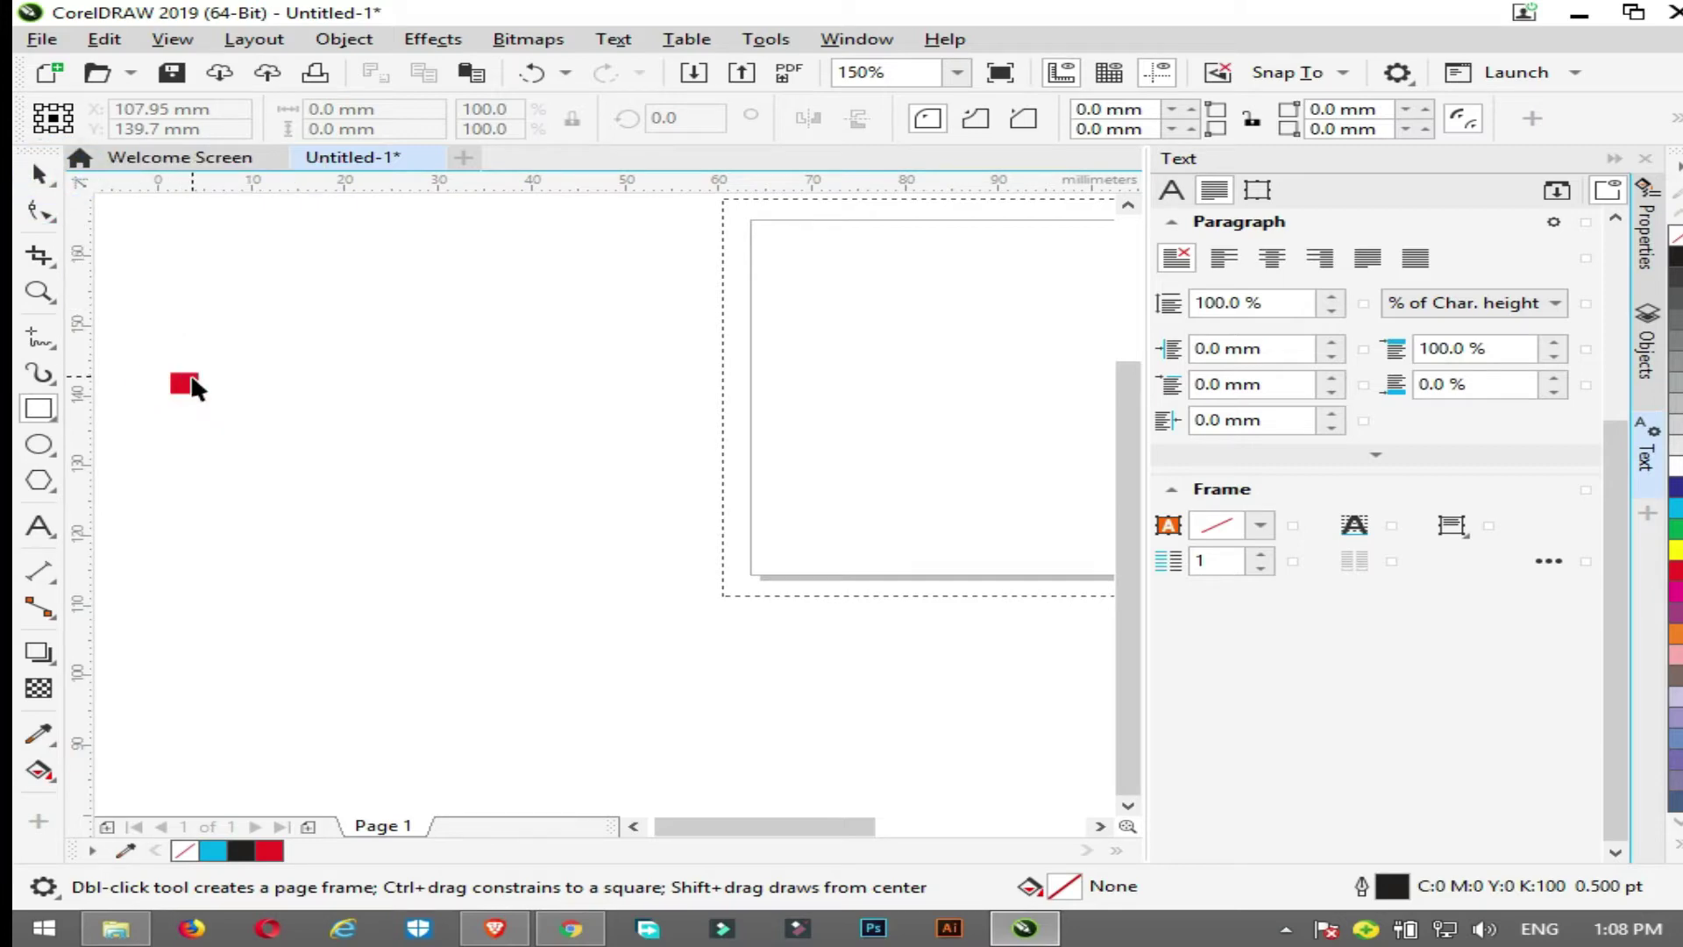
pyautogui.click(191, 386)
pyautogui.moveTo(191, 392)
pyautogui.mouseDown()
pyautogui.moveTo(574, 355)
pyautogui.moveTo(779, 242)
pyautogui.mouseUp()
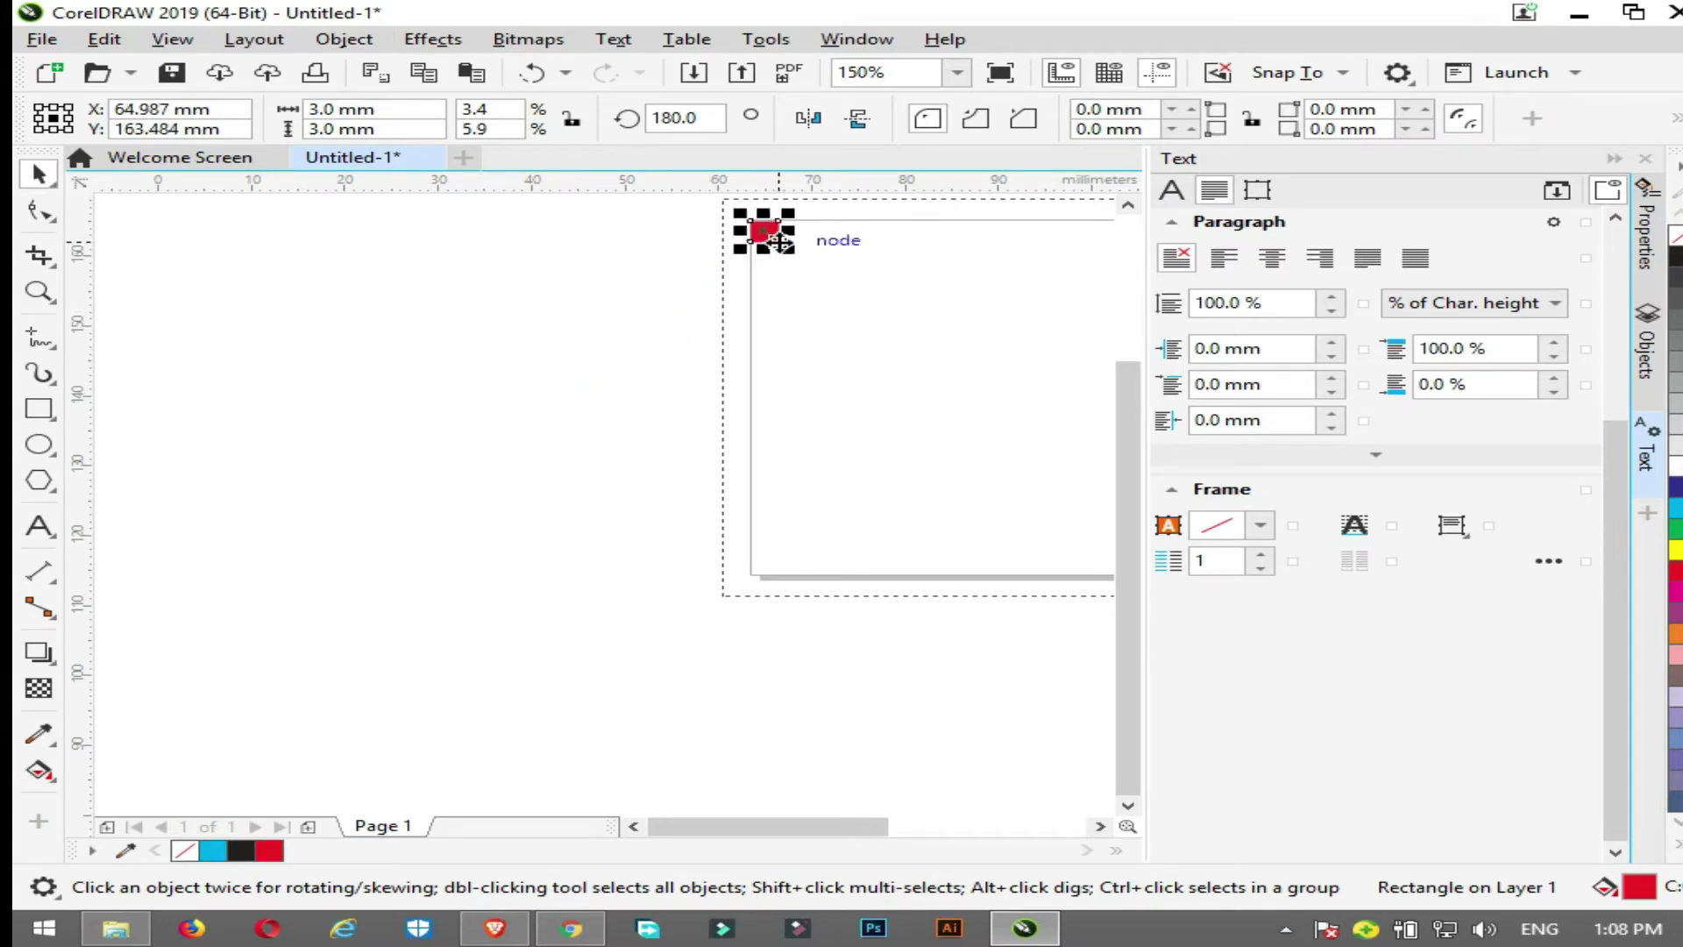
# - Draw a thin rectangle beside the card, then undo it
pyautogui.press('F6')
pyautogui.moveTo(846, 380); pyautogui.dragTo(594, 379)
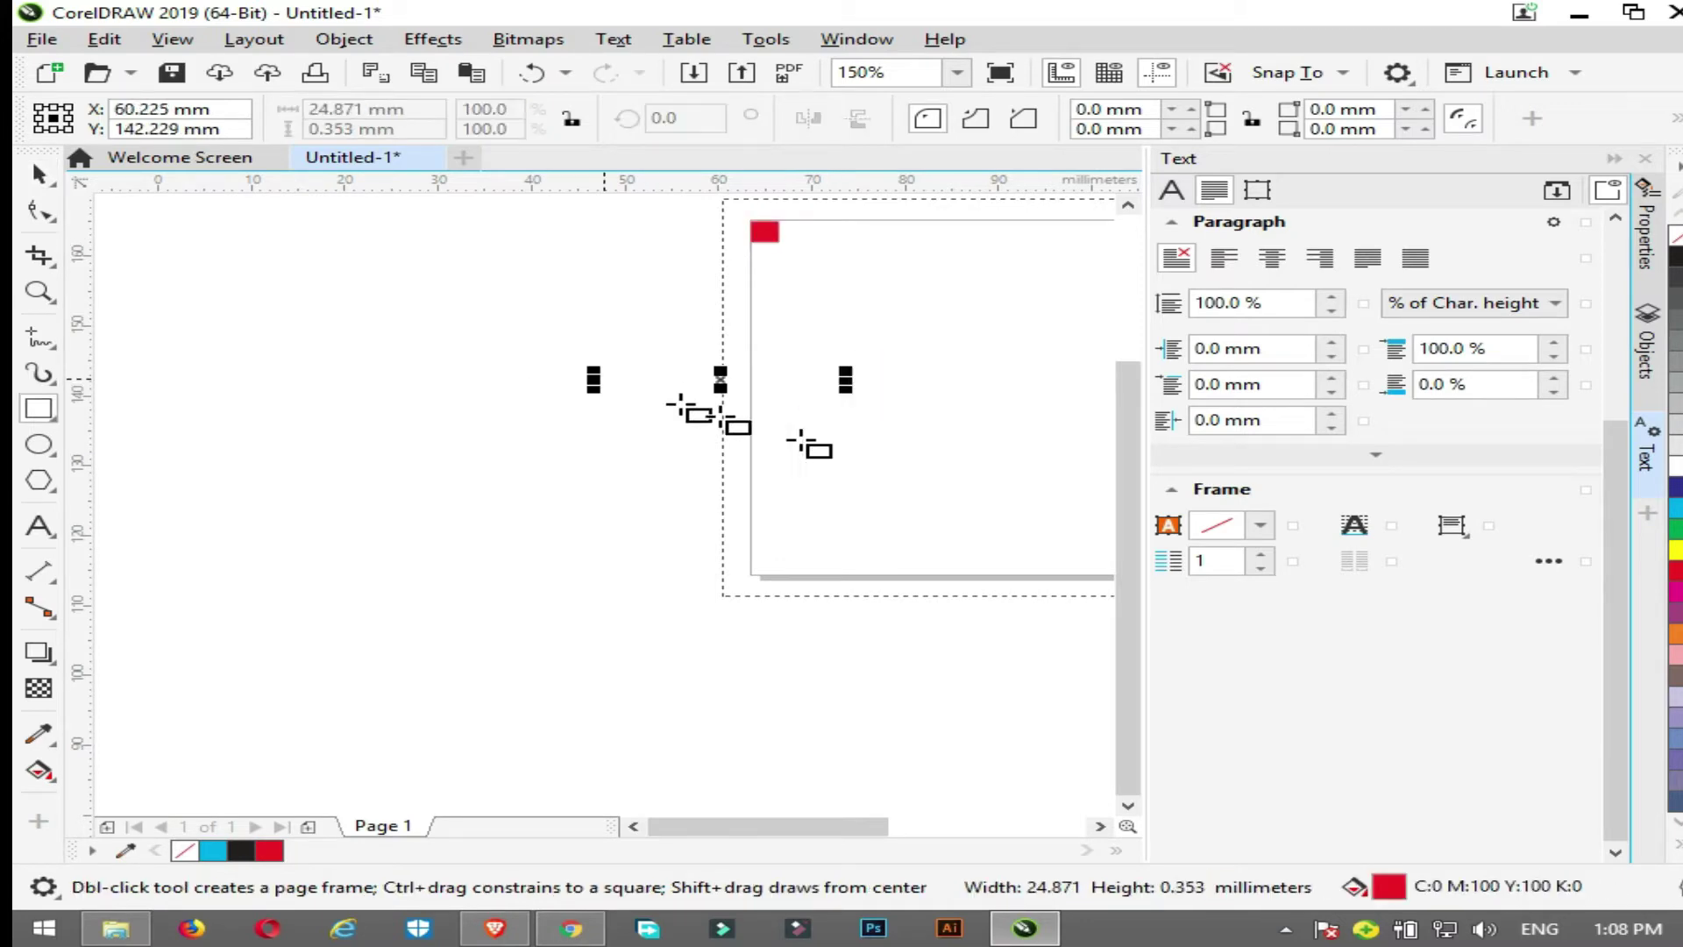
pyautogui.hotkey('ctrl', 'z')
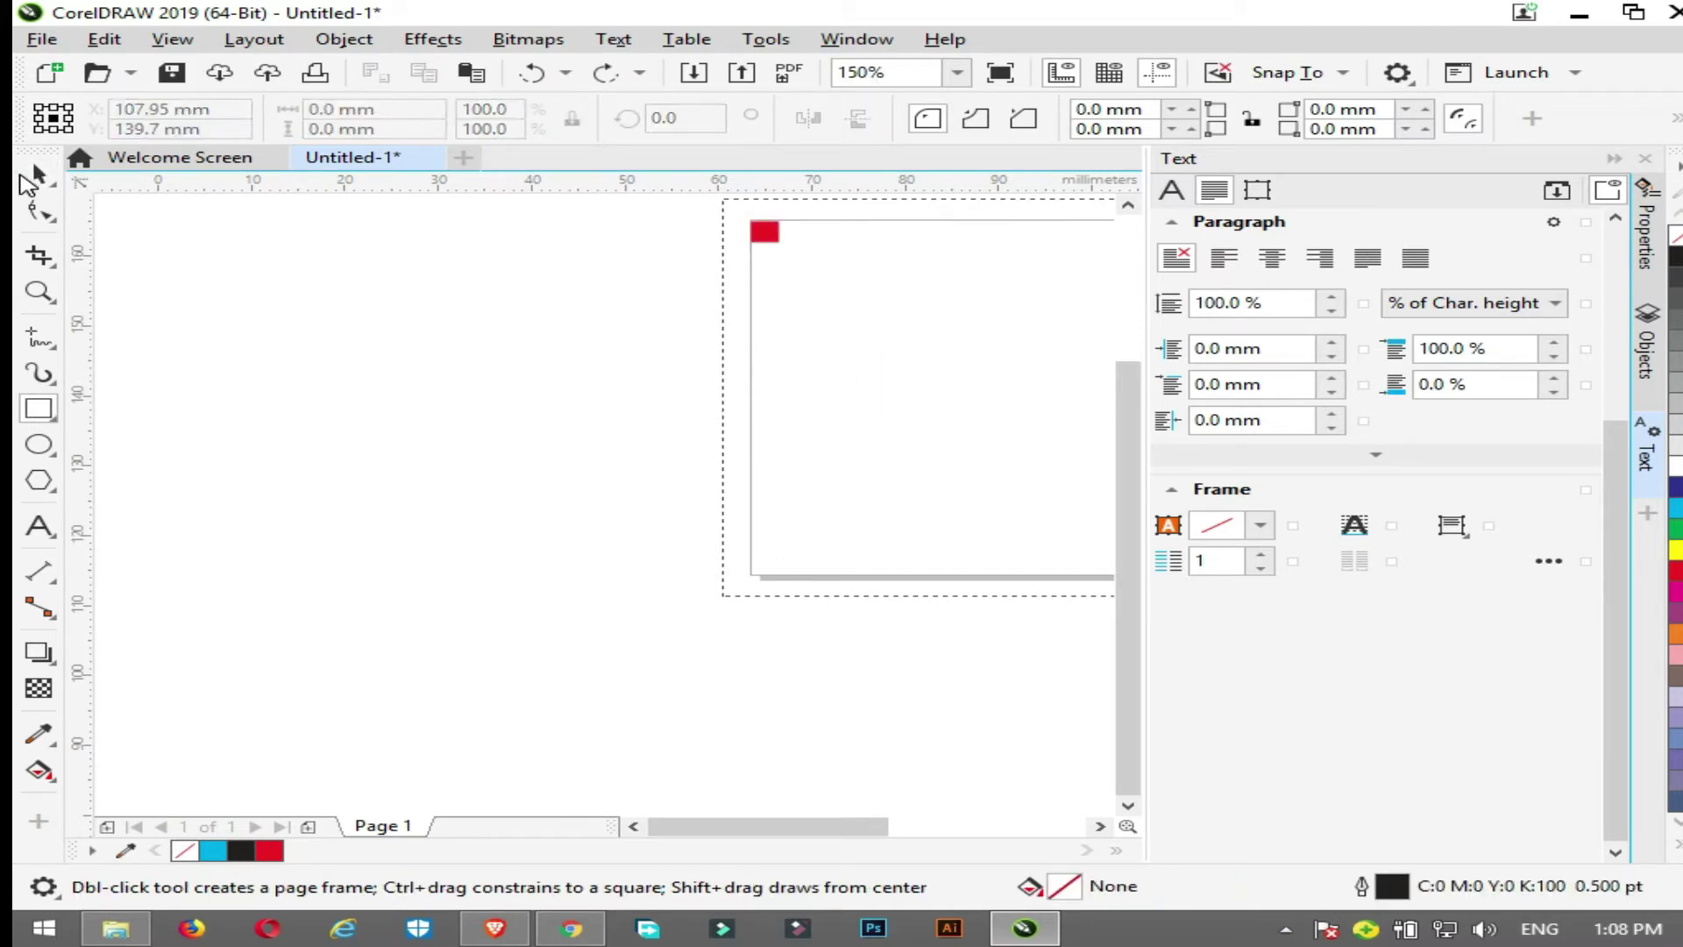
pyautogui.click(42, 172)
pyautogui.scroll(-2, 888, 345)
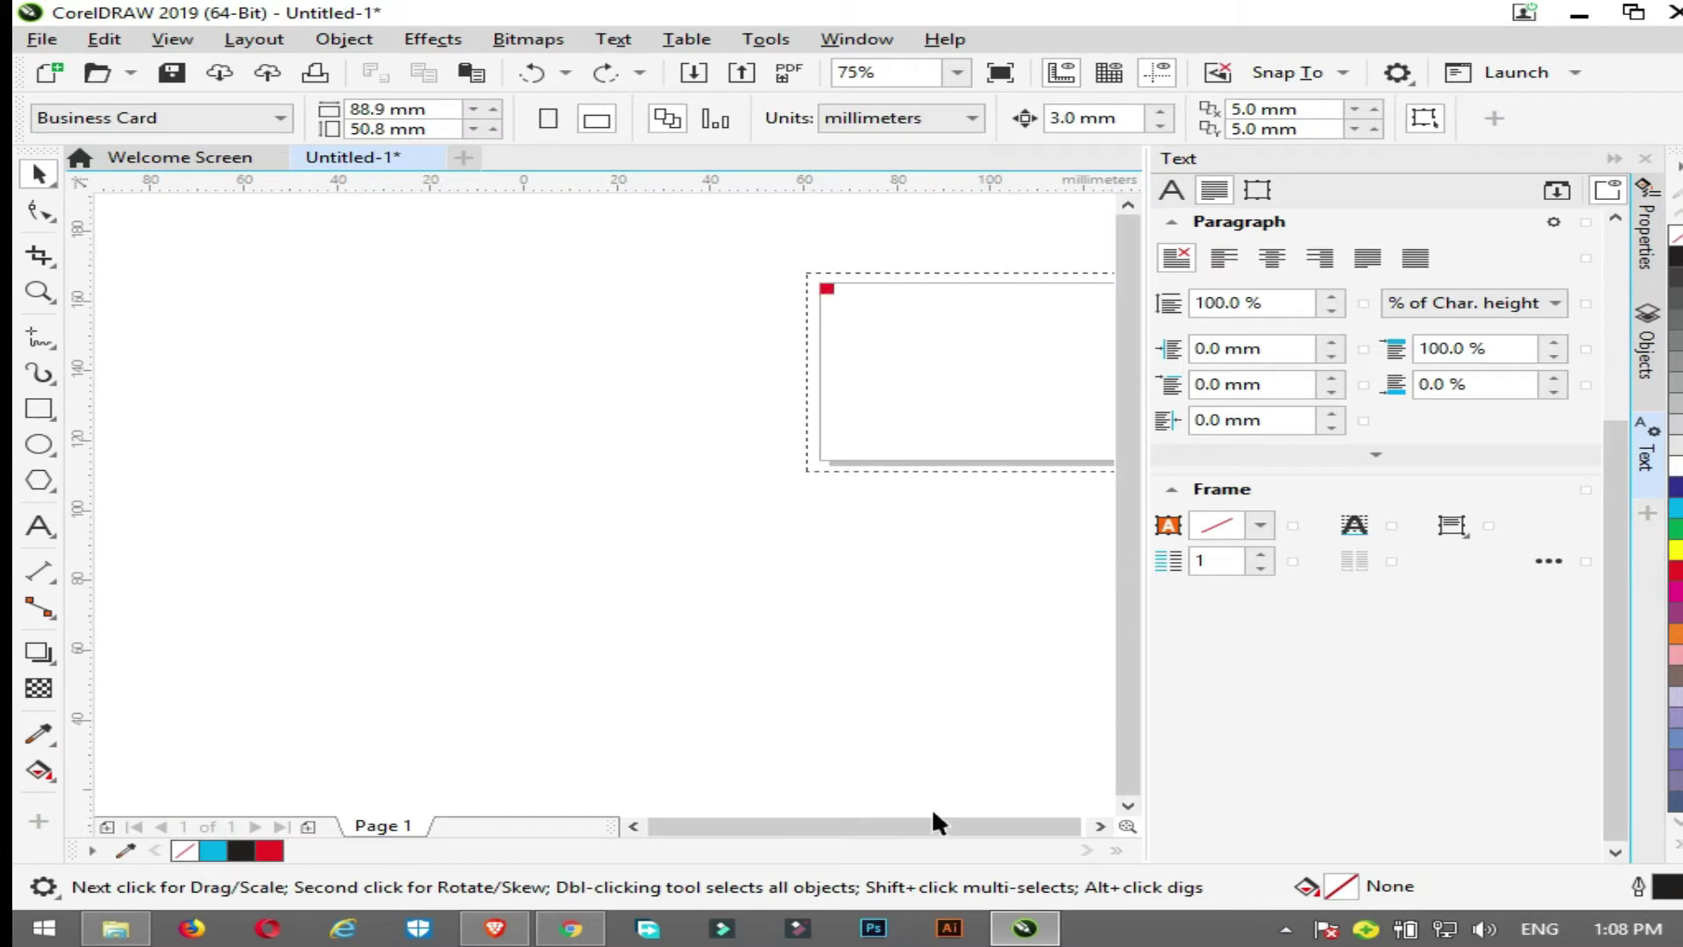
# - Duplicate the red square into the card's top-right corner
pyautogui.click(1100, 826)
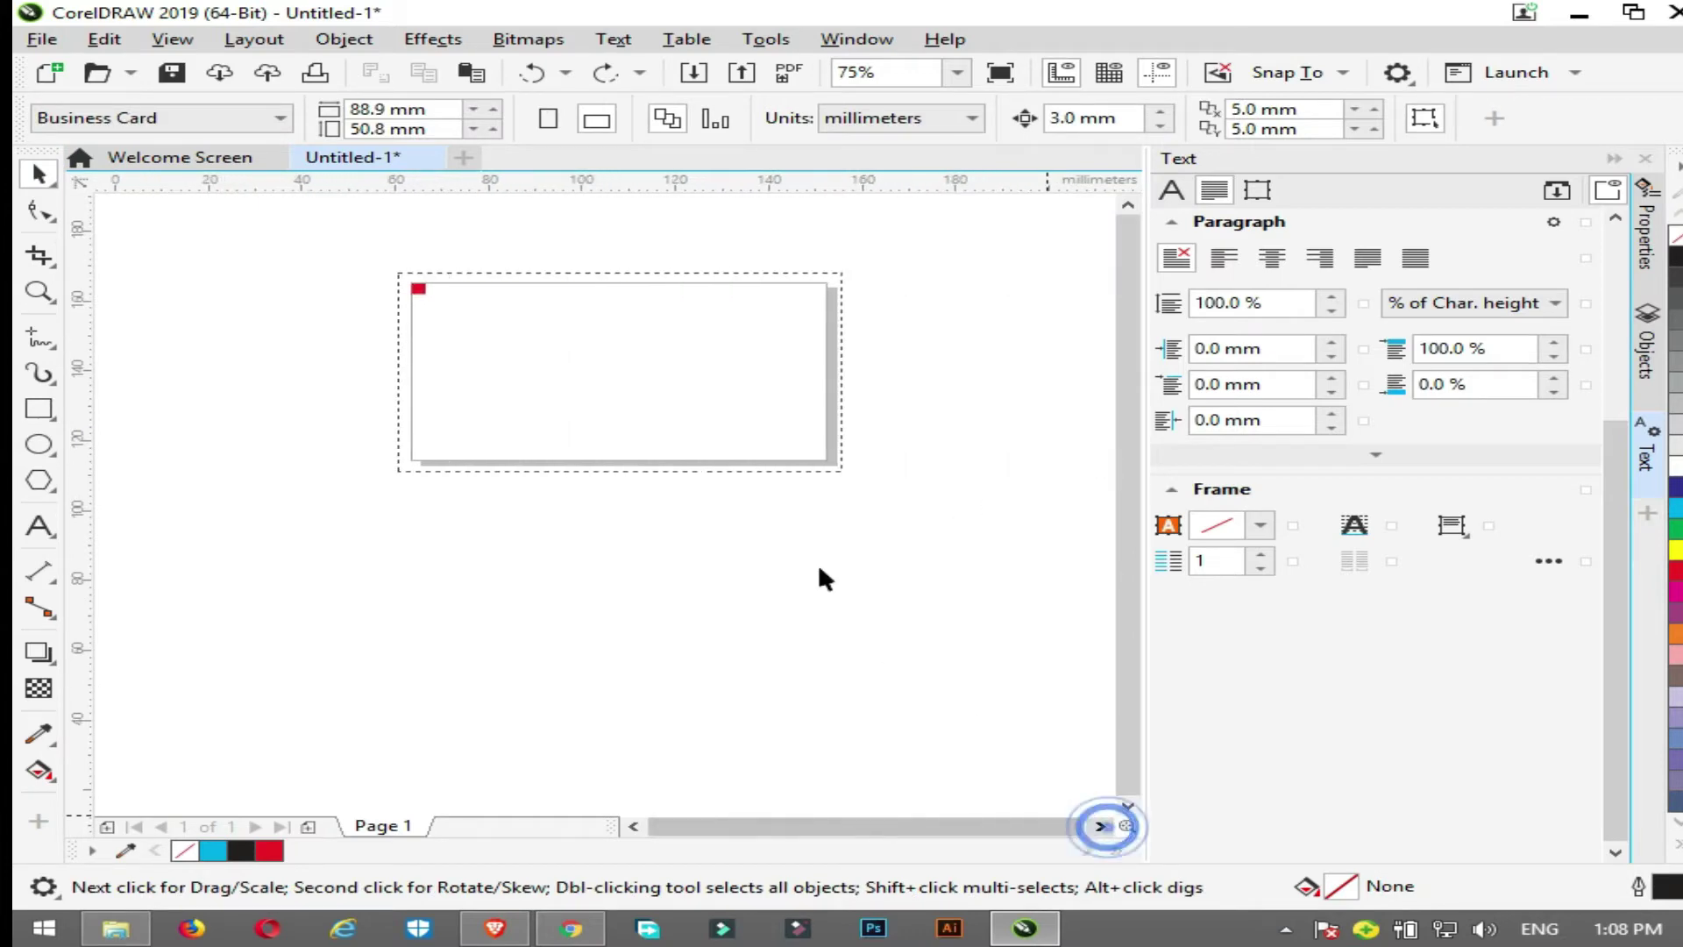
pyautogui.scroll(2, 843, 289)
pyautogui.scroll(-2, 589, 295)
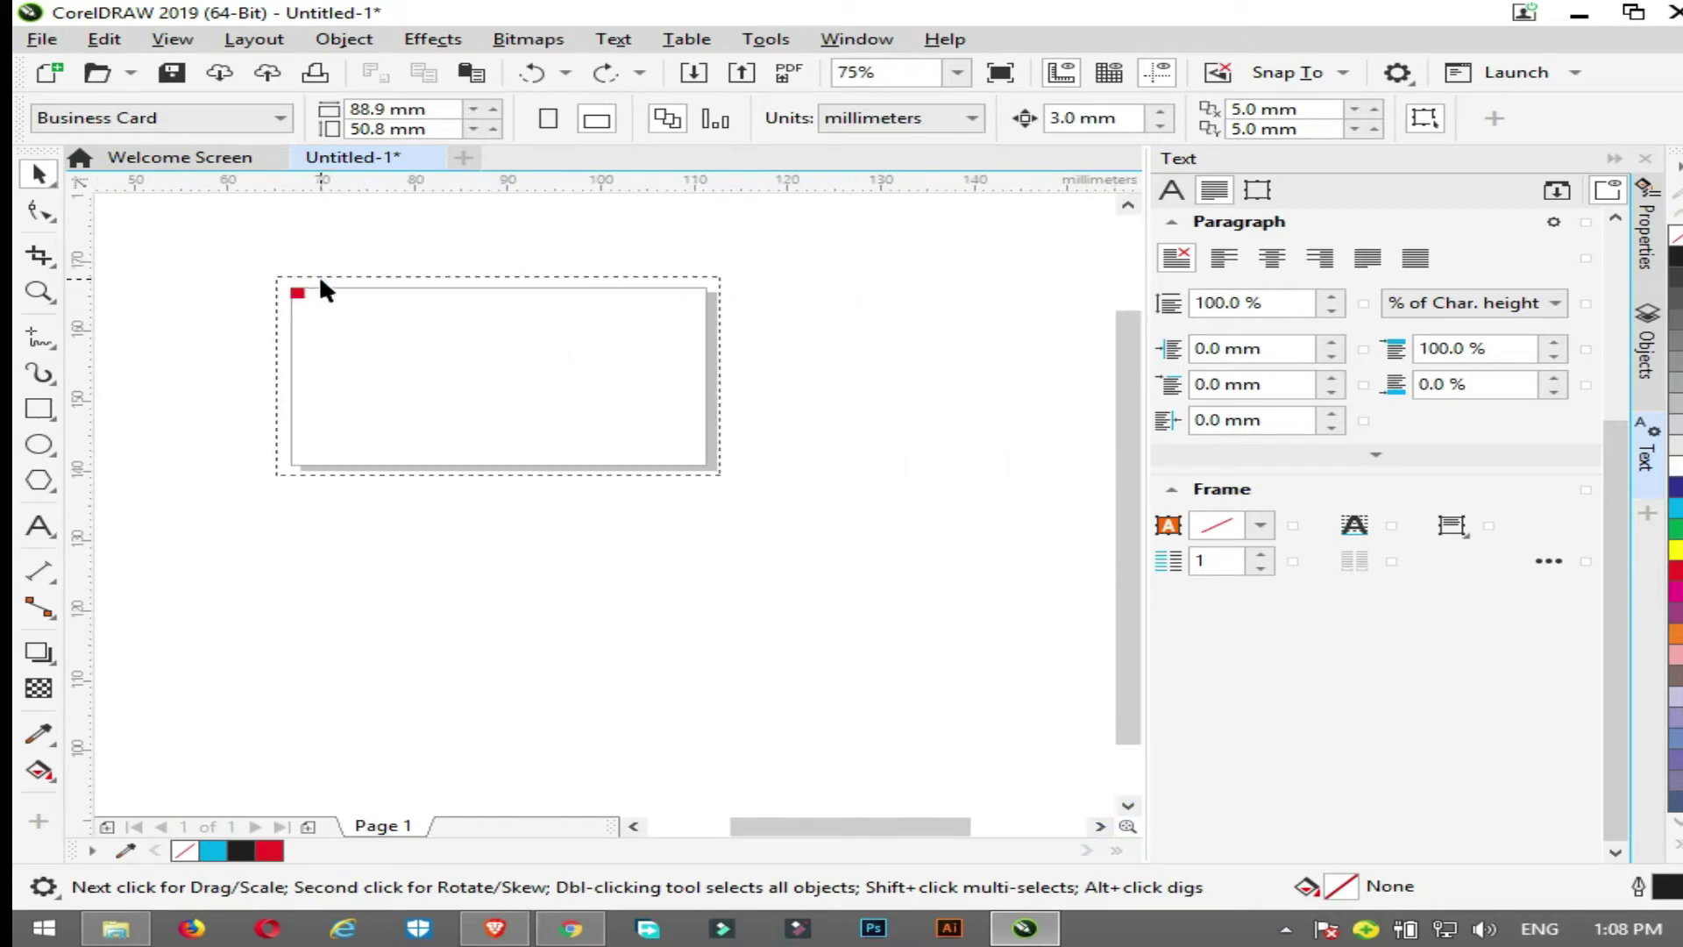
pyautogui.scroll(2, 322, 289)
pyautogui.click(272, 305)
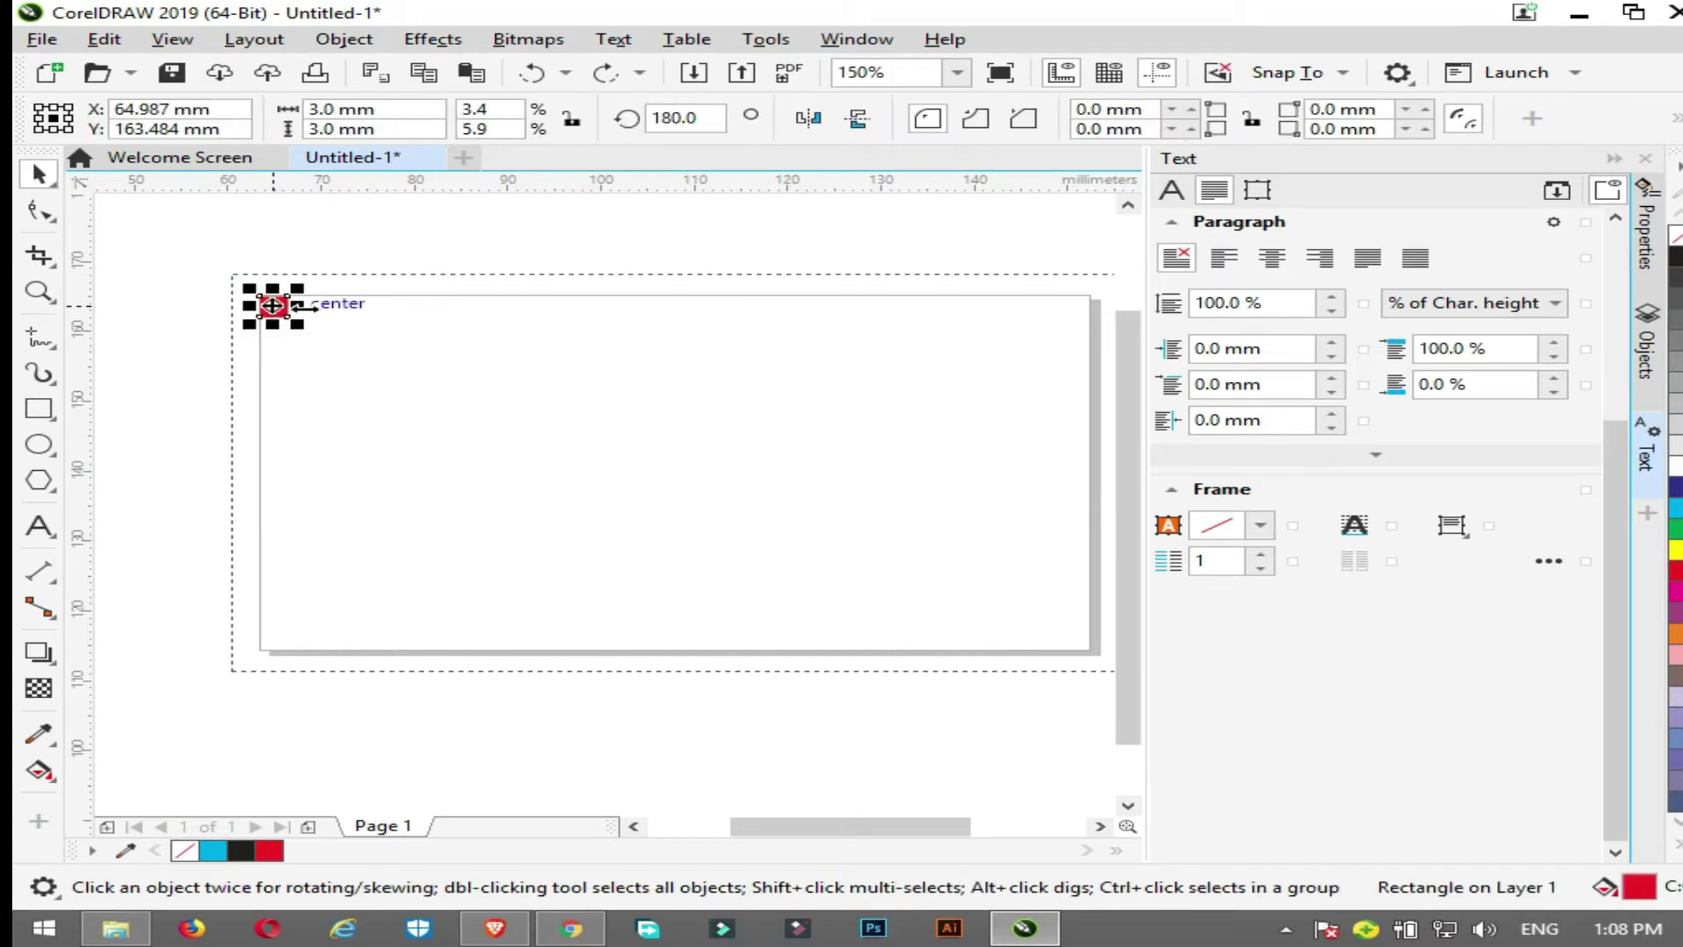
pyautogui.moveTo(272, 305); pyautogui.dragTo(307, 308)
pyautogui.moveTo(298, 308); pyautogui.dragTo(321, 272)
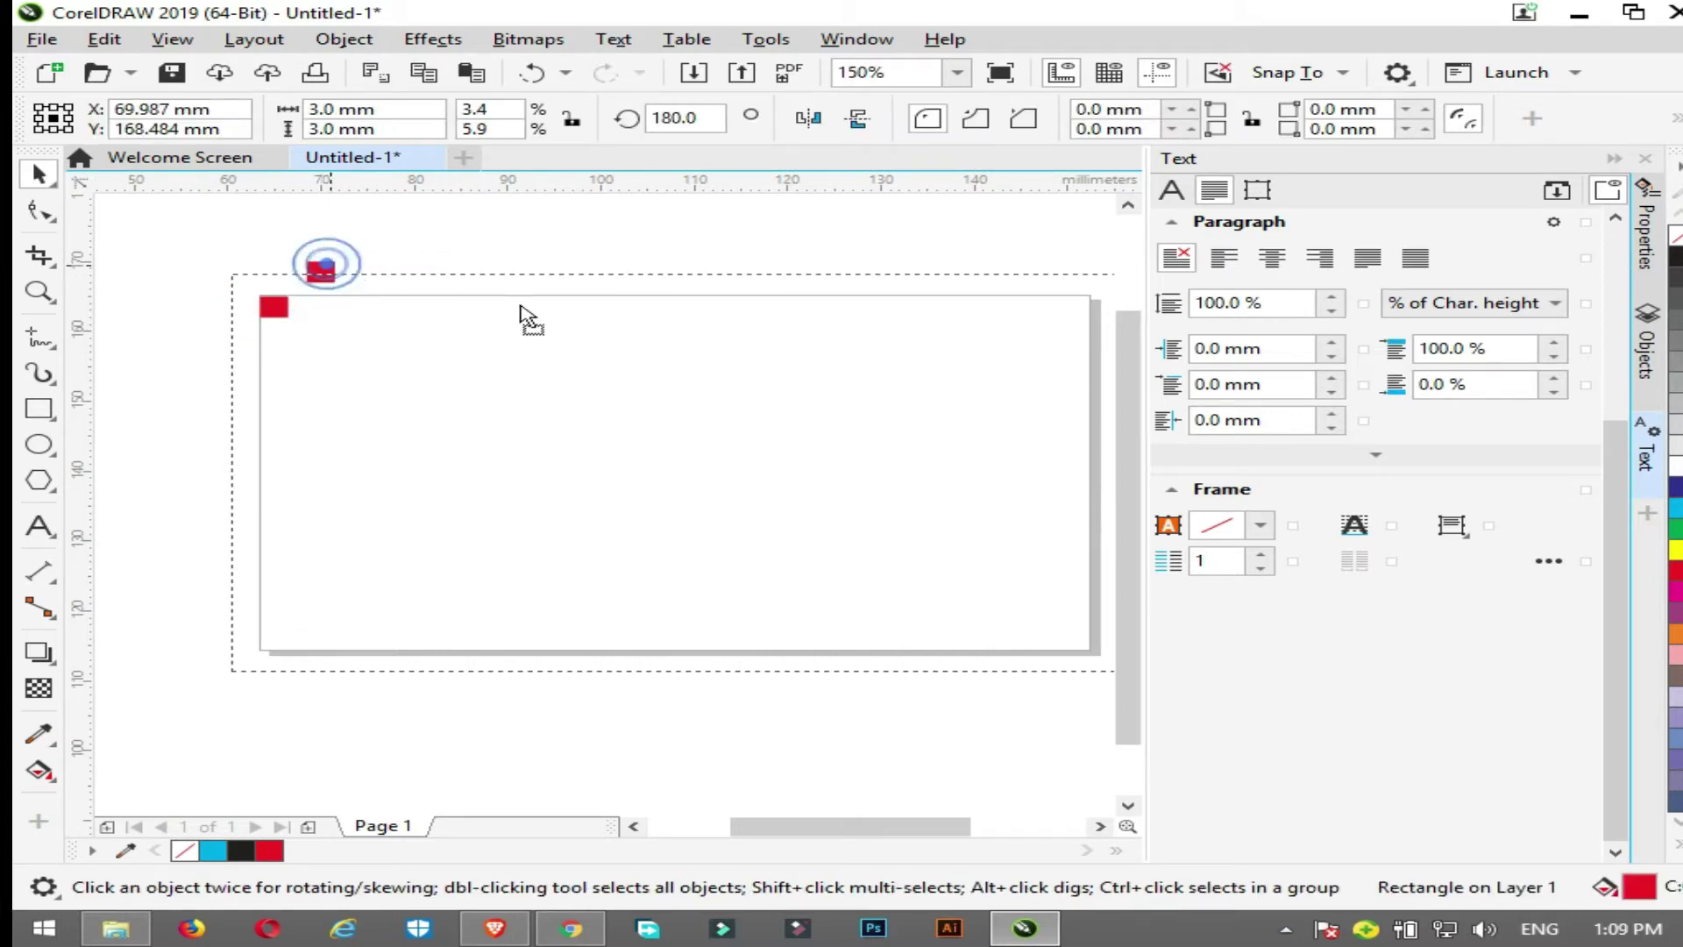
pyautogui.moveTo(903, 334); pyautogui.dragTo(1082, 306)
# - Copy both top squares down to the bottom corners
pyautogui.click(278, 310)
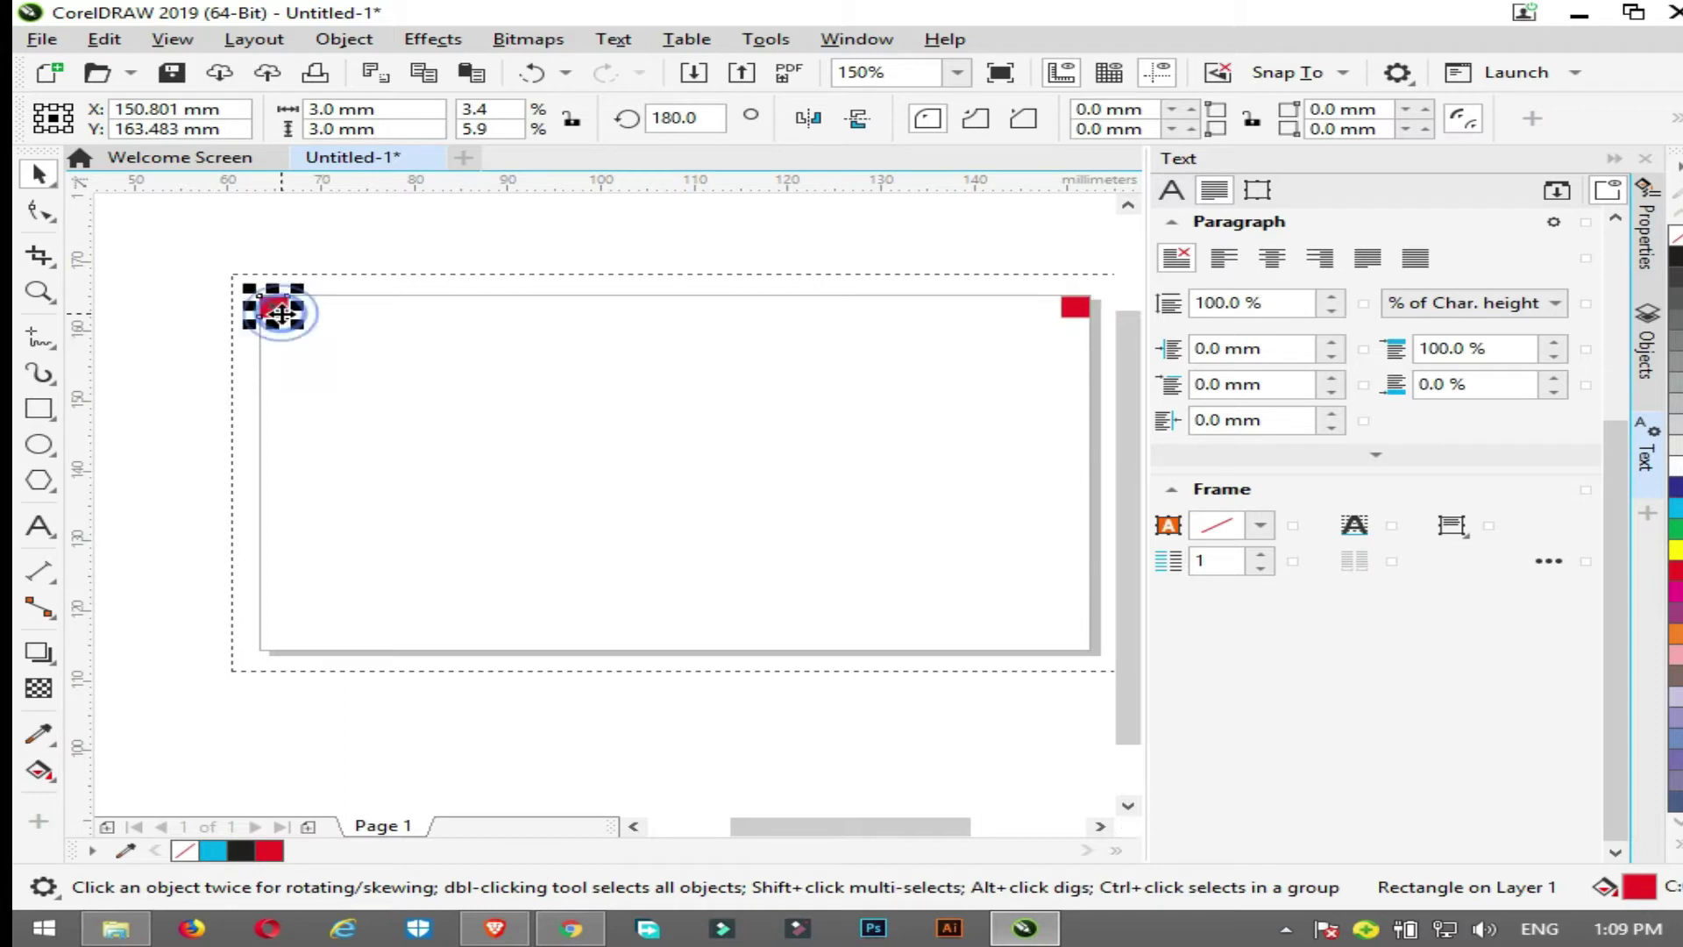
pyautogui.keyDown('shift'); pyautogui.click(1077, 303); pyautogui.keyUp('shift')
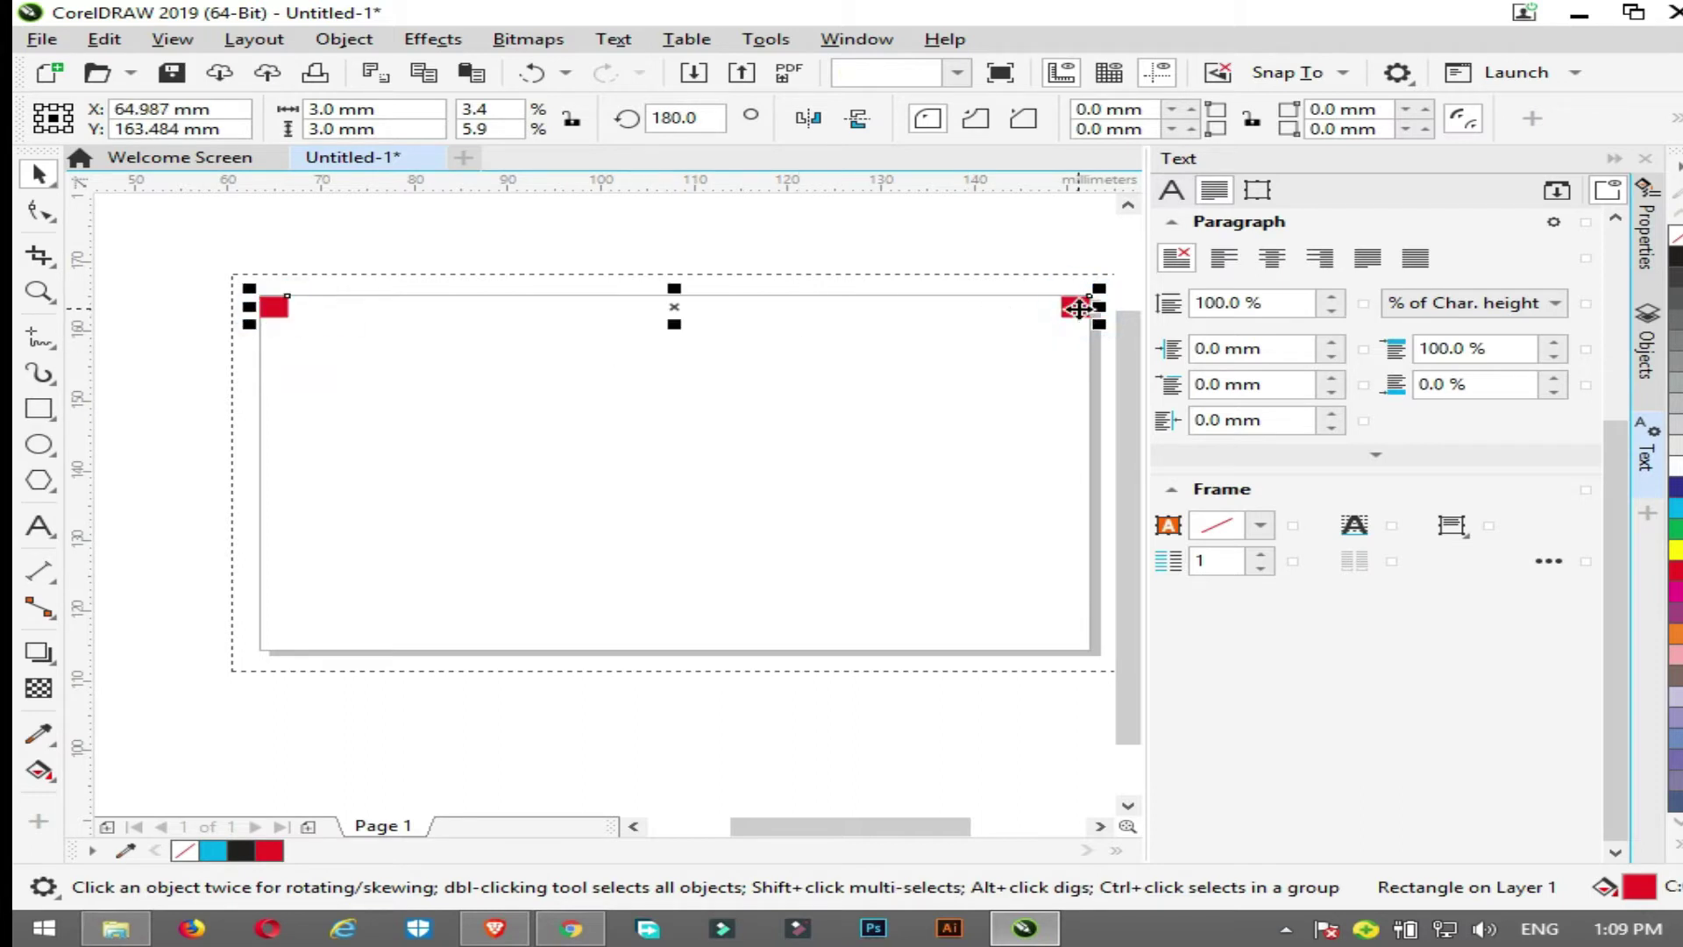
pyautogui.moveTo(1076, 305); pyautogui.dragTo(1060, 647)
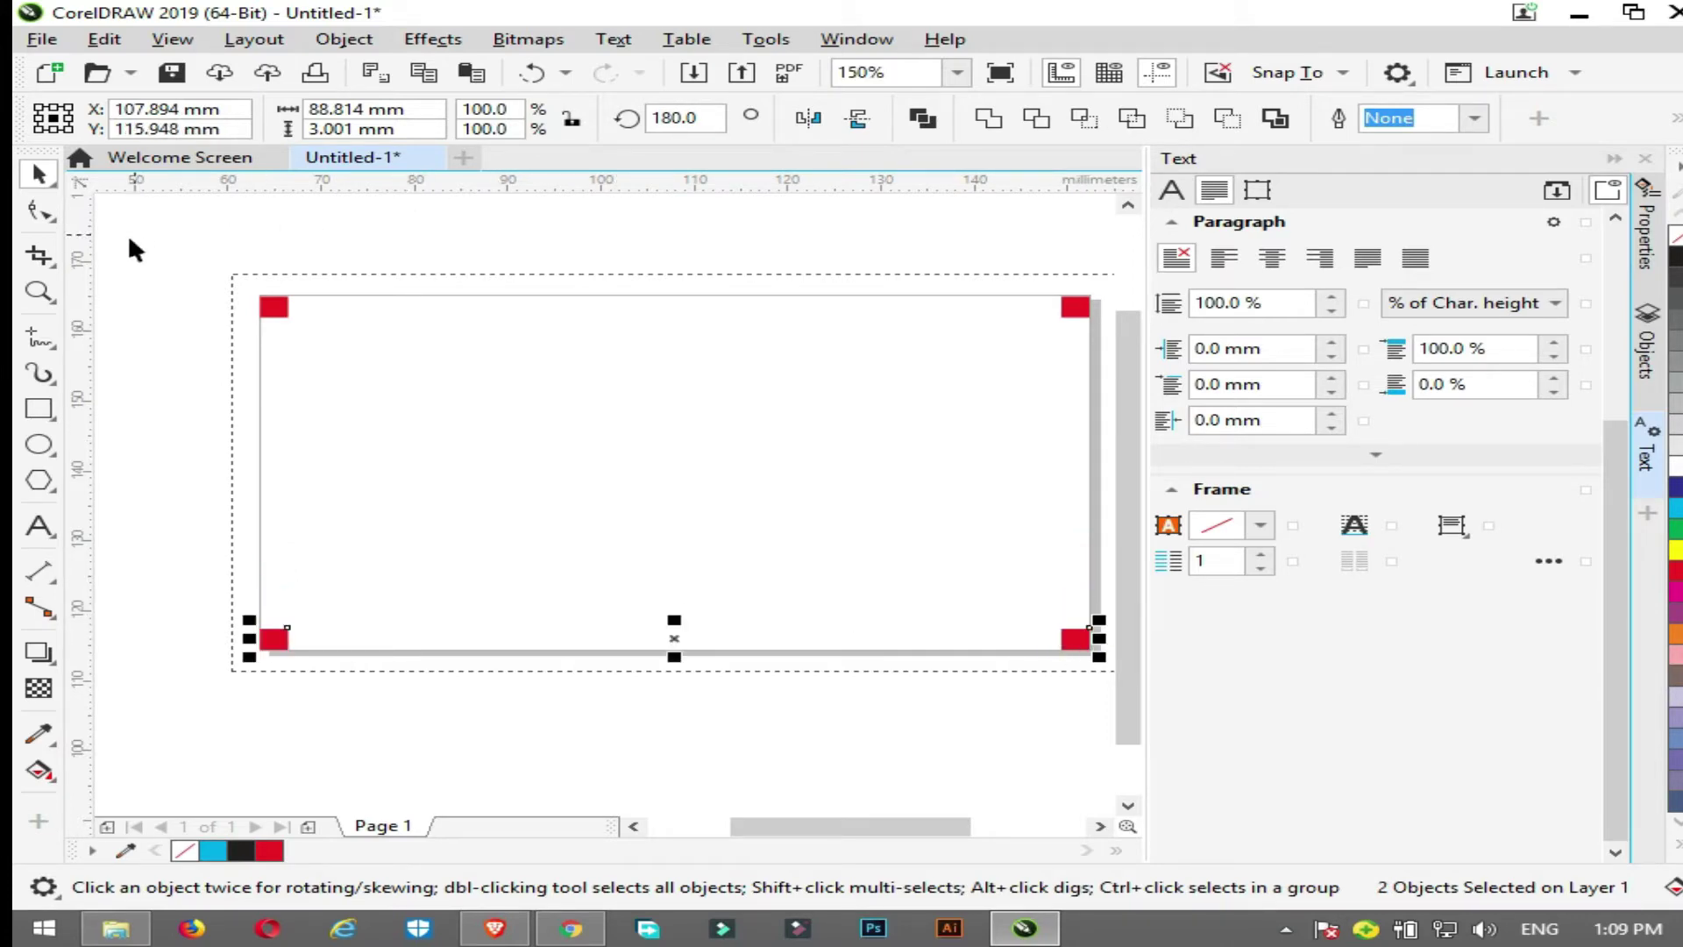
# - Draw a rectangle between the corner squares, pulling its edges inward to about 82.9 × 44.3 mm
pyautogui.click(38, 409)
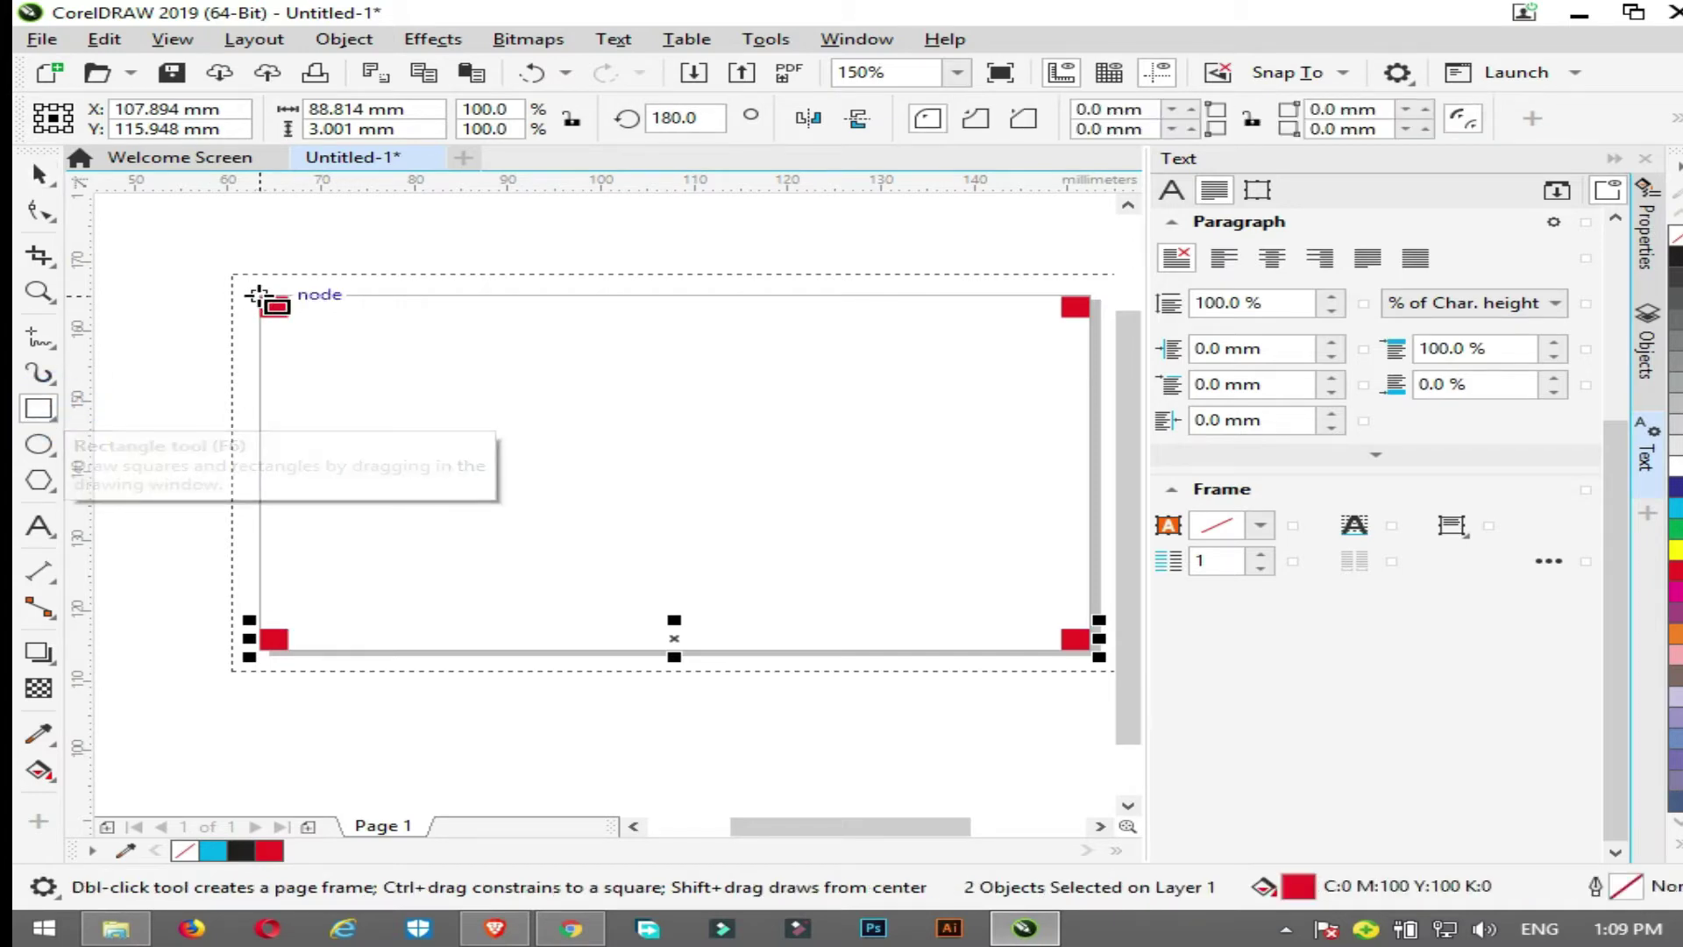
pyautogui.moveTo(261, 296); pyautogui.dragTo(497, 443)
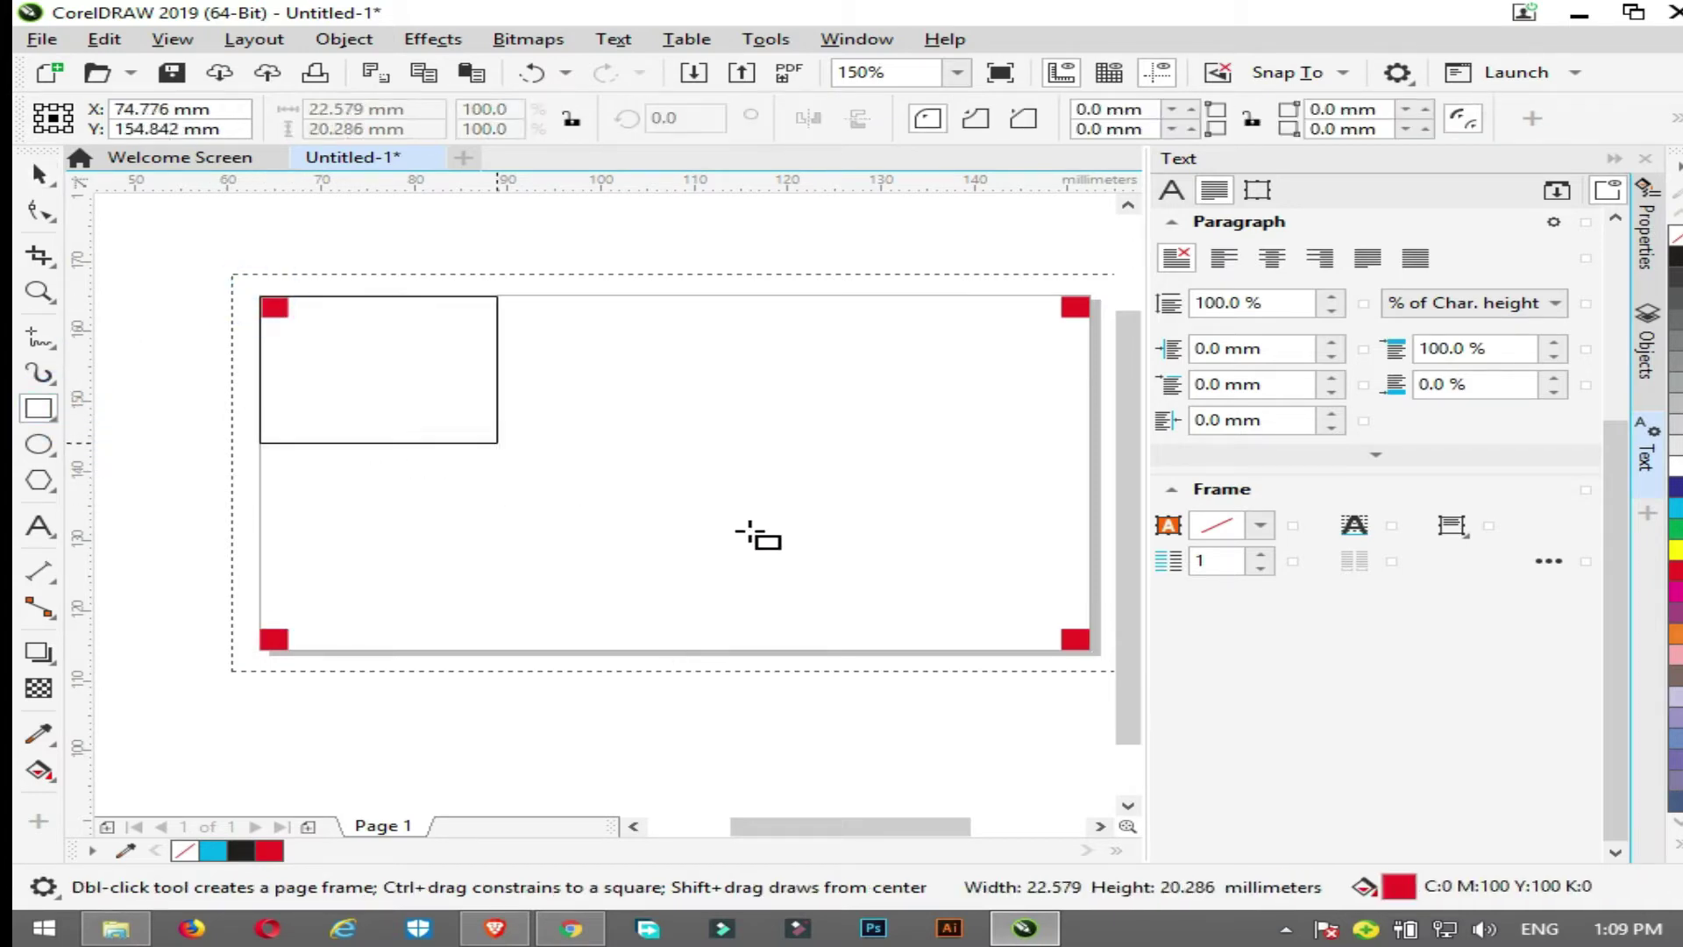
pyautogui.moveTo(750, 532); pyautogui.dragTo(984, 650)
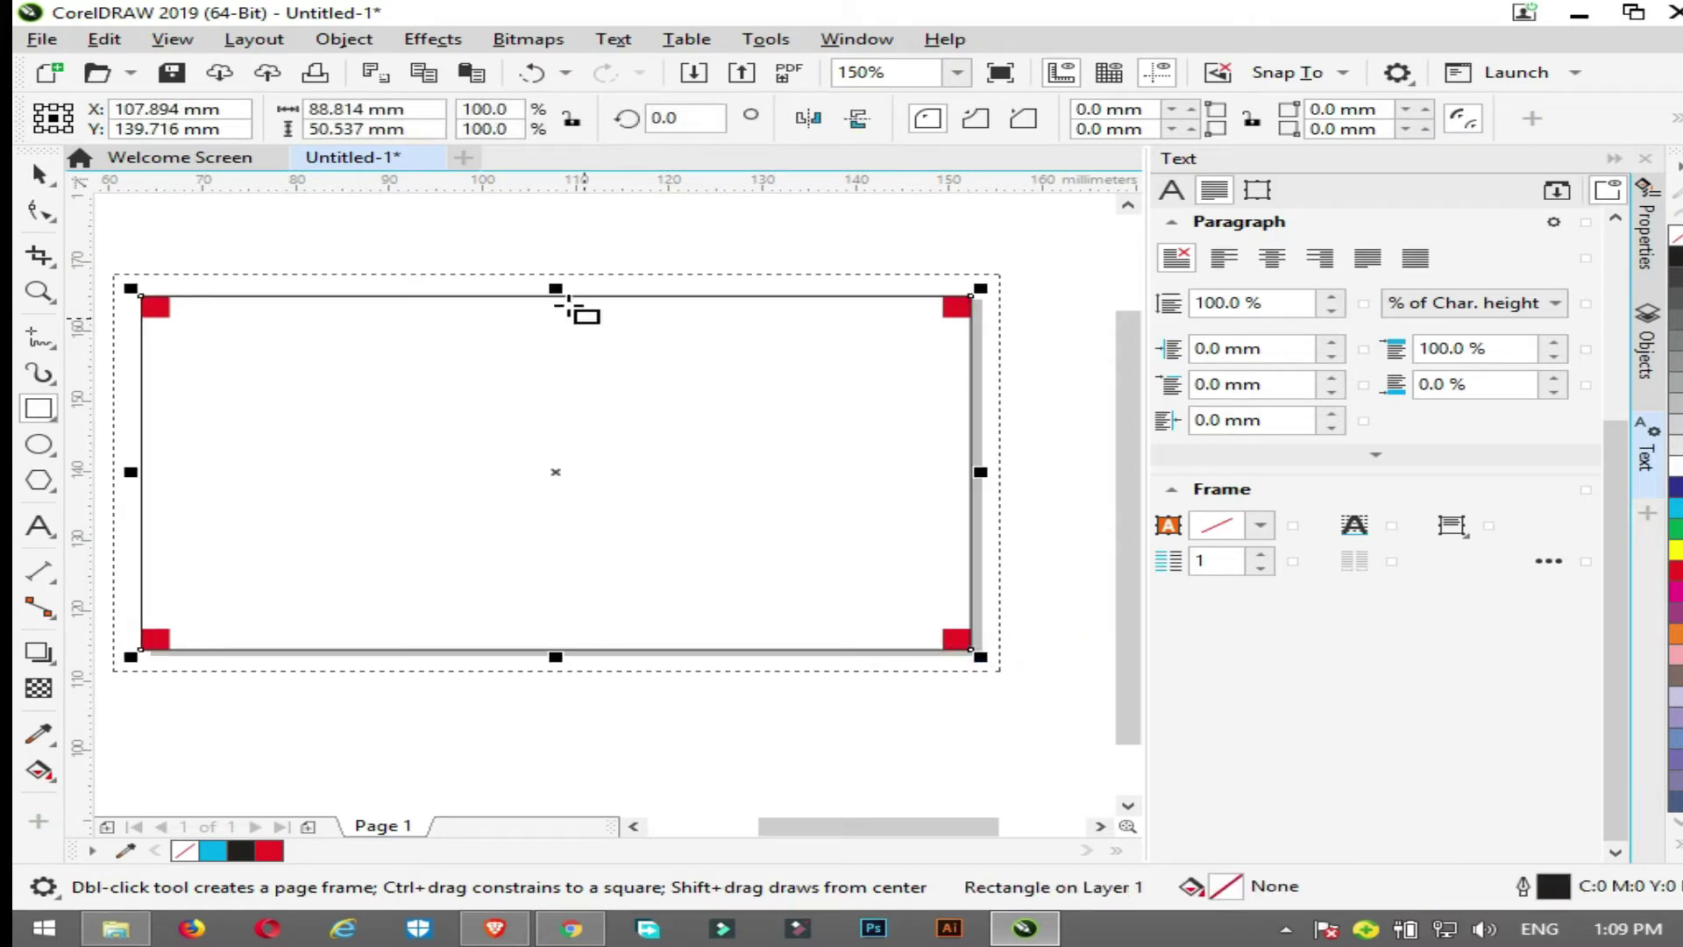
pyautogui.moveTo(556, 289); pyautogui.dragTo(556, 314)
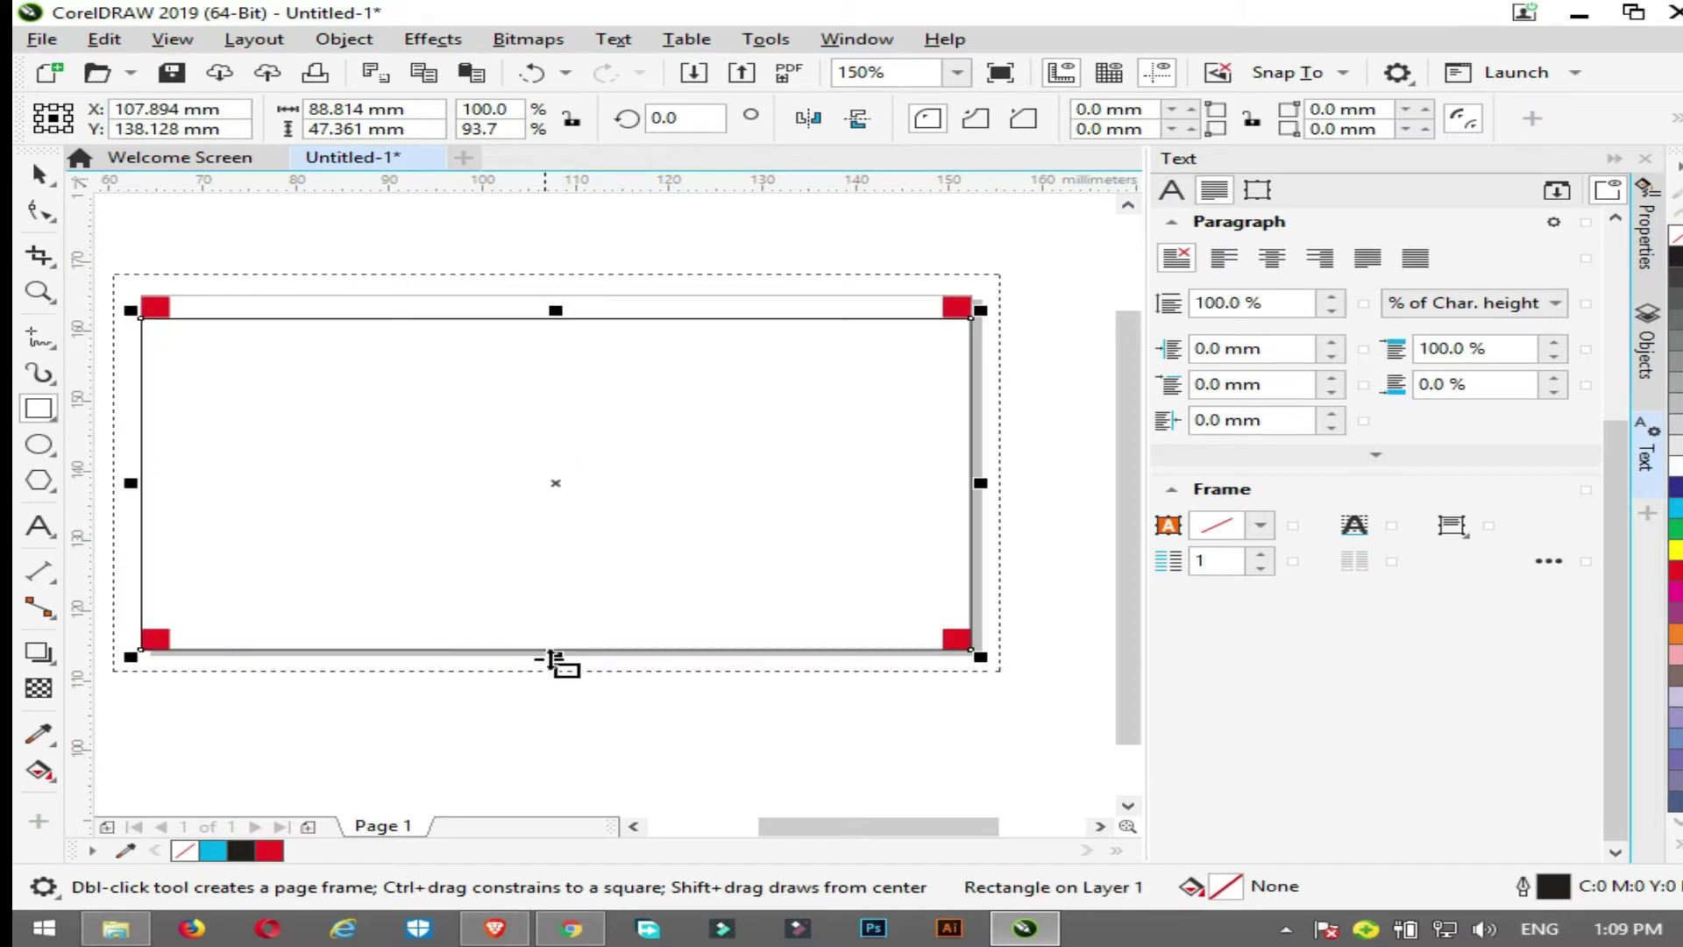
pyautogui.moveTo(552, 653); pyautogui.dragTo(552, 628)
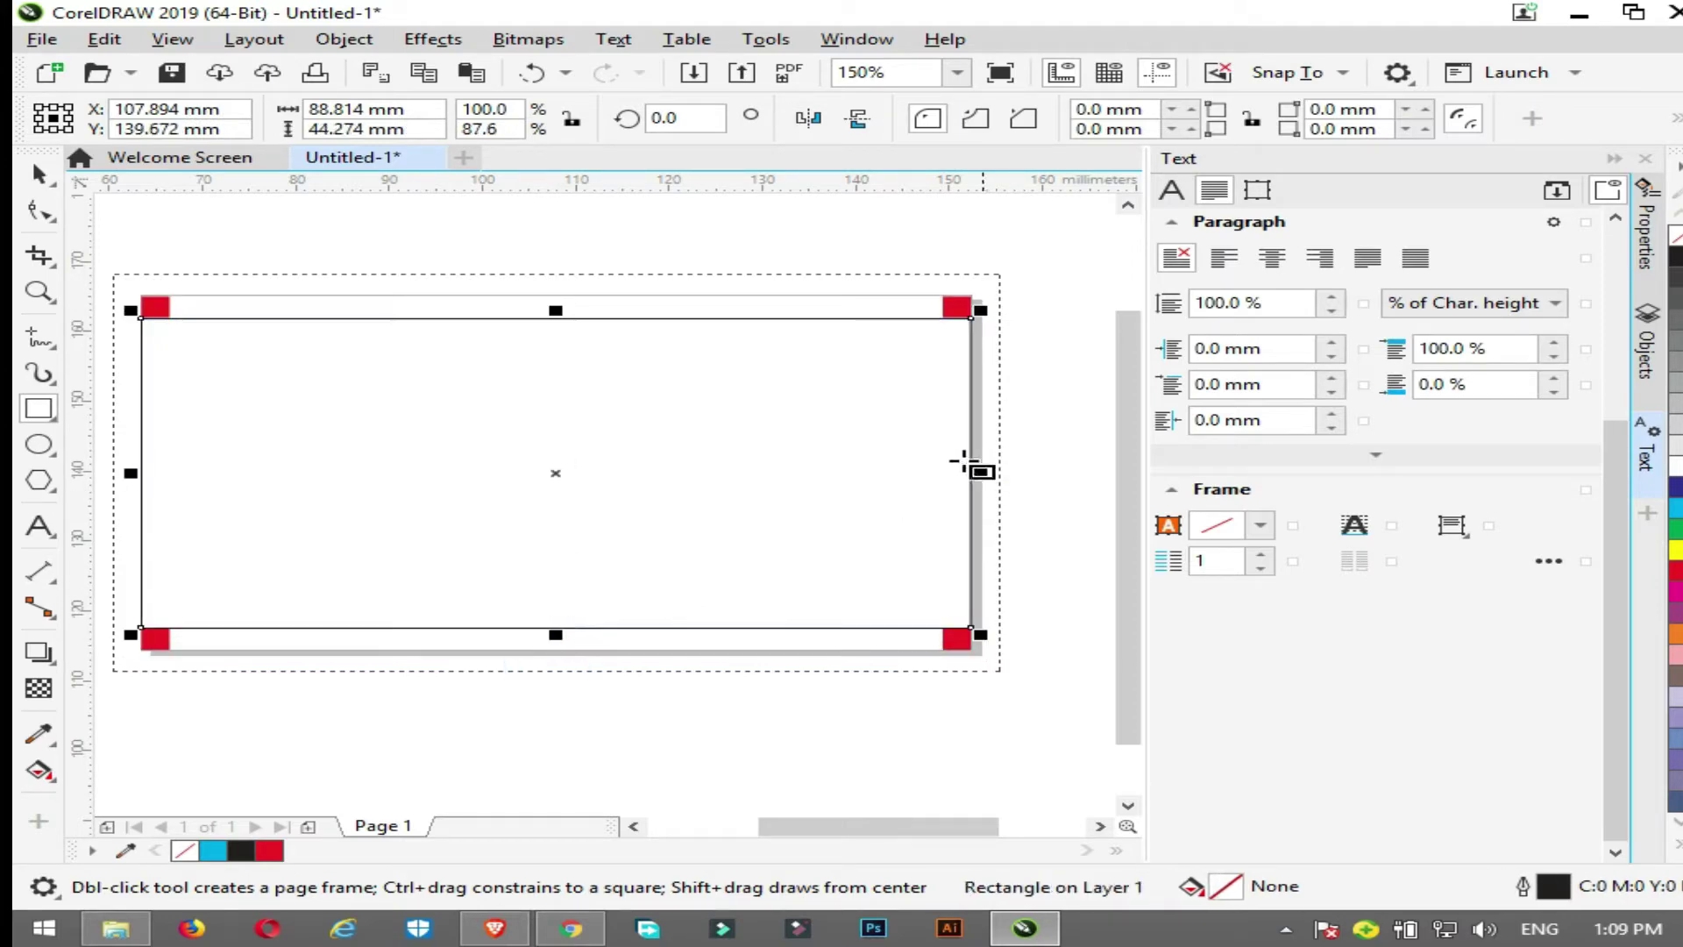
pyautogui.moveTo(973, 469); pyautogui.dragTo(944, 474)
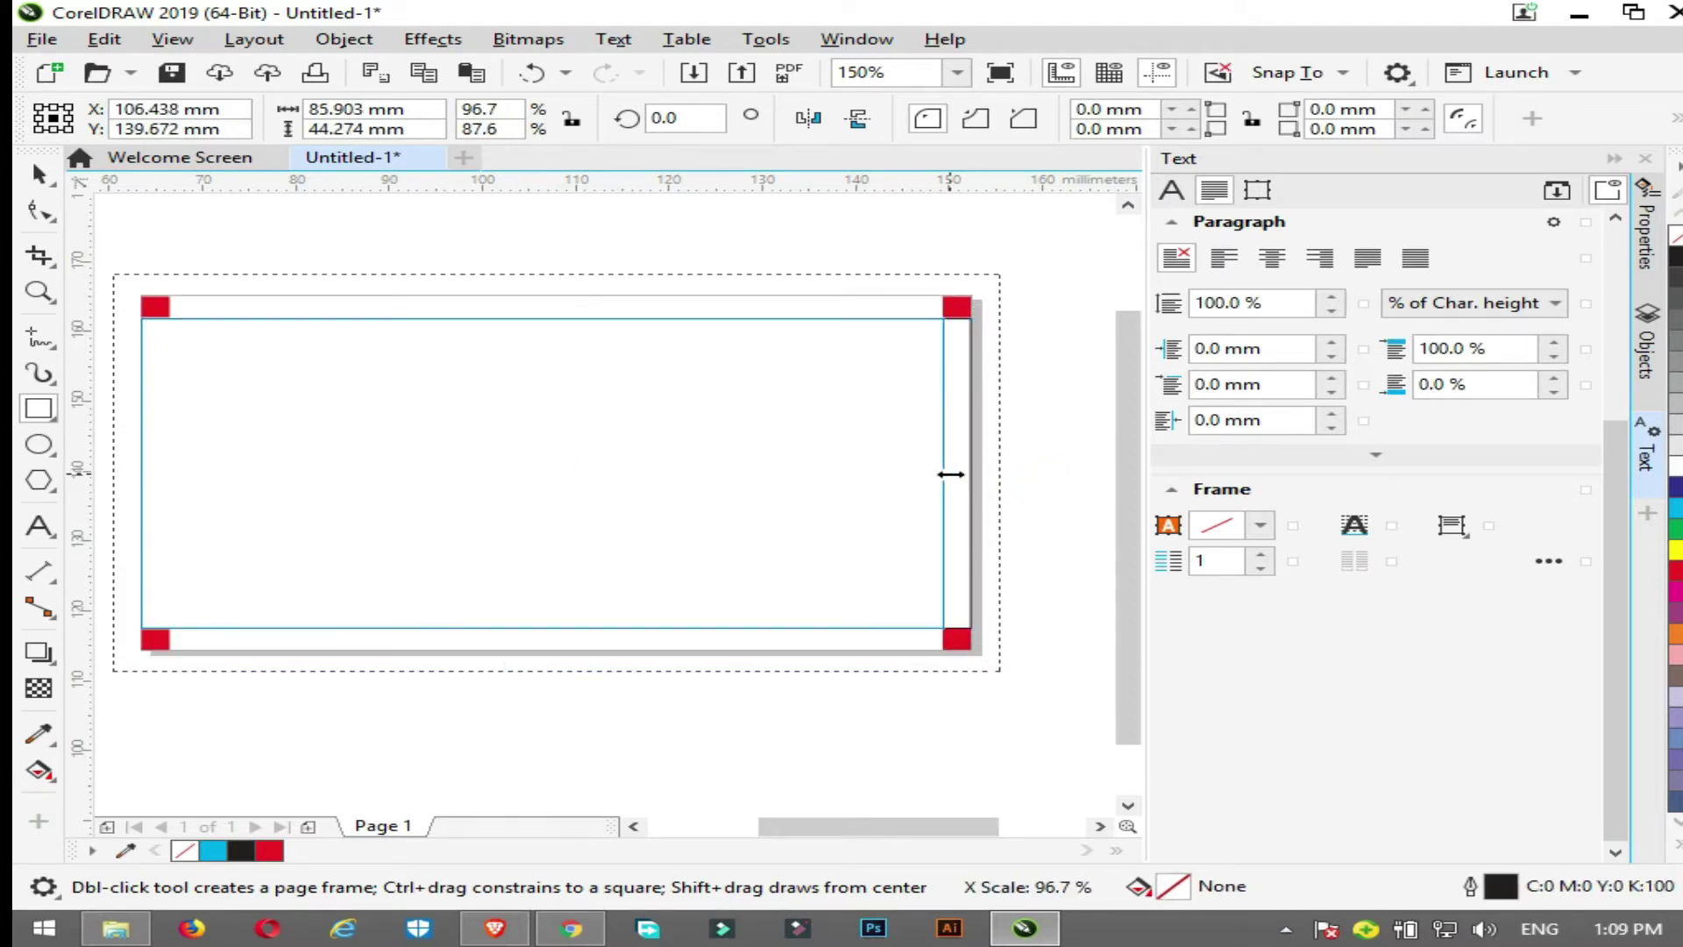
pyautogui.moveTo(130, 474); pyautogui.dragTo(159, 474)
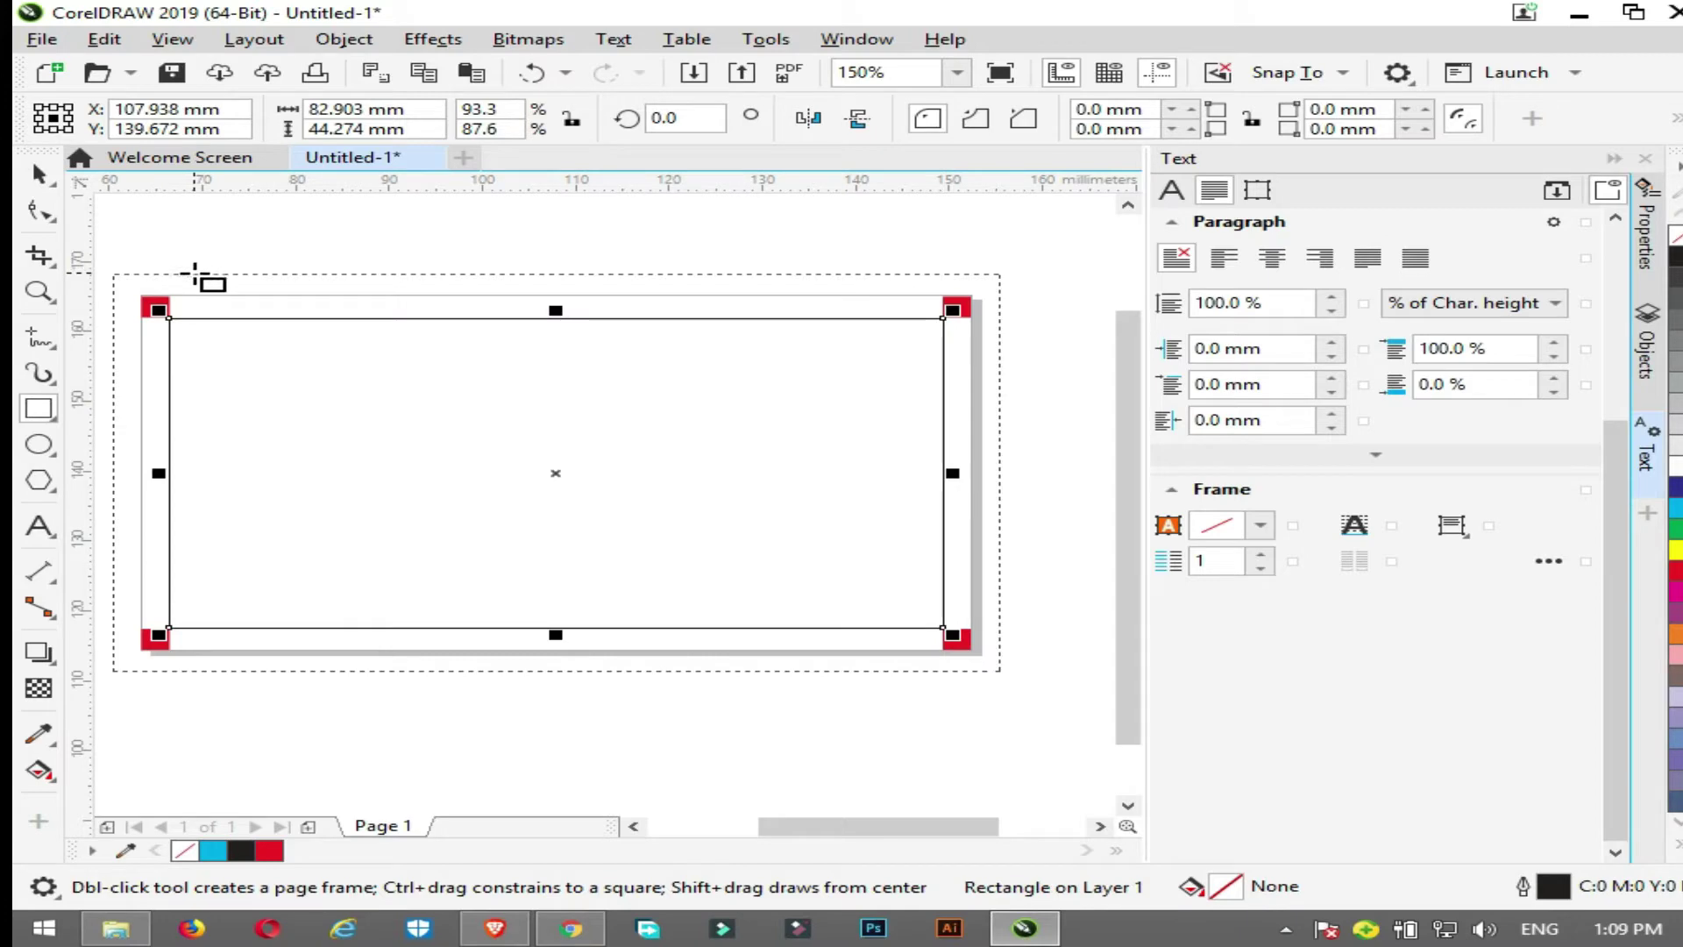
pyautogui.click(39, 174)
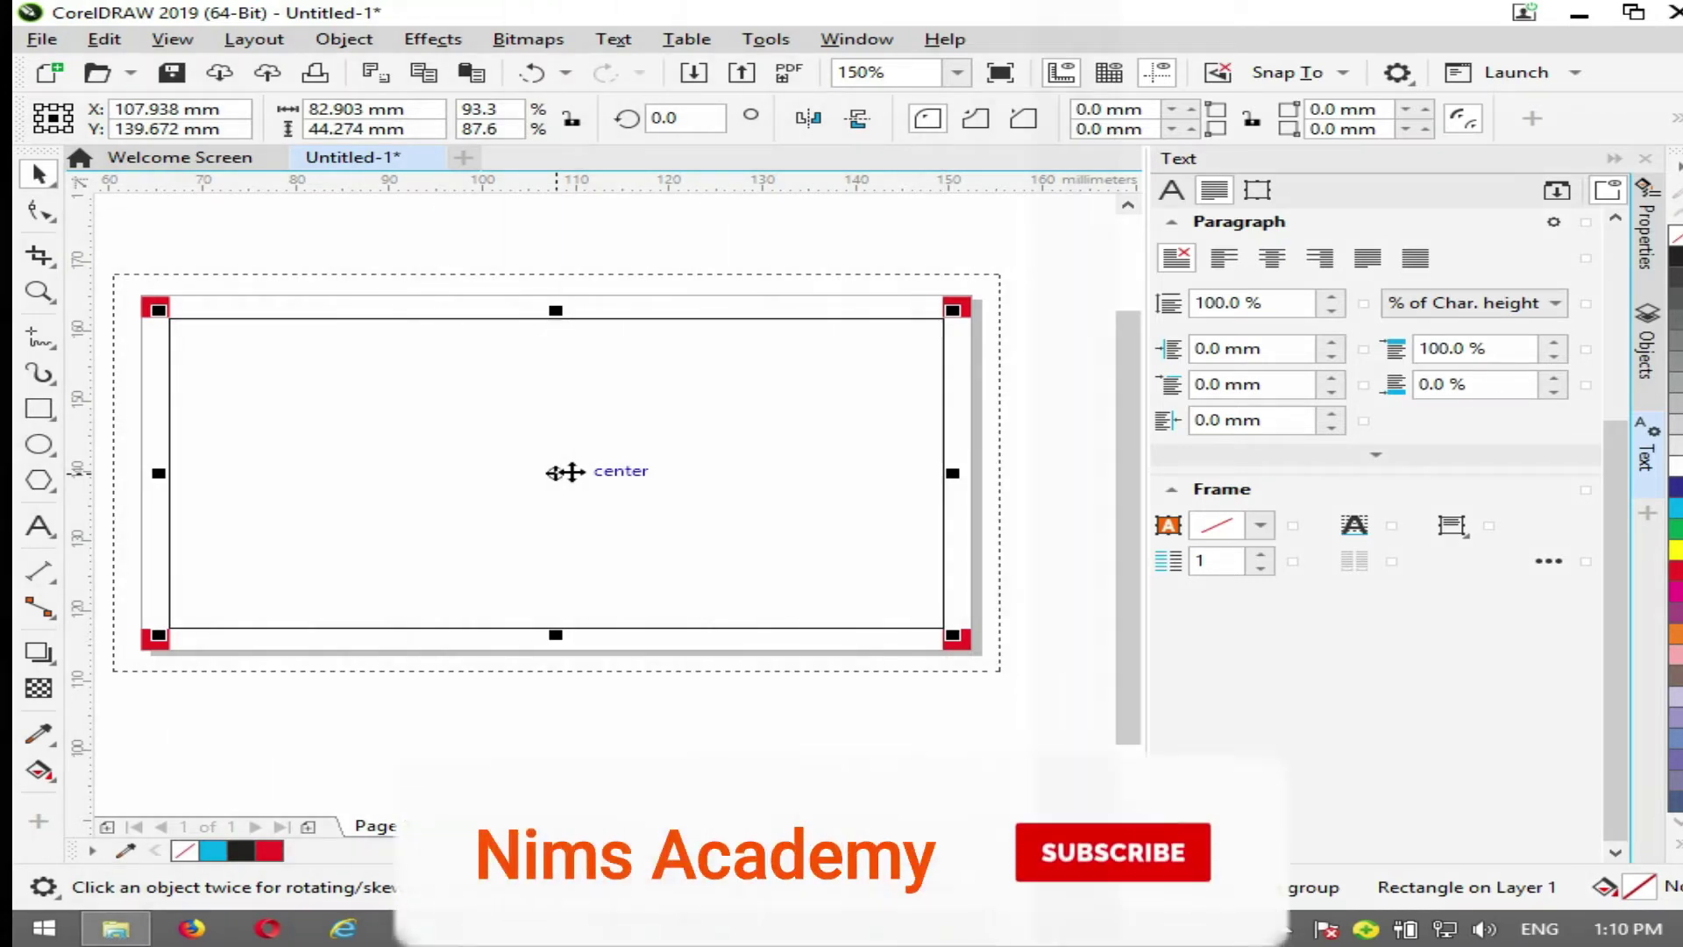
# - Delete the top-left and bottom-left red corner squares
pyautogui.scroll(-2, 477, 420)
pyautogui.scroll(2, 313, 425)
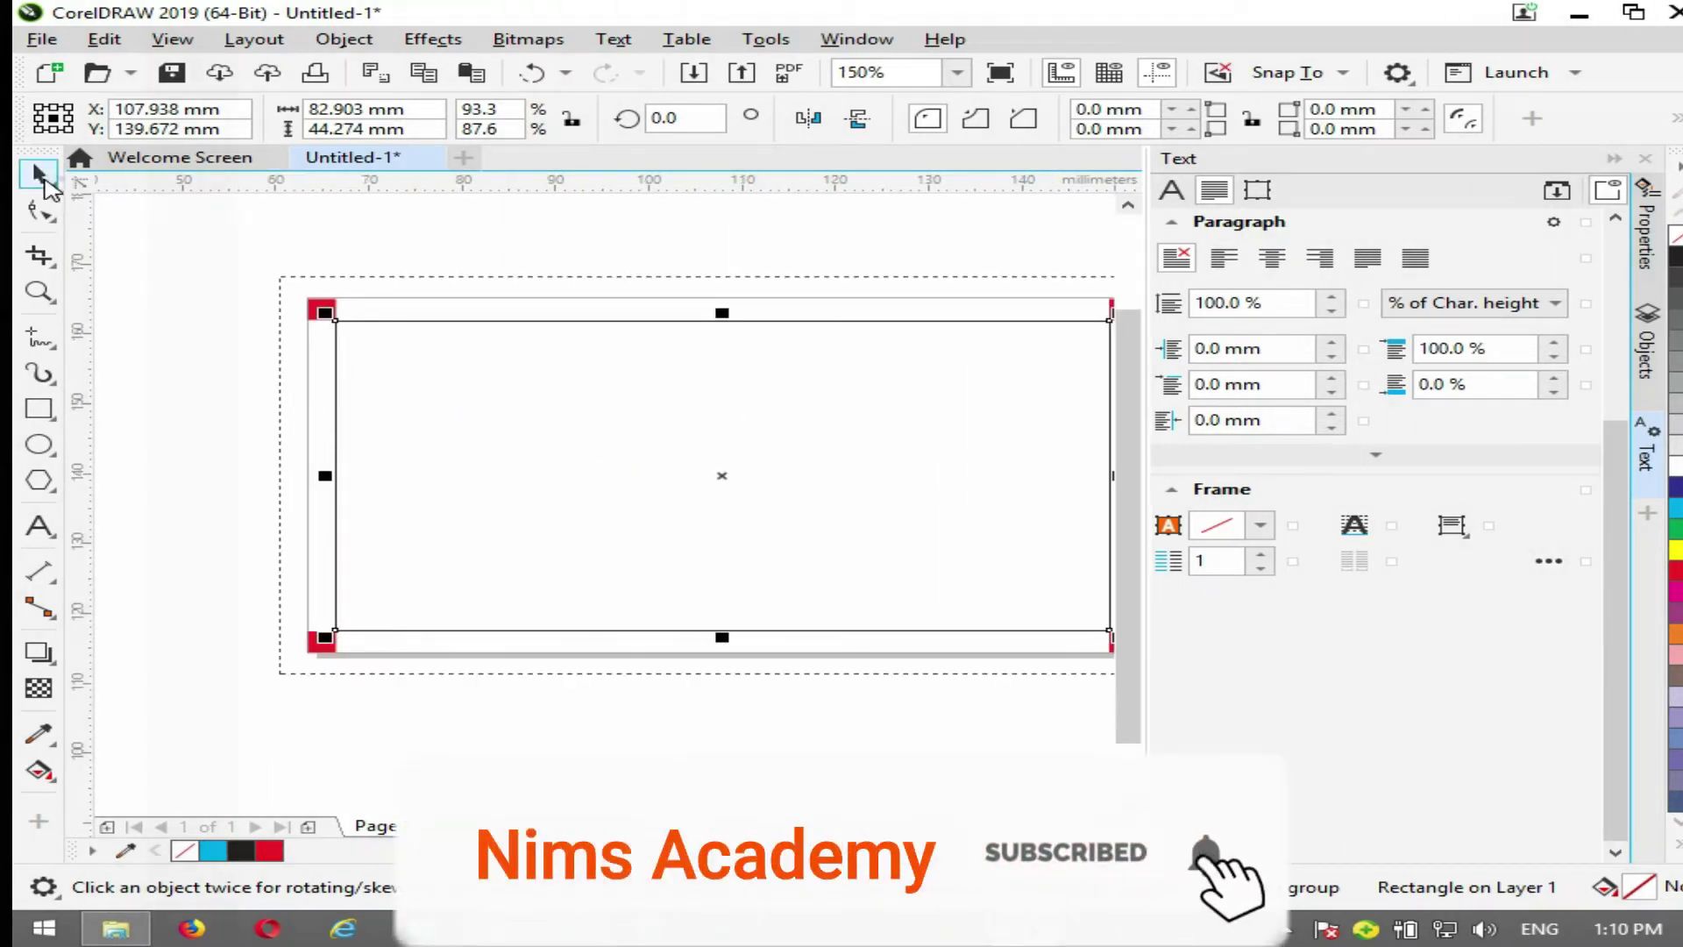
pyautogui.click(329, 305)
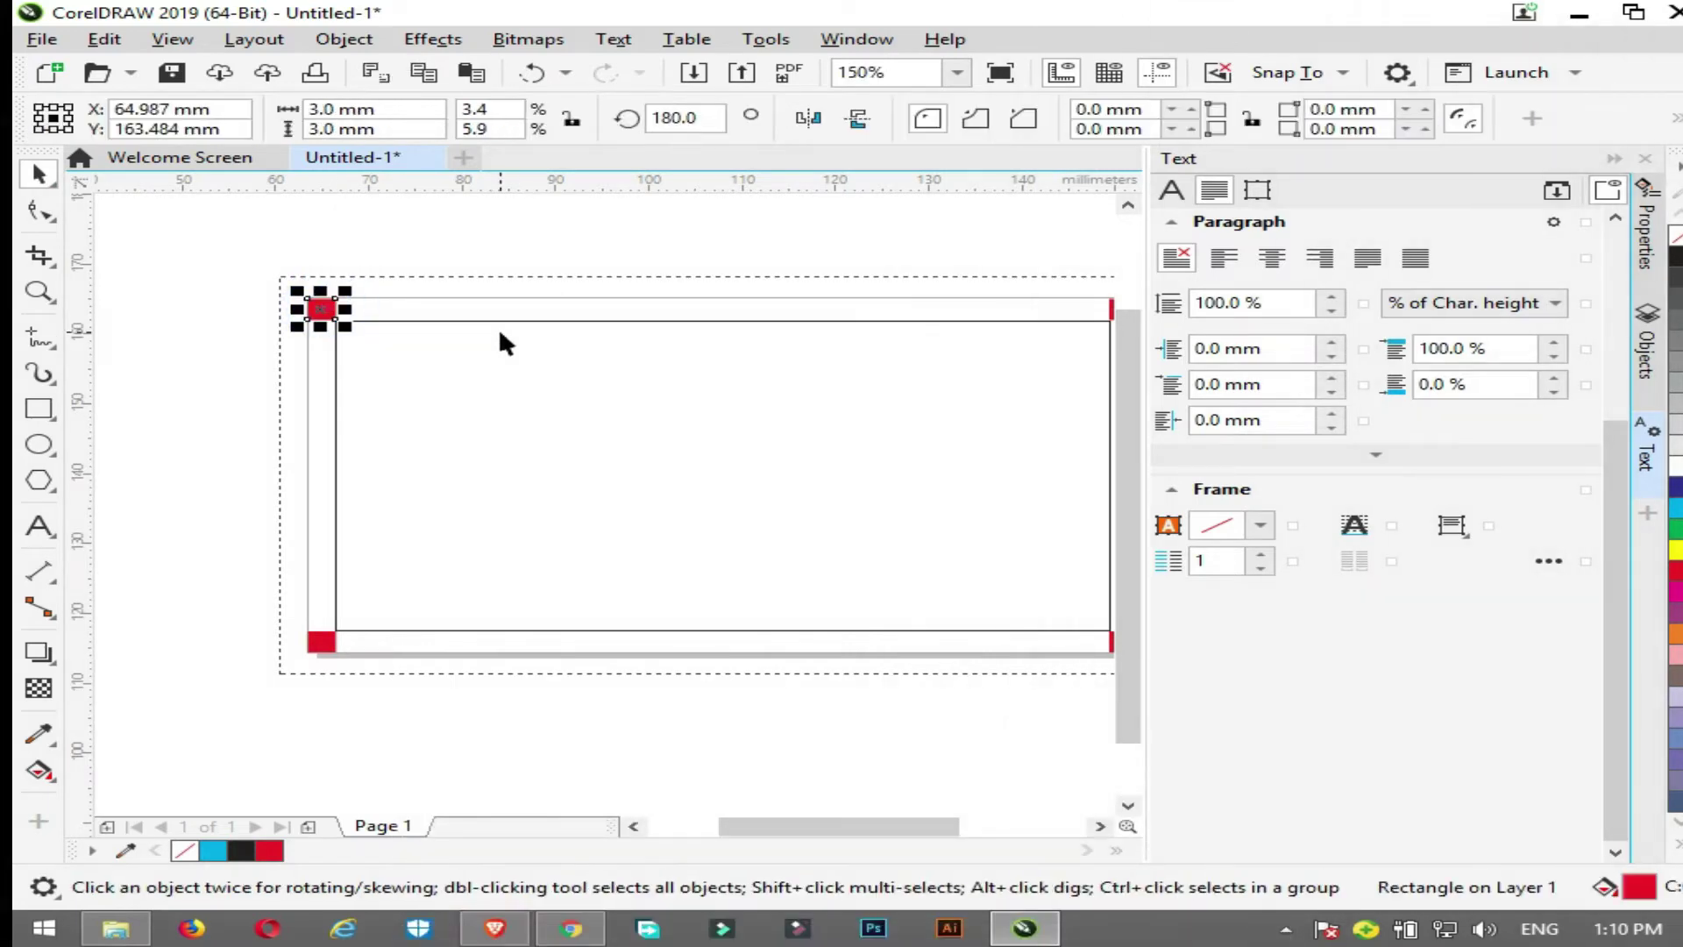
pyautogui.press('Delete')
pyautogui.click(1065, 326)
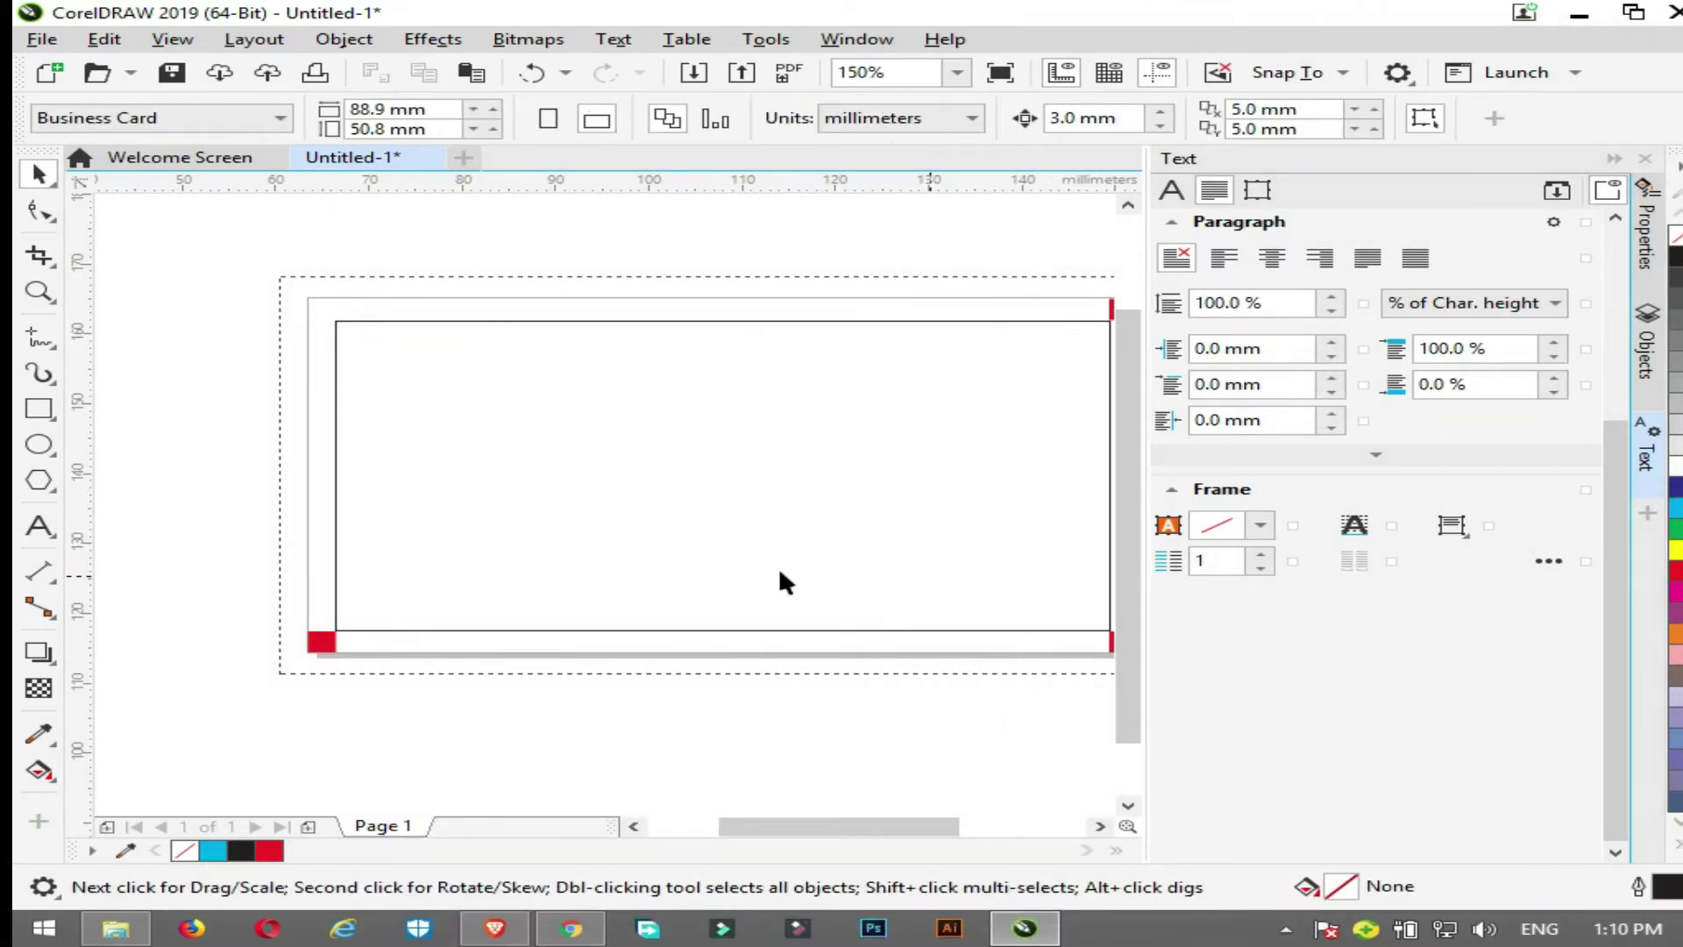
pyautogui.click(318, 646)
pyautogui.press('Delete')
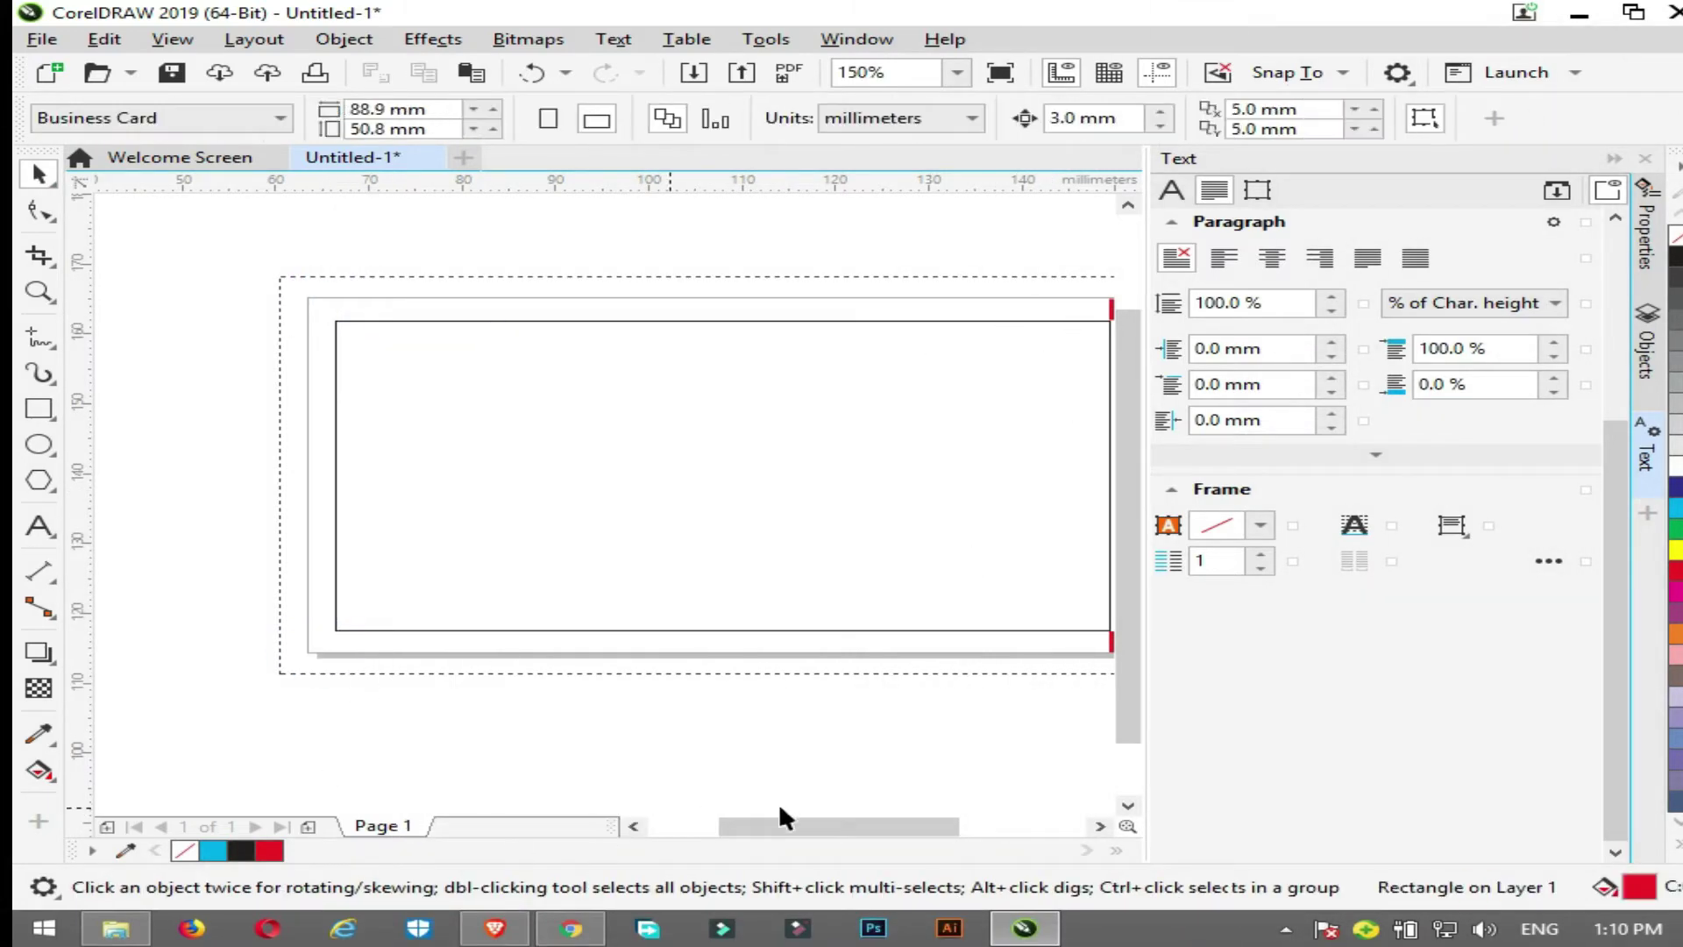
# - Move the remaining right-side red square and delete it
pyautogui.moveTo(774, 826); pyautogui.dragTo(846, 837)
pyautogui.scroll(-1, 700, 687)
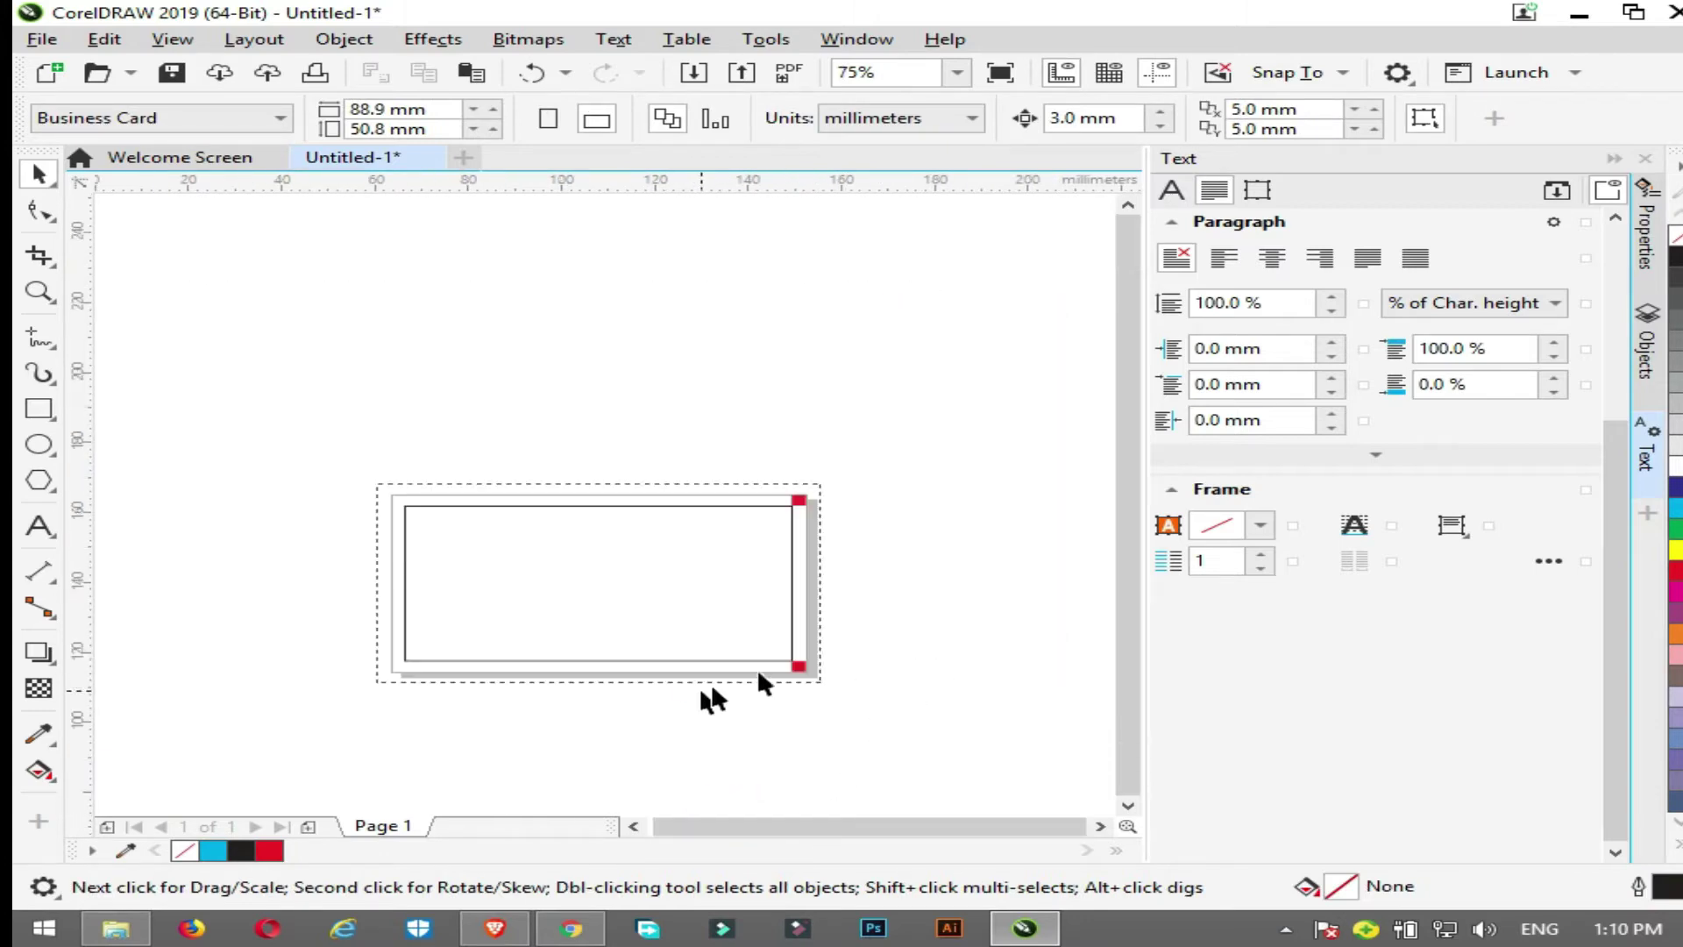
pyautogui.scroll(1, 811, 659)
pyautogui.moveTo(788, 662); pyautogui.dragTo(786, 333)
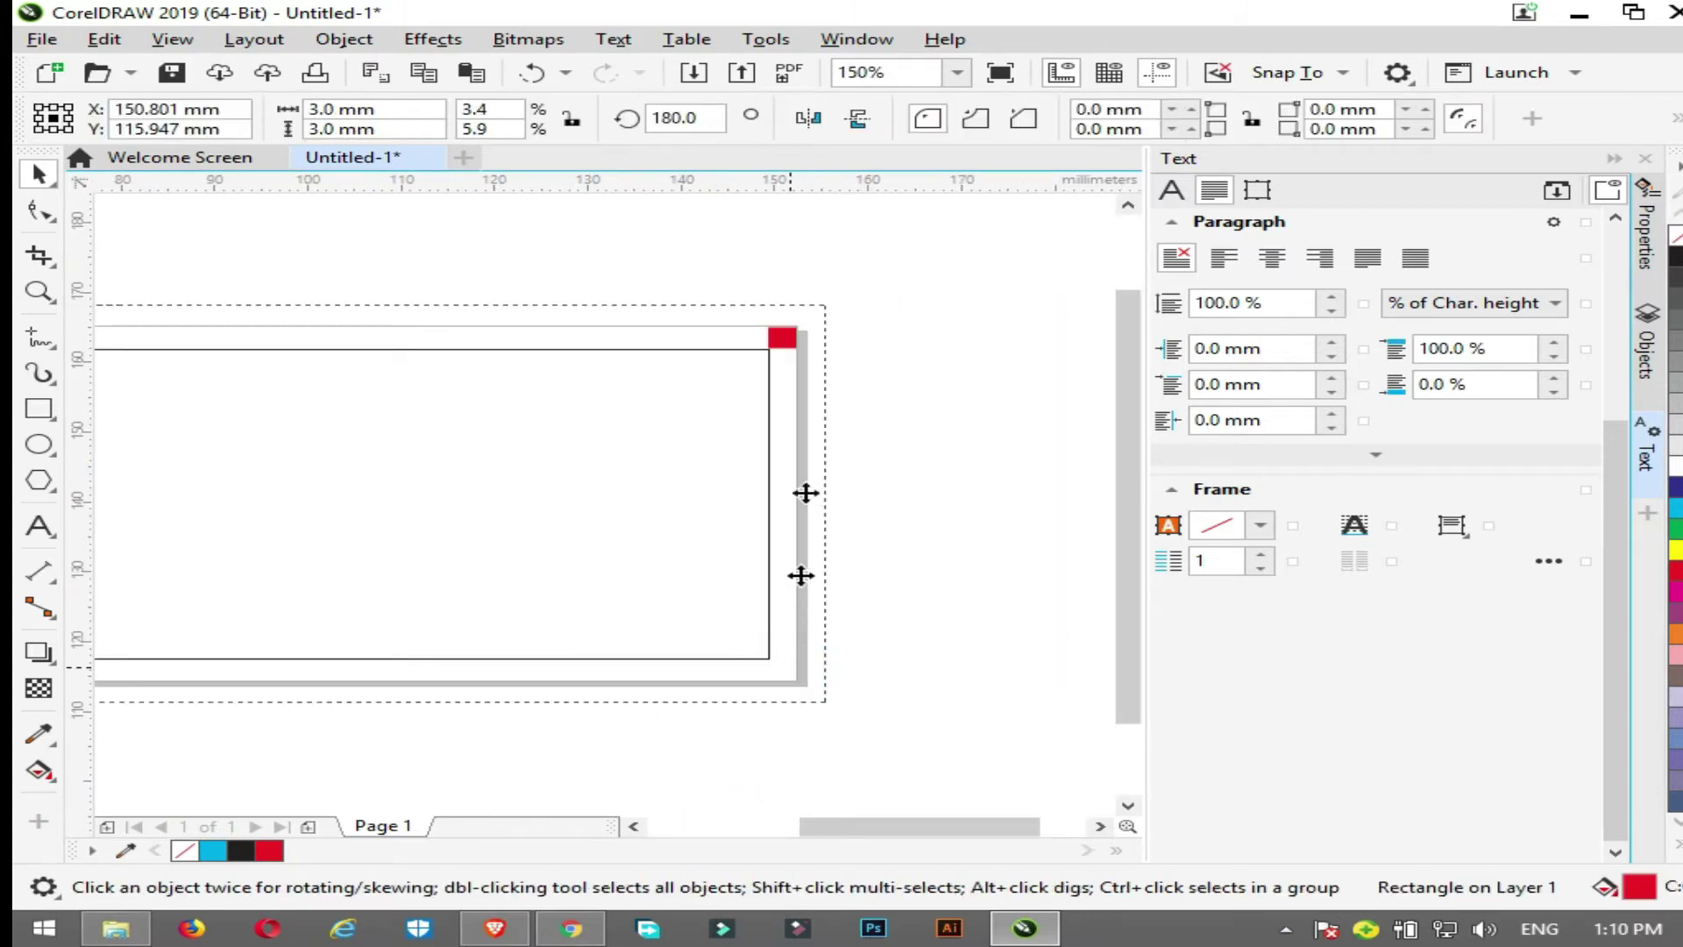
pyautogui.press('Delete')
pyautogui.scroll(-2, 792, 504)
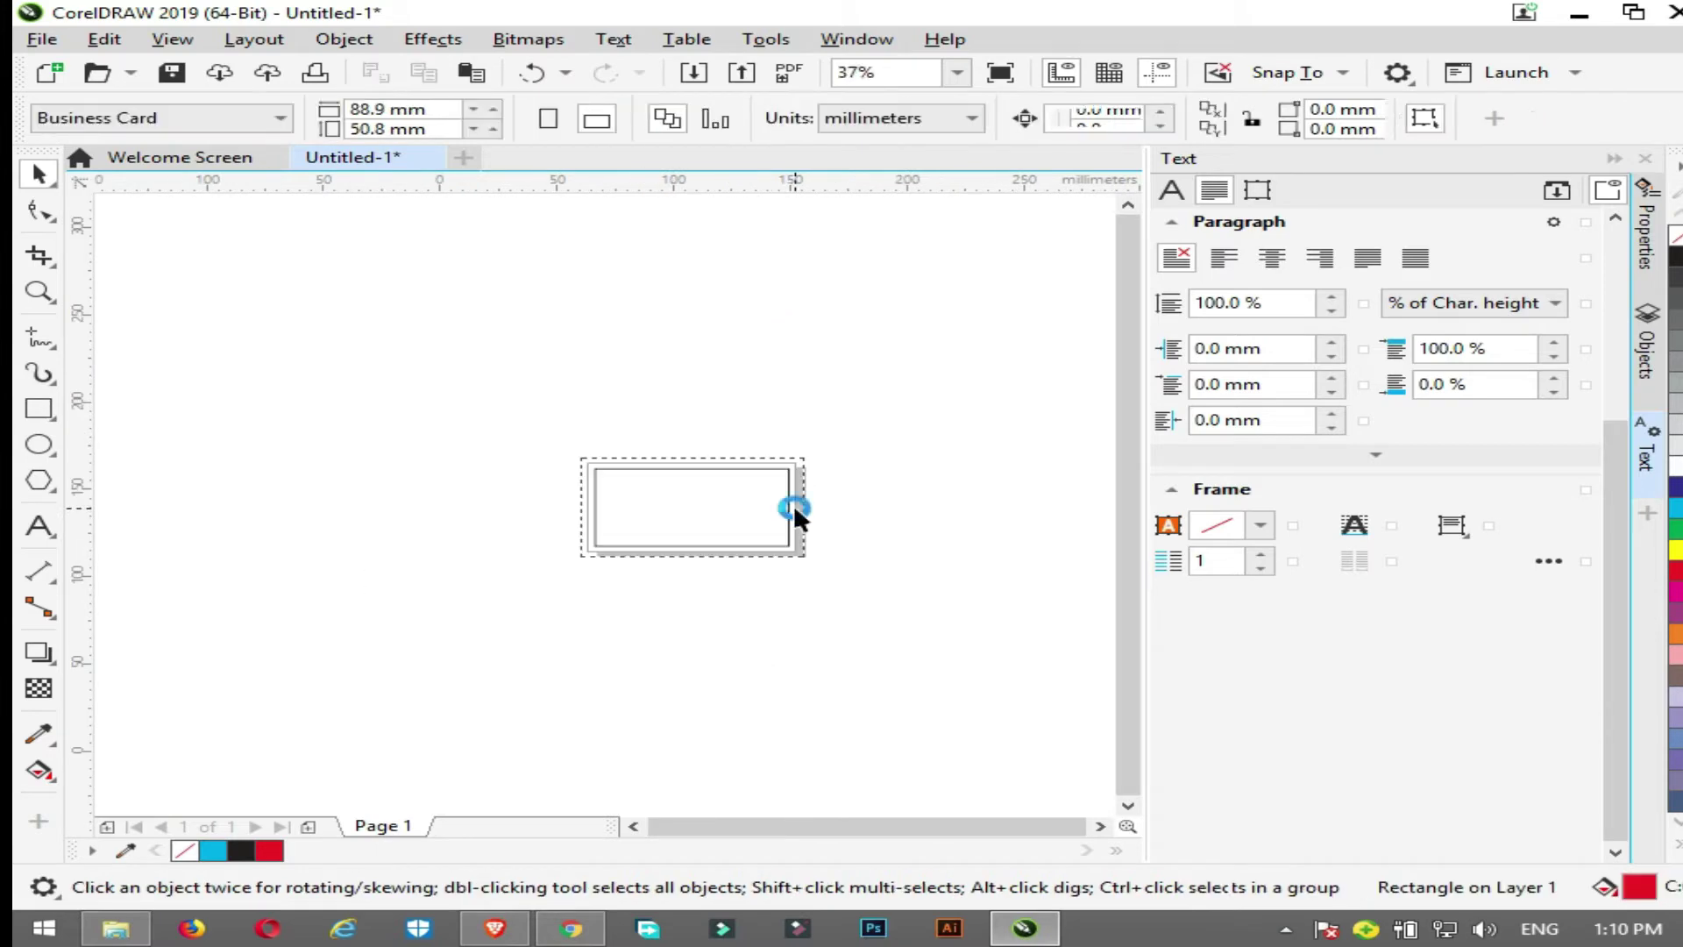
pyautogui.scroll(1, 793, 503)
pyautogui.scroll(1, 794, 507)
pyautogui.scroll(-1, 596, 364)
# - Fill the inset rectangle with progressively darker greys until it is black (K100)
pyautogui.click(682, 451)
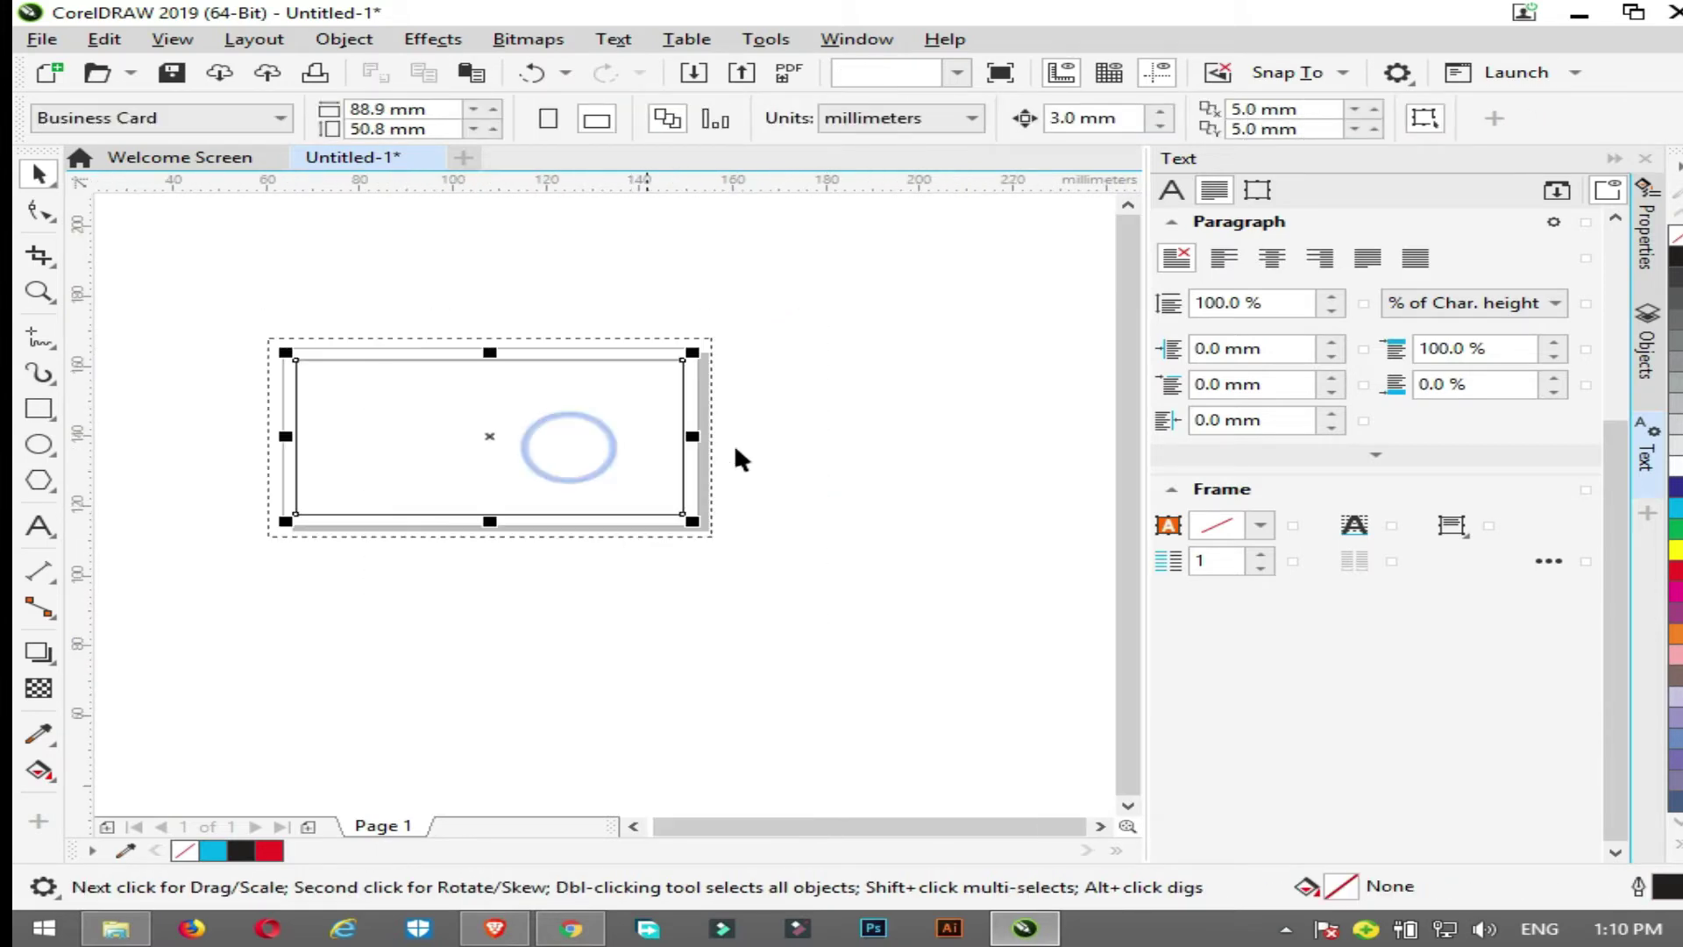
pyautogui.click(1675, 311)
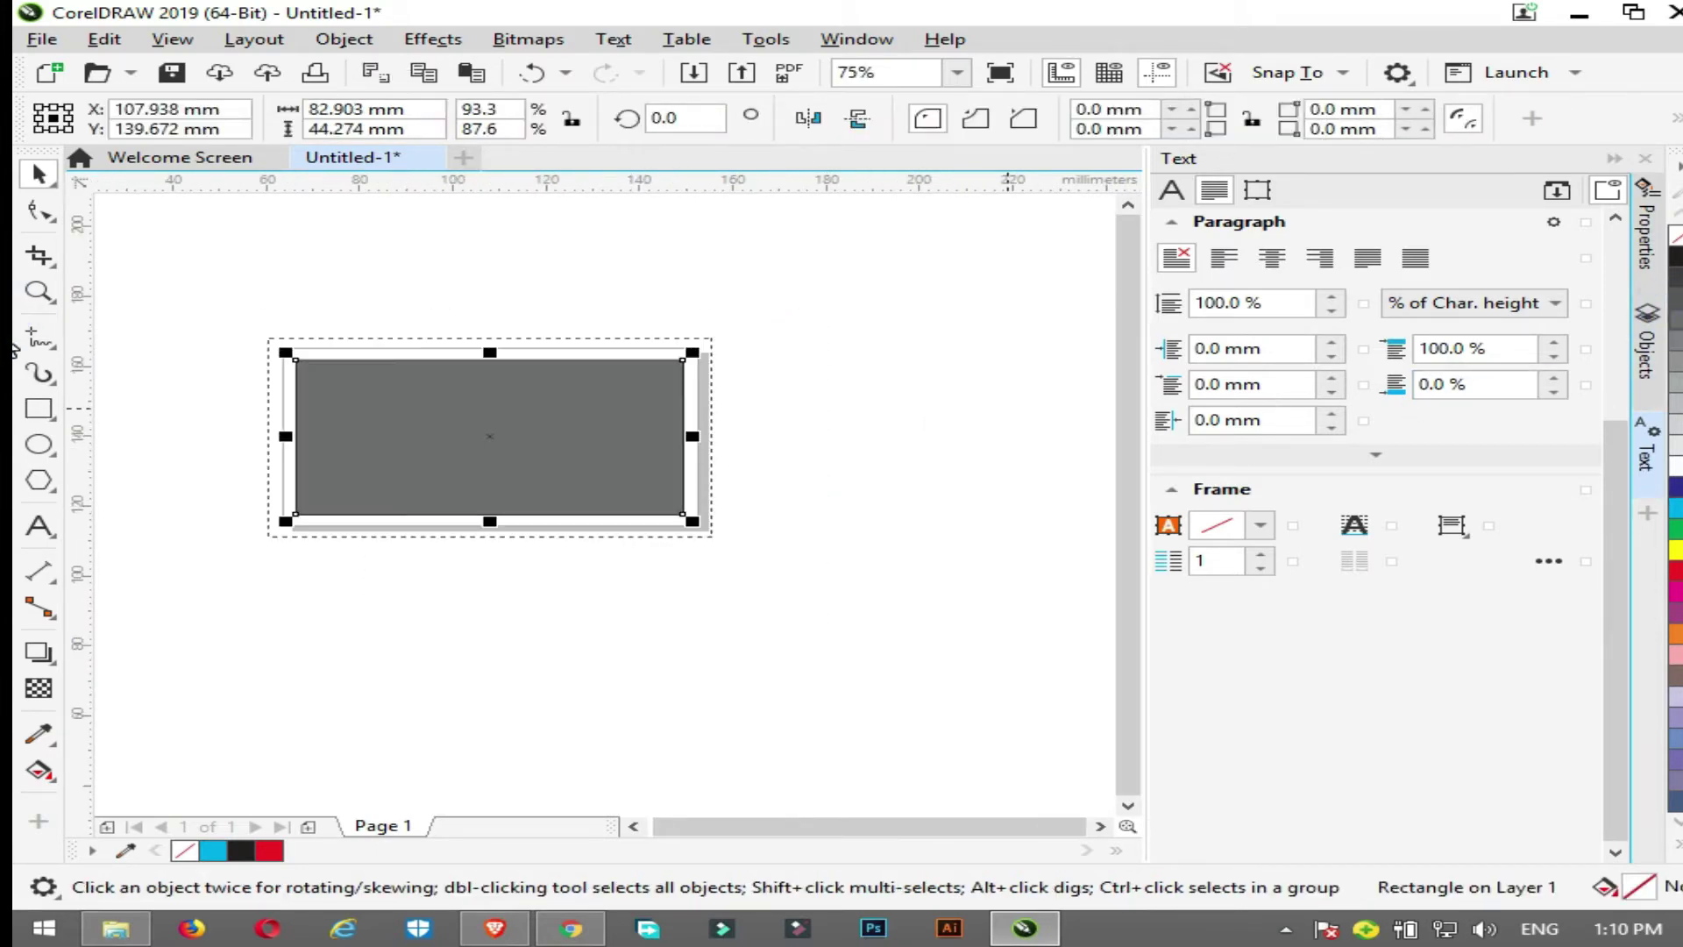
pyautogui.click(1674, 289)
pyautogui.click(1674, 256)
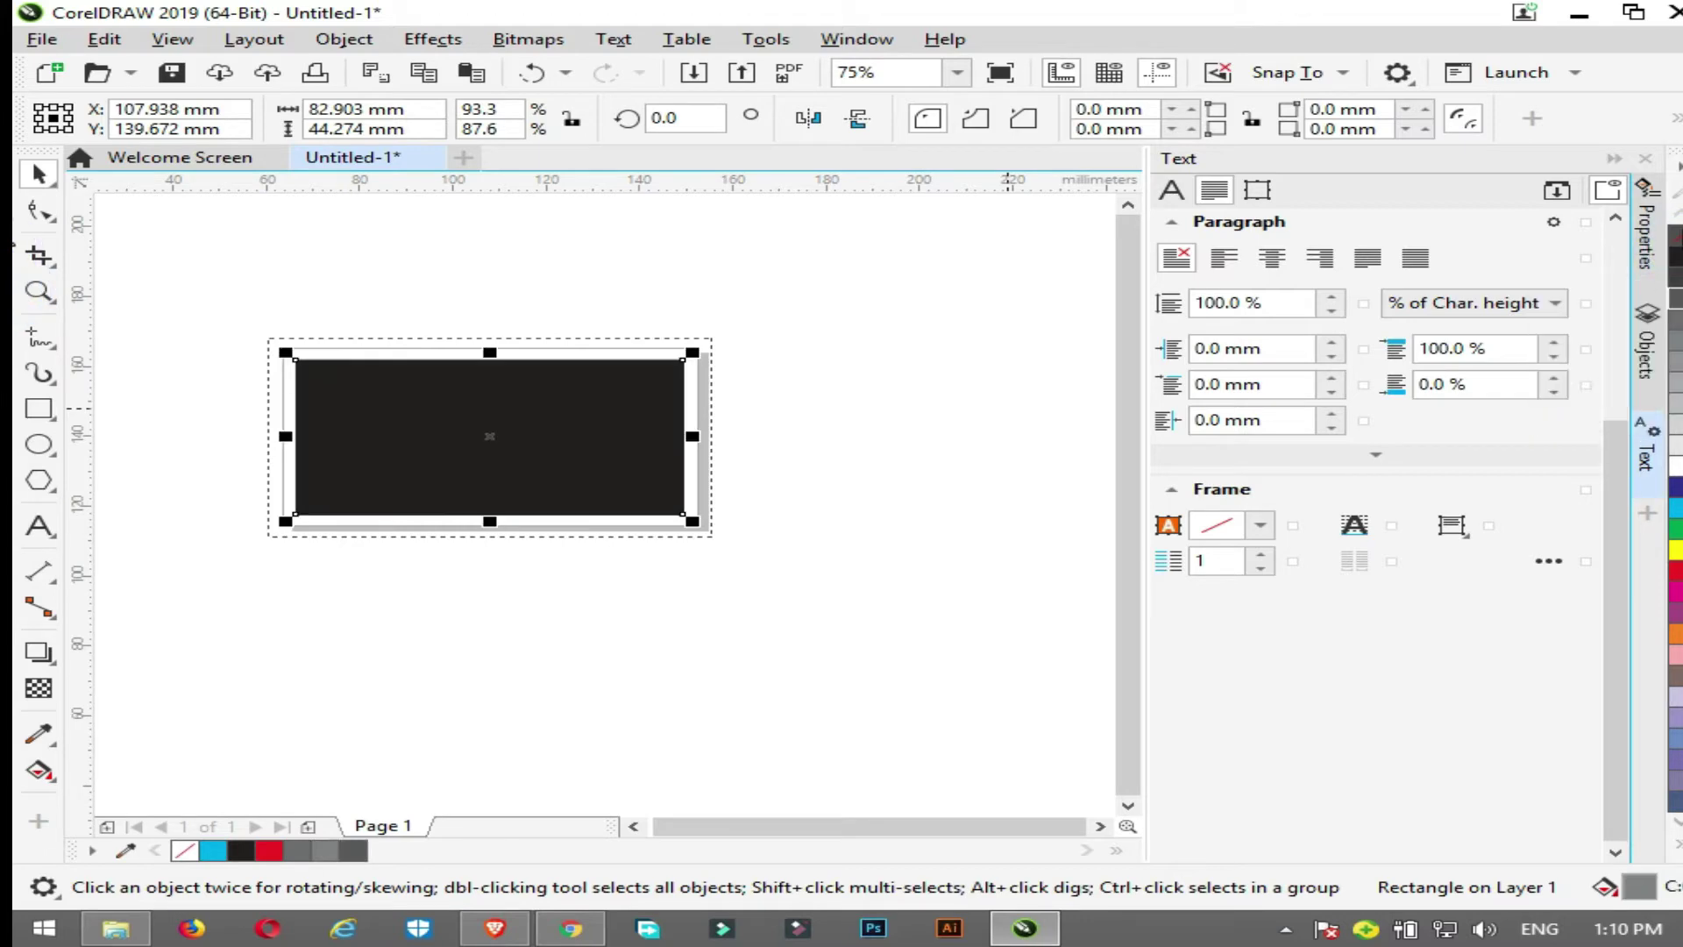
pyautogui.scroll(1, 345, 391)
pyautogui.scroll(-1, 345, 386)
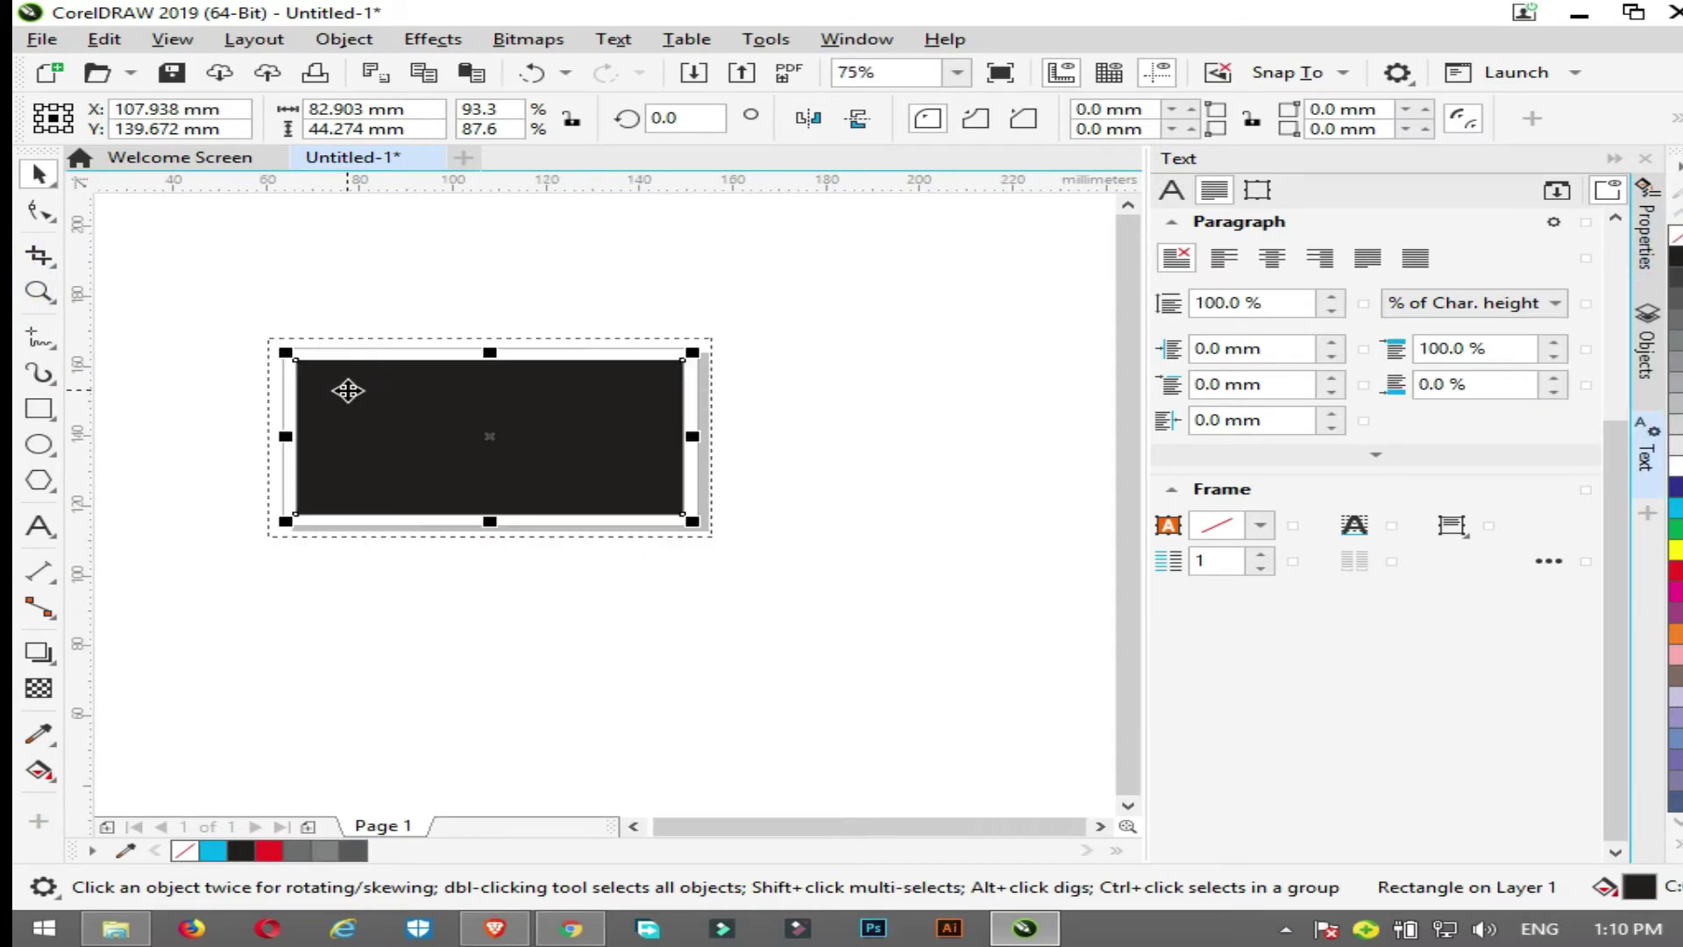
pyautogui.scroll(1, 345, 391)
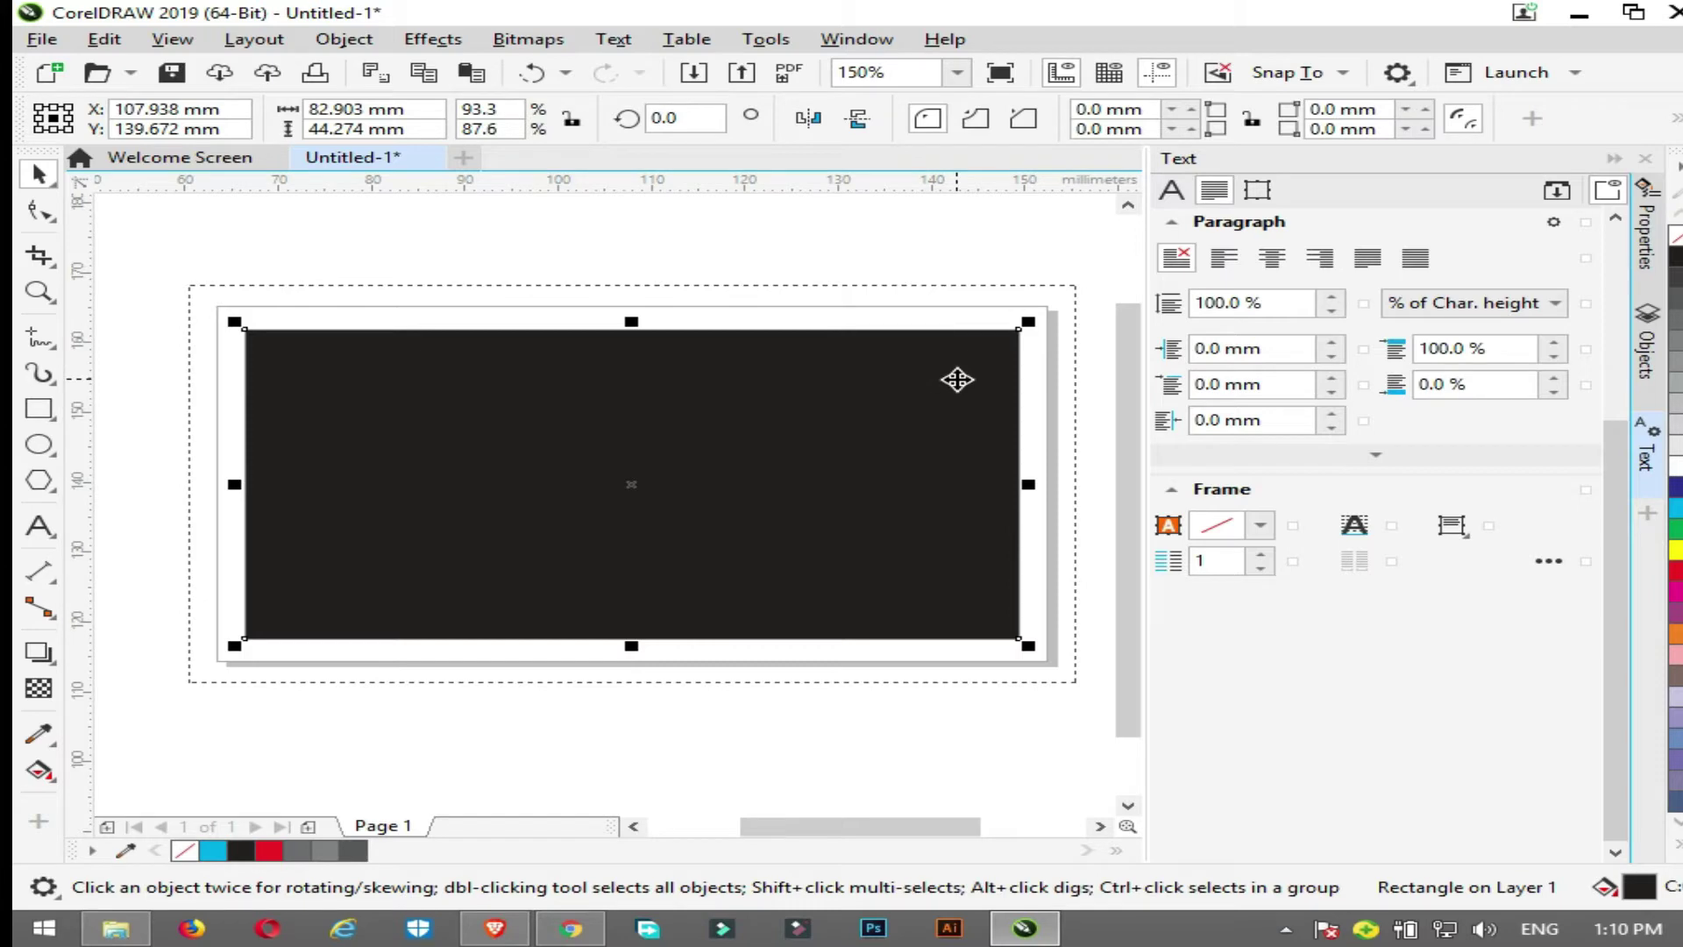
pyautogui.scroll(1, 590, 460)
# - Select the page-sized outer rectangle with Tab and fill it 40% grey (K40)
pyautogui.click(50, 406)
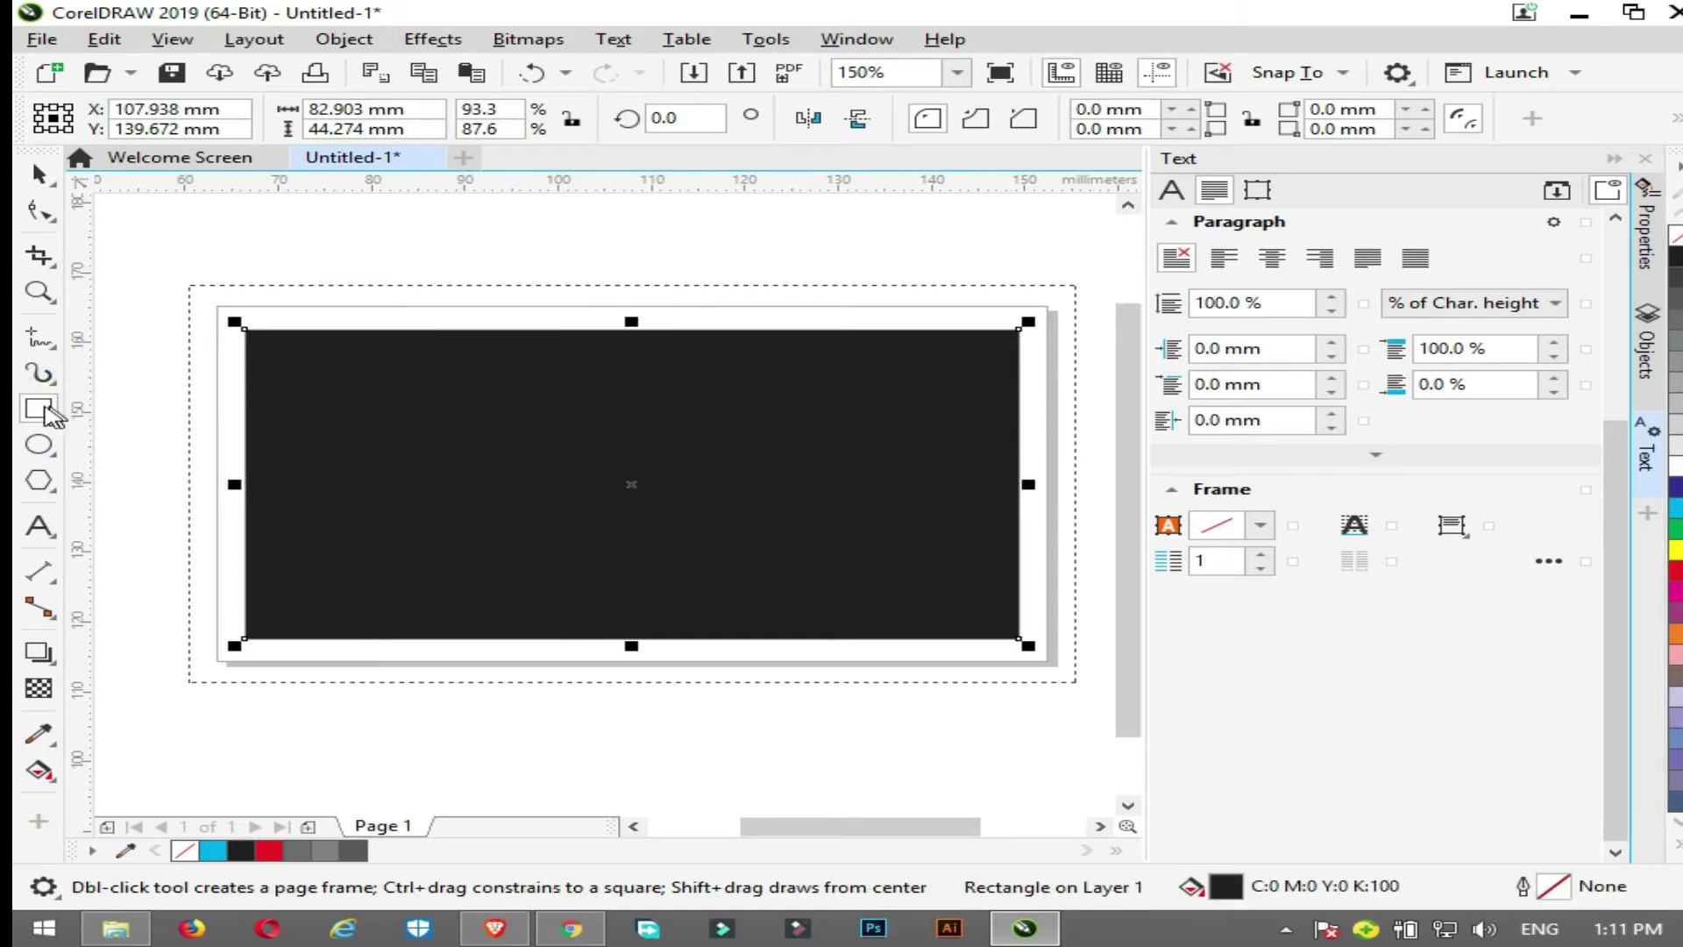
pyautogui.press('Tab')
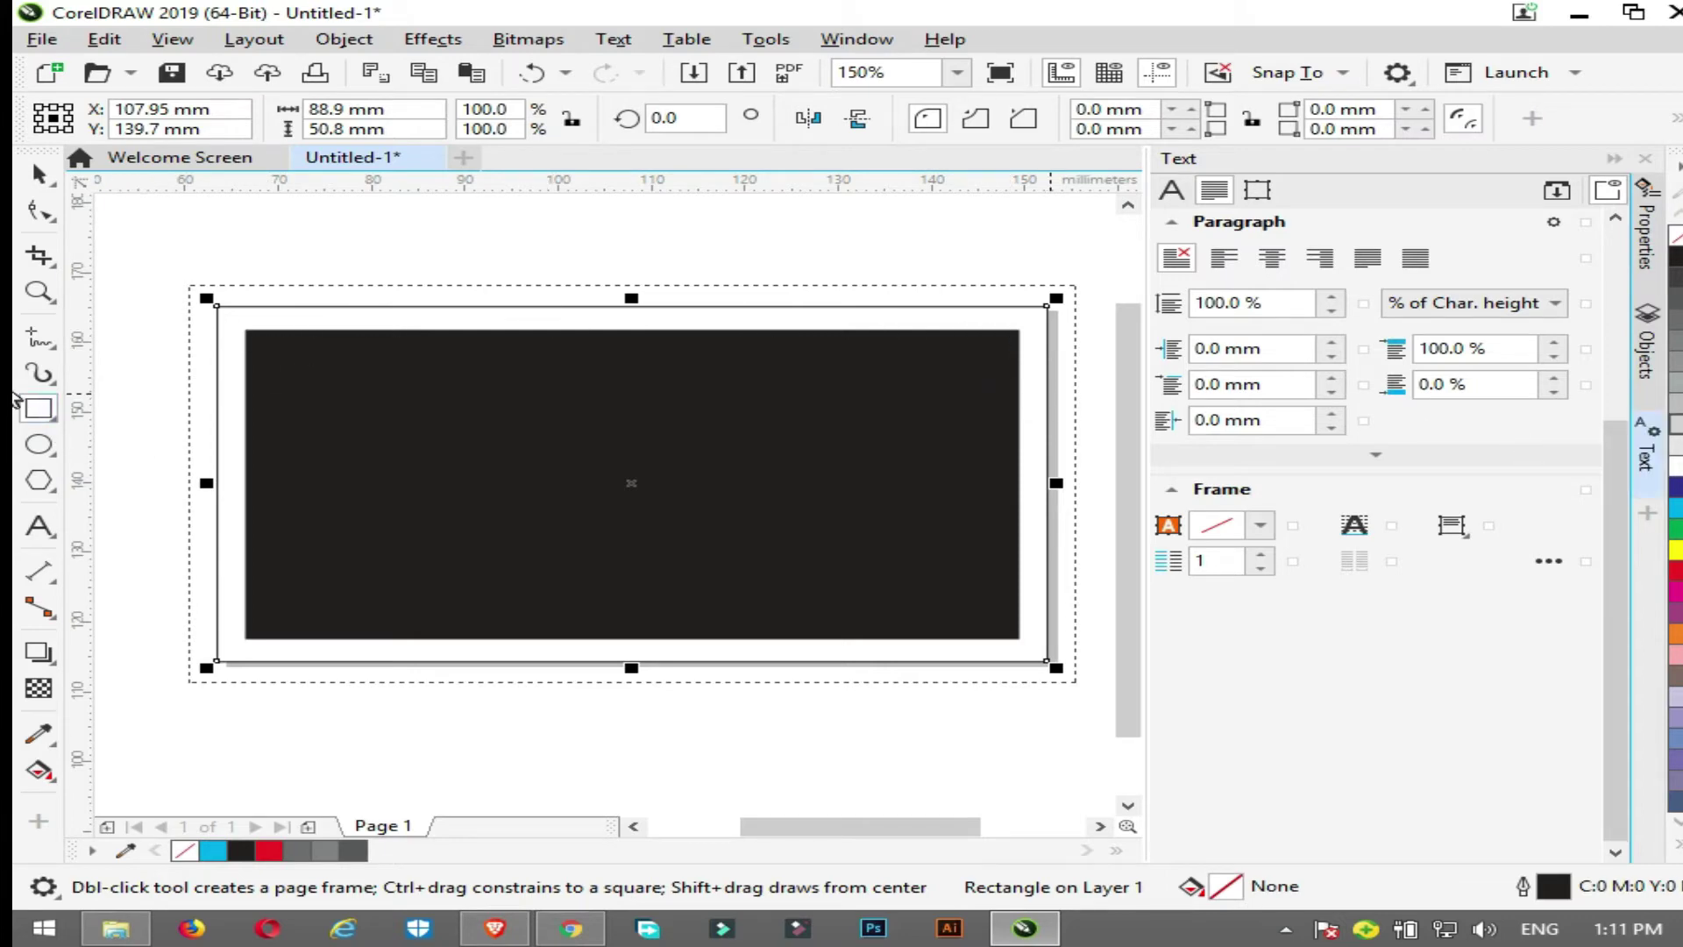
pyautogui.click(1675, 382)
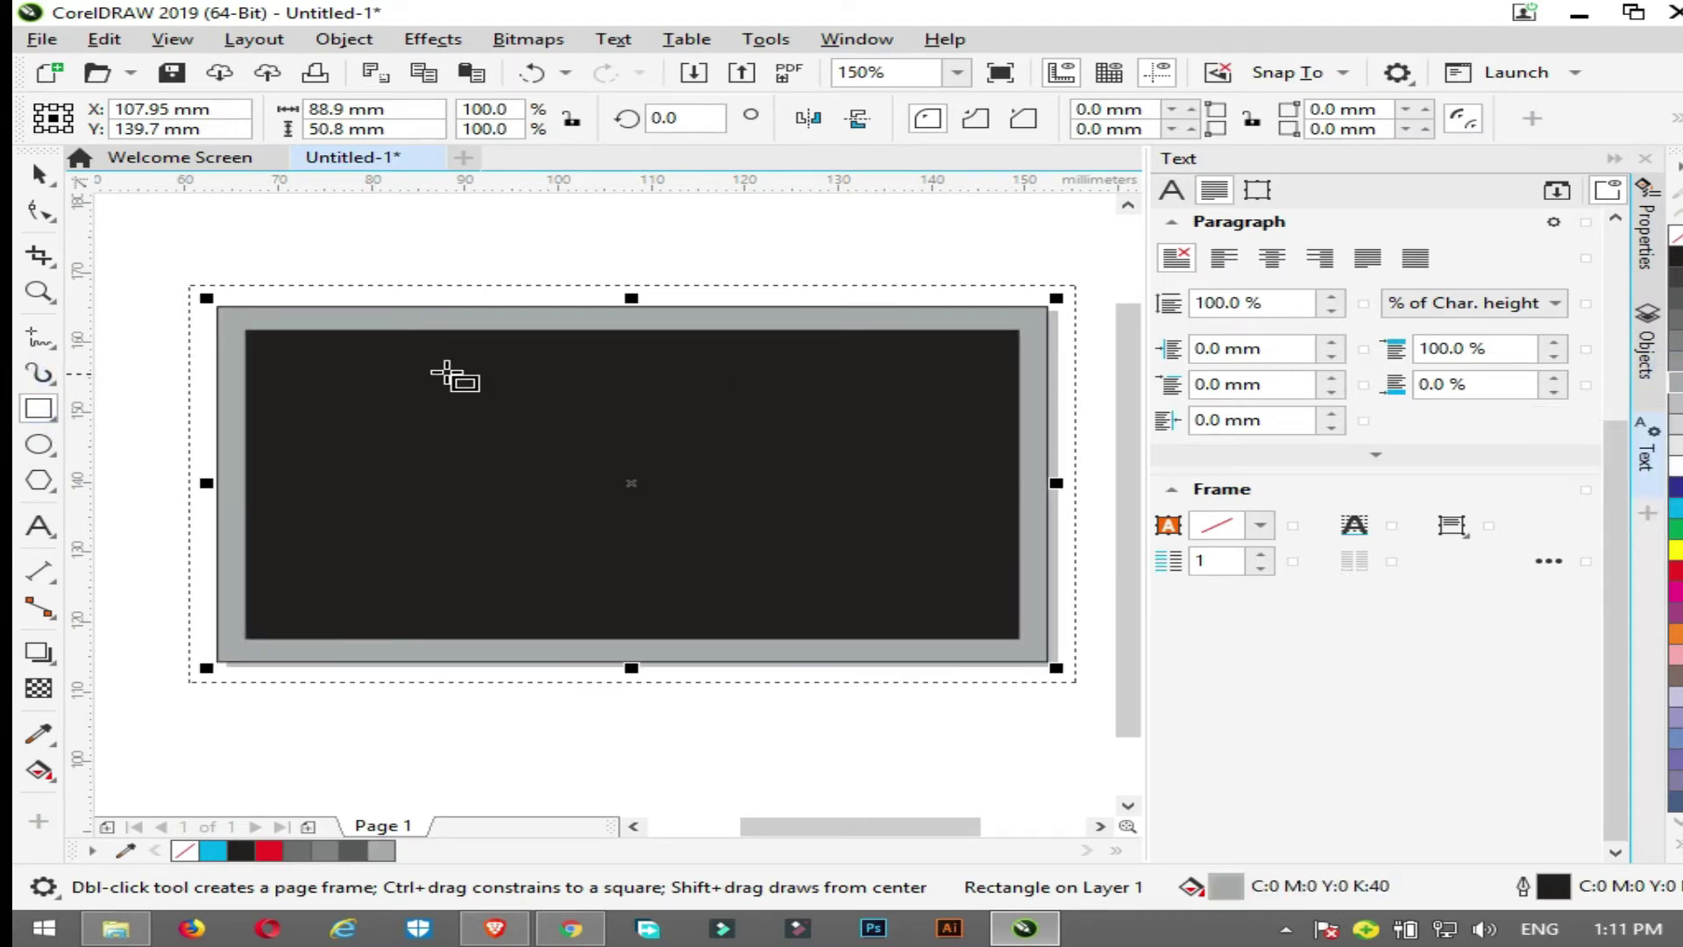
pyautogui.click(39, 174)
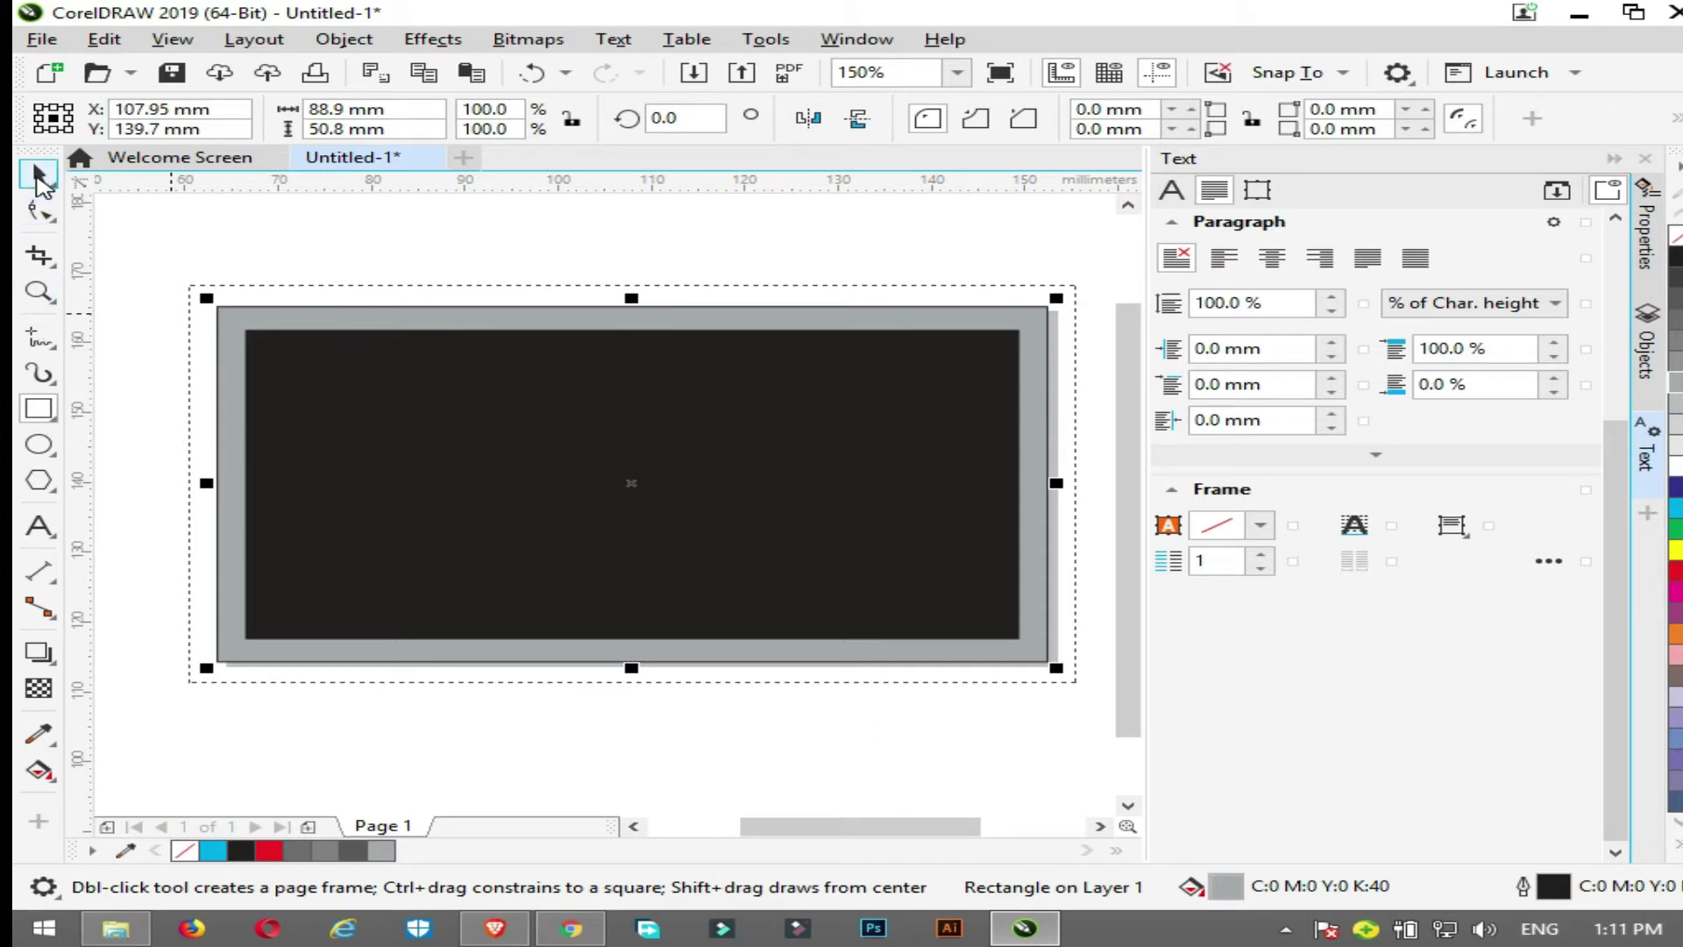
pyautogui.scroll(-2, 552, 524)
pyautogui.scroll(2, 578, 566)
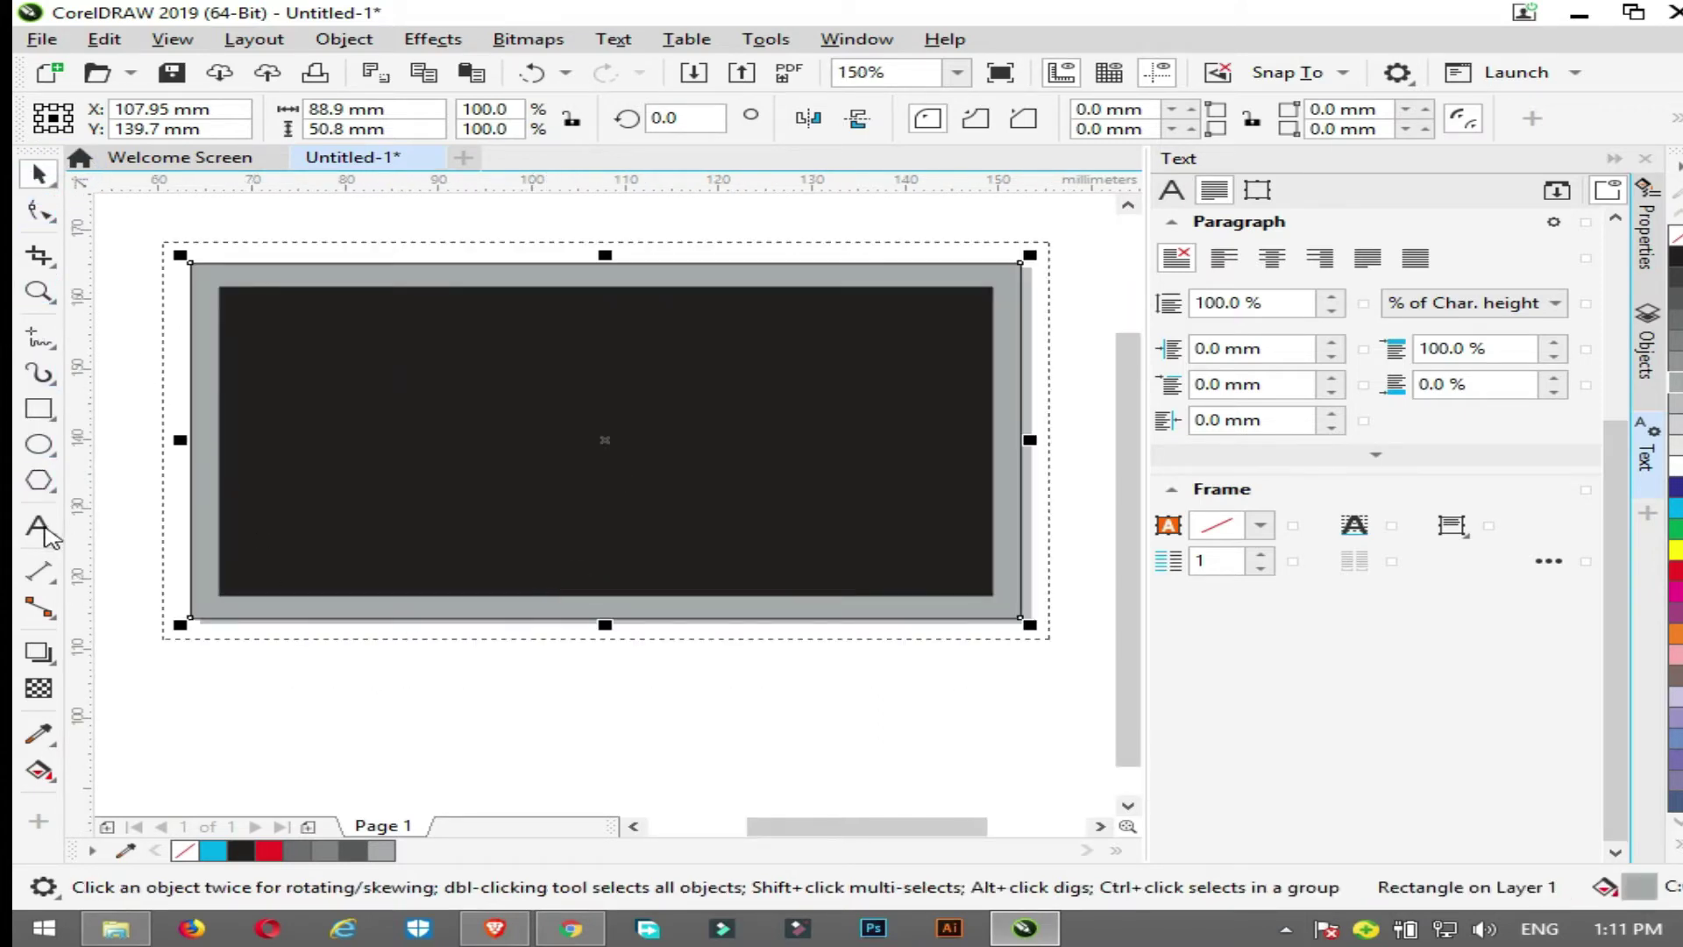
# - Add Arial text 'Lovely Café & Restro' below the card, shrunk to about 5.9 pt
pyautogui.click(39, 531)
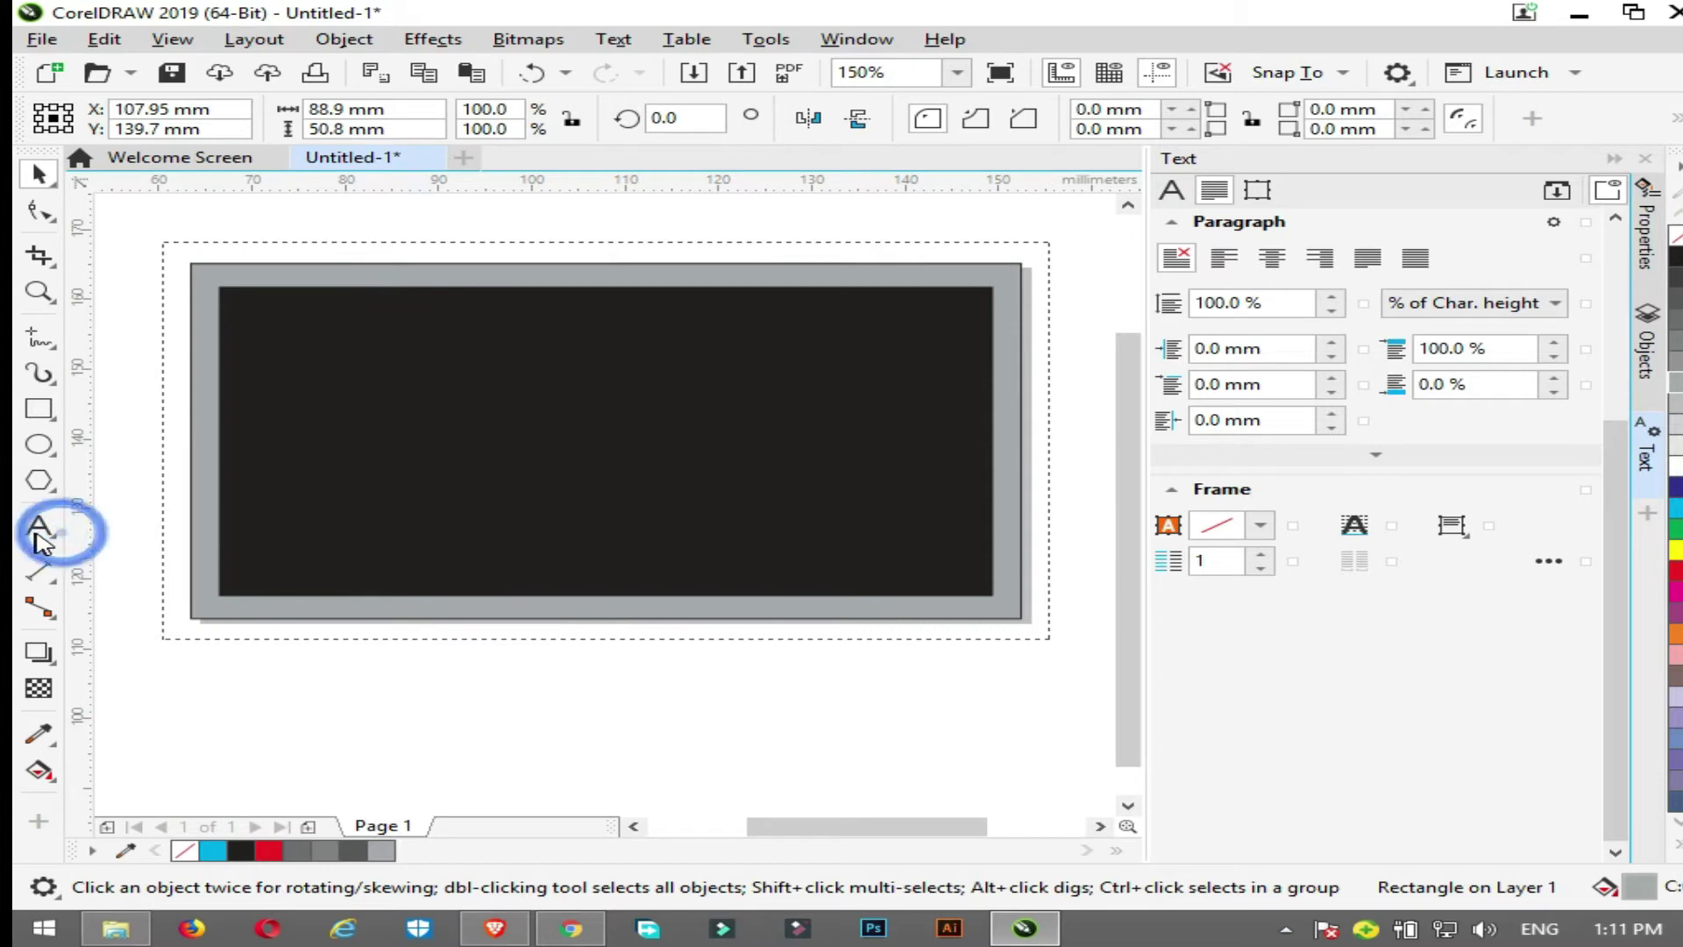
pyautogui.click(396, 701)
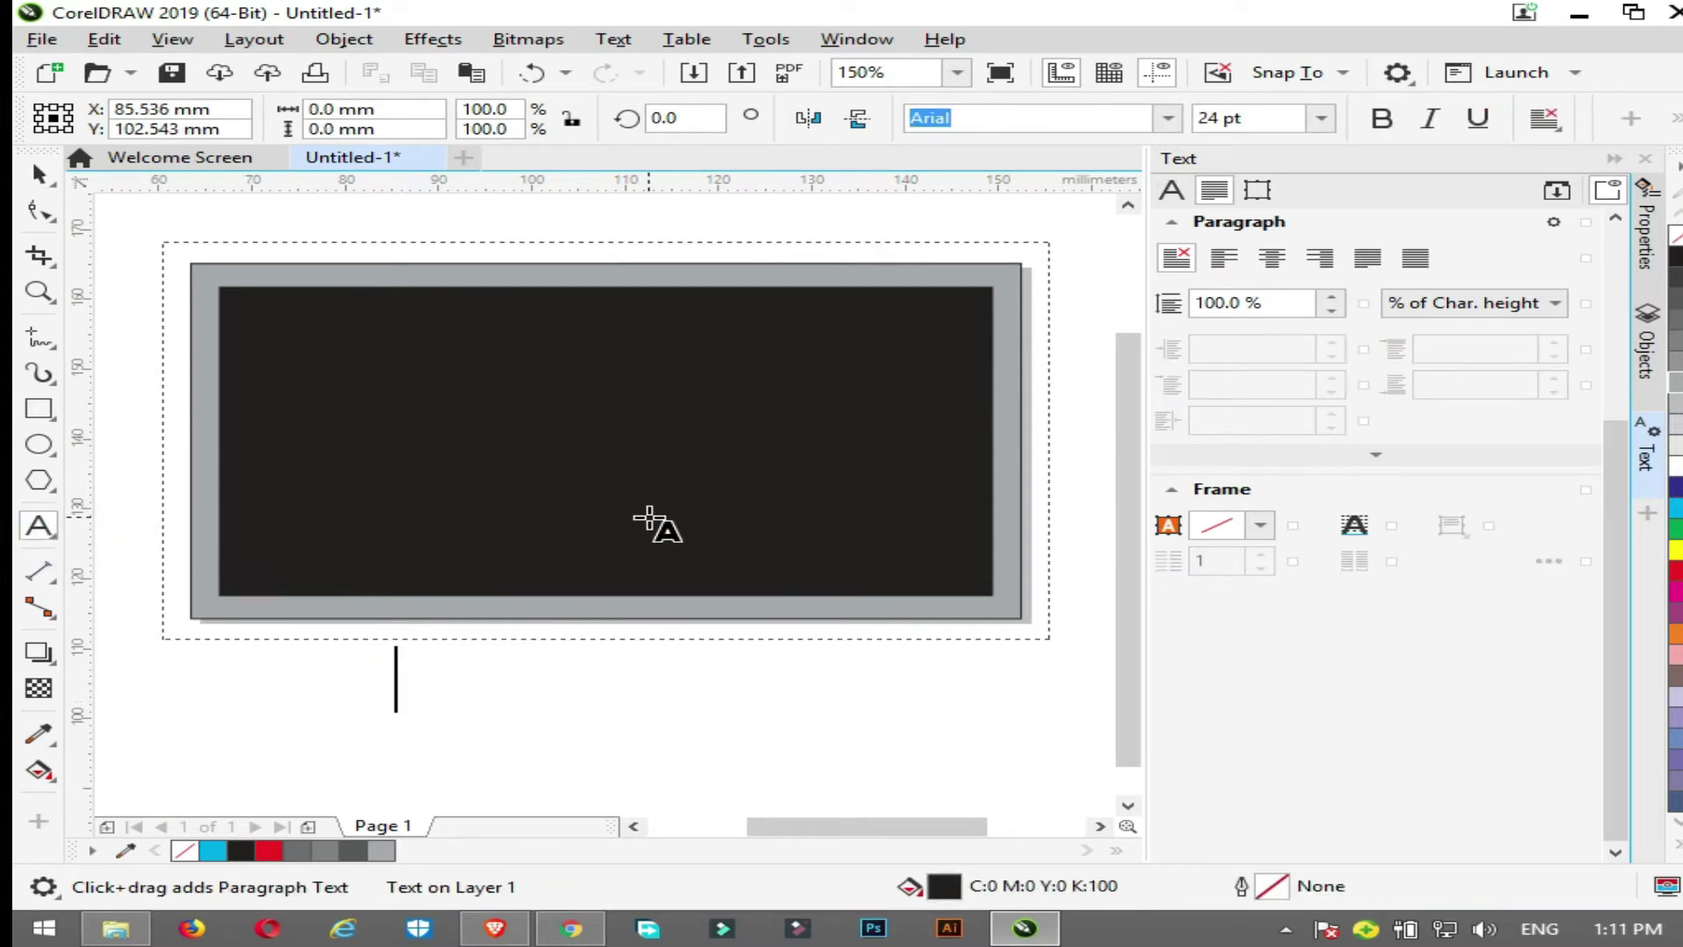
pyautogui.write('Love')
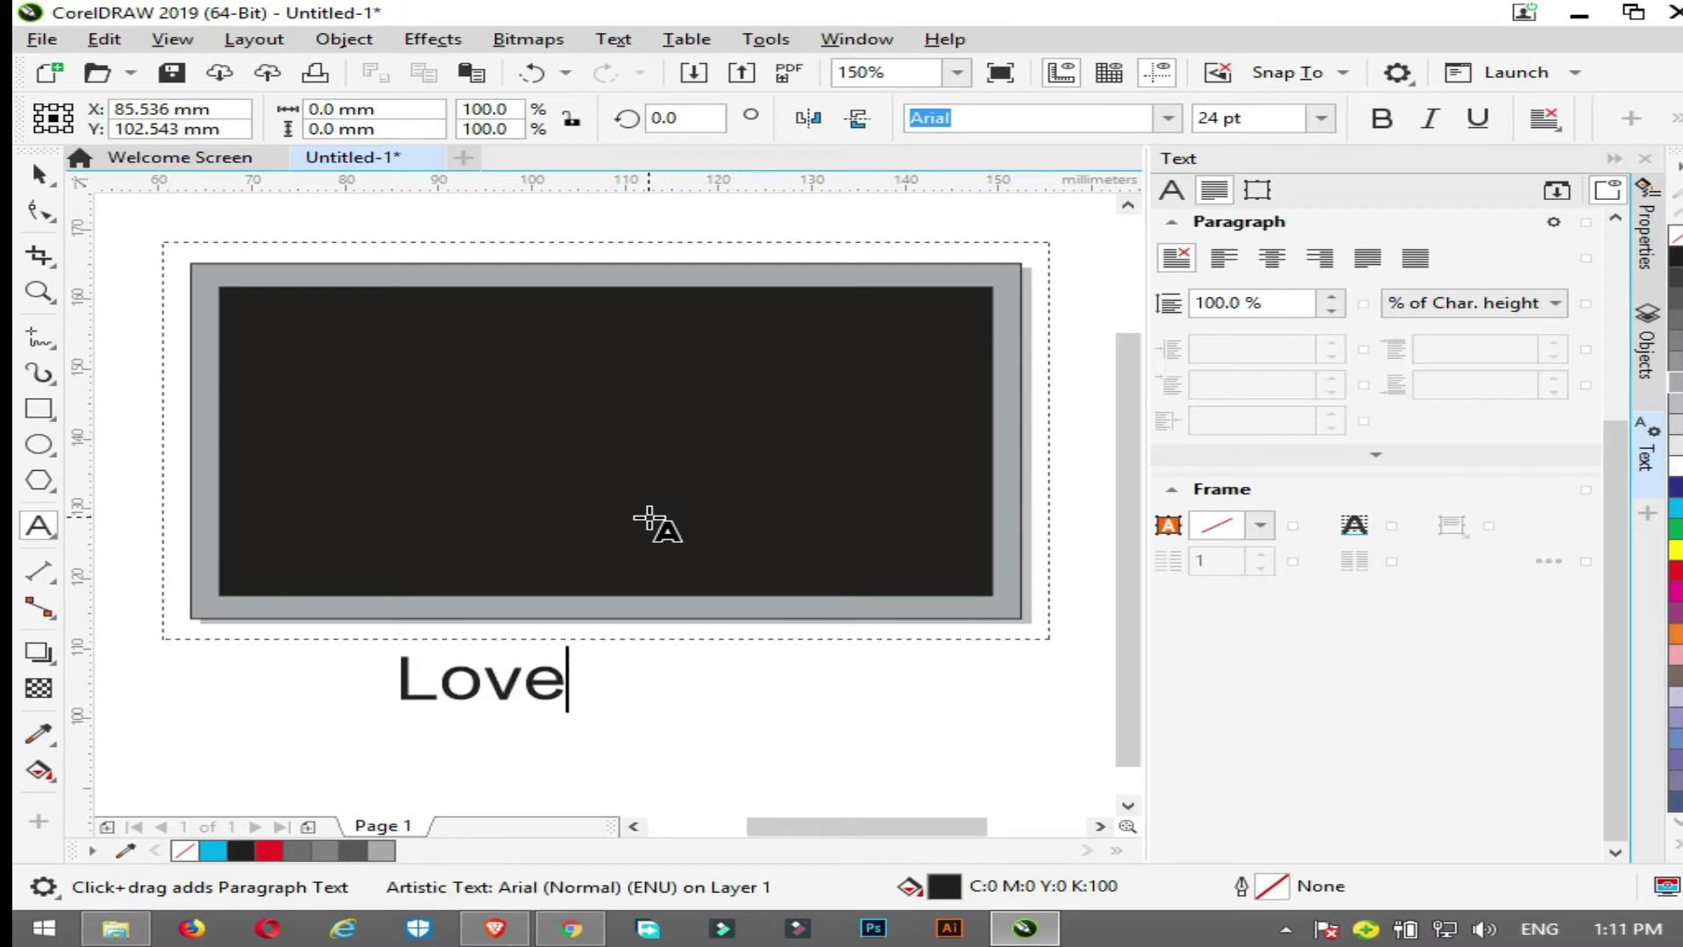
pyautogui.write('ly')
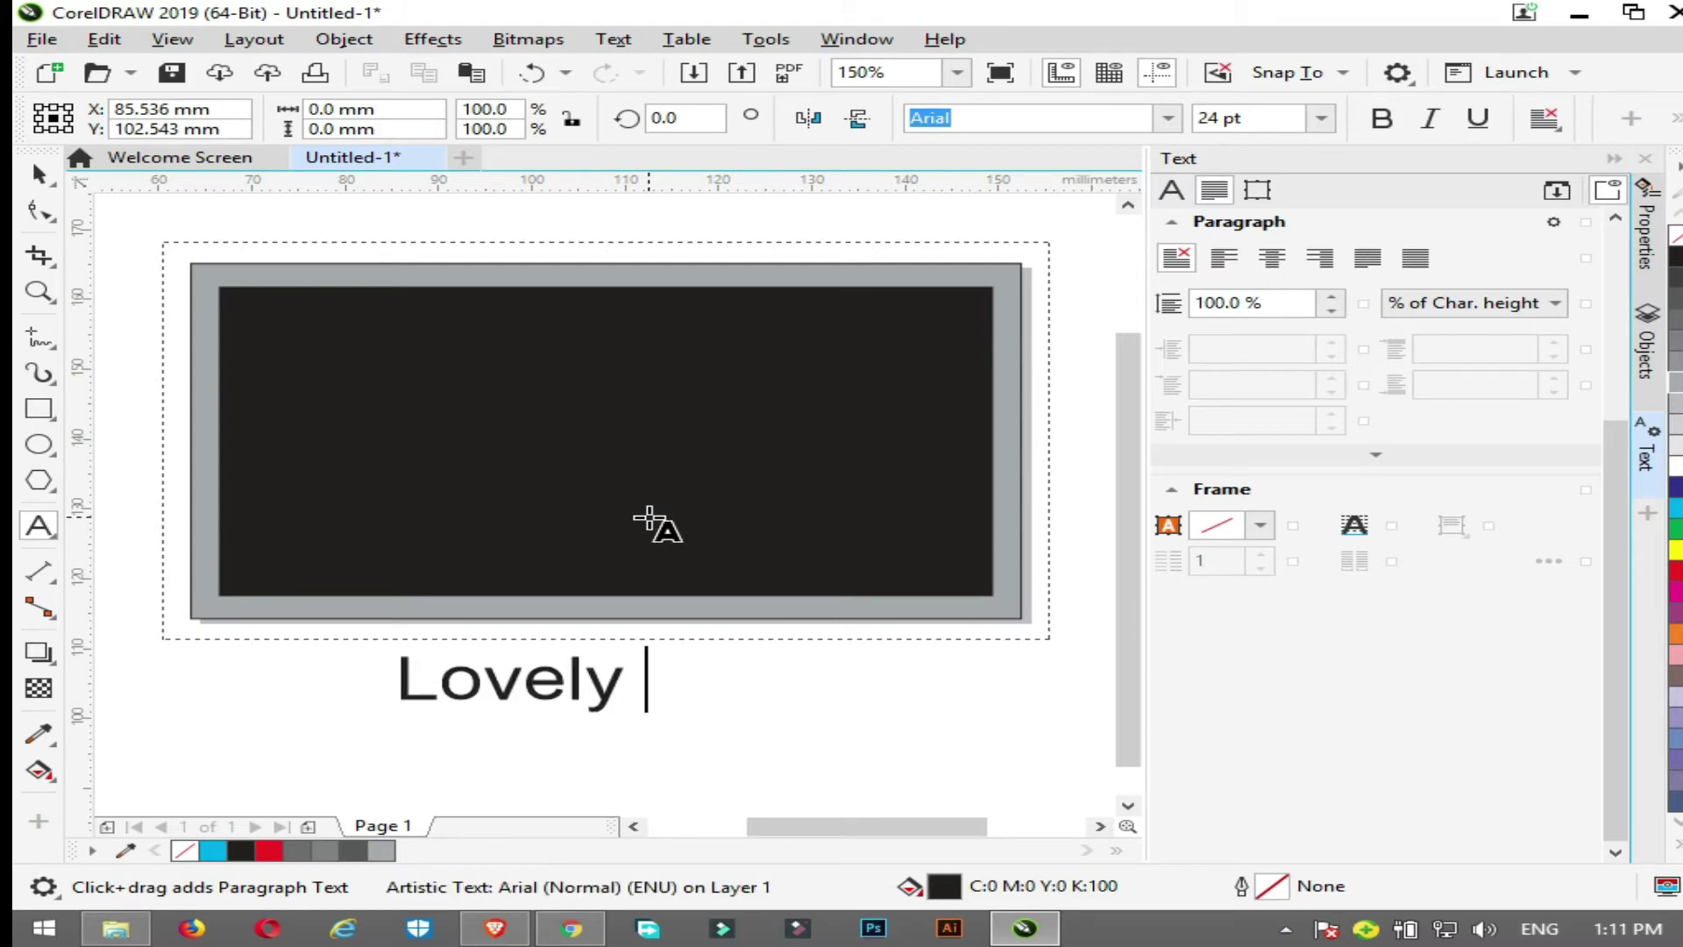
pyautogui.write('Cafe')
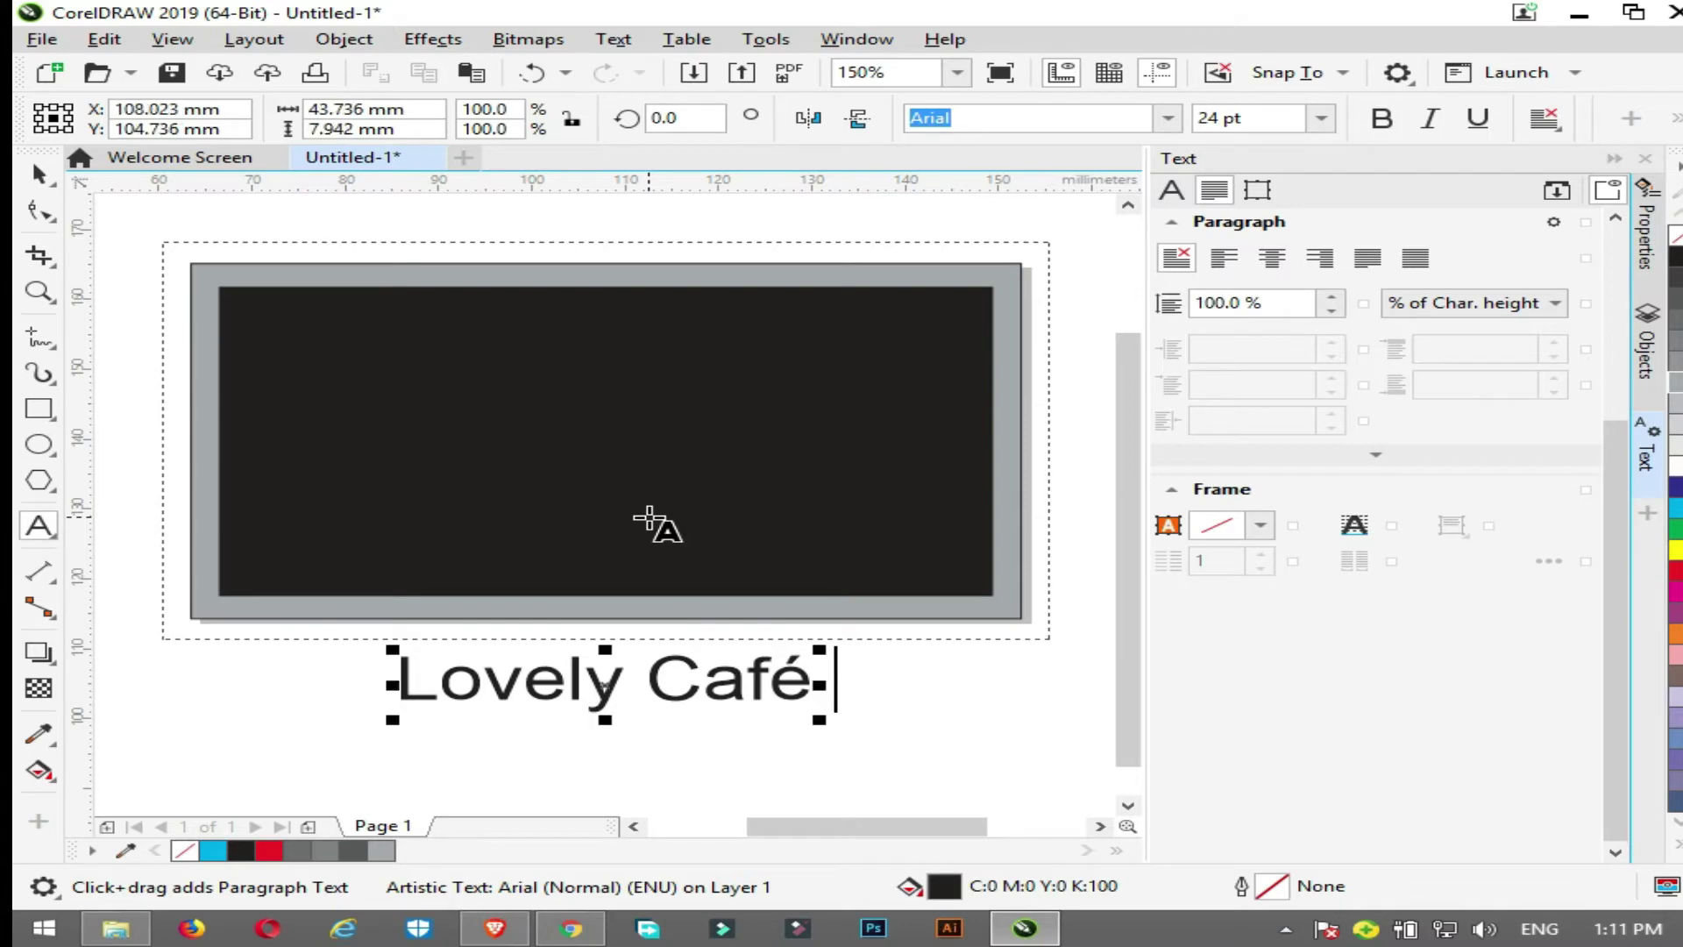
pyautogui.write(' & ')
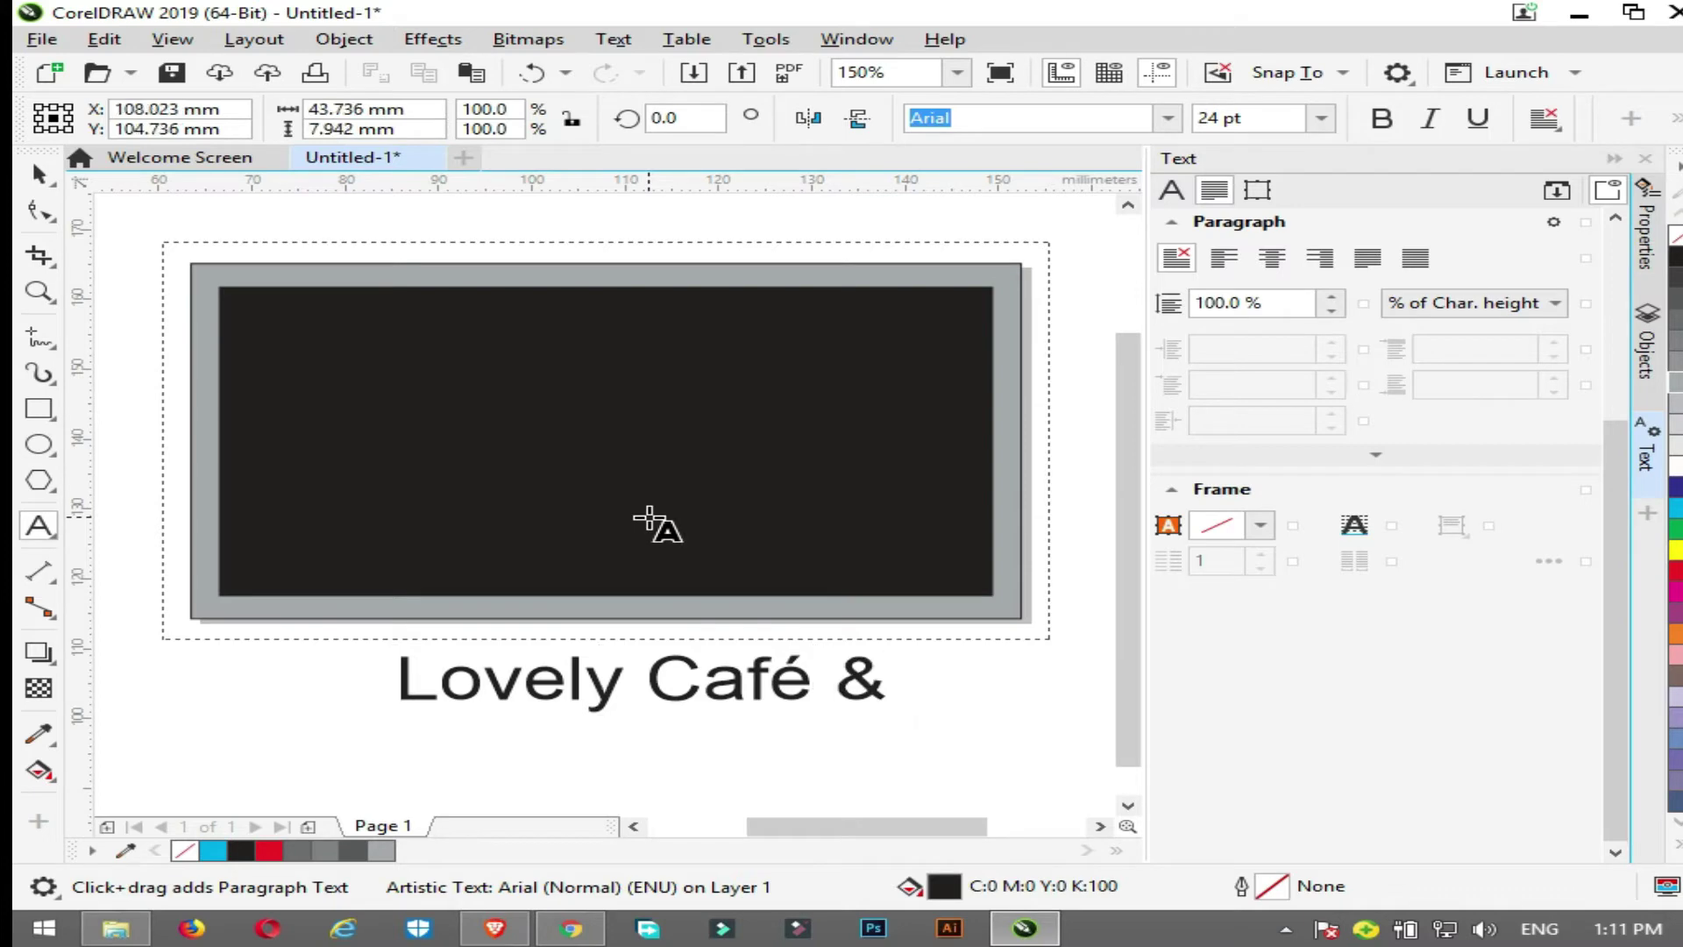
pyautogui.write('Restro')
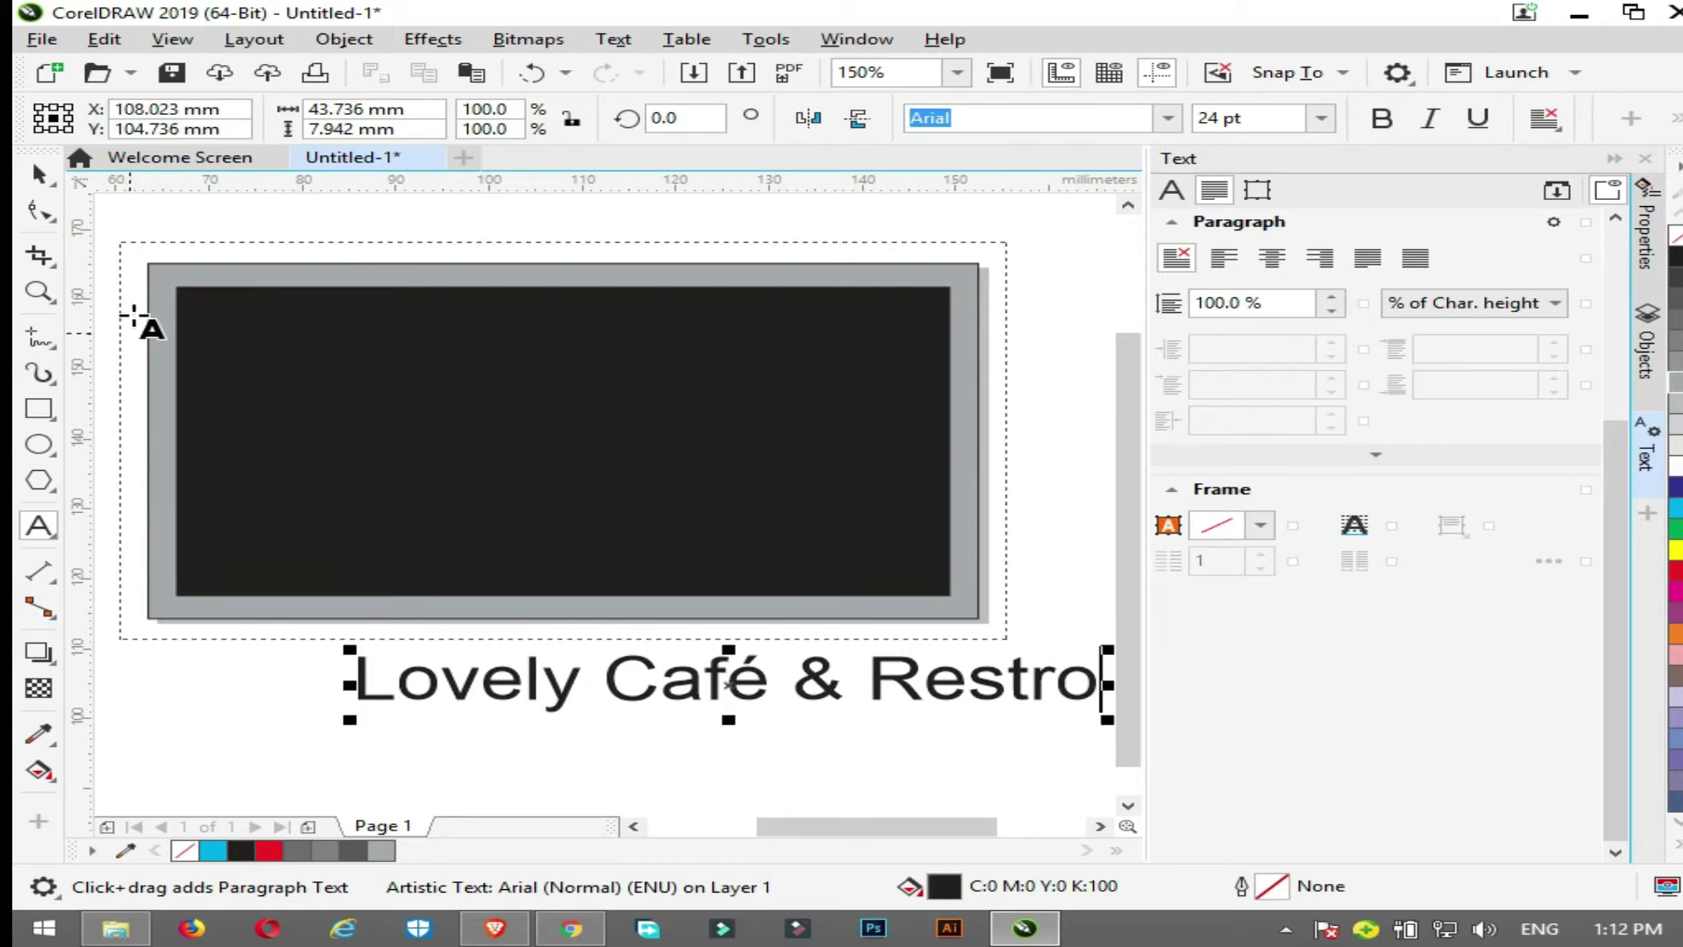
pyautogui.click(43, 176)
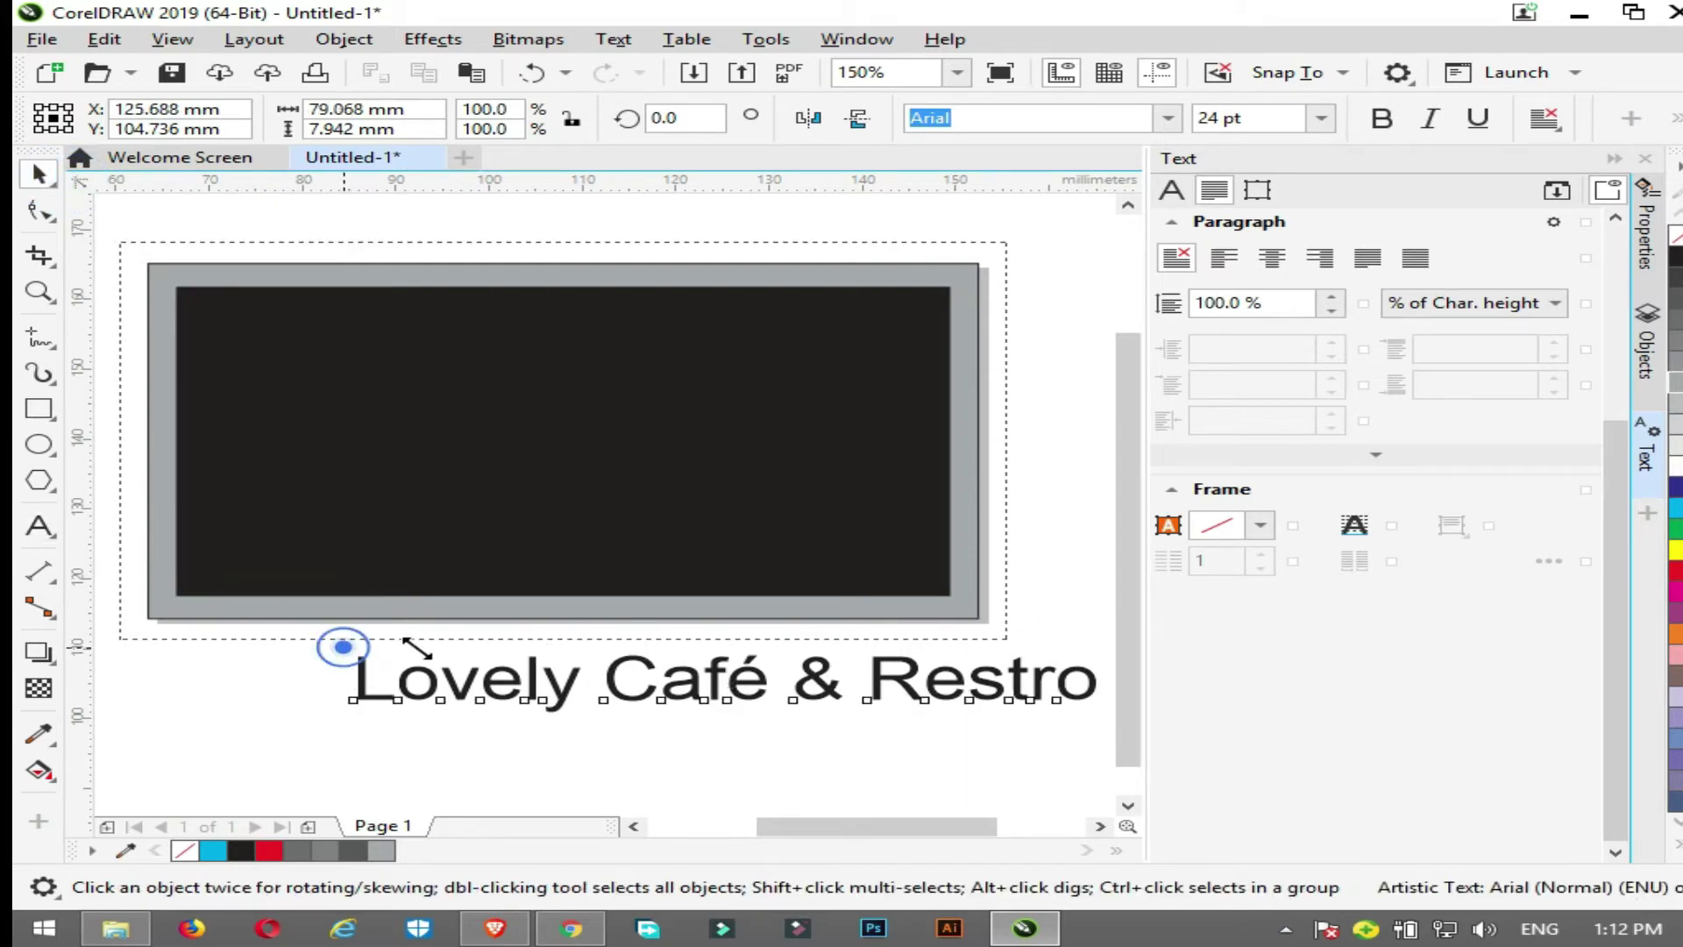
pyautogui.moveTo(349, 649); pyautogui.dragTo(912, 693)
pyautogui.click(1008, 701)
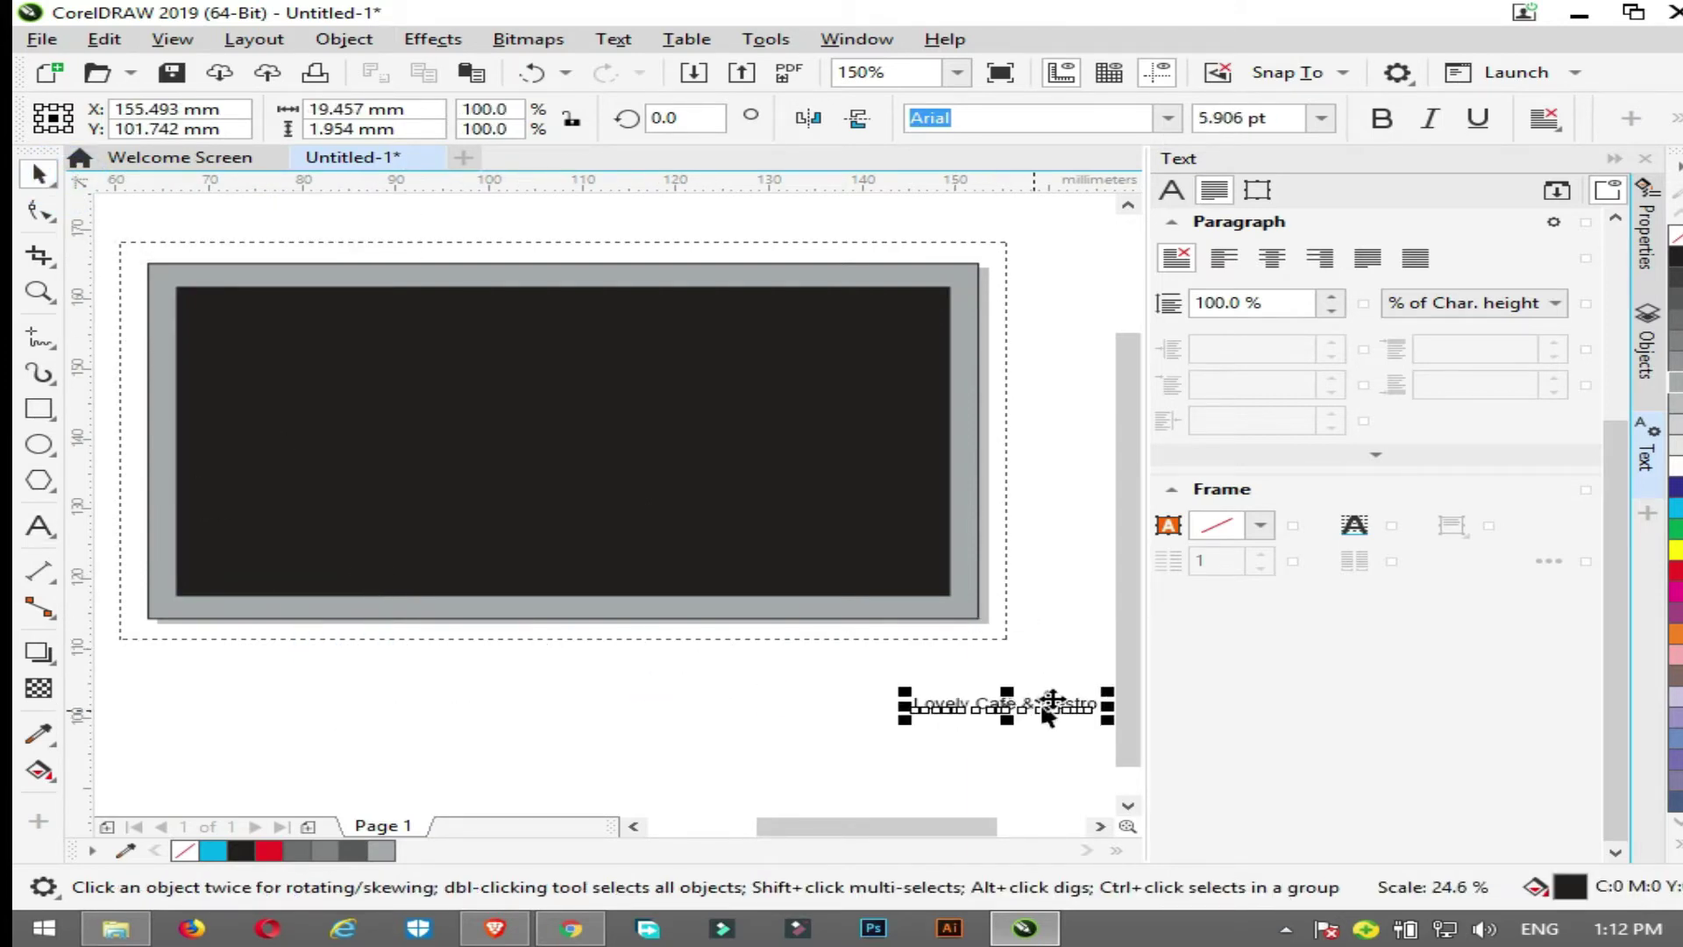
pyautogui.moveTo(1056, 704); pyautogui.dragTo(501, 653)
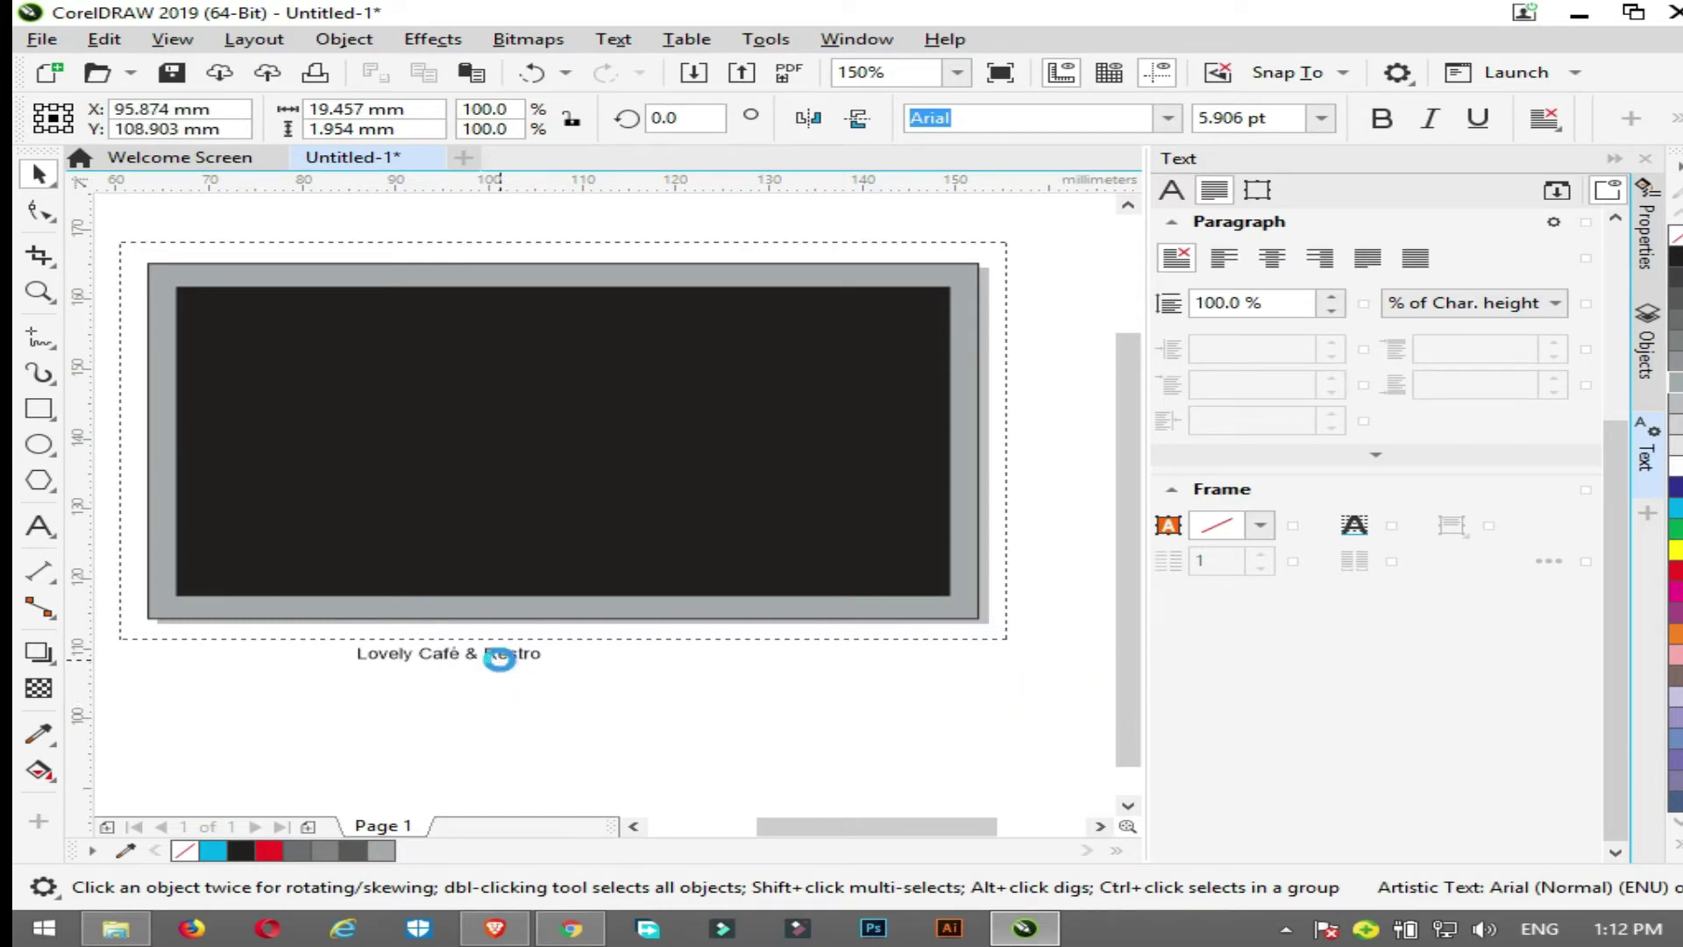
# - Select both card rectangles together and move them above the page
pyautogui.scroll(-2, 498, 636)
pyautogui.moveTo(243, 403); pyautogui.dragTo(797, 643)
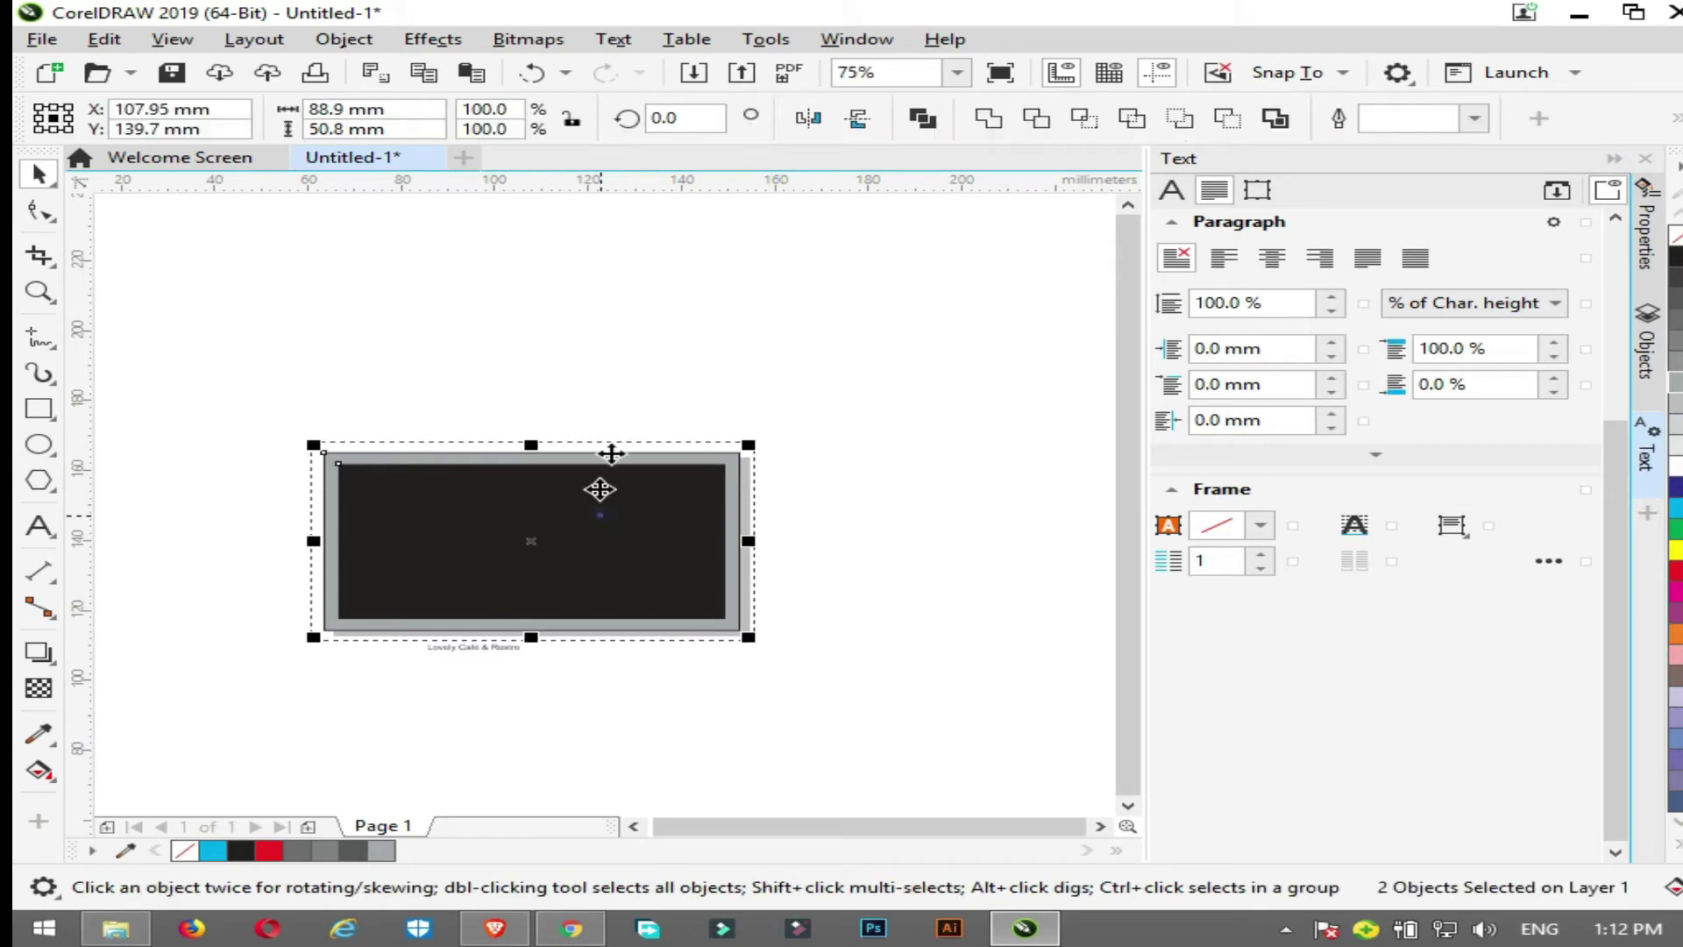
pyautogui.moveTo(601, 489)
pyautogui.mouseDown()
pyautogui.moveTo(618, 307)
pyautogui.moveTo(596, 300)
pyautogui.mouseUp()
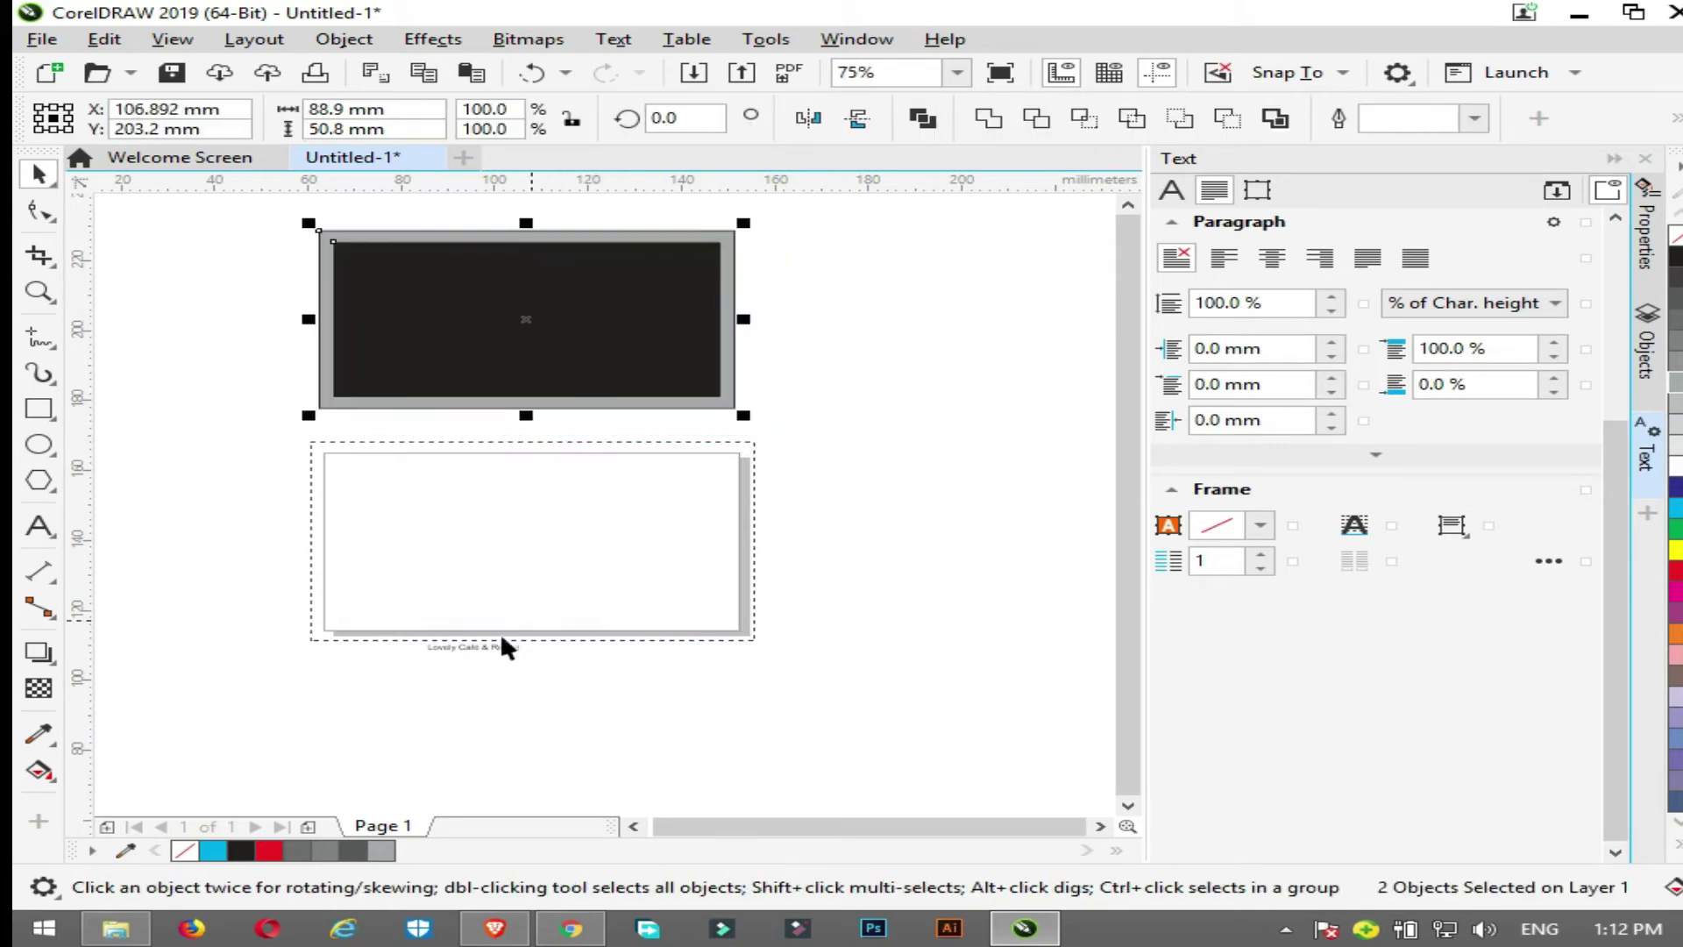
# - Move the tiny café name onto the card, enlarge it to 18 pt, and place it top-left
pyautogui.click(39, 174)
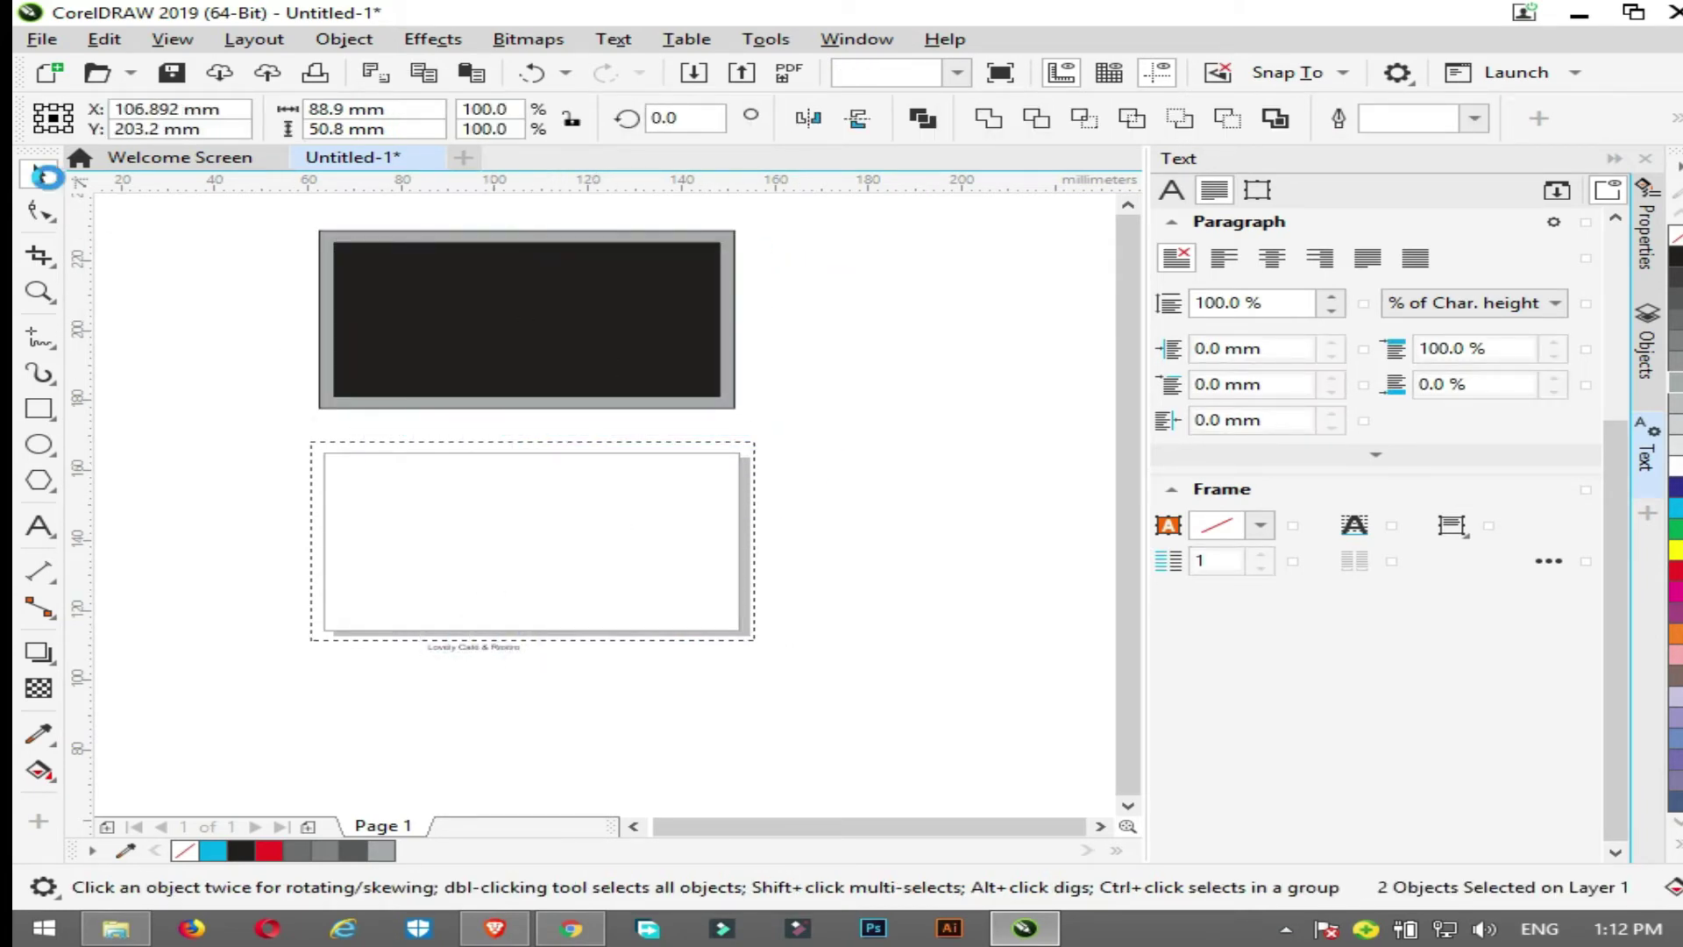
pyautogui.click(473, 650)
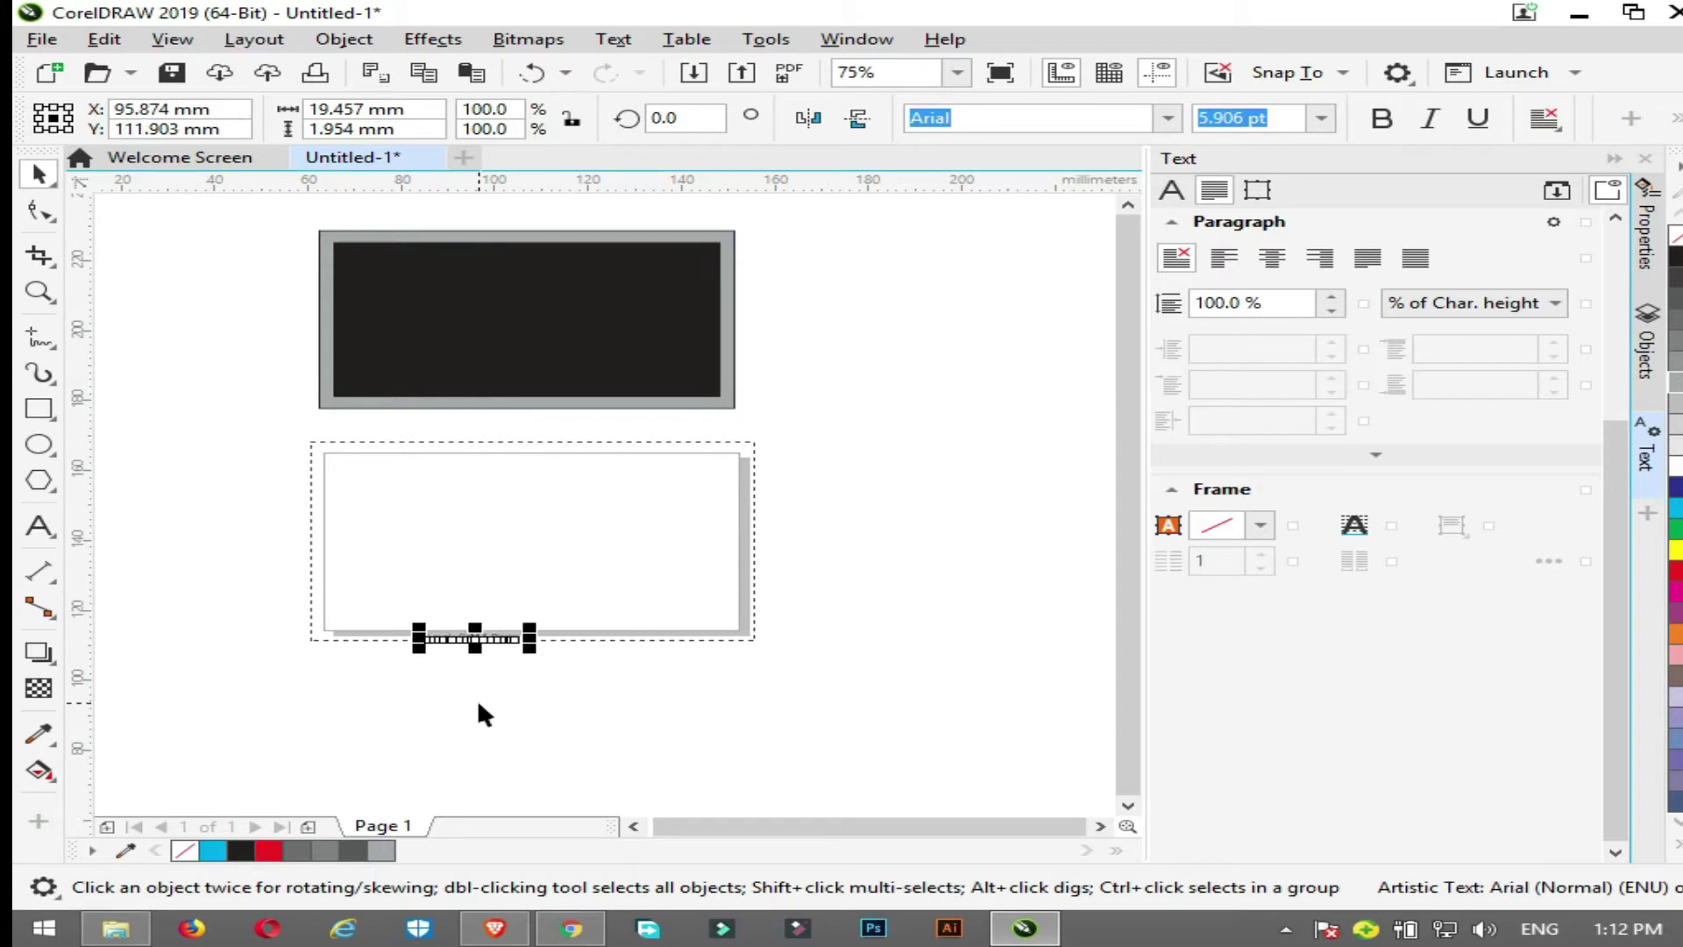
pyautogui.press('Up')
pyautogui.press('Up')
pyautogui.press('Up')
pyautogui.press('Up')
pyautogui.press('Up')
pyautogui.press('Up')
pyautogui.press('Up')
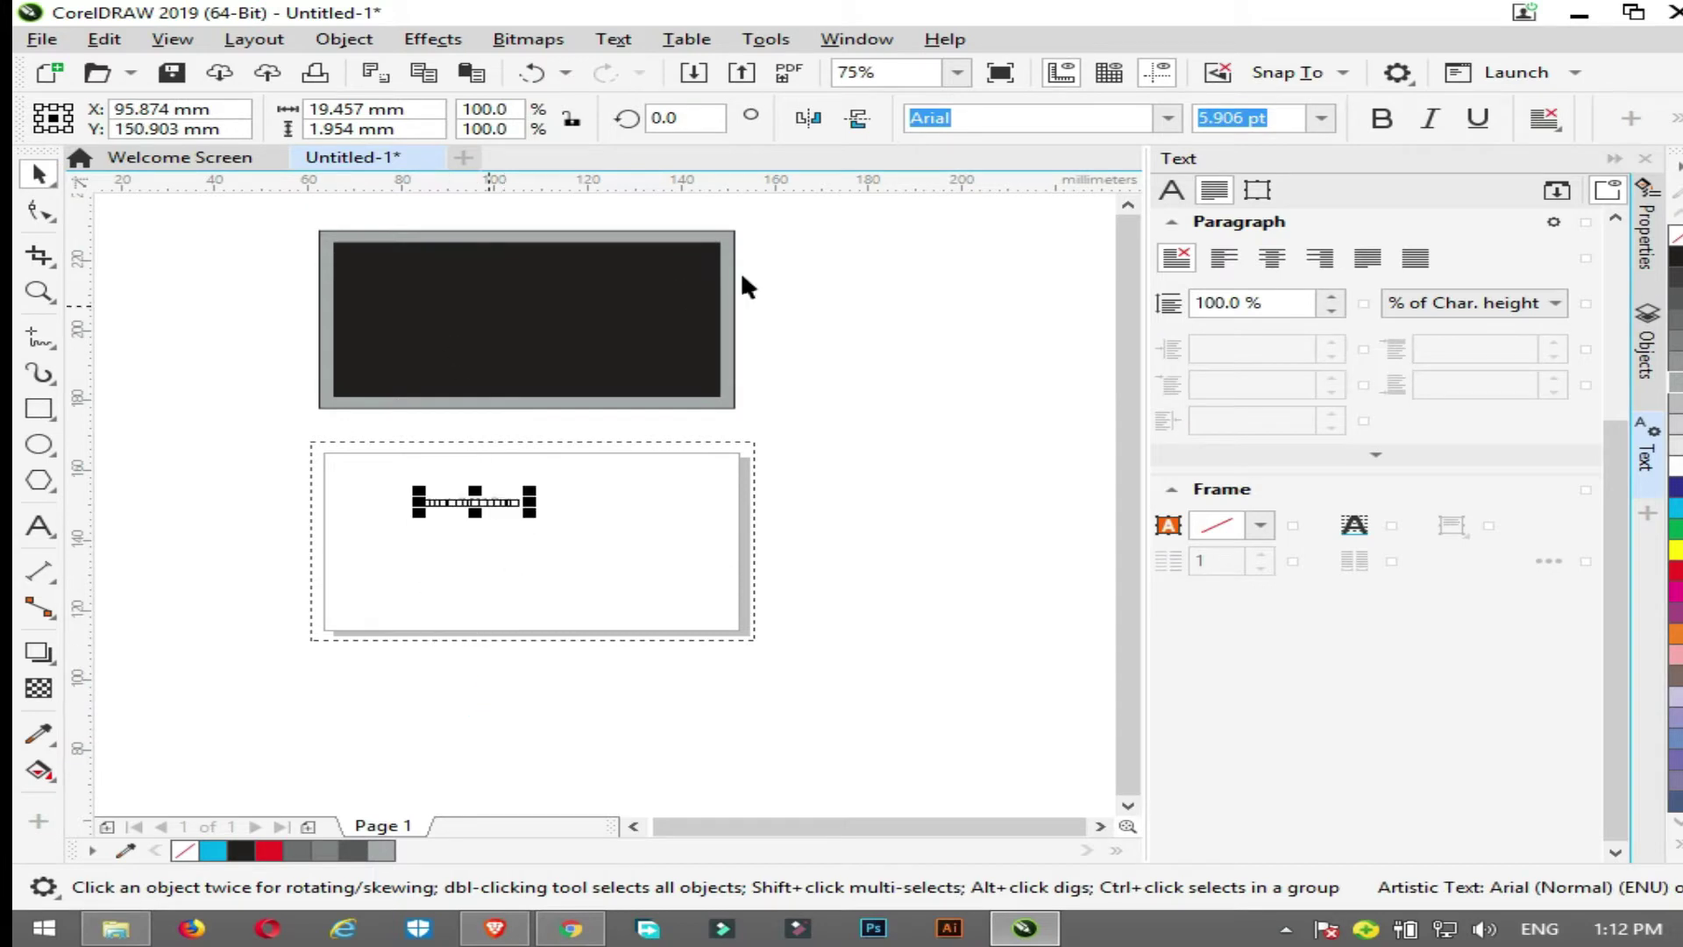
pyautogui.click(1321, 118)
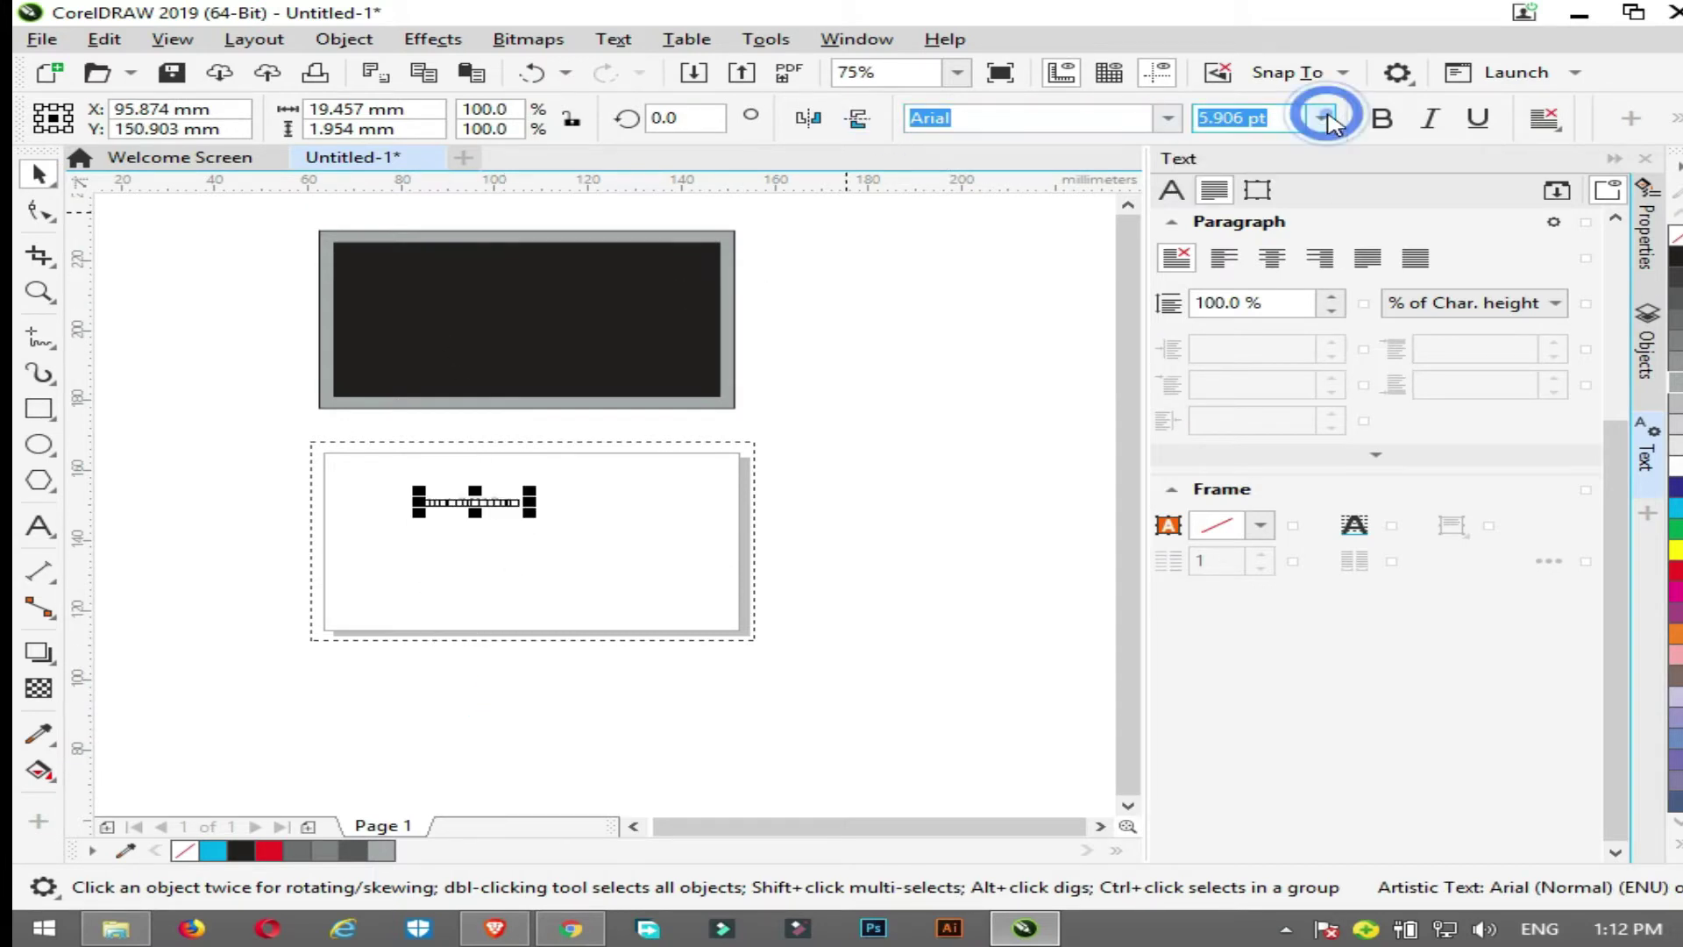
pyautogui.click(1238, 362)
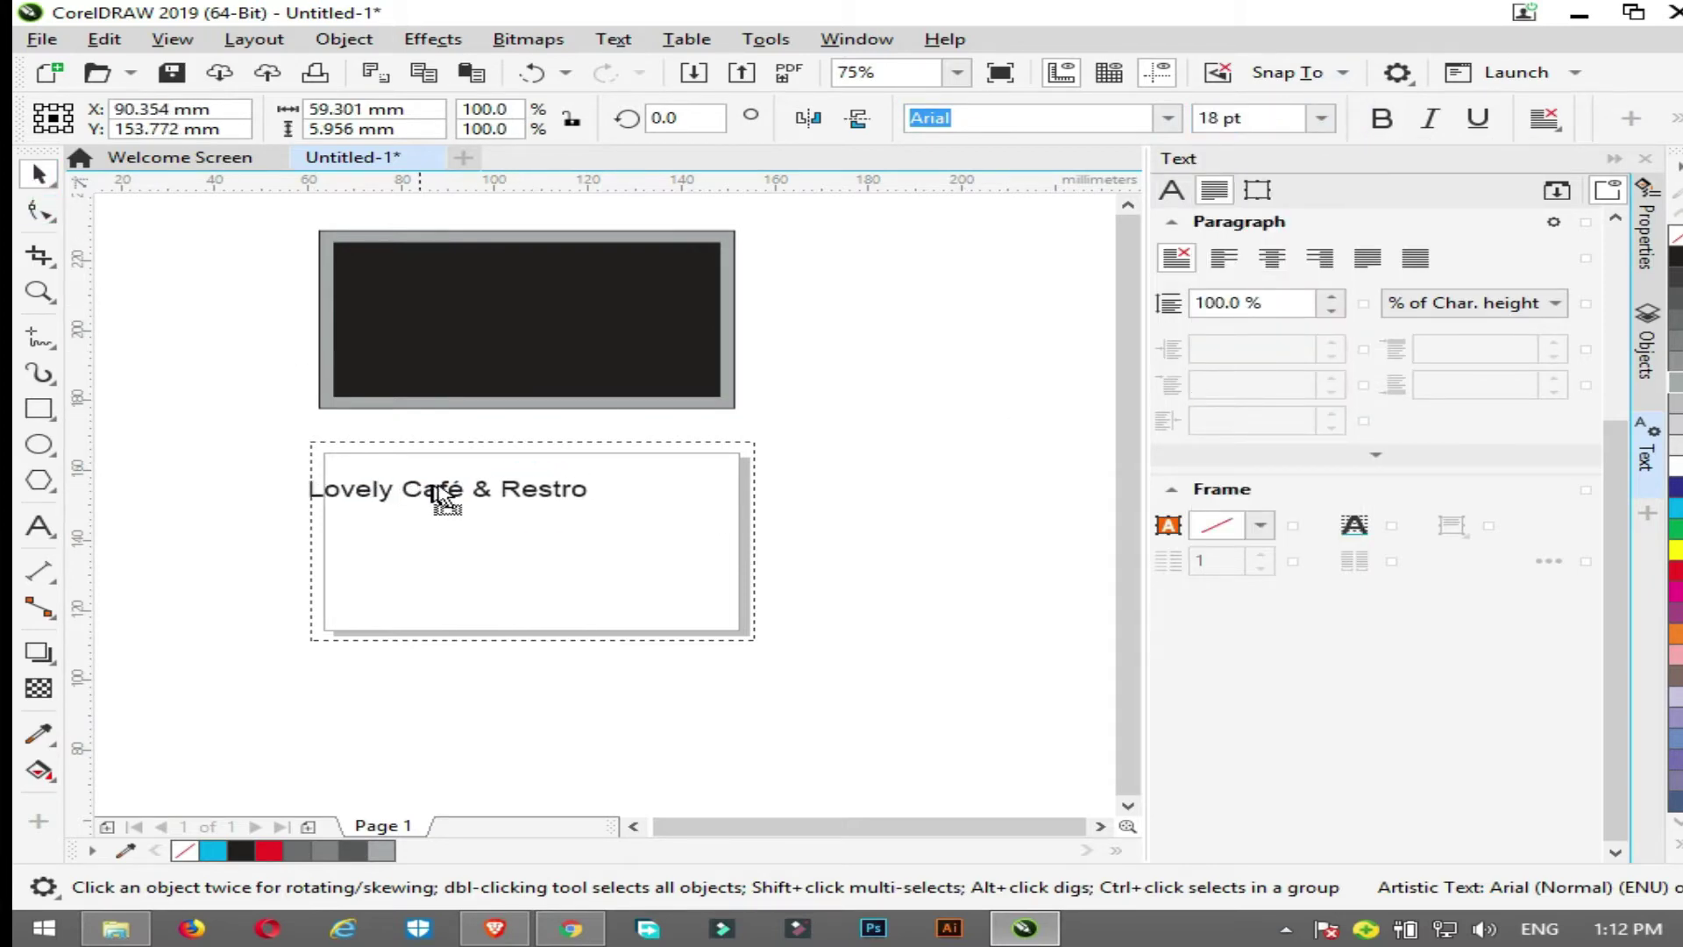
pyautogui.moveTo(430, 488)
pyautogui.mouseDown()
pyautogui.moveTo(449, 489)
pyautogui.moveTo(450, 526)
pyautogui.mouseUp()
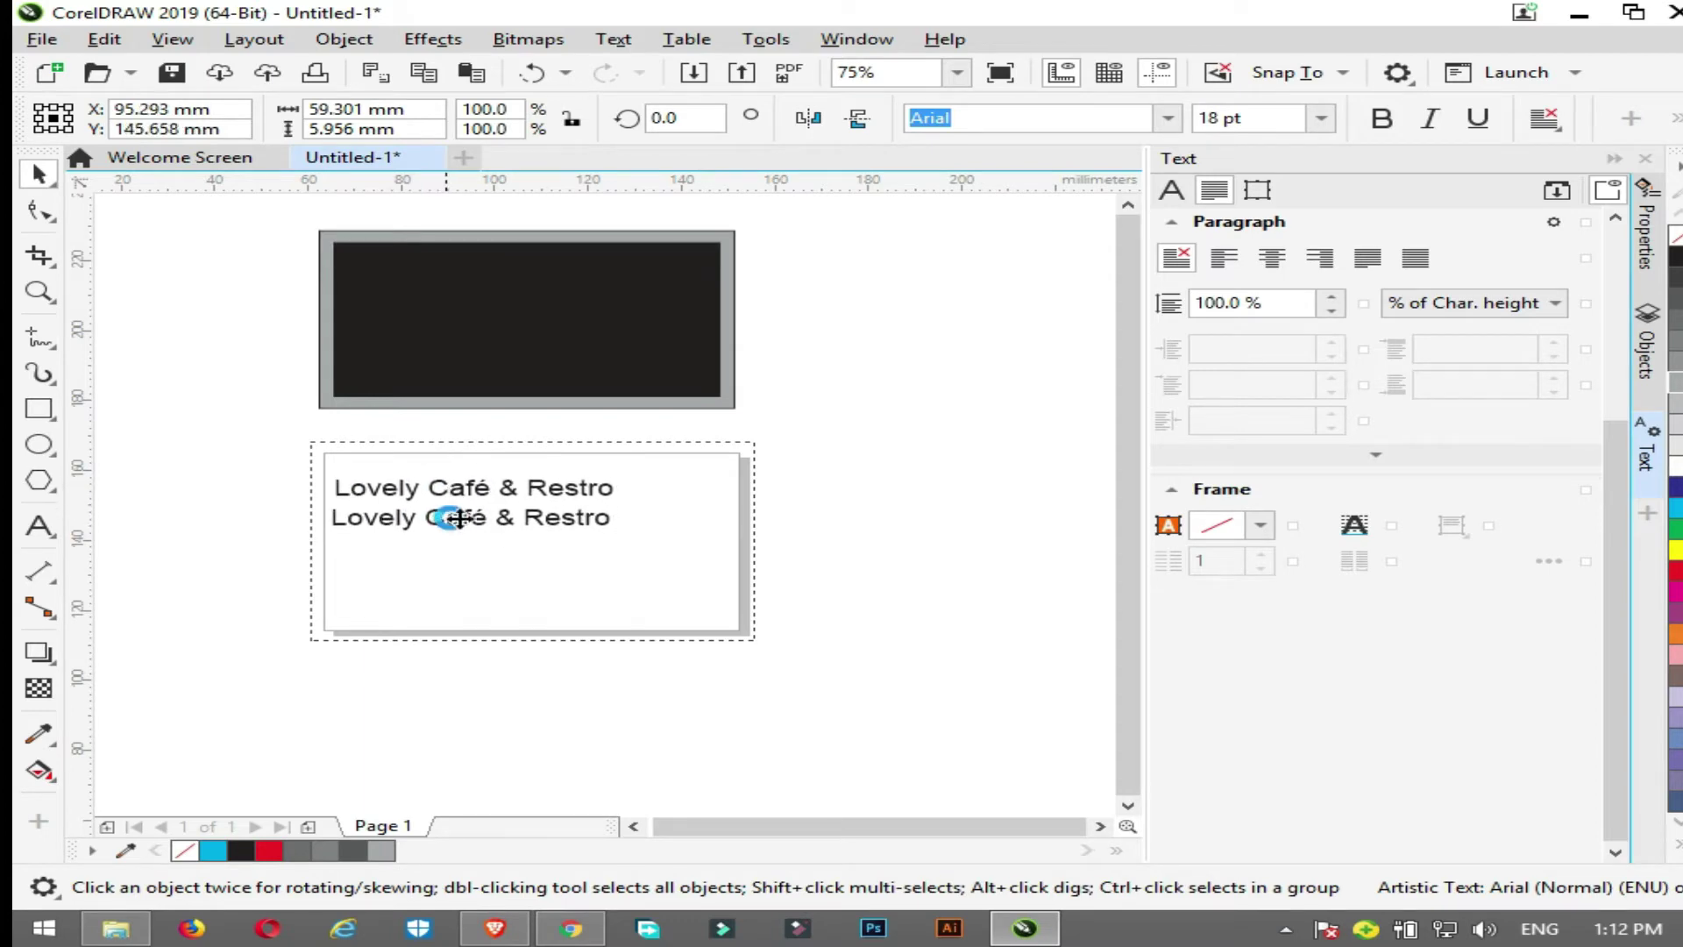
# - Duplicate the café name and change the copy's text to the Itahari-Namuna Chowk address
pyautogui.press('alt')
pyautogui.press('t')
pyautogui.press('Escape')
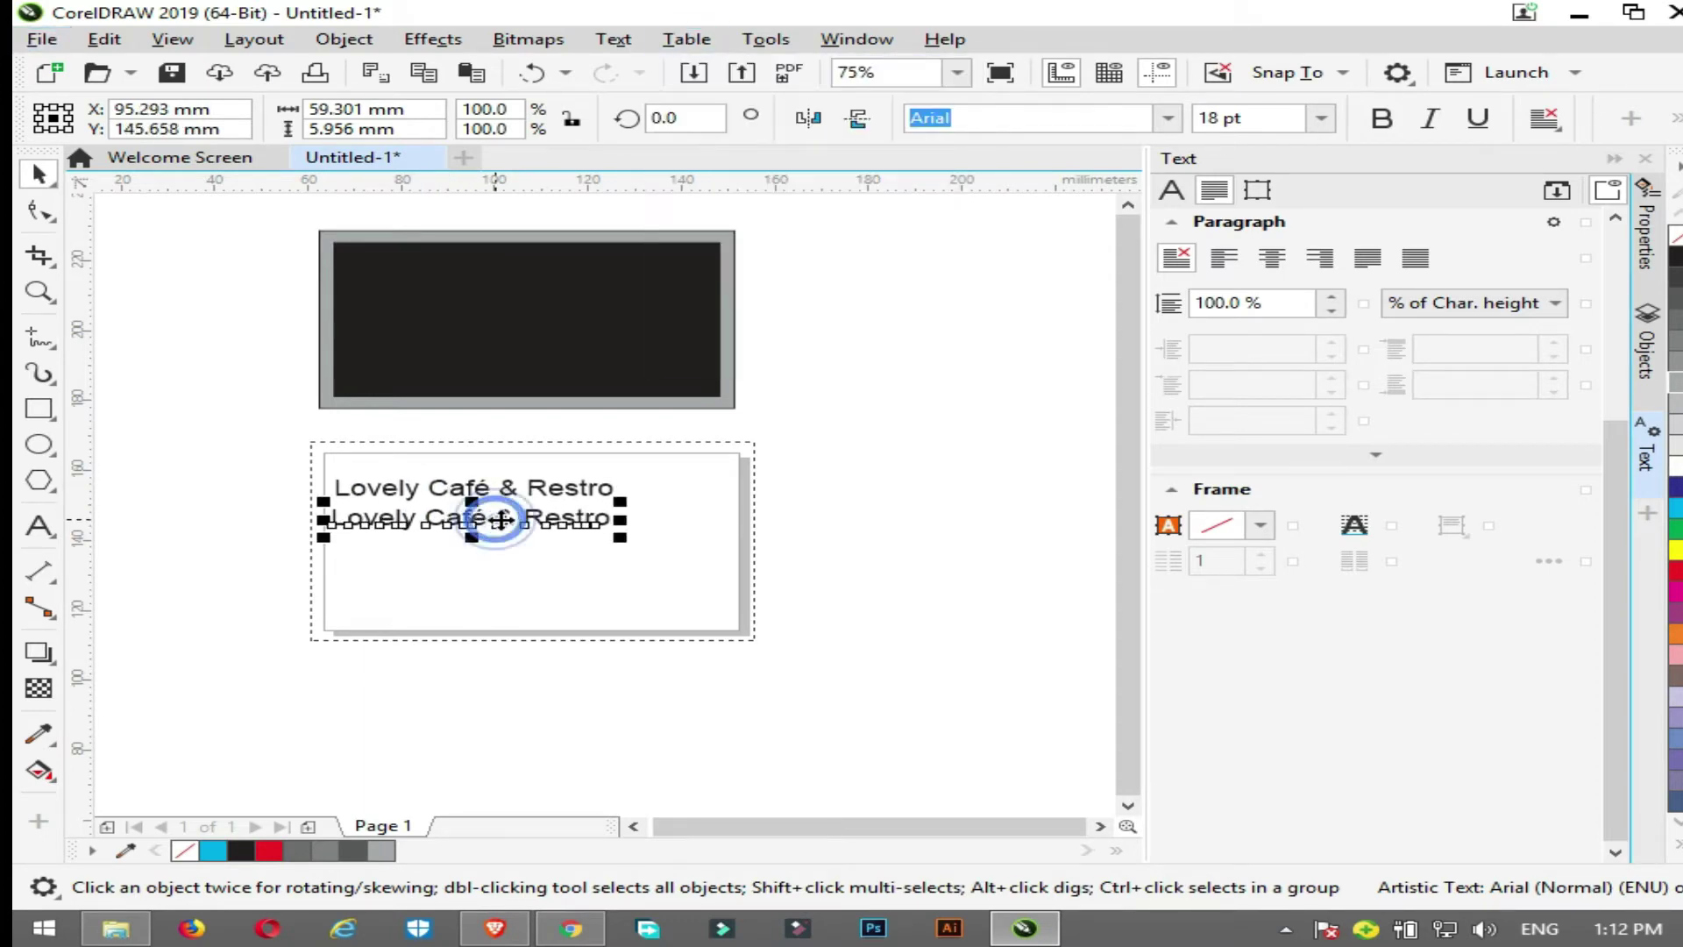
pyautogui.doubleClick(517, 518)
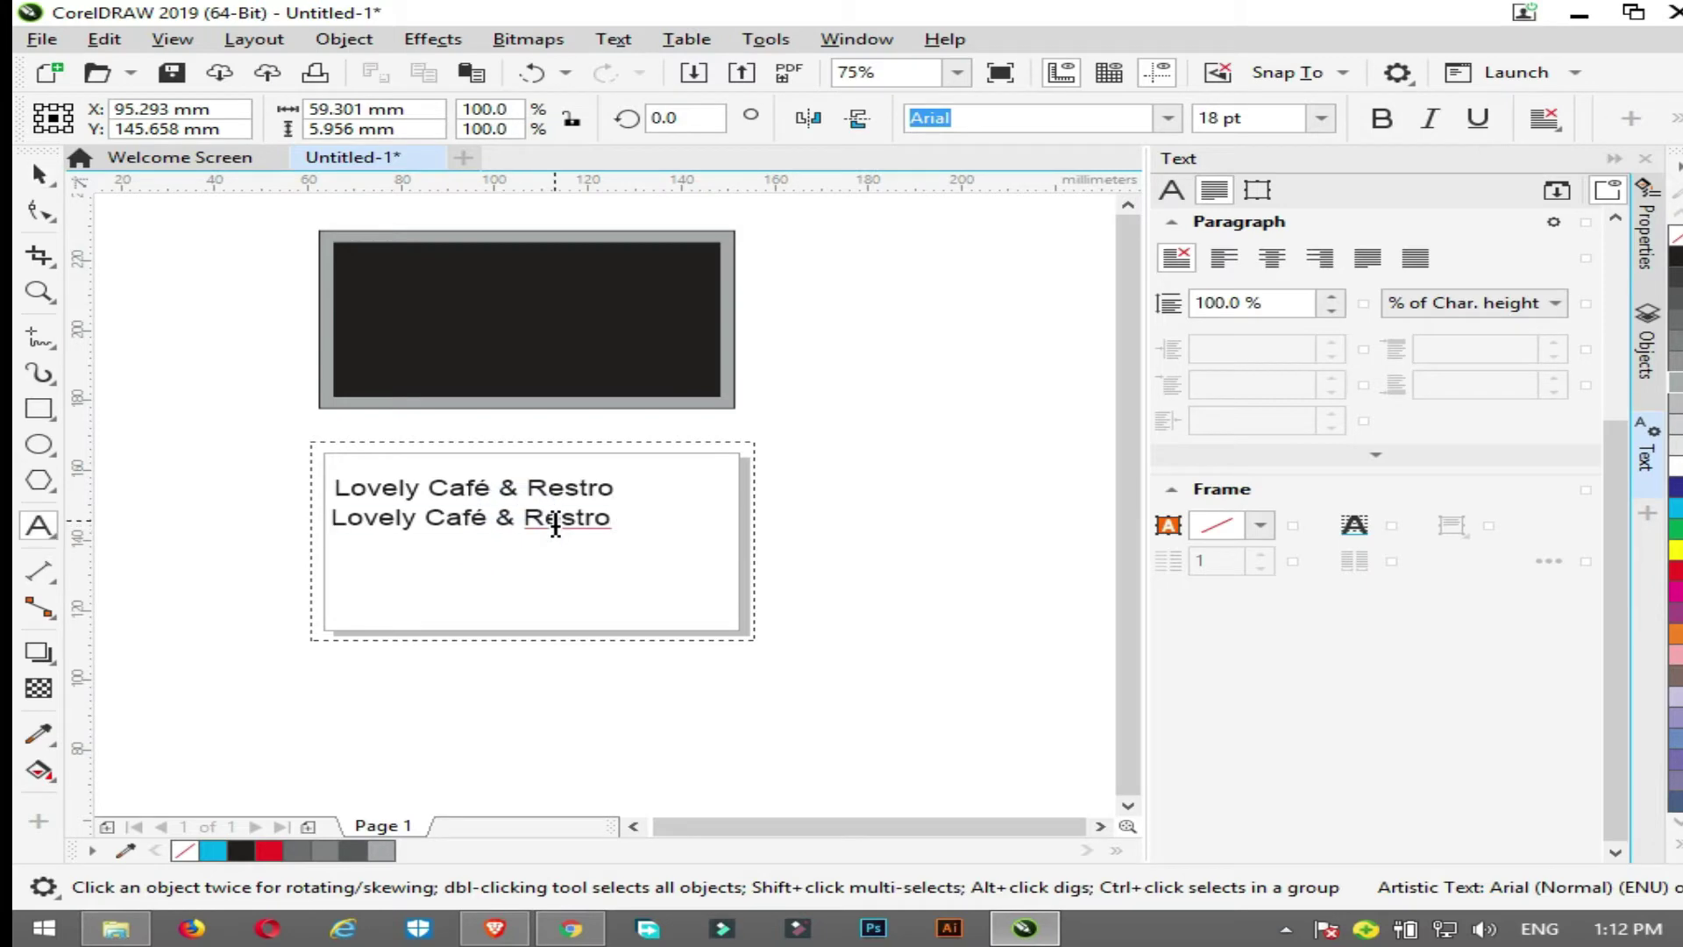
pyautogui.hotkey('ctrl', 'a')
pyautogui.press('Delete')
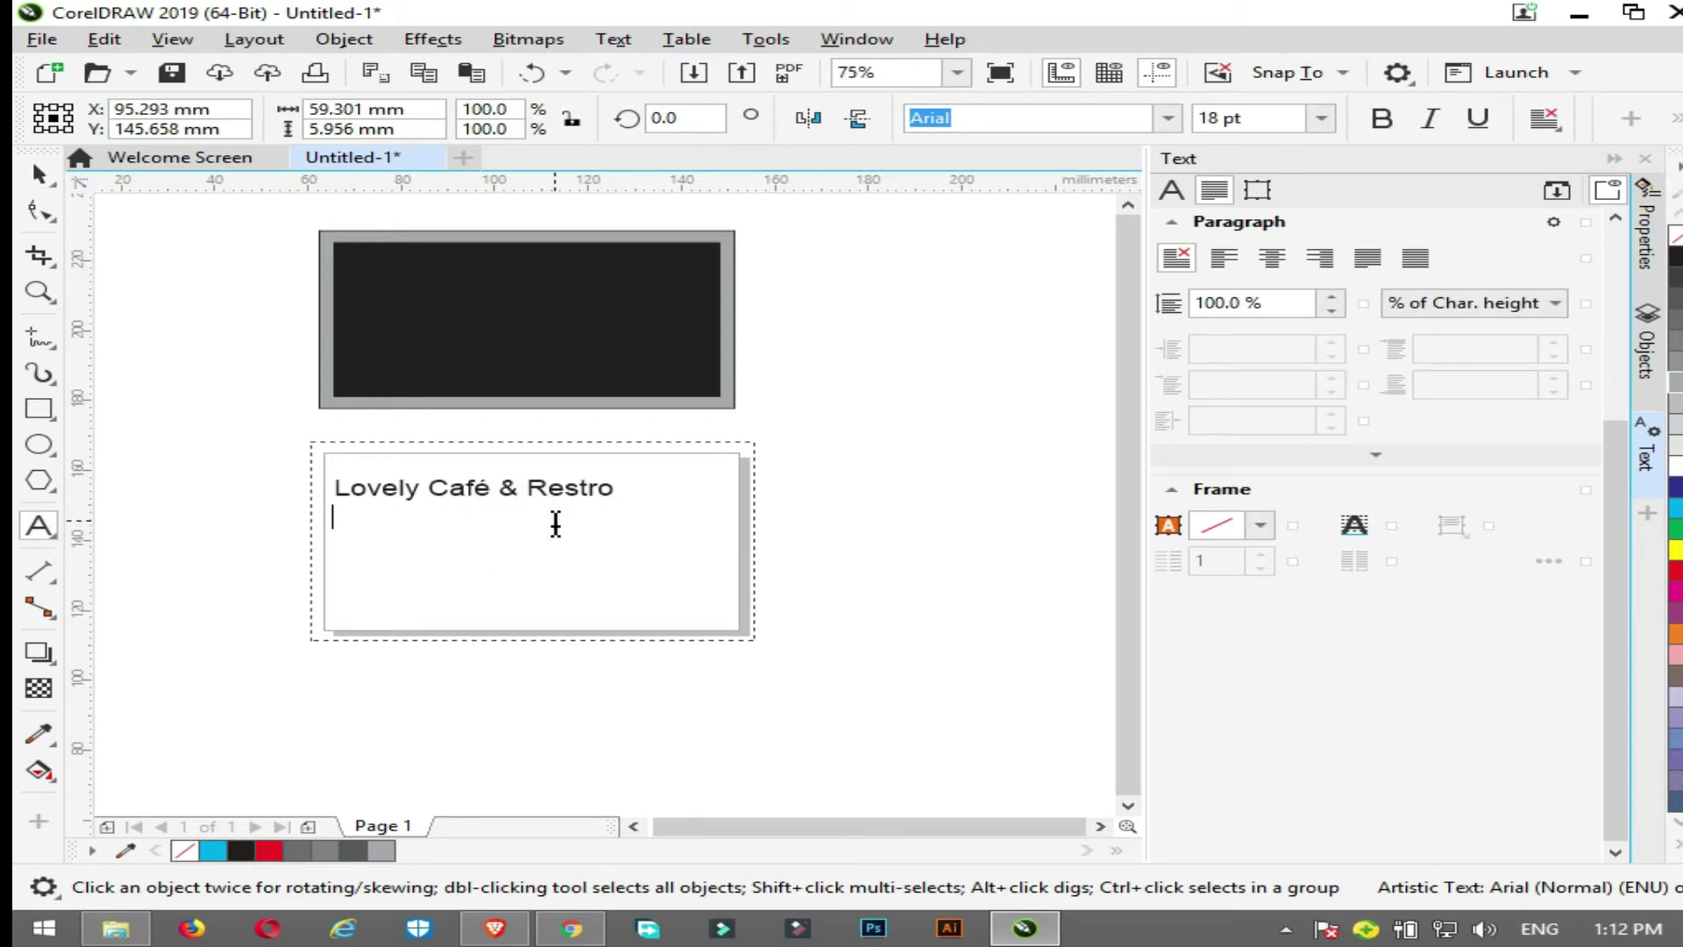
pyautogui.write('Itahari-Namu')
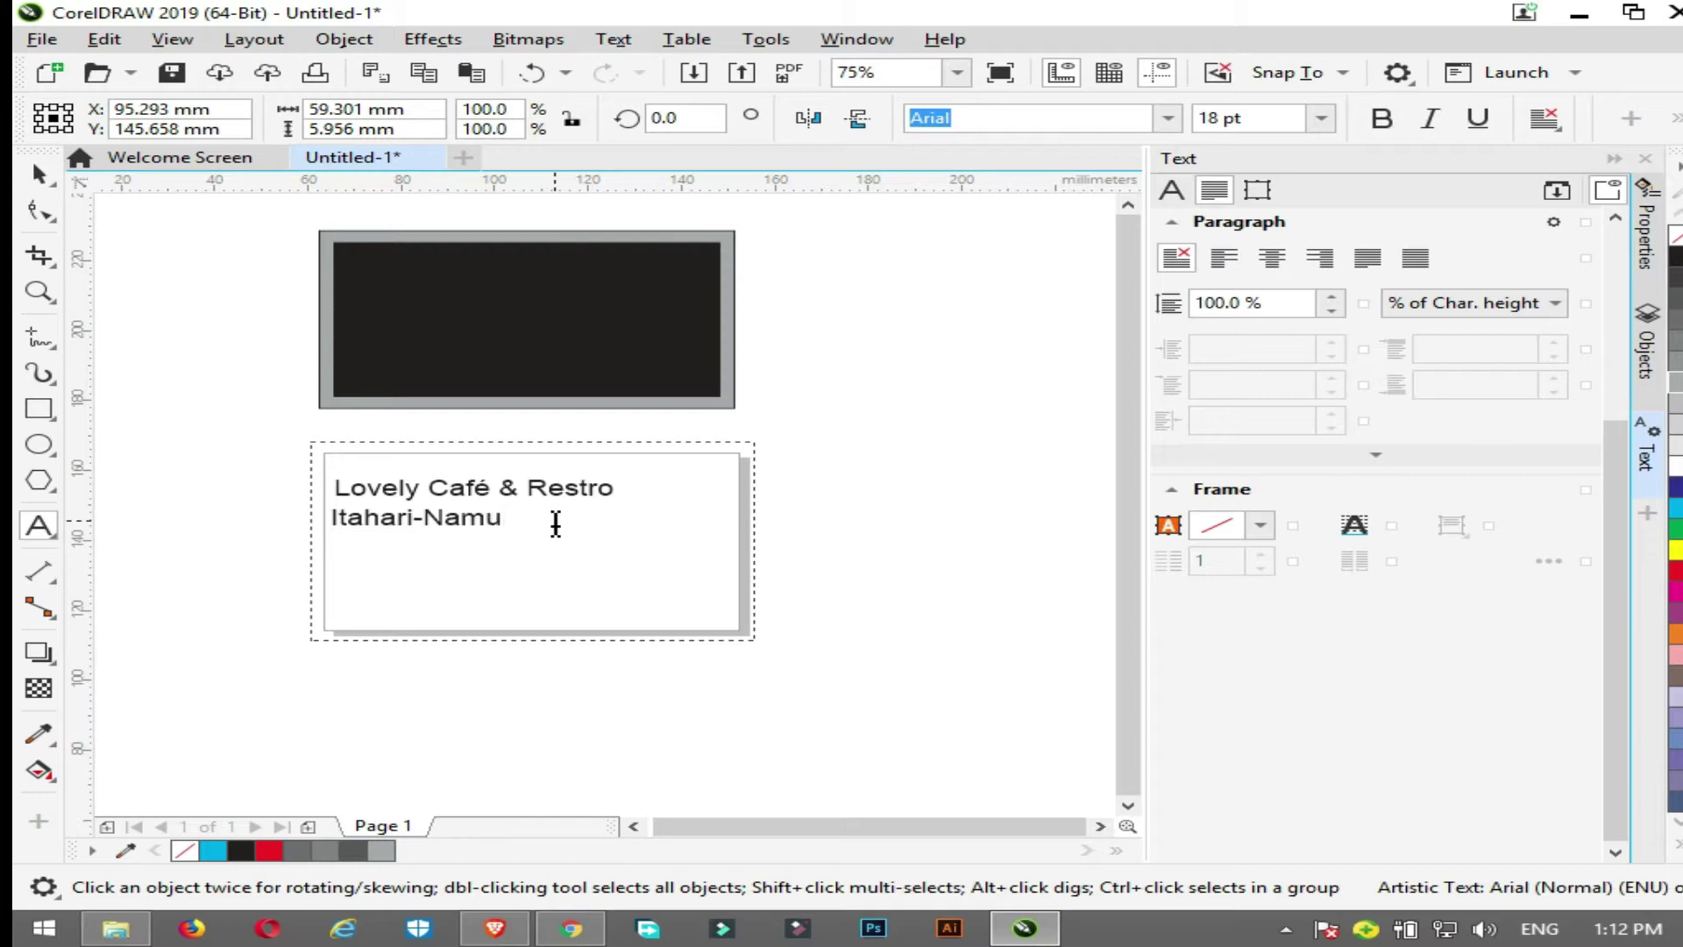
pyautogui.write('na Chowk')
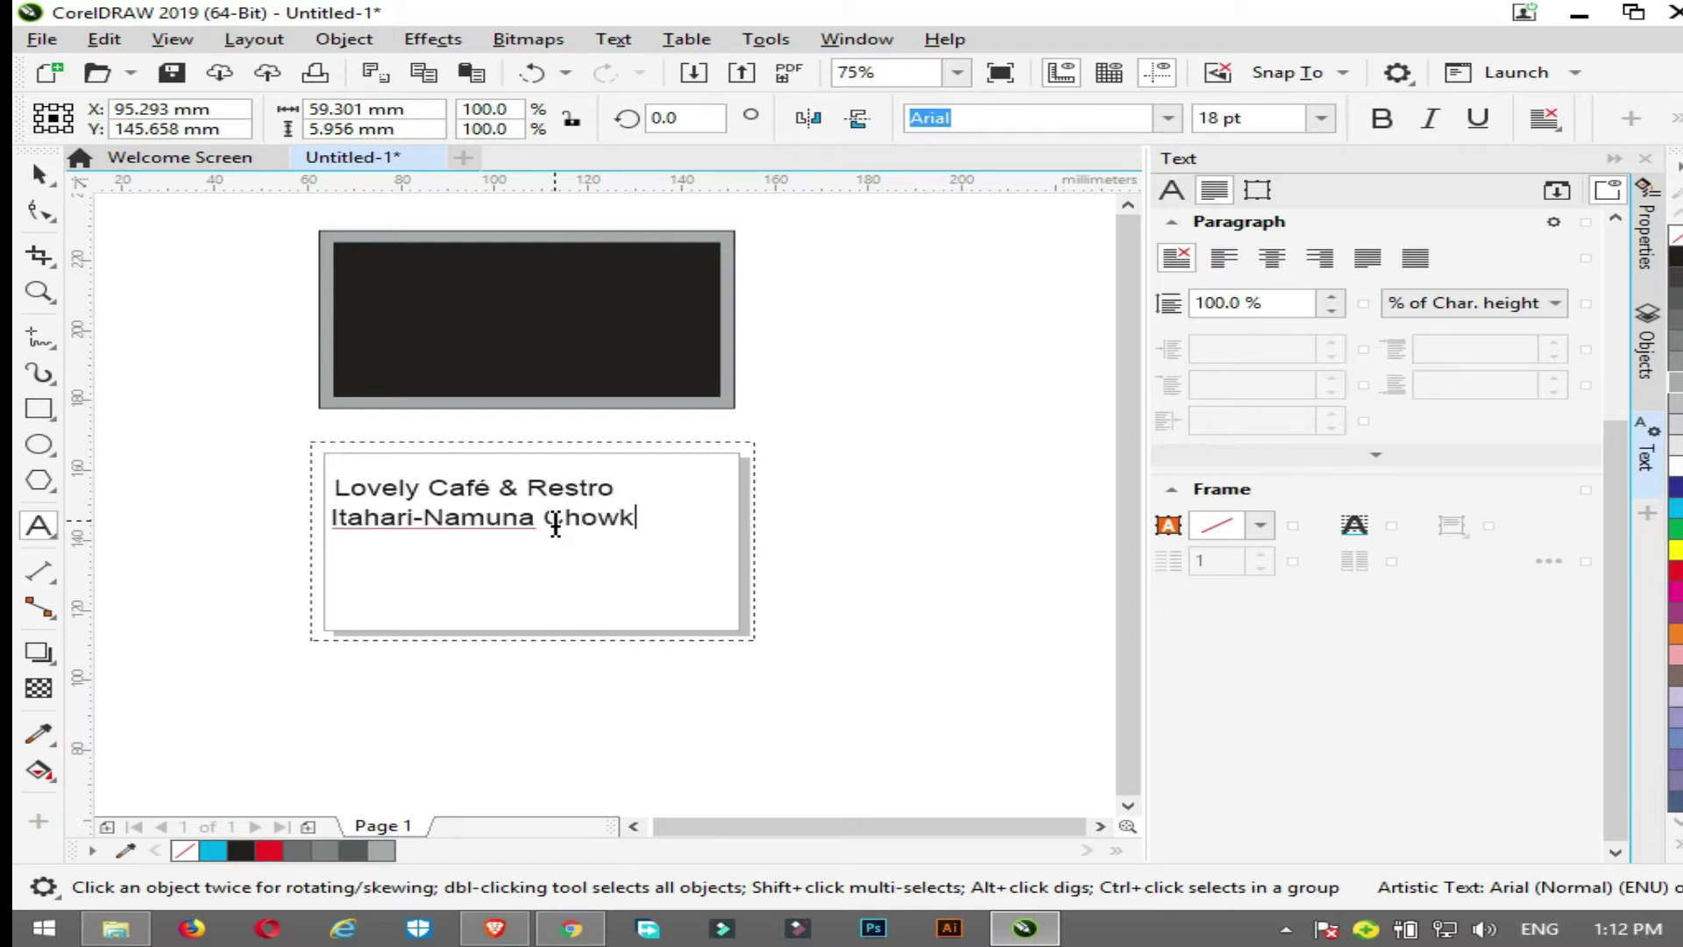
pyautogui.press('Escape')
# - Shrink the address line to about 9 pt under the café name and drop a copy lower
pyautogui.moveTo(648, 500); pyautogui.dragTo(575, 499)
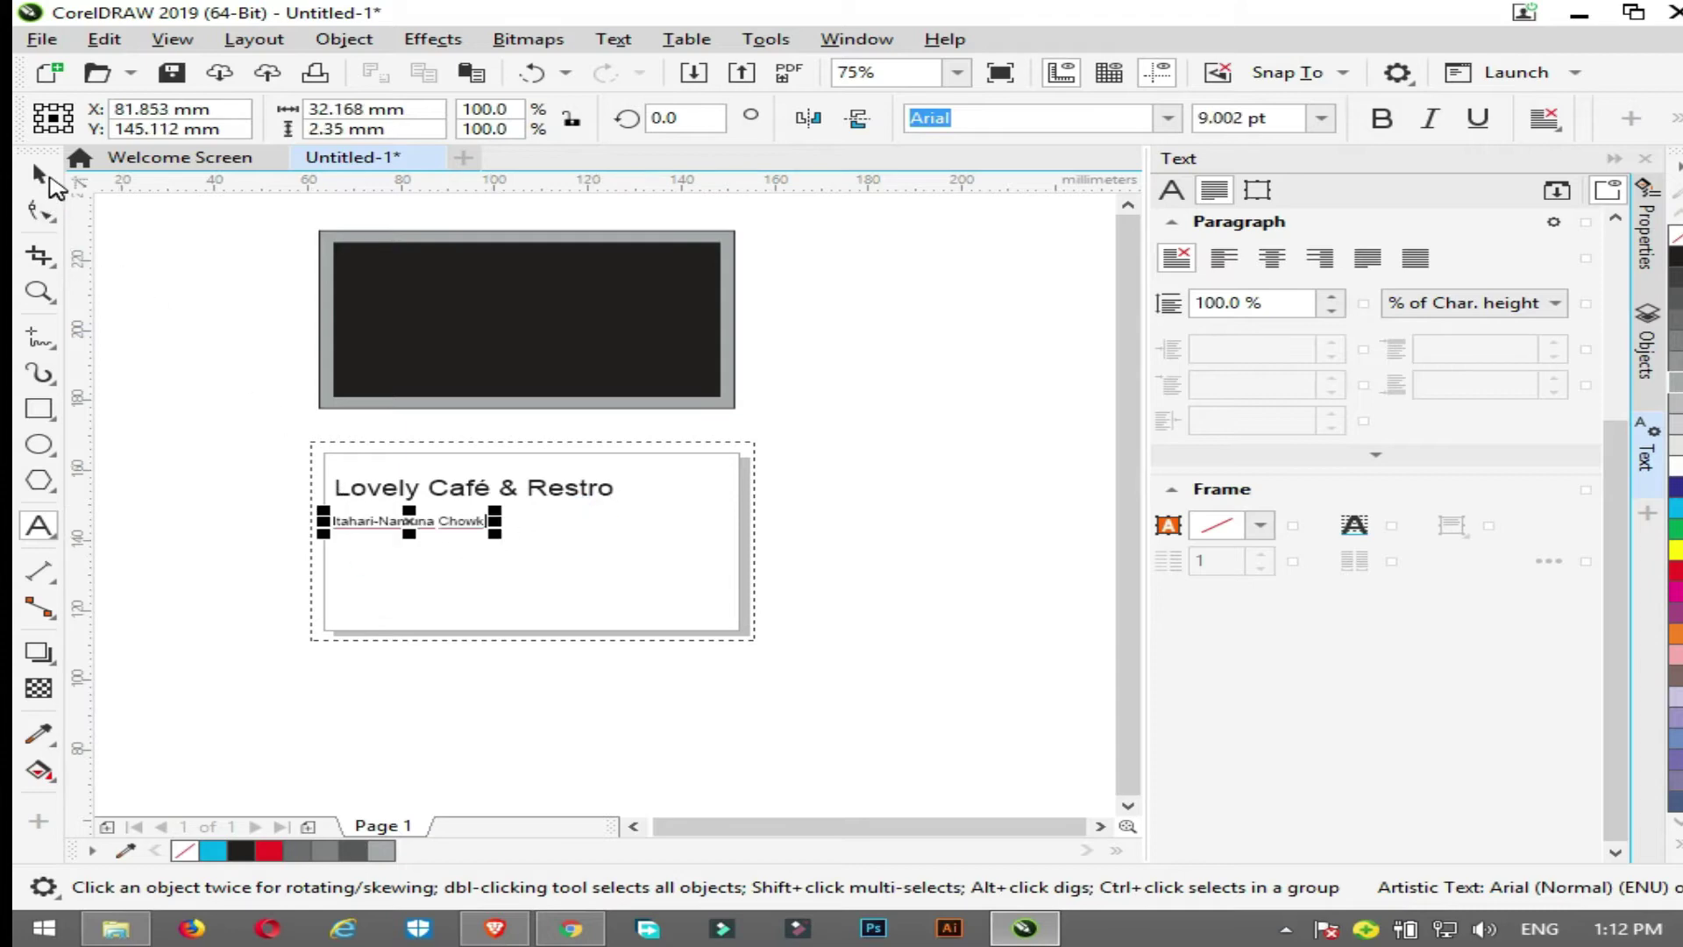
pyautogui.moveTo(464, 530); pyautogui.dragTo(500, 515)
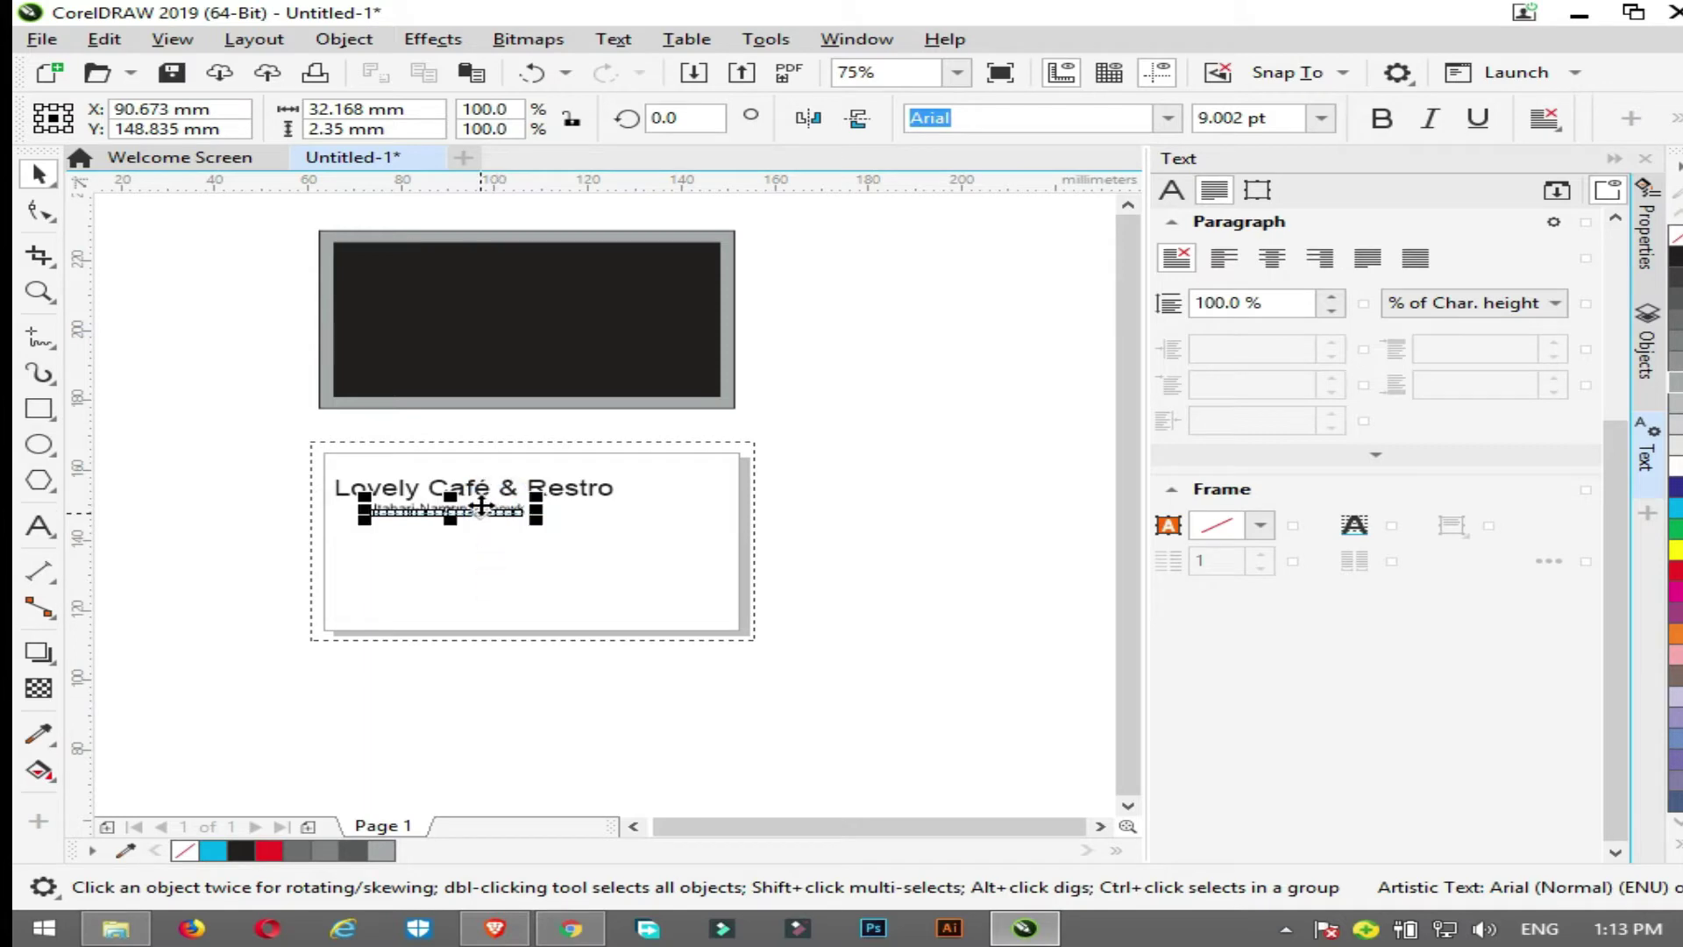
pyautogui.click(478, 523)
pyautogui.click(477, 533)
pyautogui.moveTo(488, 514); pyautogui.dragTo(511, 566)
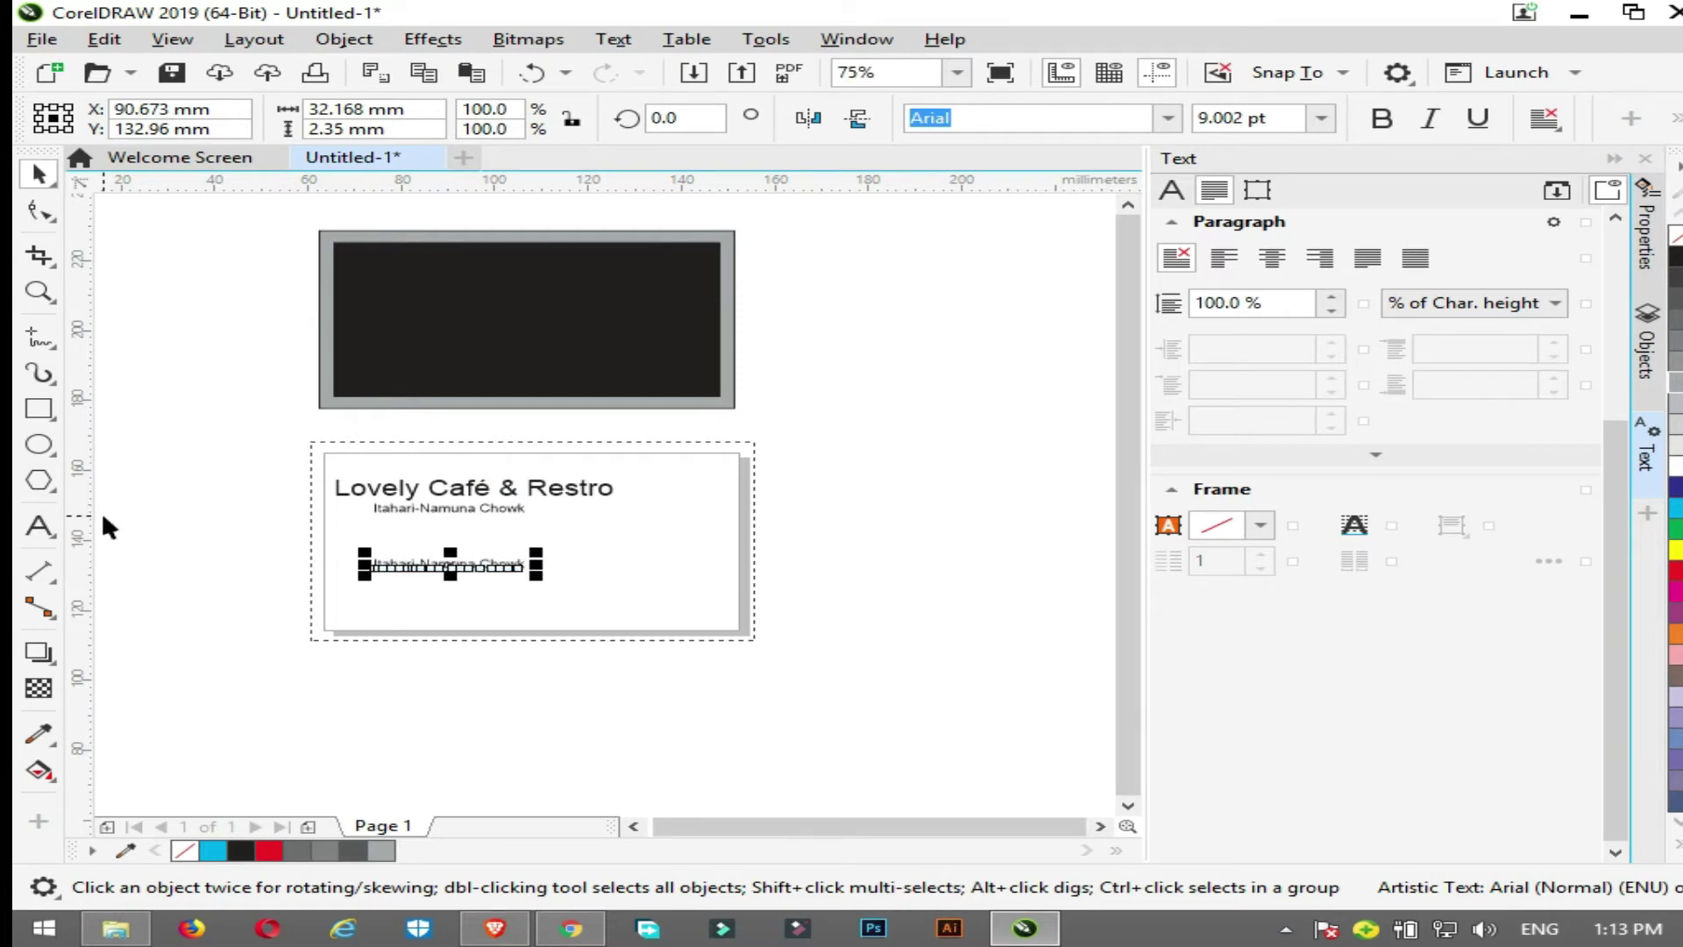
# - Replace the lower address copy's text with a placeholder e-mail address
pyautogui.press('F8')
pyautogui.click(401, 563)
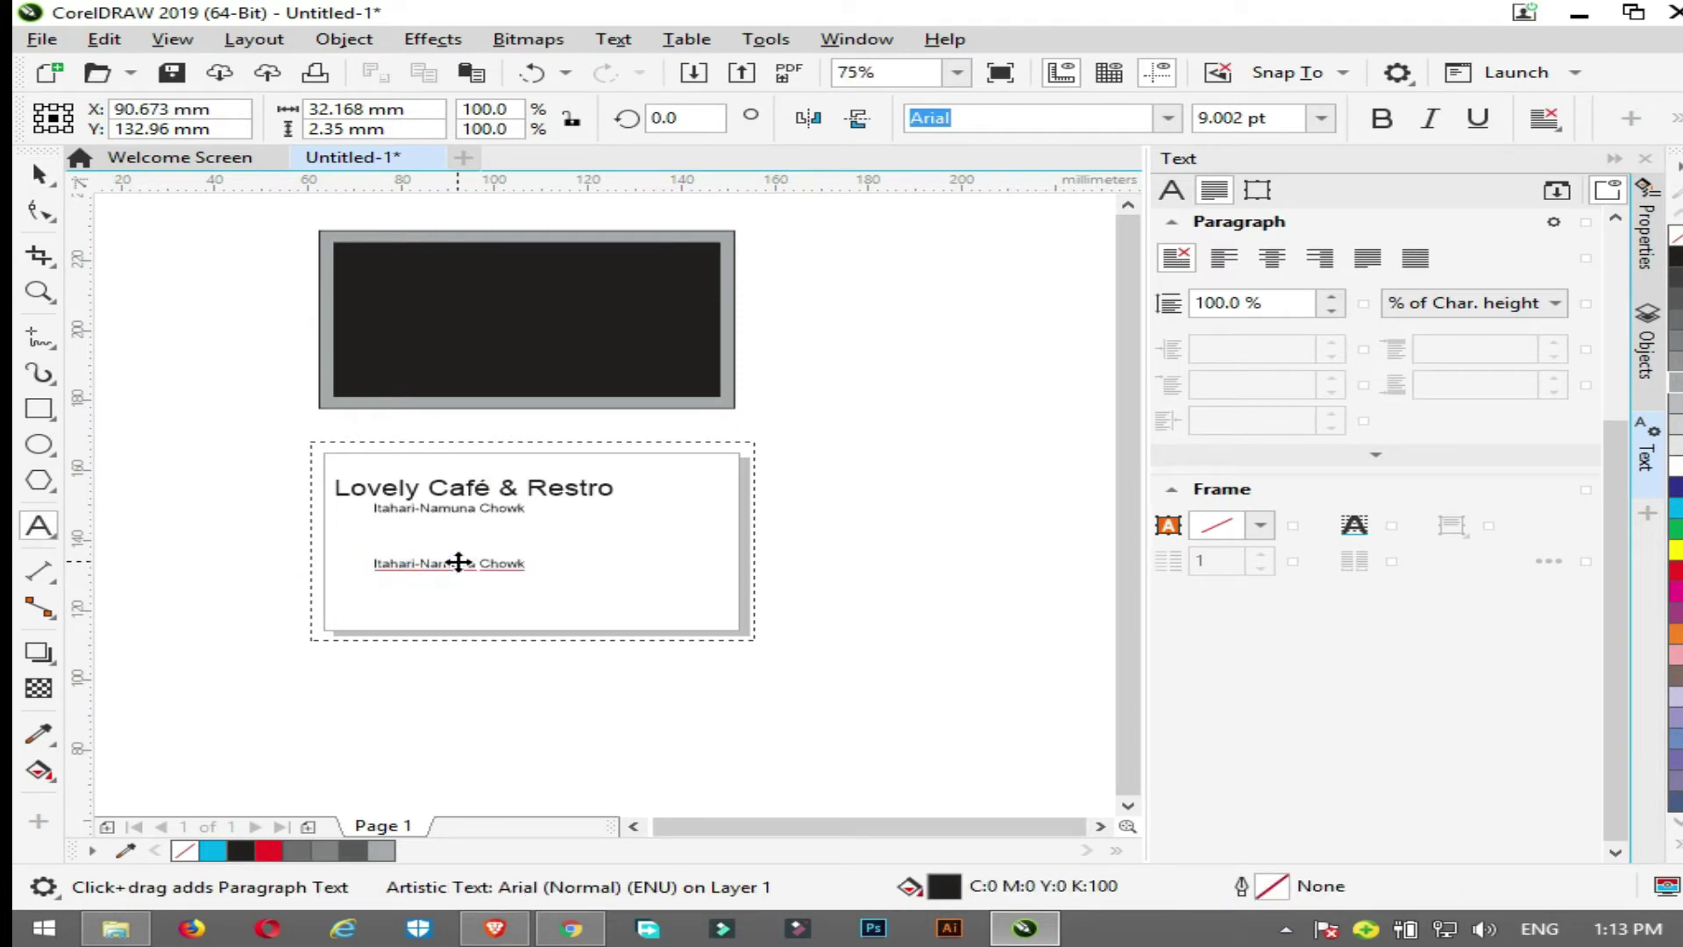
pyautogui.hotkey('ctrl', 'a')
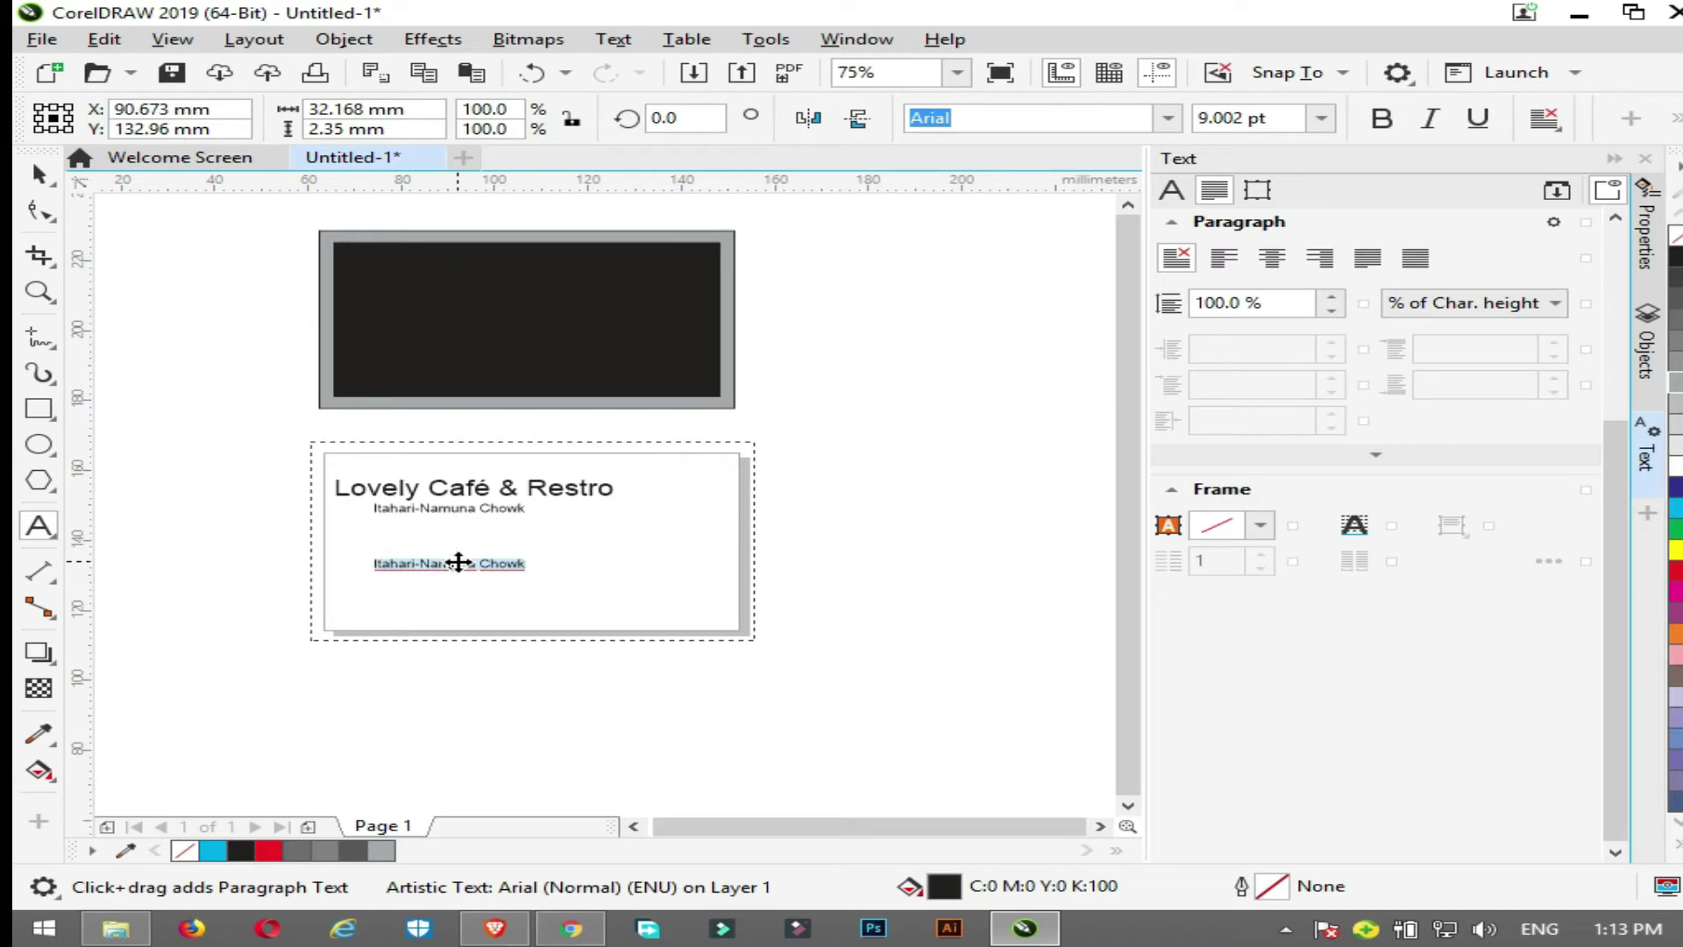
pyautogui.write('yourmail@gmail.com')
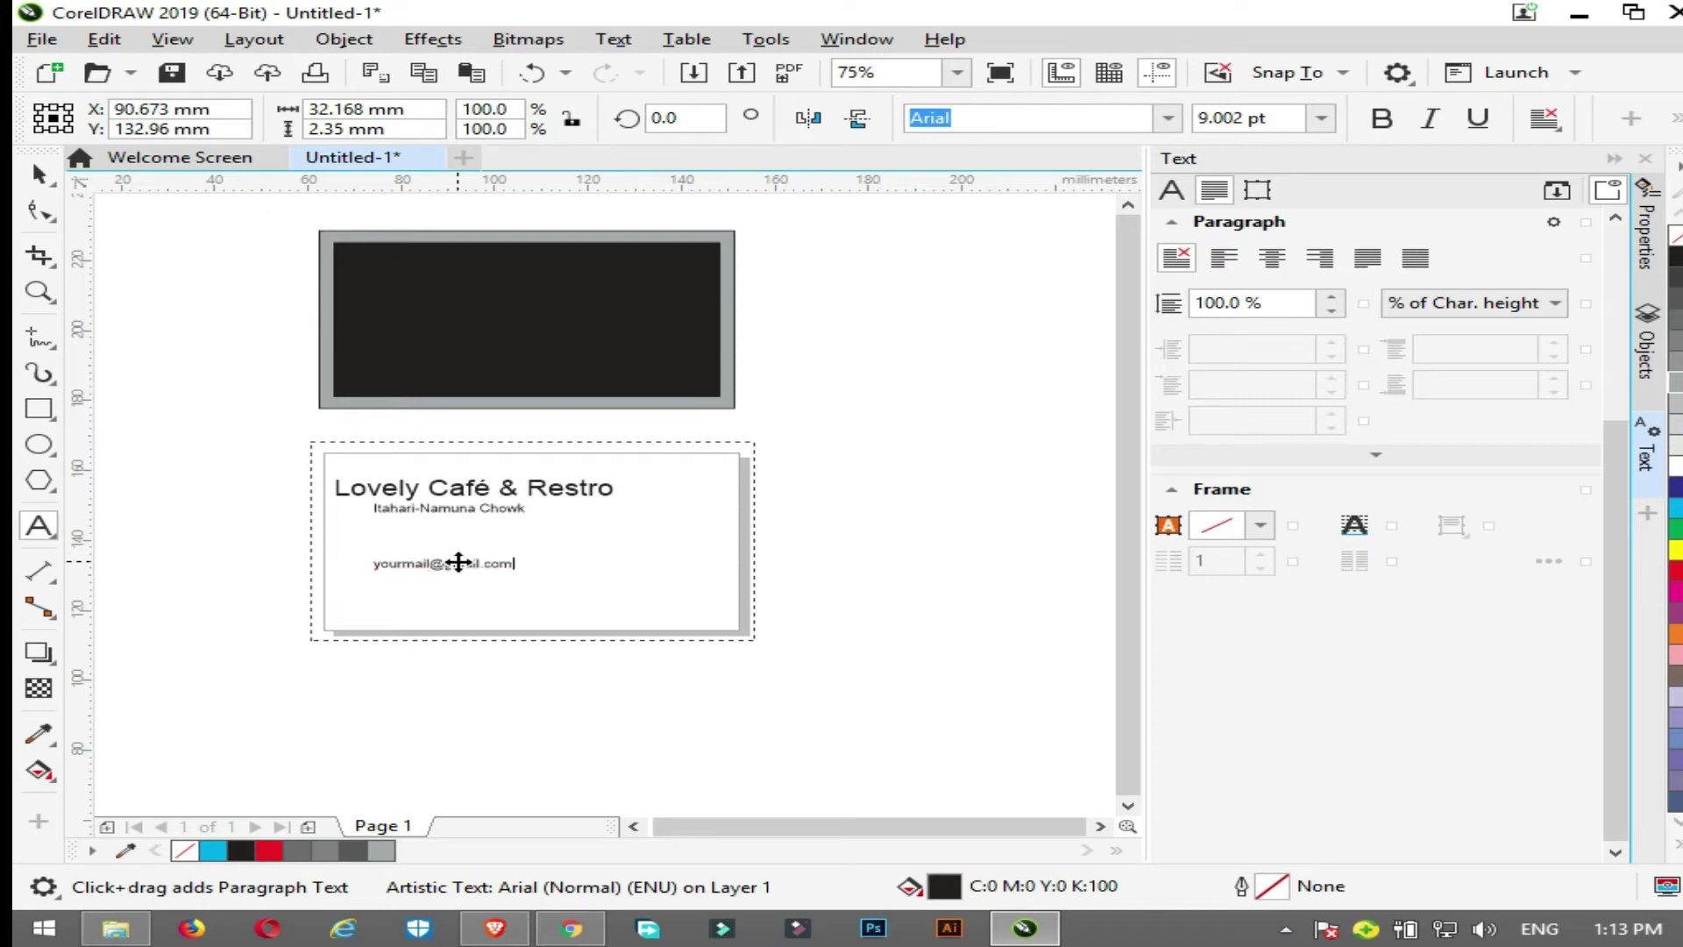
pyautogui.click(457, 563)
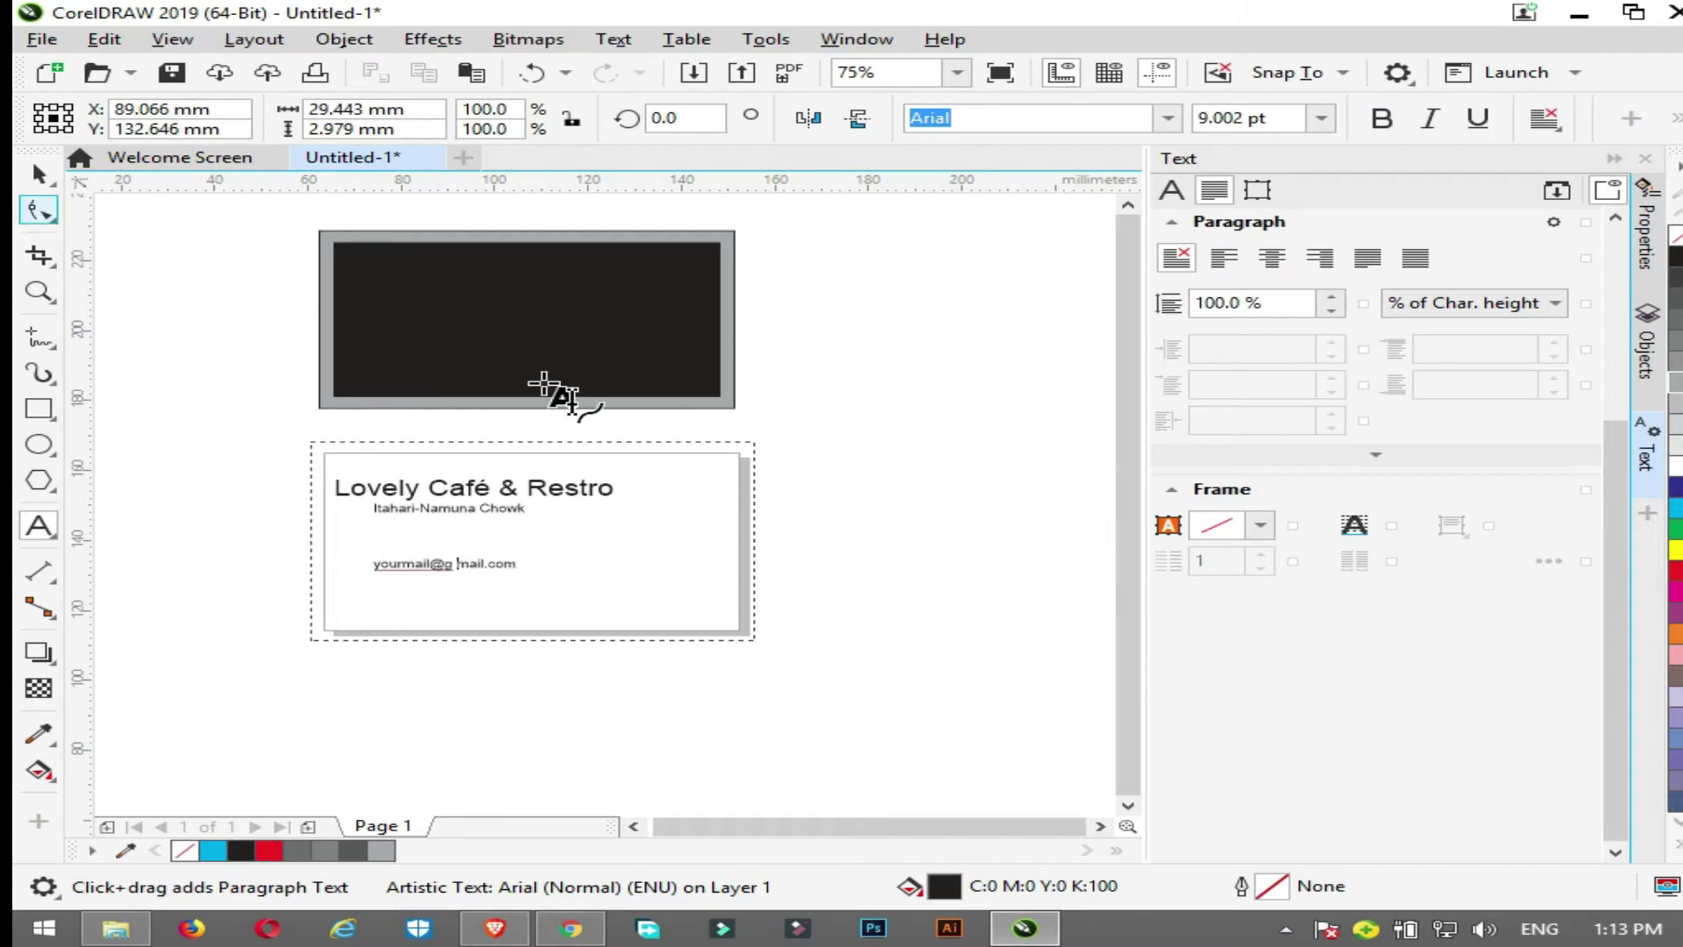
pyautogui.click(372, 558)
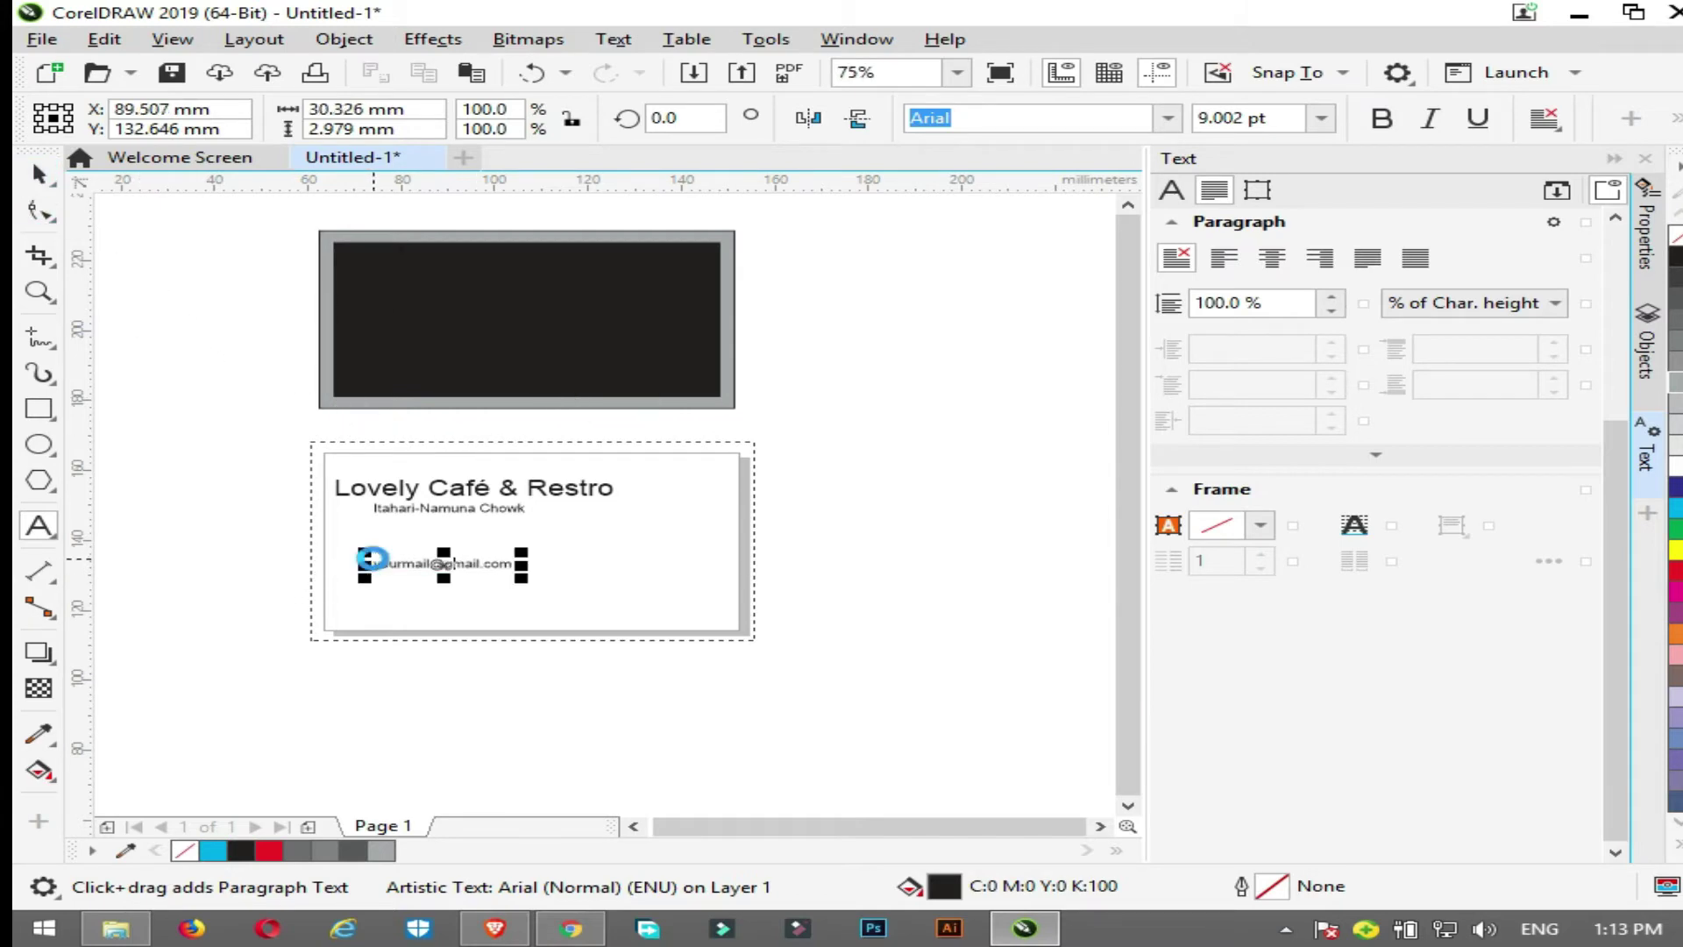
pyautogui.scroll(2, 372, 557)
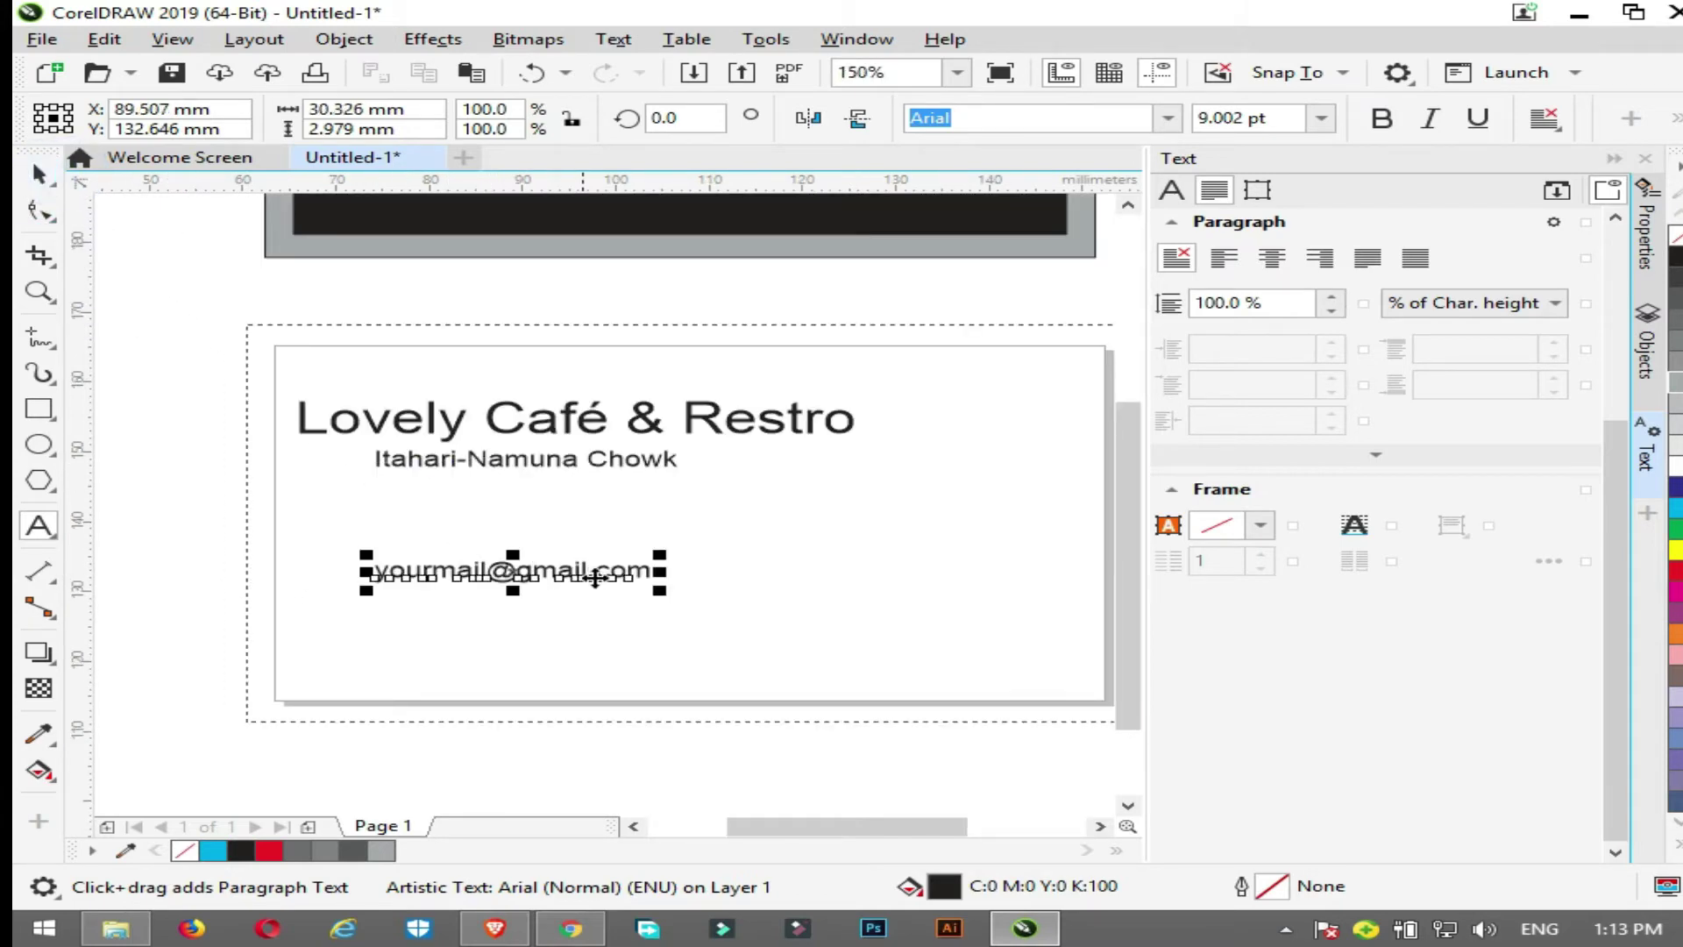
# - Duplicate the e-mail line just below it and change the copy to a placeholder phone number
pyautogui.hotkey('ctrl', 'space')
pyautogui.moveTo(595, 577); pyautogui.dragTo(578, 606)
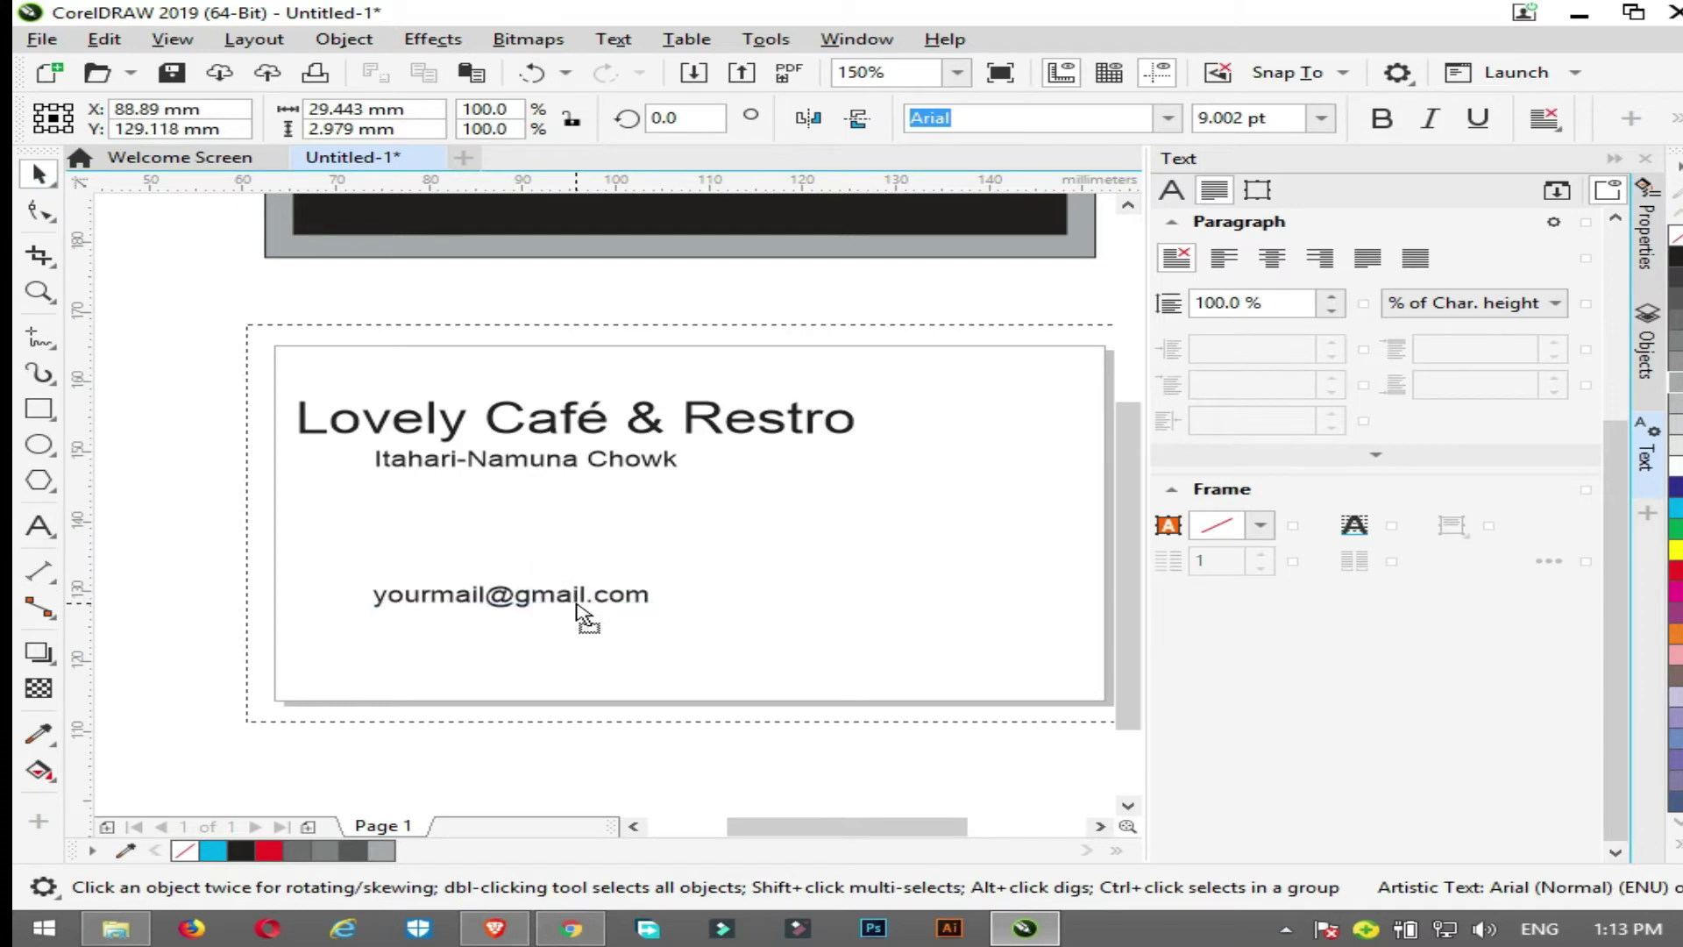
pyautogui.rightClick(578, 606)
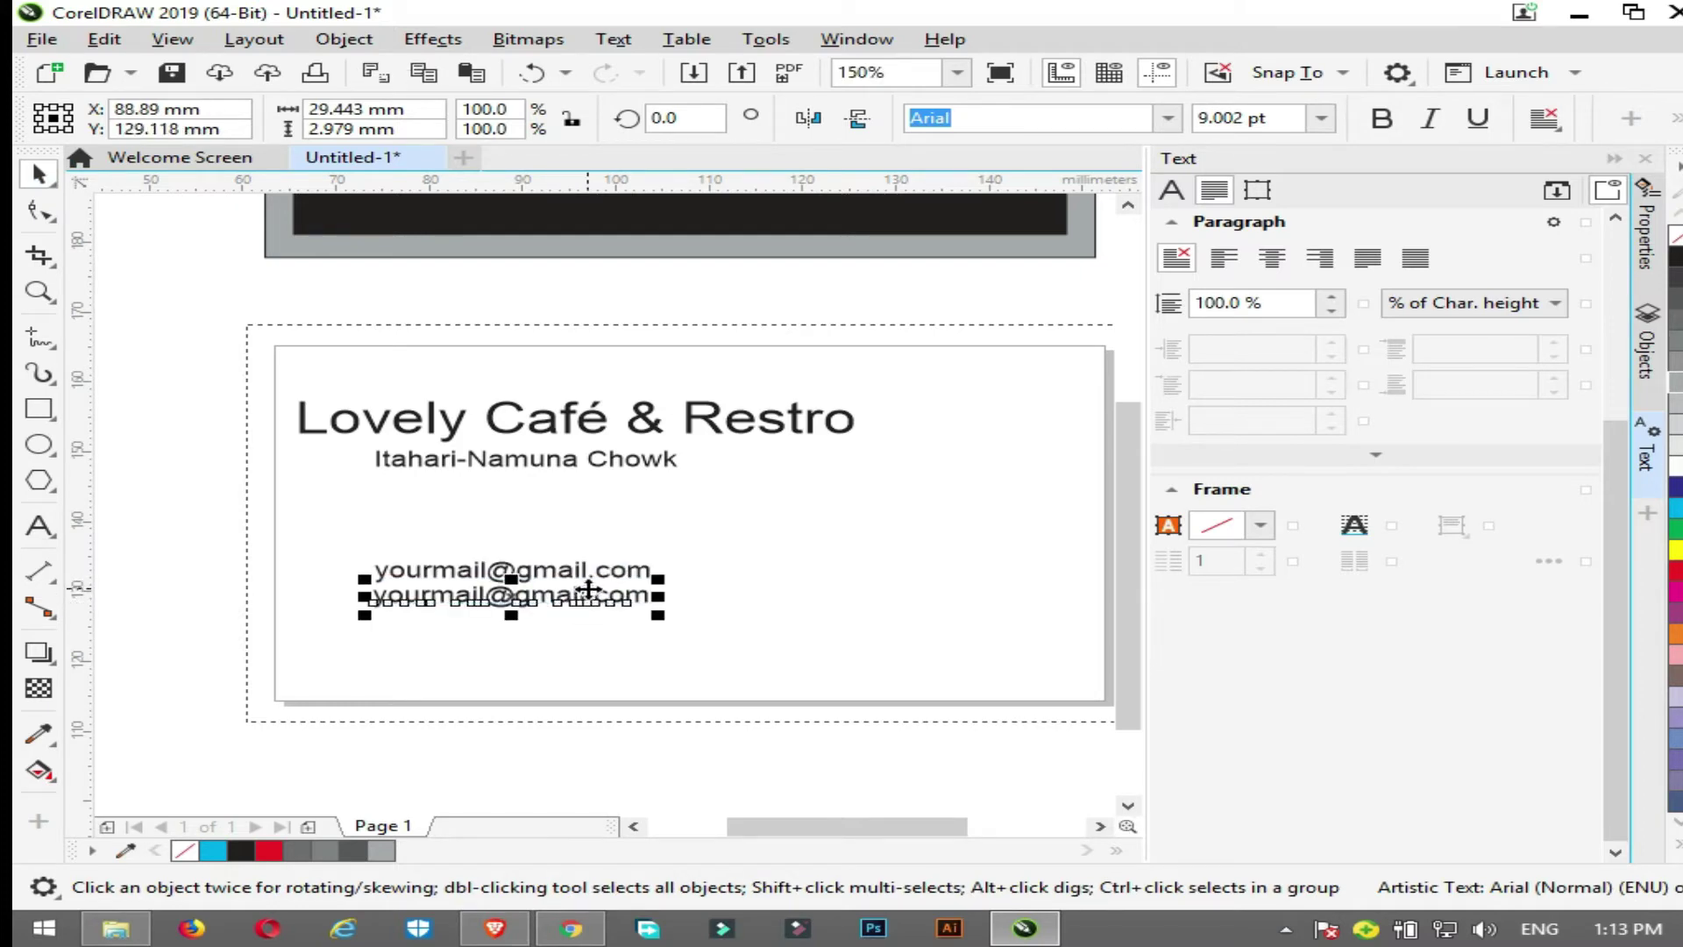
pyautogui.doubleClick(600, 603)
pyautogui.hotkey('ctrl', 'a')
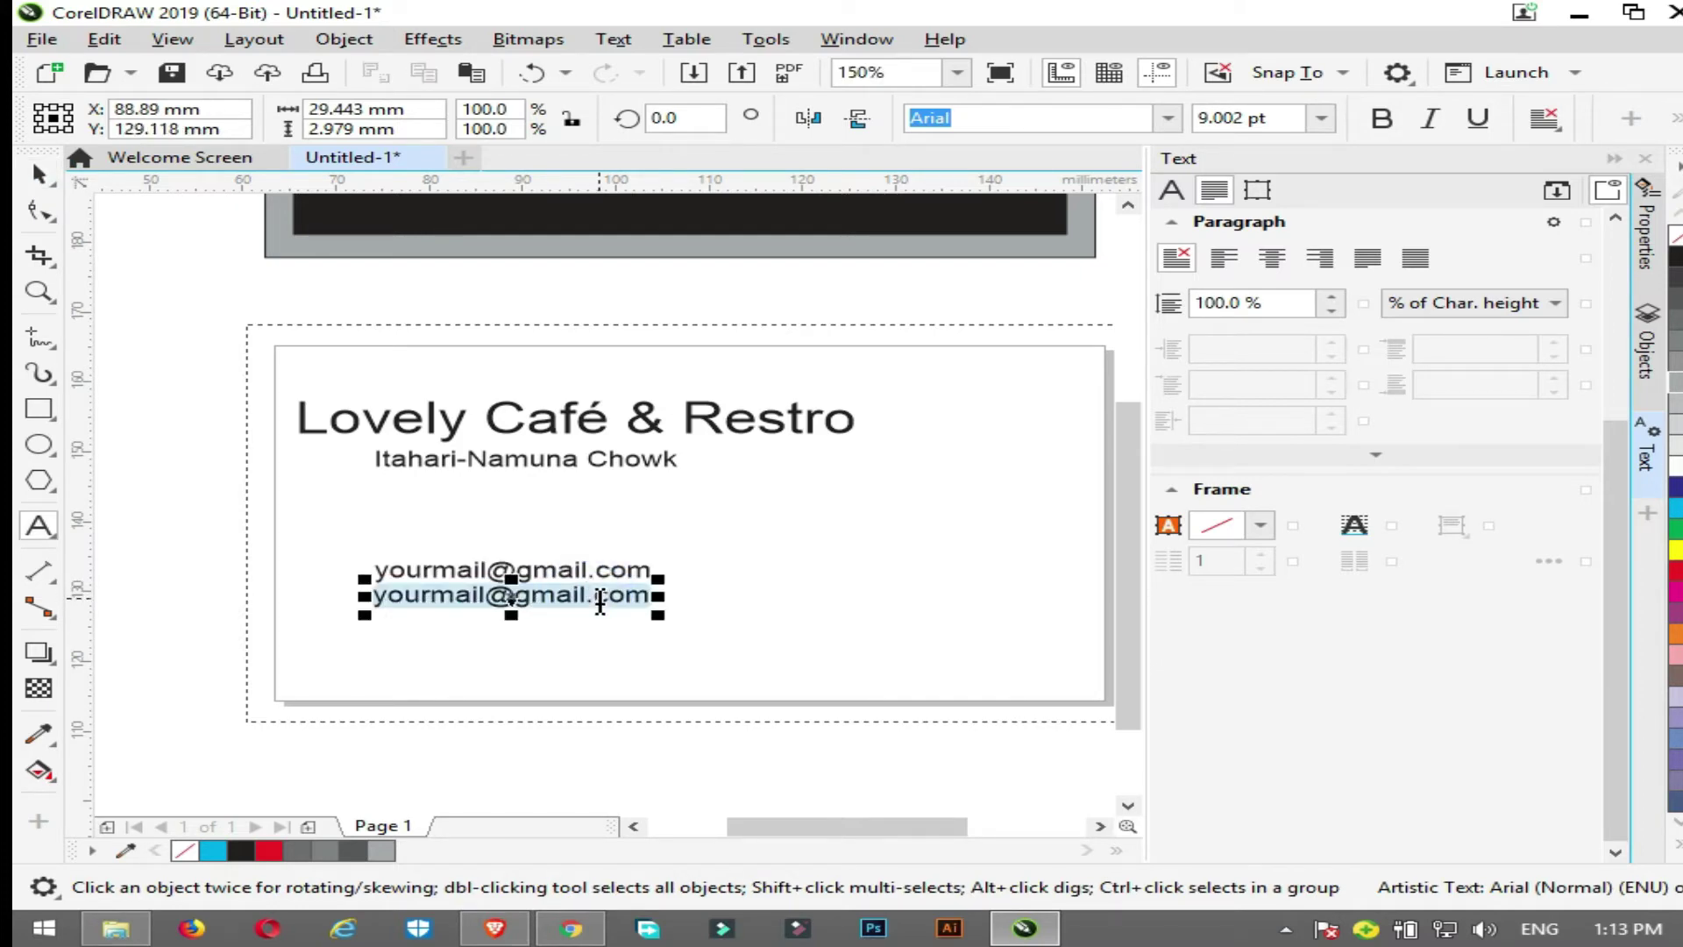
pyautogui.write('con')
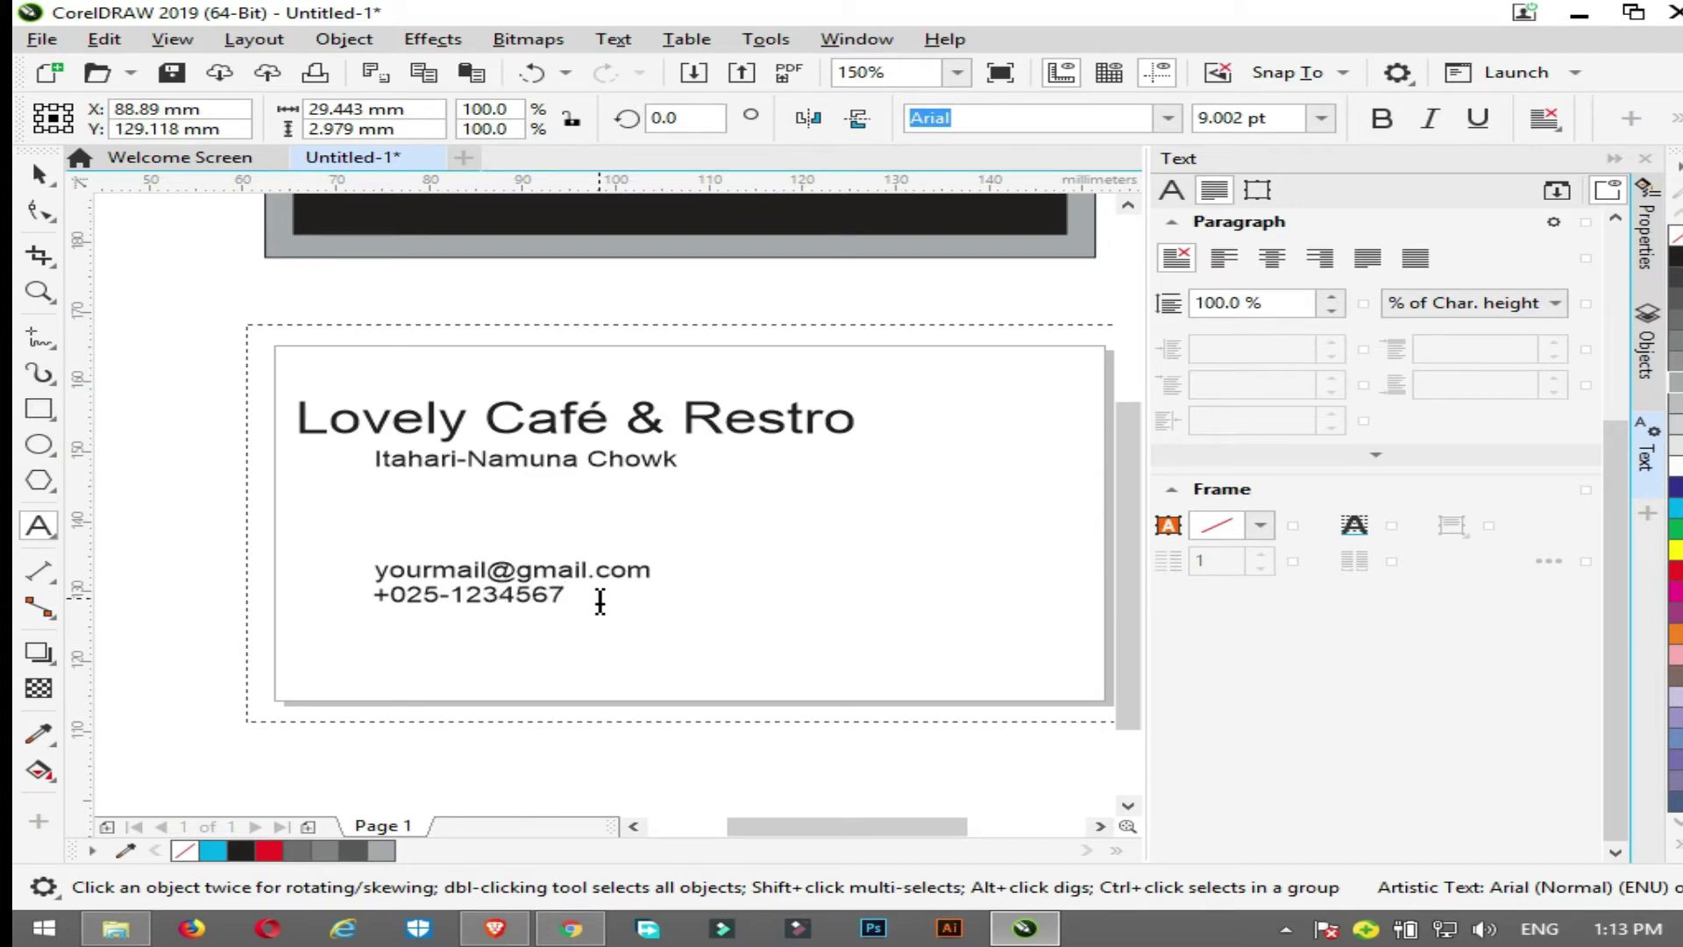
pyautogui.hotkey('ctrl', 'space')
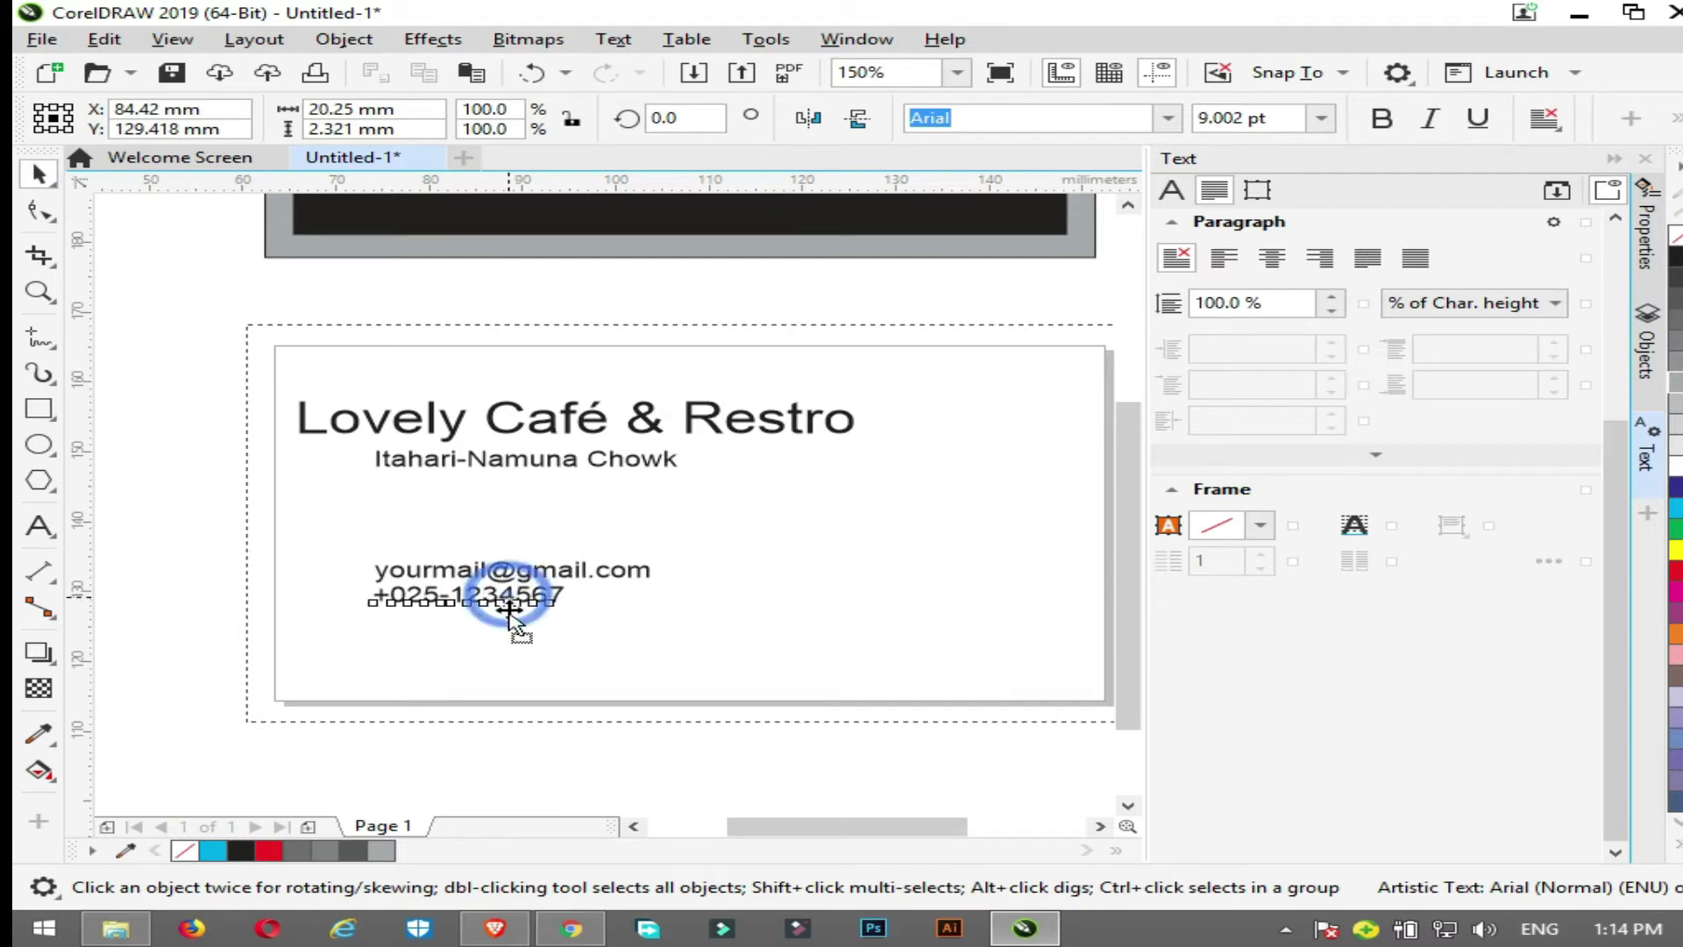
pyautogui.moveTo(509, 595); pyautogui.dragTo(509, 623)
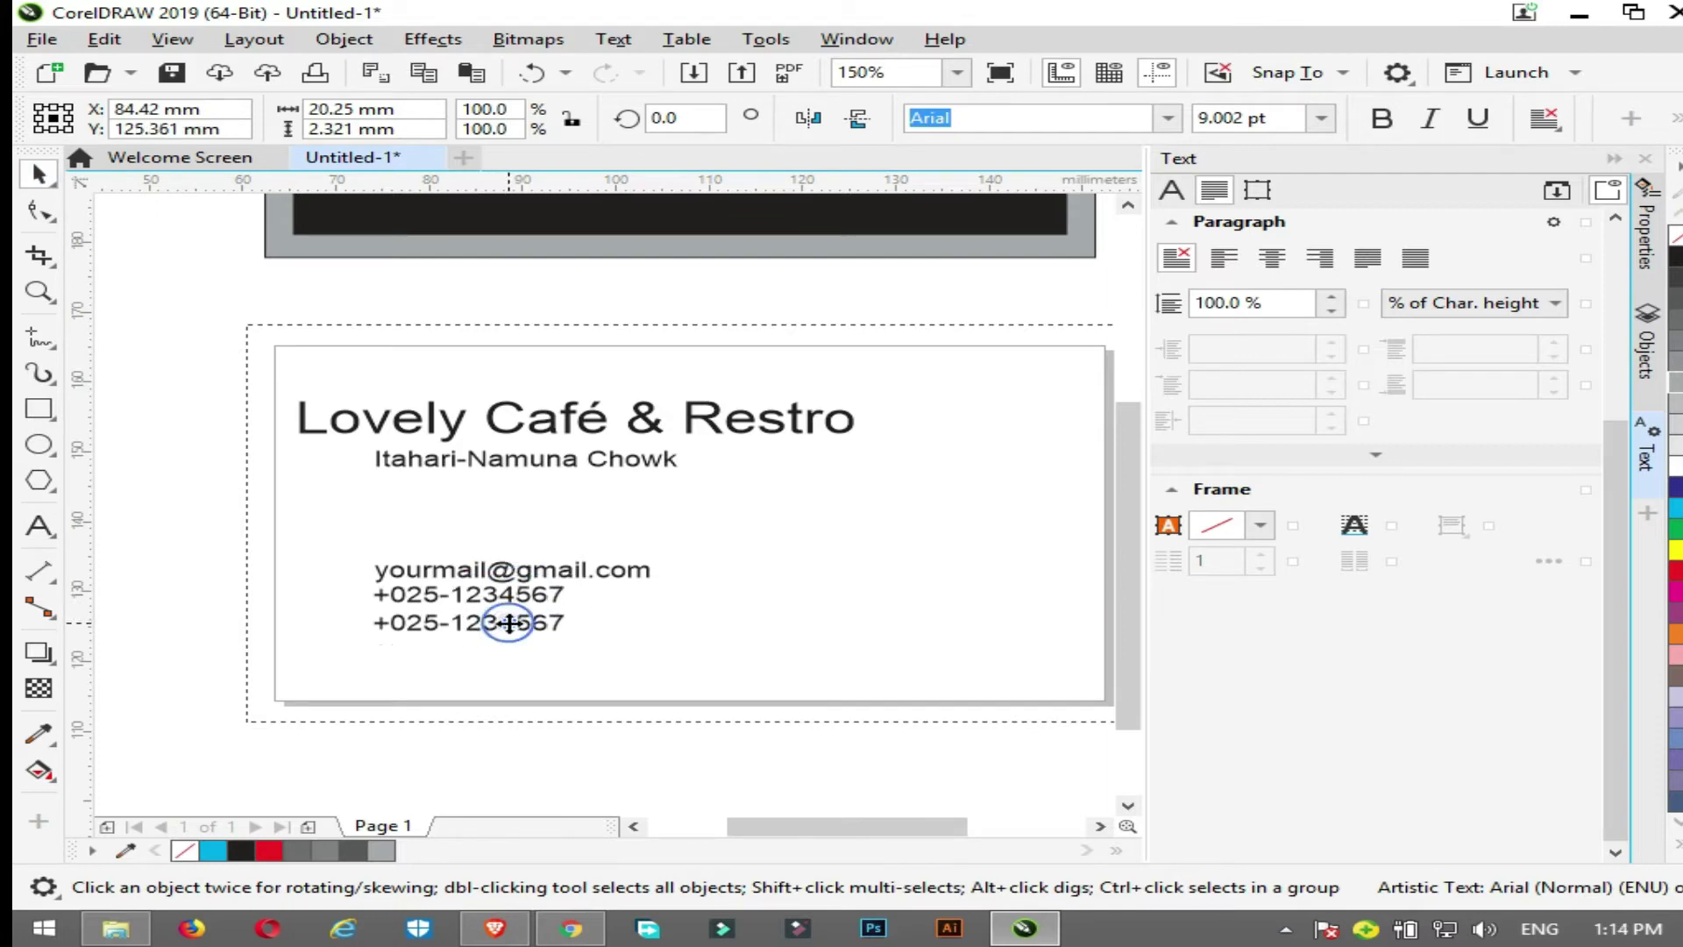
pyautogui.click(510, 624)
pyautogui.doubleClick(511, 625)
pyautogui.hotkey('ctrl', 'a')
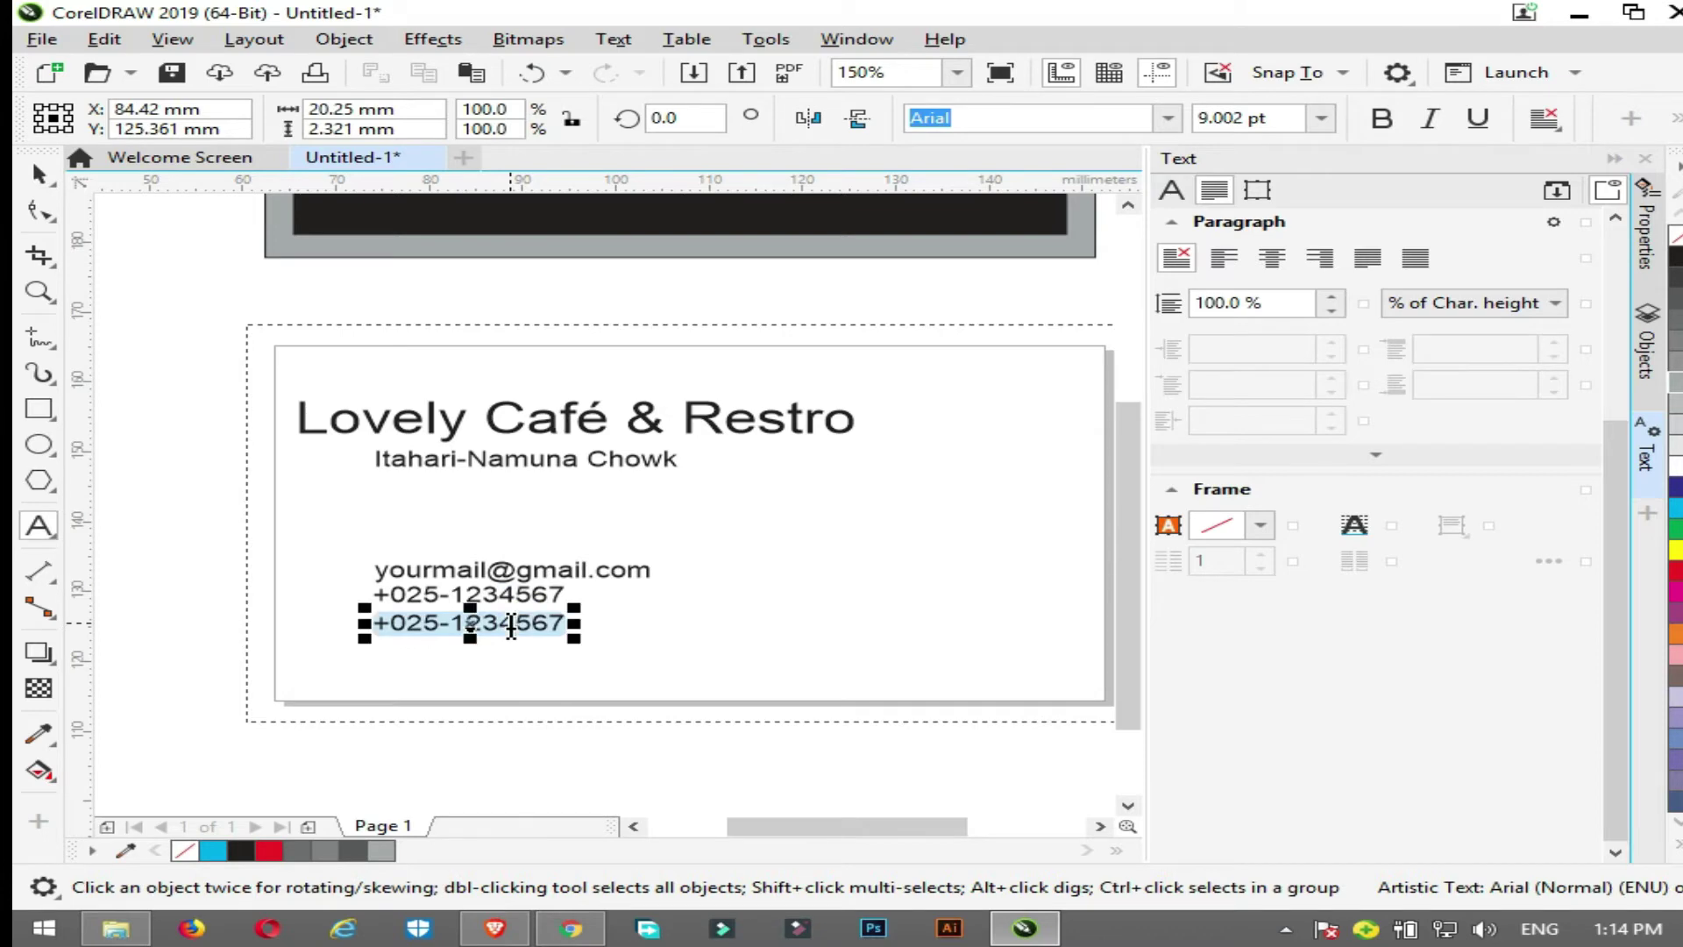
pyautogui.write('www.yourwebsite.com')
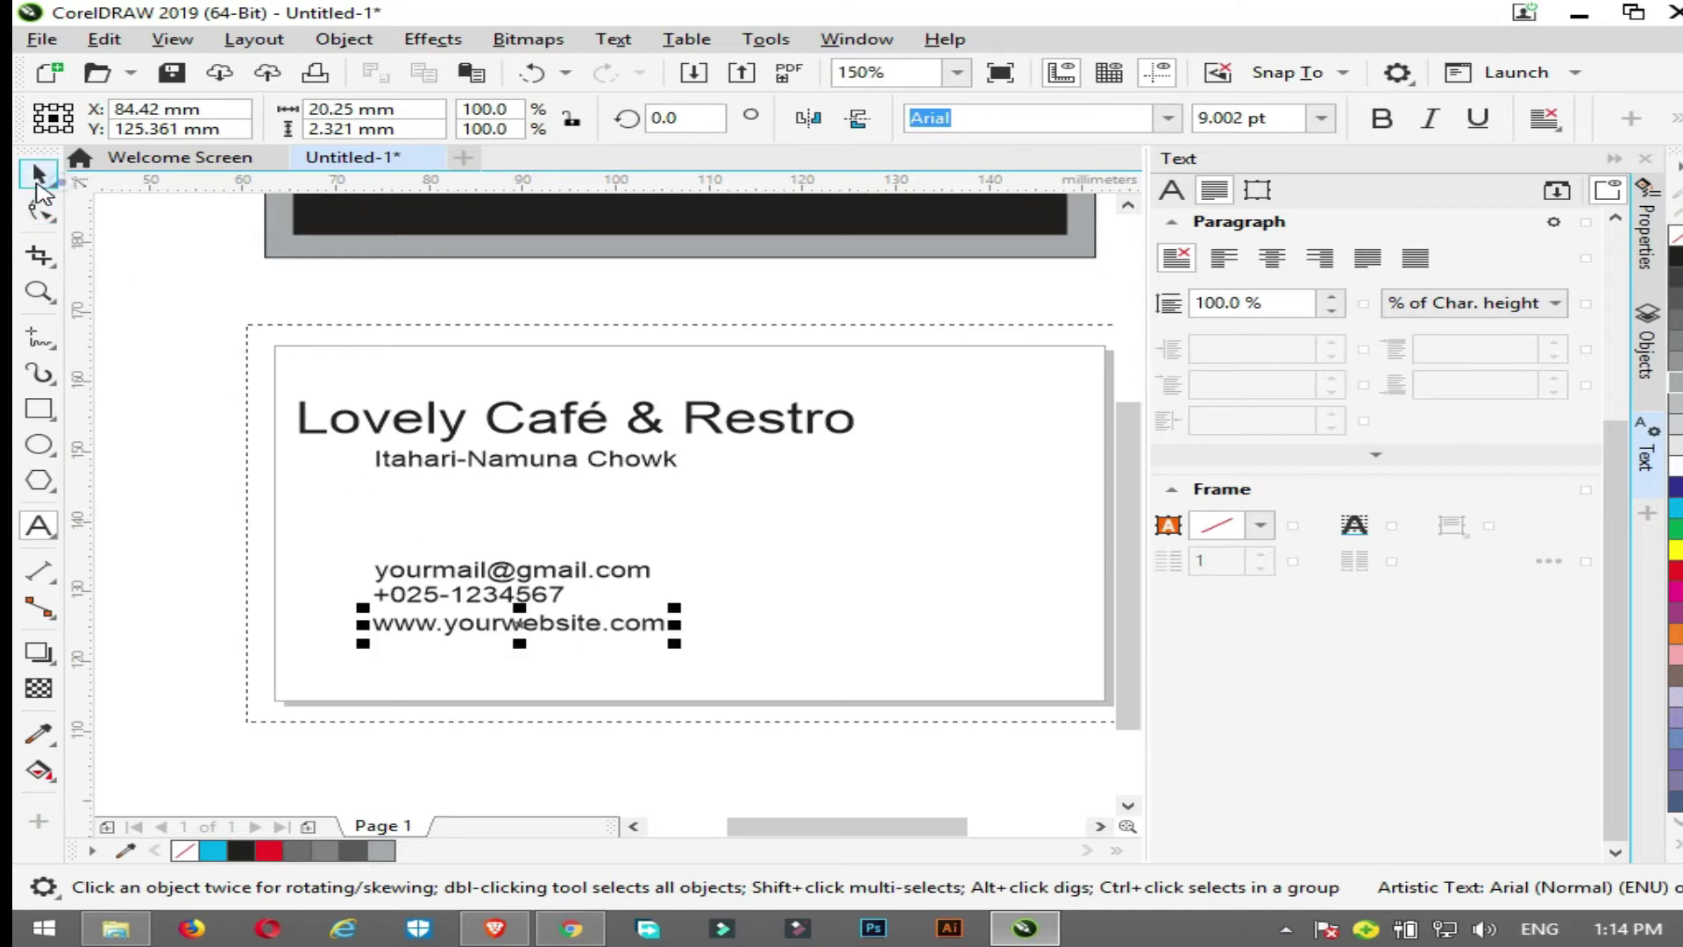
pyautogui.click(41, 172)
pyautogui.click(513, 430)
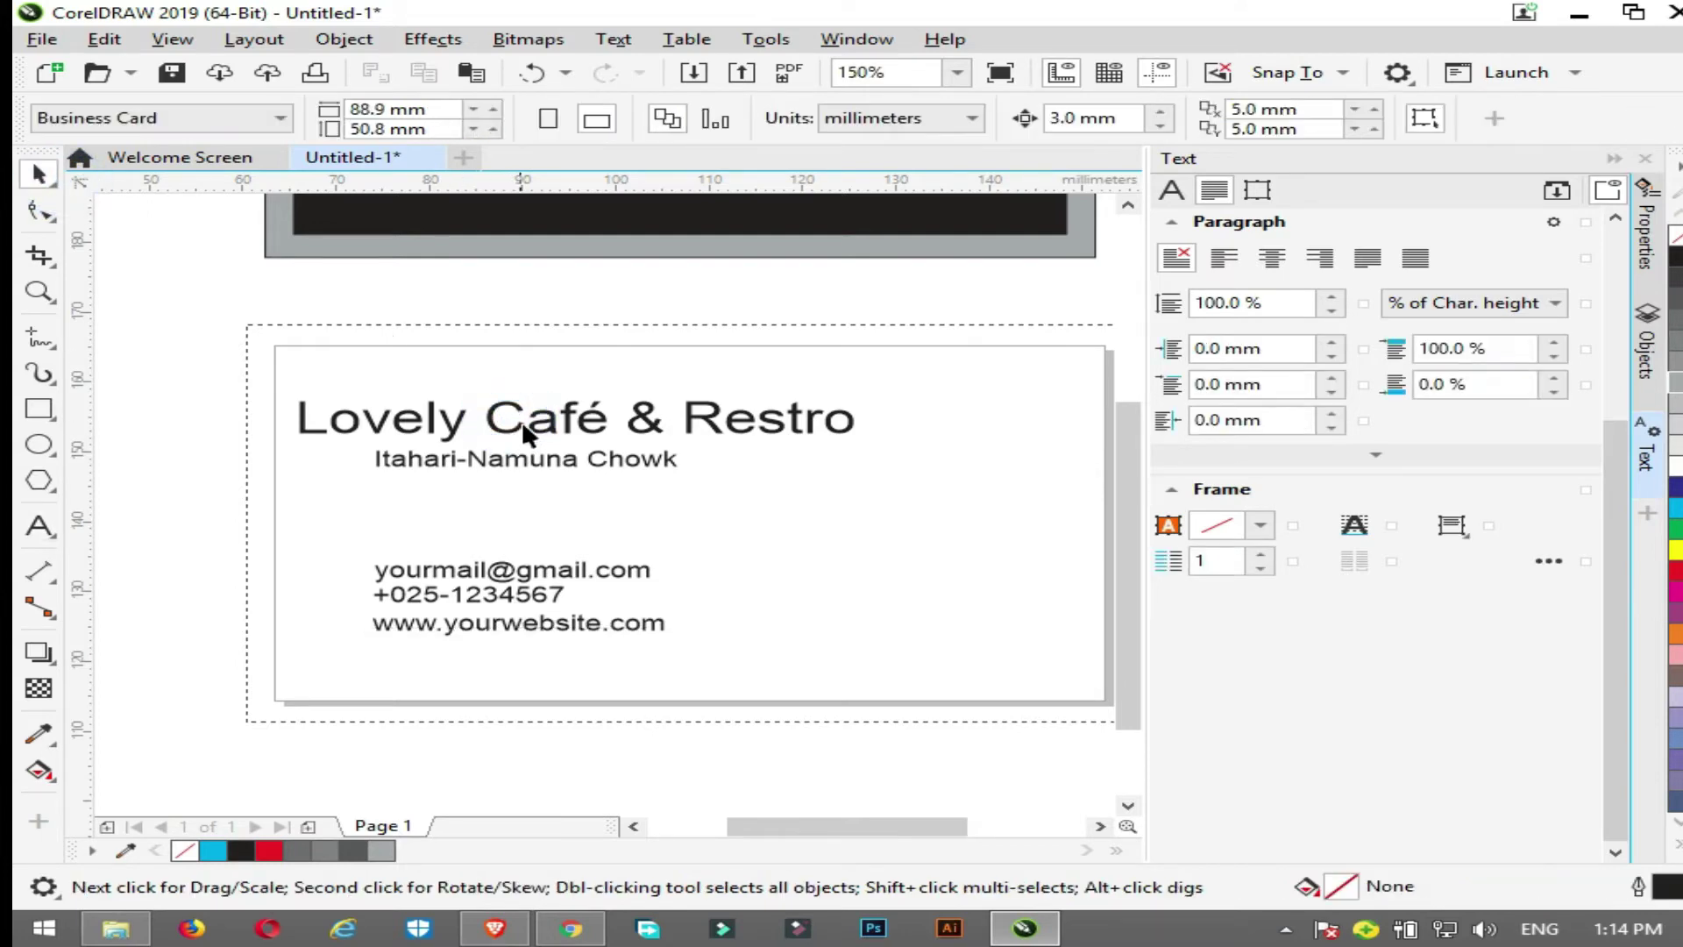
# - Shrink the café name heading slightly and move it and the address line up closer together
pyautogui.doubleClick(558, 415)
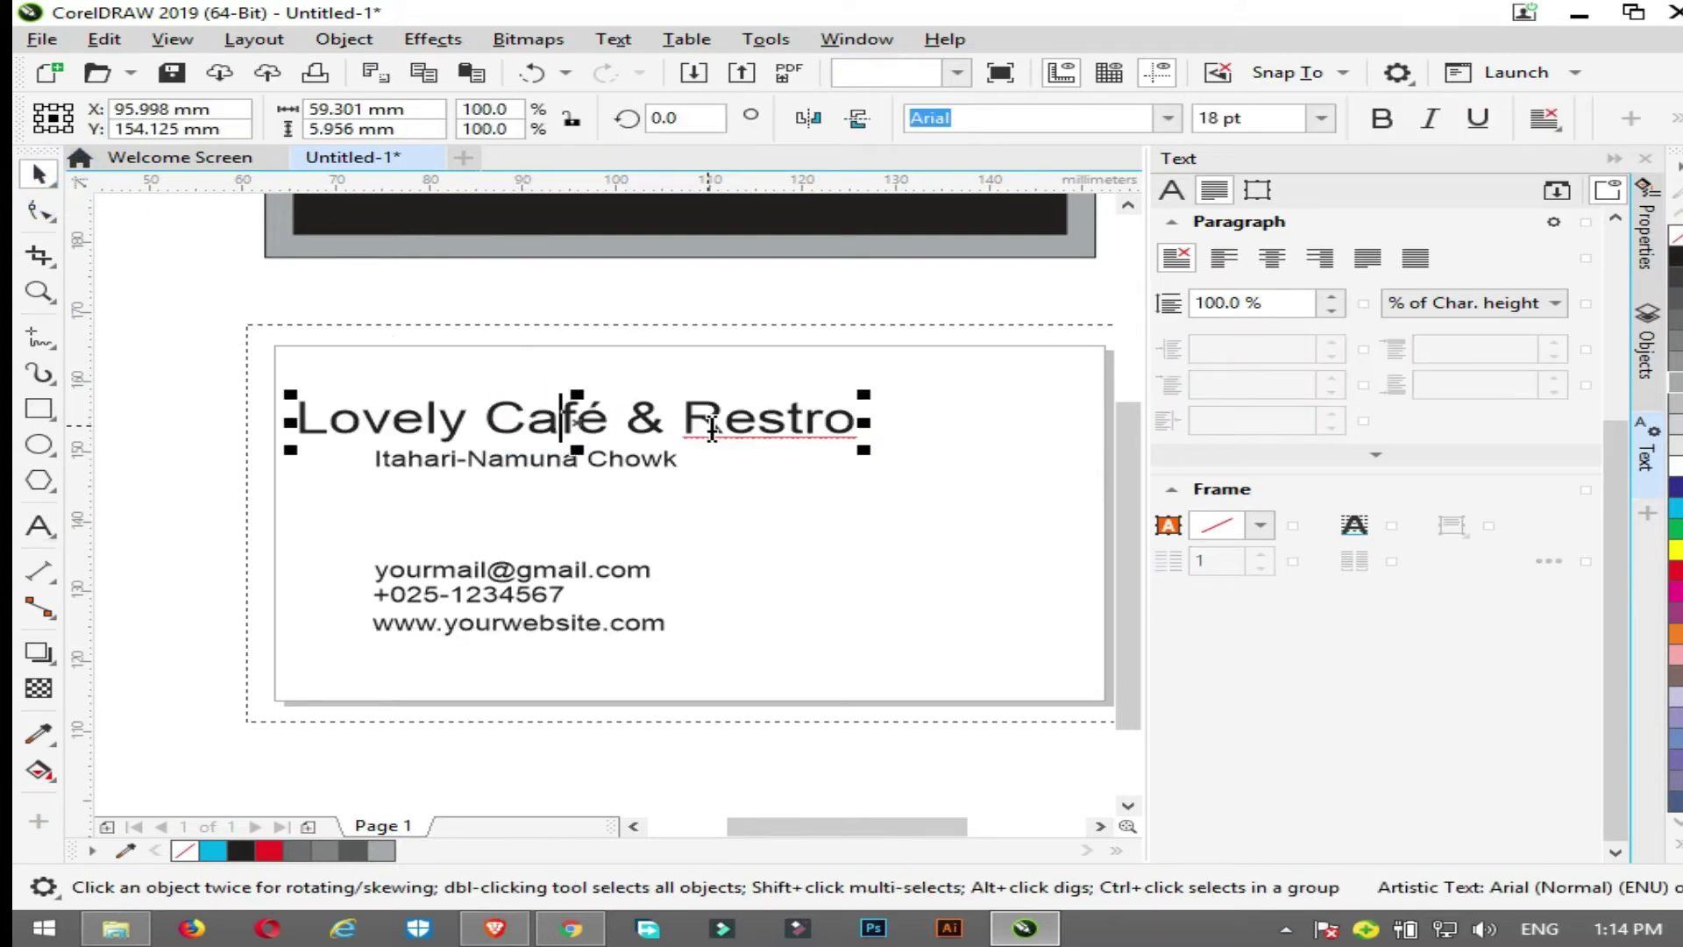
pyautogui.moveTo(867, 453); pyautogui.dragTo(802, 451)
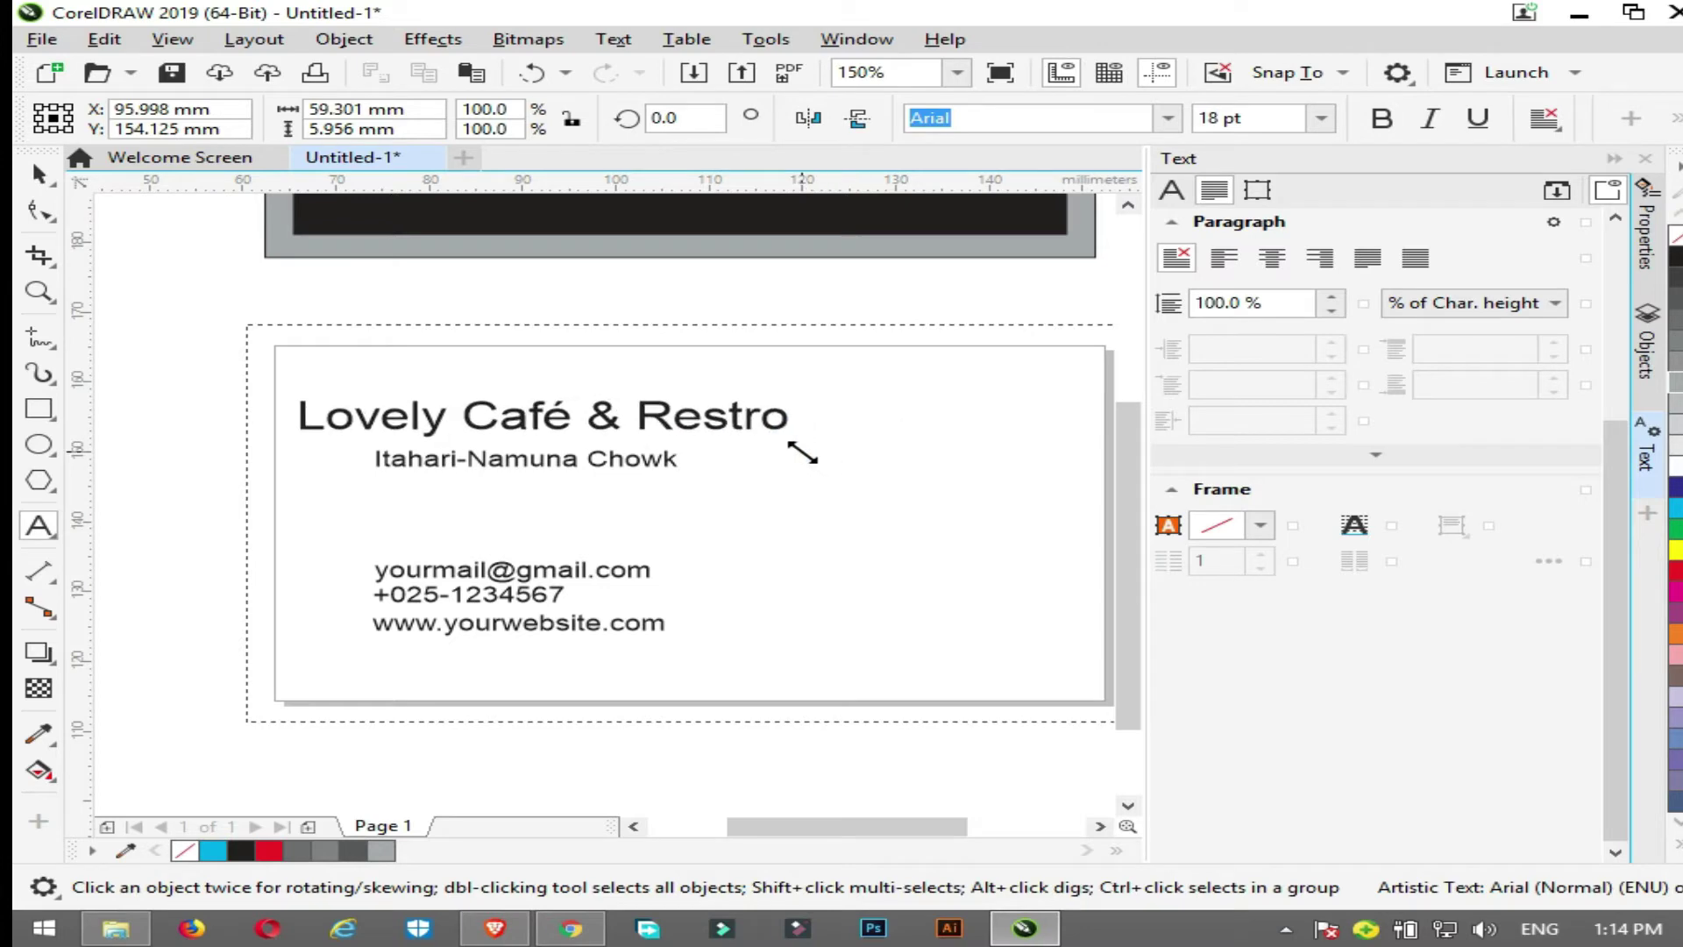
pyautogui.click(550, 447)
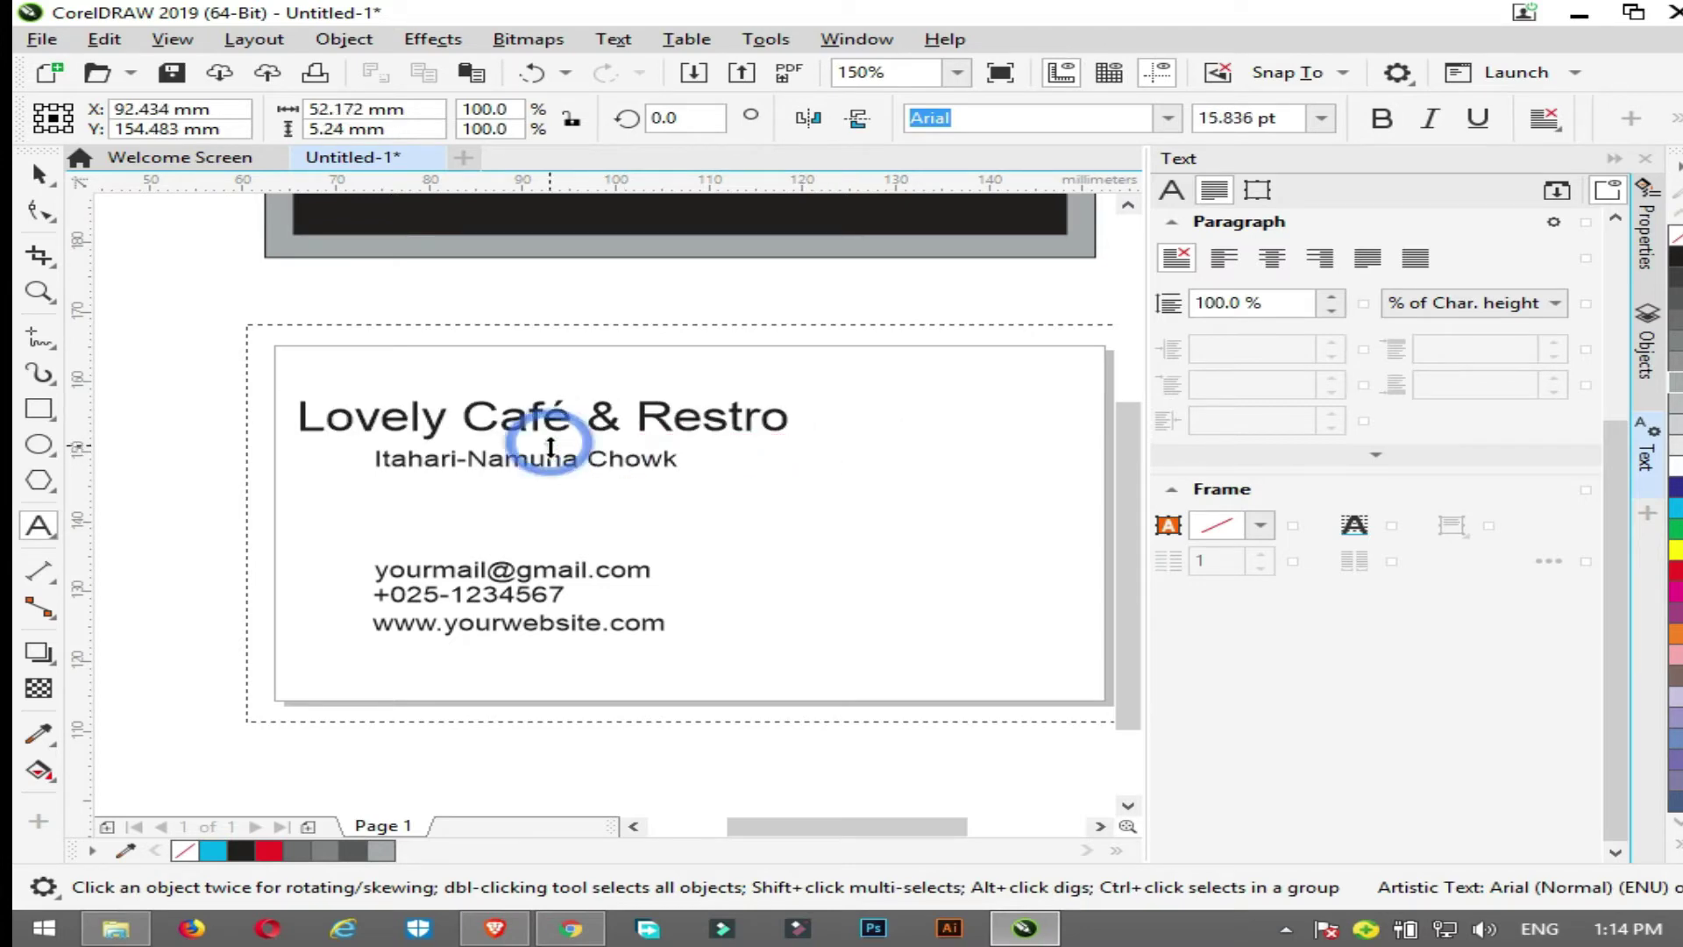
pyautogui.click(38, 172)
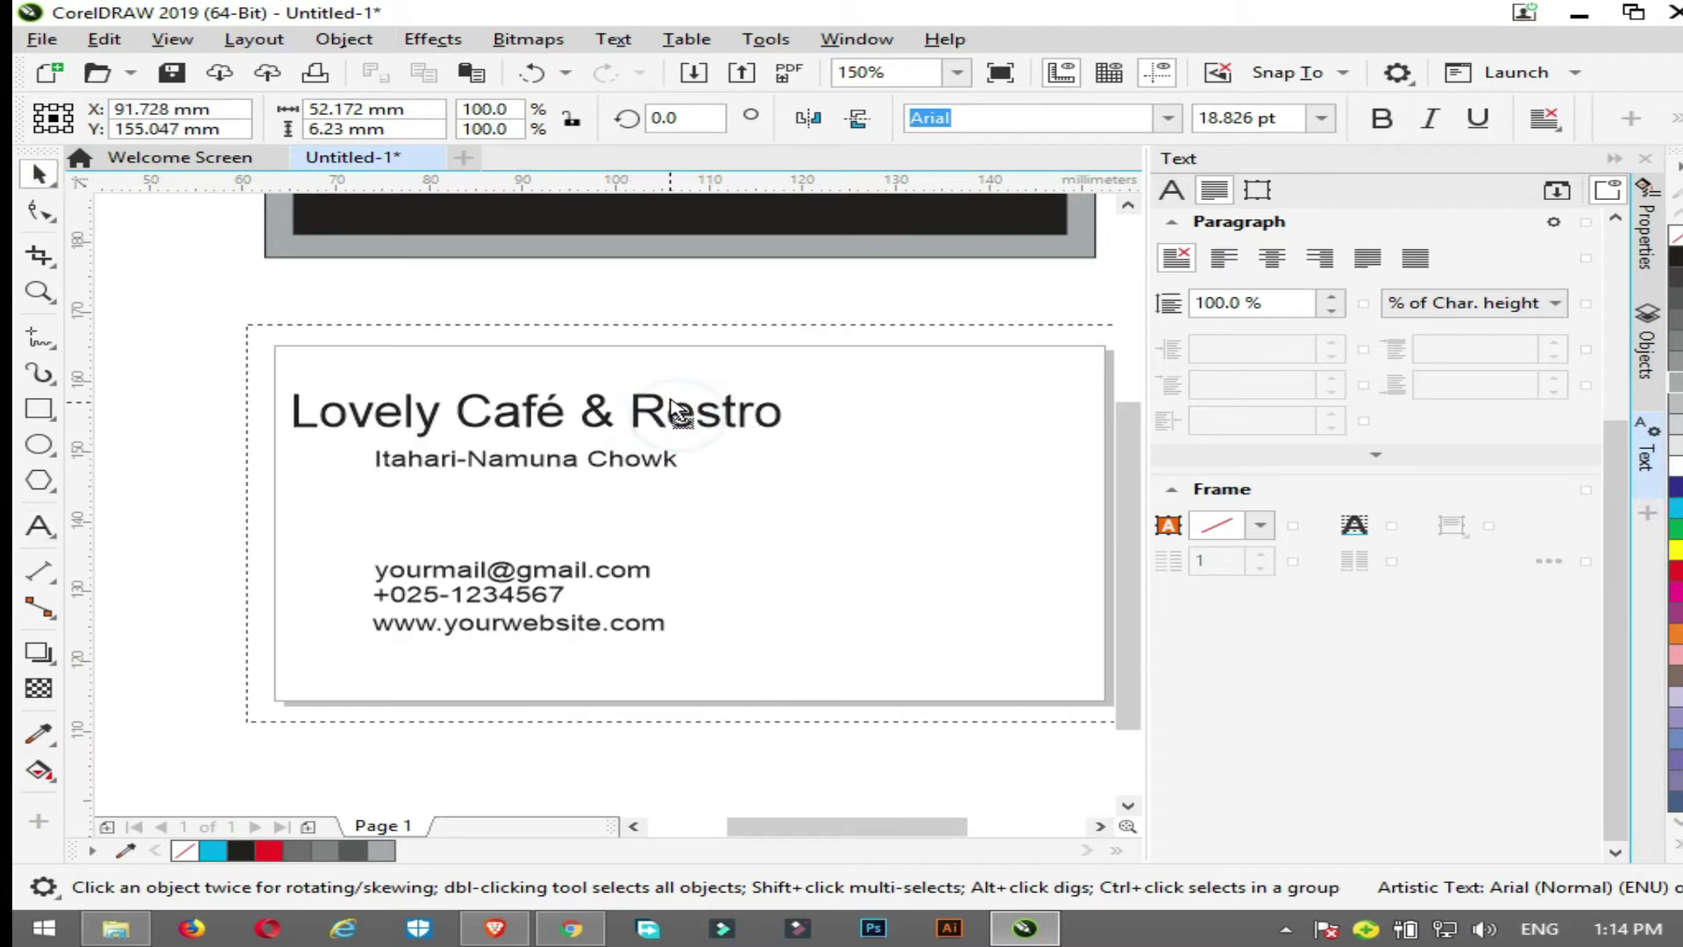
pyautogui.moveTo(679, 417); pyautogui.dragTo(676, 396)
pyautogui.click(599, 462)
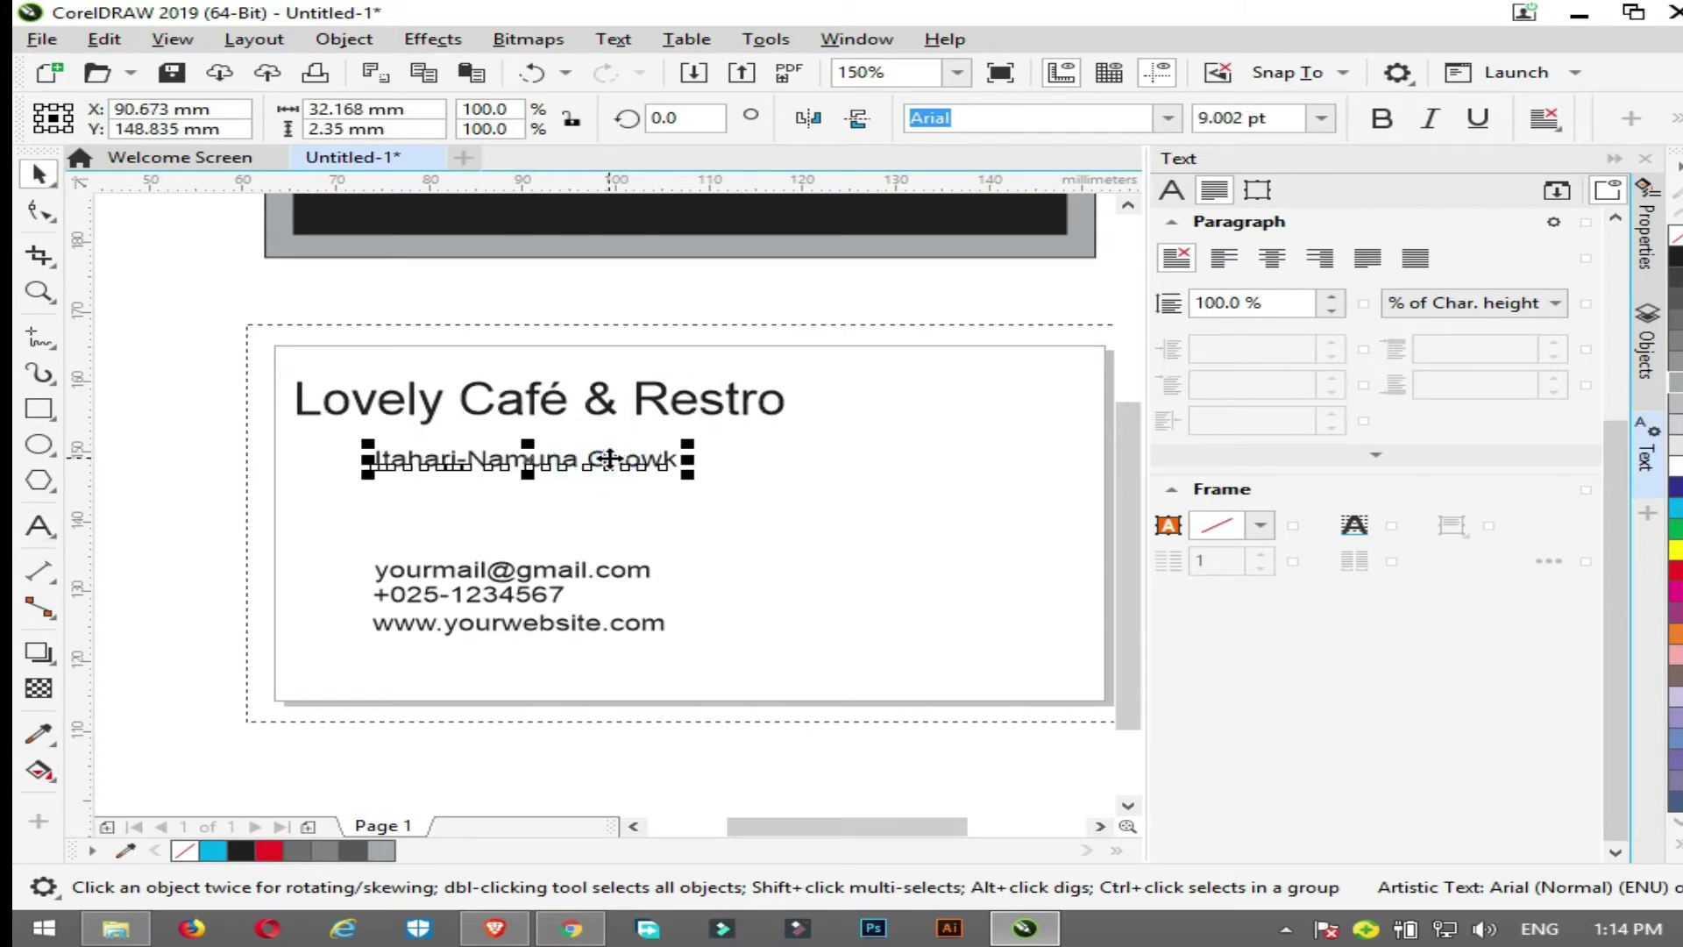
pyautogui.moveTo(610, 459); pyautogui.dragTo(618, 444)
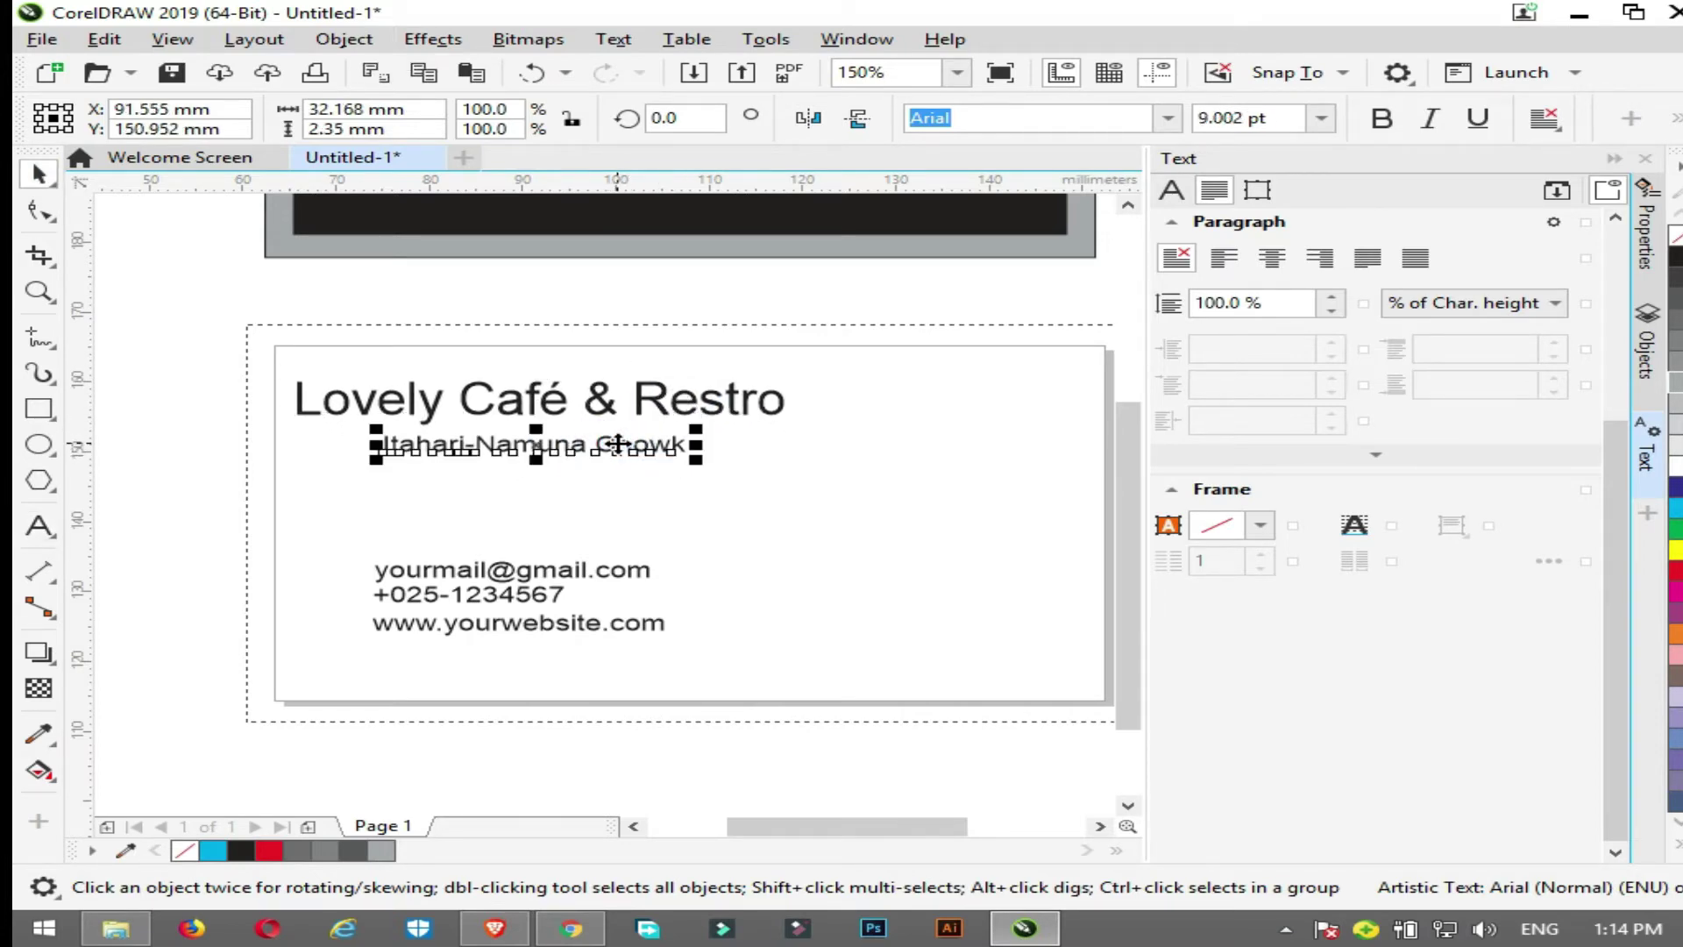
pyautogui.click(571, 565)
# - Arrange the e-mail, phone number and website texts into one row along the card's bottom
pyautogui.moveTo(574, 568); pyautogui.dragTo(509, 658)
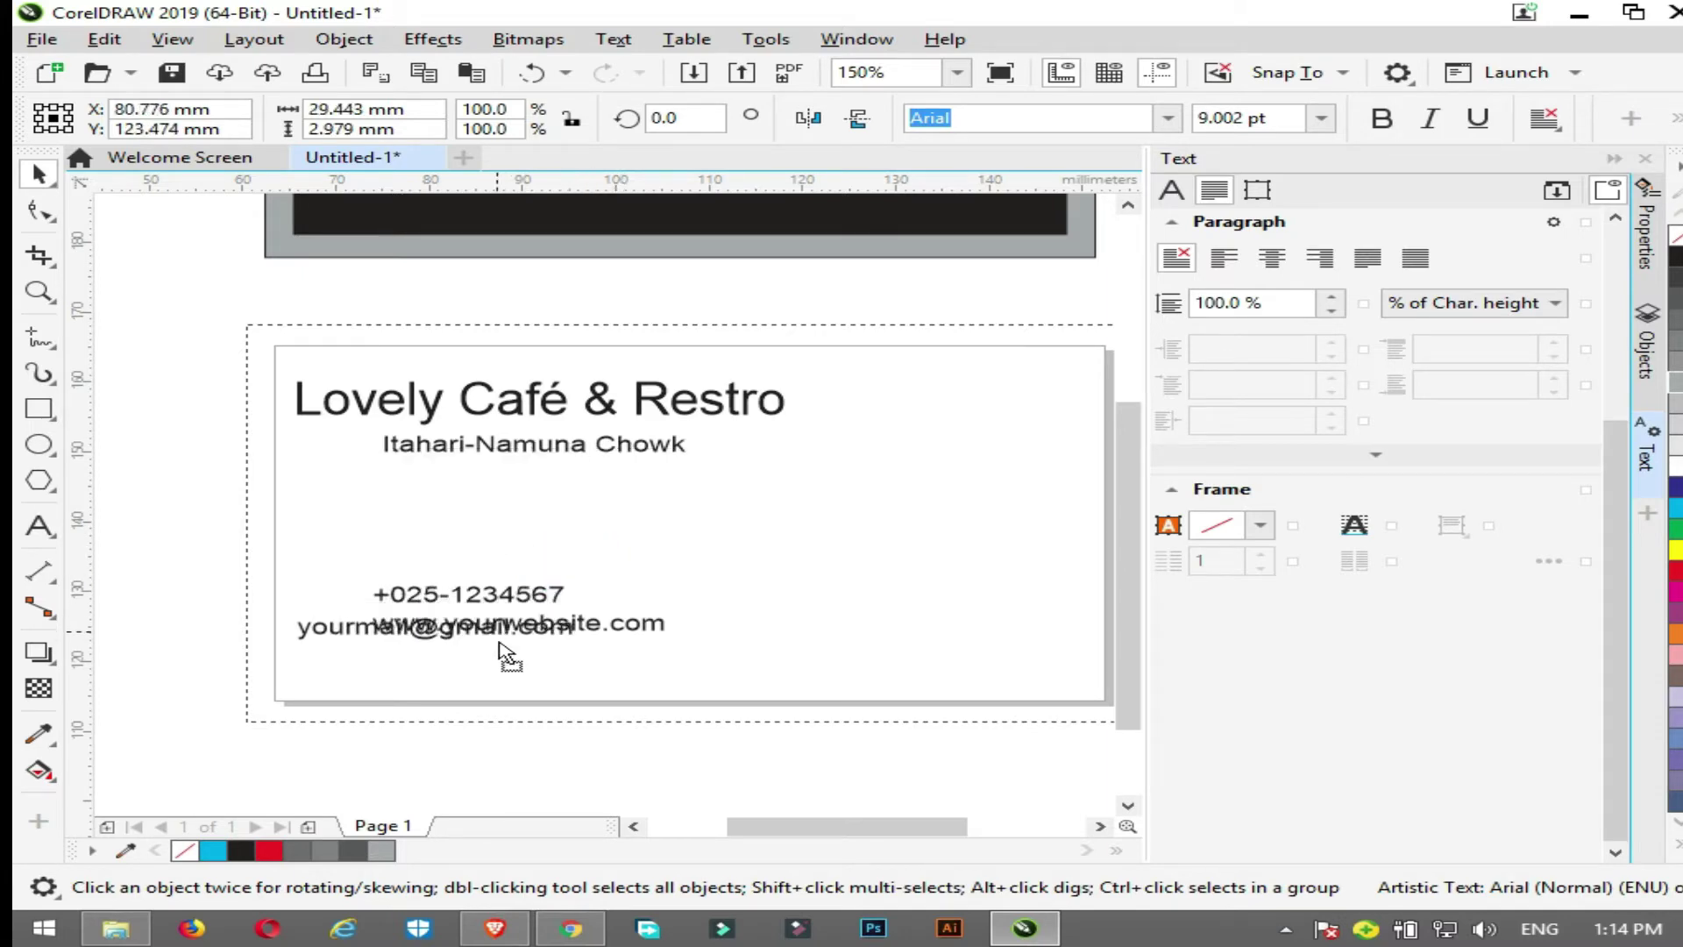
pyautogui.click(568, 622)
pyautogui.moveTo(754, 633)
pyautogui.mouseDown()
pyautogui.moveTo(986, 673)
pyautogui.moveTo(972, 673)
pyautogui.mouseUp()
pyautogui.moveTo(481, 590); pyautogui.dragTo(709, 656)
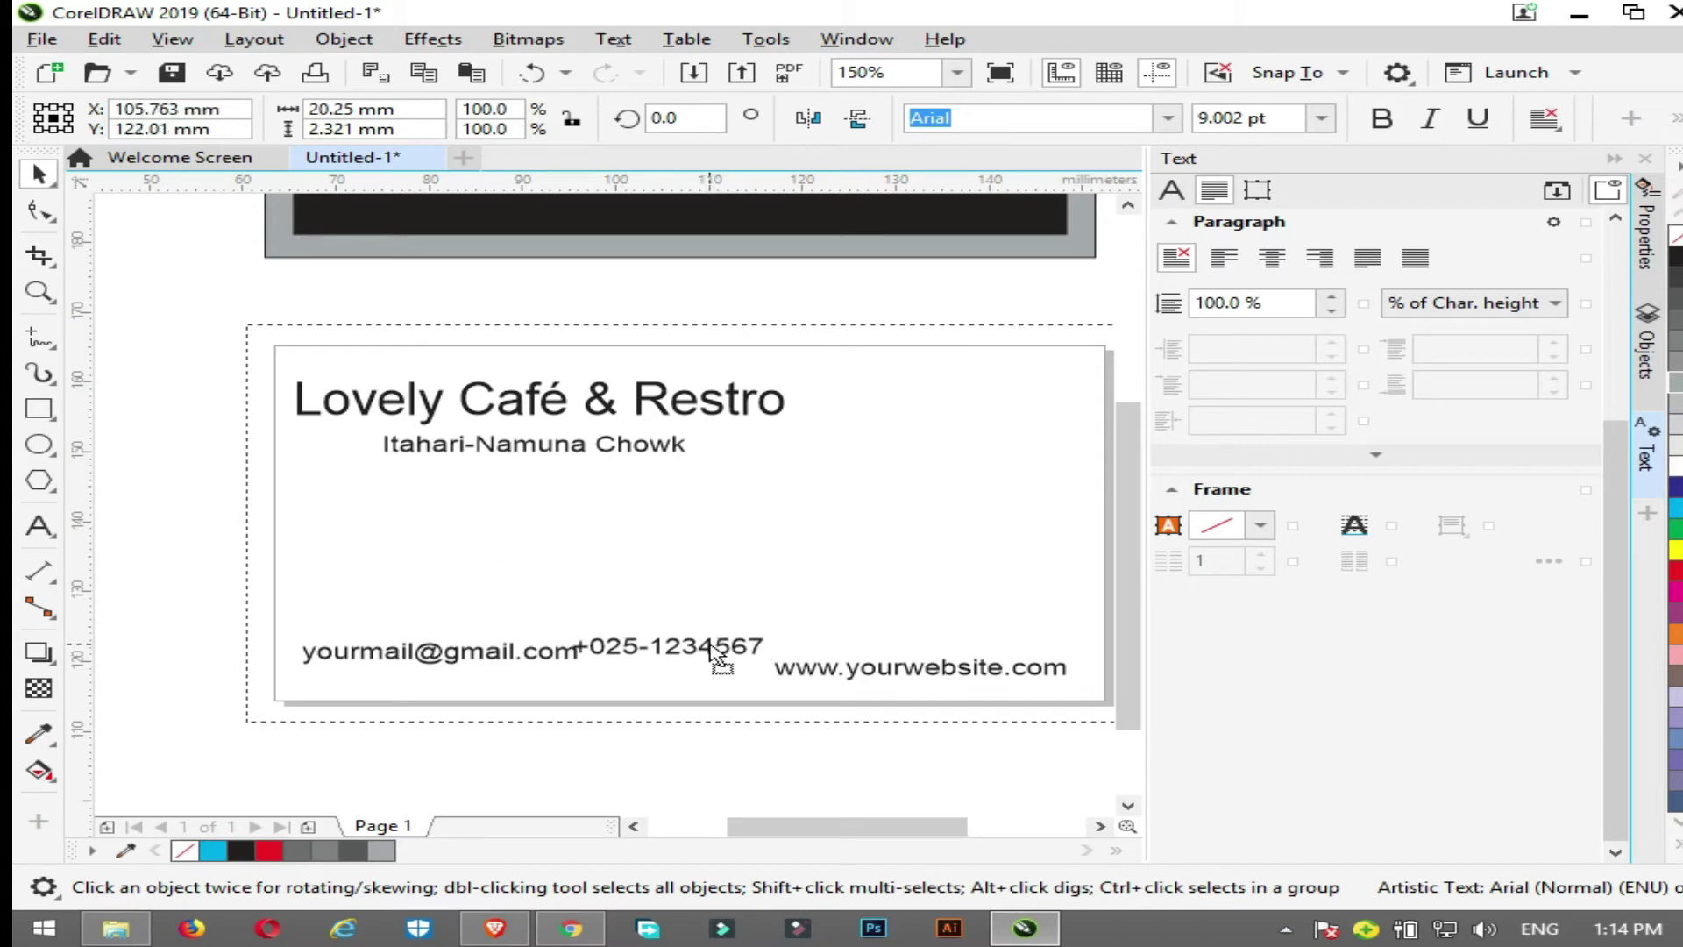
pyautogui.moveTo(712, 659); pyautogui.dragTo(719, 653)
# - Edit the 'gmail' domain in the placeholder e-mail text
pyautogui.click(488, 653)
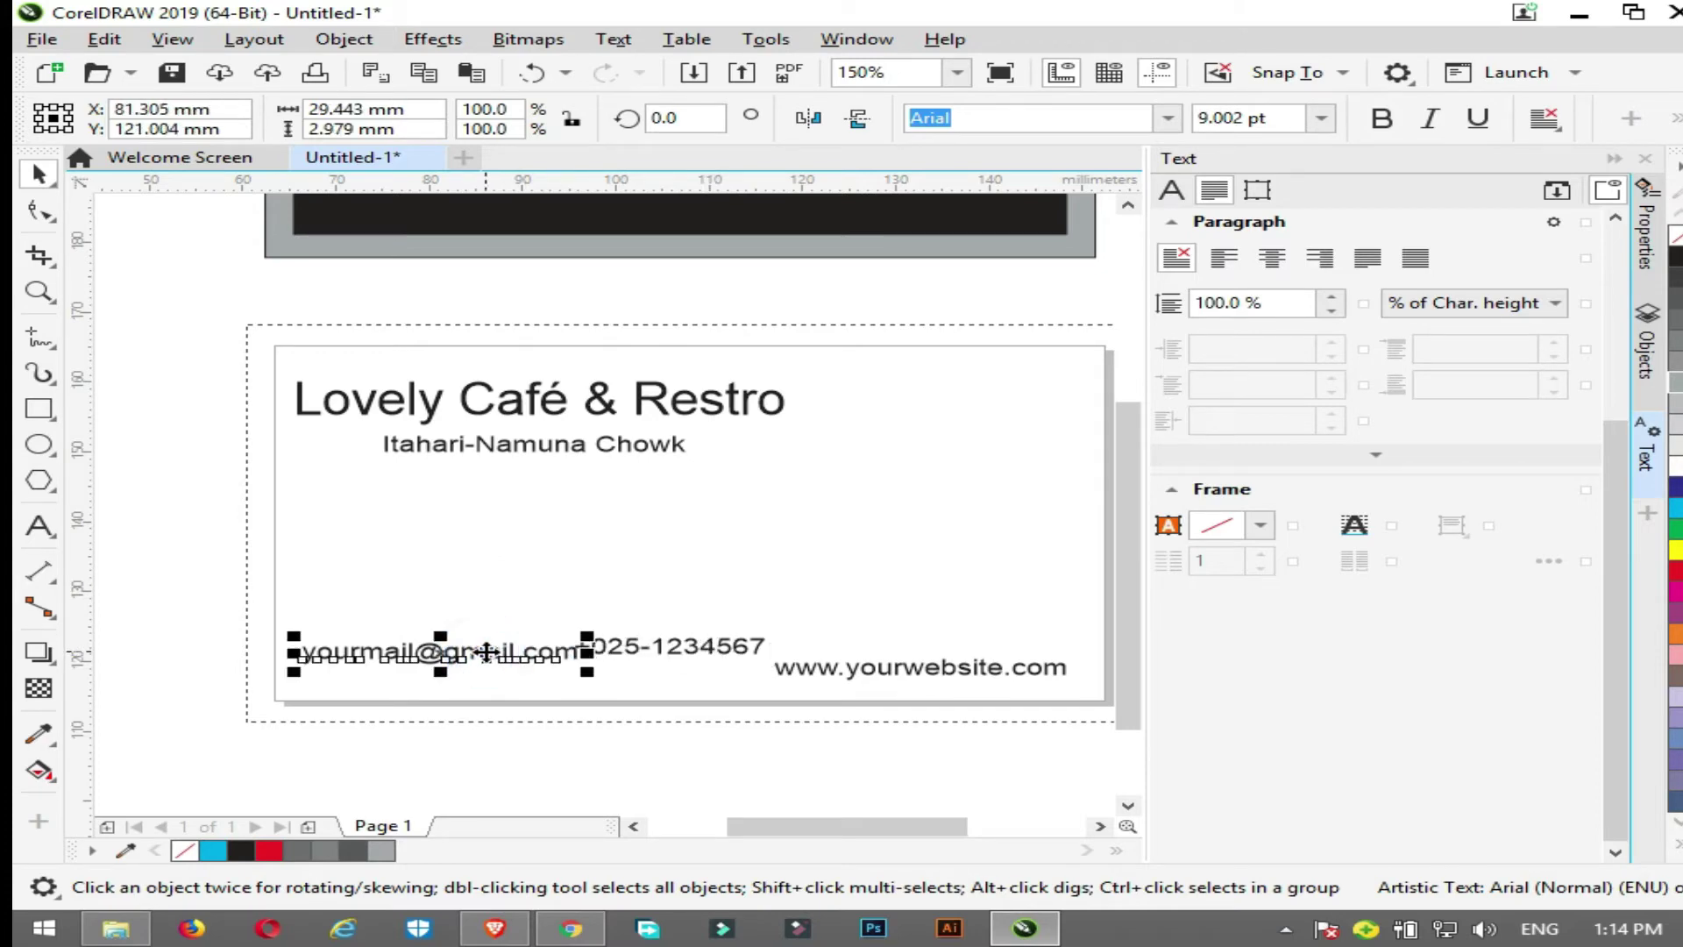
pyautogui.click(499, 651)
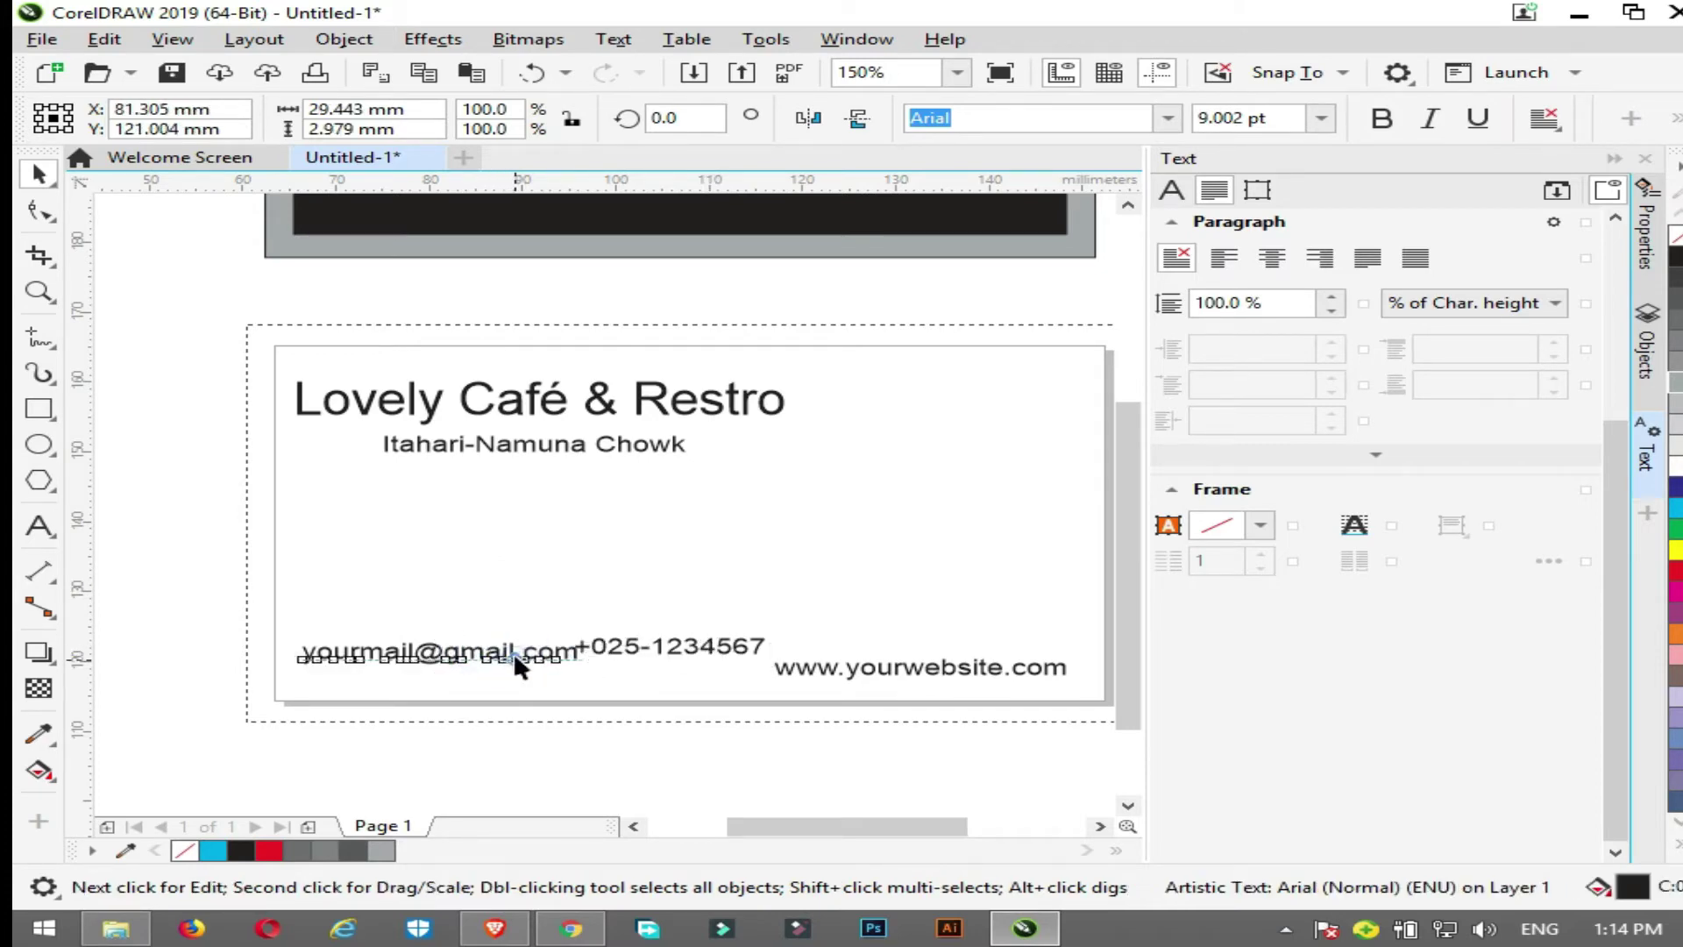
pyautogui.click(510, 658)
pyautogui.click(509, 656)
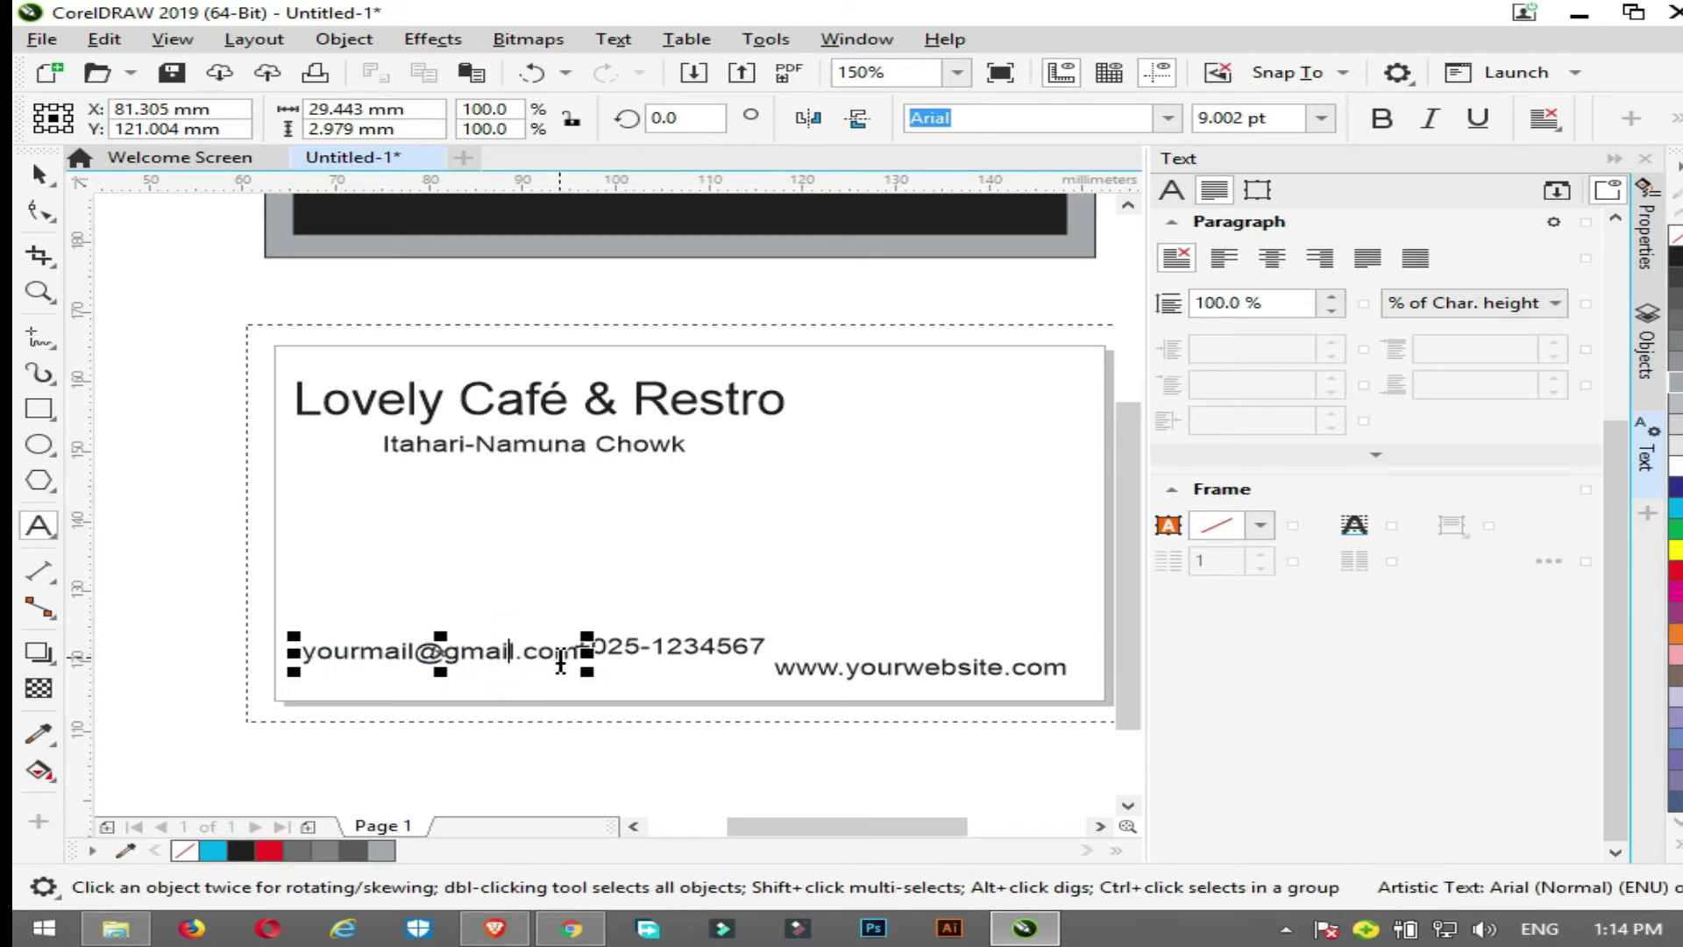
pyautogui.press('BackSpace')
pyautogui.press('BackSpace')
pyautogui.press('BackSpace')
pyautogui.press('BackSpace')
pyautogui.write('m')
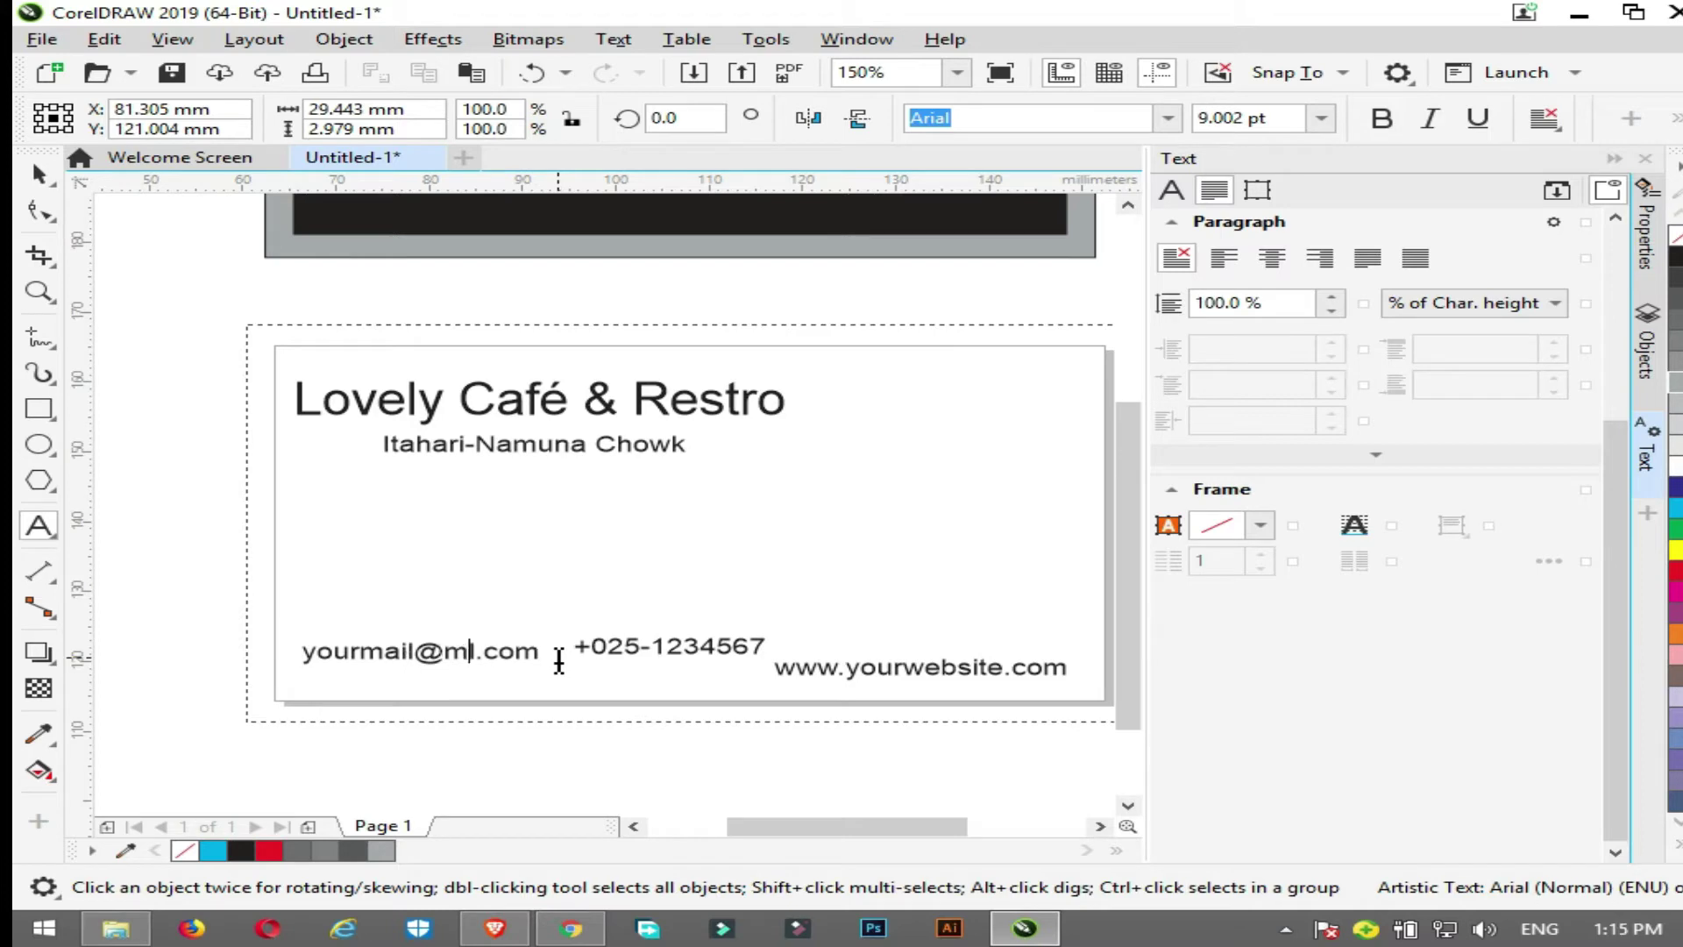
pyautogui.write('ail')
pyautogui.click(37, 173)
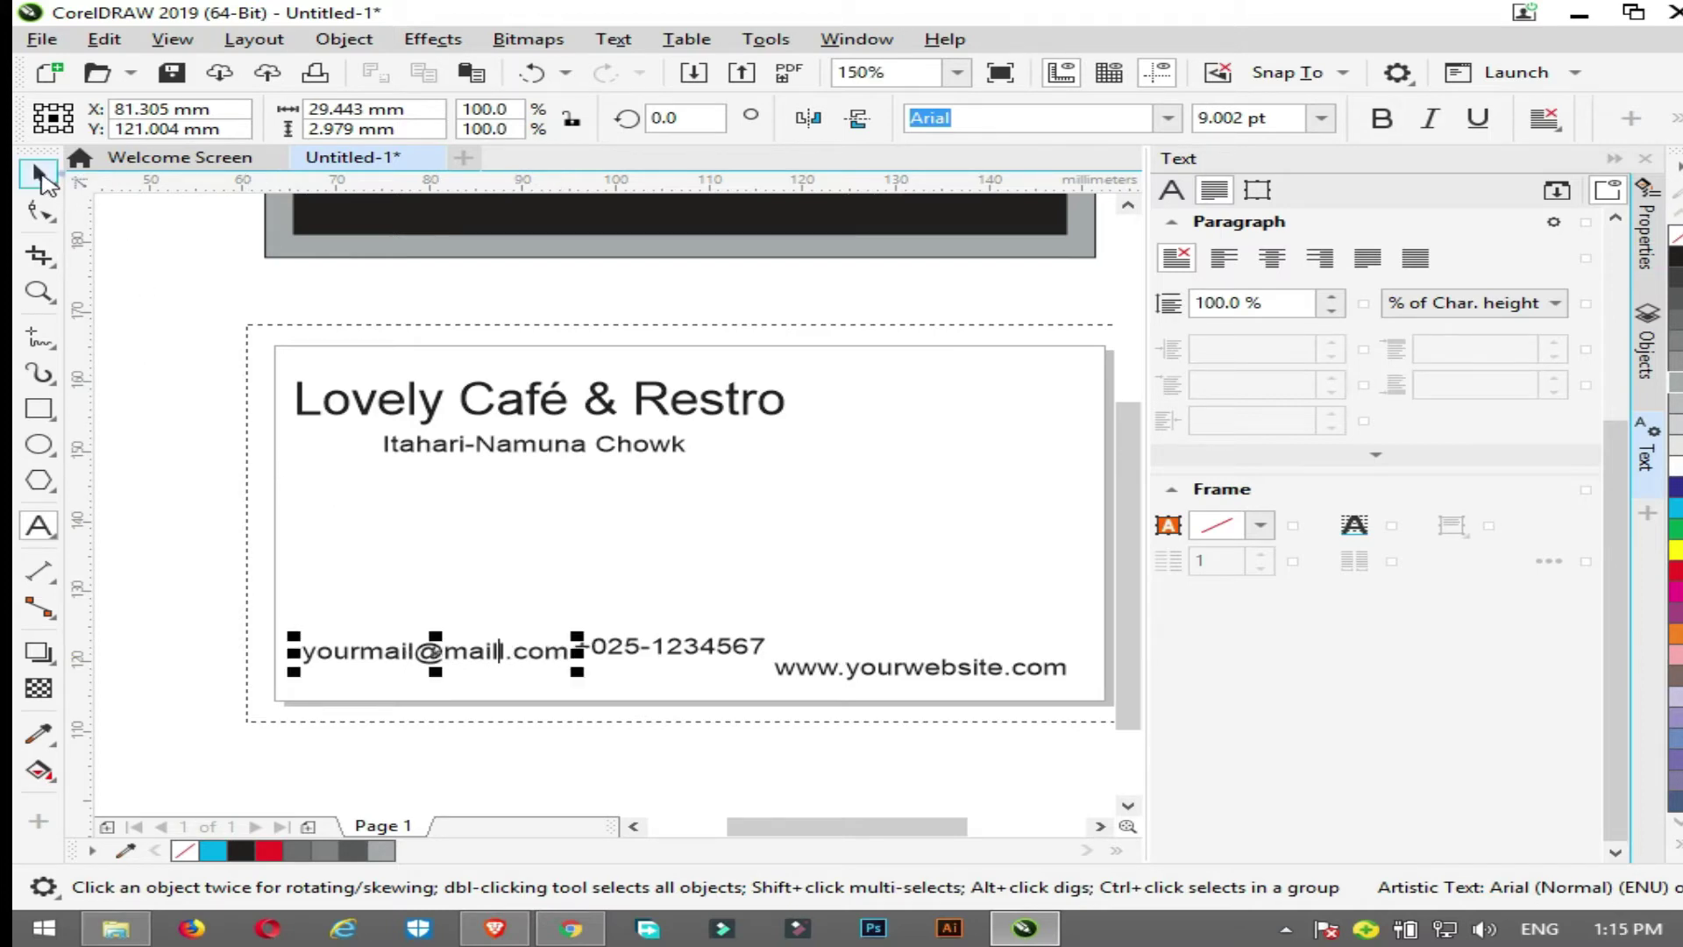
pyautogui.click(632, 643)
# - Line up the phone number, e-mail and website texts evenly in the bottom row
pyautogui.moveTo(633, 644); pyautogui.dragTo(634, 647)
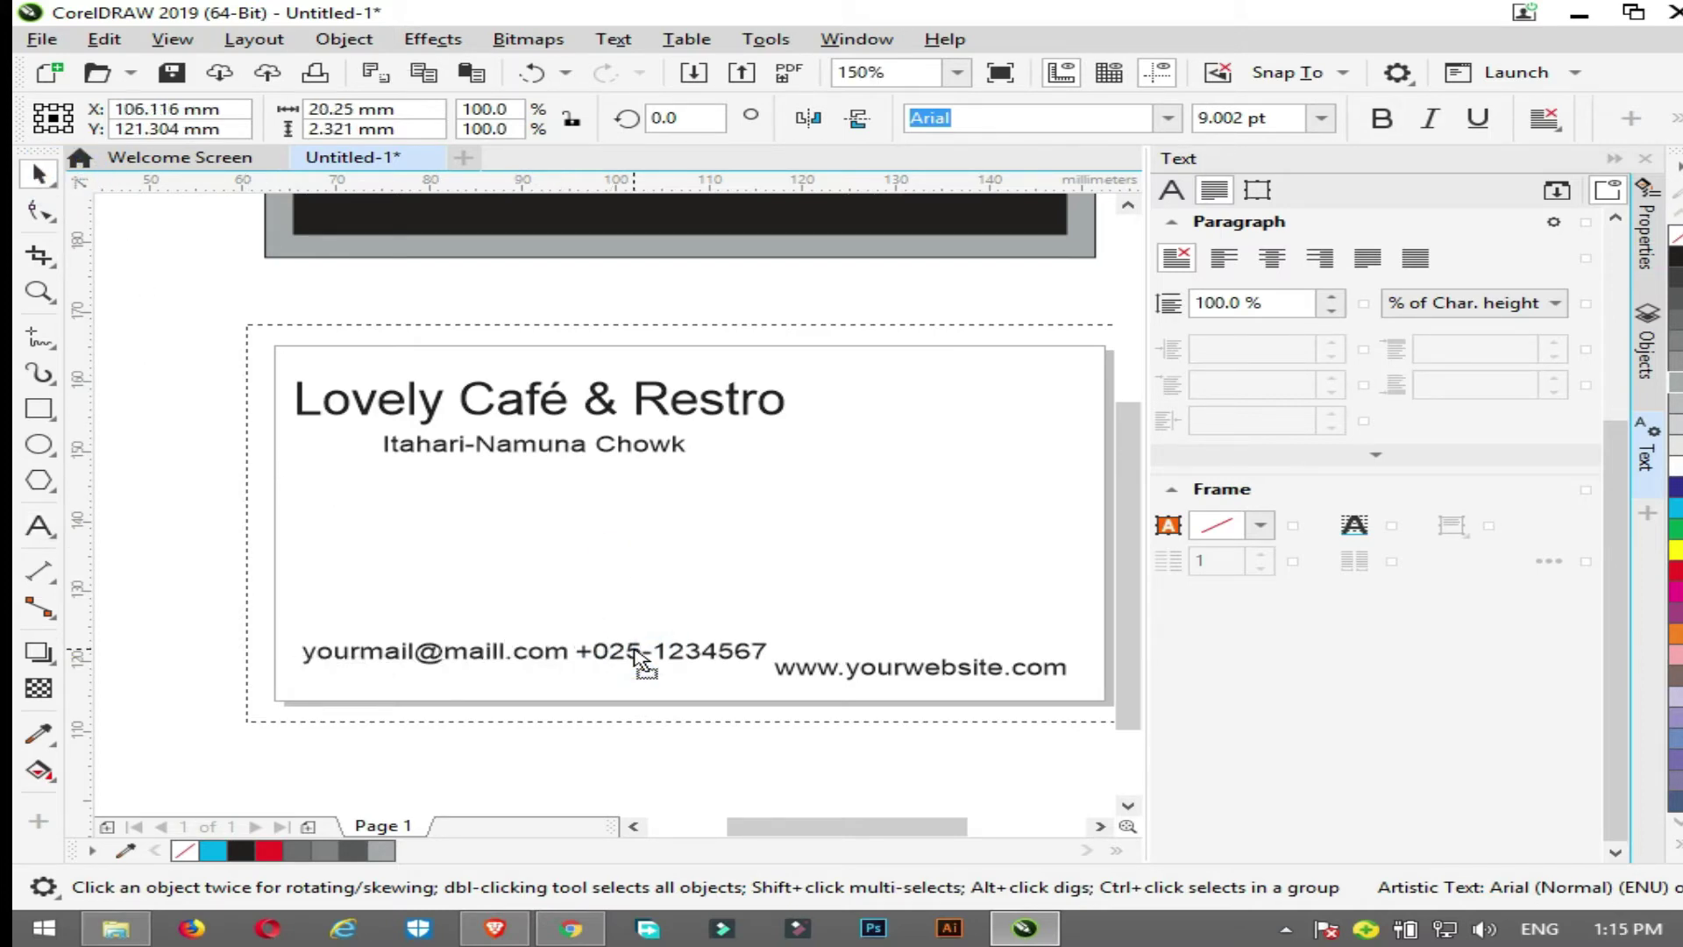
pyautogui.click(454, 651)
pyautogui.press('Left')
pyautogui.press('Left')
pyautogui.press('Left')
pyautogui.press('Right')
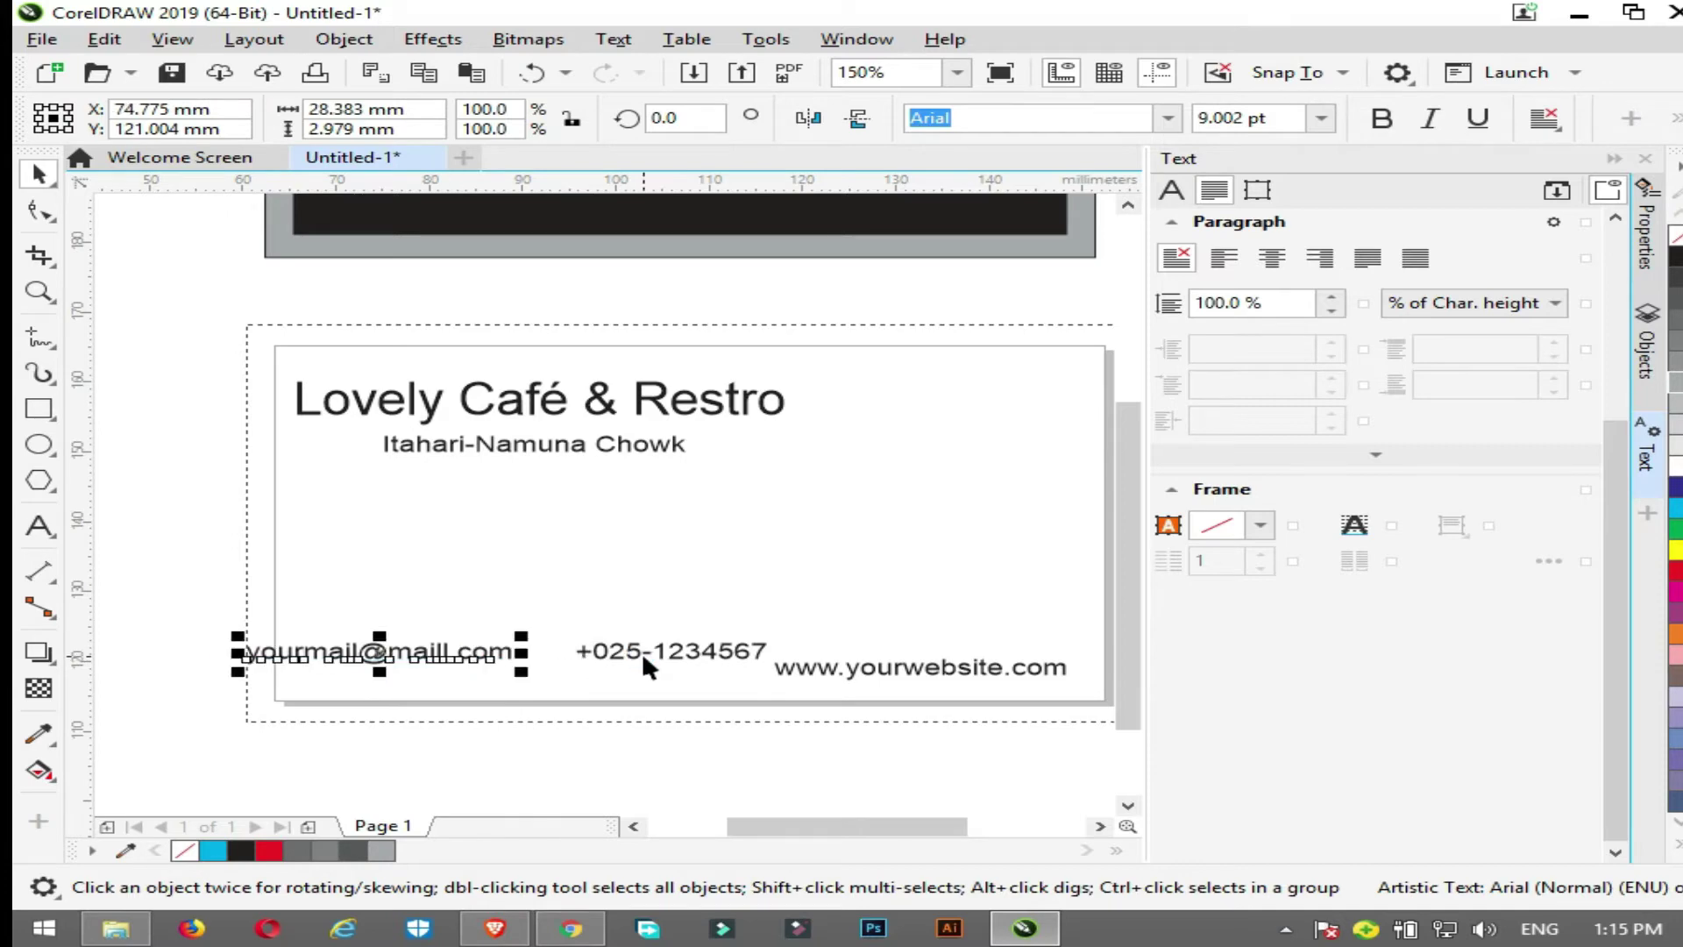
pyautogui.press('Right')
pyautogui.press('Right')
pyautogui.press('Right')
pyautogui.click(880, 677)
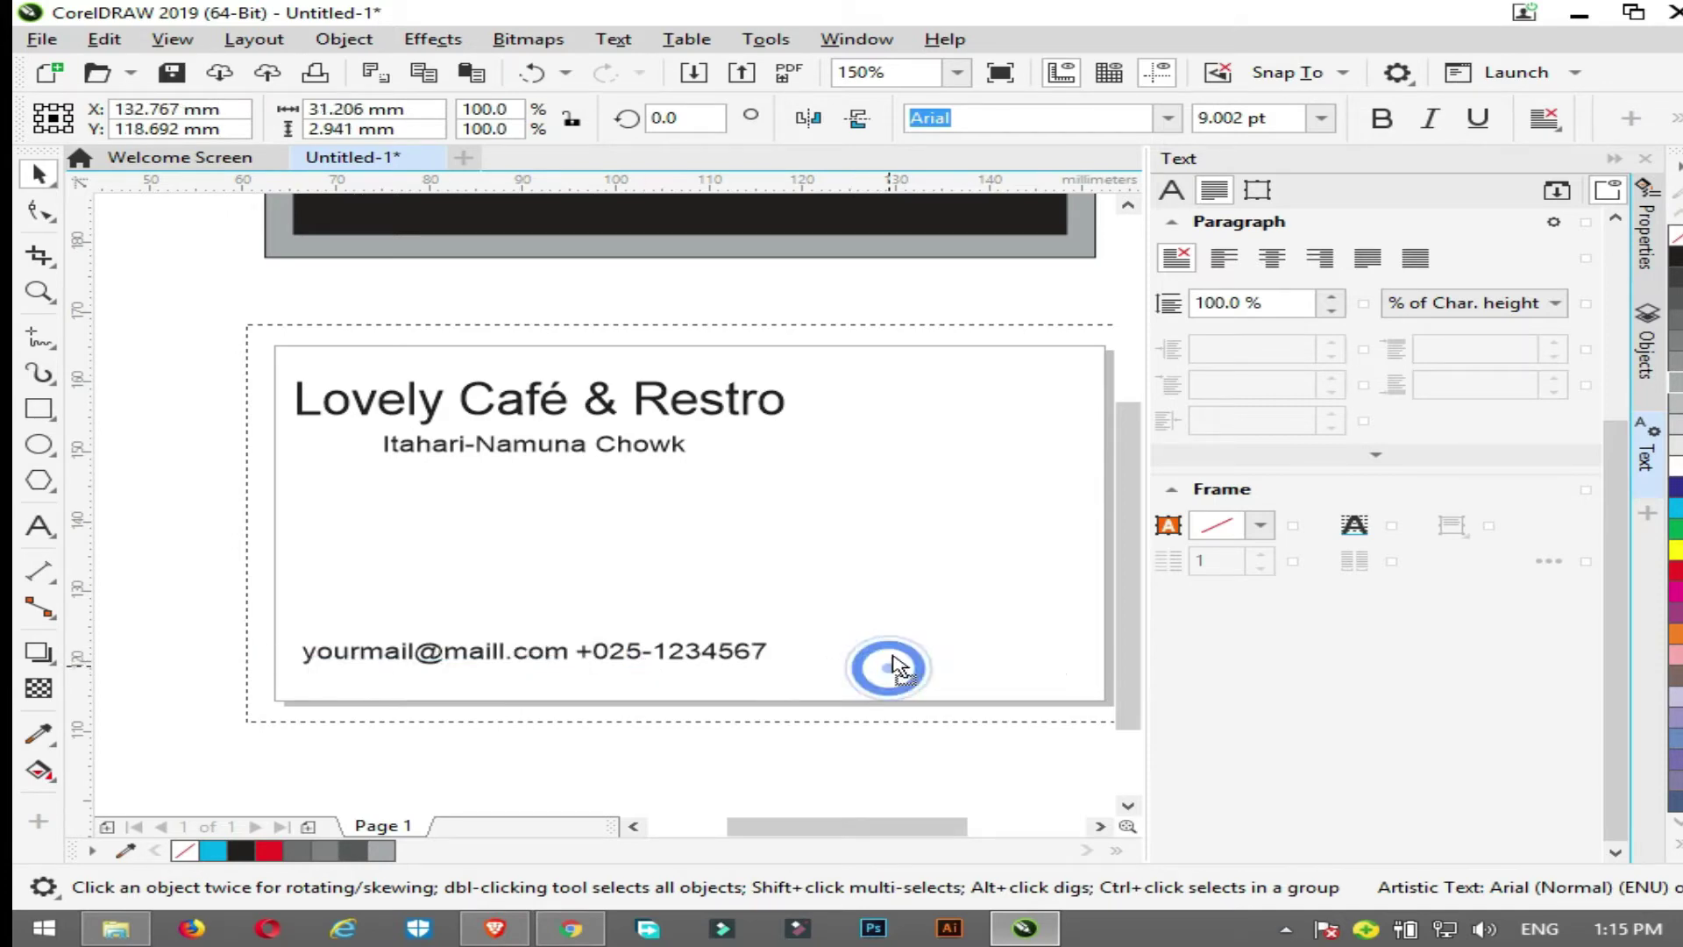
pyautogui.moveTo(877, 665); pyautogui.dragTo(908, 654)
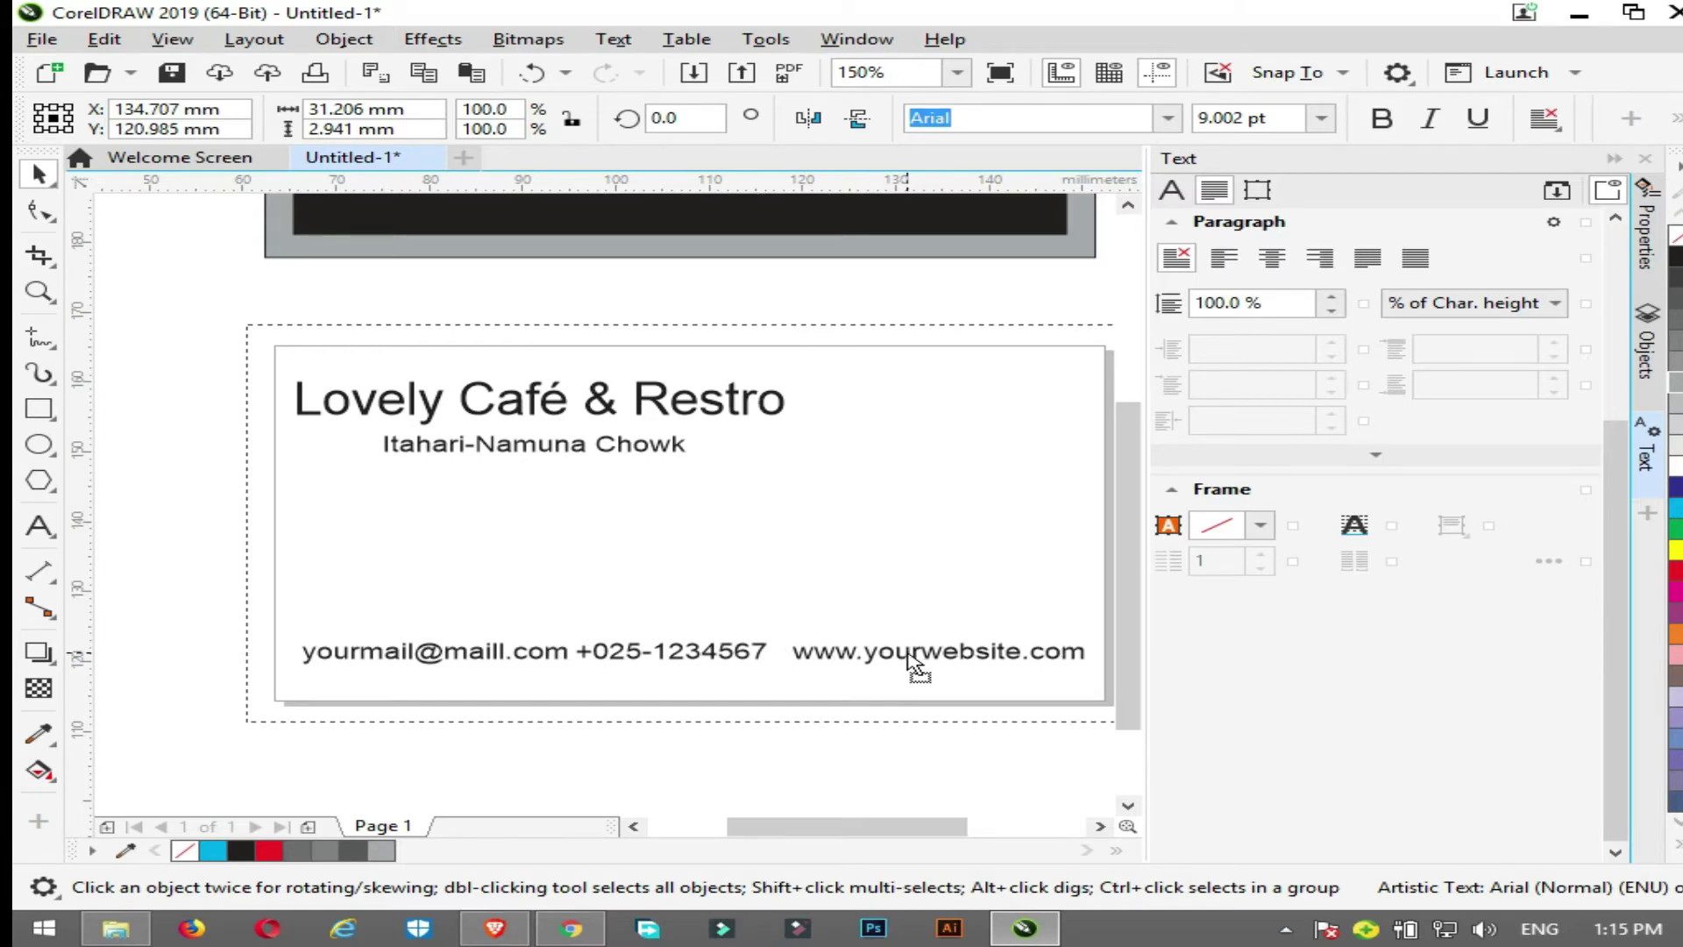
# - Clear the selection on the card and switch over to the web browser
pyautogui.click(910, 492)
pyautogui.click(655, 403)
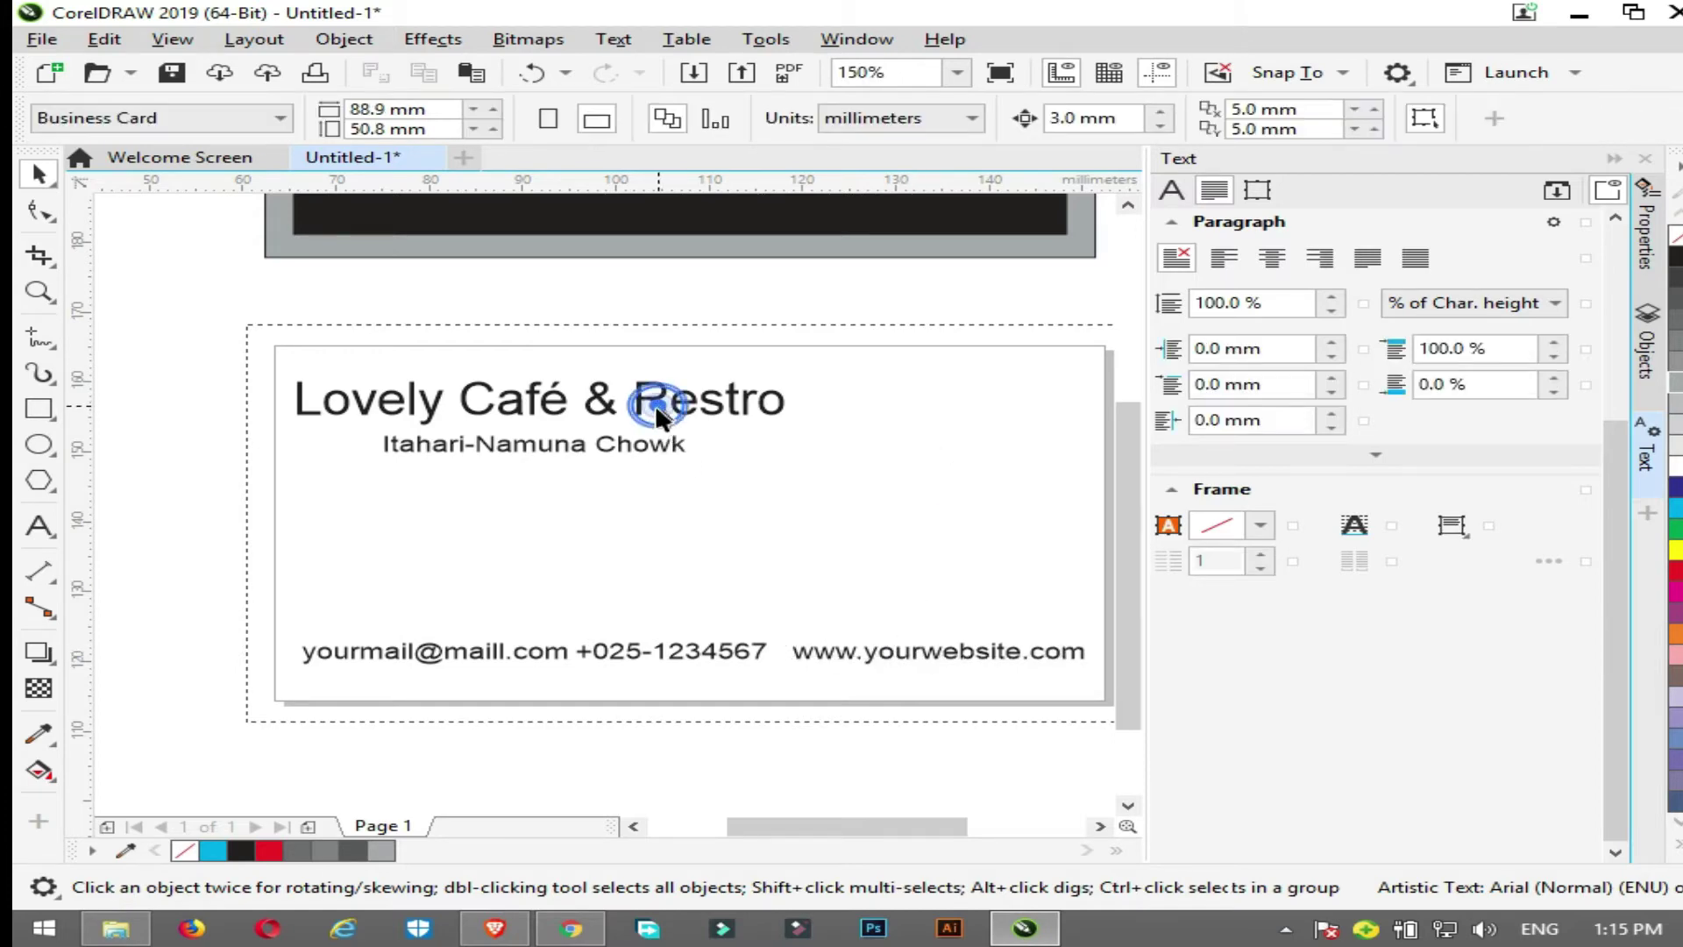
pyautogui.click(620, 436)
pyautogui.press('Escape')
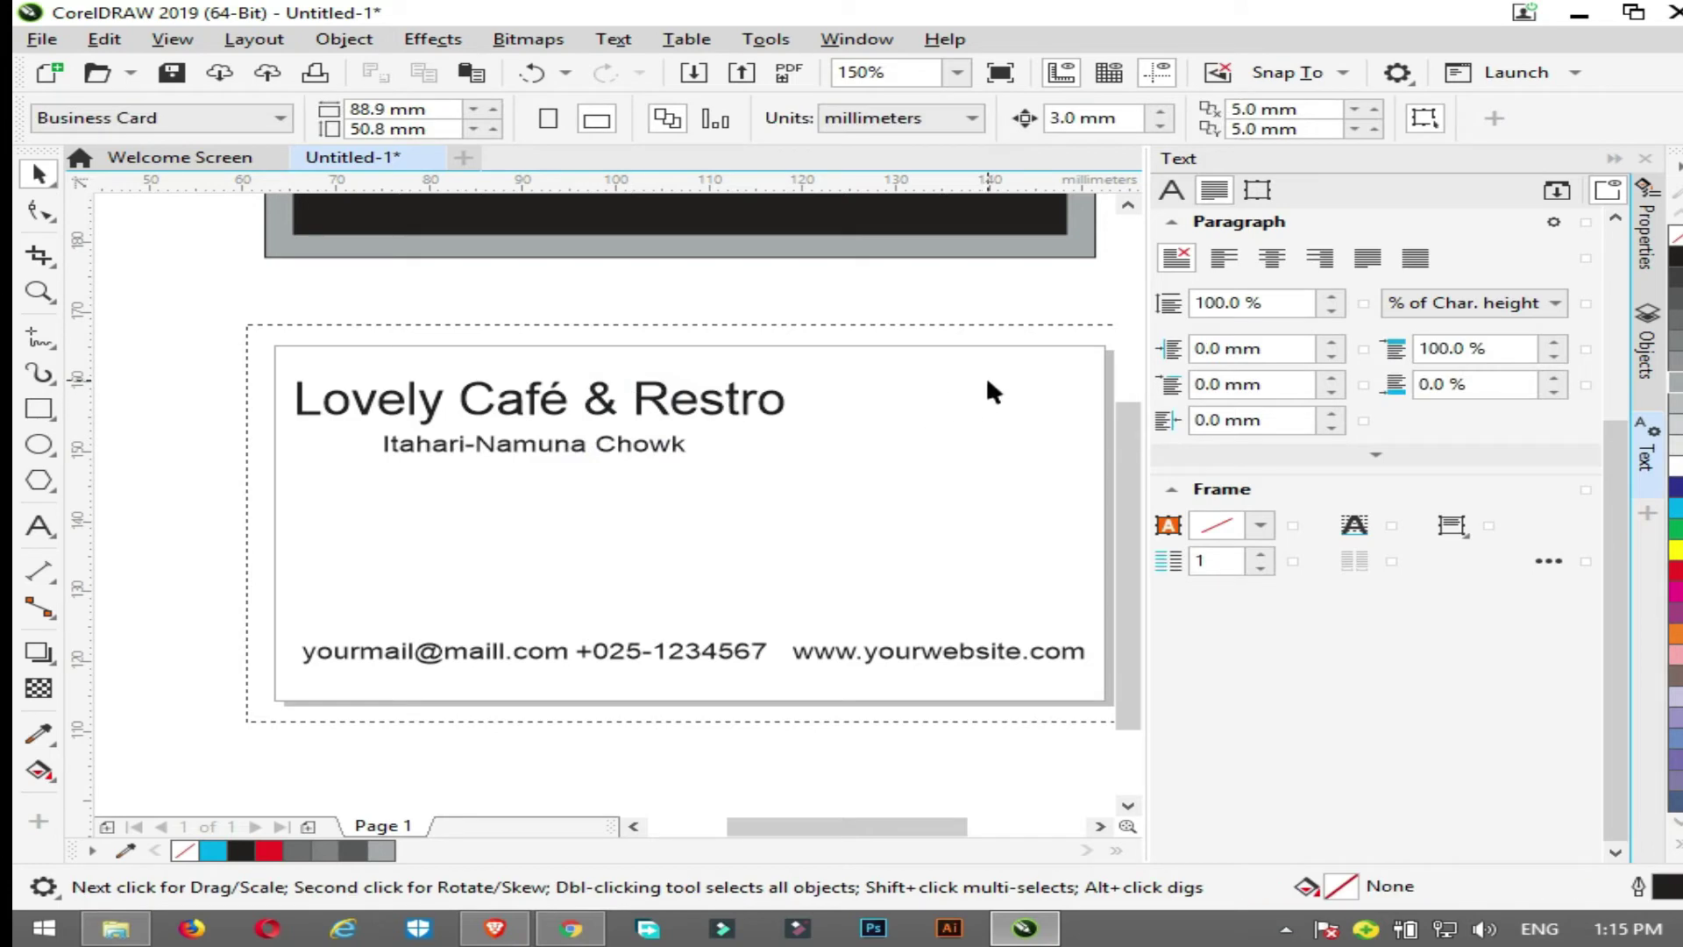
pyautogui.press('F10')
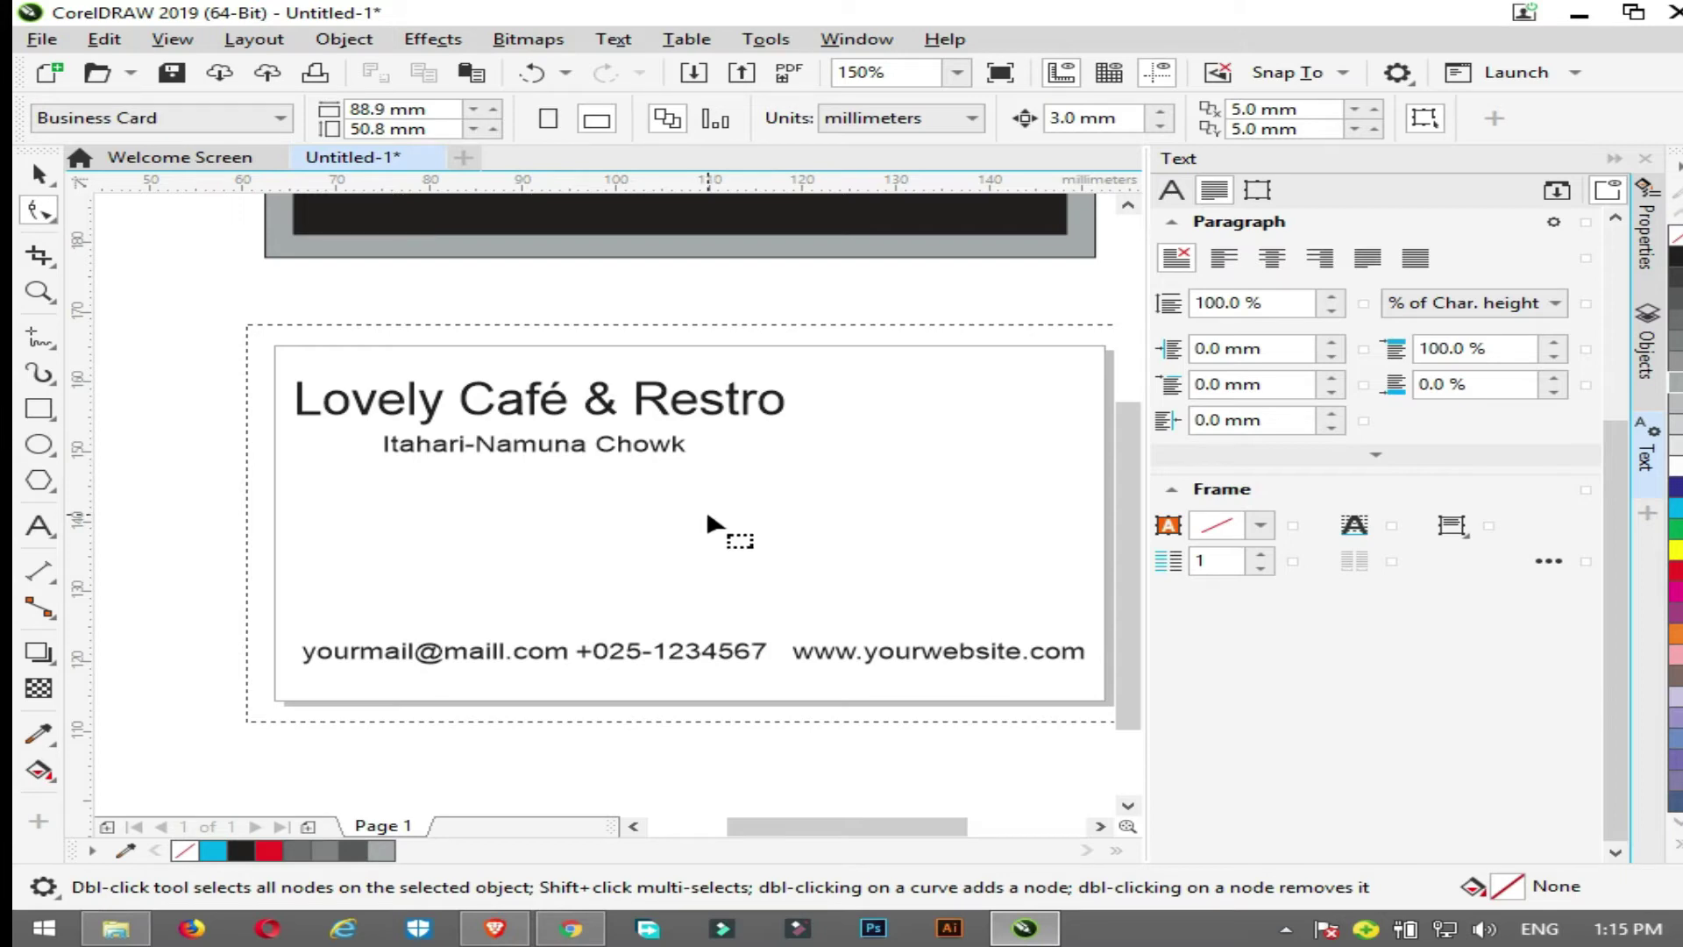
pyautogui.hotkey('alt', 'Tab')
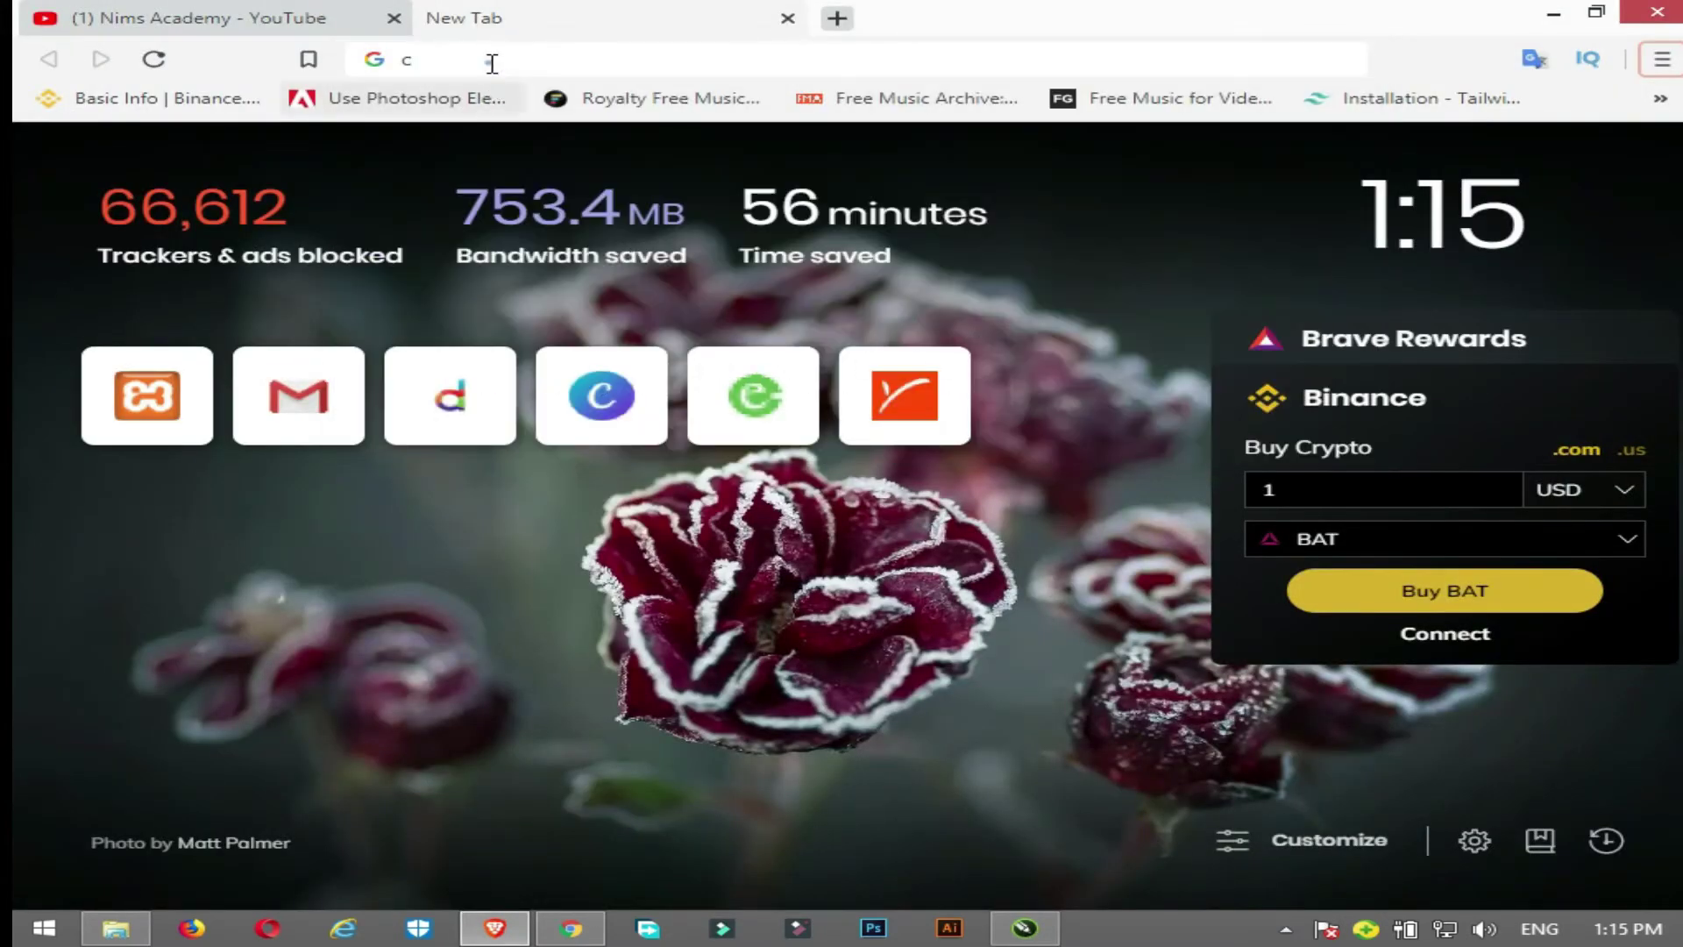
# - Search Google in Brave for 'coffee png images'
pyautogui.click(492, 63)
pyautogui.write('cof')
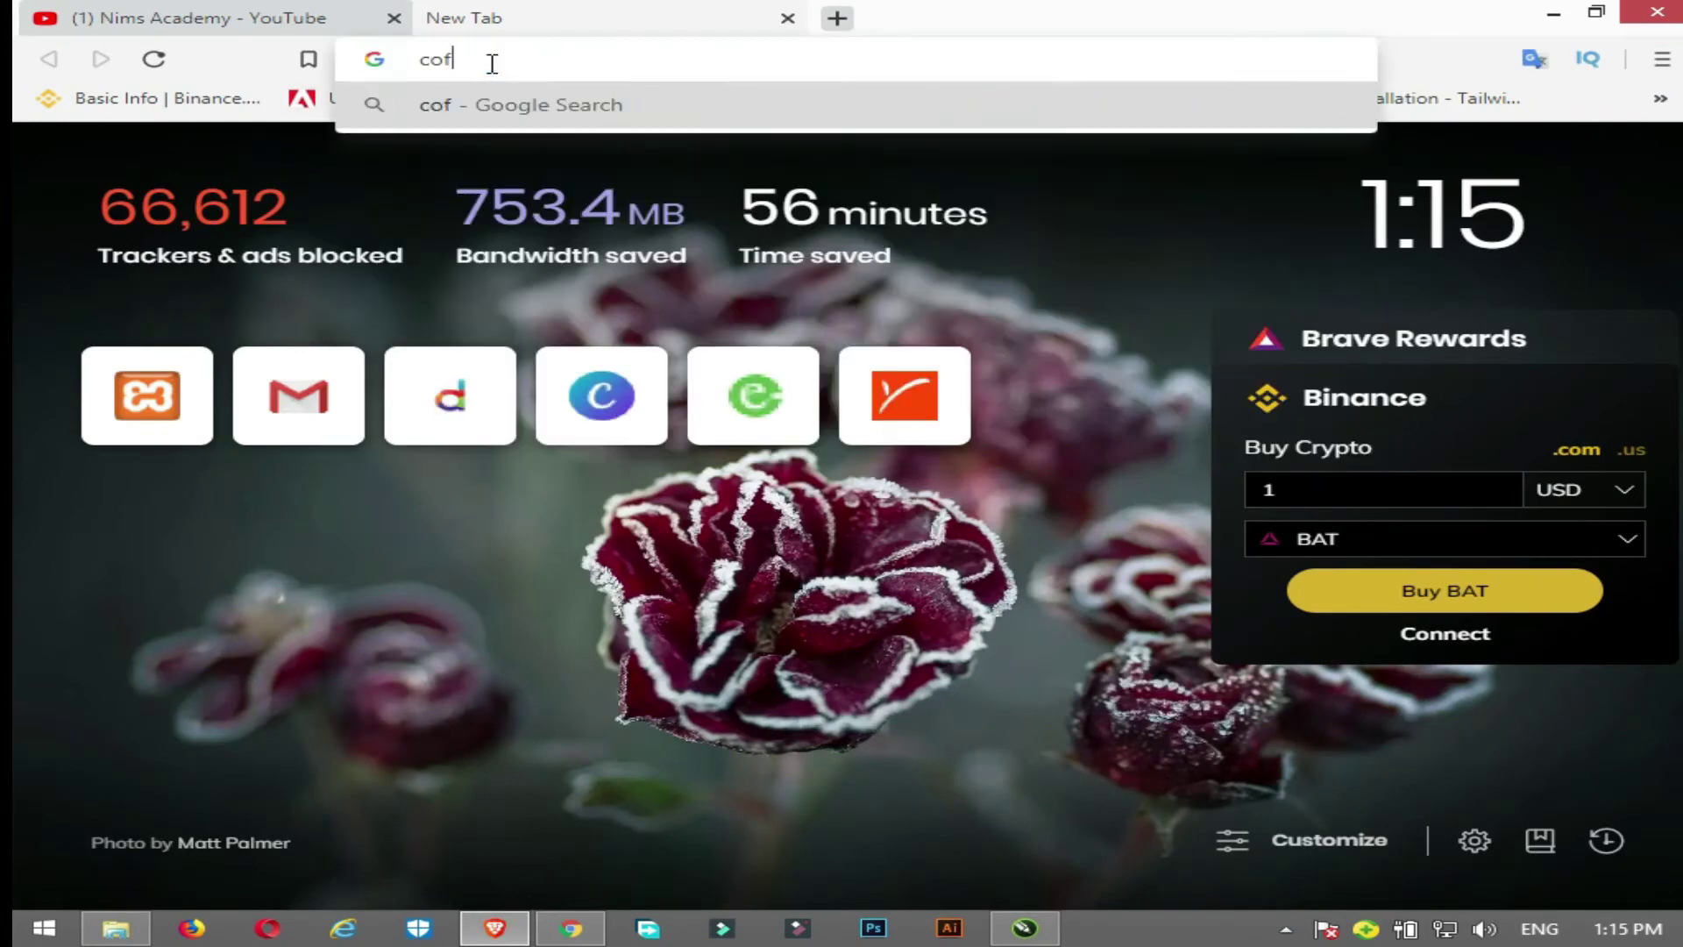
pyautogui.write('fee p')
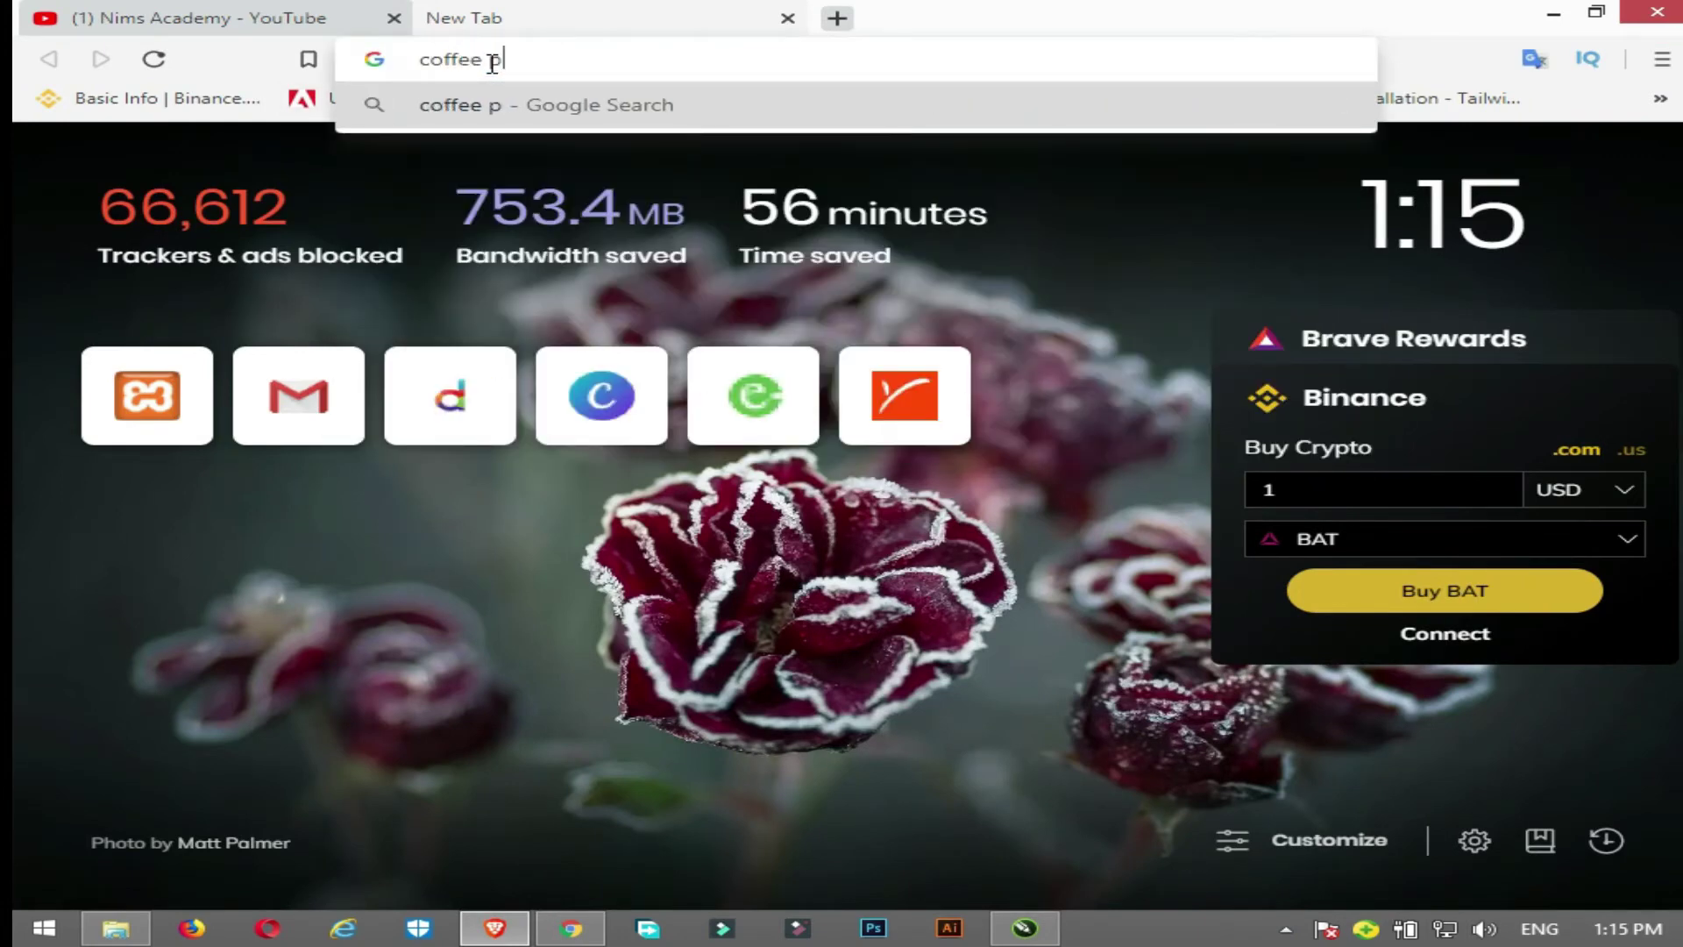
pyautogui.write('ng im,a')
pyautogui.press('BackSpace')
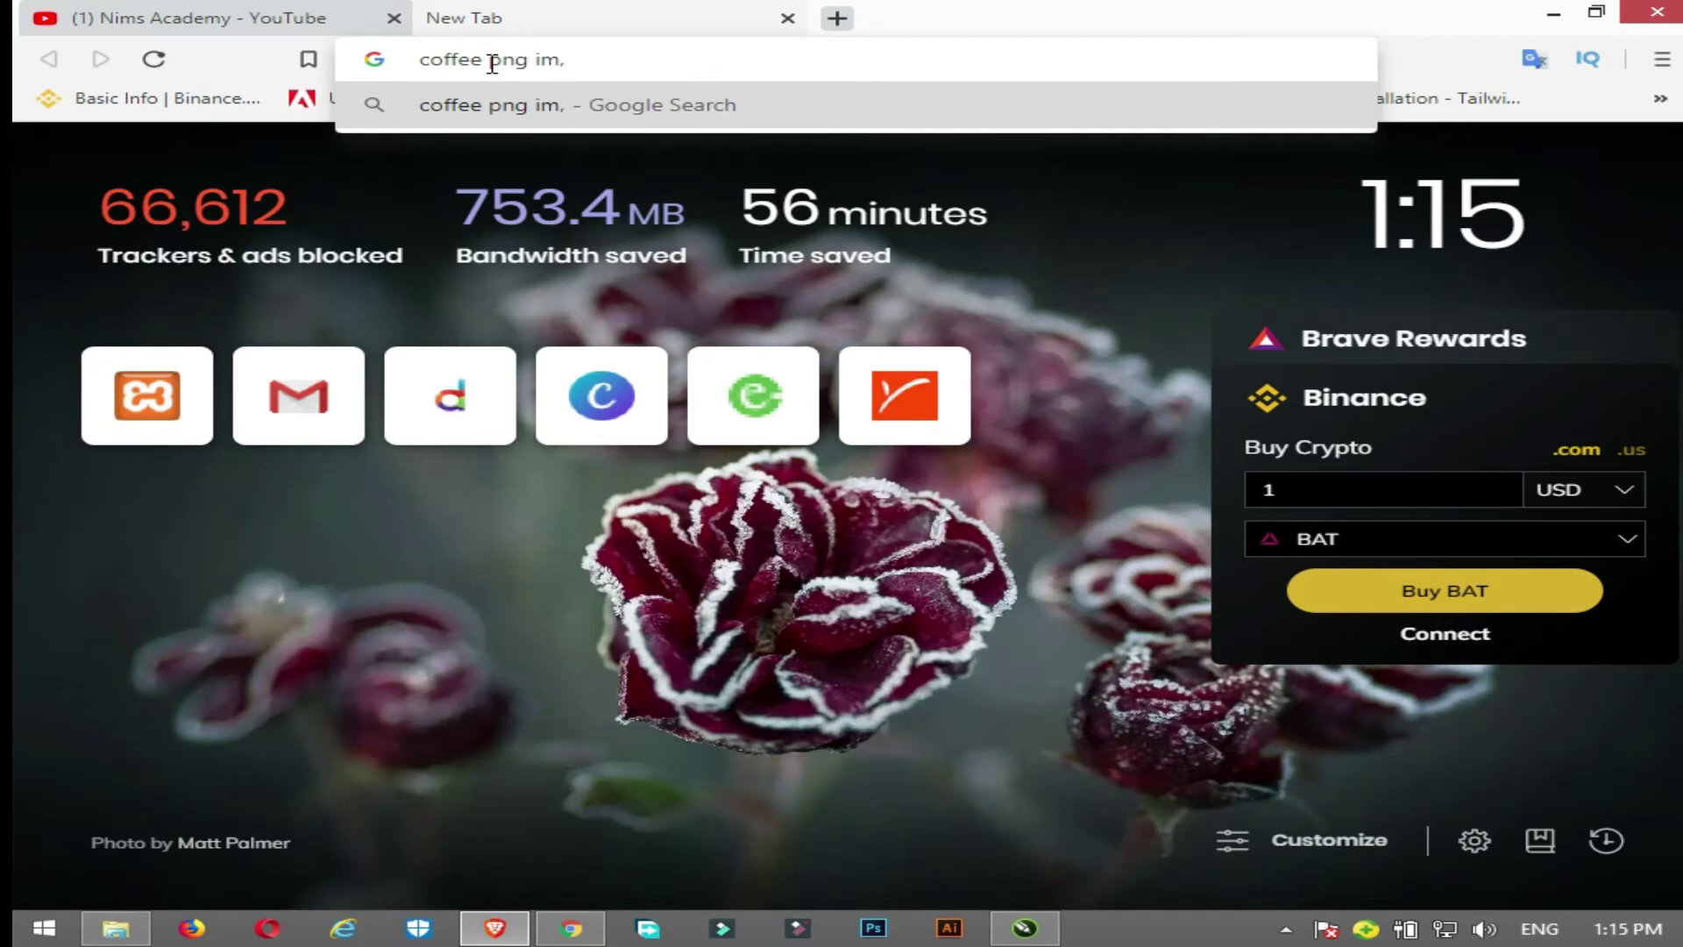
pyautogui.press('BackSpace')
pyautogui.write('ges')
pyautogui.press('Return')
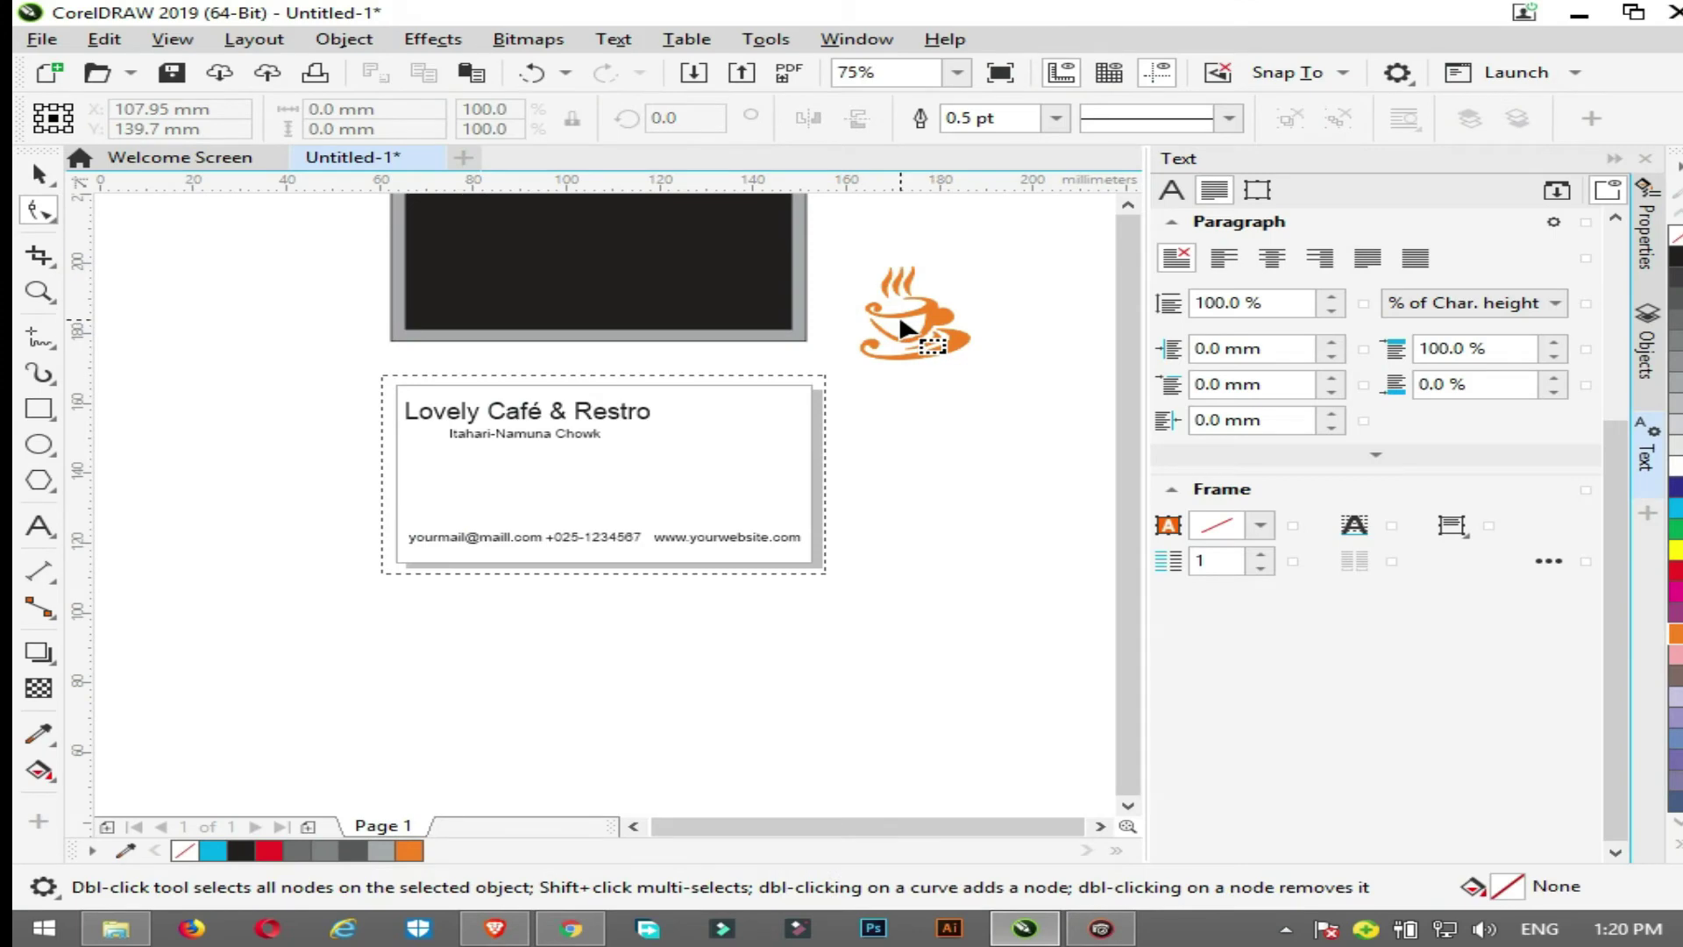
# - Move the orange coffee-cup graphic onto the business card
pyautogui.click(903, 329)
pyautogui.moveTo(980, 286)
pyautogui.mouseDown()
pyautogui.moveTo(955, 364)
pyautogui.moveTo(549, 412)
pyautogui.moveTo(526, 441)
pyautogui.mouseUp()
pyautogui.scroll(2, 549, 411)
# - Send the cup behind all the text and shrink it to about 23 × 26 mm
pyautogui.rightClick(526, 441)
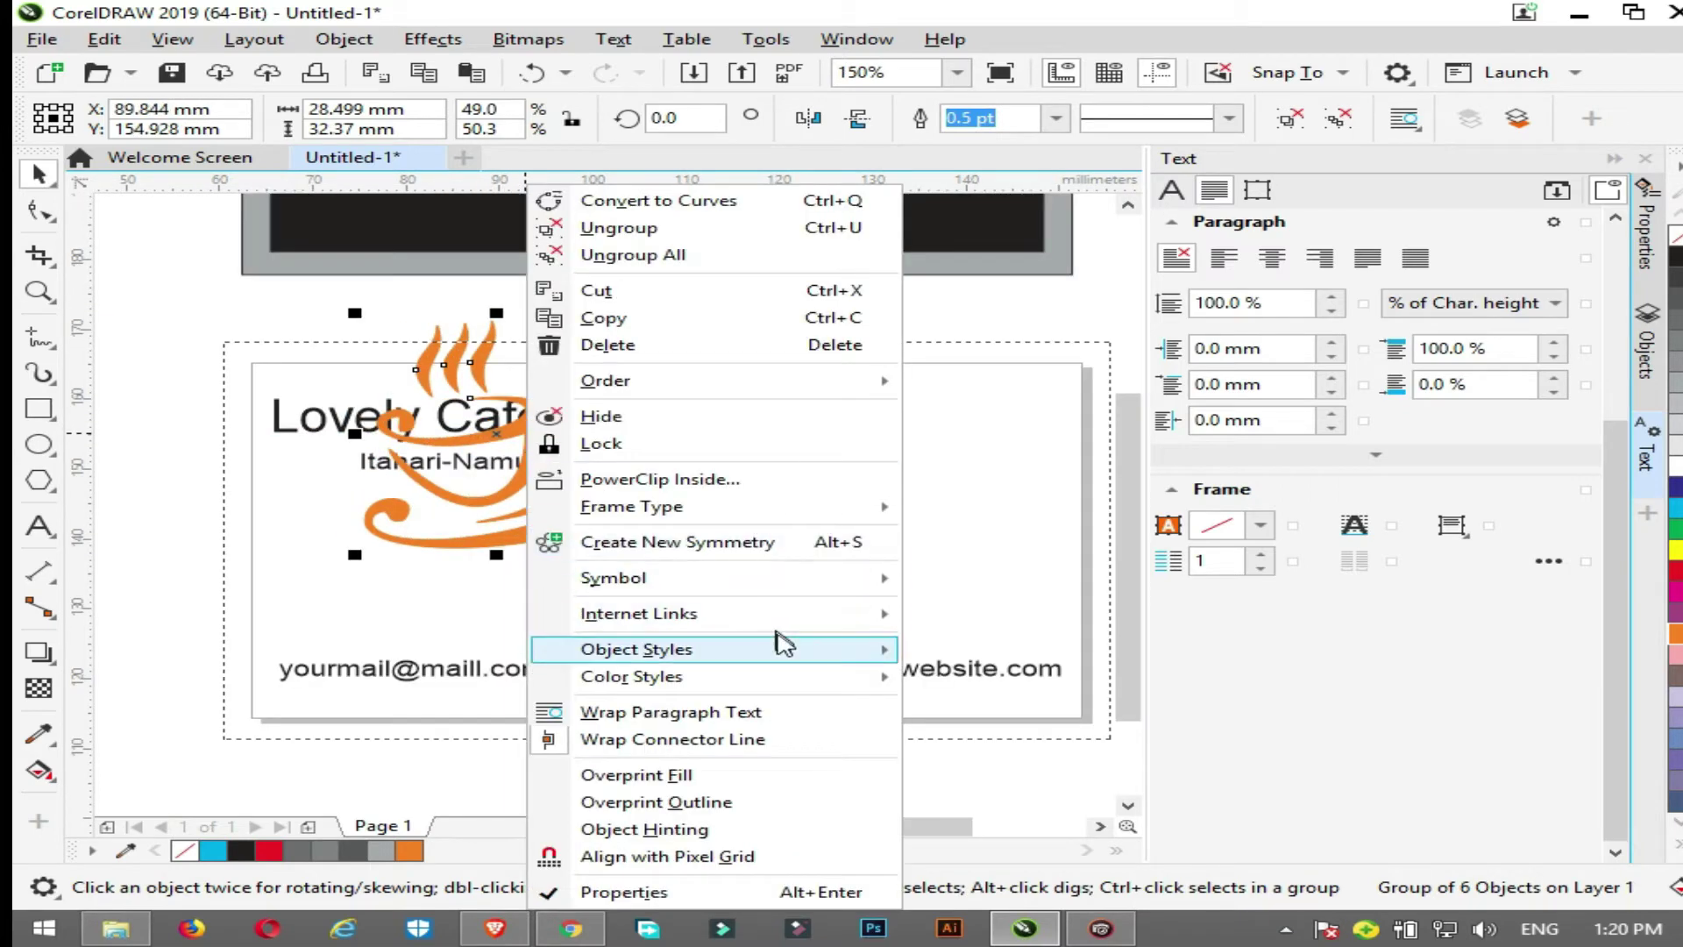
pyautogui.moveTo(605, 381)
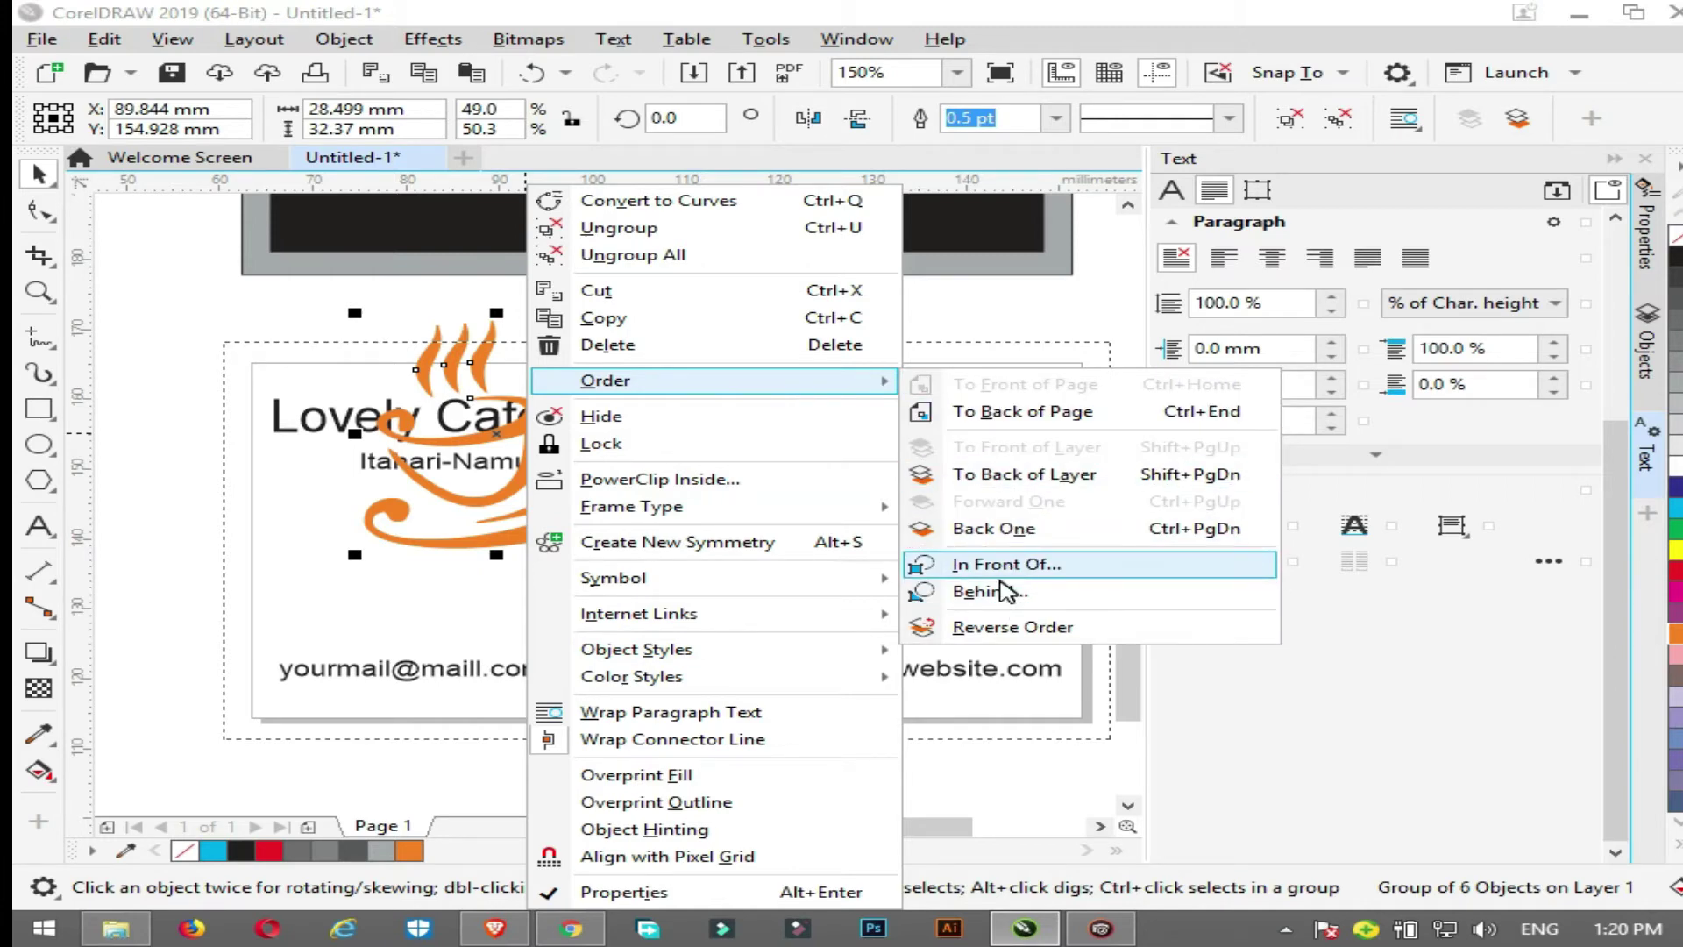
pyautogui.click(1003, 591)
pyautogui.click(537, 434)
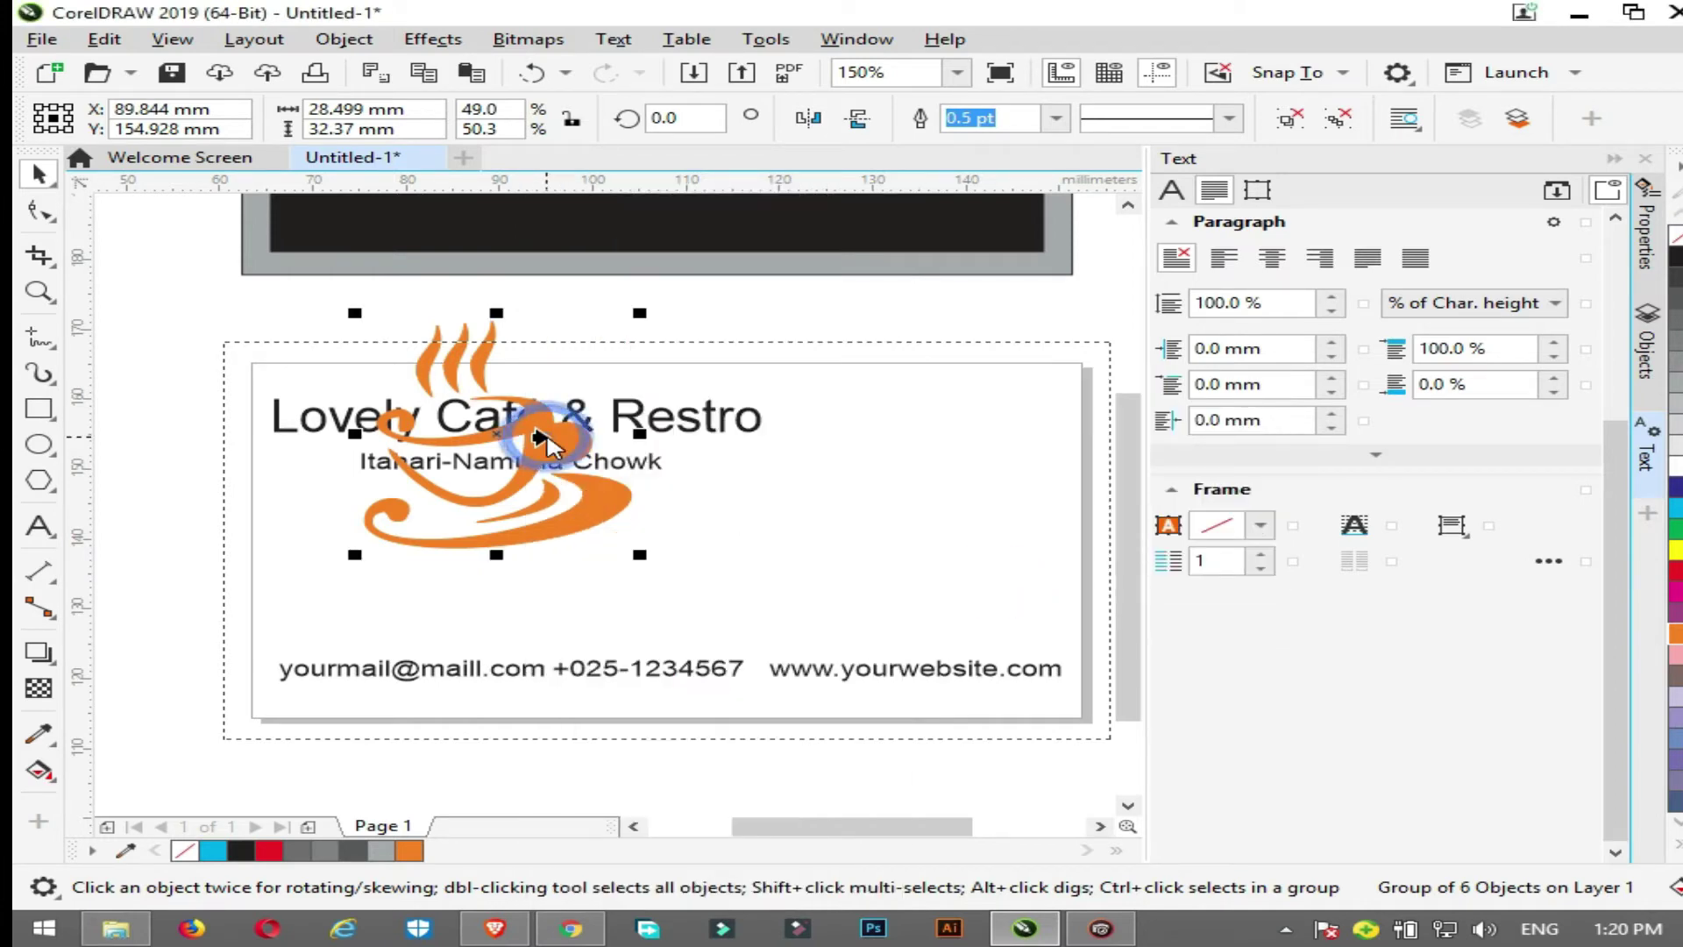
pyautogui.click(1101, 526)
pyautogui.rightClick(529, 439)
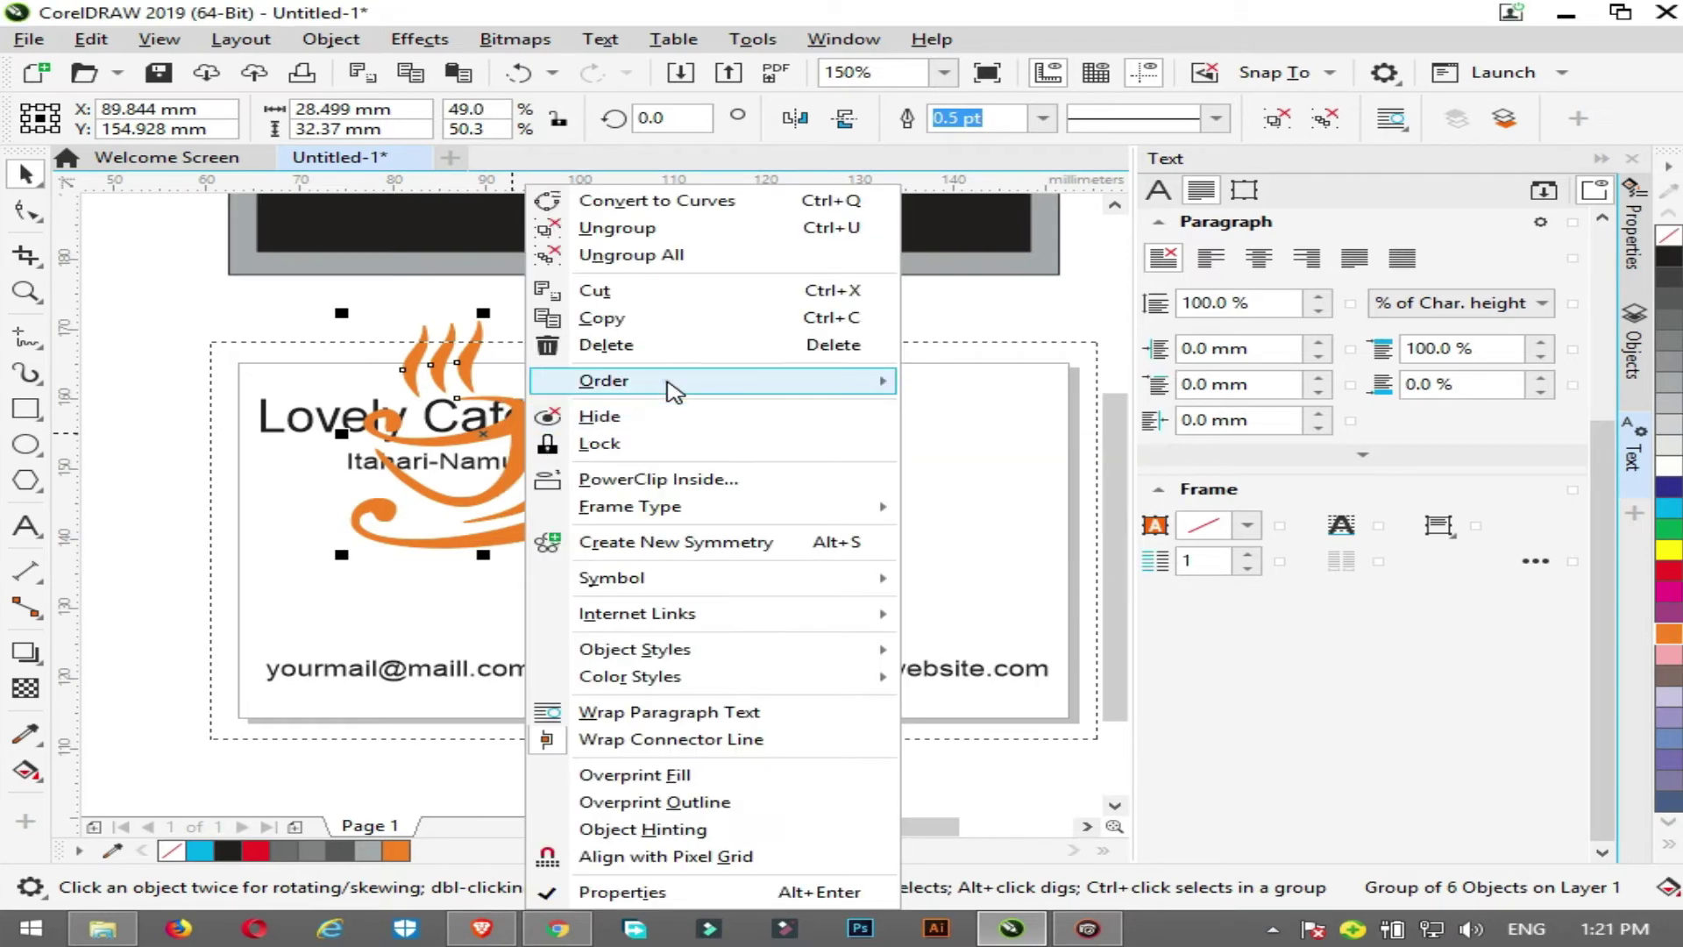
pyautogui.moveTo(604, 381)
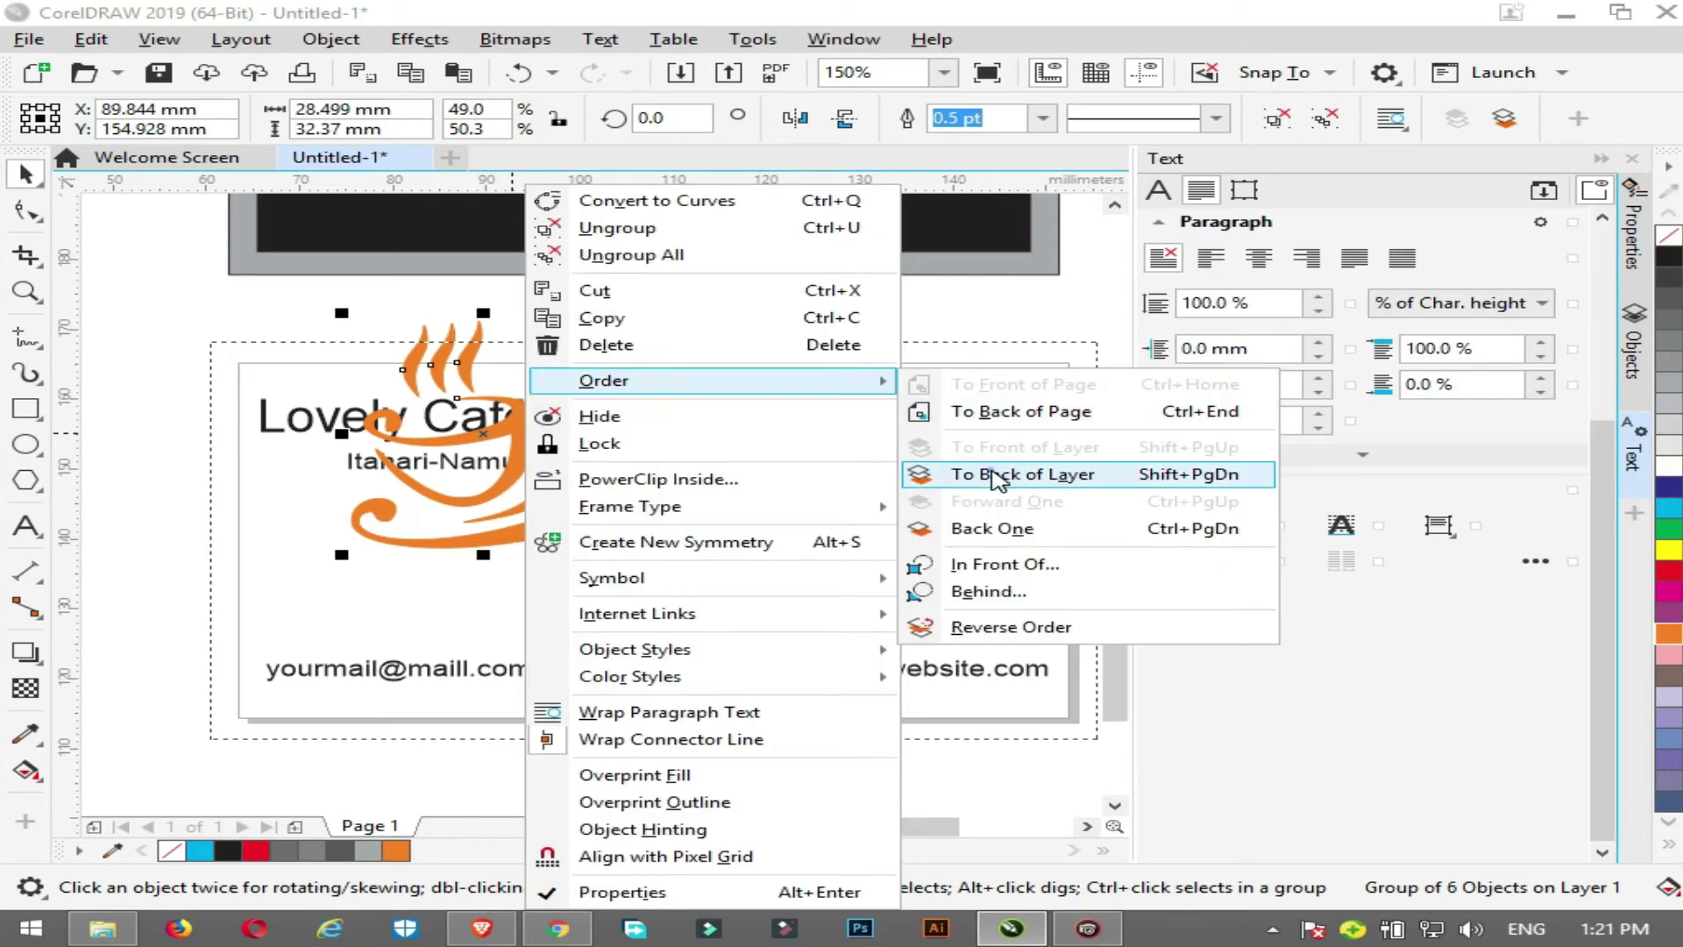
pyautogui.click(993, 477)
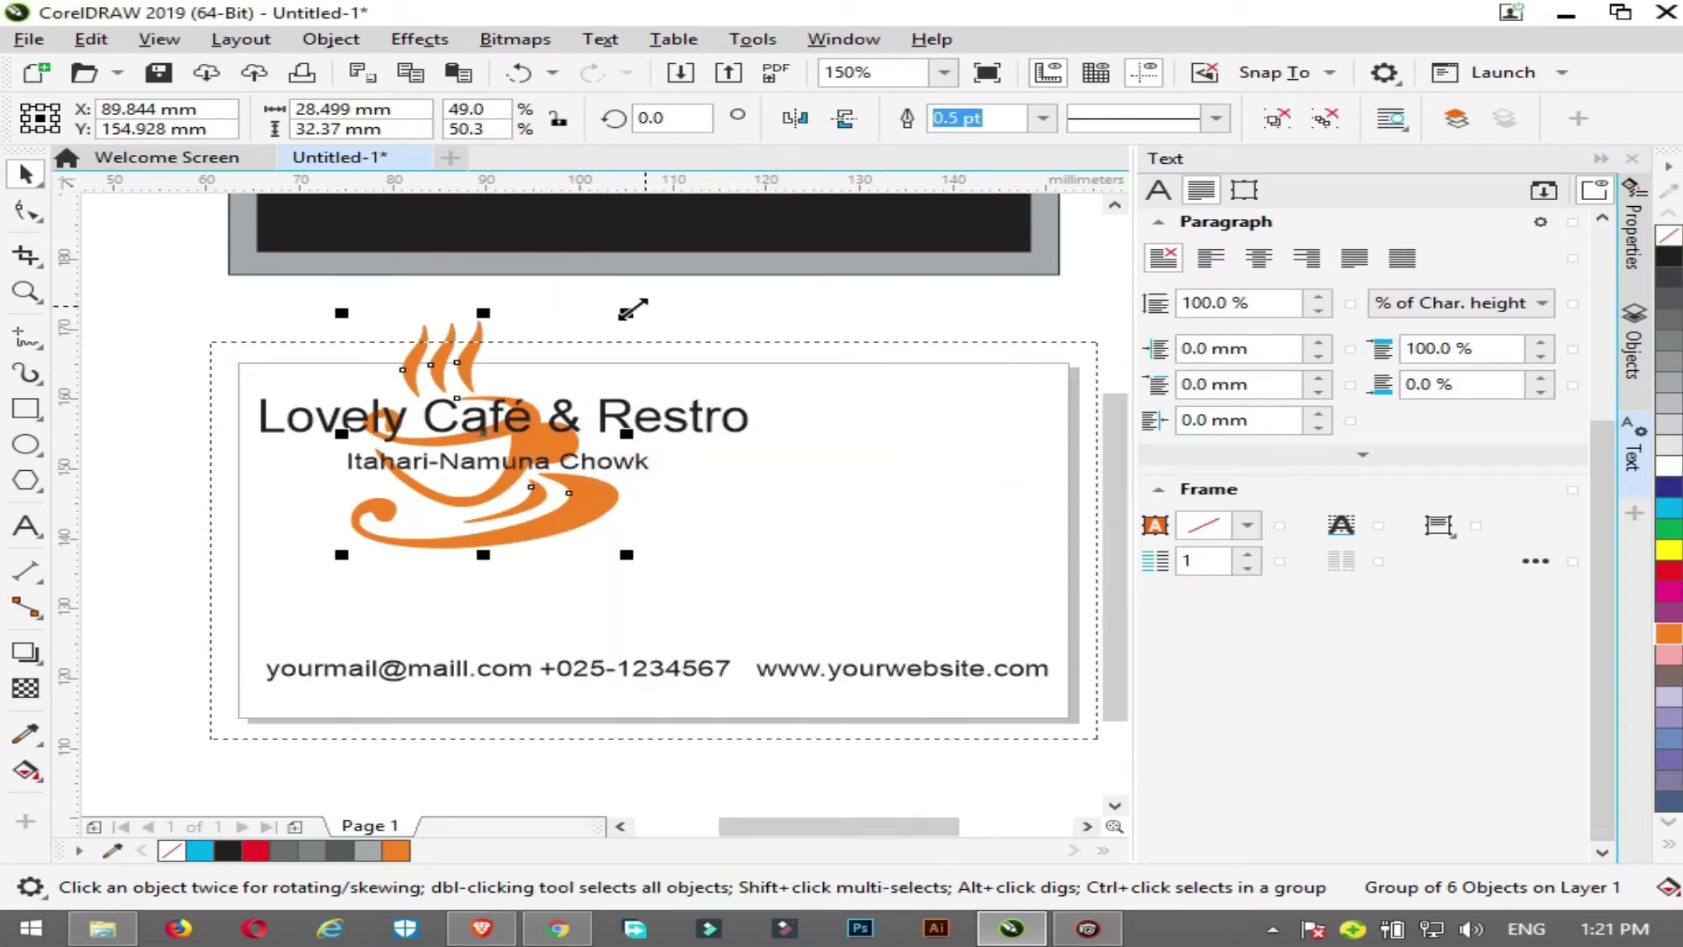
pyautogui.moveTo(631, 309); pyautogui.dragTo(572, 359)
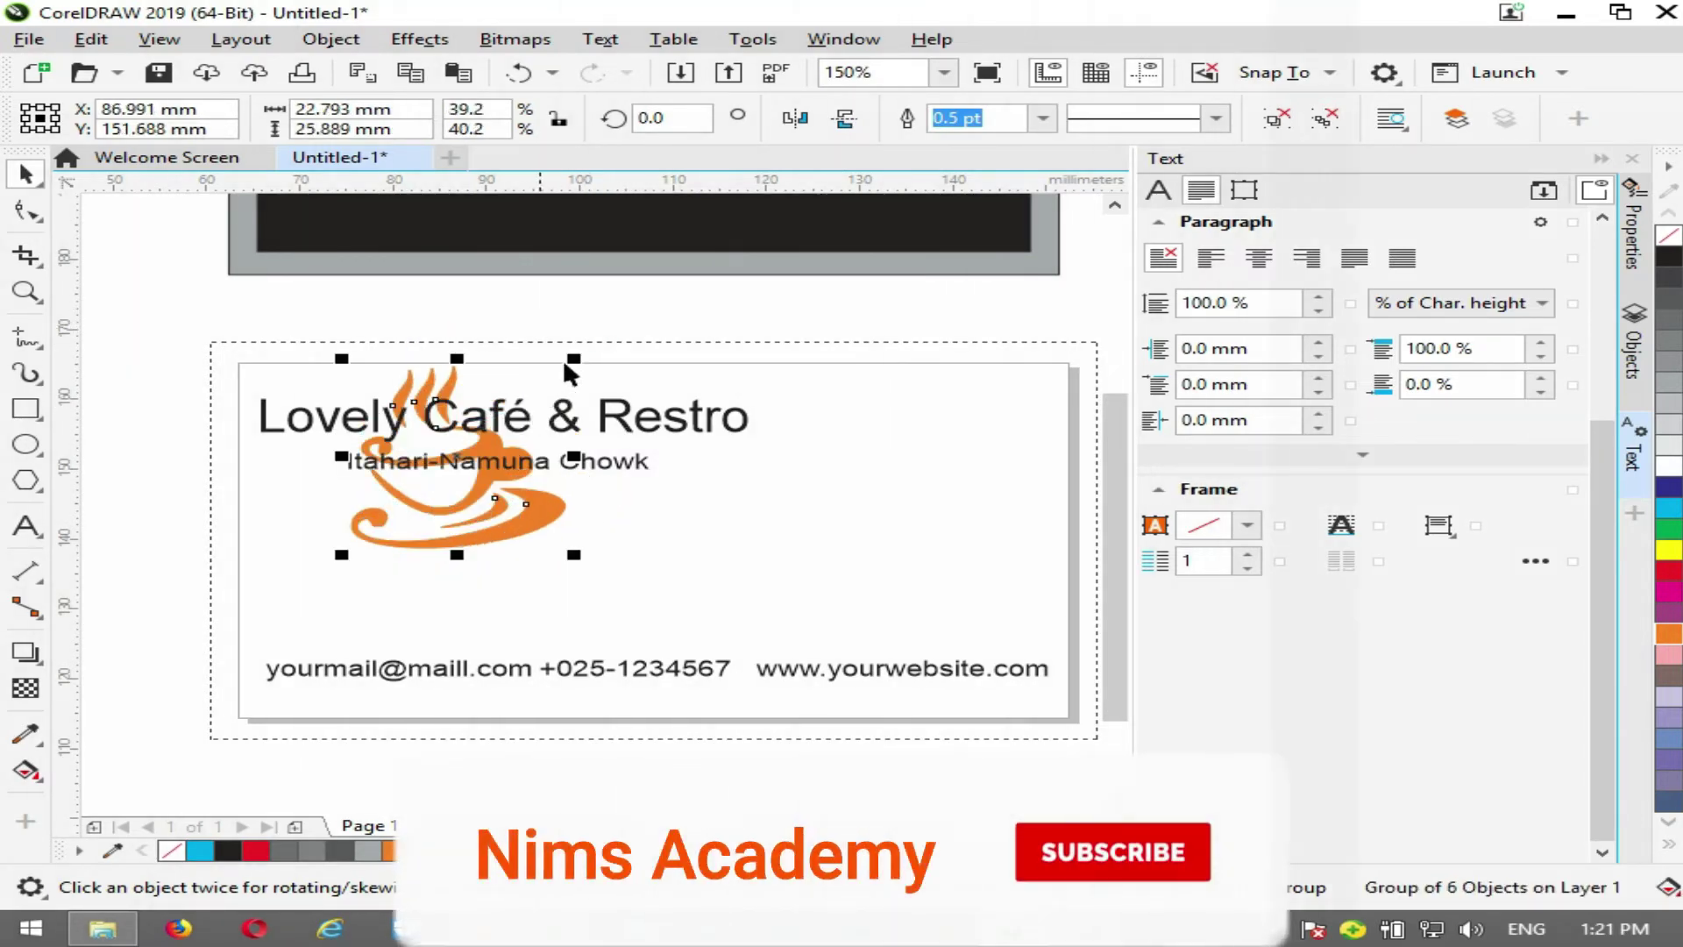
# - Tilt the cup slightly clockwise and shrink it to about 20.1 × 22.4 mm
pyautogui.click(500, 482)
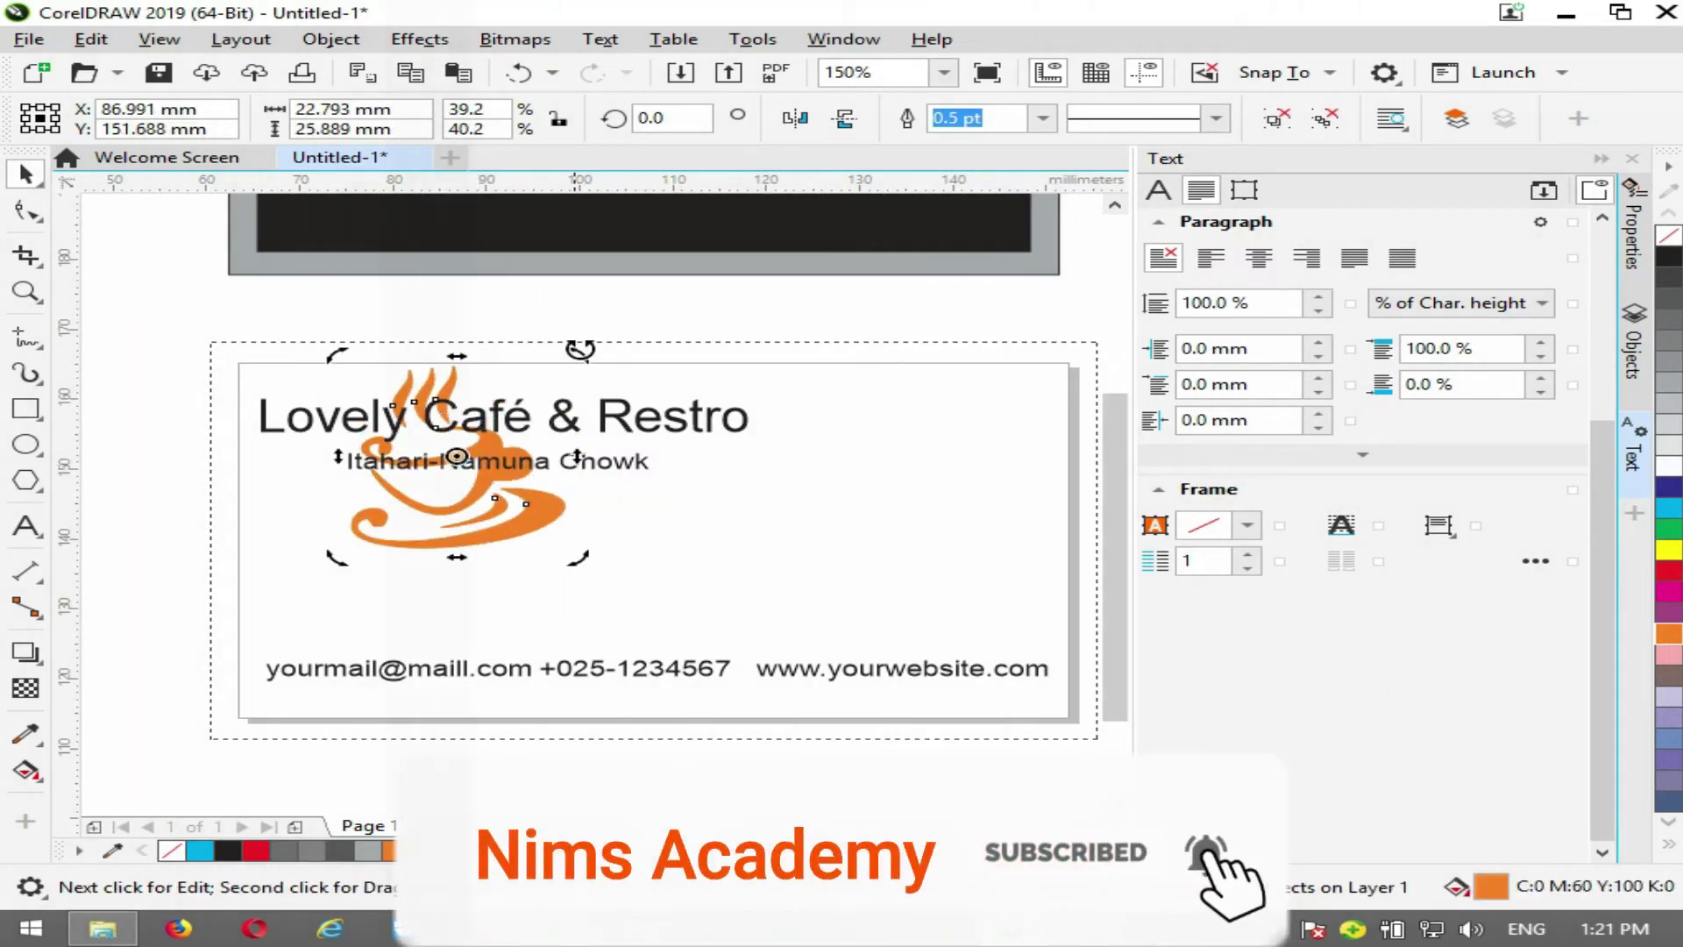
pyautogui.moveTo(580, 349)
pyautogui.mouseDown()
pyautogui.moveTo(612, 355)
pyautogui.moveTo(584, 355)
pyautogui.mouseUp()
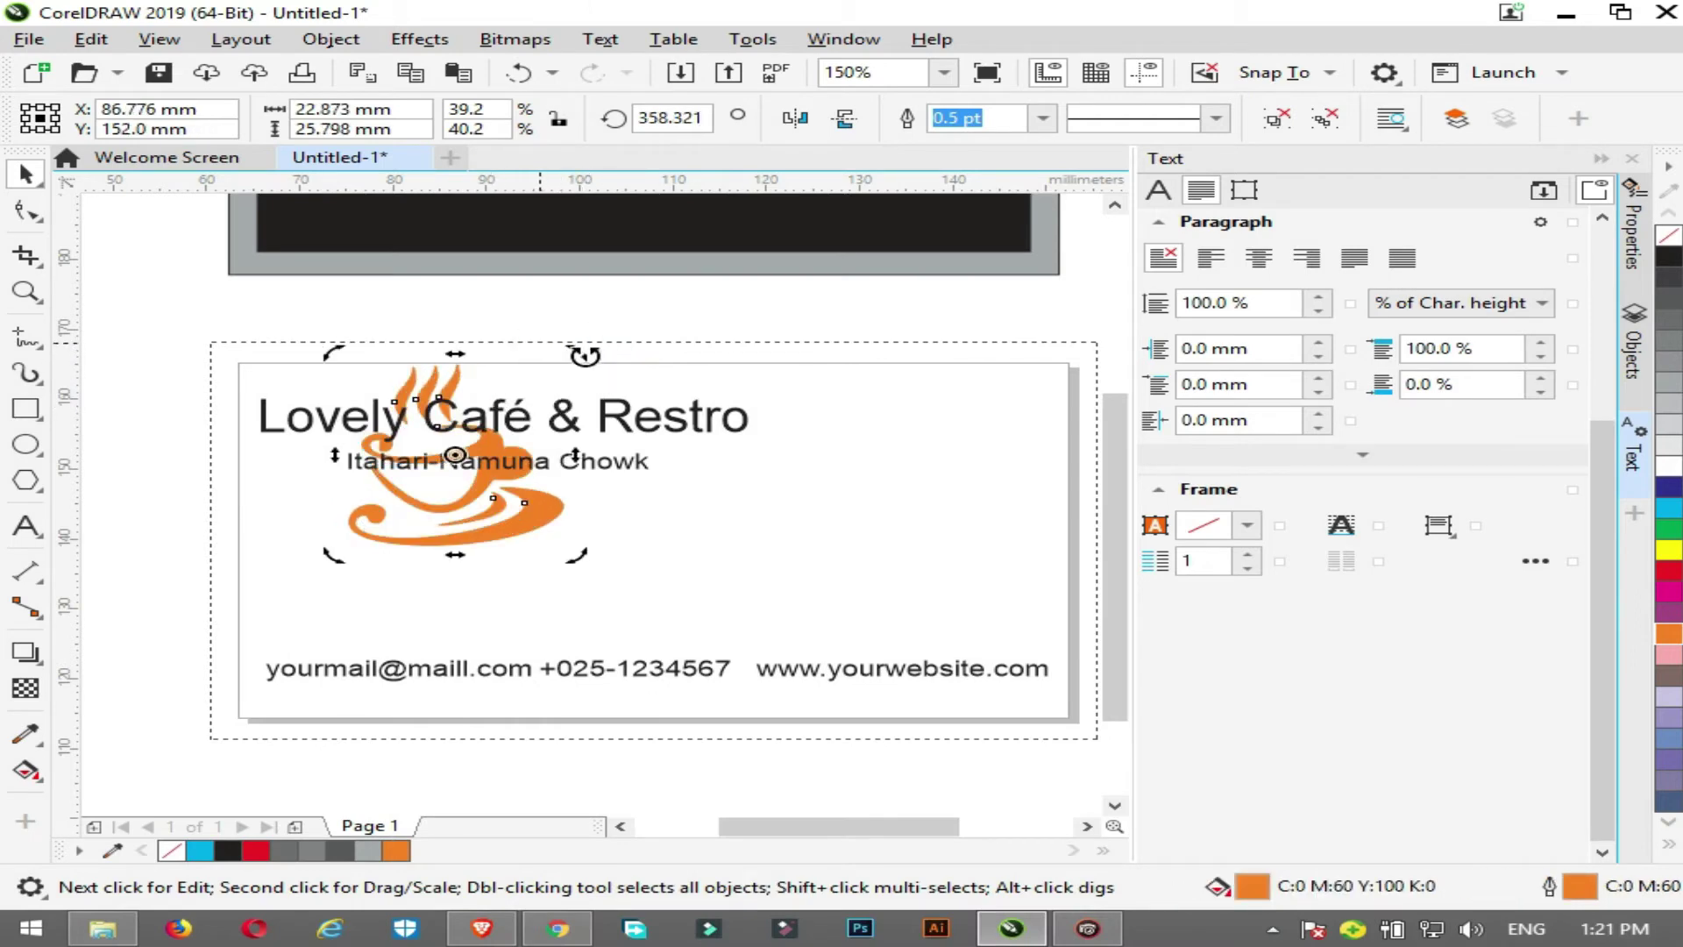
pyautogui.click(165, 342)
pyautogui.click(491, 496)
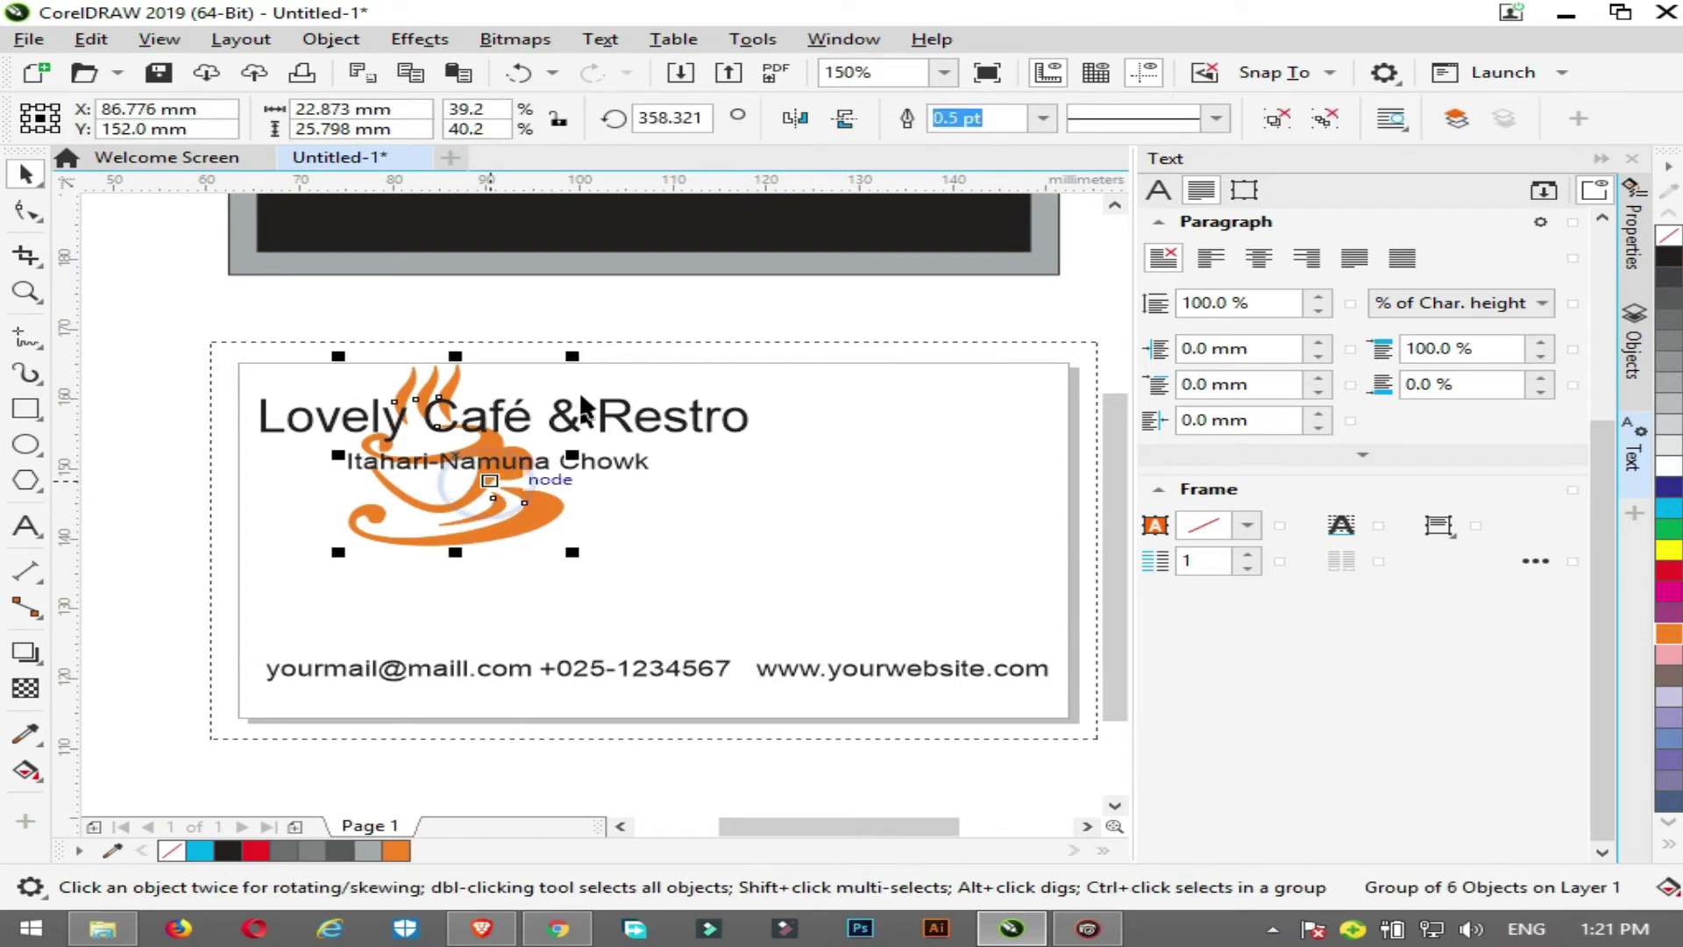
pyautogui.moveTo(572, 356); pyautogui.dragTo(543, 480)
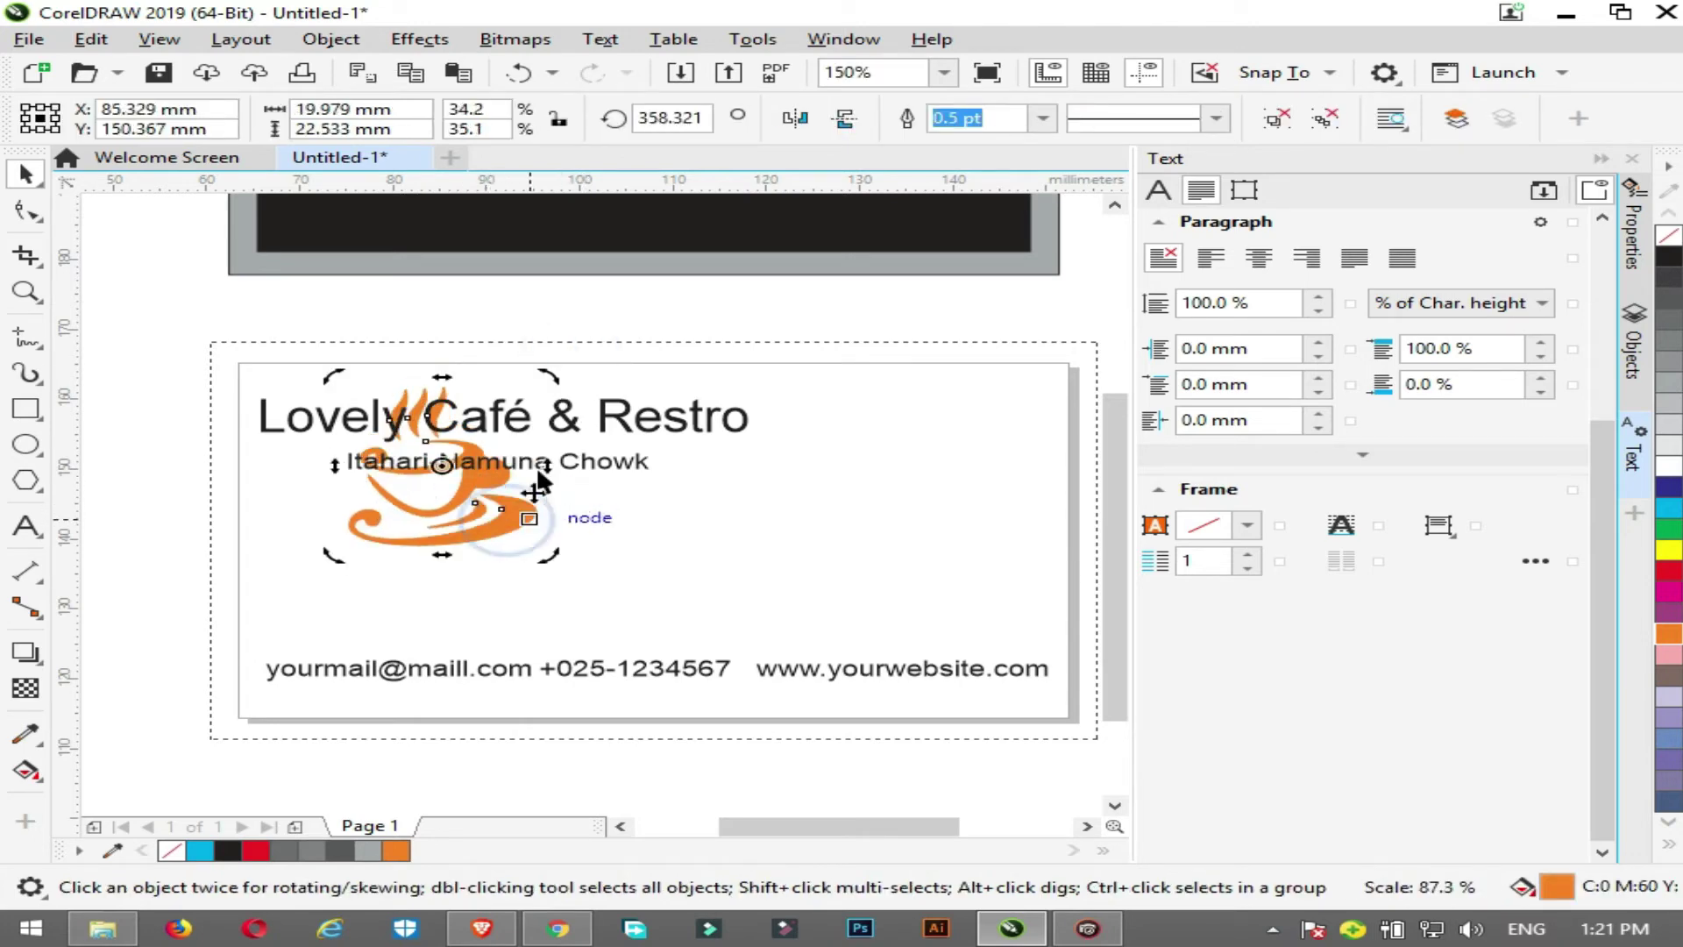
pyautogui.moveTo(547, 376); pyautogui.dragTo(575, 371)
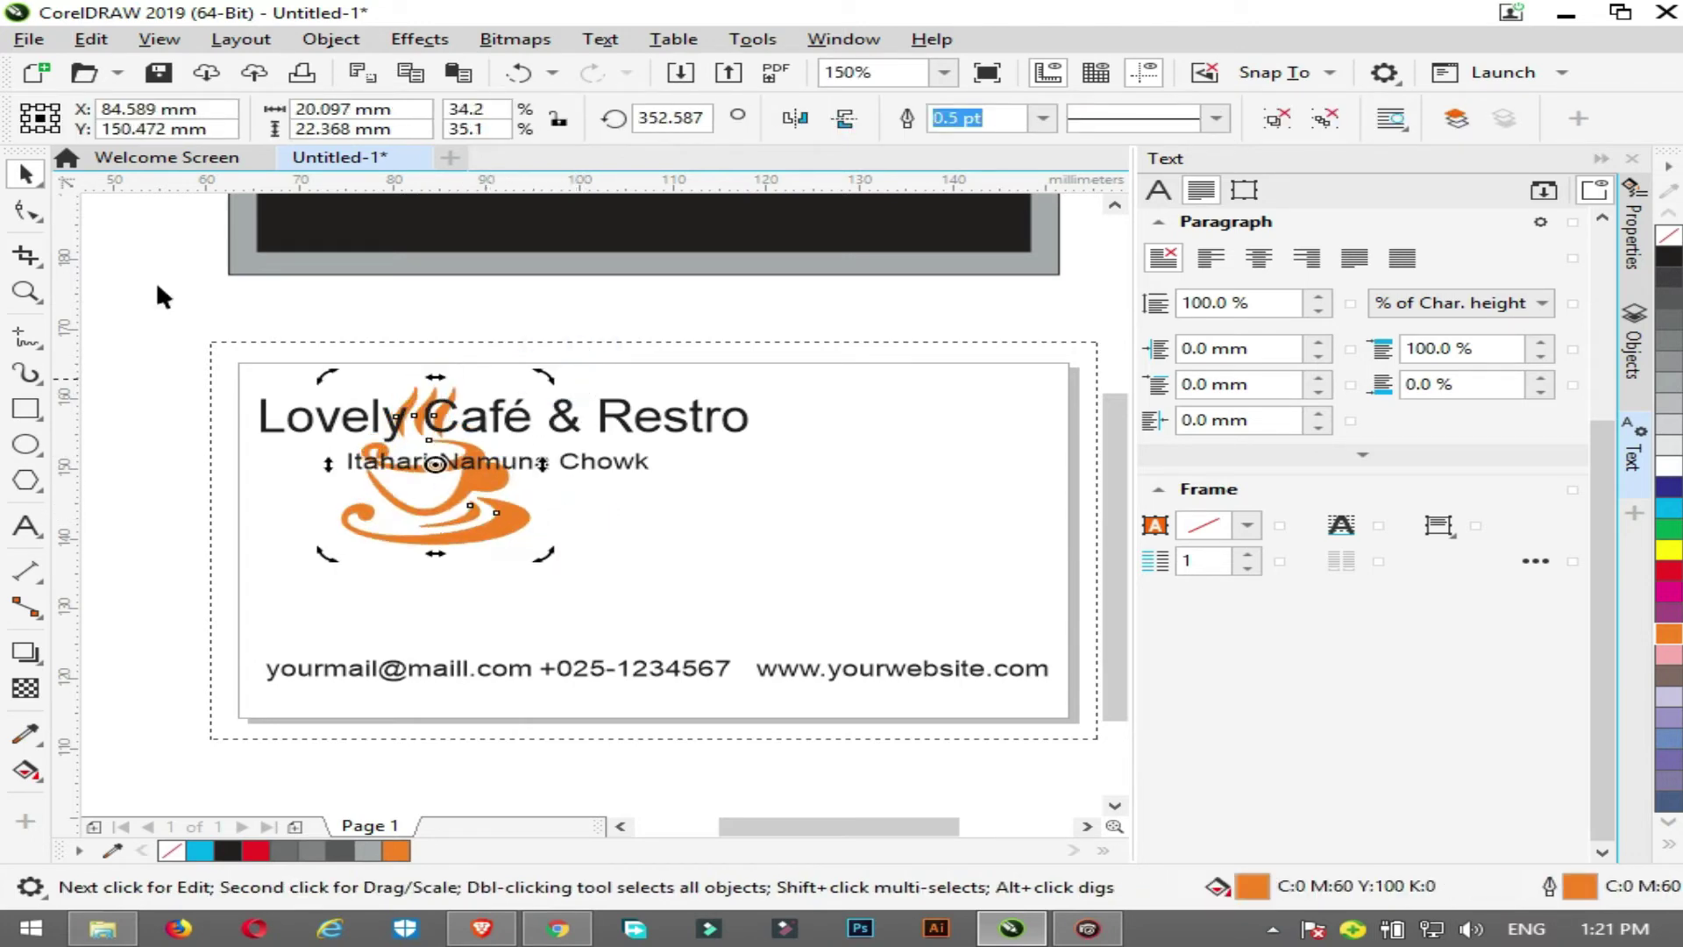
pyautogui.click(123, 251)
pyautogui.click(561, 420)
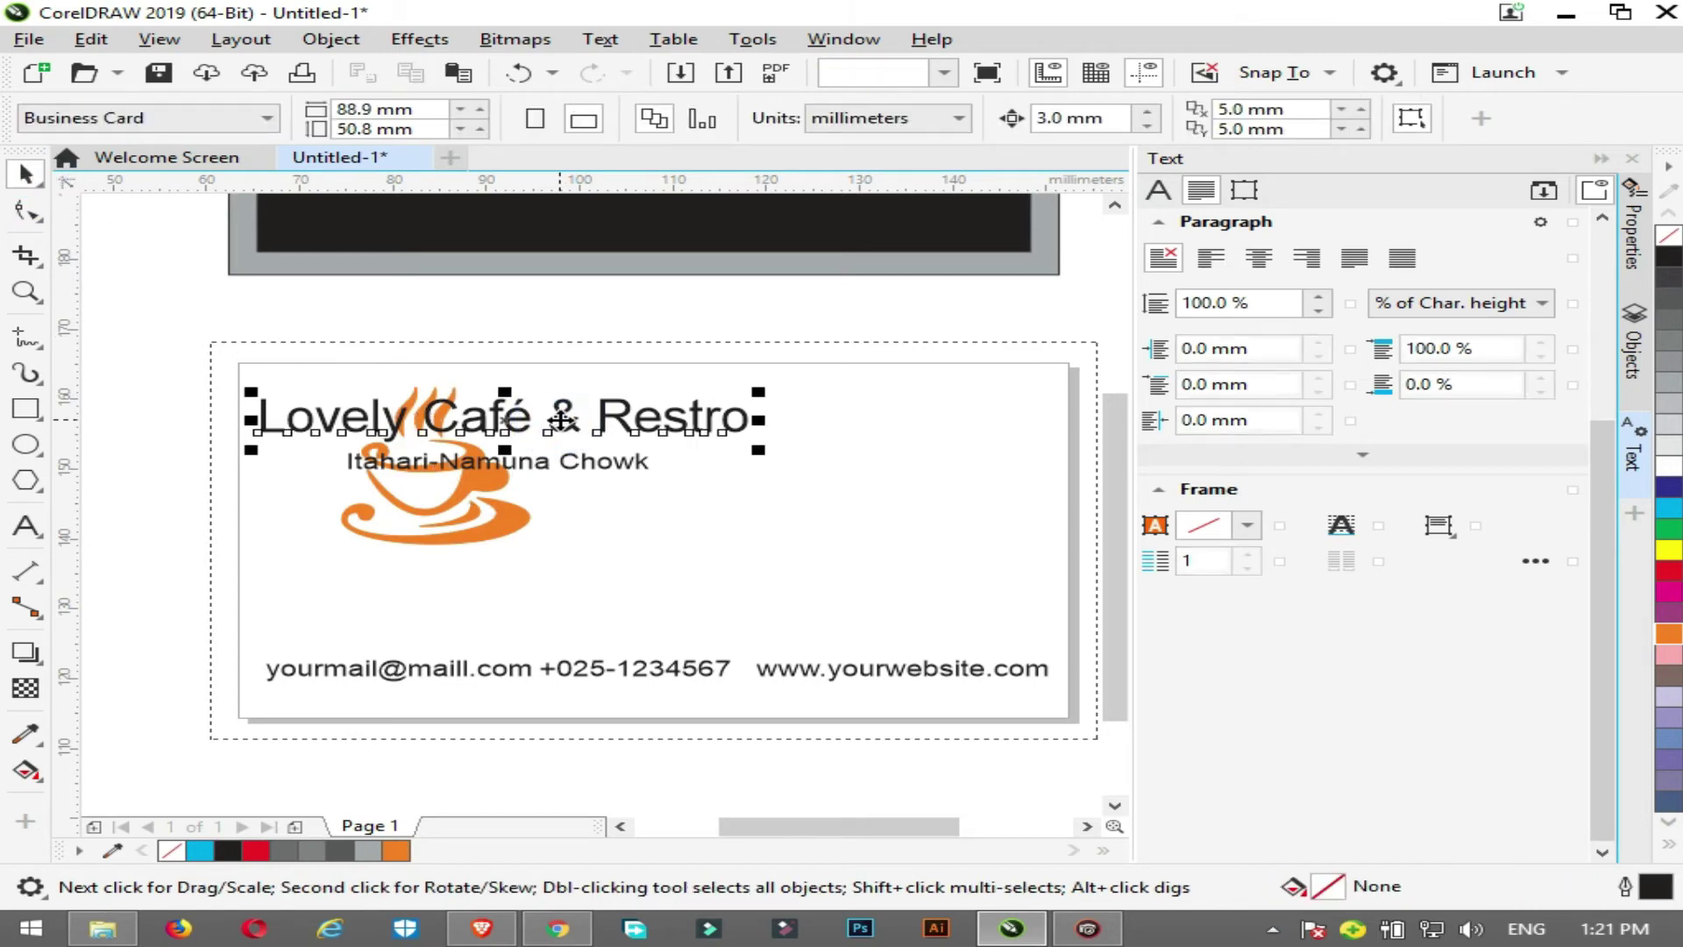
# - Fill the Lovely Café & Restro title with red
pyautogui.click(1665, 551)
pyautogui.rightClick(1665, 572)
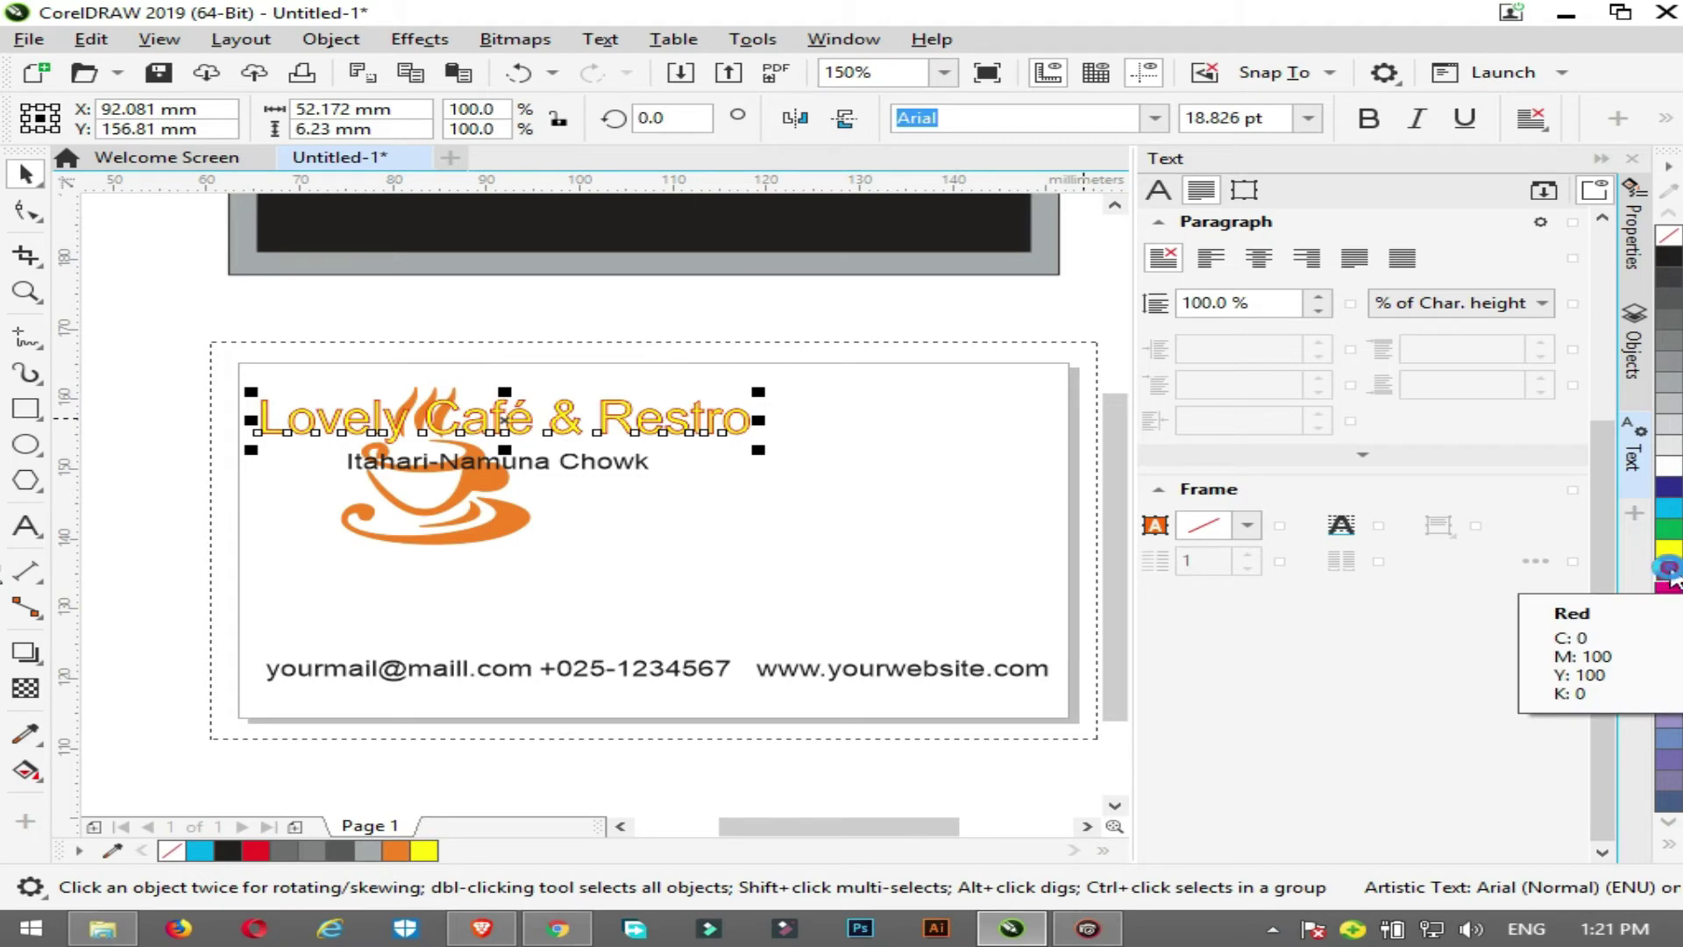
pyautogui.click(1669, 572)
pyautogui.hotkey('ctrl', 'z')
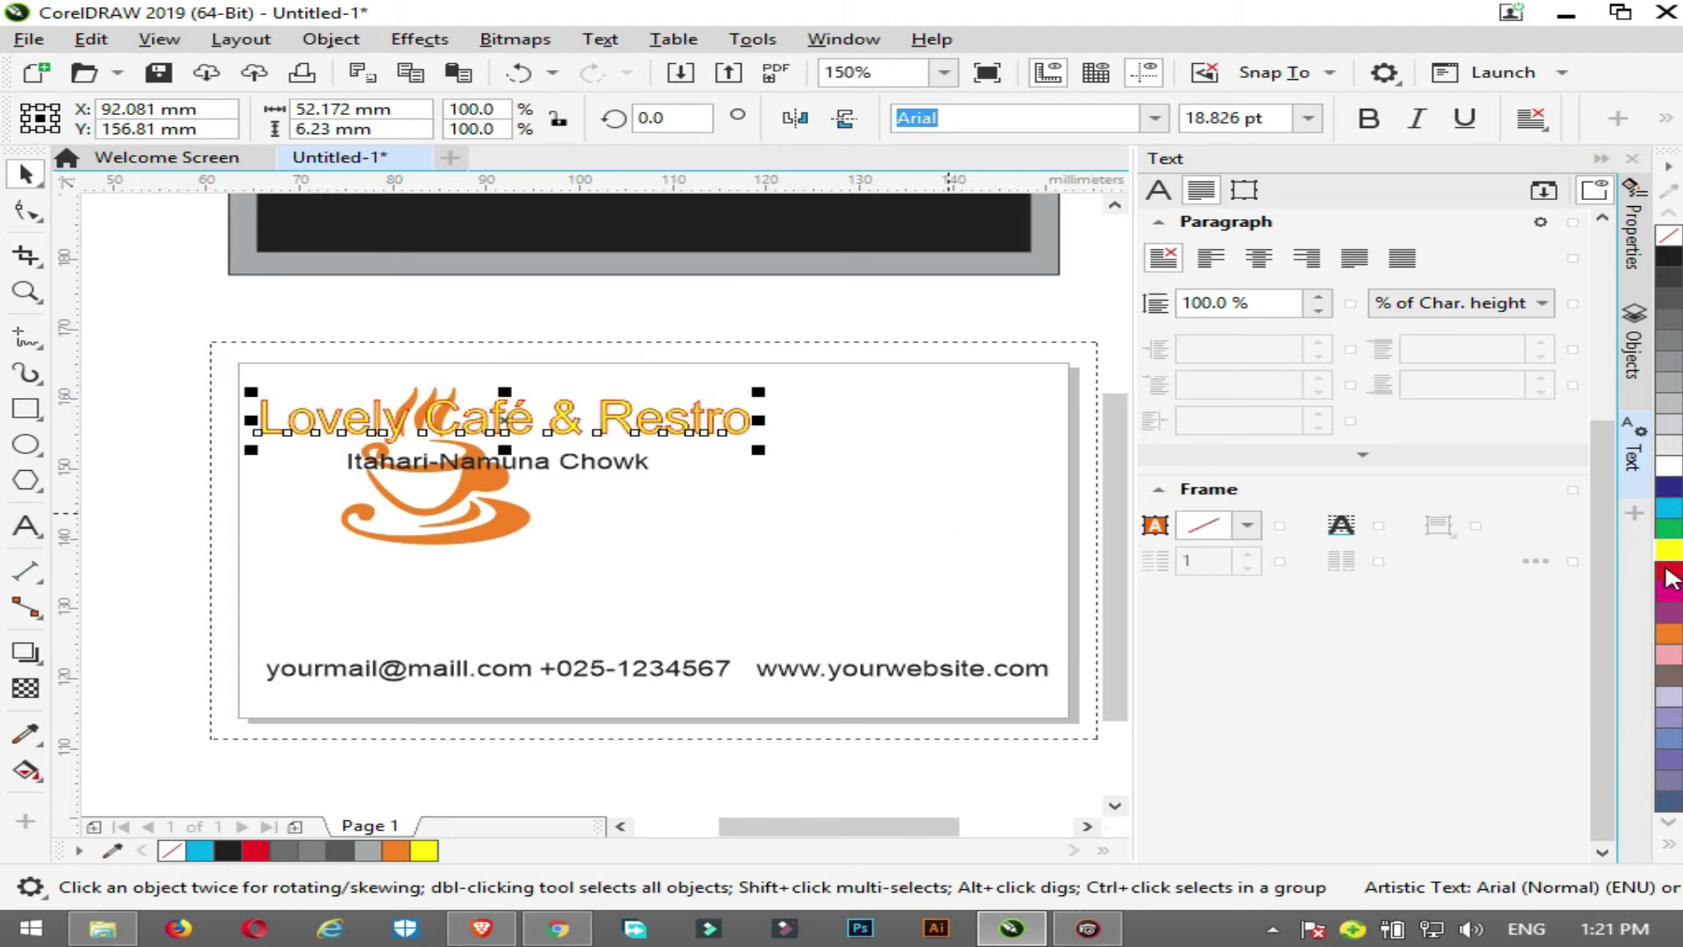
pyautogui.click(1669, 575)
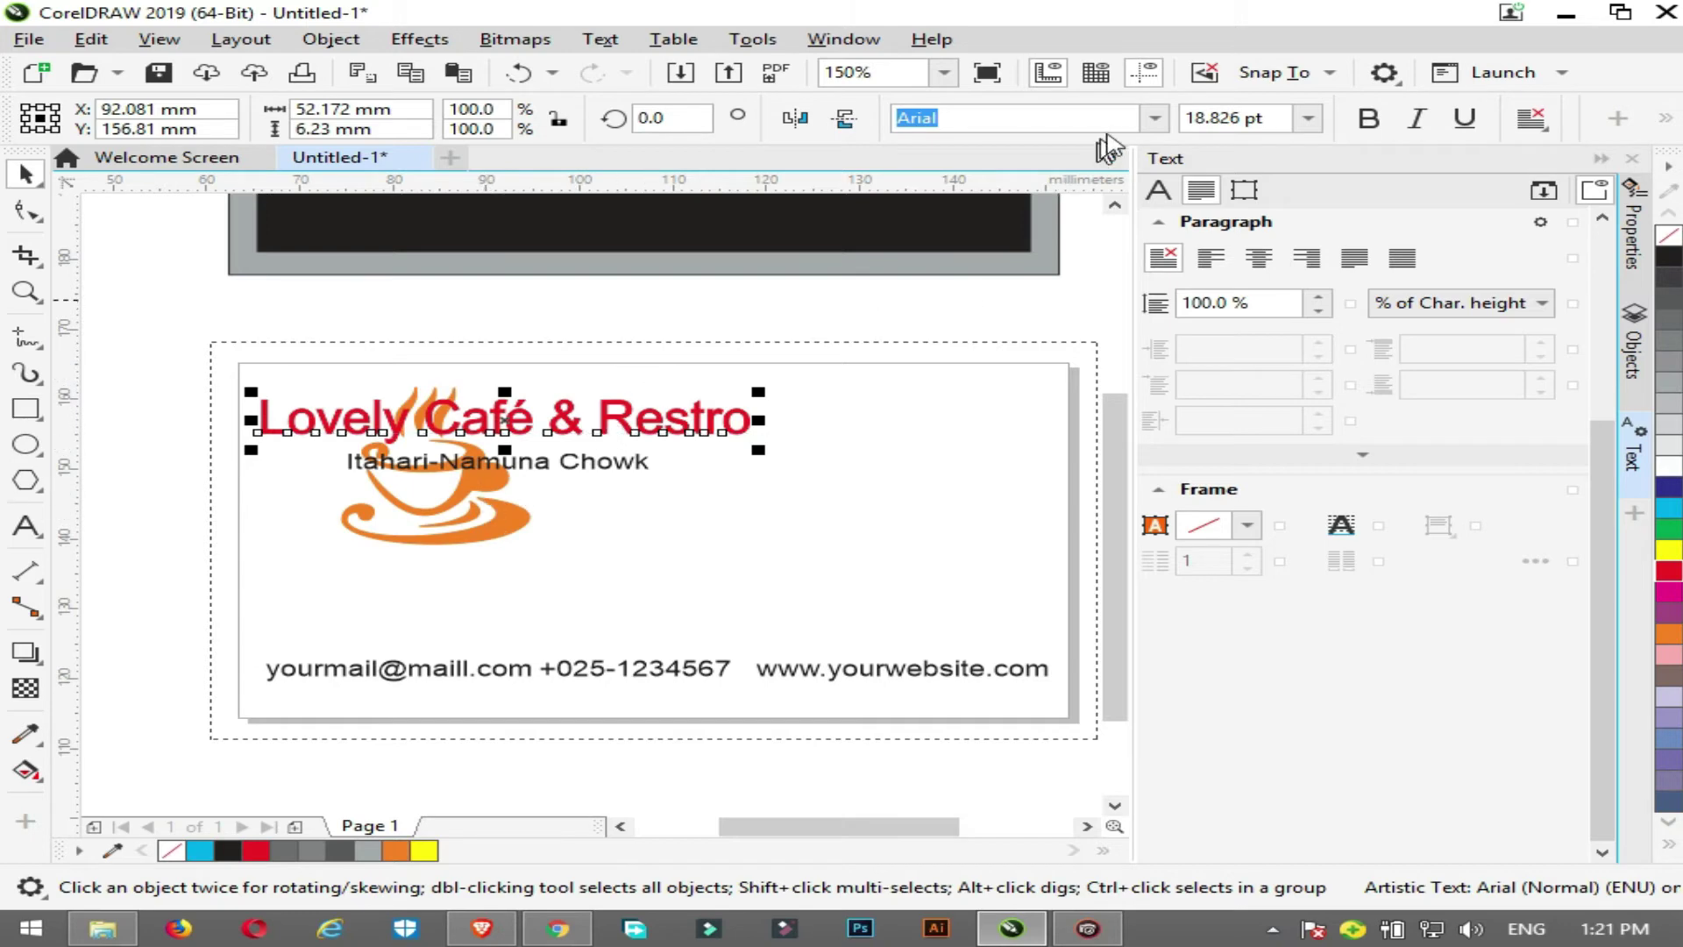
# - Set the title in Gotham Bold and enlarge it slightly, to about 21.7 pt
pyautogui.click(1159, 118)
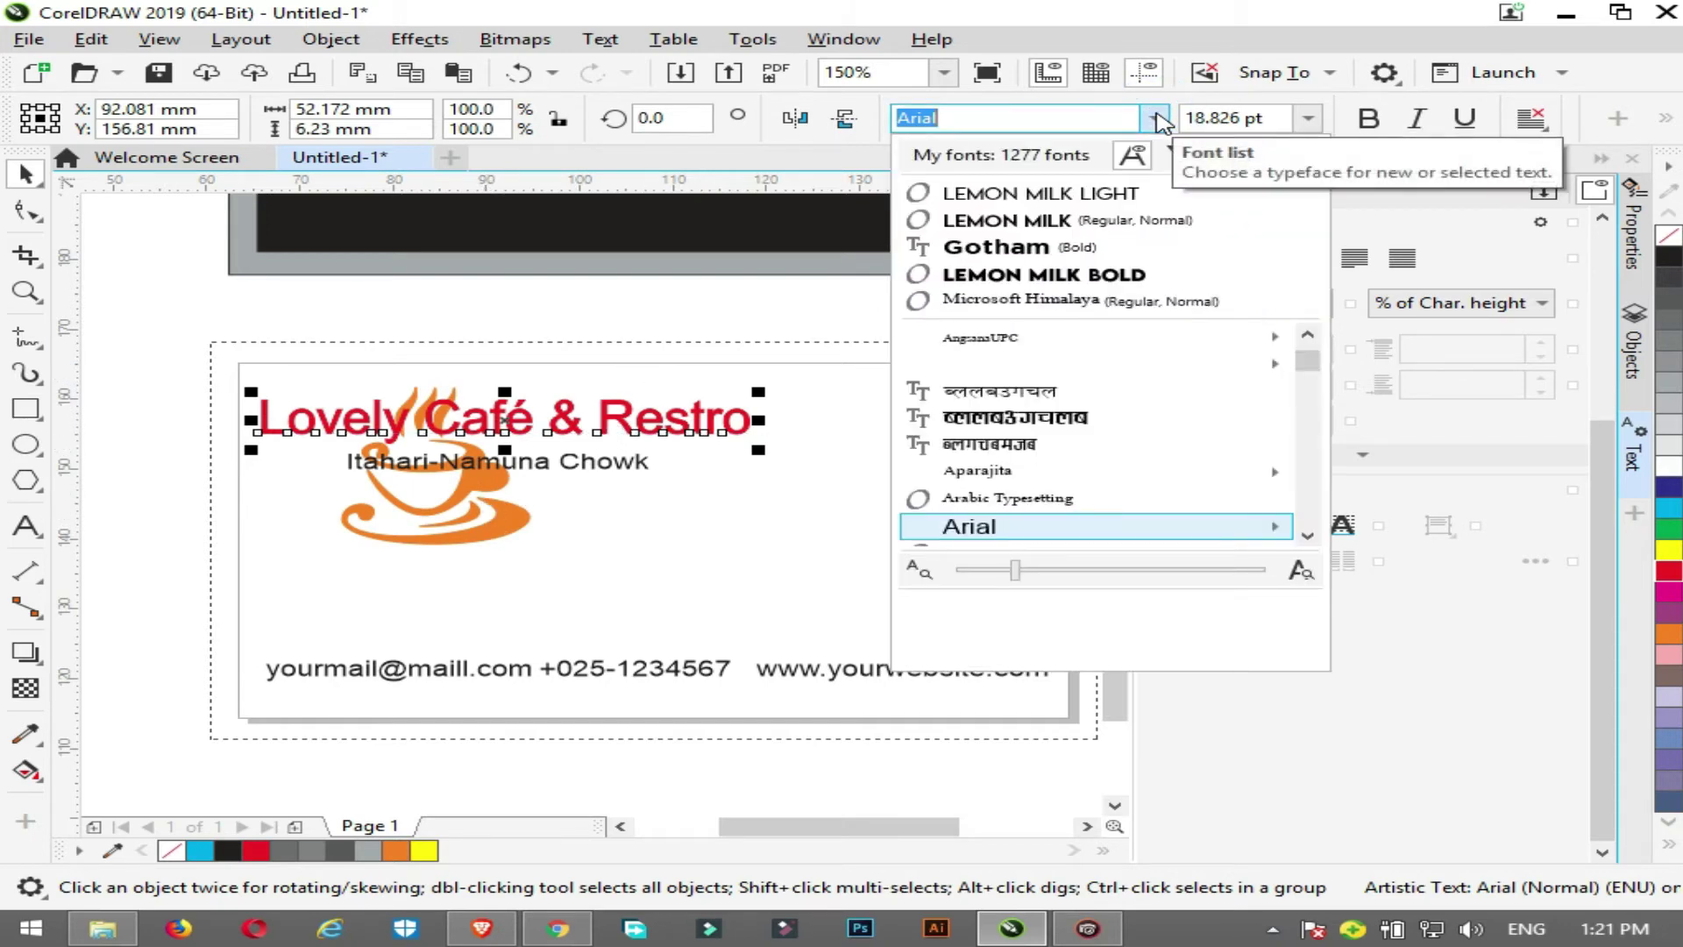
pyautogui.click(1016, 250)
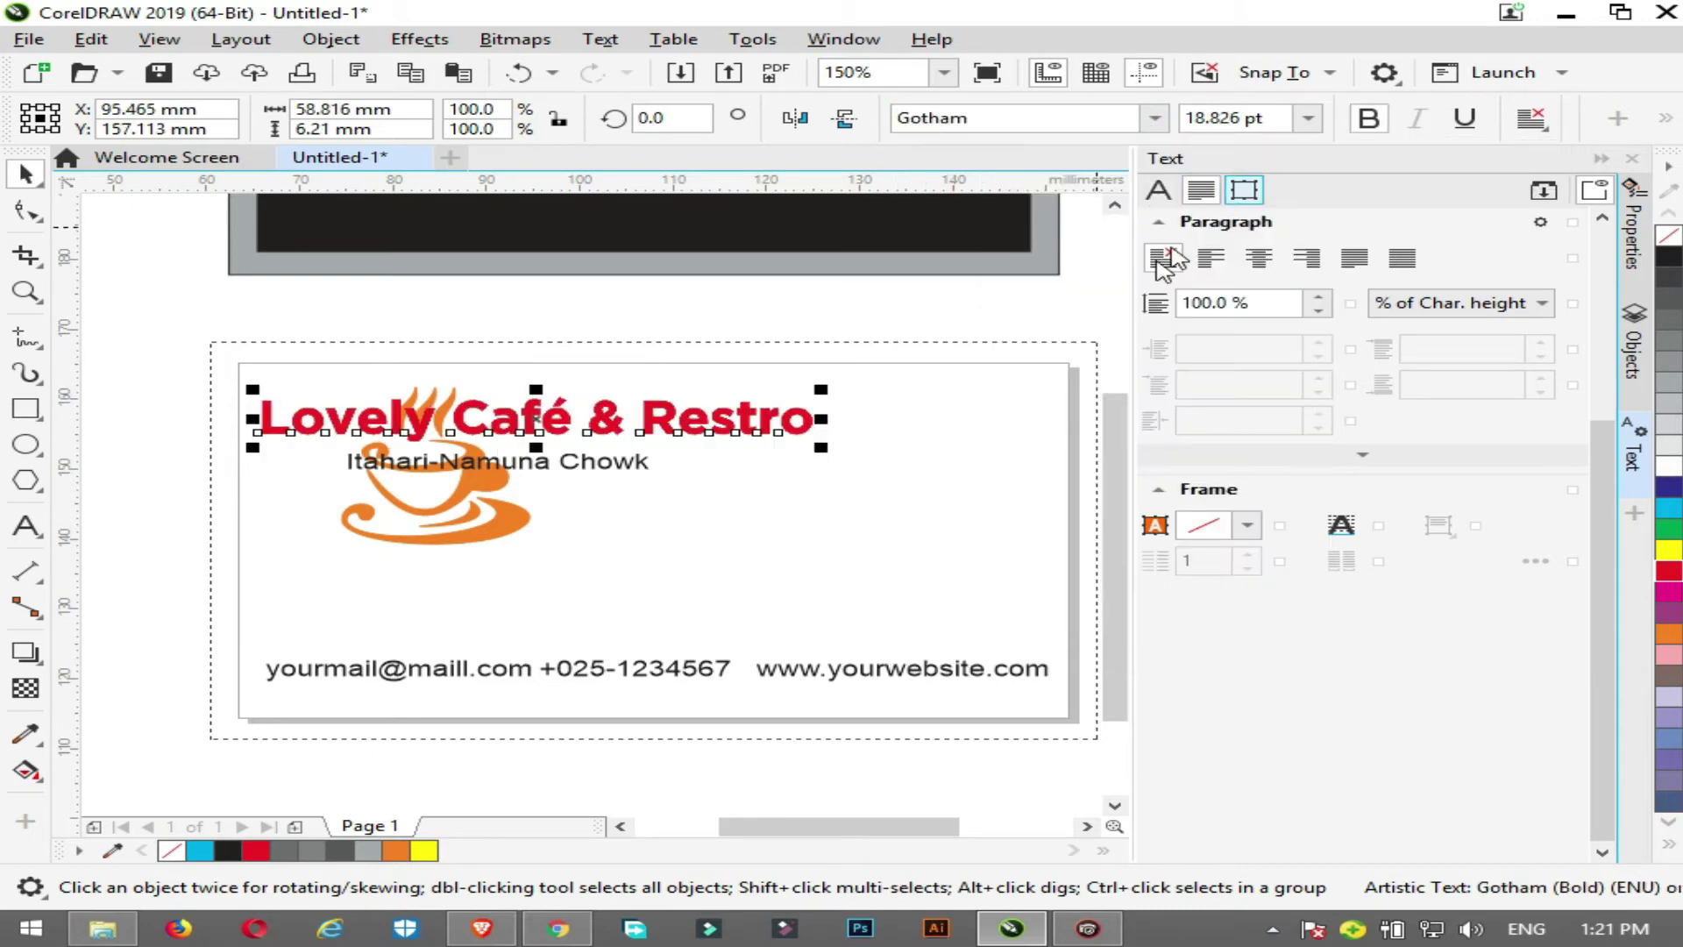
pyautogui.moveTo(821, 447); pyautogui.dragTo(910, 493)
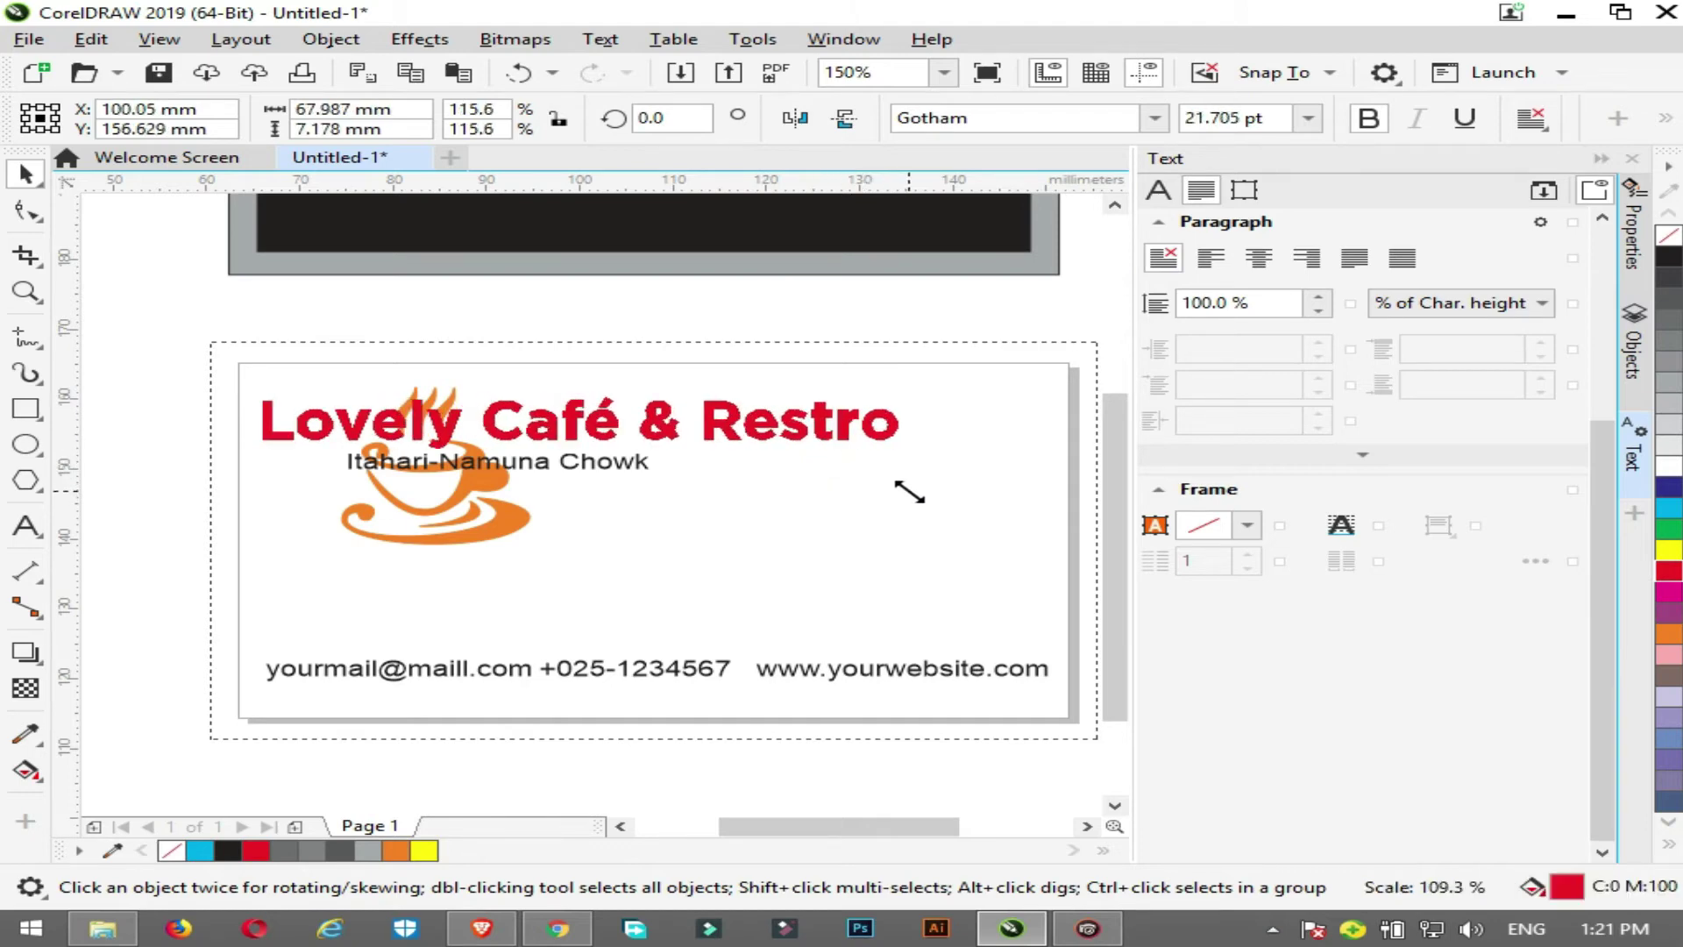
# - Move the Itahari-Namuna Chowk address line right and select the cup logo
pyautogui.click(498, 463)
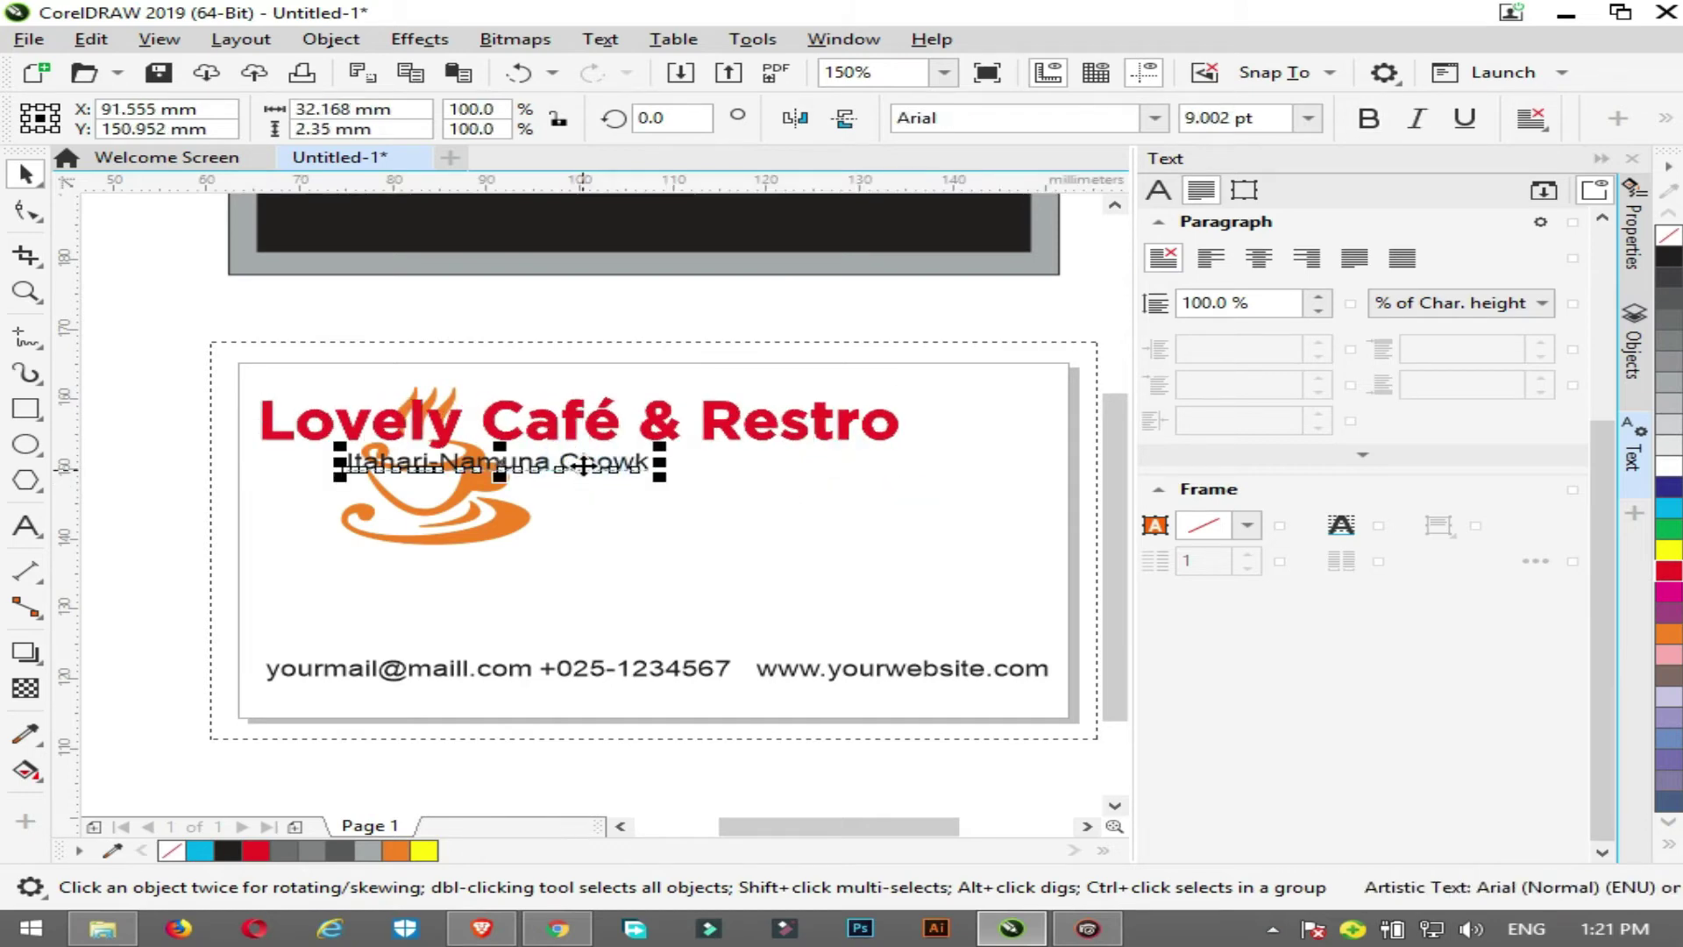
pyautogui.moveTo(713, 482); pyautogui.dragTo(777, 483)
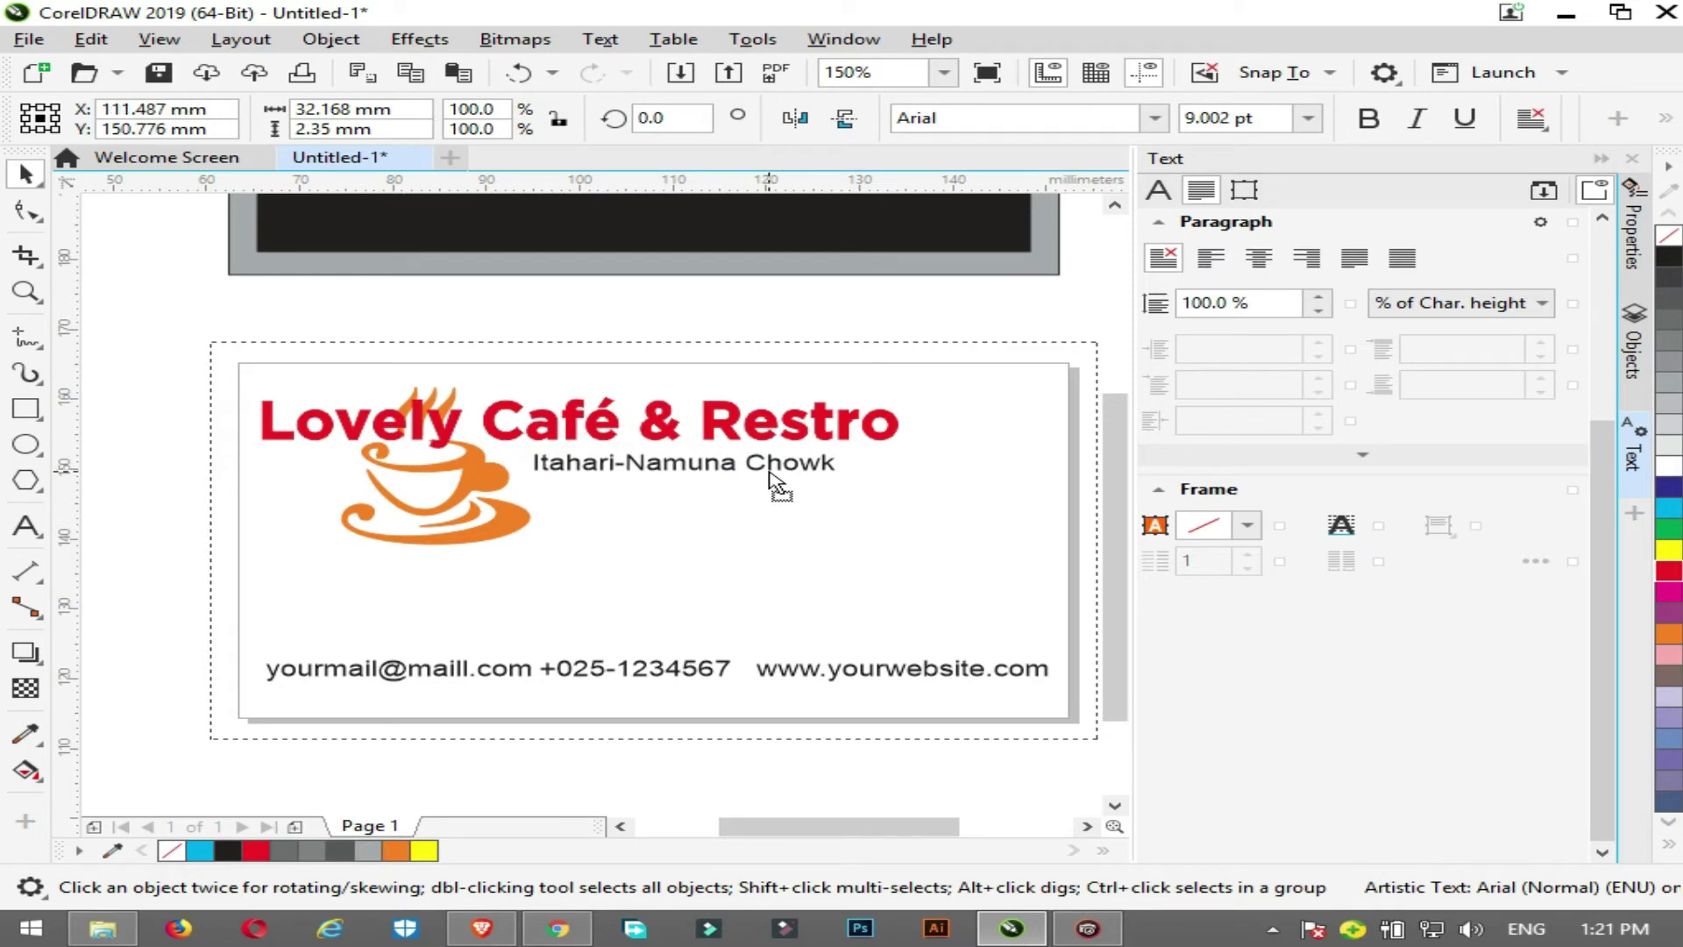
pyautogui.click(470, 482)
pyautogui.rightClick(472, 485)
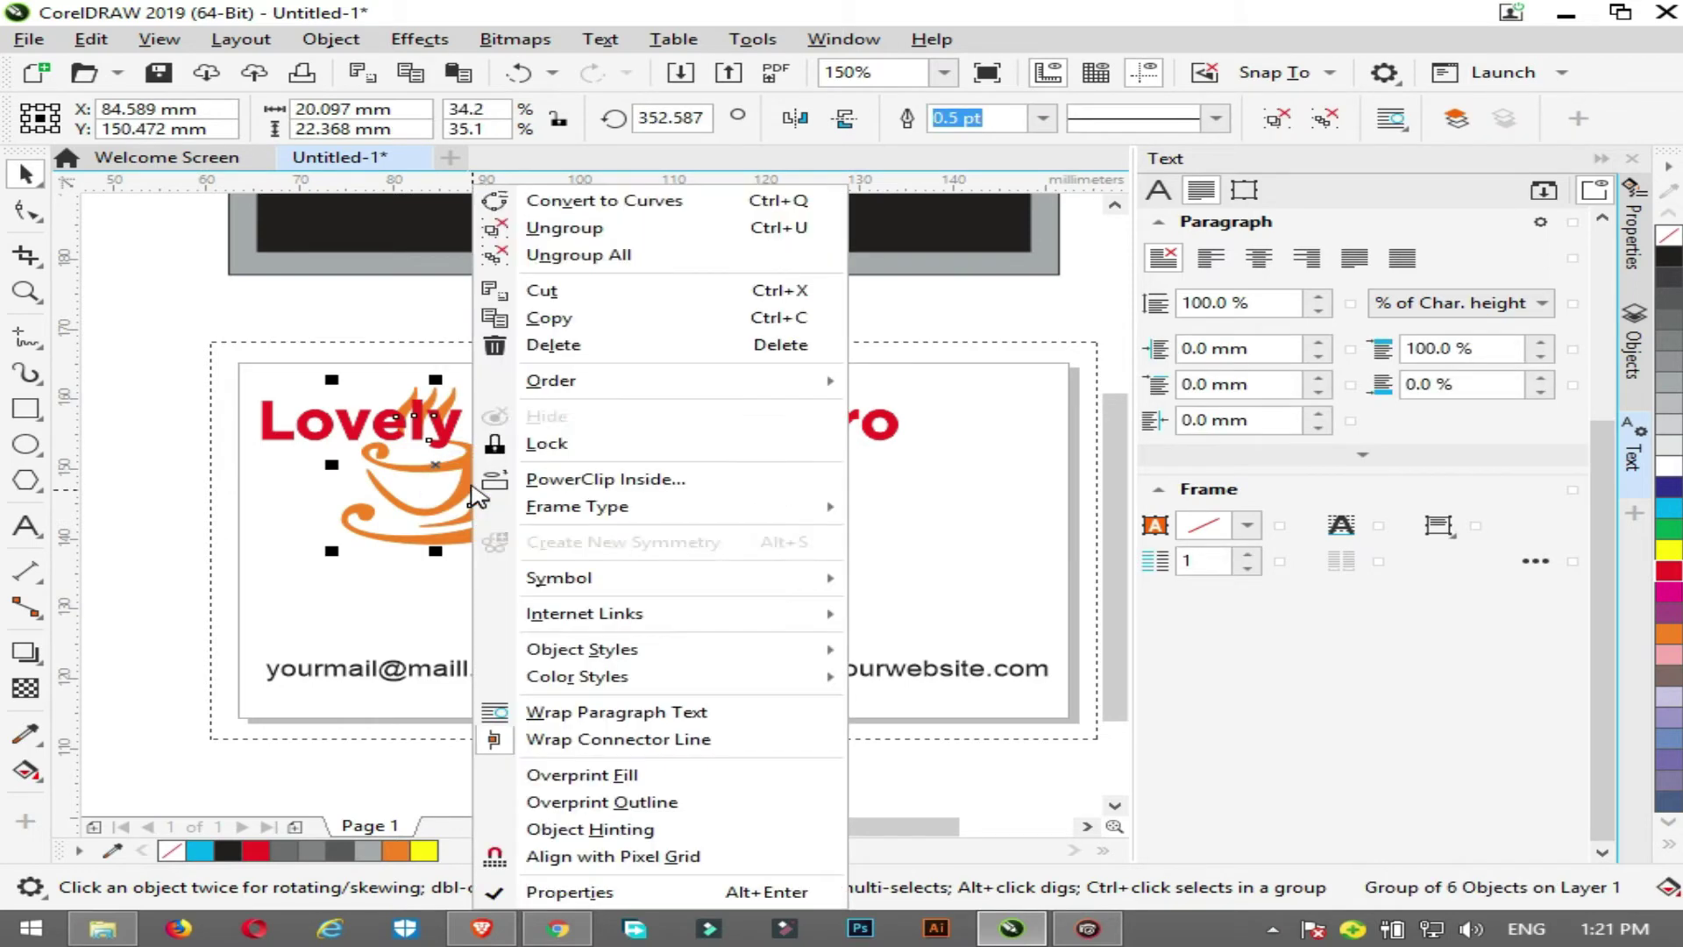
pyautogui.click(461, 487)
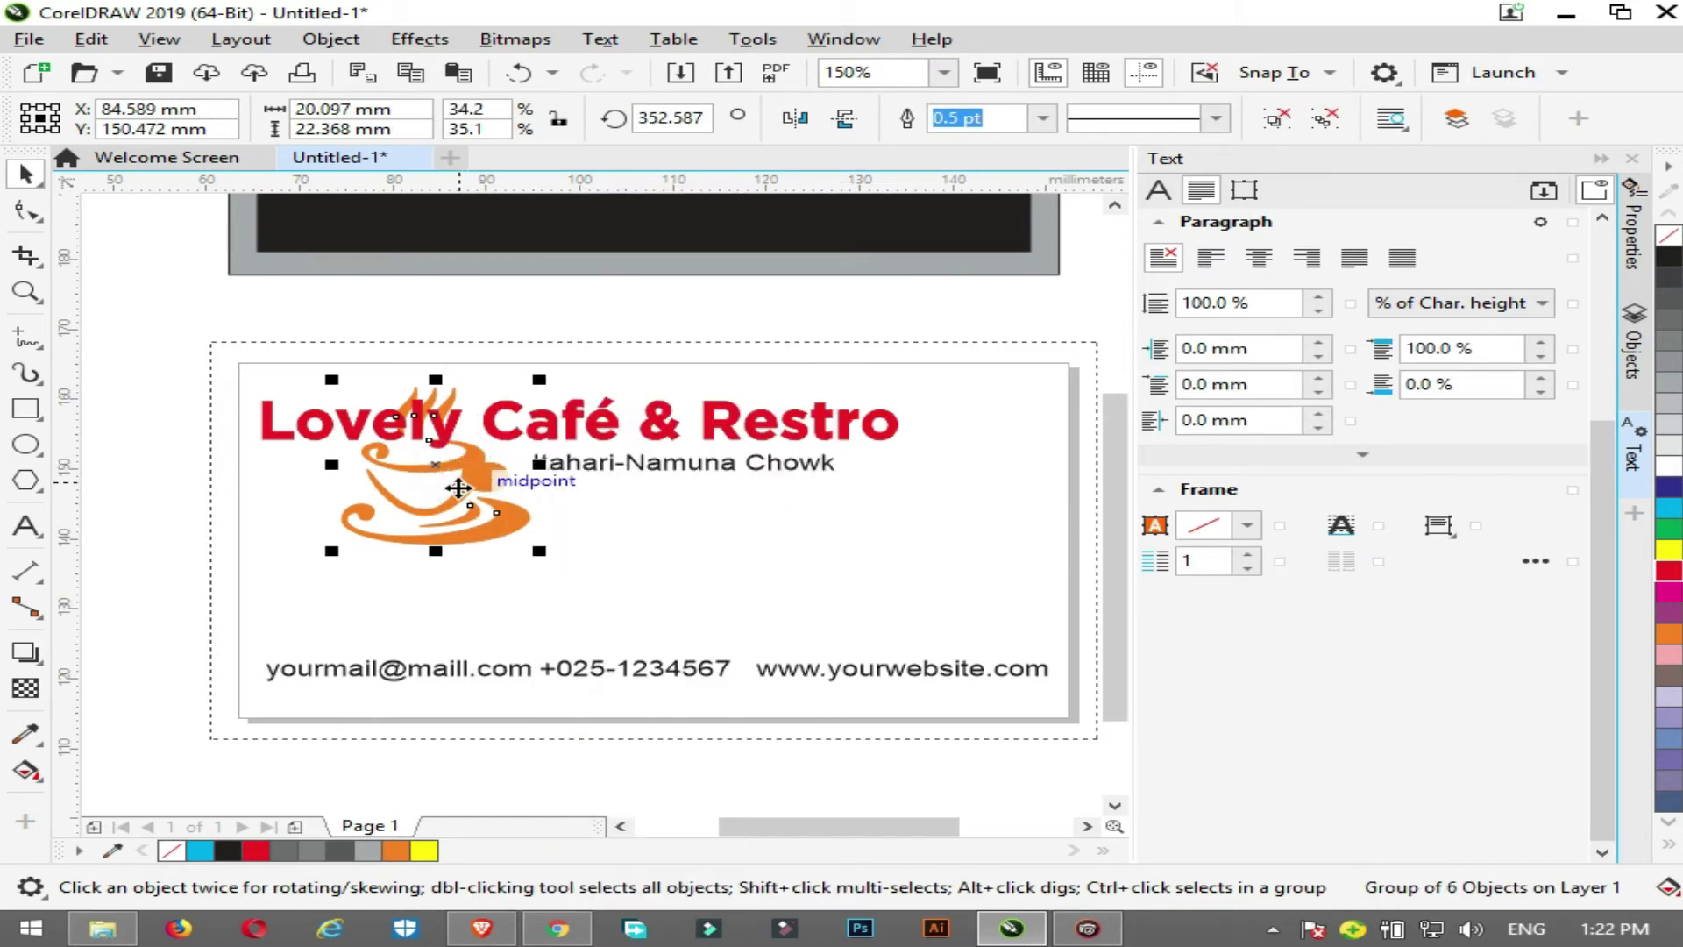
# - Try rotating the cup logo clockwise, then undo the rotation
pyautogui.click(473, 471)
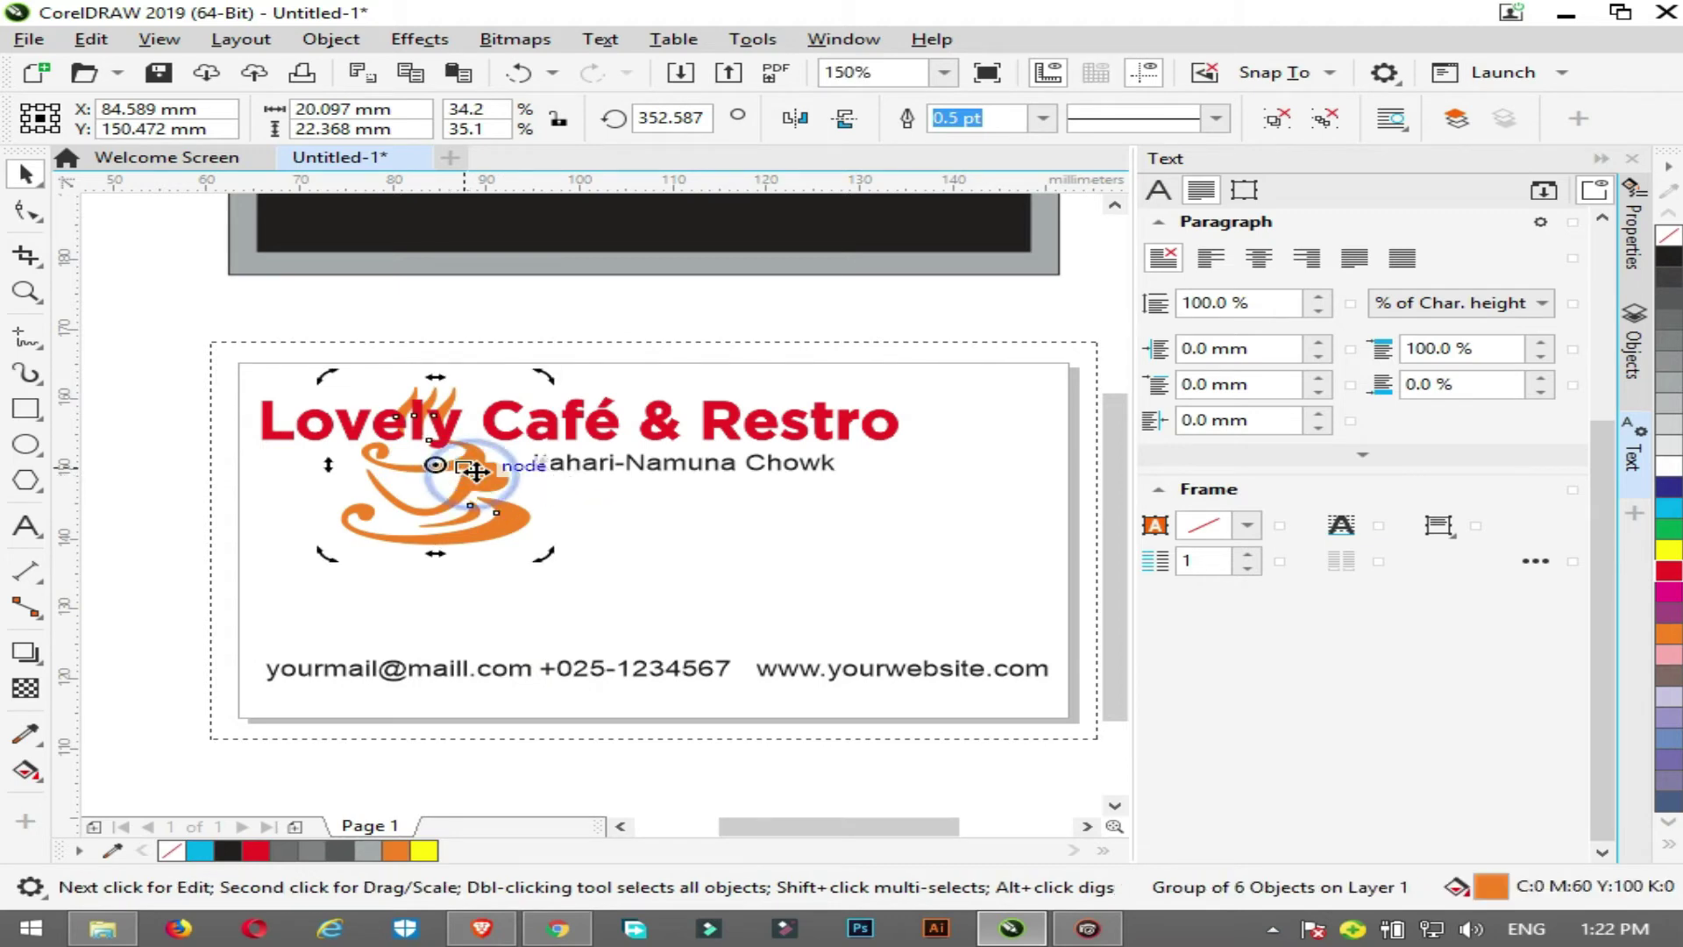
pyautogui.moveTo(476, 472); pyautogui.dragTo(523, 475)
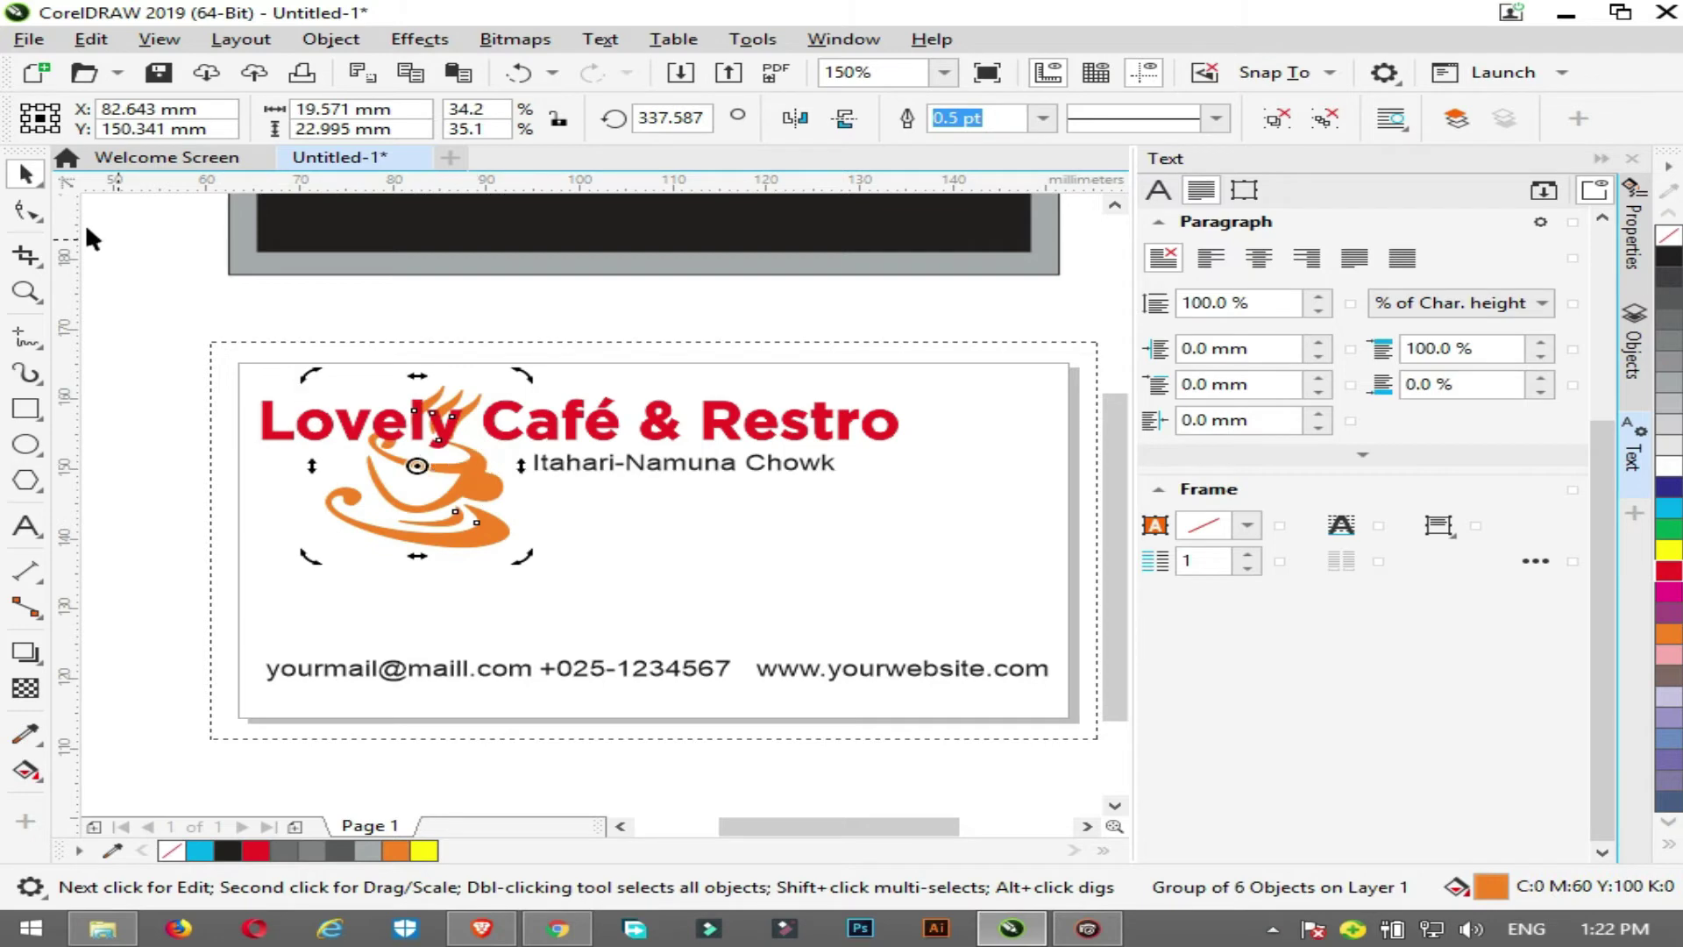
pyautogui.click(132, 263)
pyautogui.press('F10')
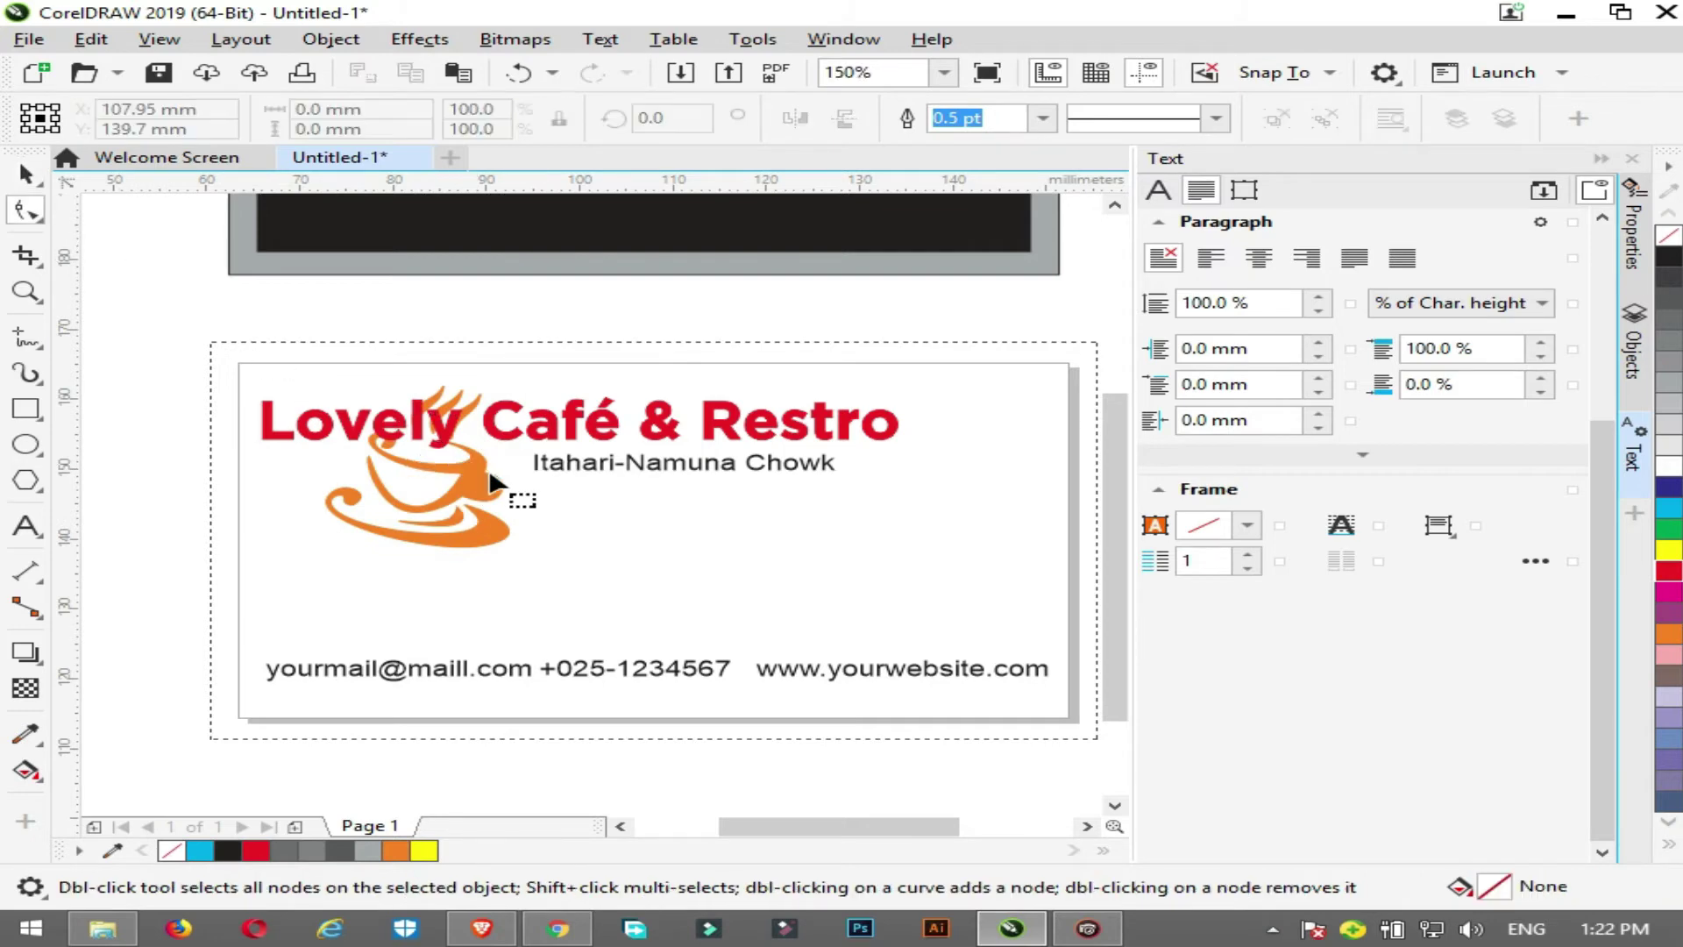
pyautogui.press('space')
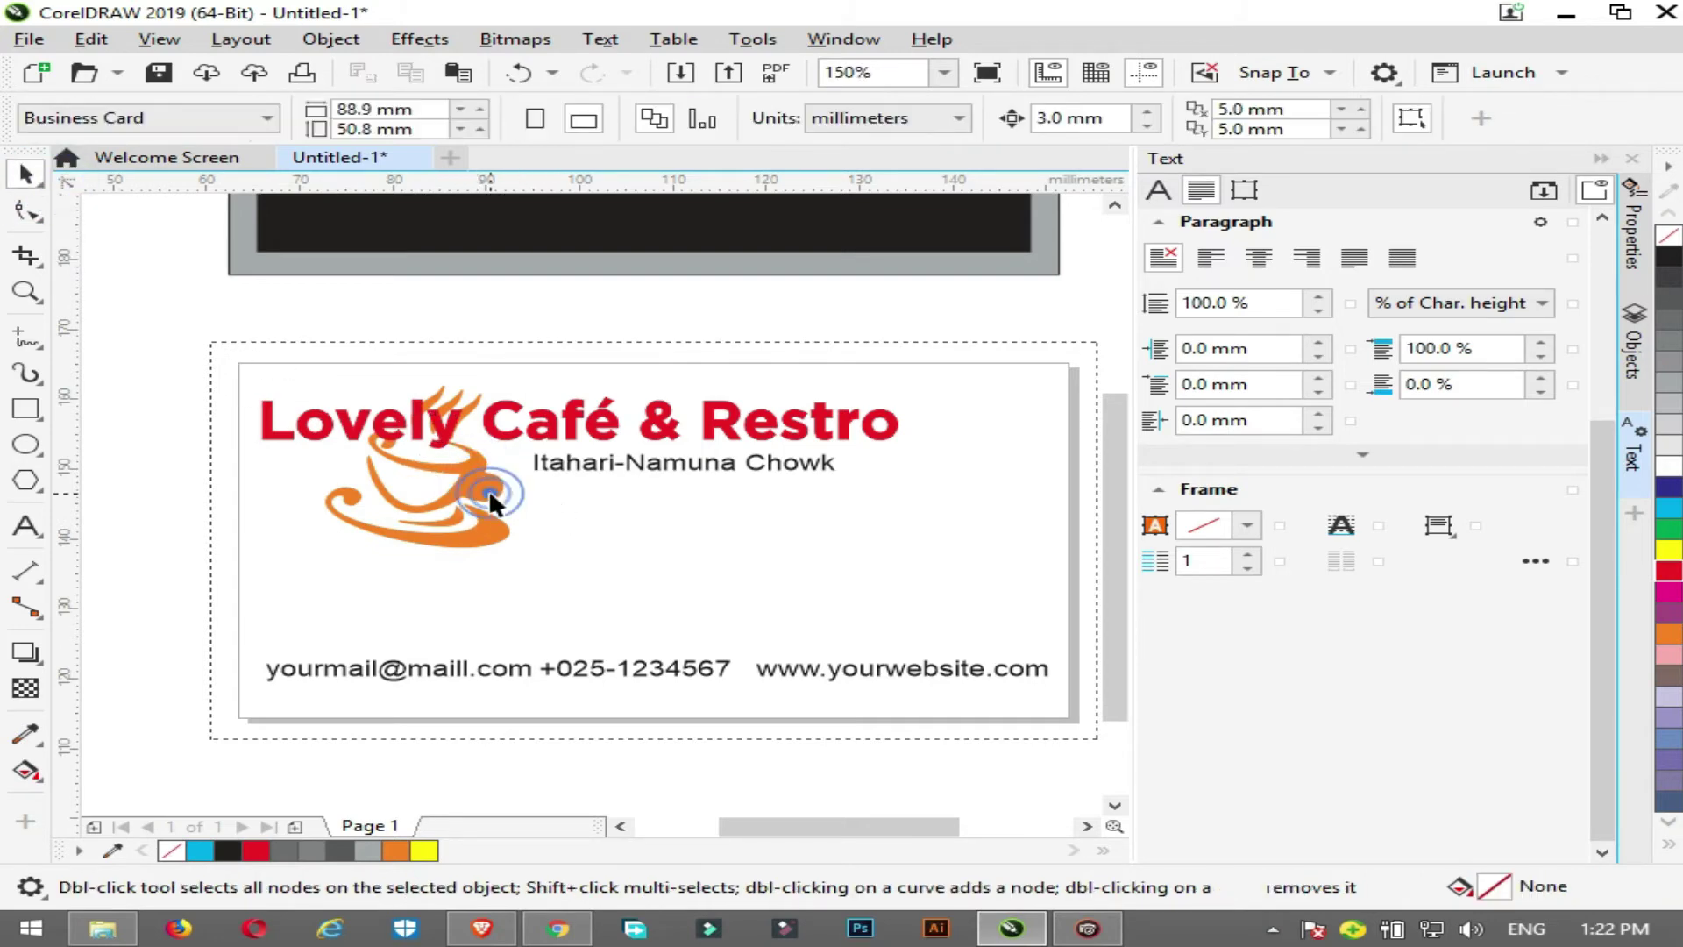
pyautogui.click(478, 469)
pyautogui.hotkey('ctrl', 'z')
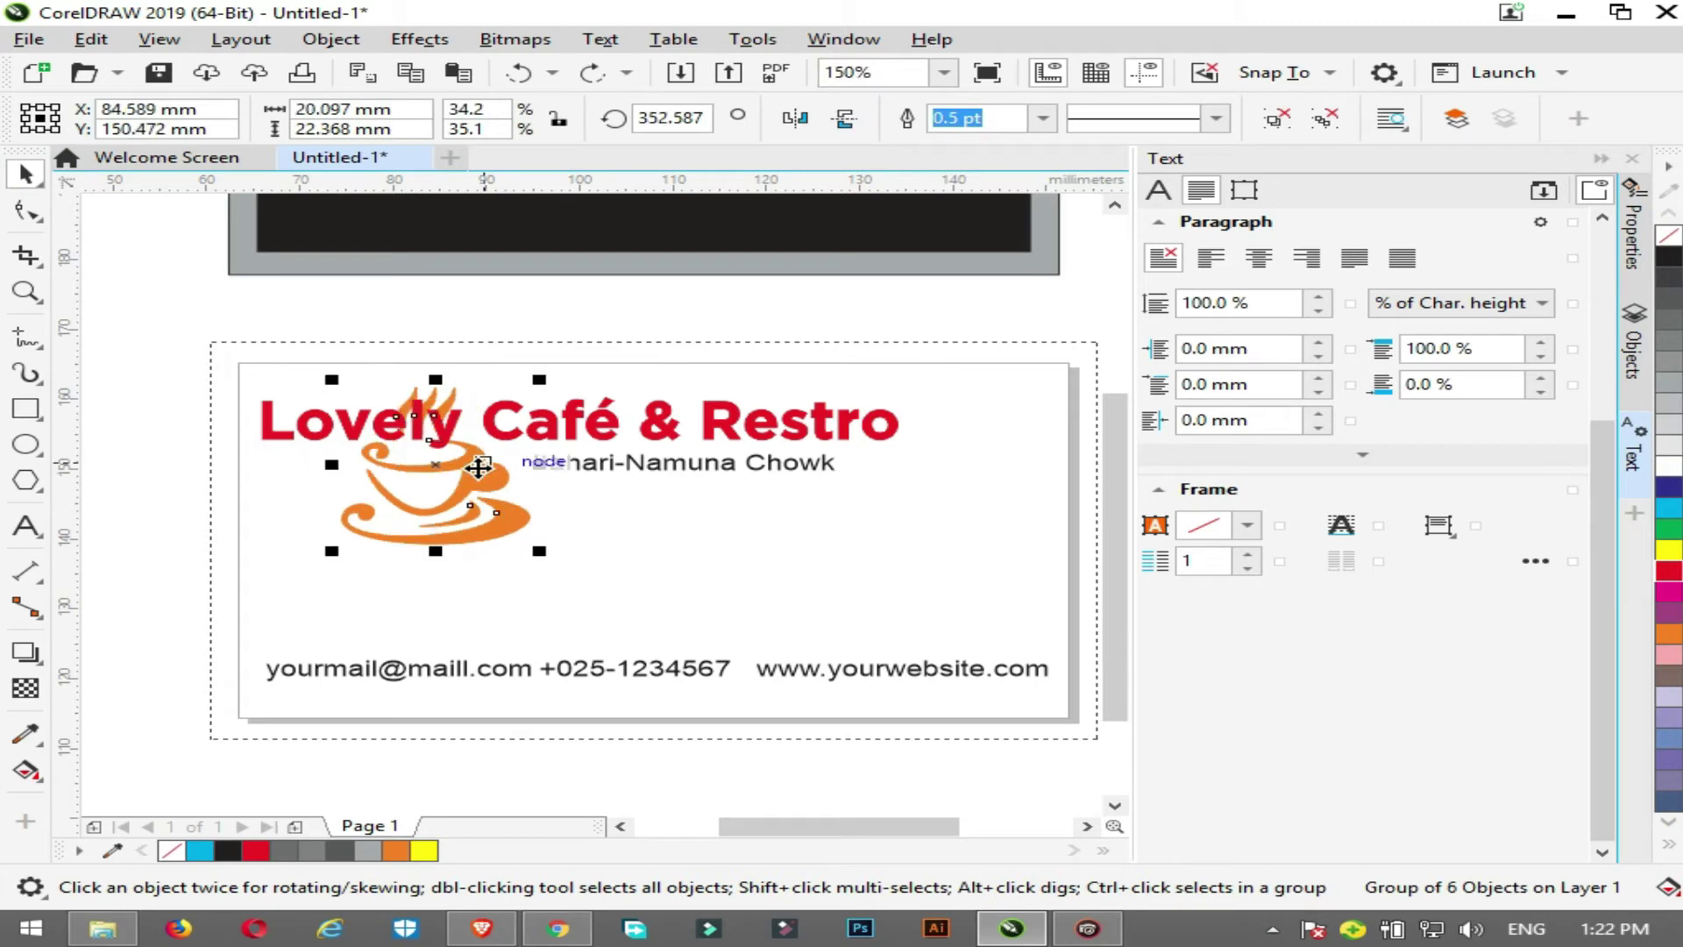
# - Move the address line back left and drop a copy of the cup logo to the right
pyautogui.keyDown('ctrl'); pyautogui.click(478, 471); pyautogui.keyUp('ctrl')
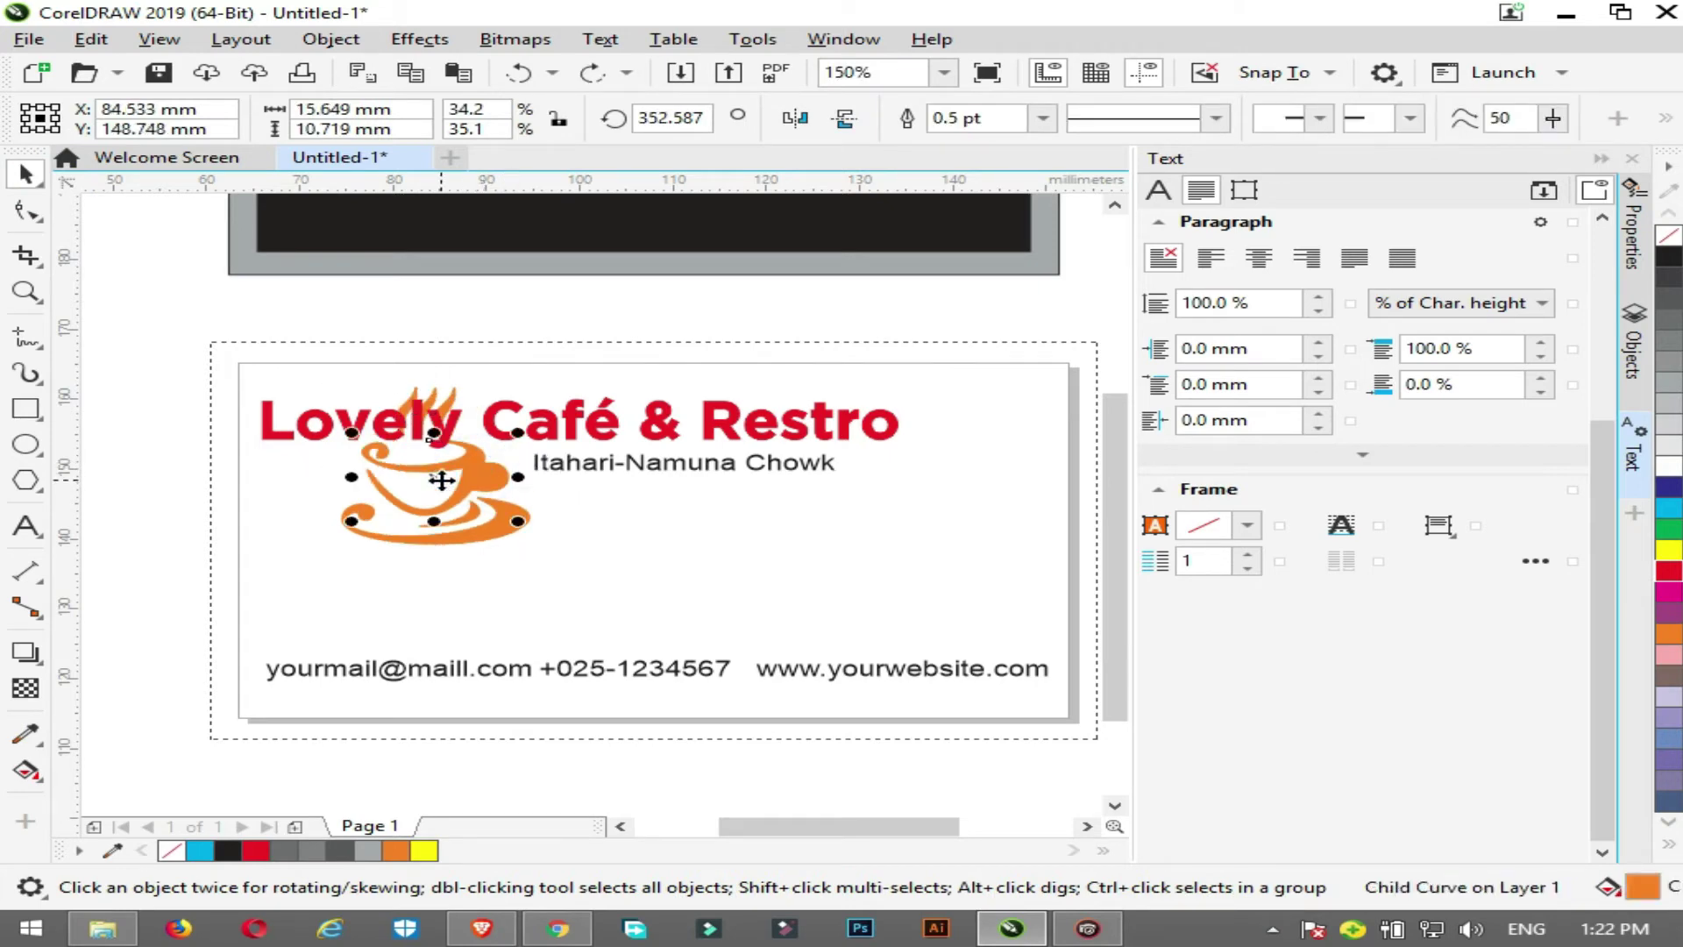
pyautogui.moveTo(666, 463); pyautogui.dragTo(480, 462)
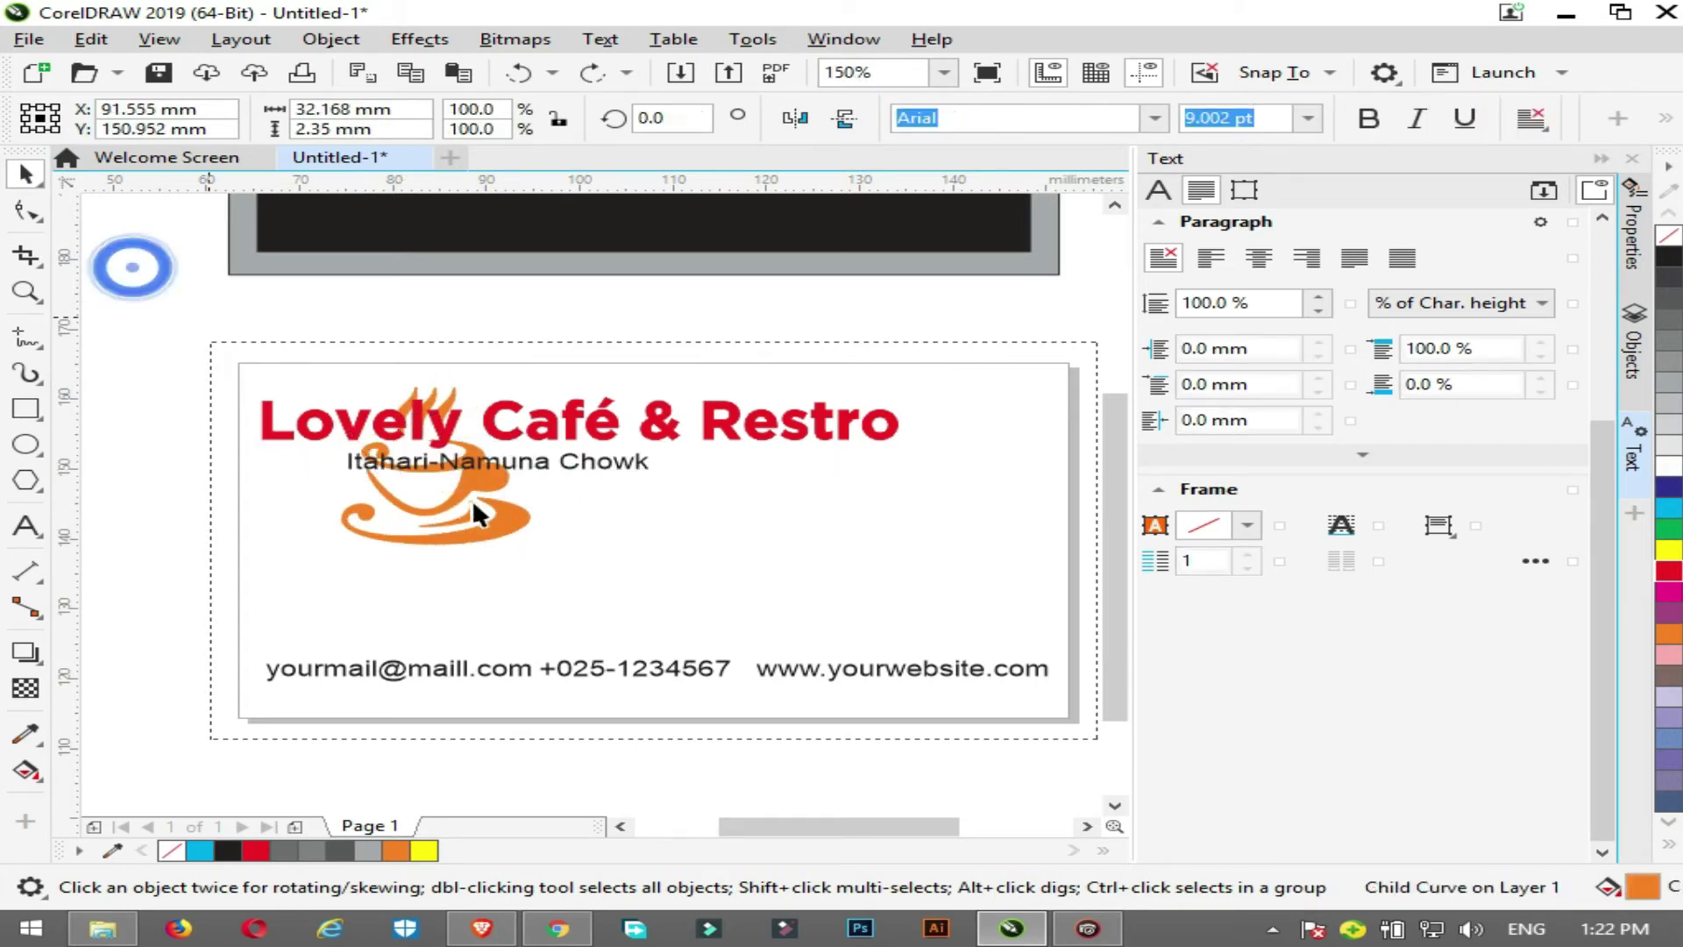
pyautogui.click(477, 497)
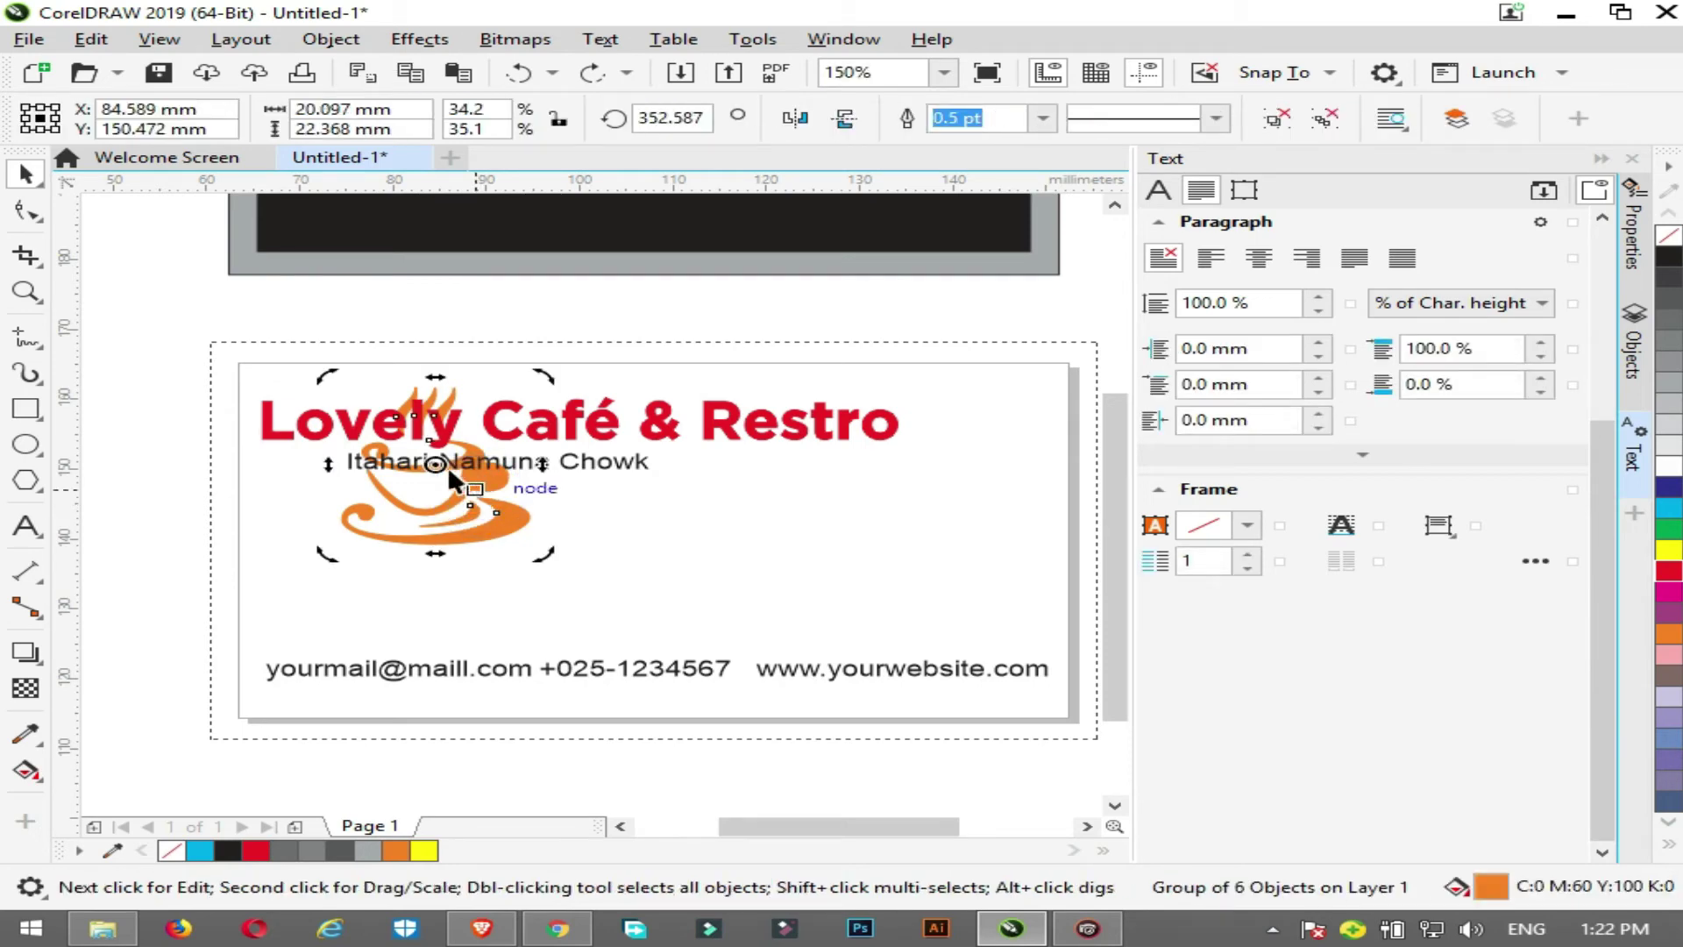
pyautogui.click(488, 489)
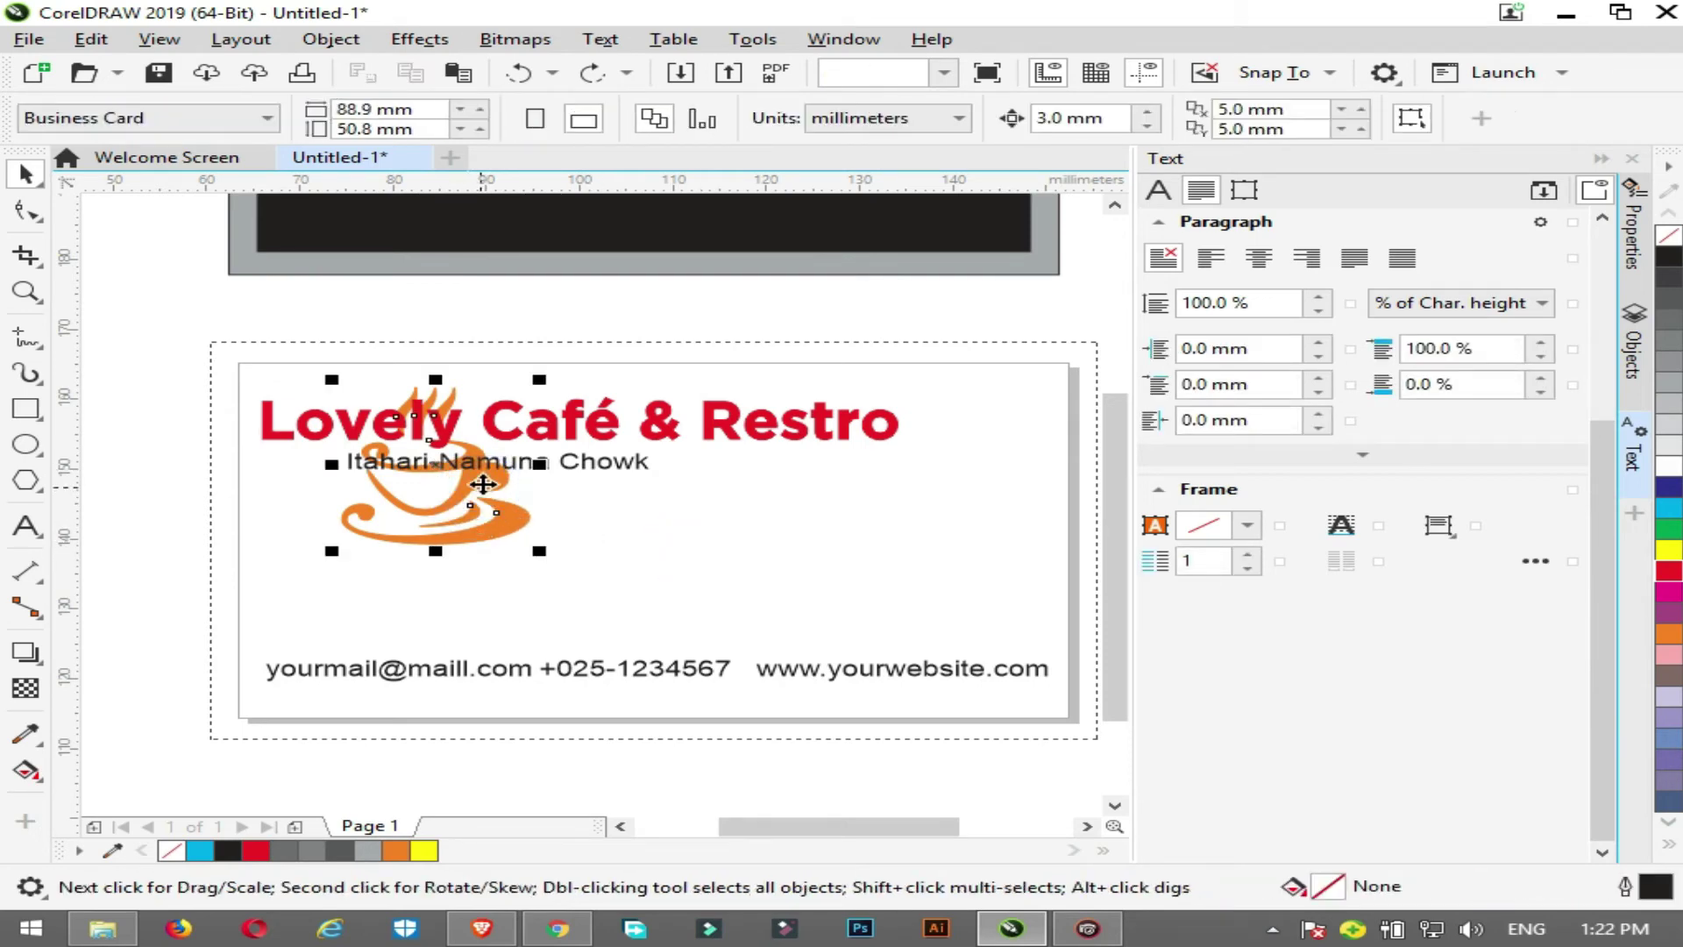
pyautogui.moveTo(491, 491); pyautogui.dragTo(679, 495)
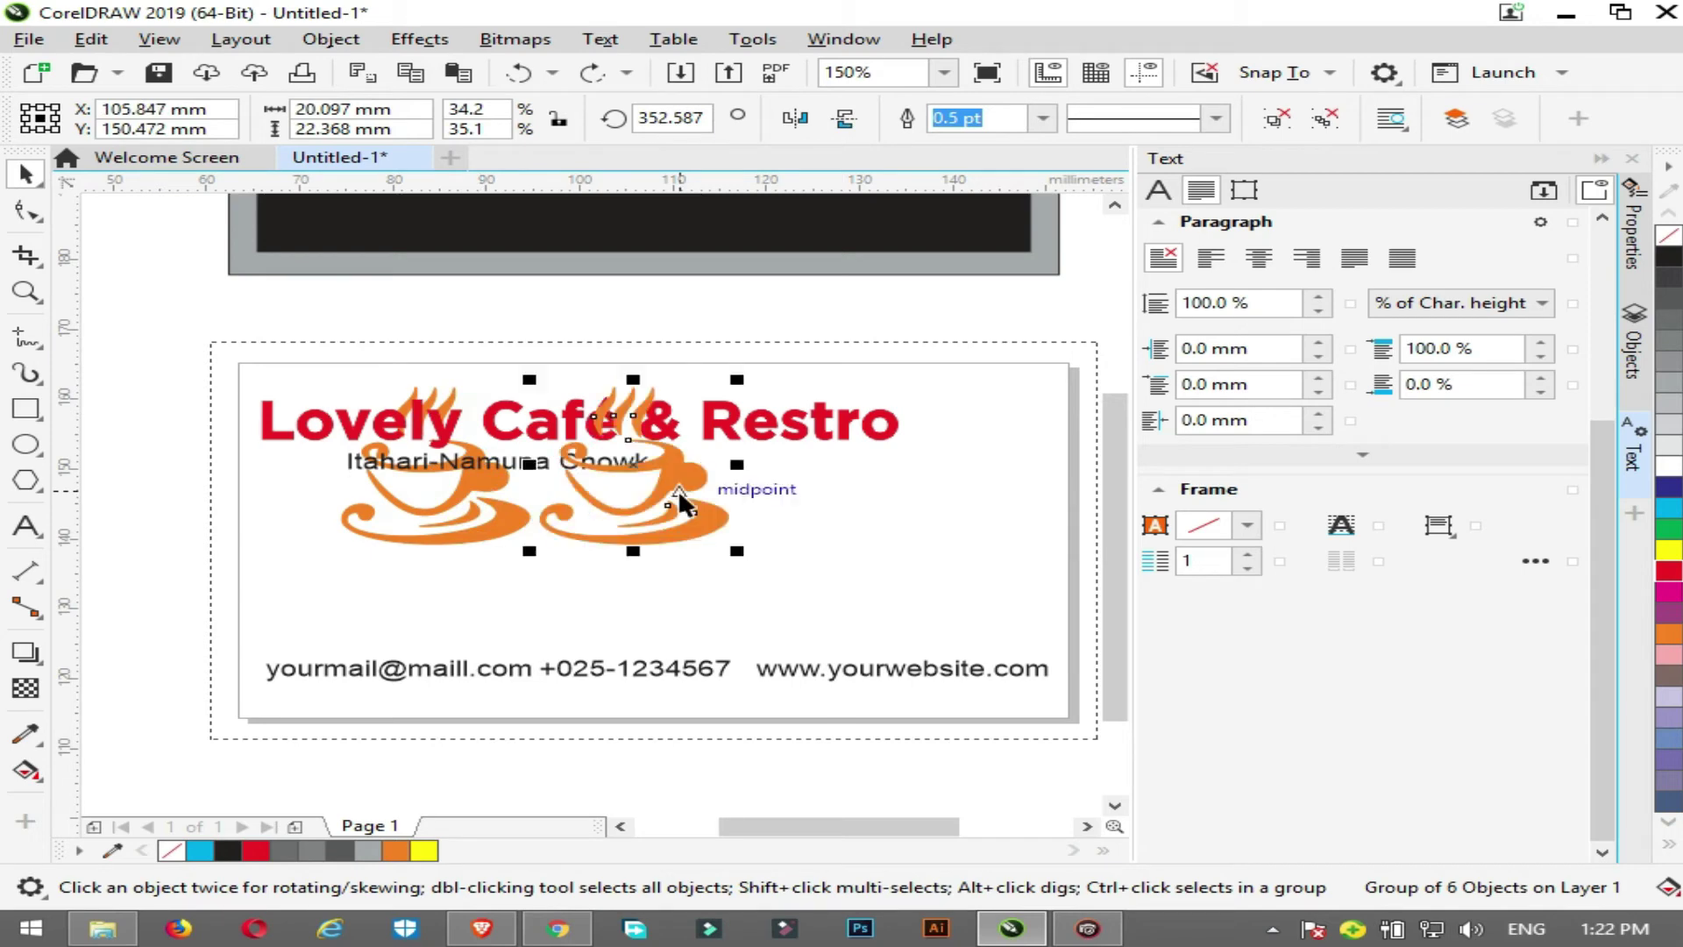
# - Shrink the copied cup to a small icon and move it down the card
pyautogui.moveTo(736, 379)
pyautogui.mouseDown()
pyautogui.moveTo(608, 488)
pyautogui.moveTo(564, 398)
pyautogui.moveTo(577, 368)
pyautogui.mouseUp()
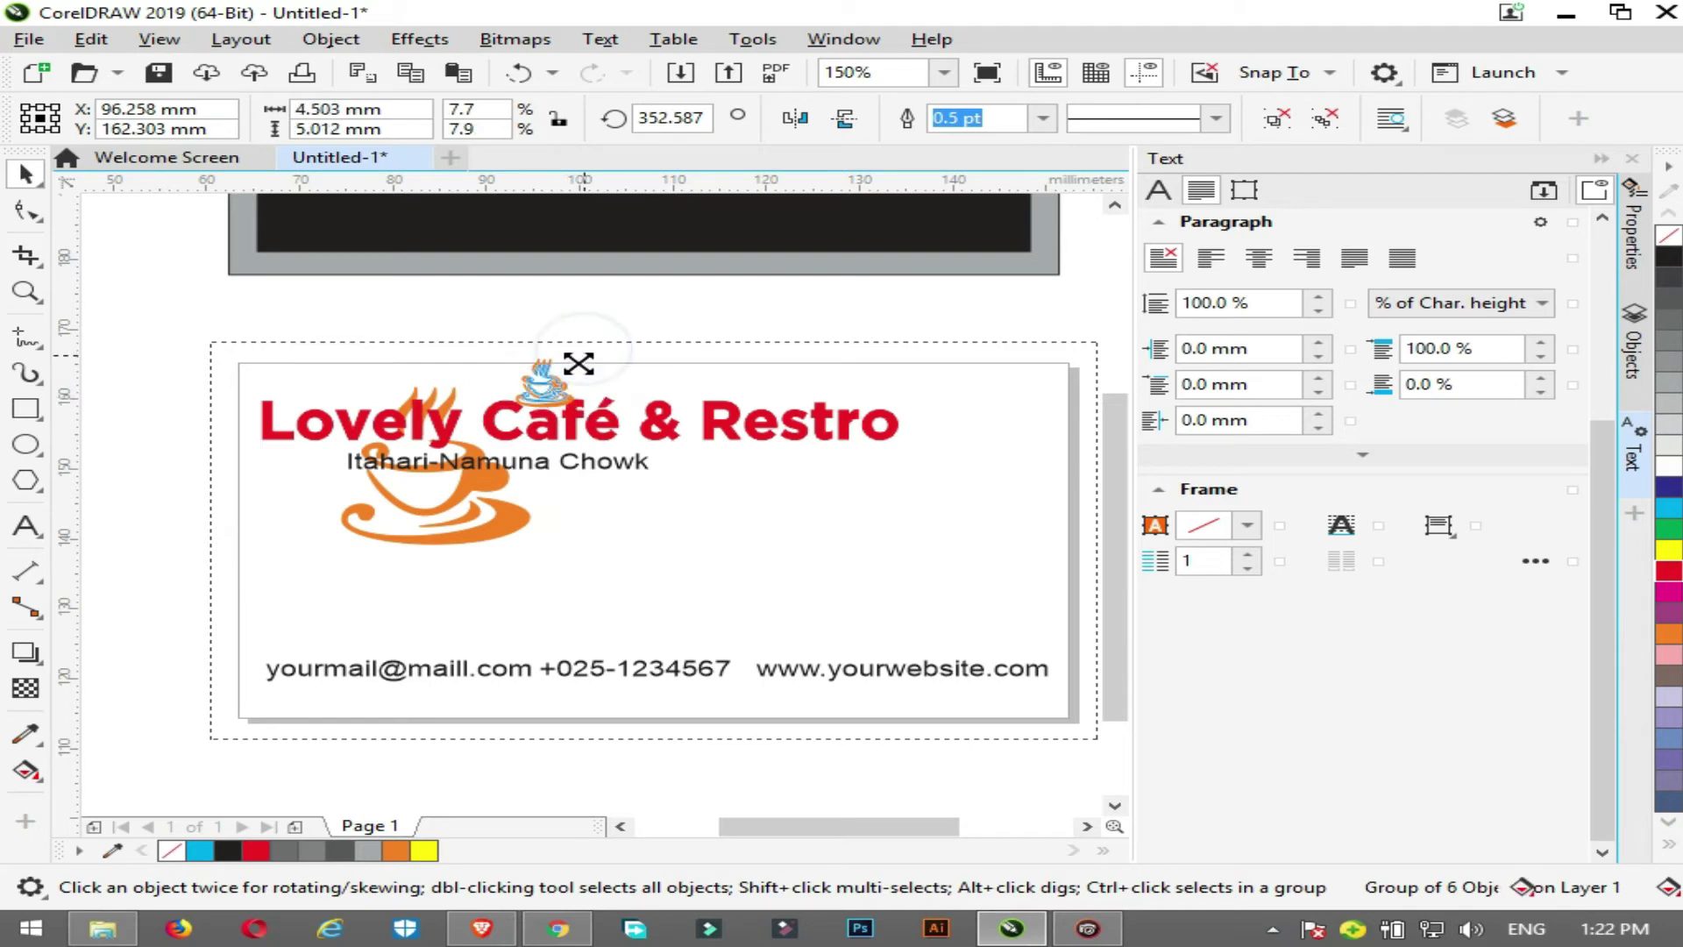
pyautogui.scroll(2, 574, 386)
pyautogui.scroll(3, 575, 386)
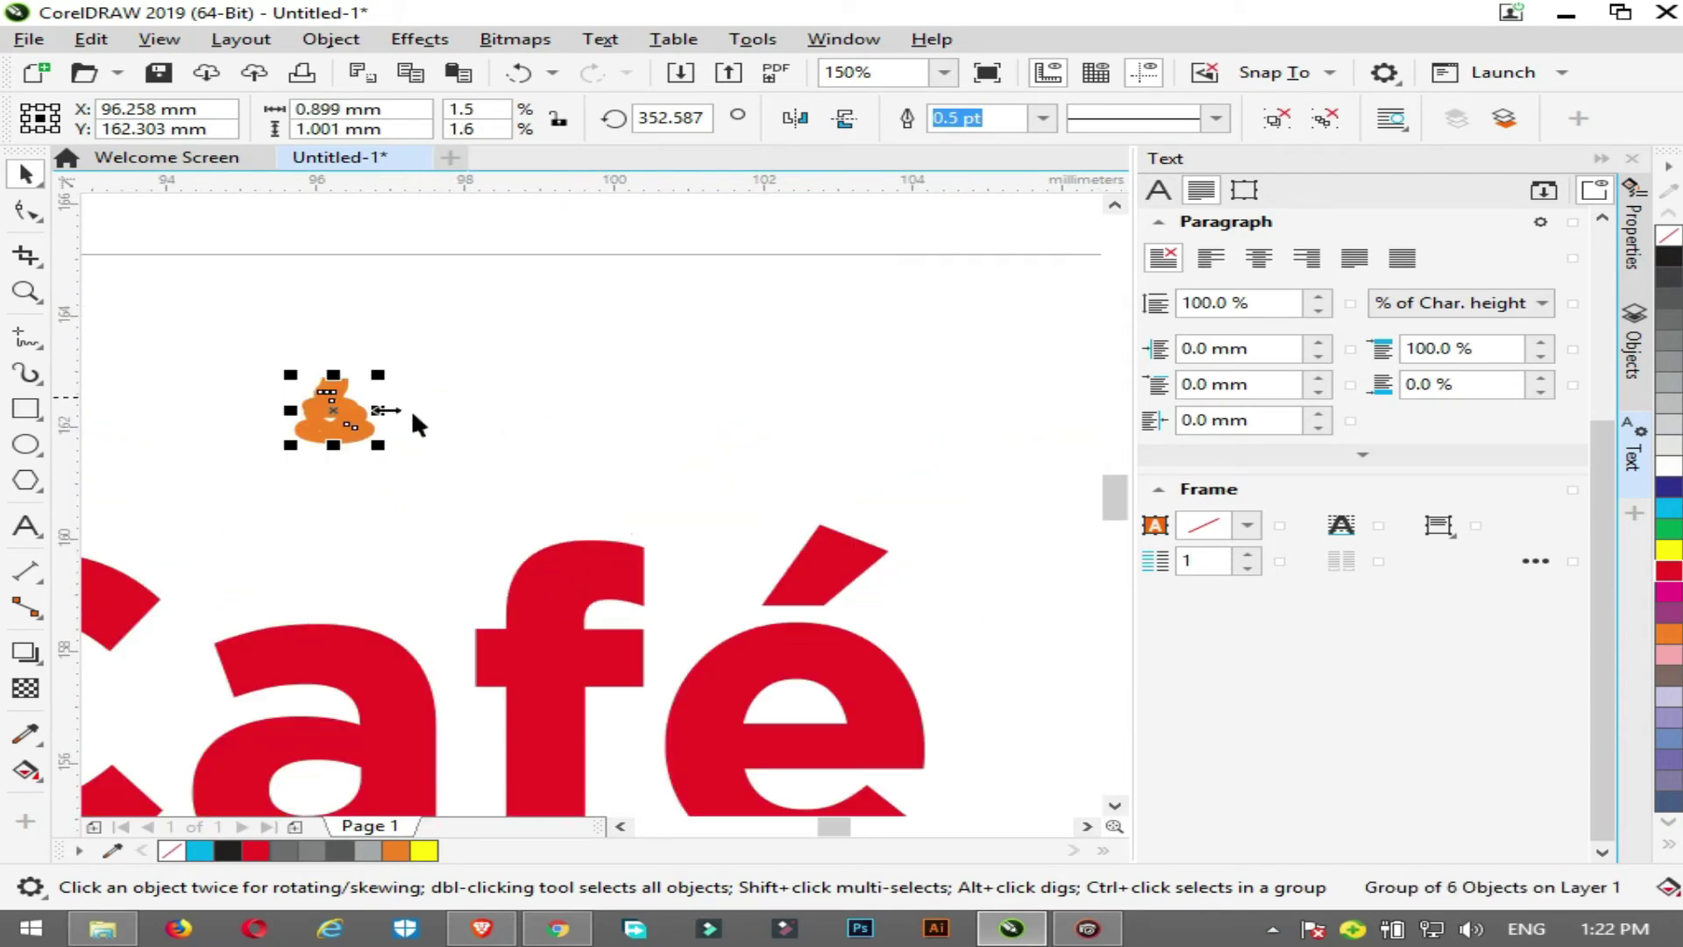
pyautogui.moveTo(379, 375); pyautogui.dragTo(469, 301)
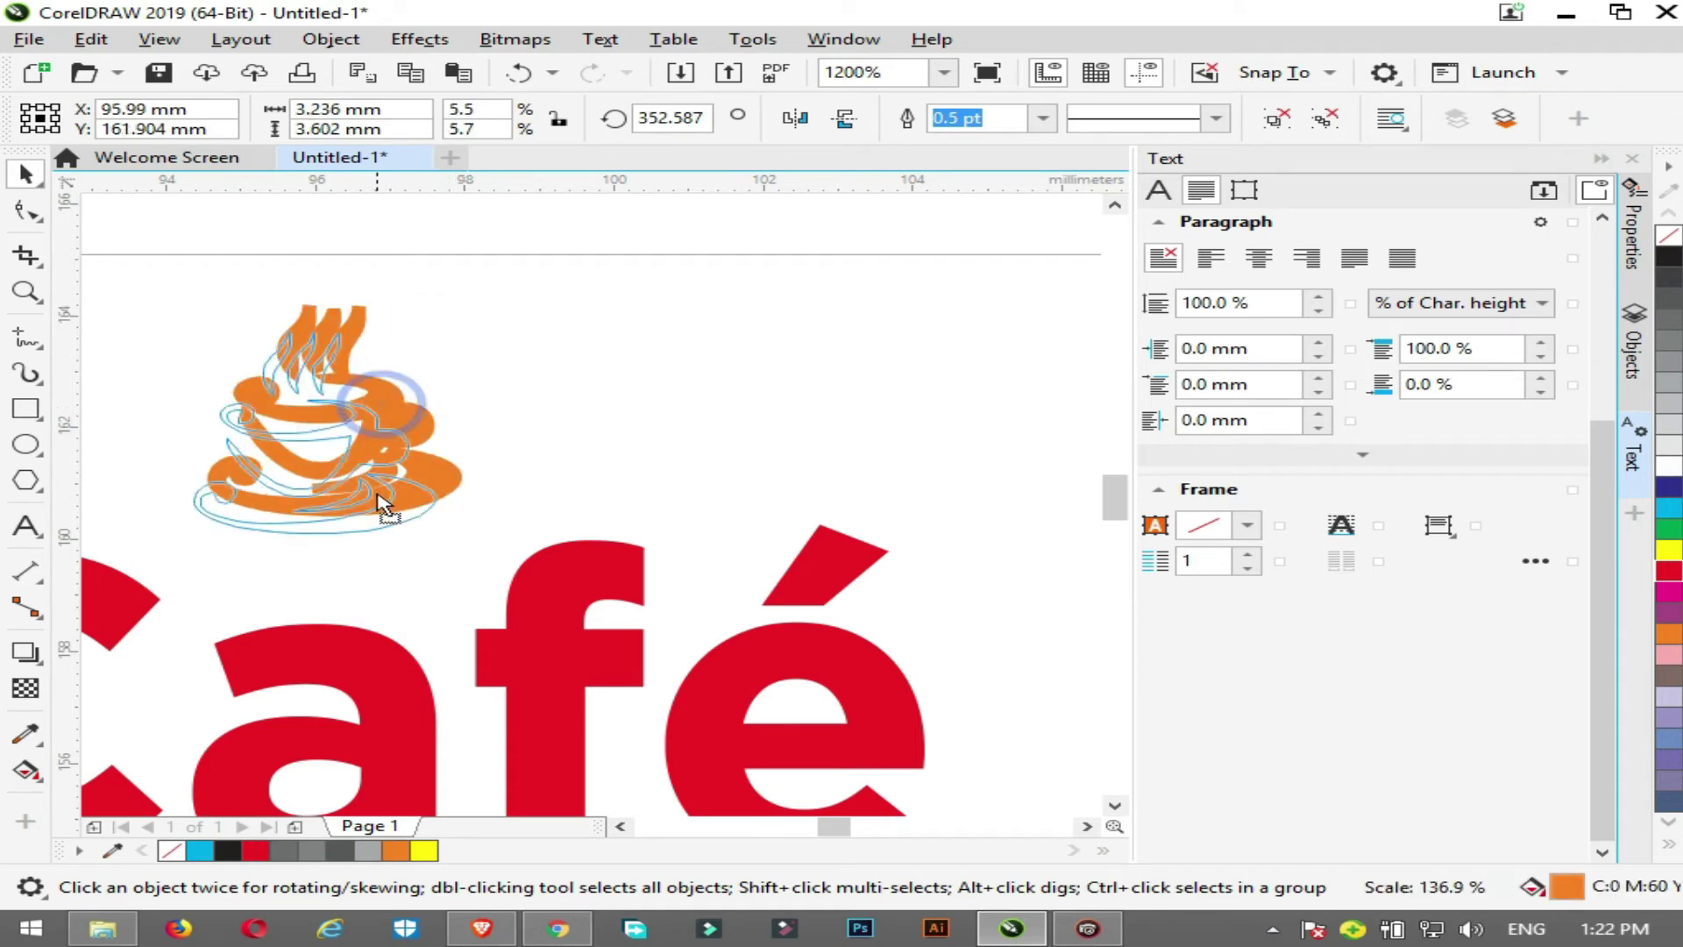
pyautogui.moveTo(387, 402); pyautogui.dragTo(389, 527)
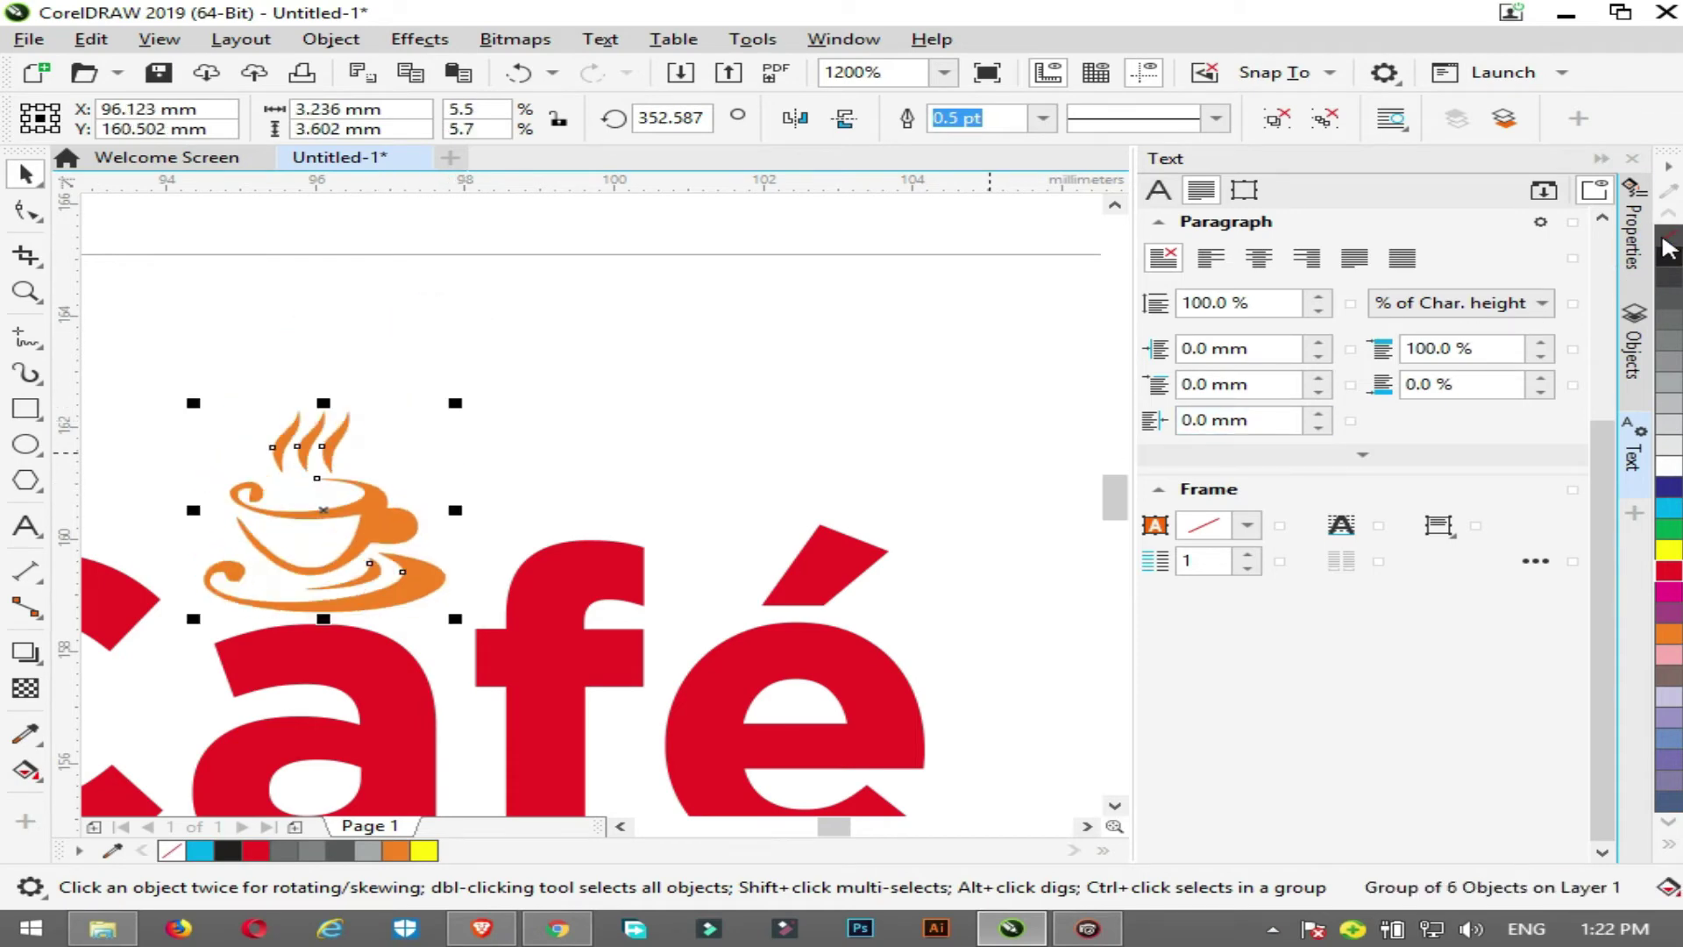
# - Scale the cup up to about 35.4 × 39.4 mm across the card centre
pyautogui.scroll(-2, 653, 484)
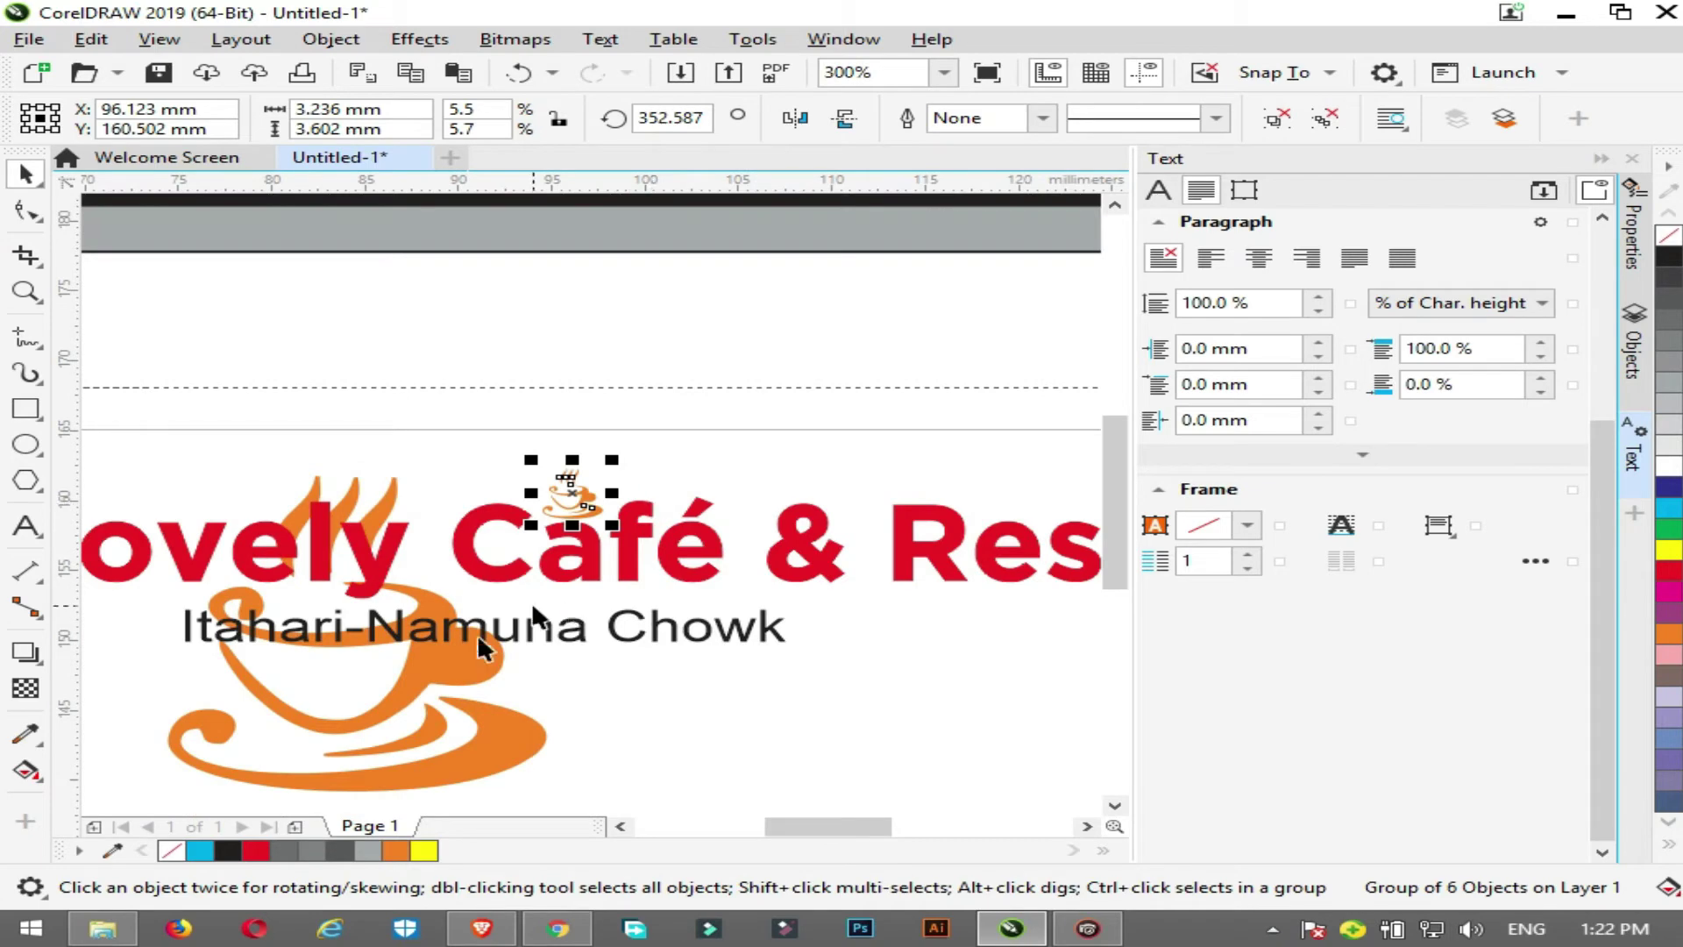
pyautogui.scroll(1, 628, 571)
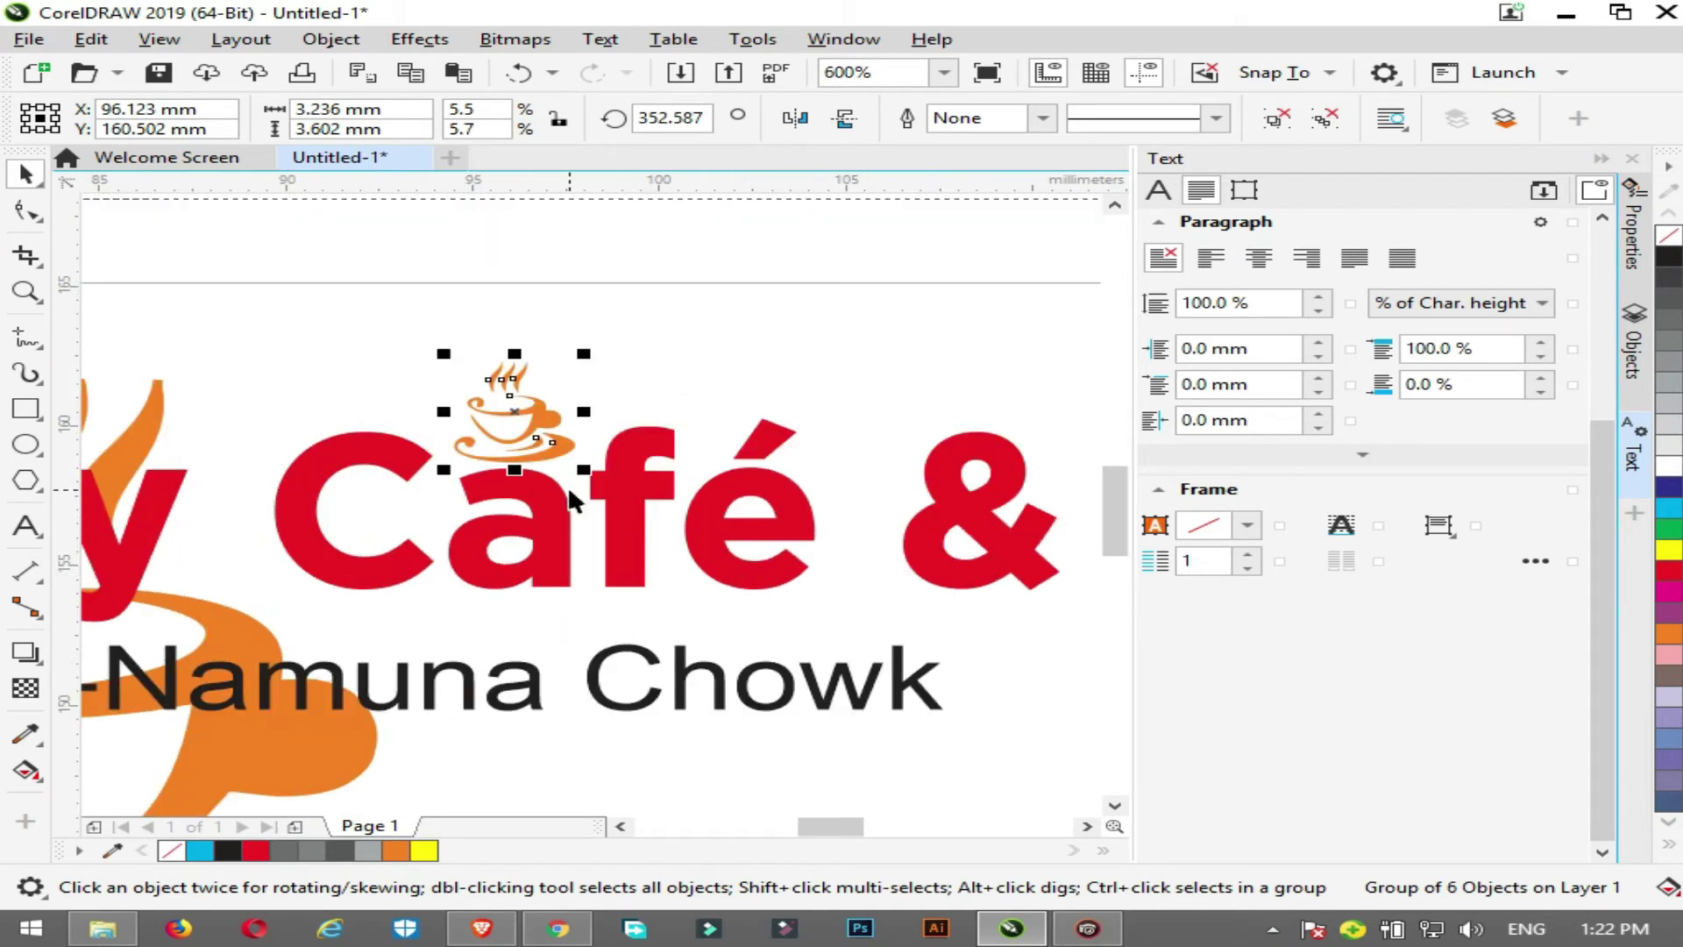
pyautogui.scroll(-1, 568, 486)
pyautogui.scroll(-1, 568, 491)
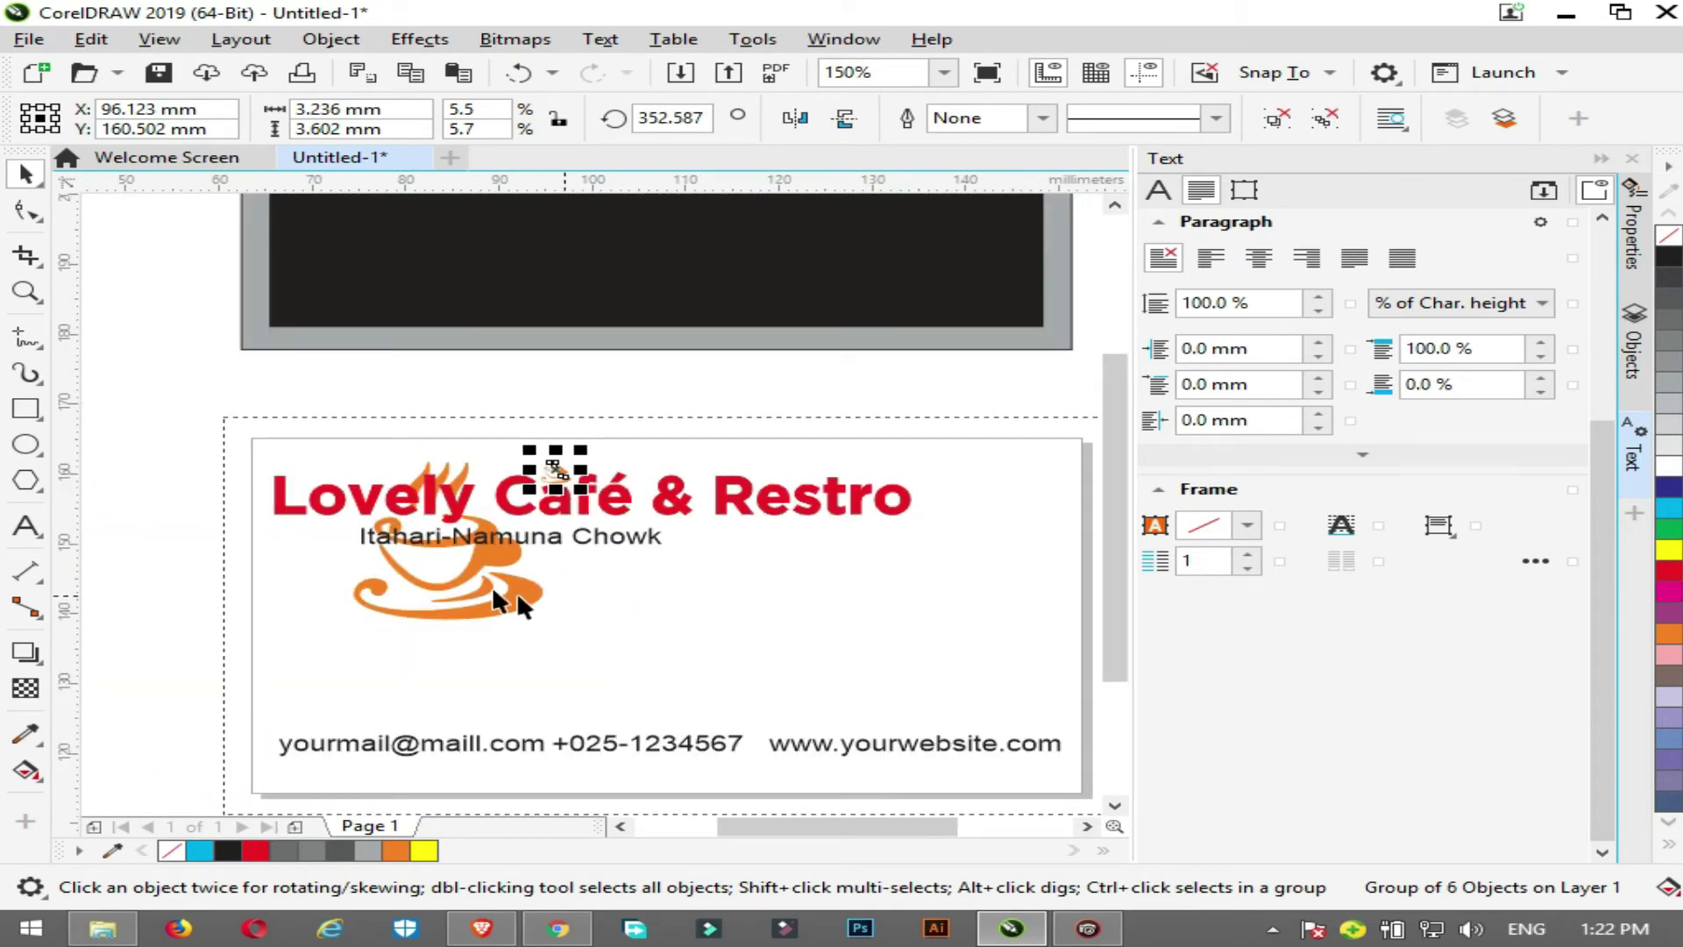
pyautogui.moveTo(519, 600); pyautogui.dragTo(664, 661)
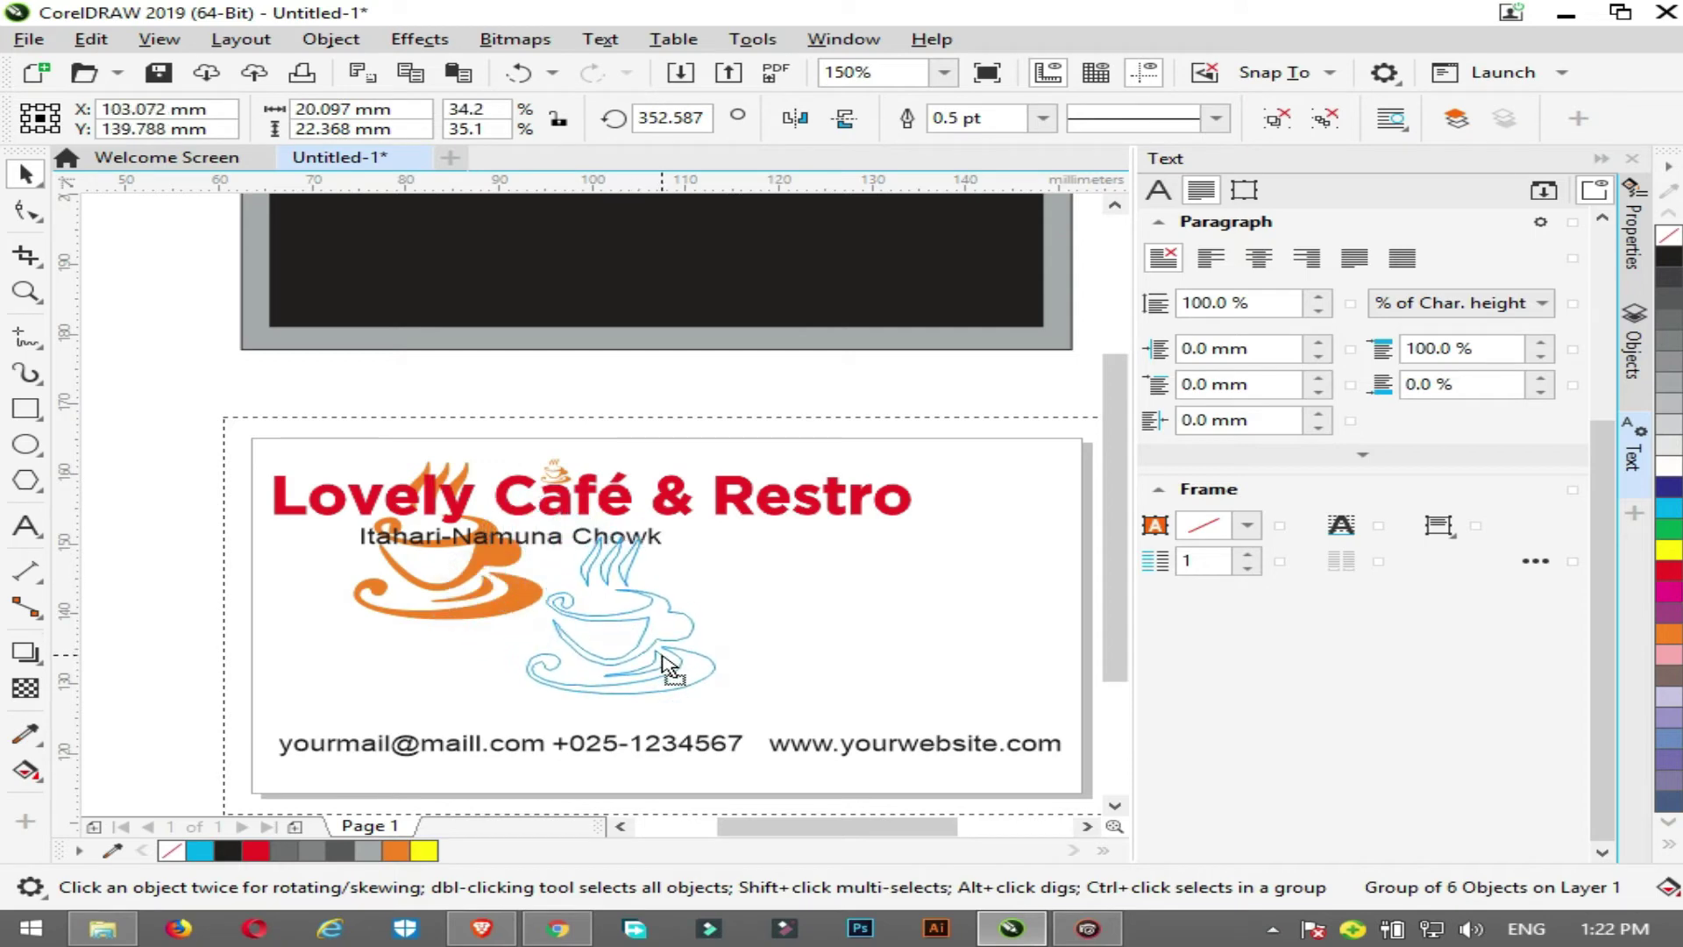
pyautogui.moveTo(662, 656); pyautogui.dragTo(676, 662)
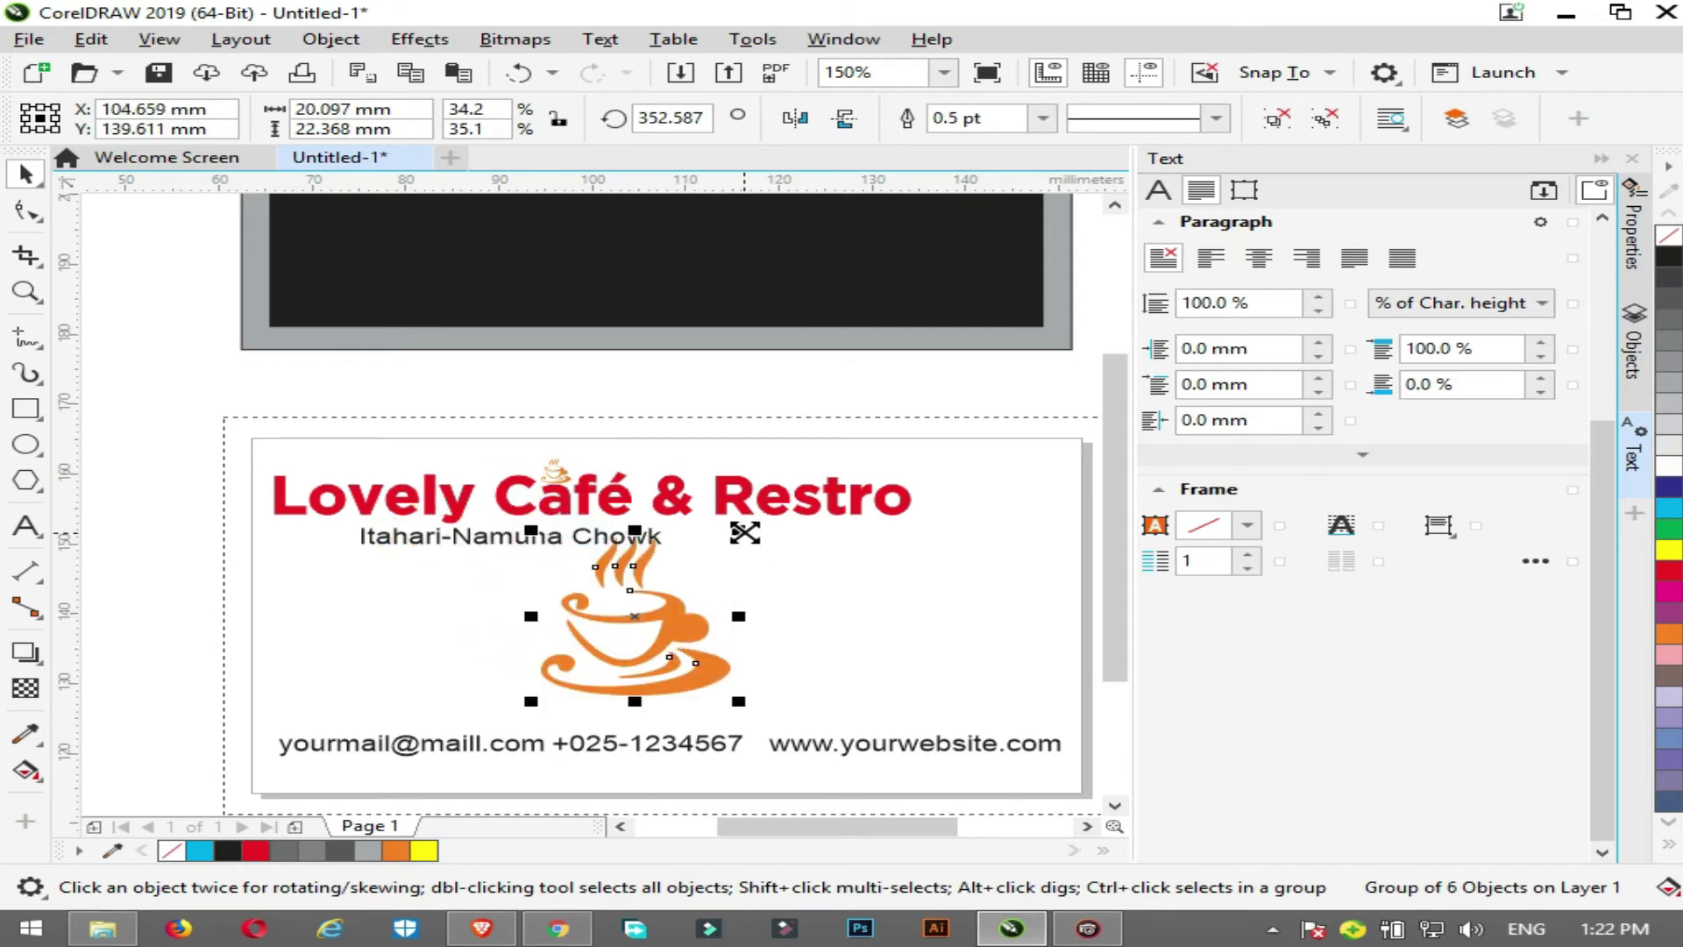
pyautogui.moveTo(744, 533); pyautogui.dragTo(894, 470)
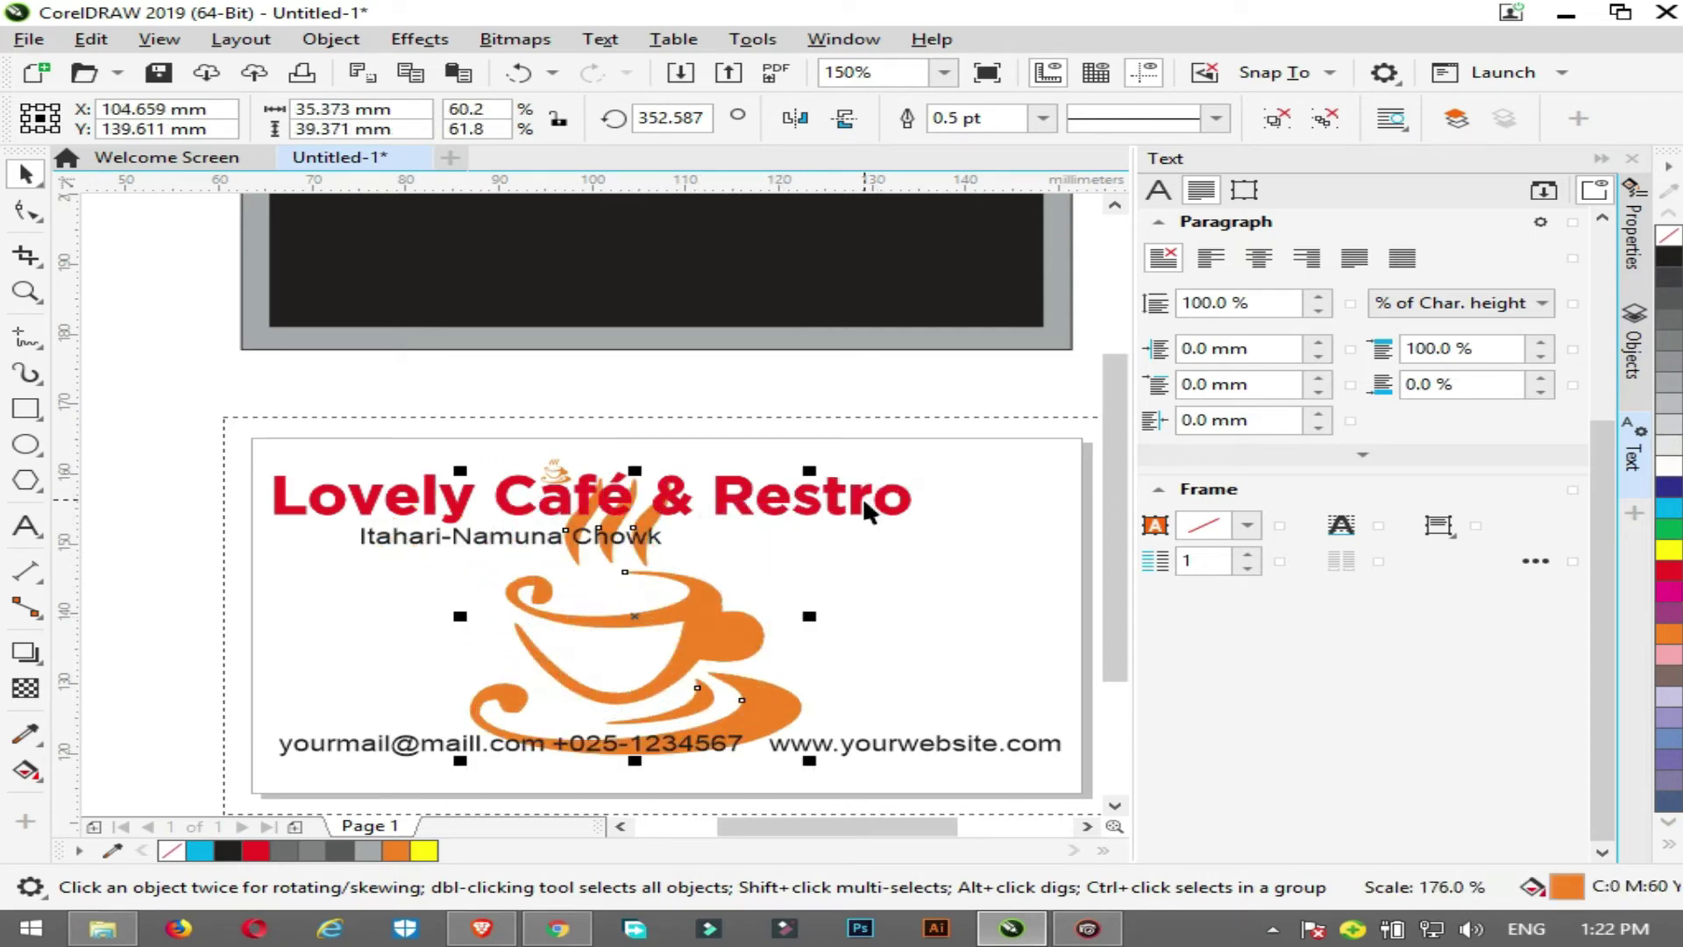
pyautogui.scroll(-1, 863, 496)
pyautogui.scroll(1, 827, 540)
pyautogui.scroll(-1, 827, 540)
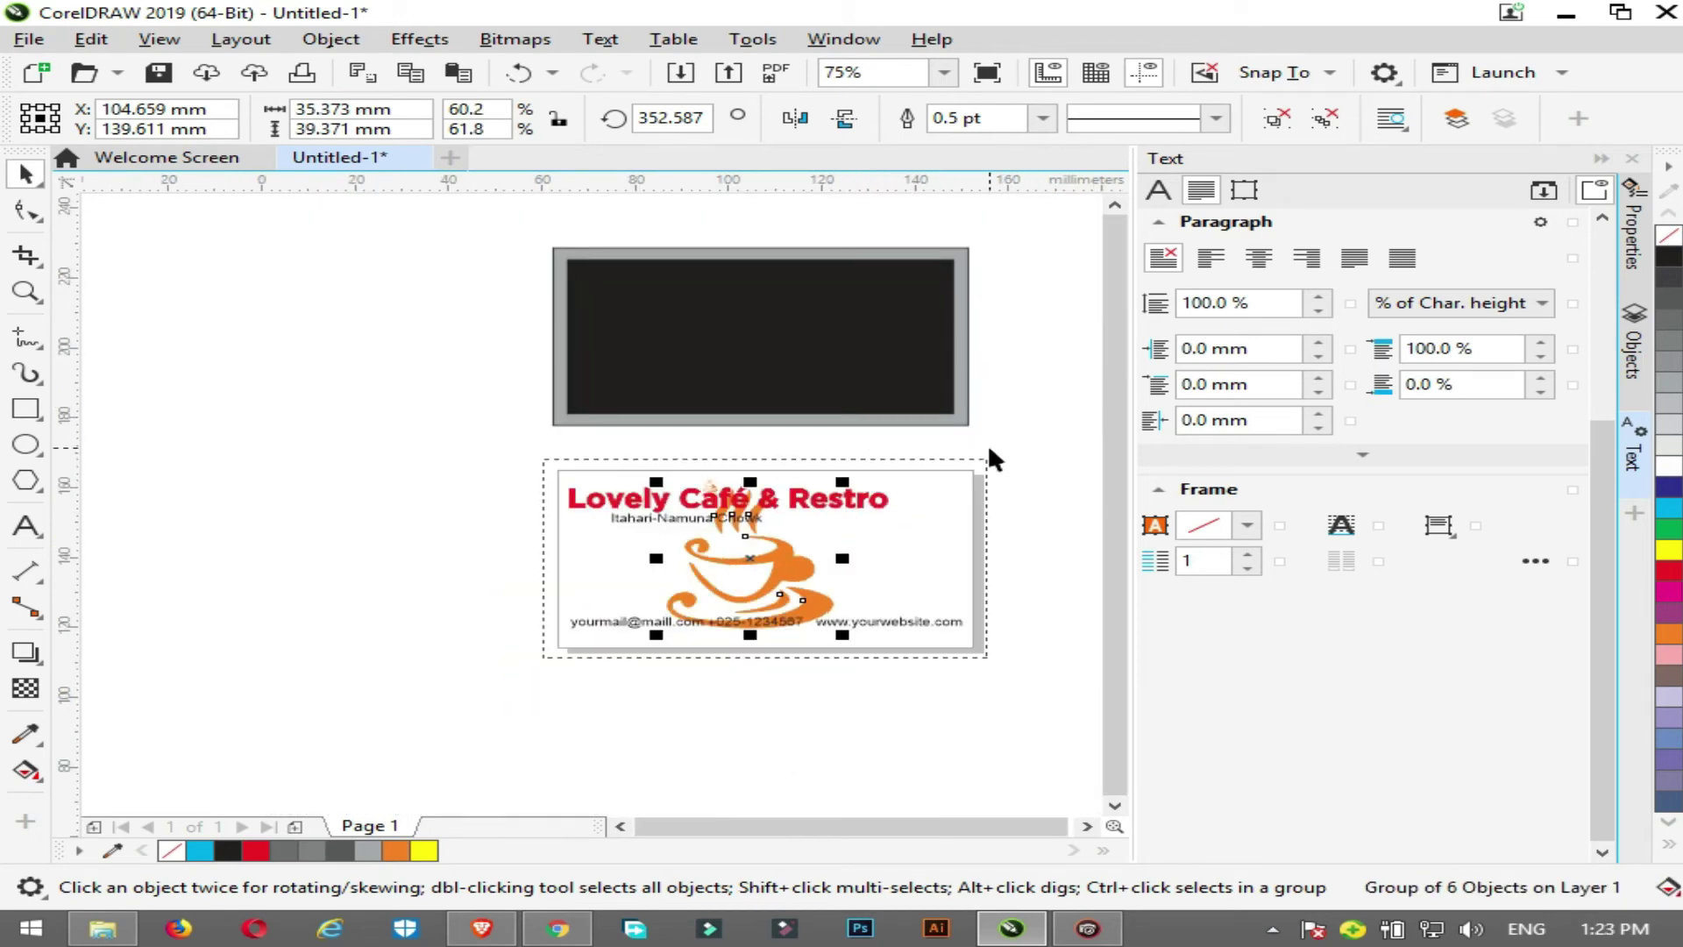
pyautogui.scroll(1, 989, 455)
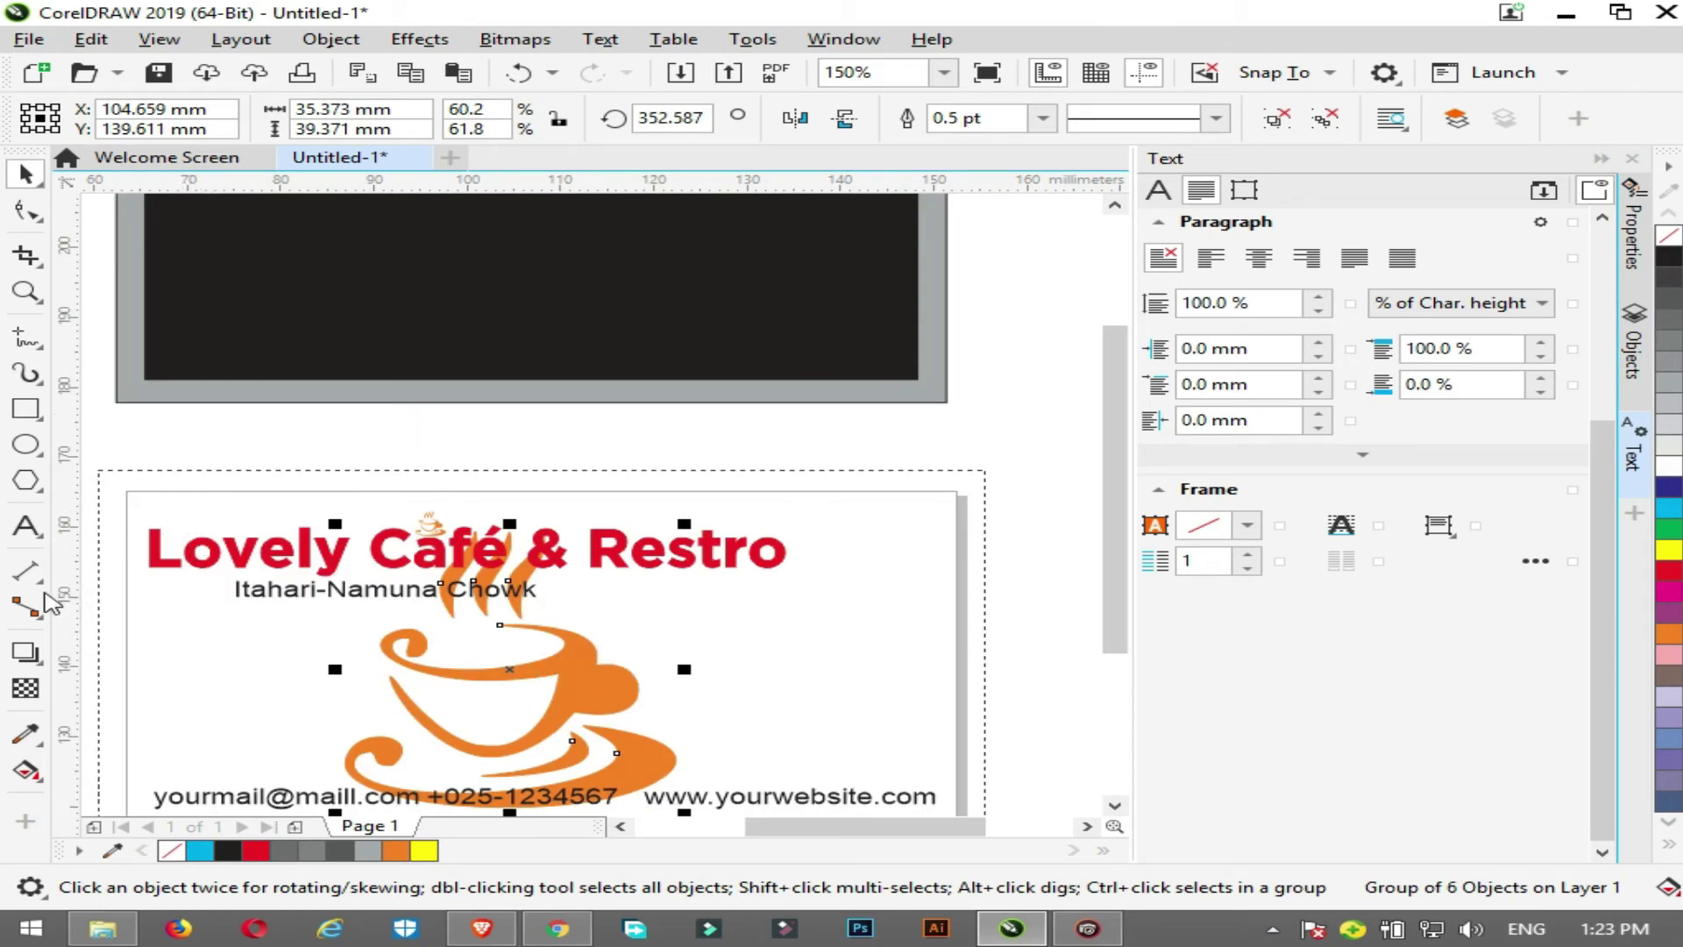
# - Apply a linear transparency fade to the cup, starting near the card's bottom-left
pyautogui.click(26, 688)
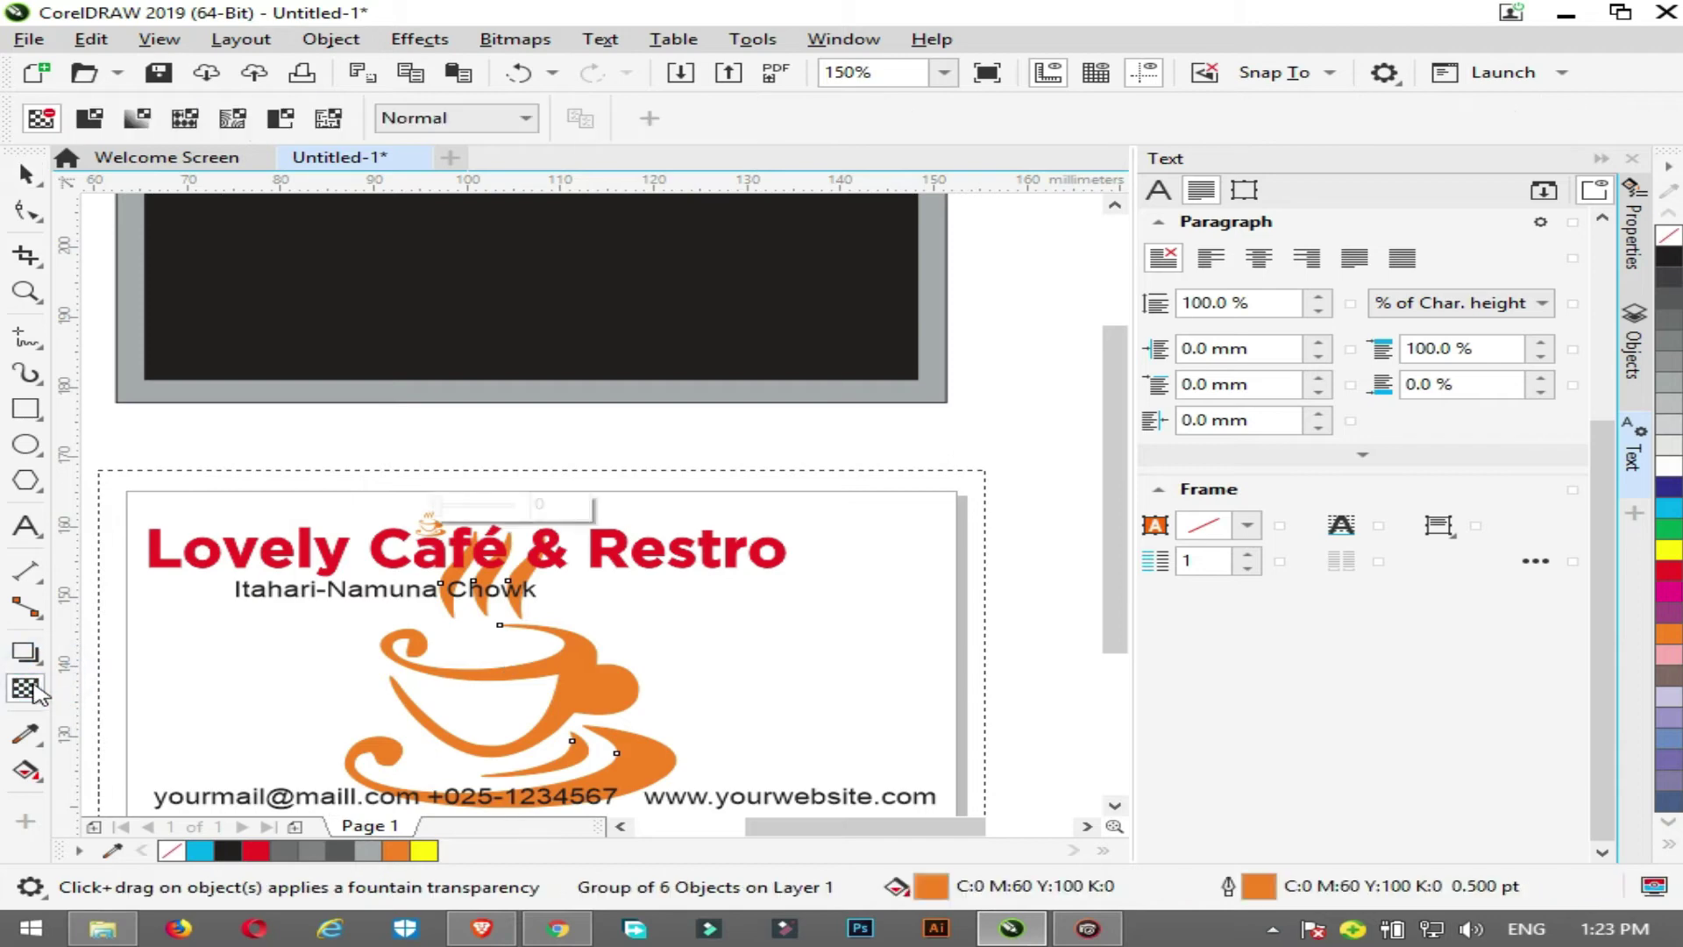
pyautogui.moveTo(520, 688); pyautogui.dragTo(721, 624)
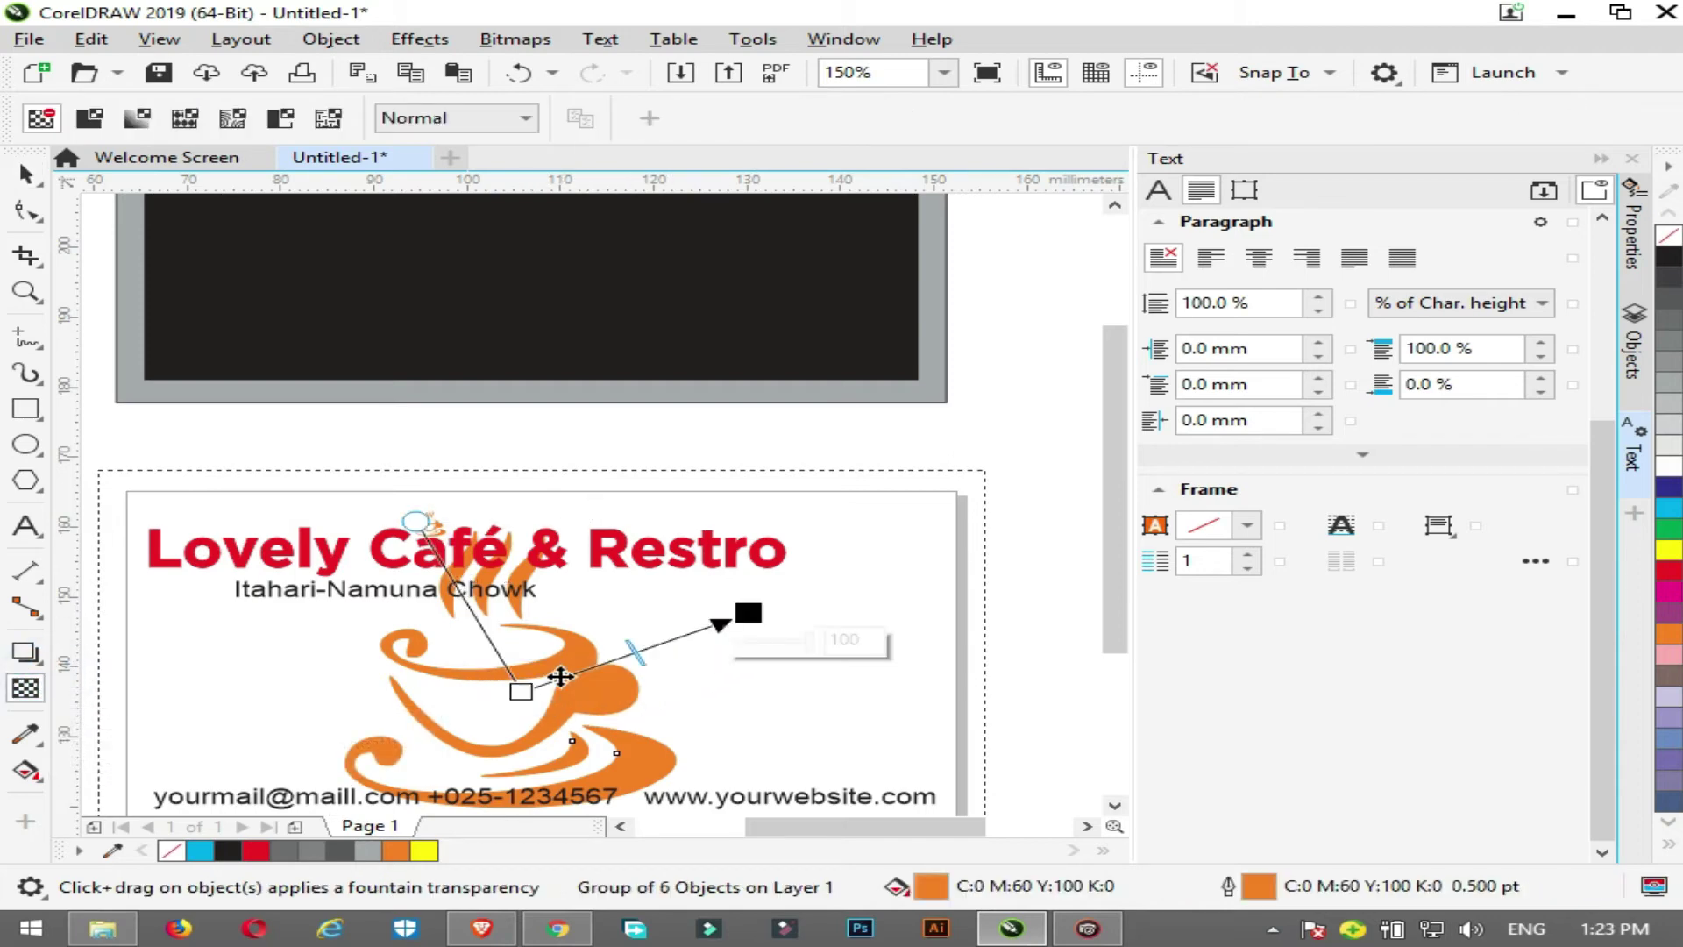
pyautogui.moveTo(520, 692); pyautogui.dragTo(372, 767)
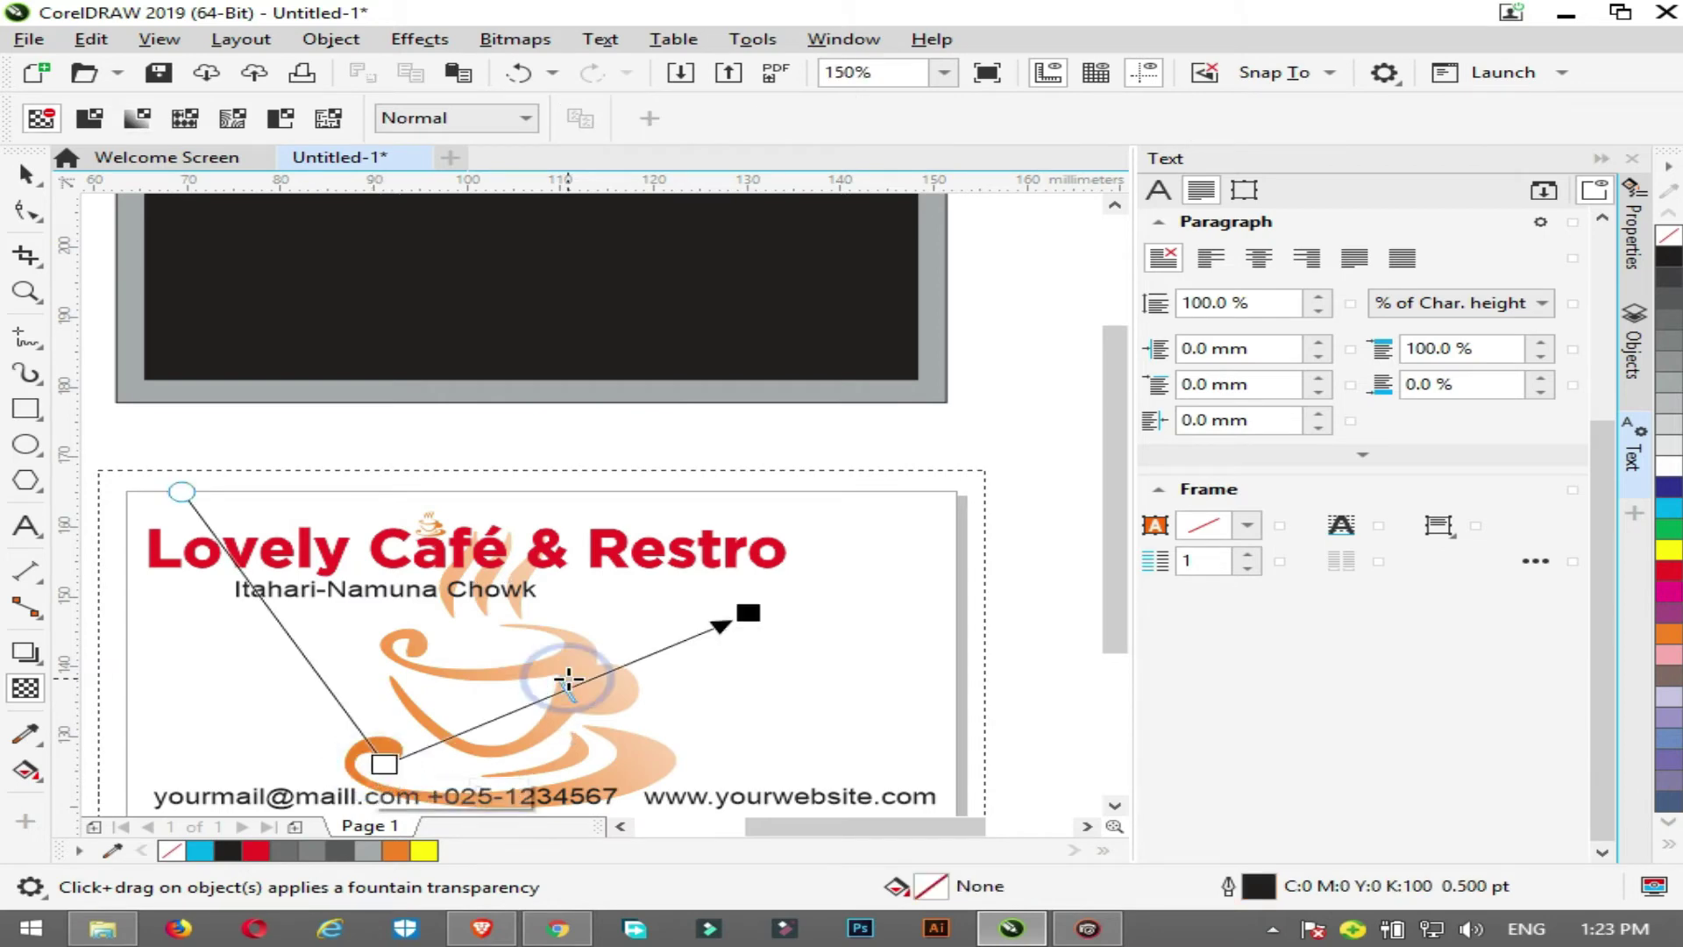
pyautogui.moveTo(383, 764); pyautogui.dragTo(357, 800)
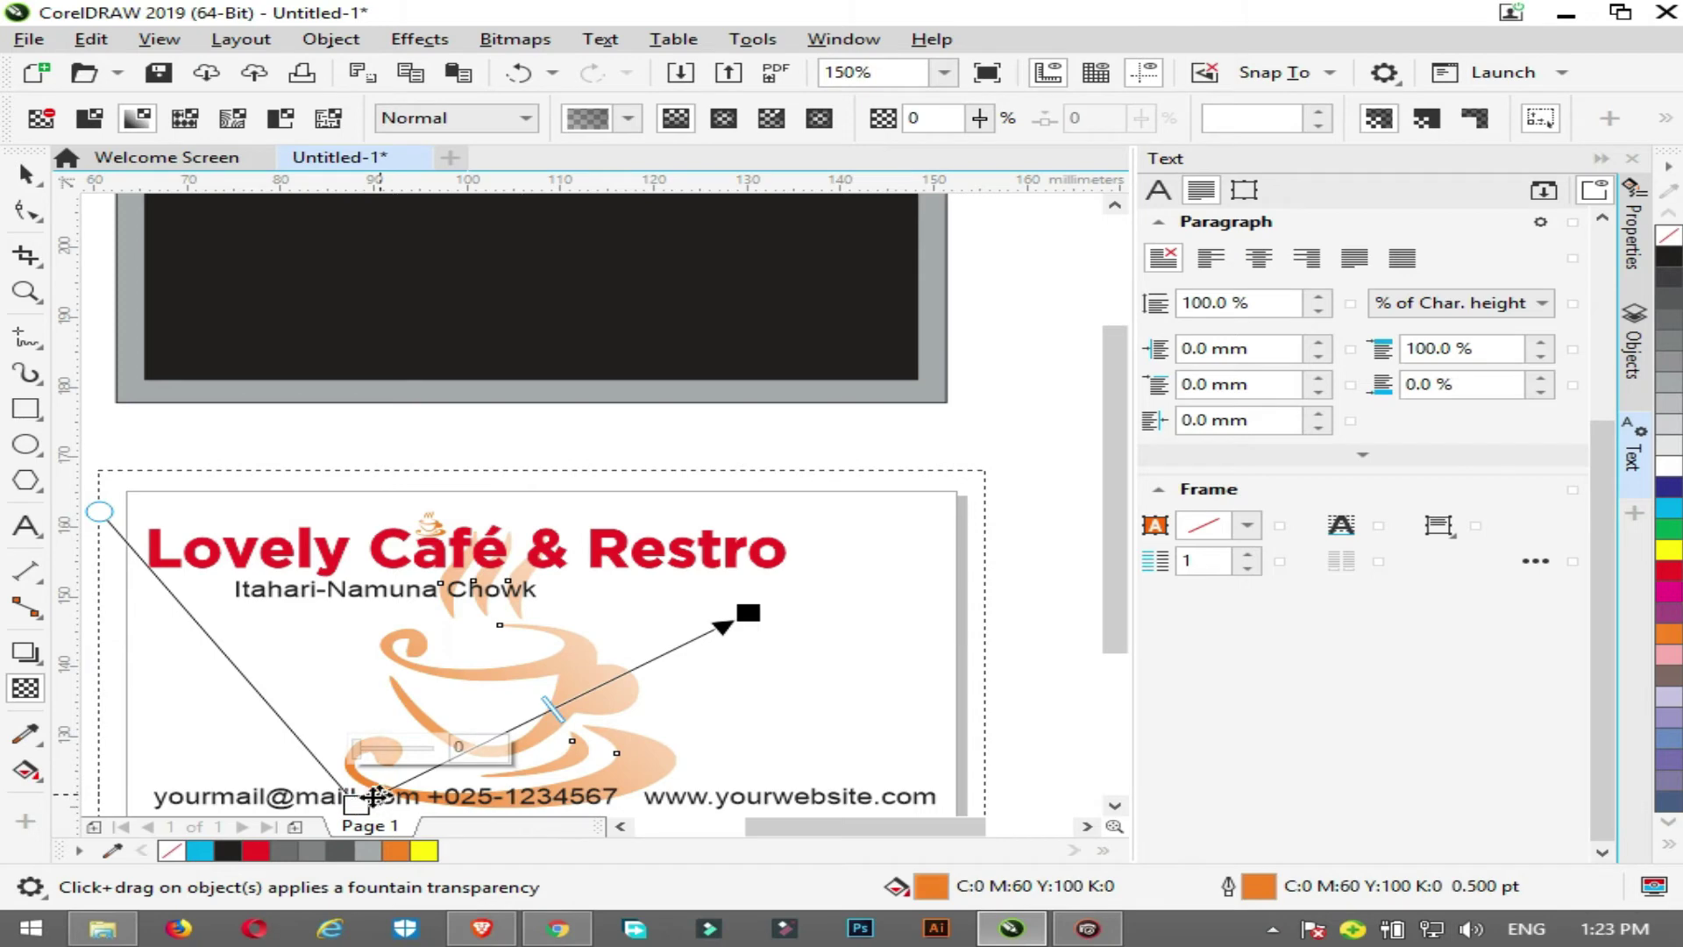
pyautogui.moveTo(357, 800); pyautogui.dragTo(315, 809)
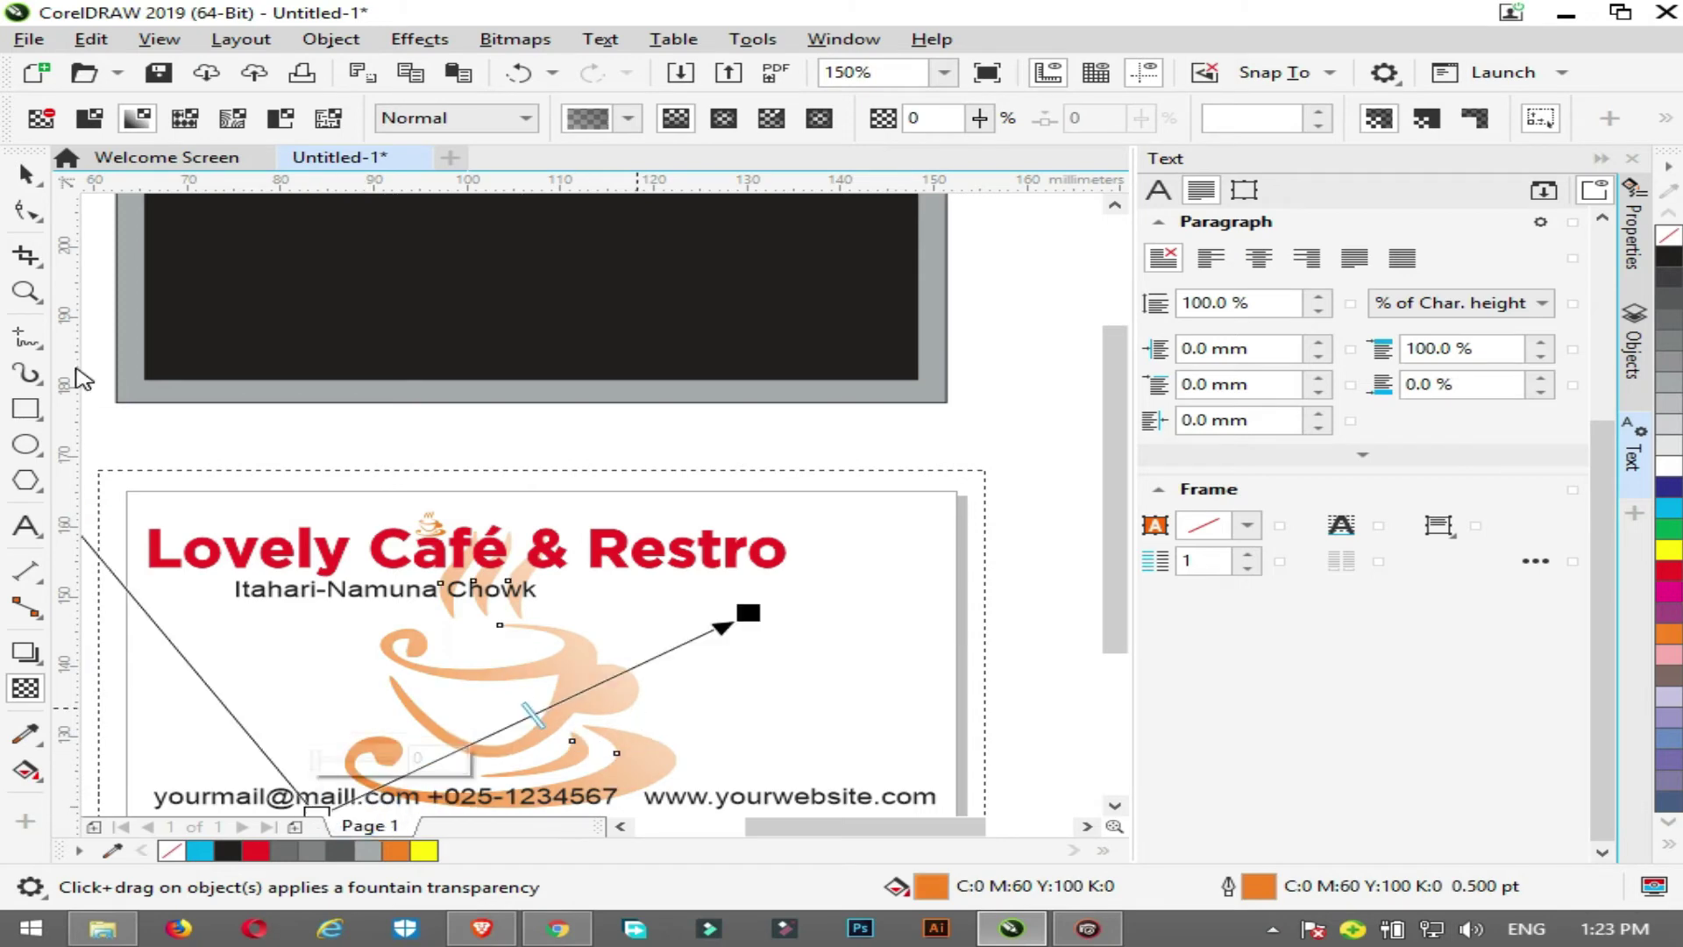
# - Fill the cup light grey and remove its outline
pyautogui.click(29, 174)
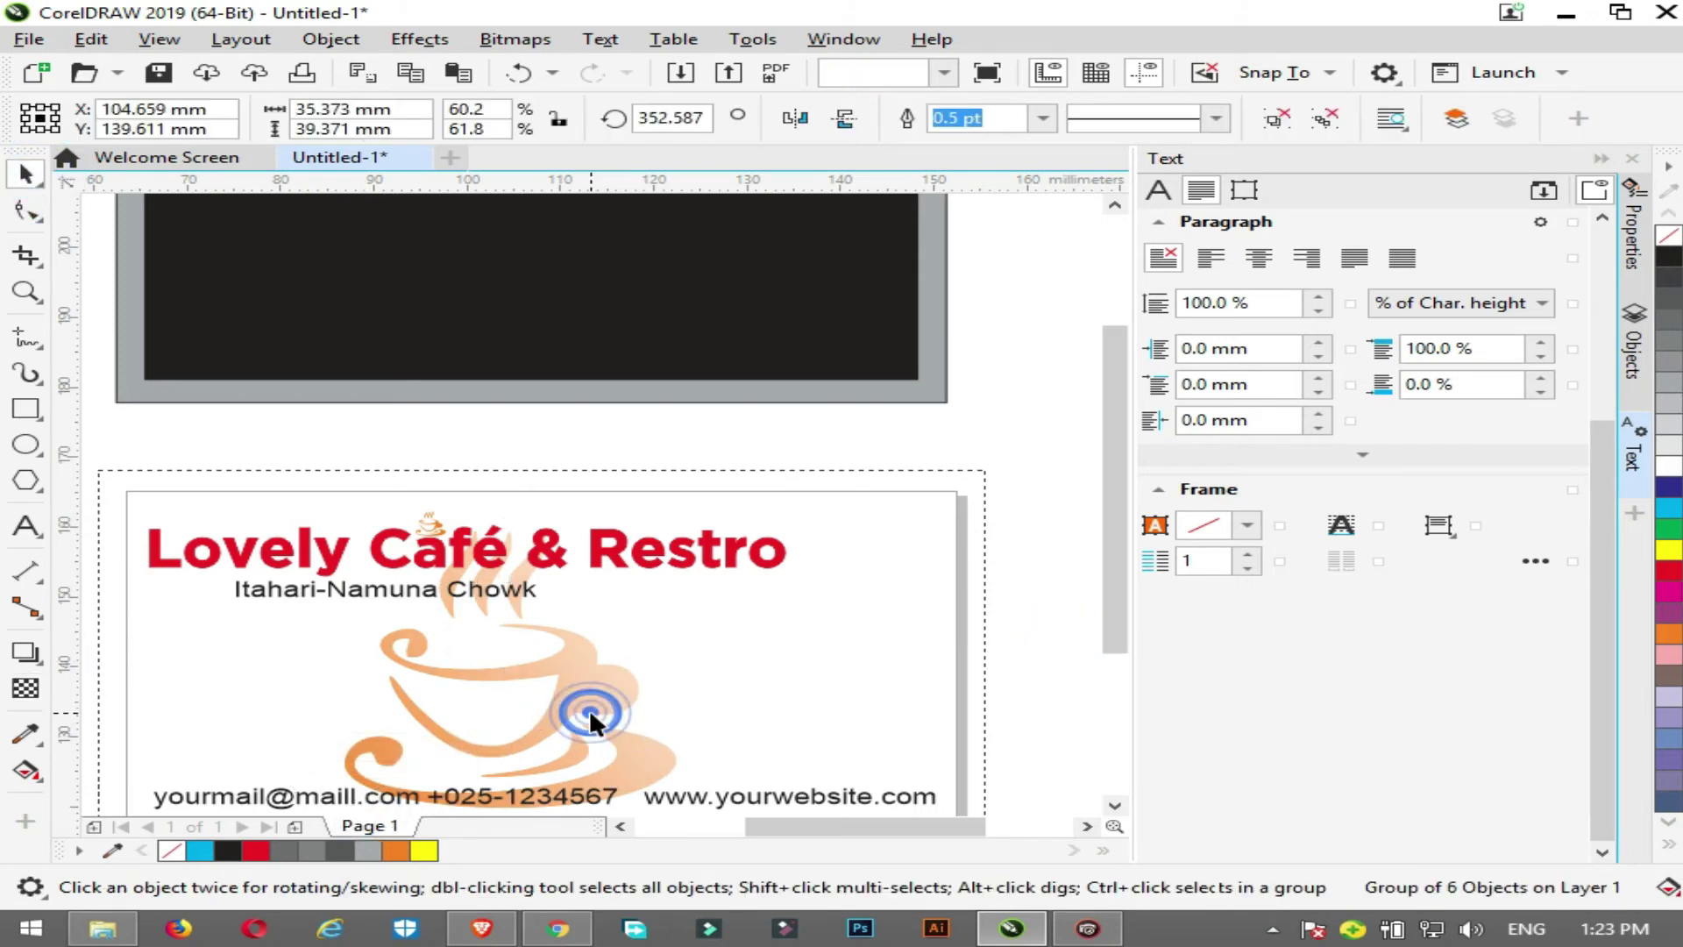
pyautogui.click(1673, 432)
pyautogui.rightClick(1668, 235)
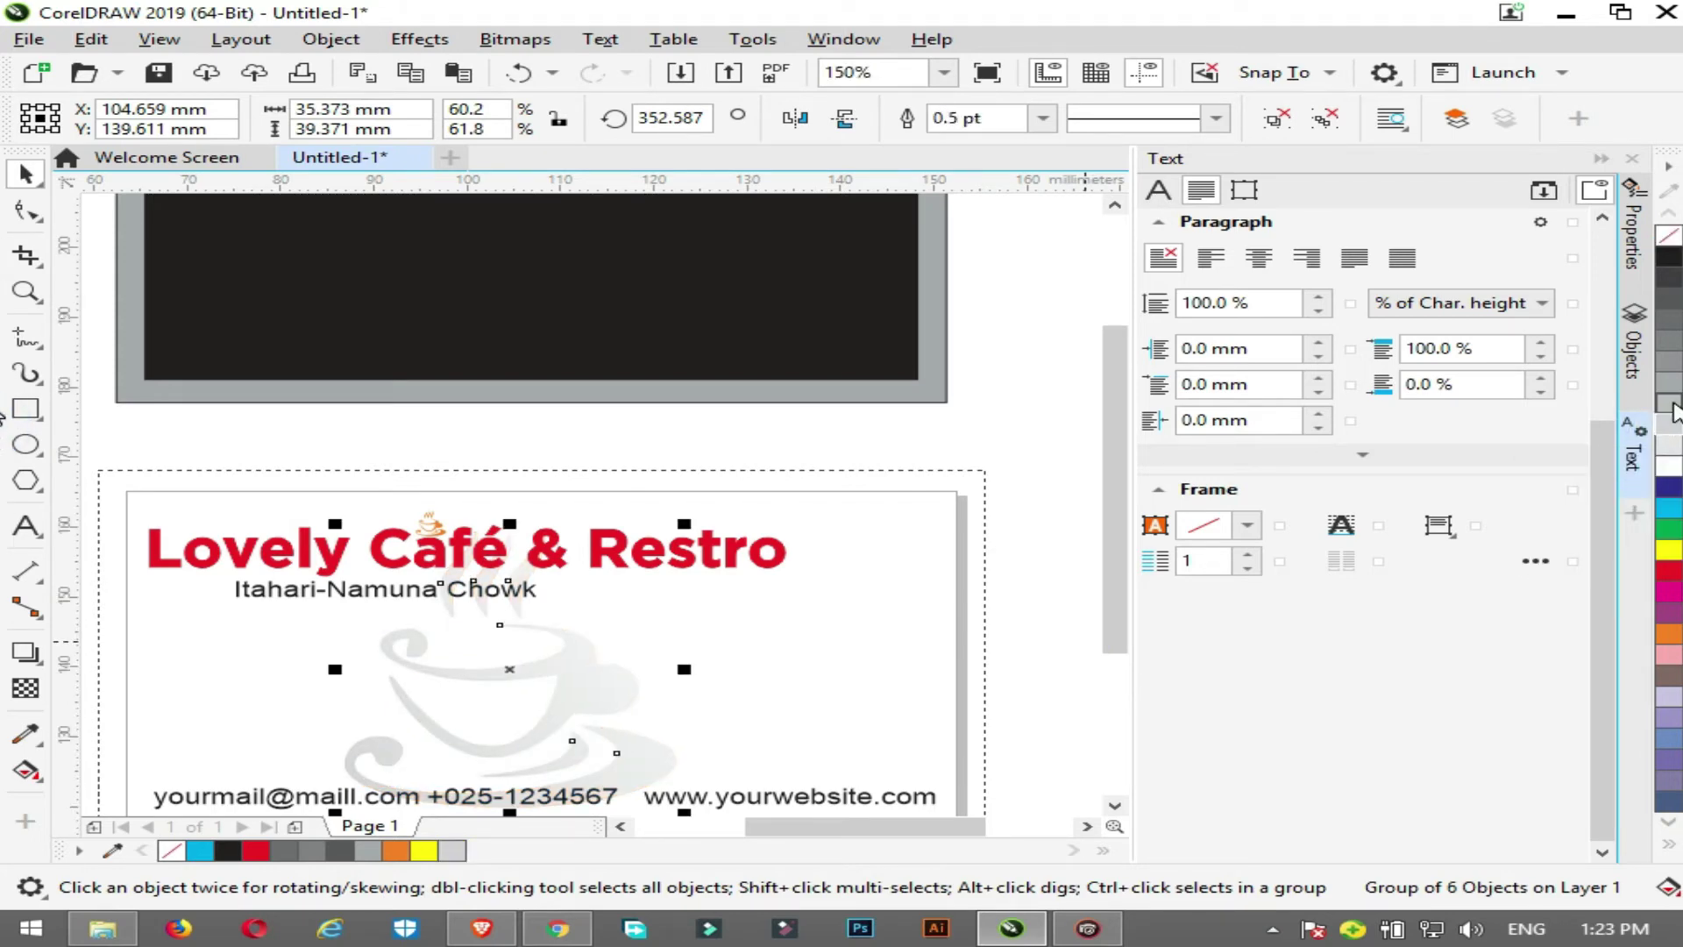
pyautogui.rightClick(1670, 355)
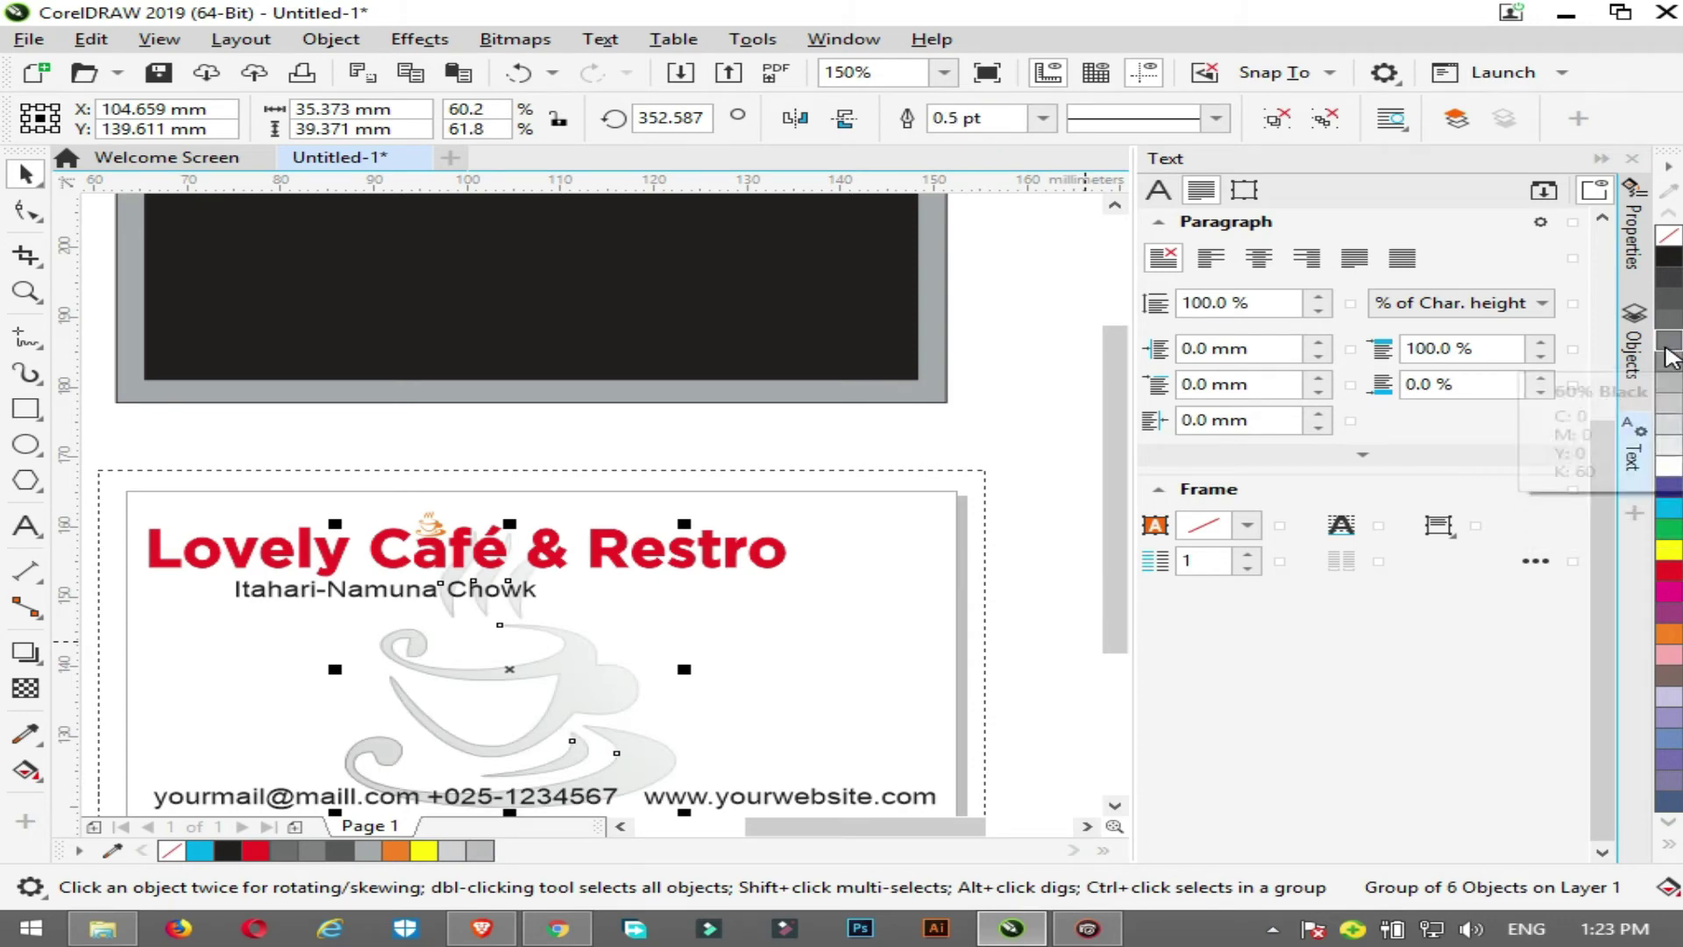
pyautogui.rightClick(1669, 235)
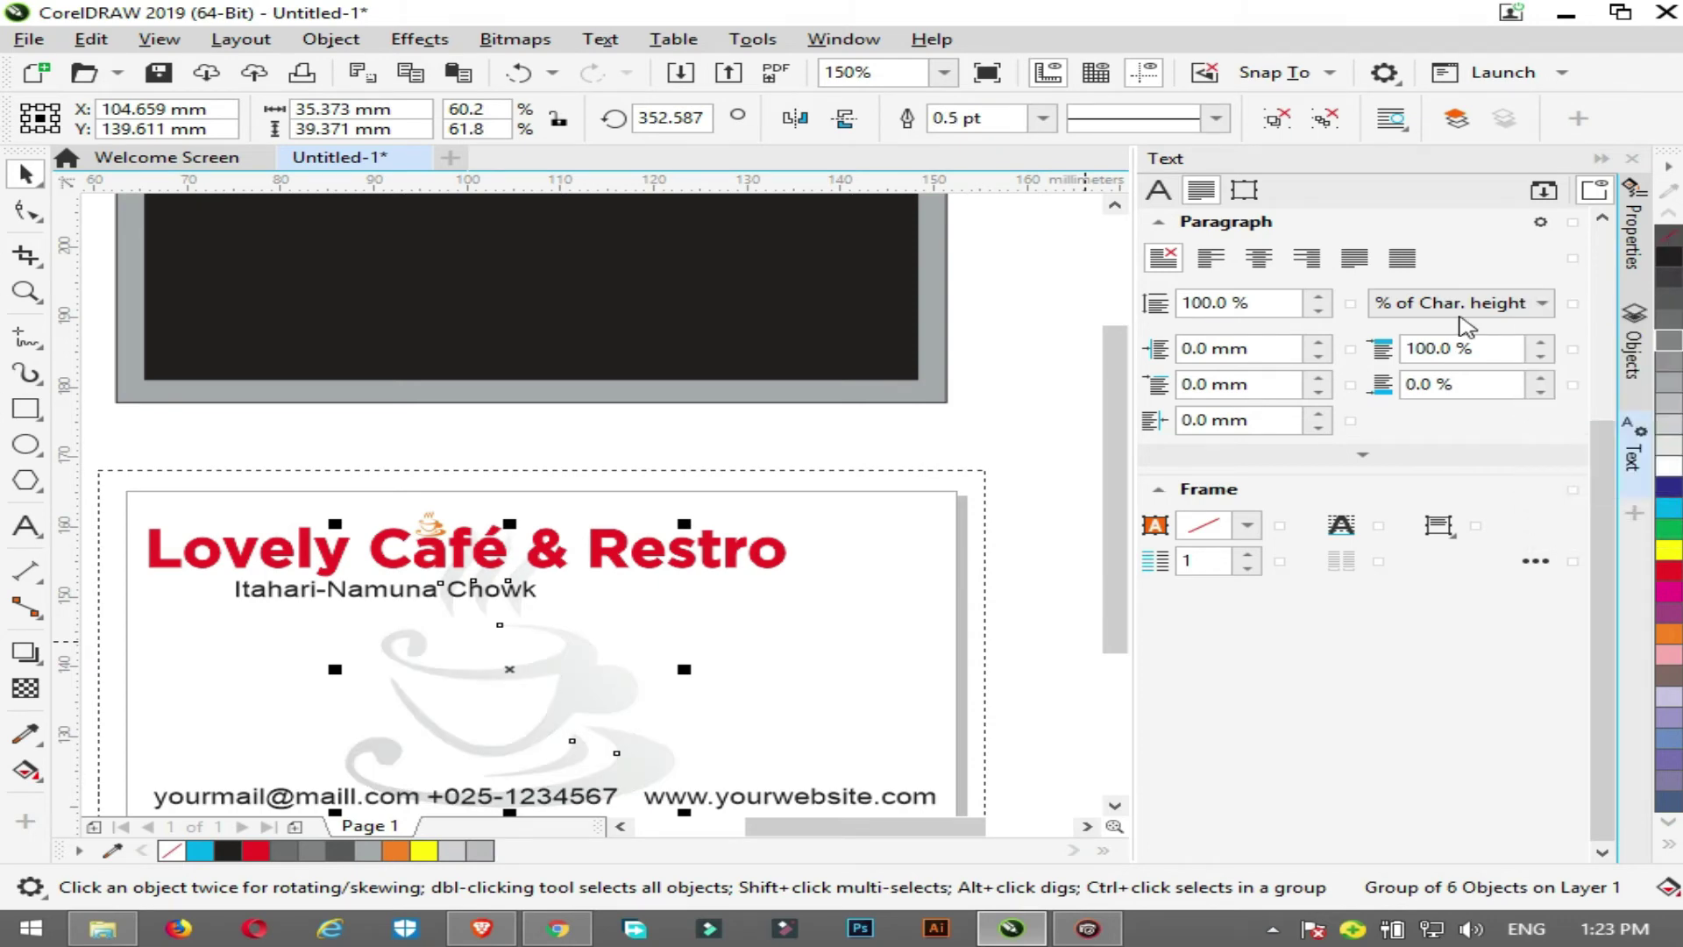
pyautogui.scroll(-2, 777, 472)
# - Move the dark rectangle down over the business card
pyautogui.click(958, 341)
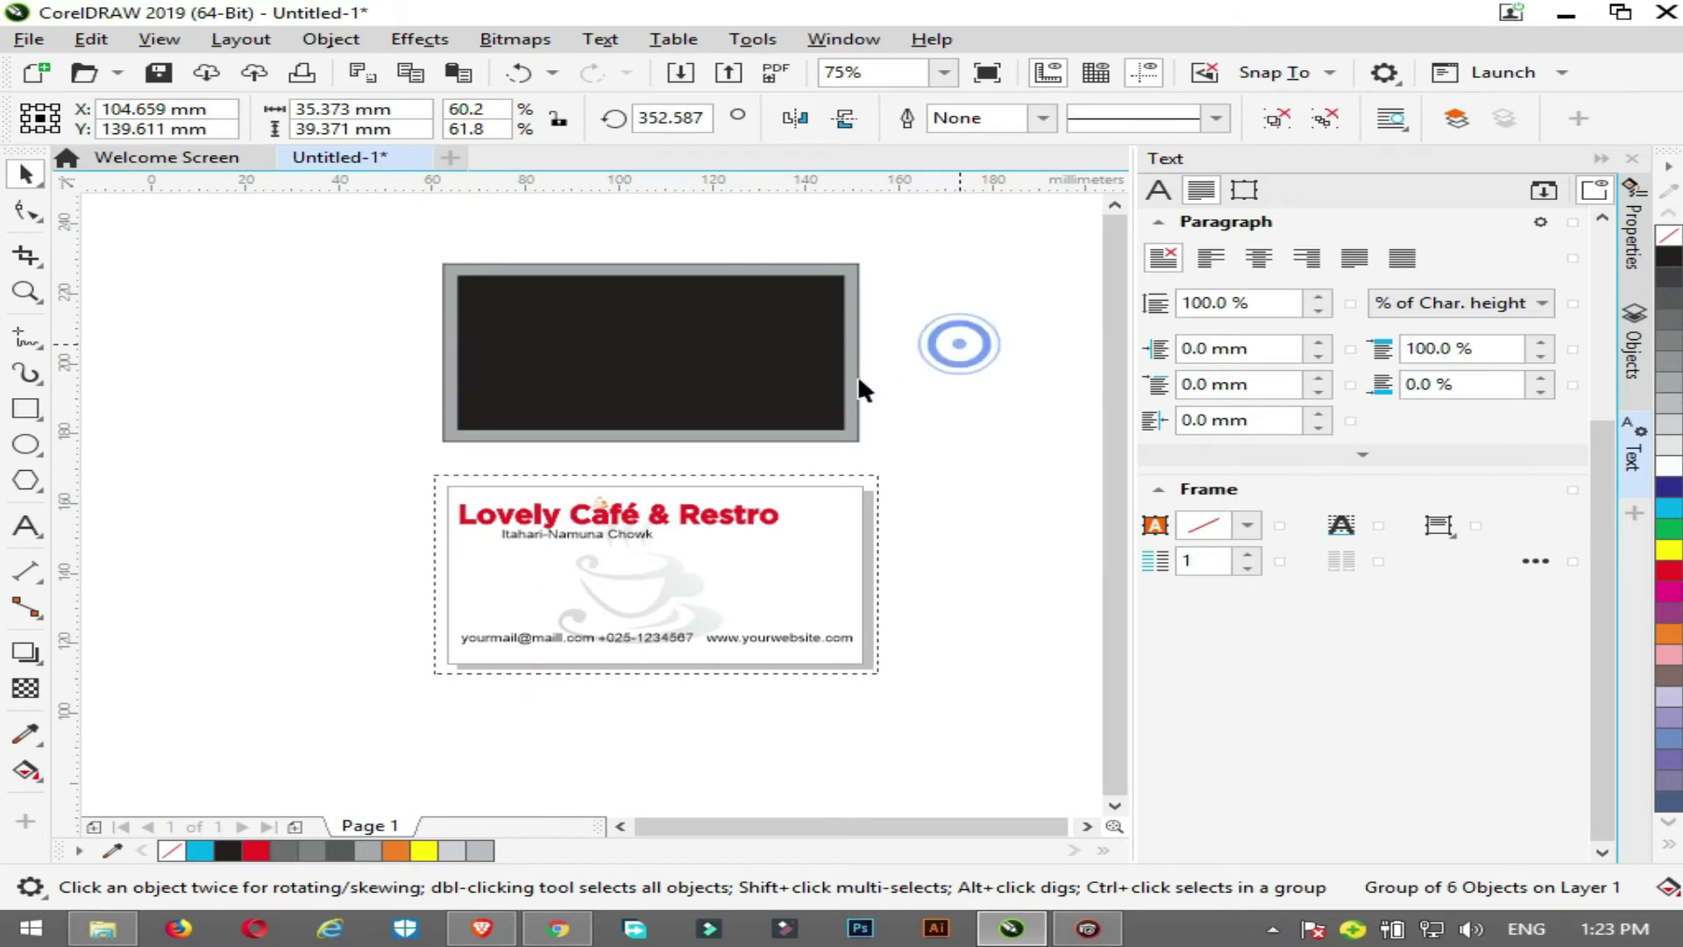
pyautogui.moveTo(332, 213)
pyautogui.mouseDown()
pyautogui.moveTo(796, 434)
pyautogui.moveTo(898, 445)
pyautogui.mouseUp()
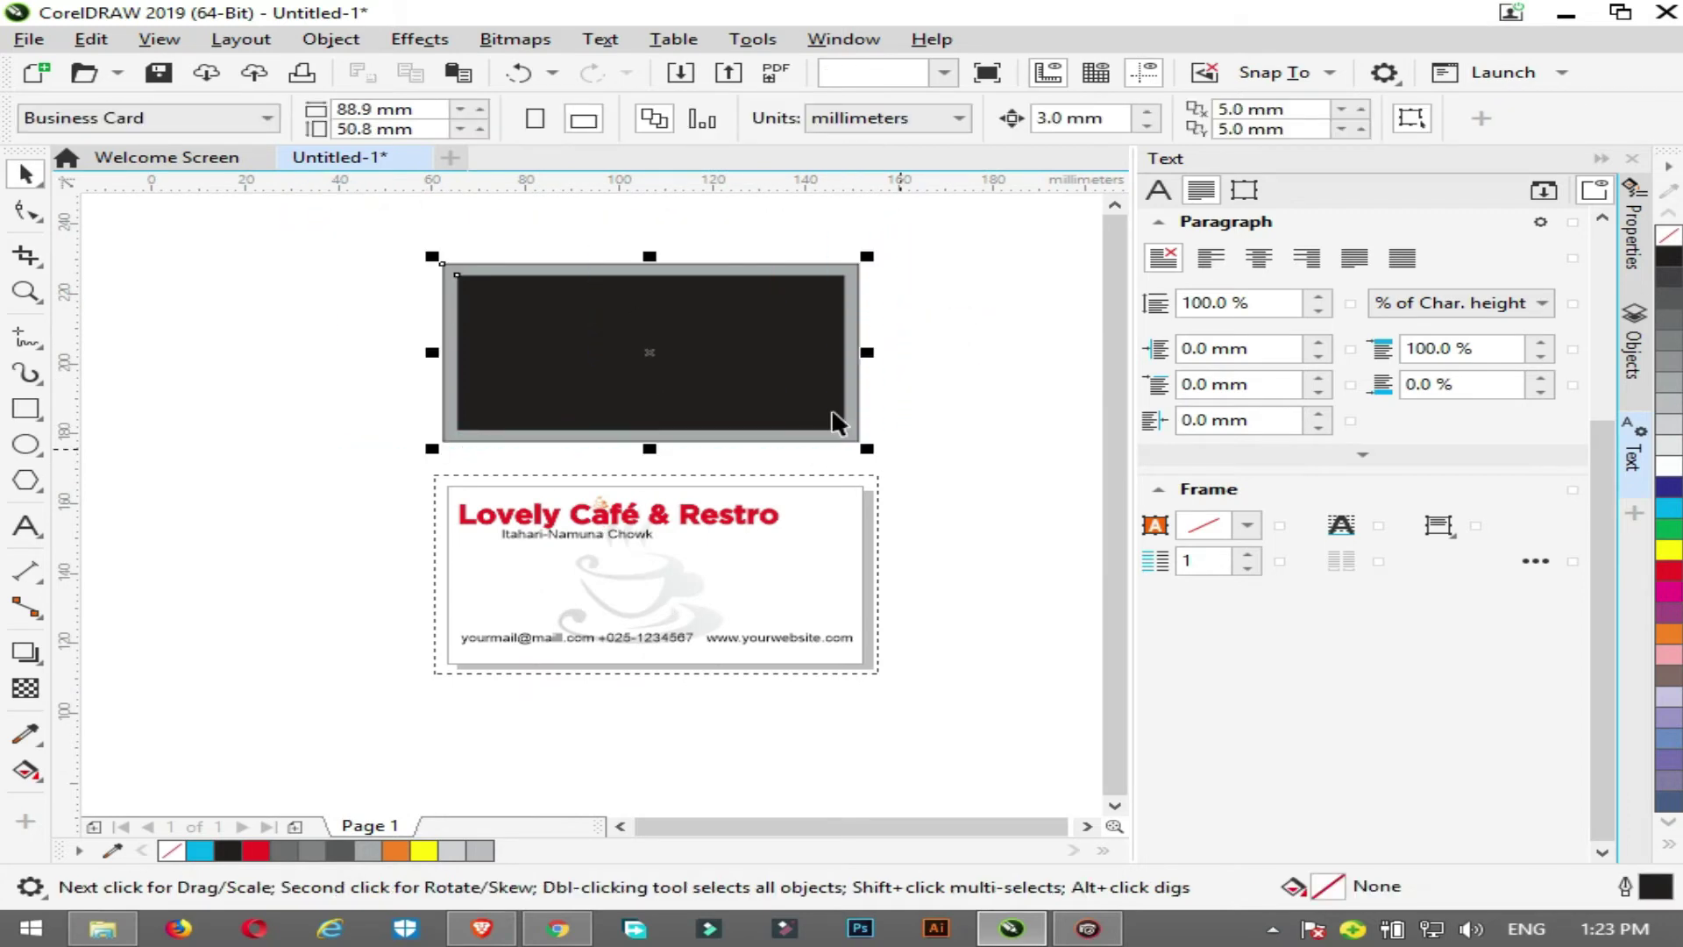
pyautogui.moveTo(754, 308); pyautogui.dragTo(761, 554)
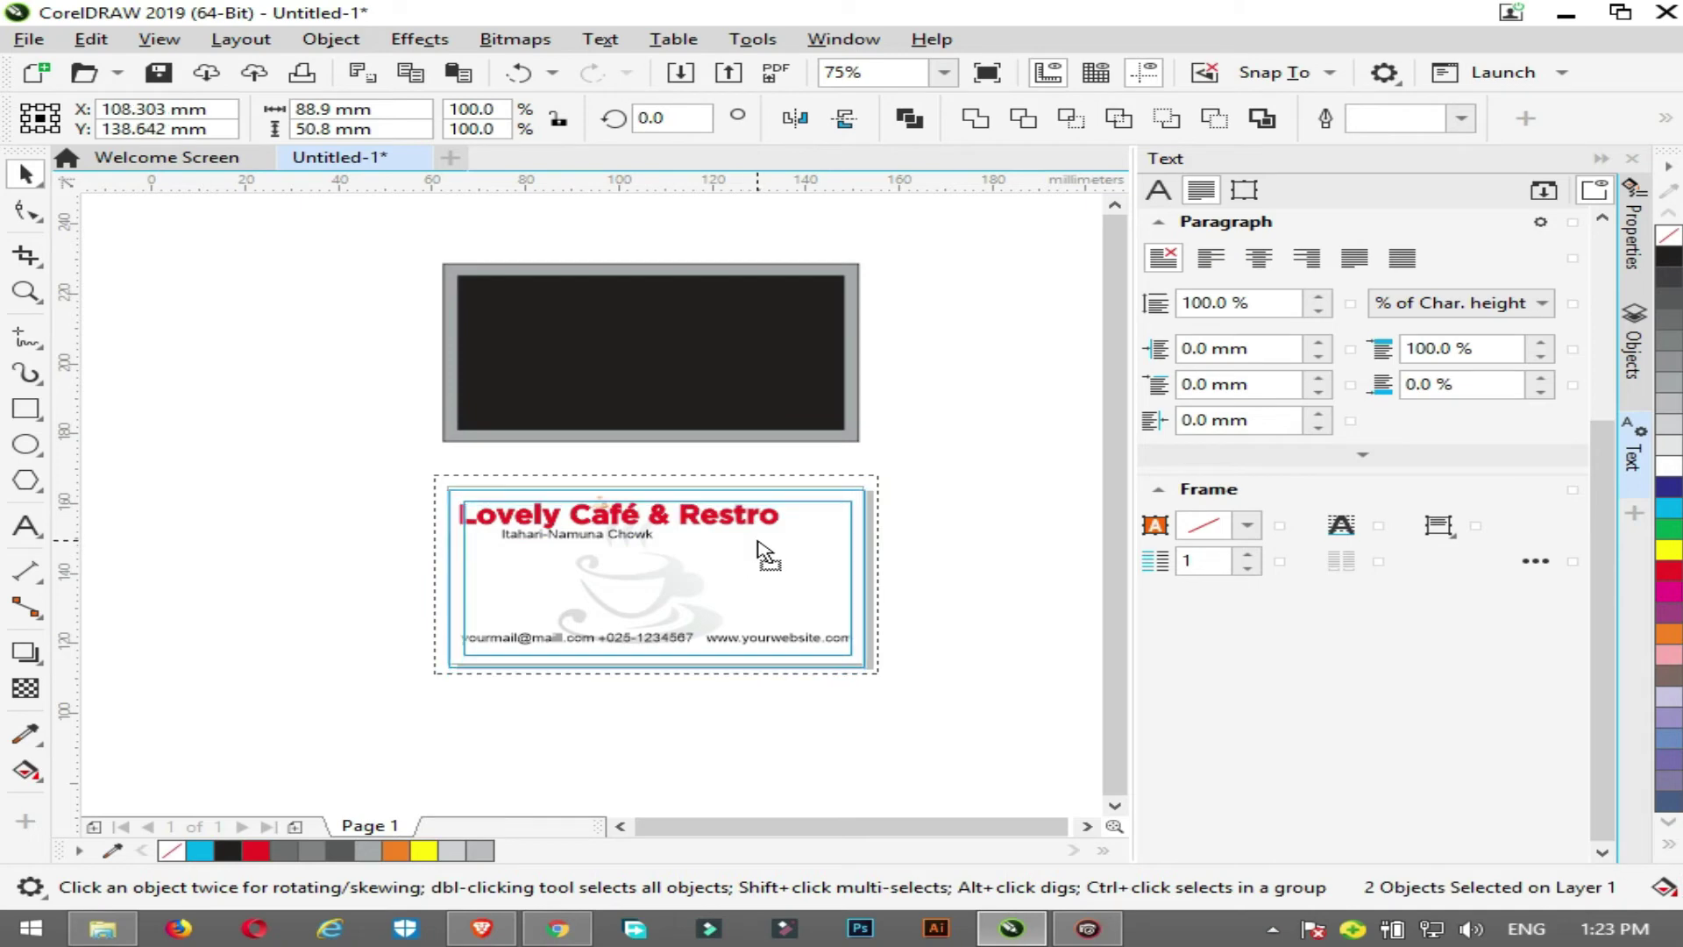
pyautogui.moveTo(757, 545); pyautogui.dragTo(758, 539)
pyautogui.click(876, 377)
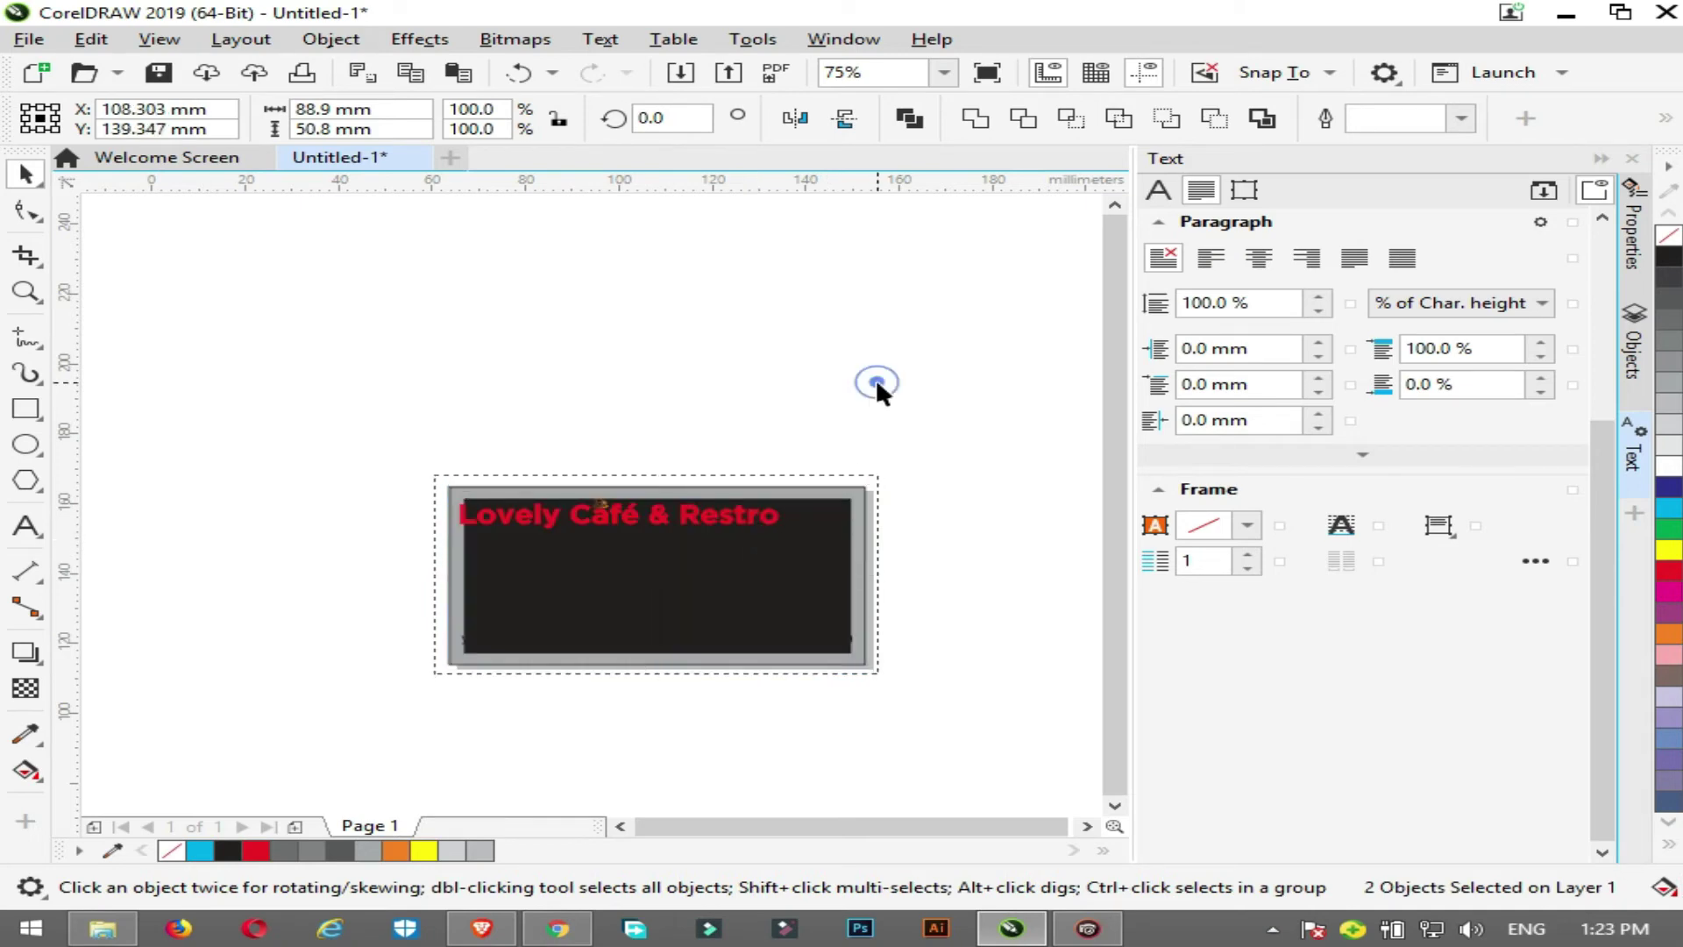
pyautogui.scroll(2, 850, 438)
pyautogui.scroll(-2, 771, 575)
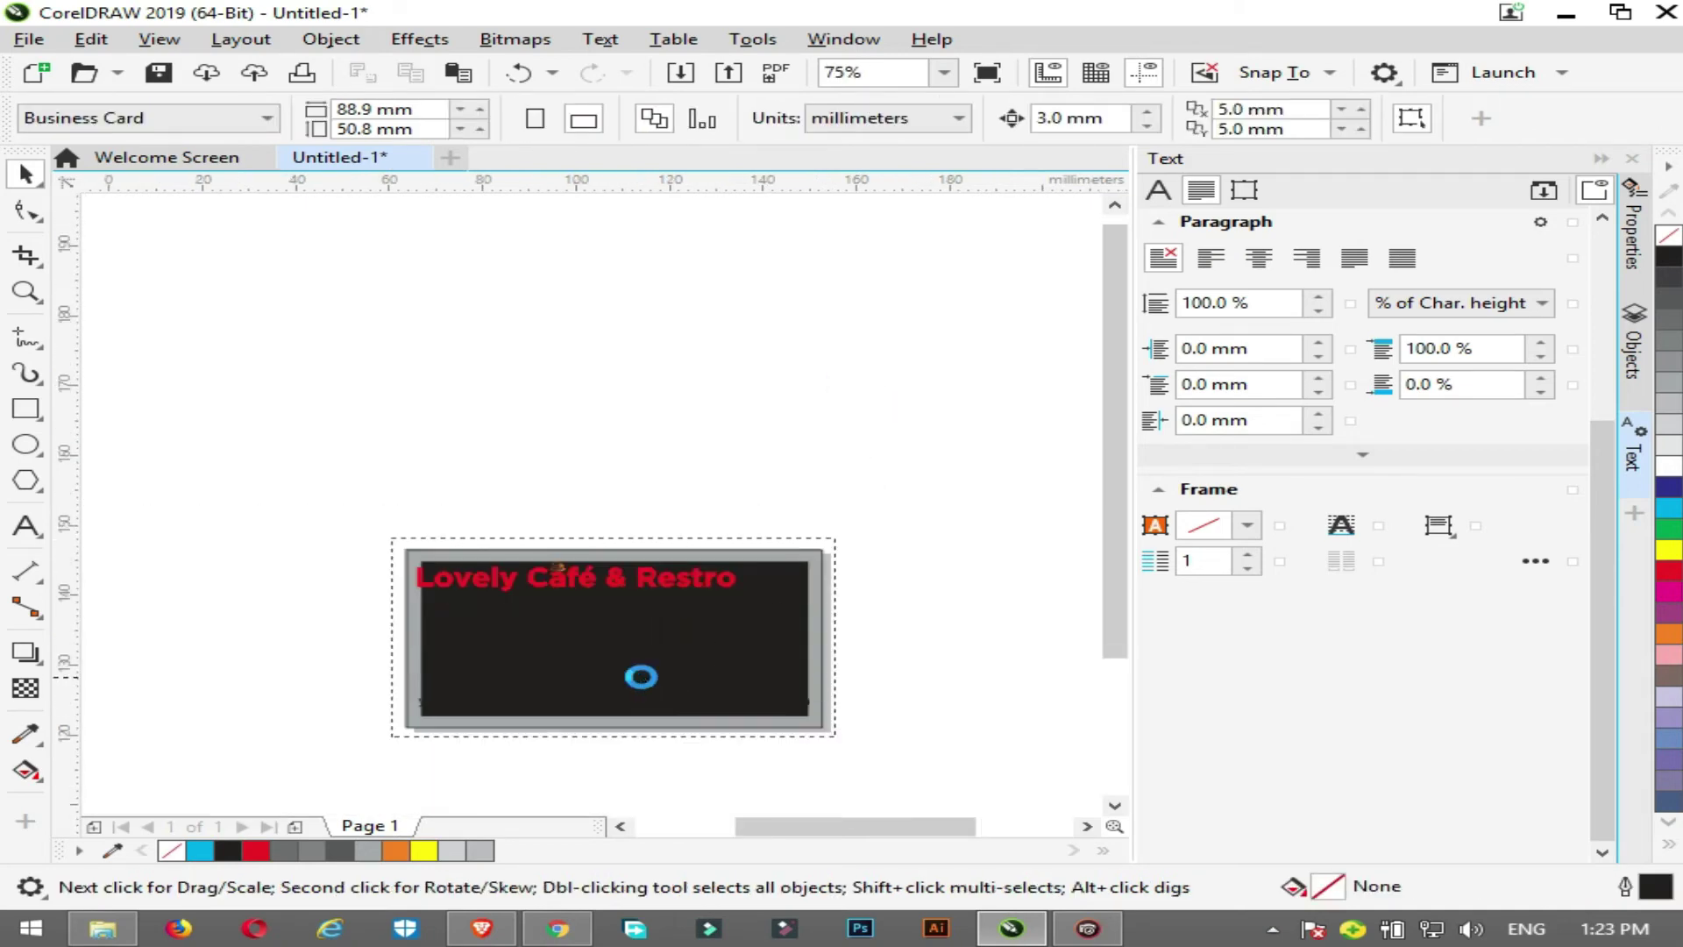
pyautogui.scroll(2, 643, 680)
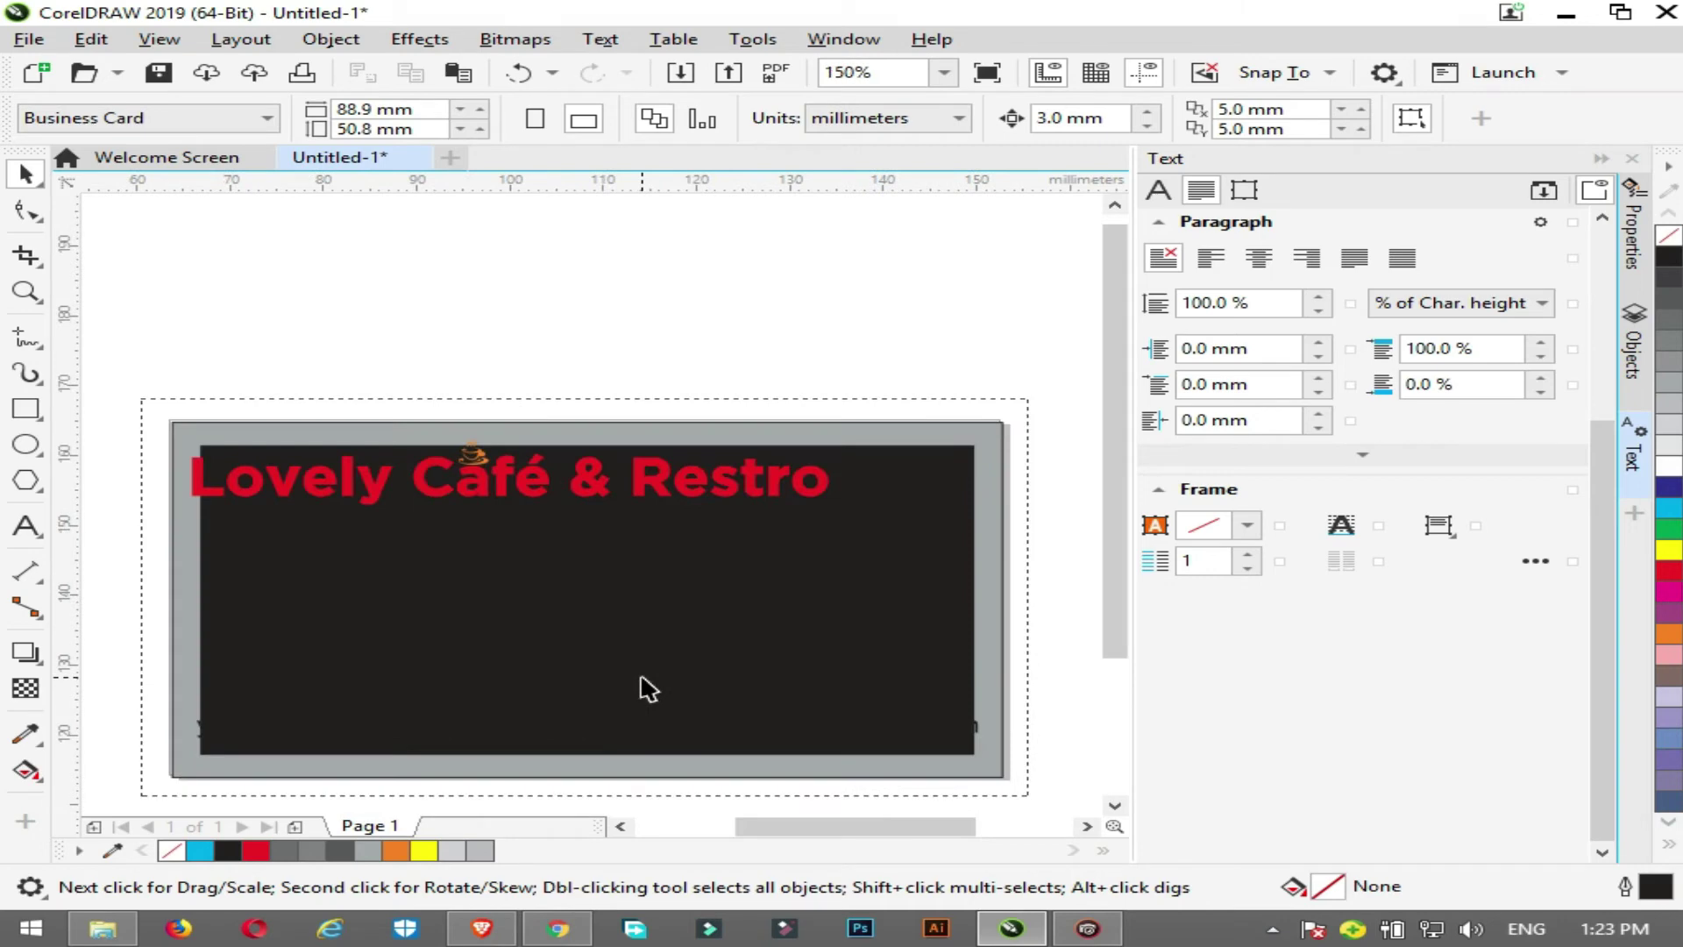
# - Restack the grey rectangle with Back One, Behind, and To Back of Layer
pyautogui.click(992, 436)
pyautogui.rightClick(991, 435)
pyautogui.moveTo(1072, 380)
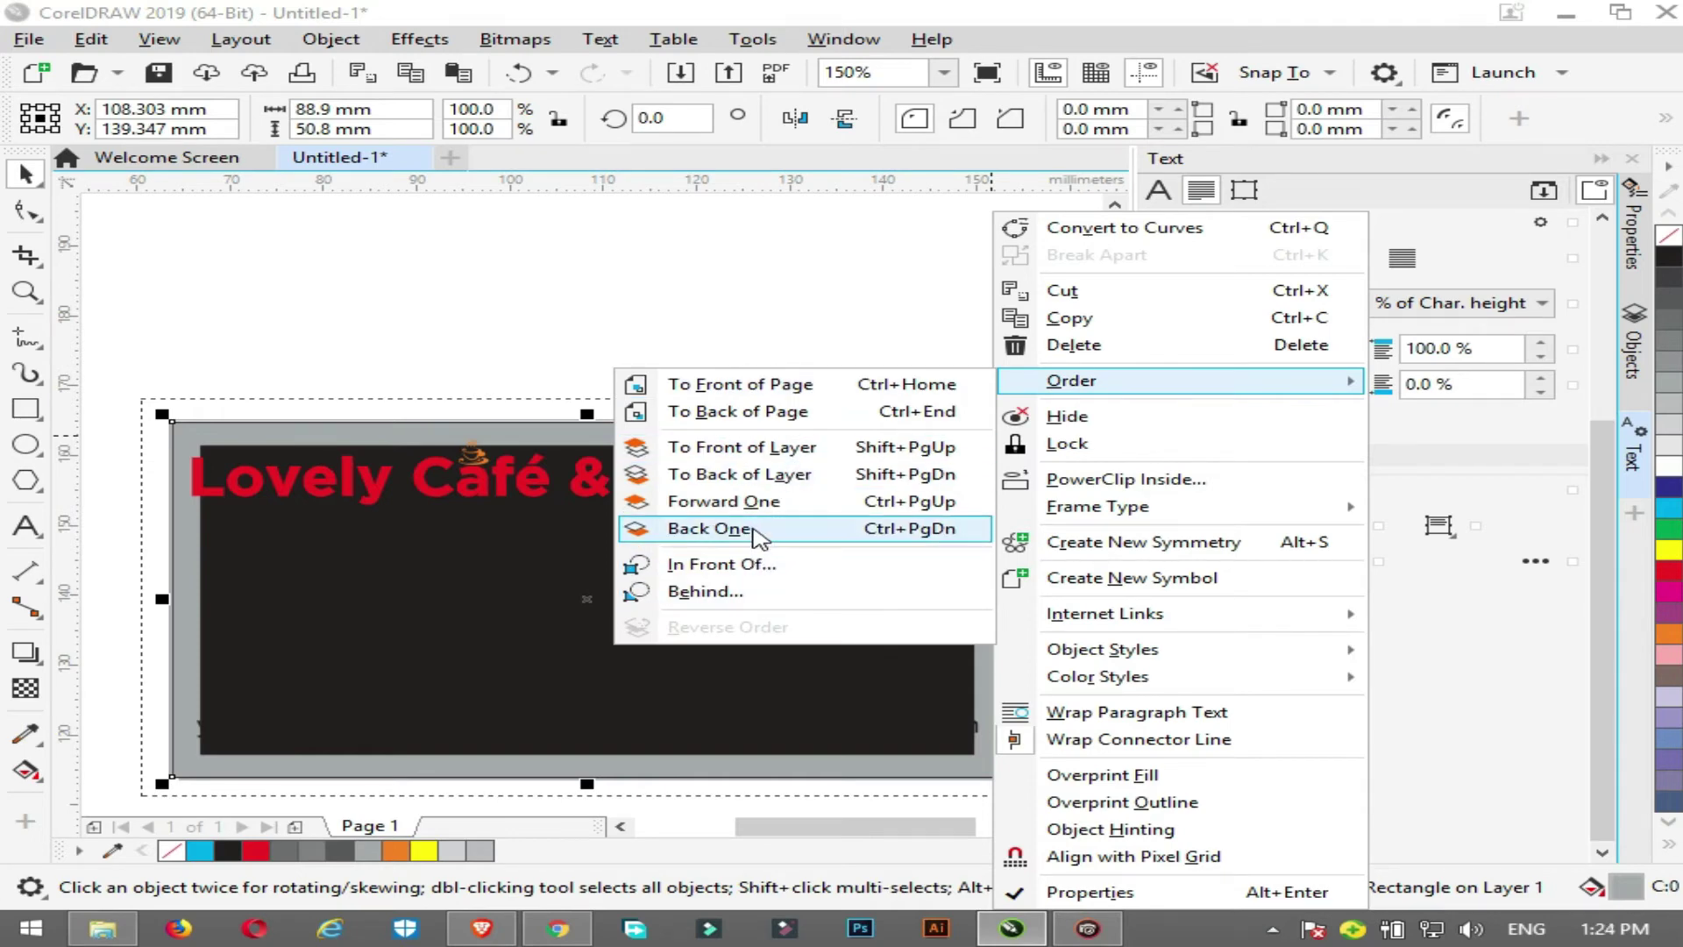
pyautogui.click(761, 530)
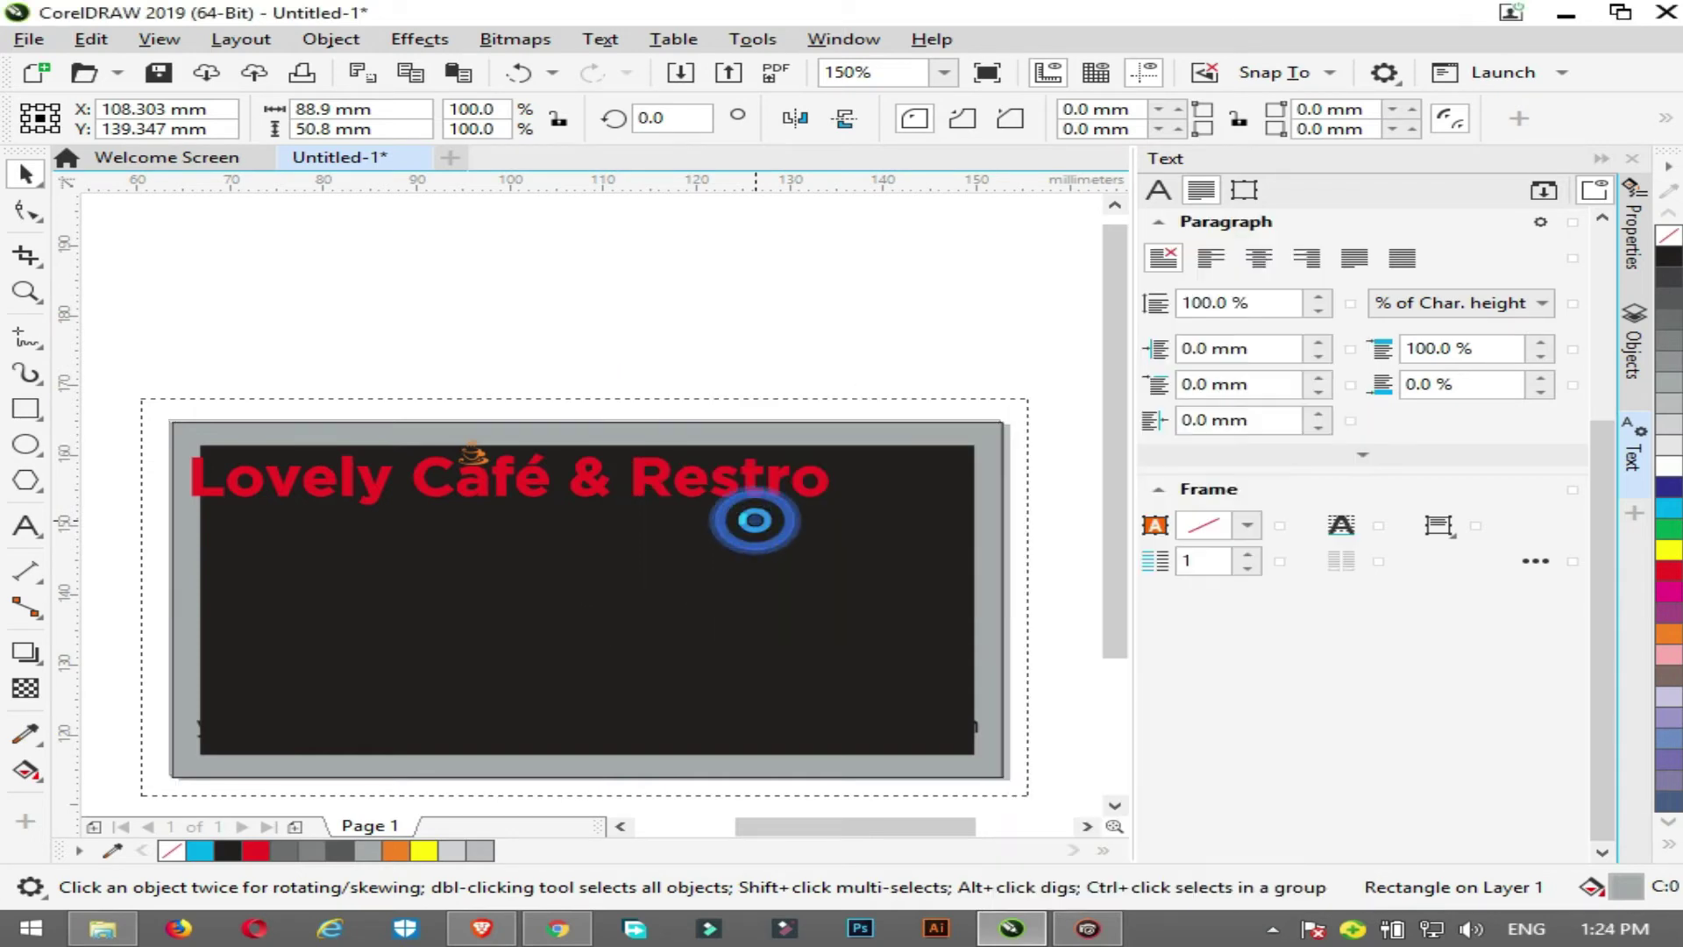
pyautogui.rightClick(960, 435)
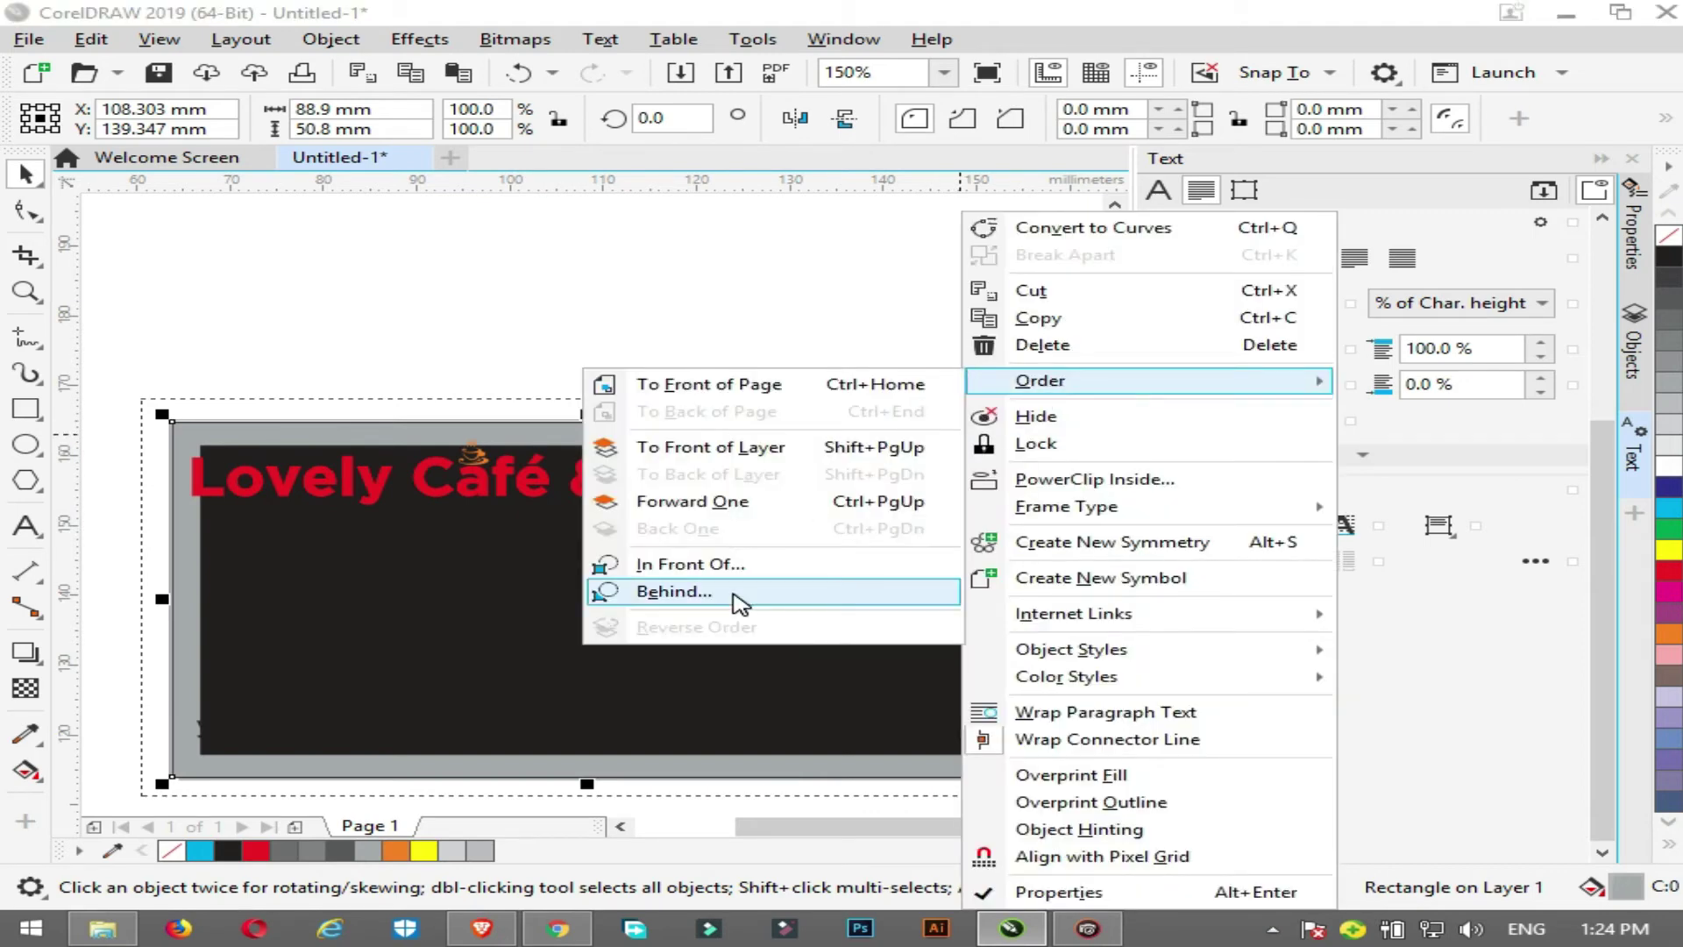
pyautogui.click(736, 599)
pyautogui.click(640, 485)
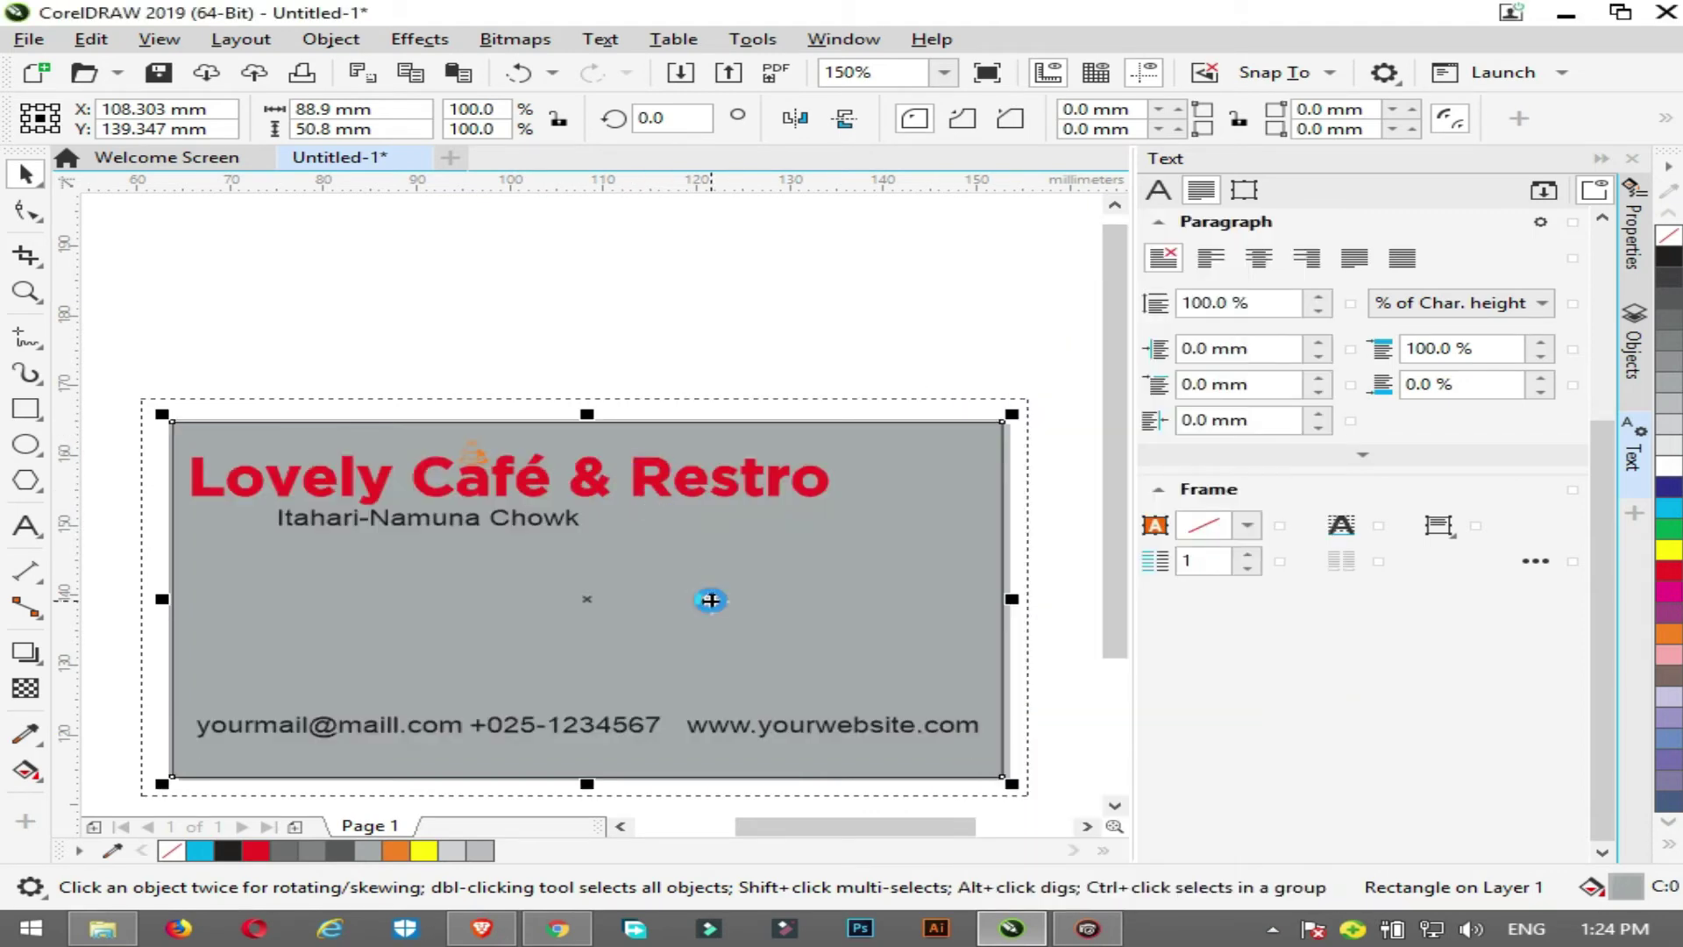
pyautogui.scroll(-2, 710, 600)
pyautogui.scroll(2, 712, 595)
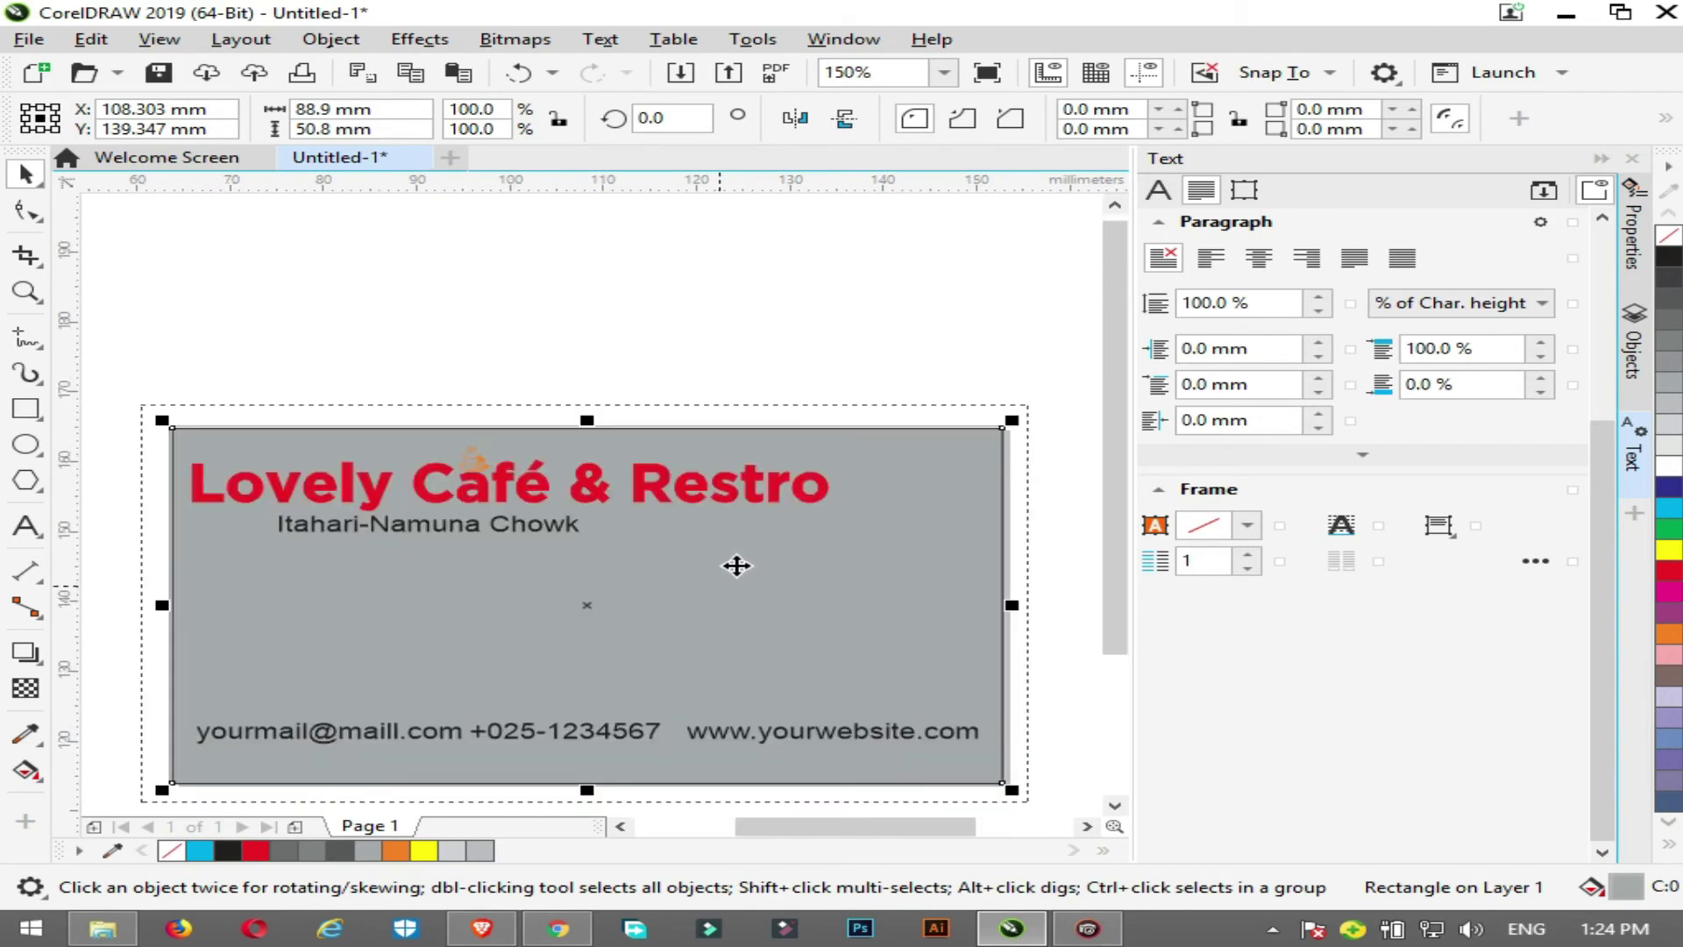
pyautogui.rightClick(815, 543)
pyautogui.moveTo(893, 380)
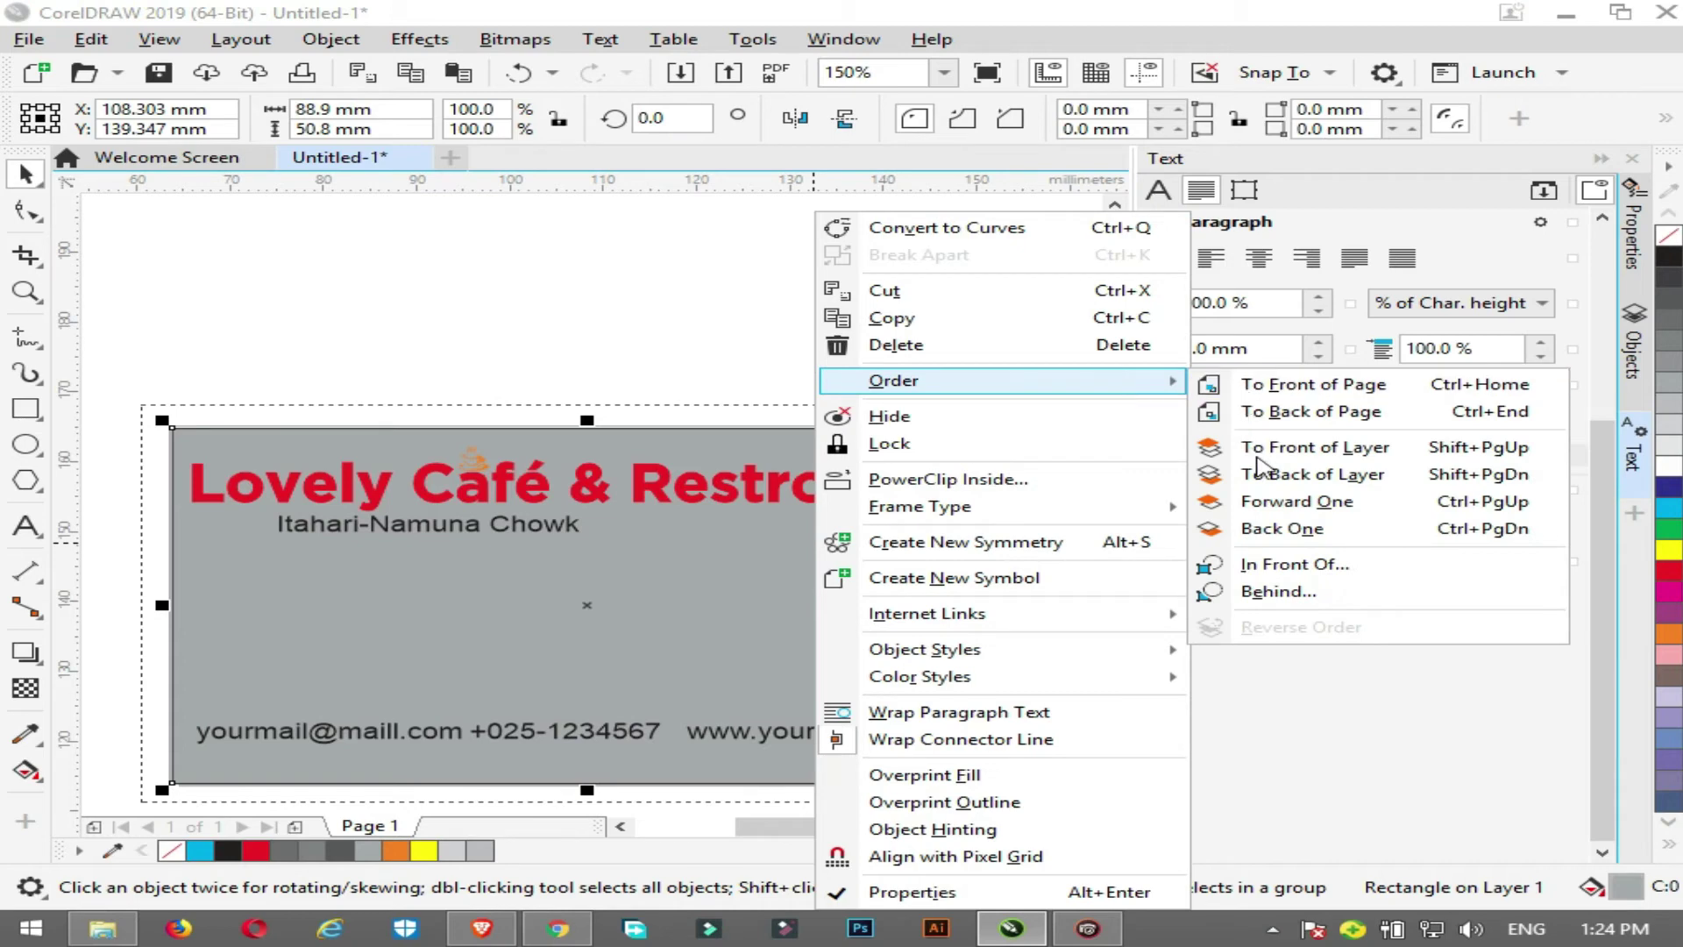
pyautogui.click(1266, 475)
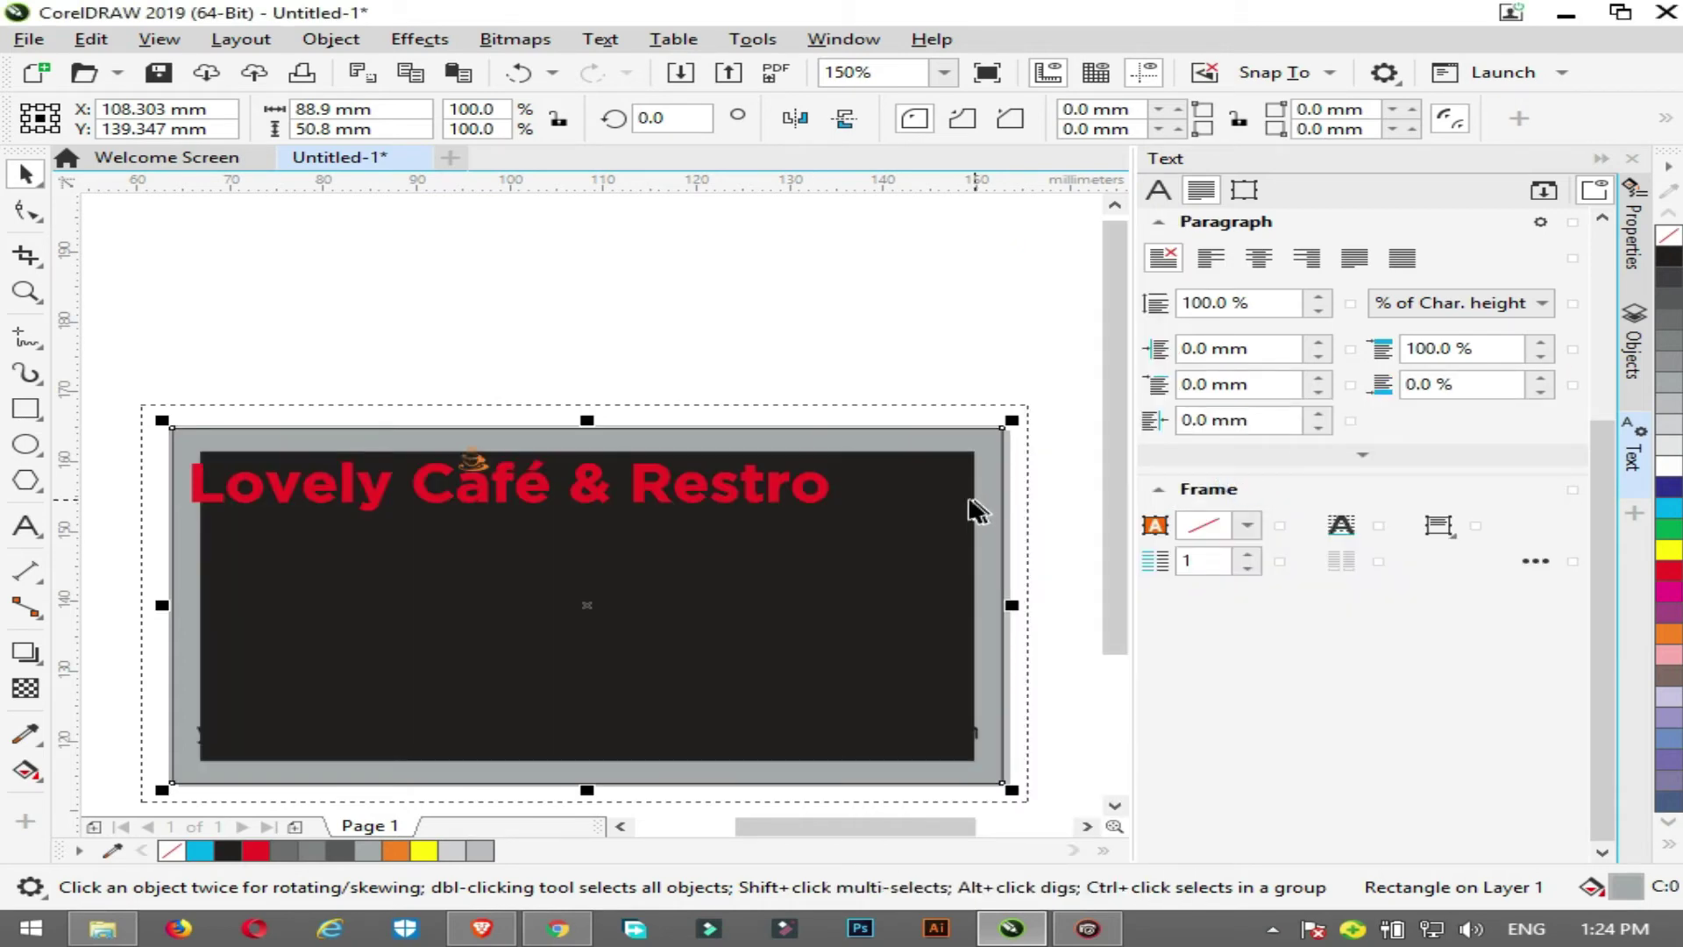
pyautogui.scroll(-2, 818, 558)
# - Make the website text white and move the phone text left beside it
pyautogui.scroll(2, 785, 609)
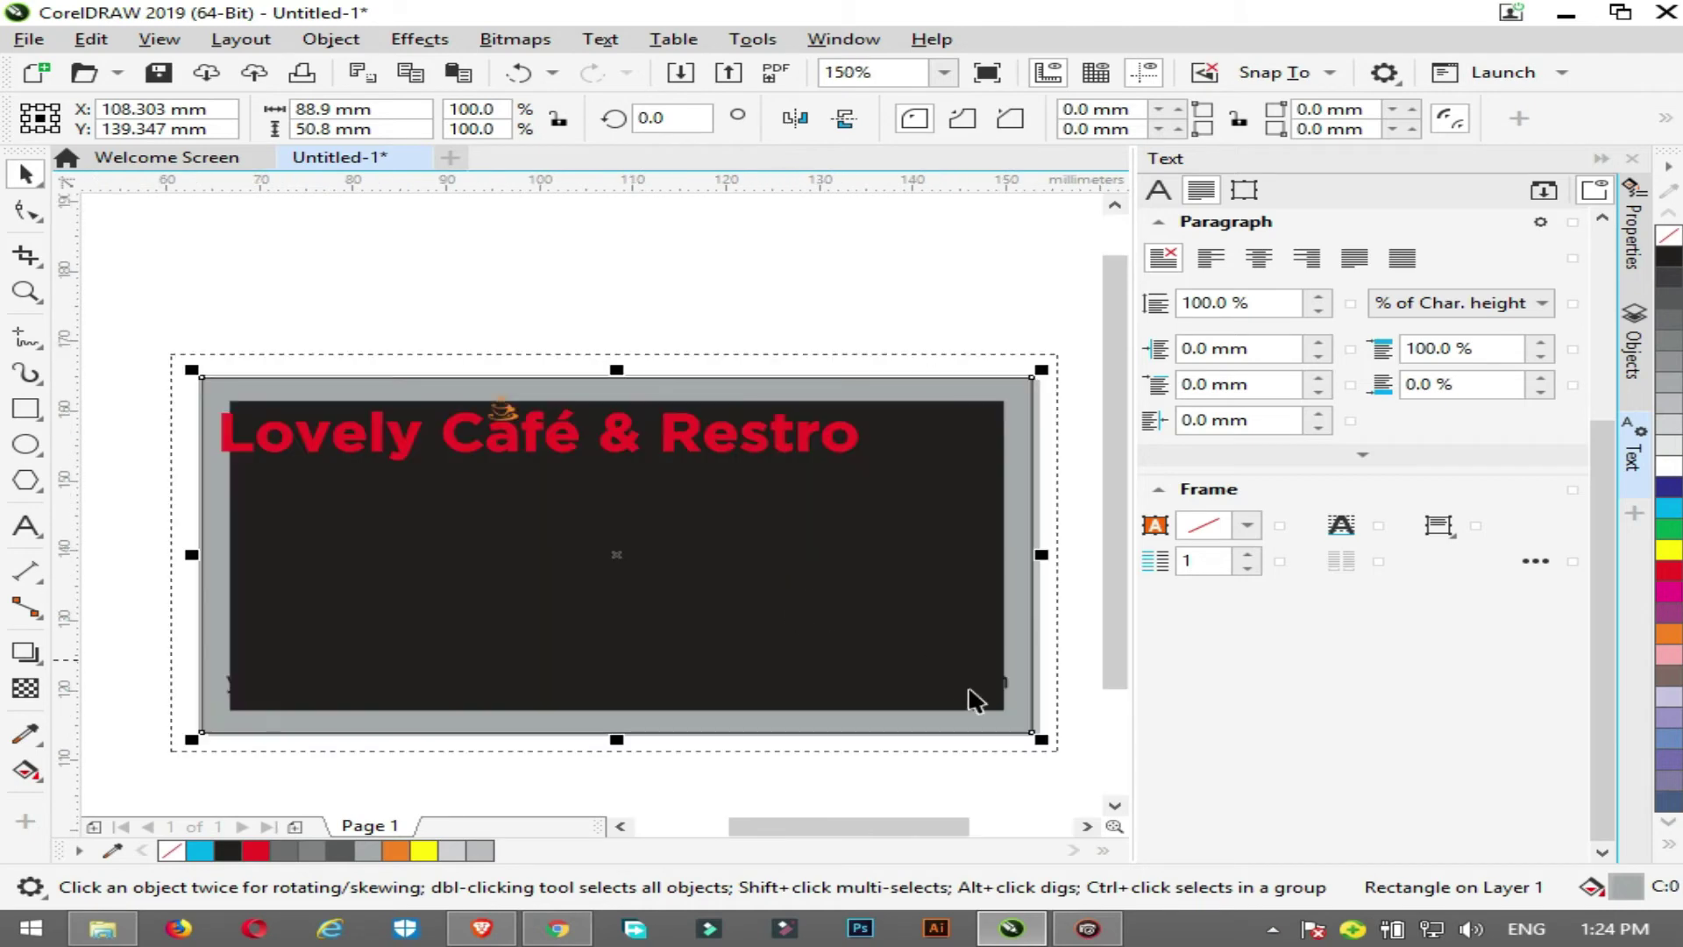
pyautogui.click(971, 690)
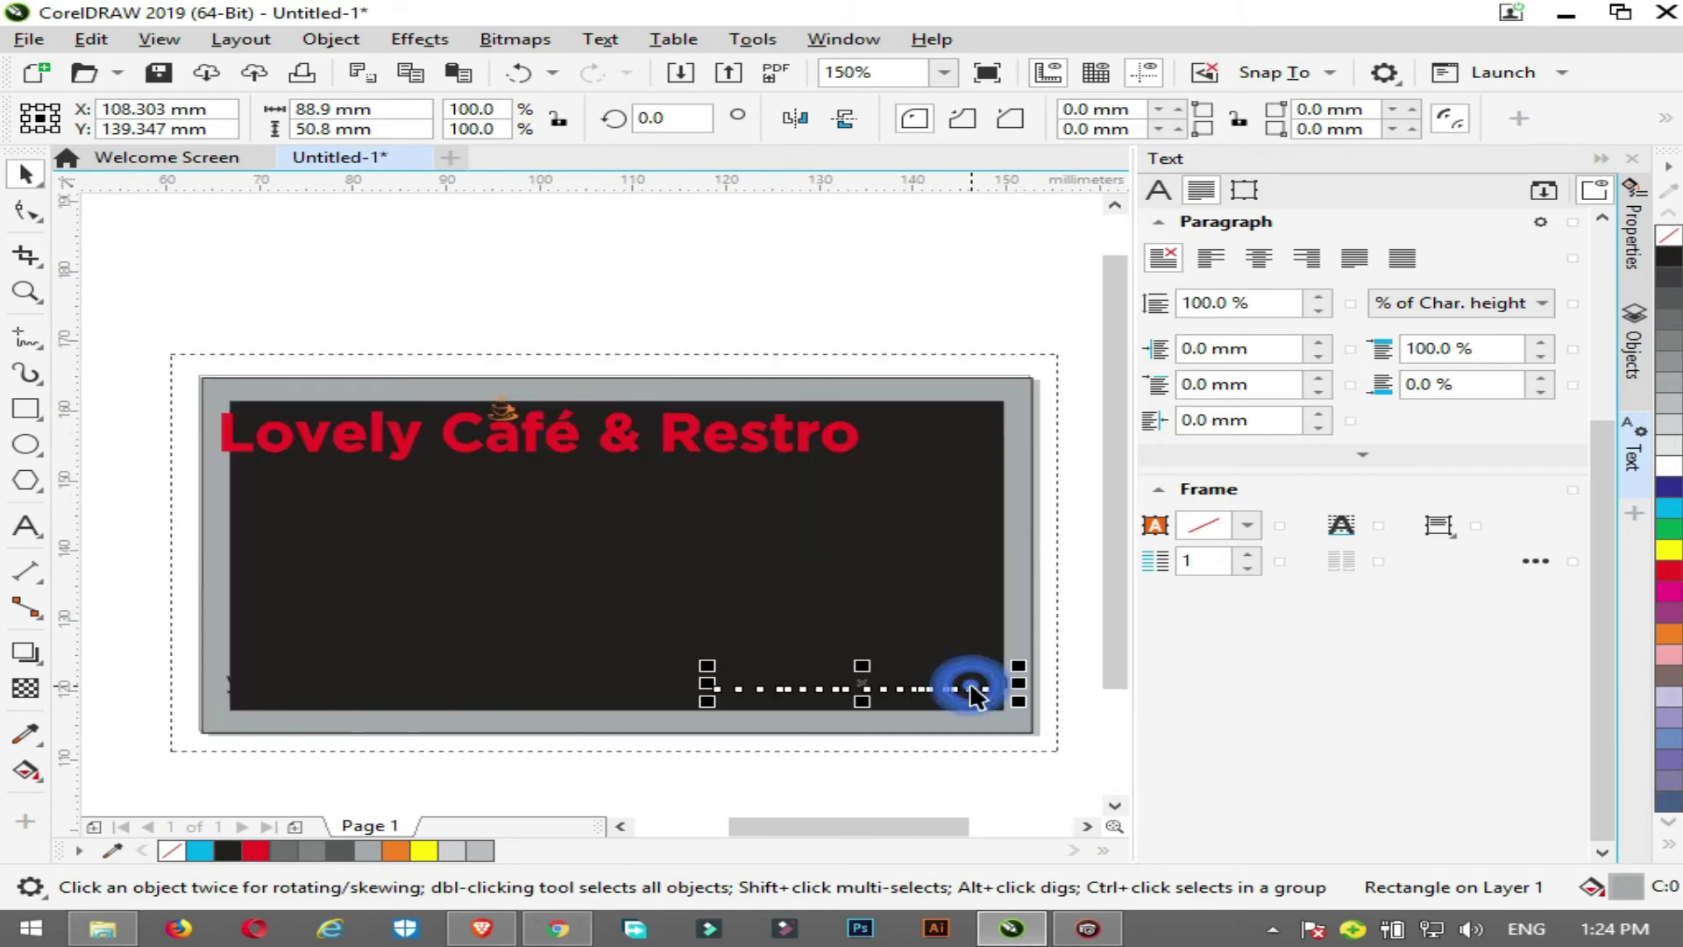
pyautogui.click(1669, 465)
pyautogui.moveTo(906, 689); pyautogui.dragTo(614, 691)
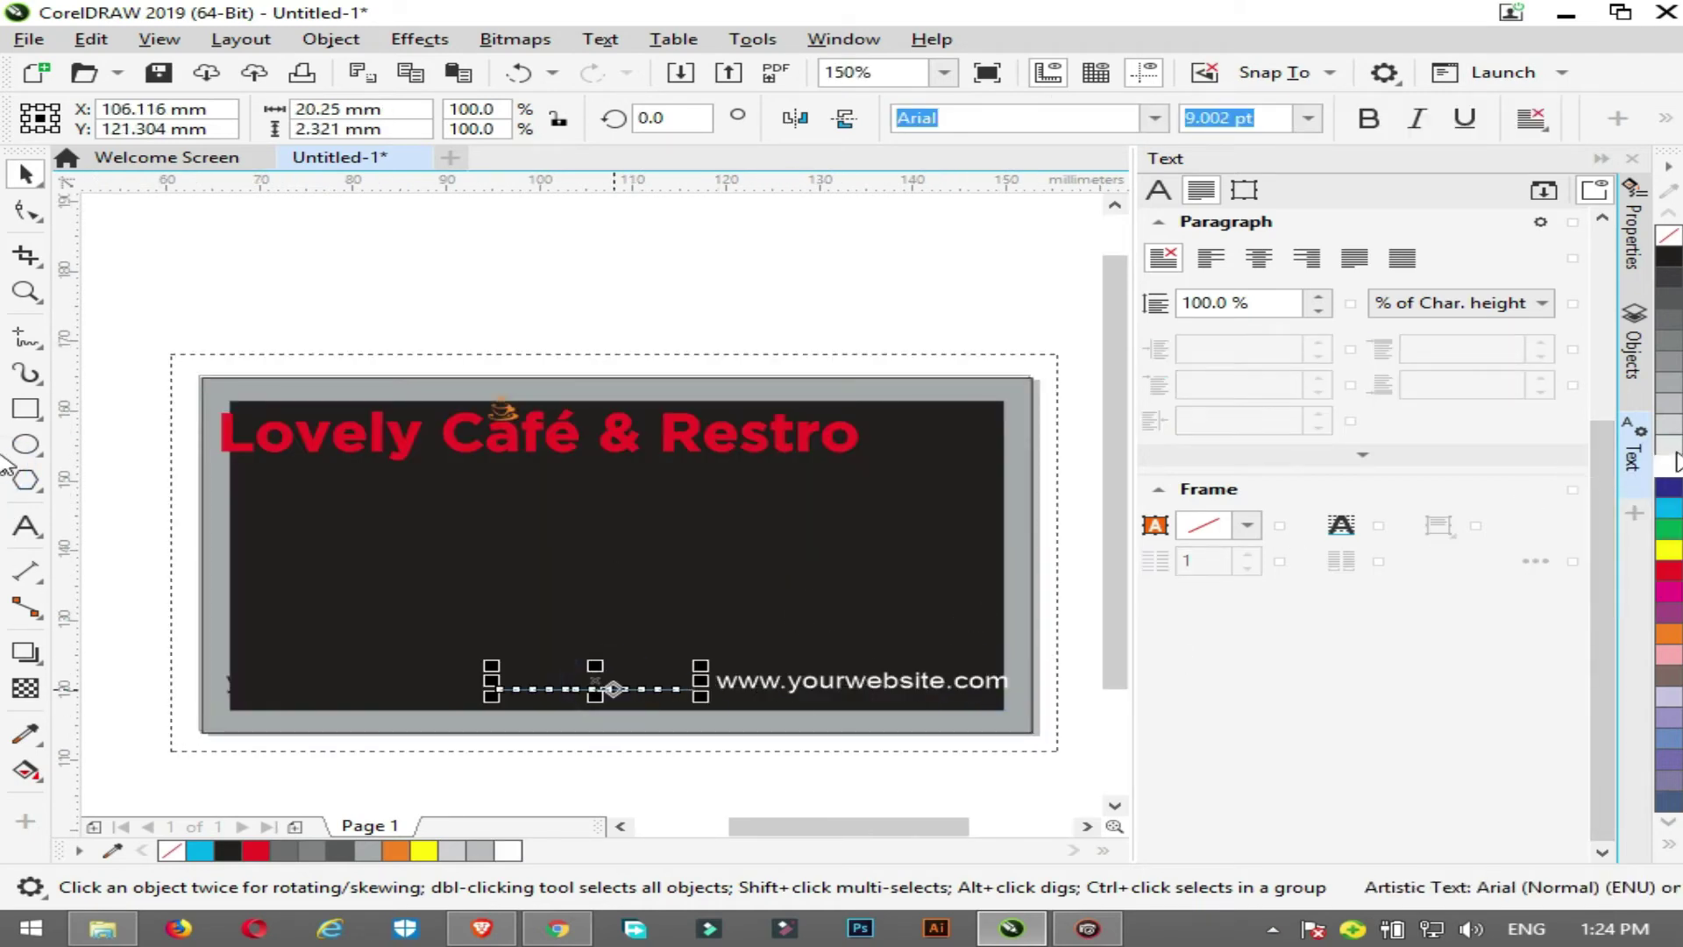
# - Make the e-mail line at the bottom-left white
pyautogui.click(338, 683)
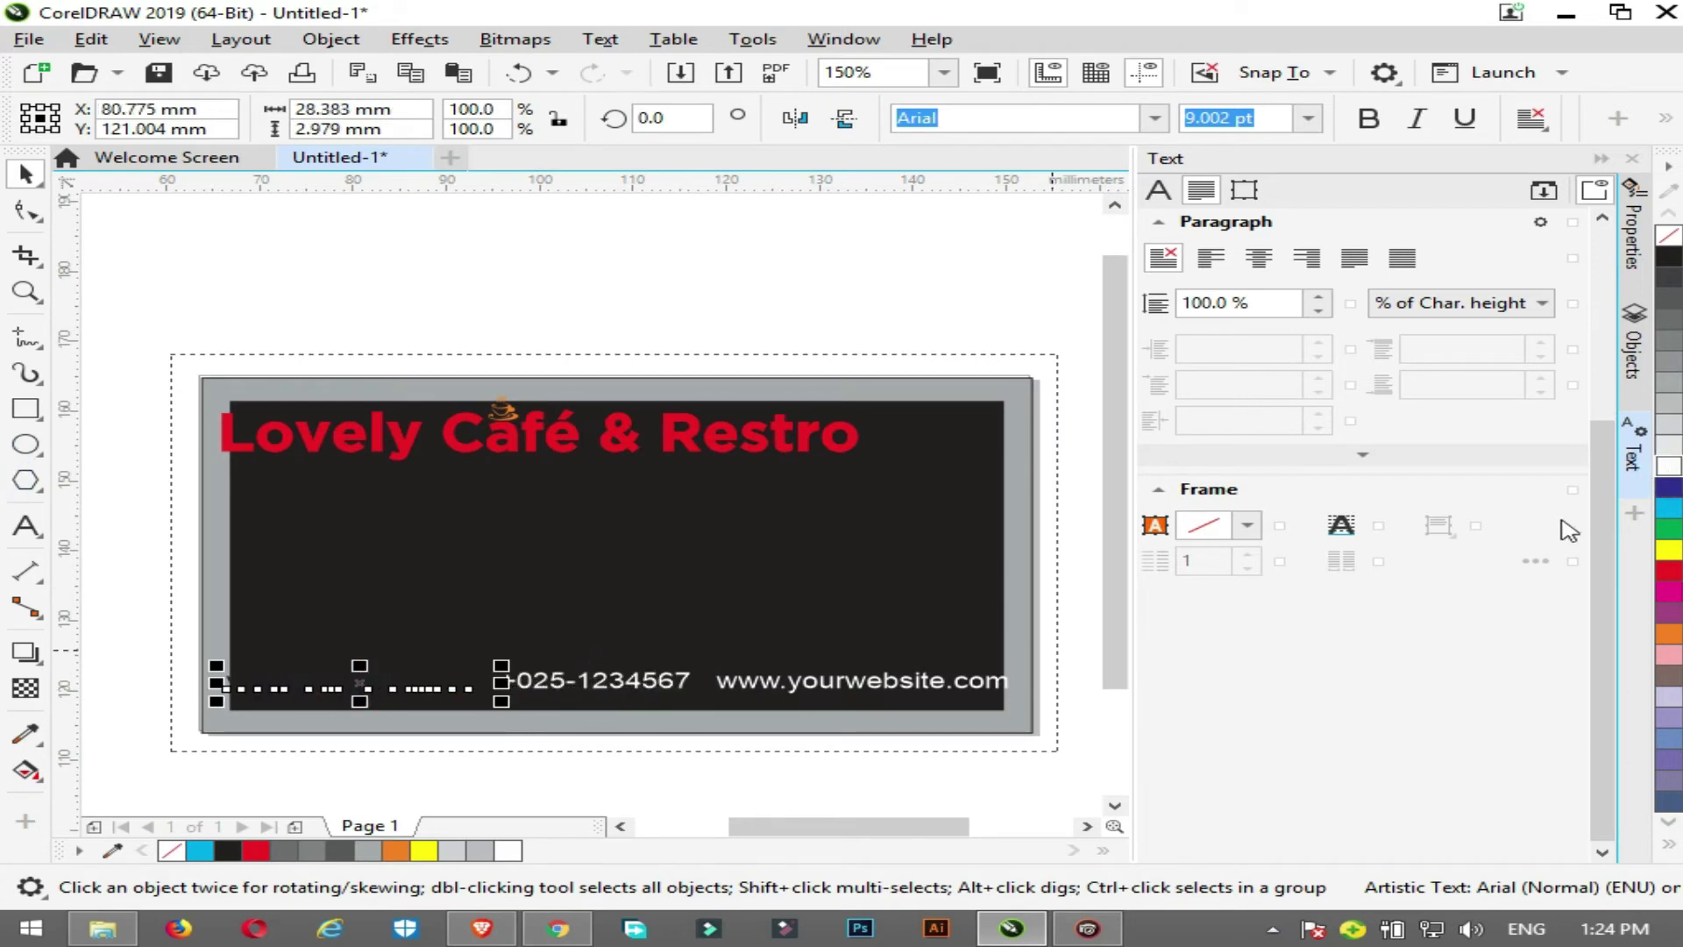
pyautogui.click(1669, 467)
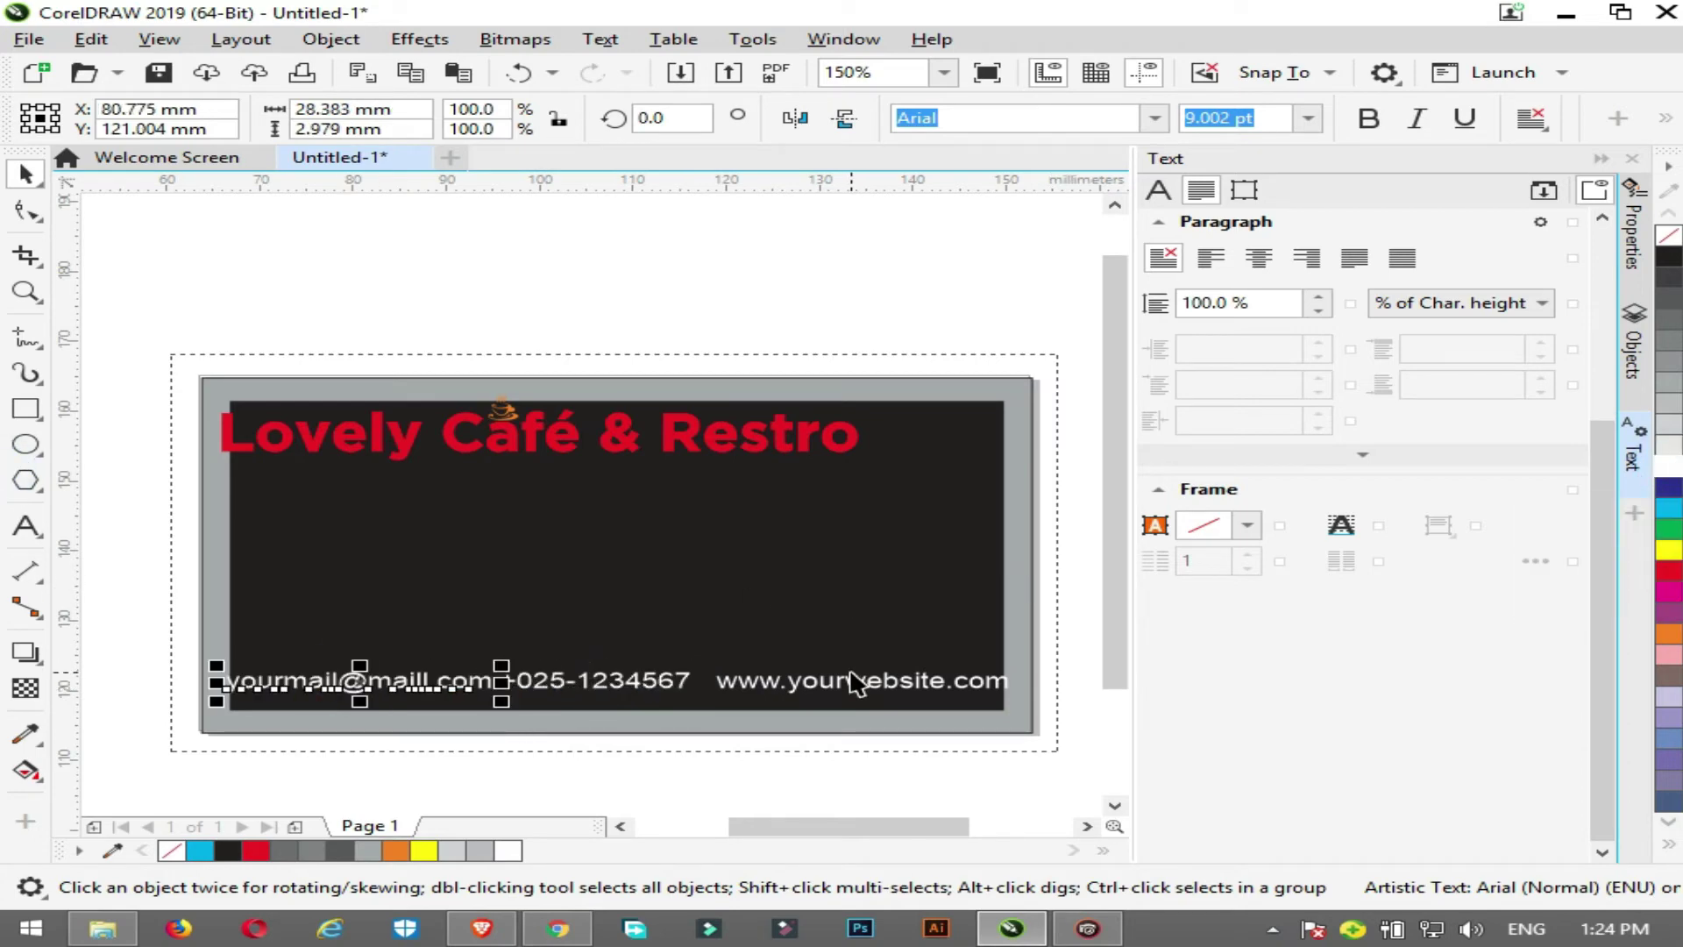
pyautogui.scroll(2, 859, 684)
pyautogui.scroll(-2, 1034, 639)
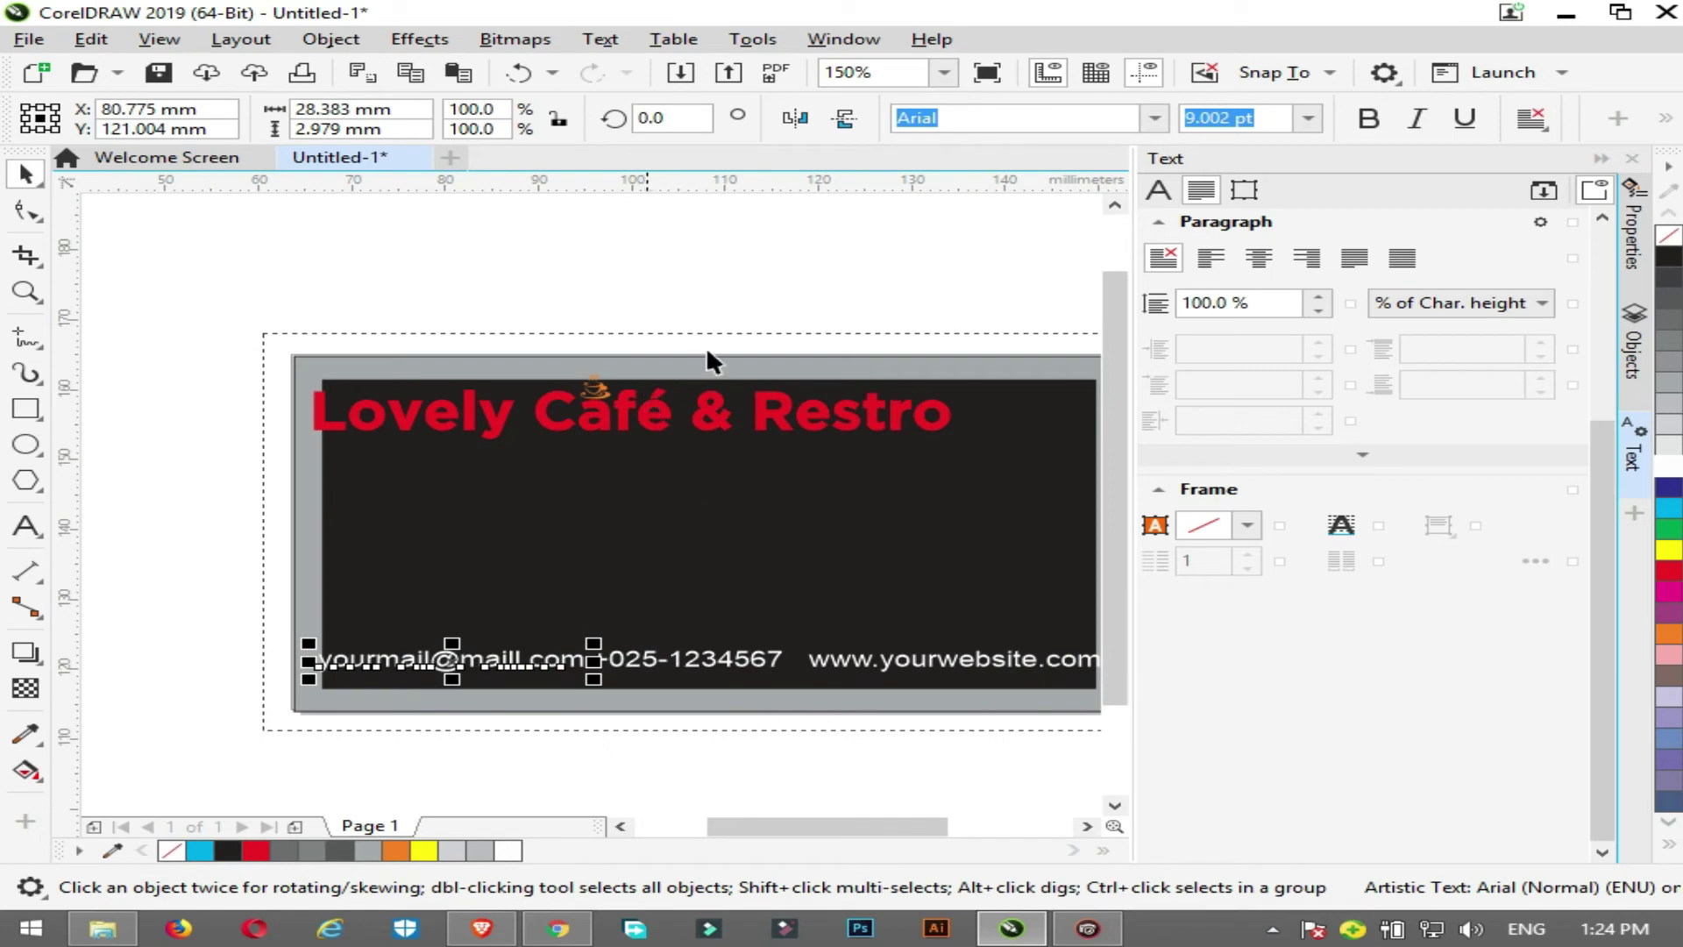
pyautogui.click(725, 500)
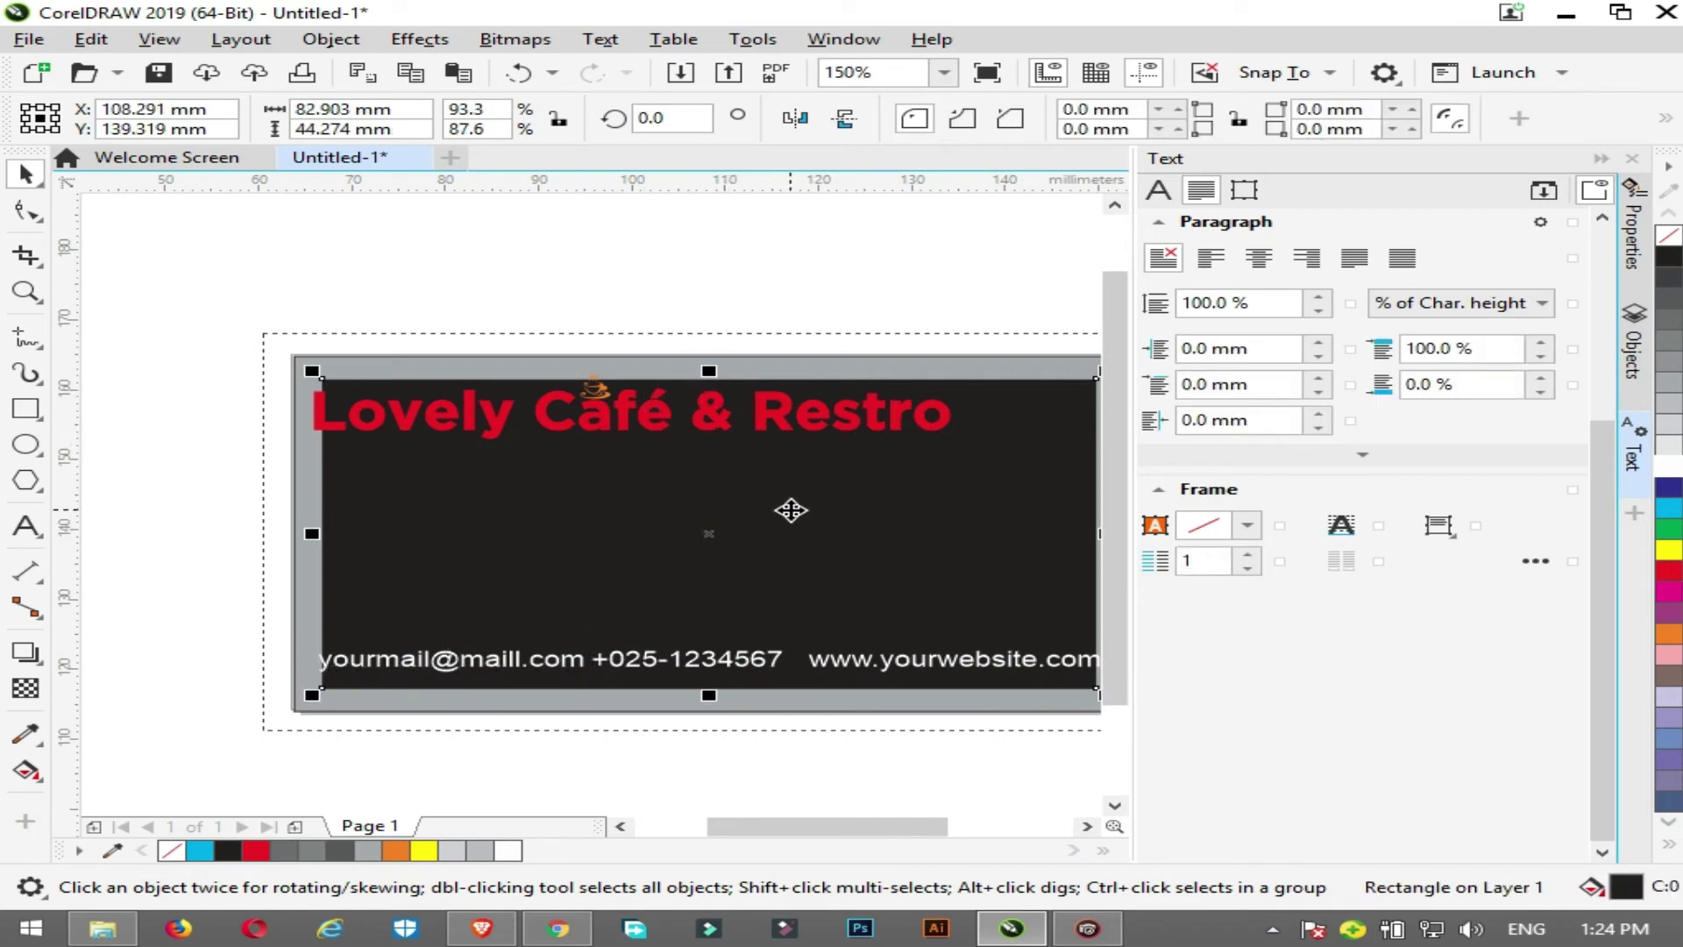
# - Fill the background rectangle cyan temporarily and send it back one level
pyautogui.click(734, 528)
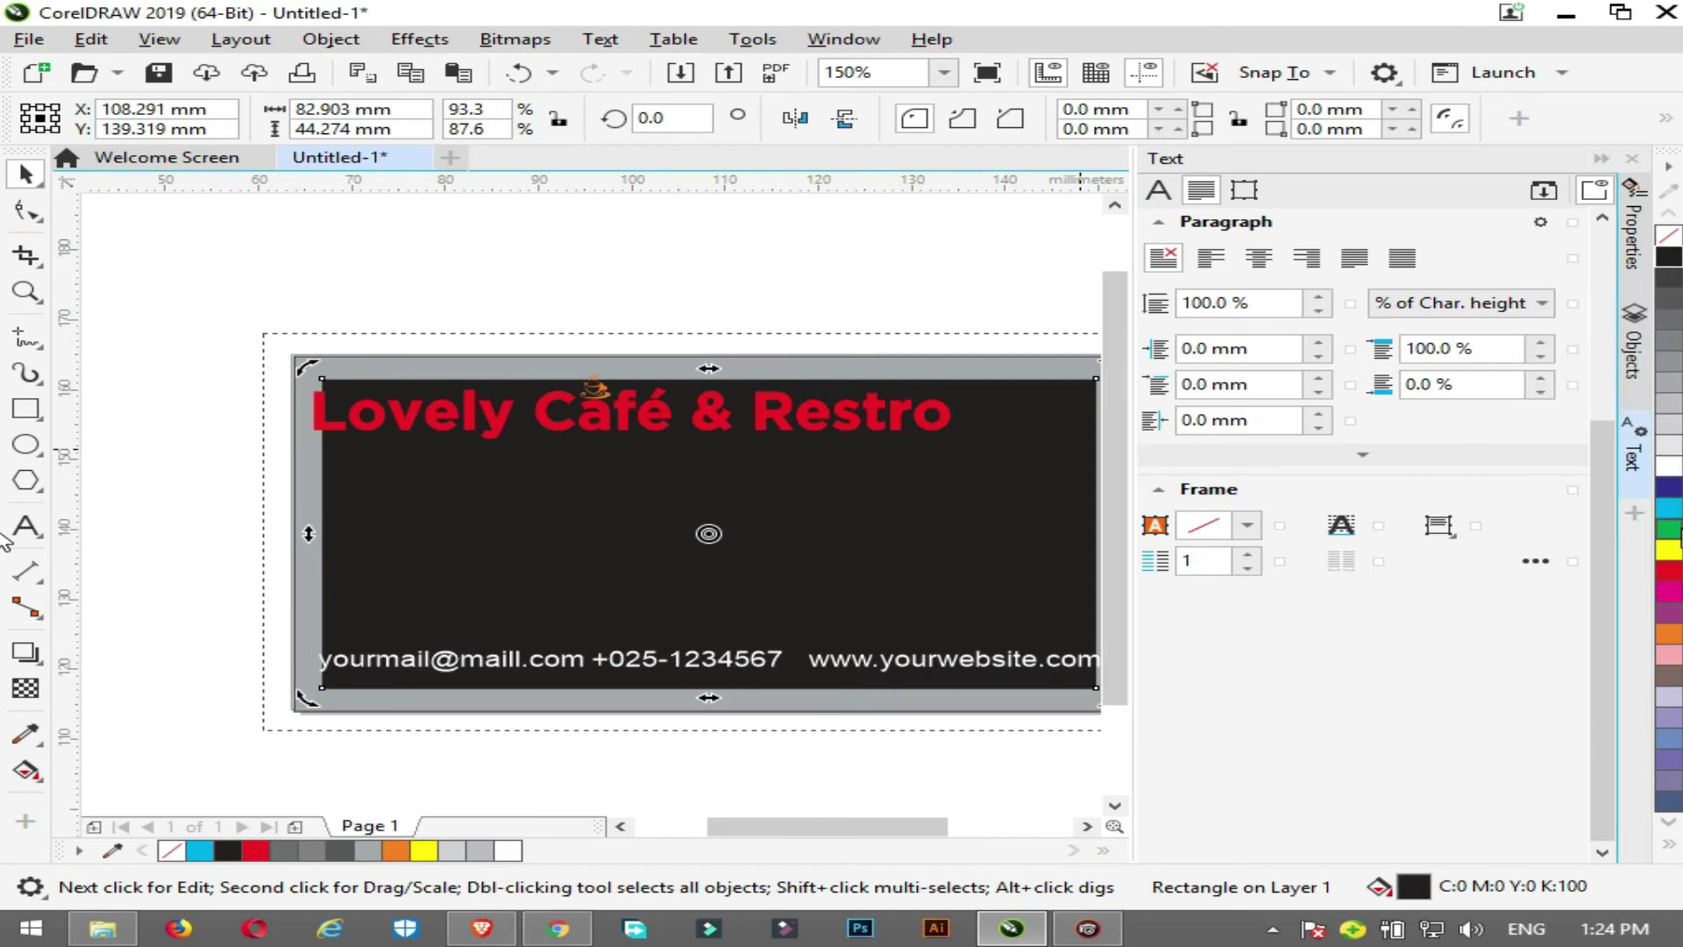
pyautogui.click(1670, 508)
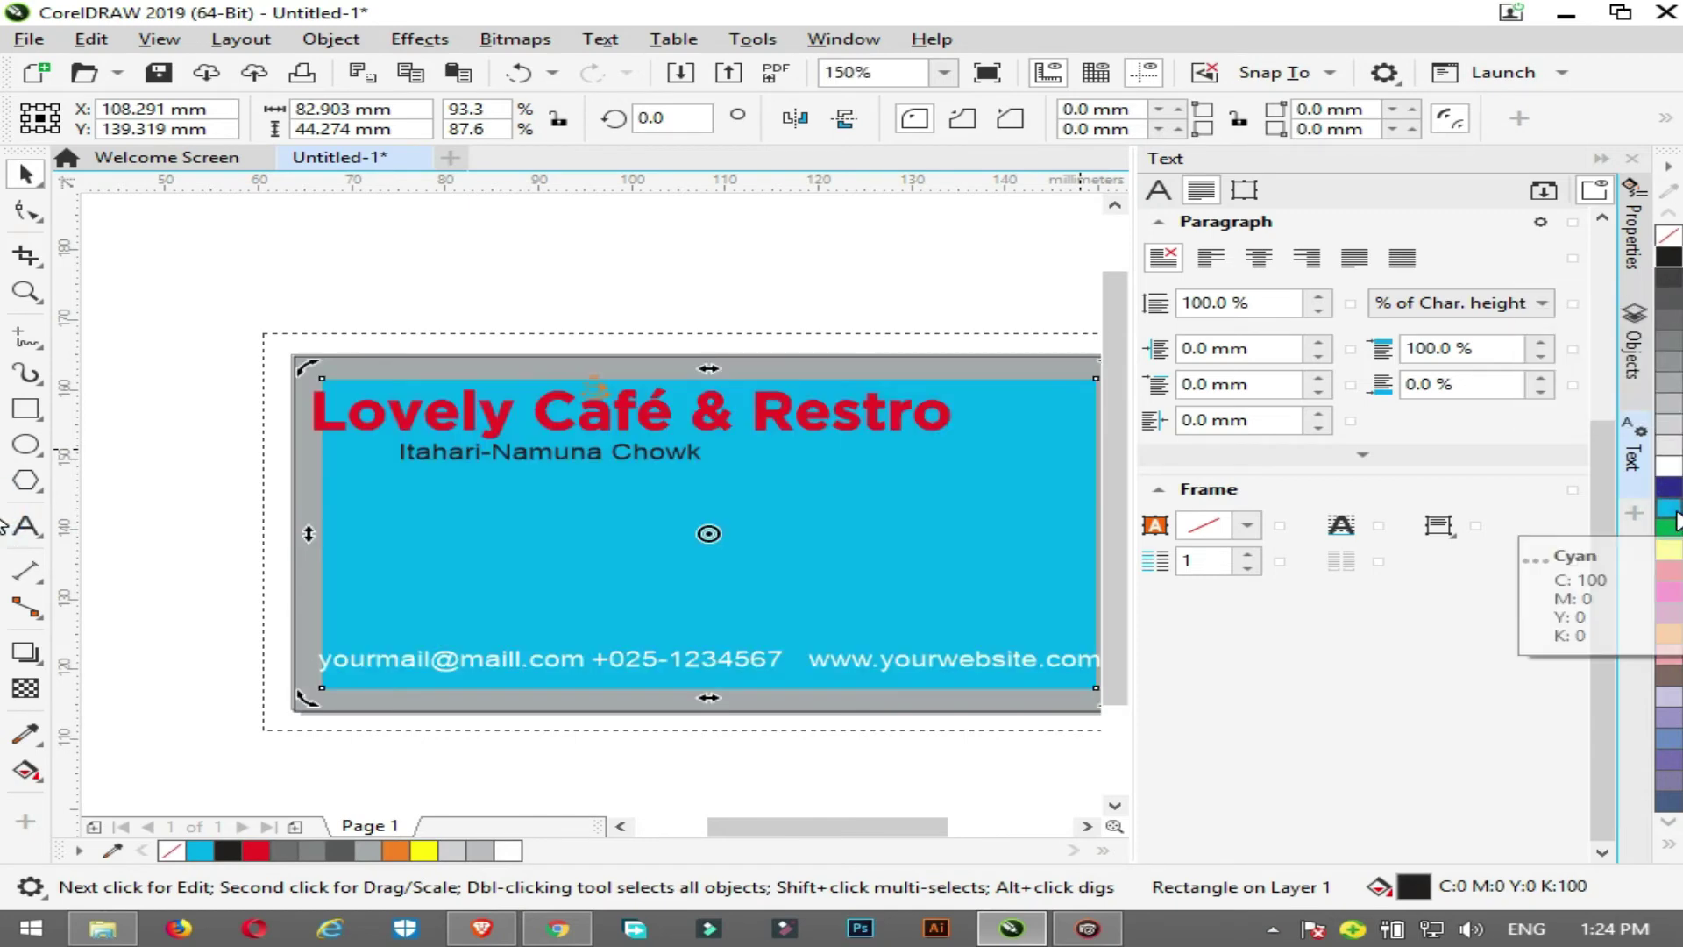
pyautogui.click(732, 575)
pyautogui.rightClick(751, 568)
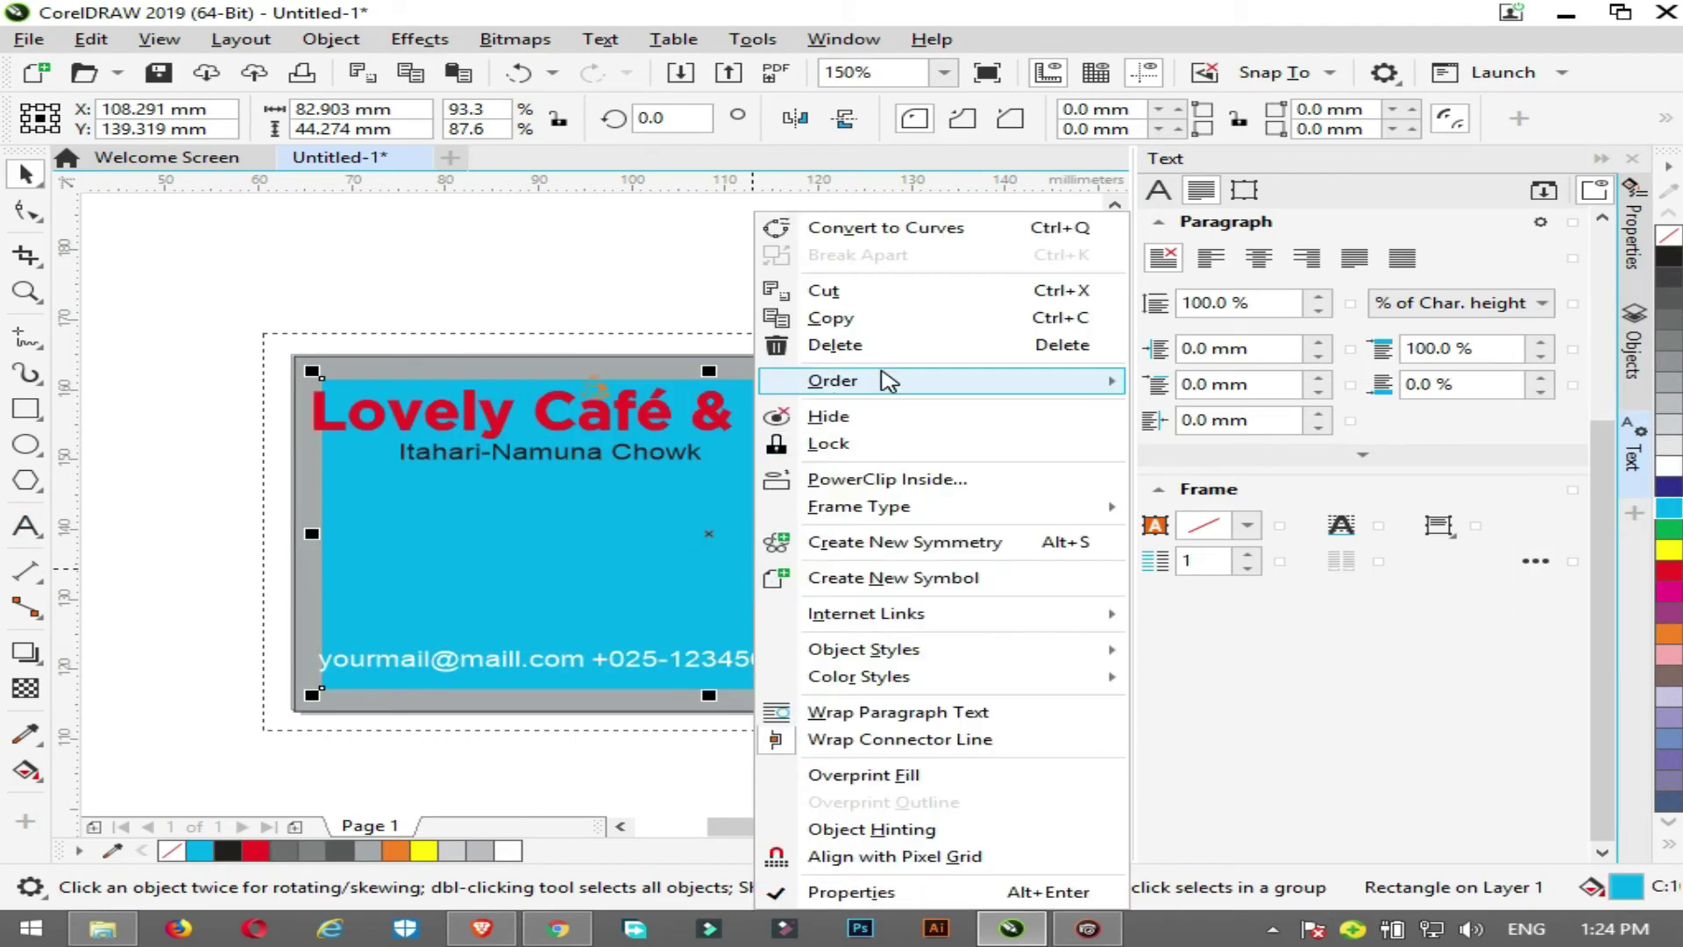
pyautogui.moveTo(833, 380)
pyautogui.click(1203, 526)
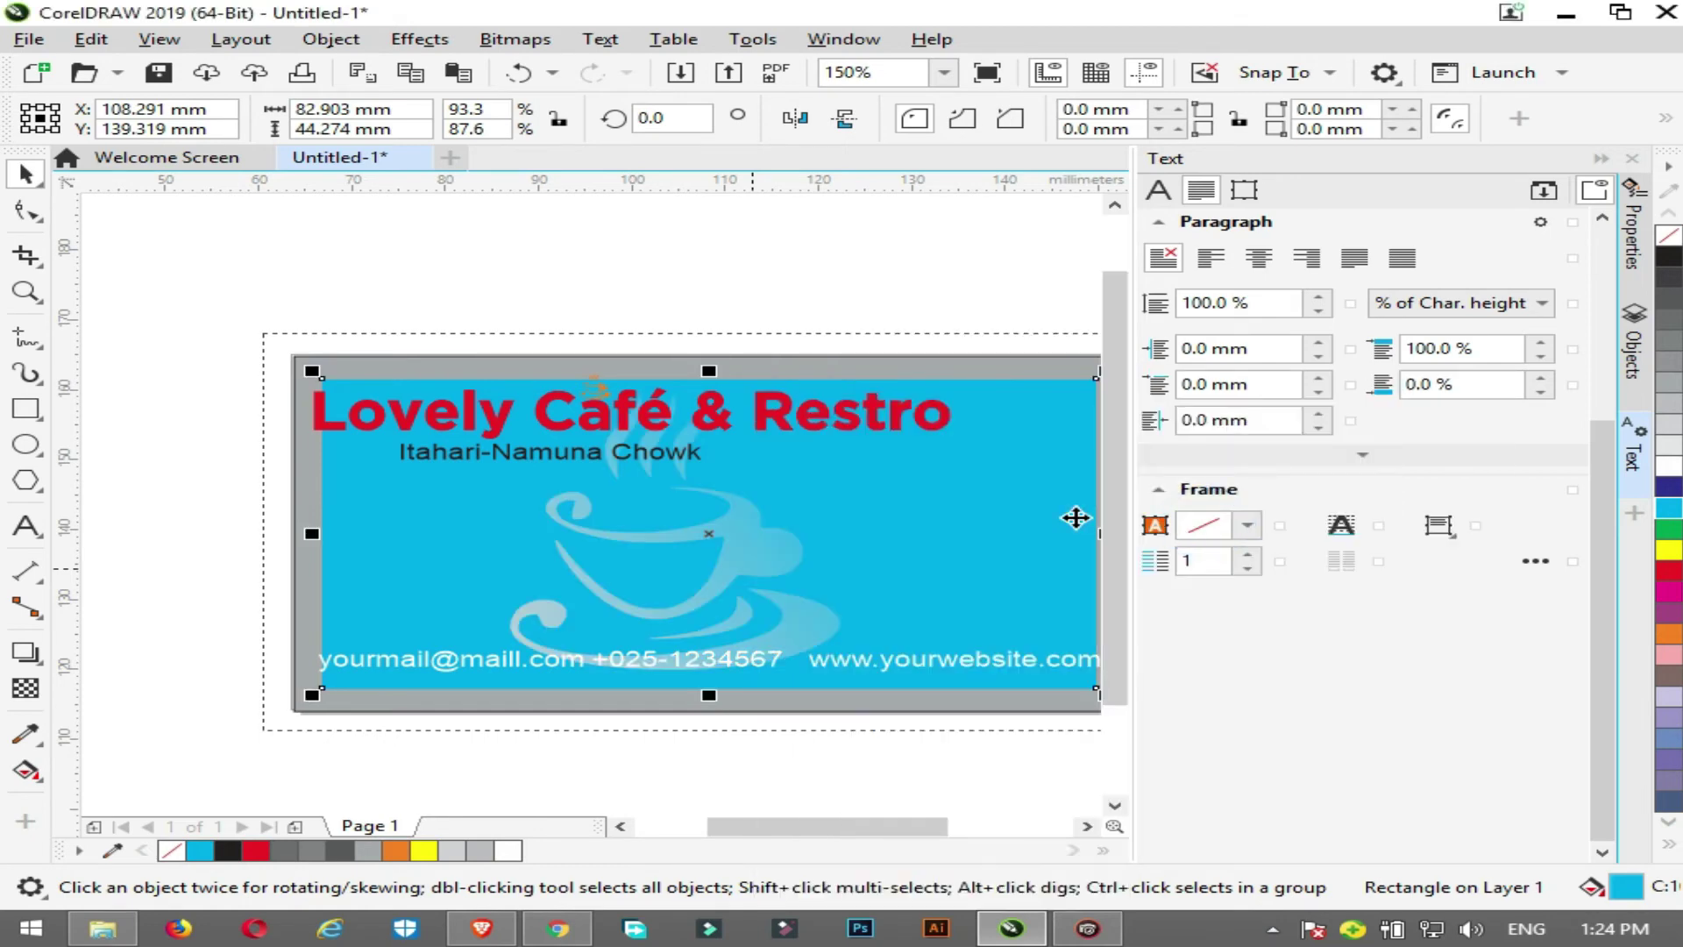
pyautogui.scroll(-2, 946, 490)
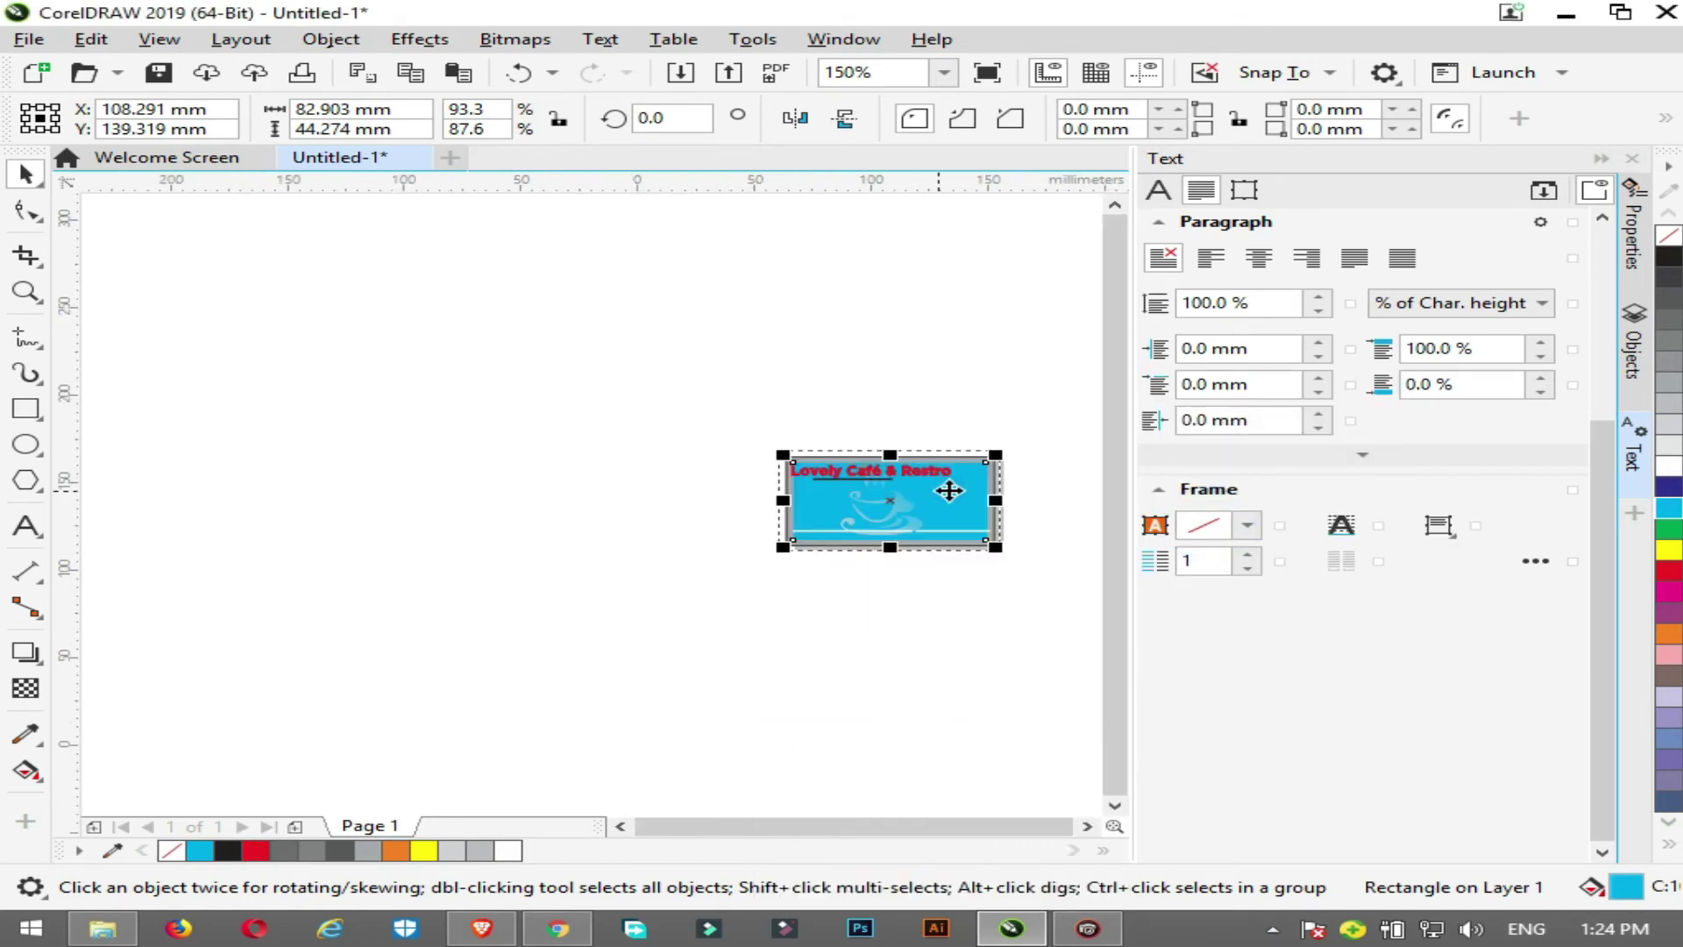
pyautogui.scroll(2, 950, 486)
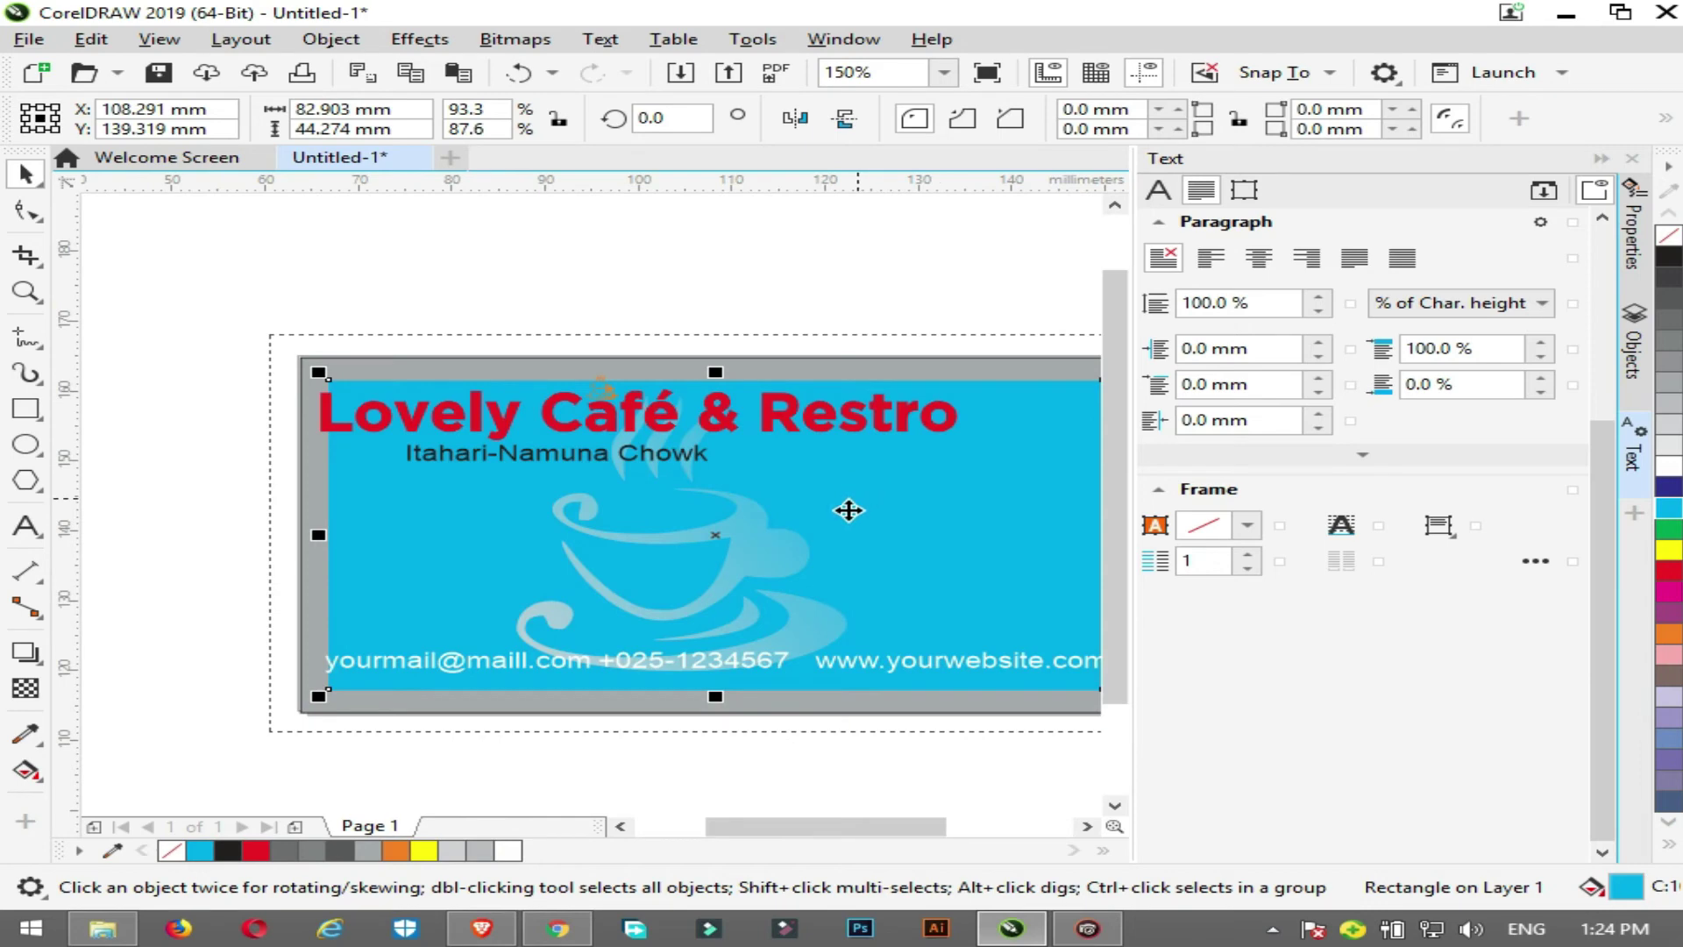
# - Refill the background rectangle black so the grey cup watermark shows
pyautogui.click(1006, 528)
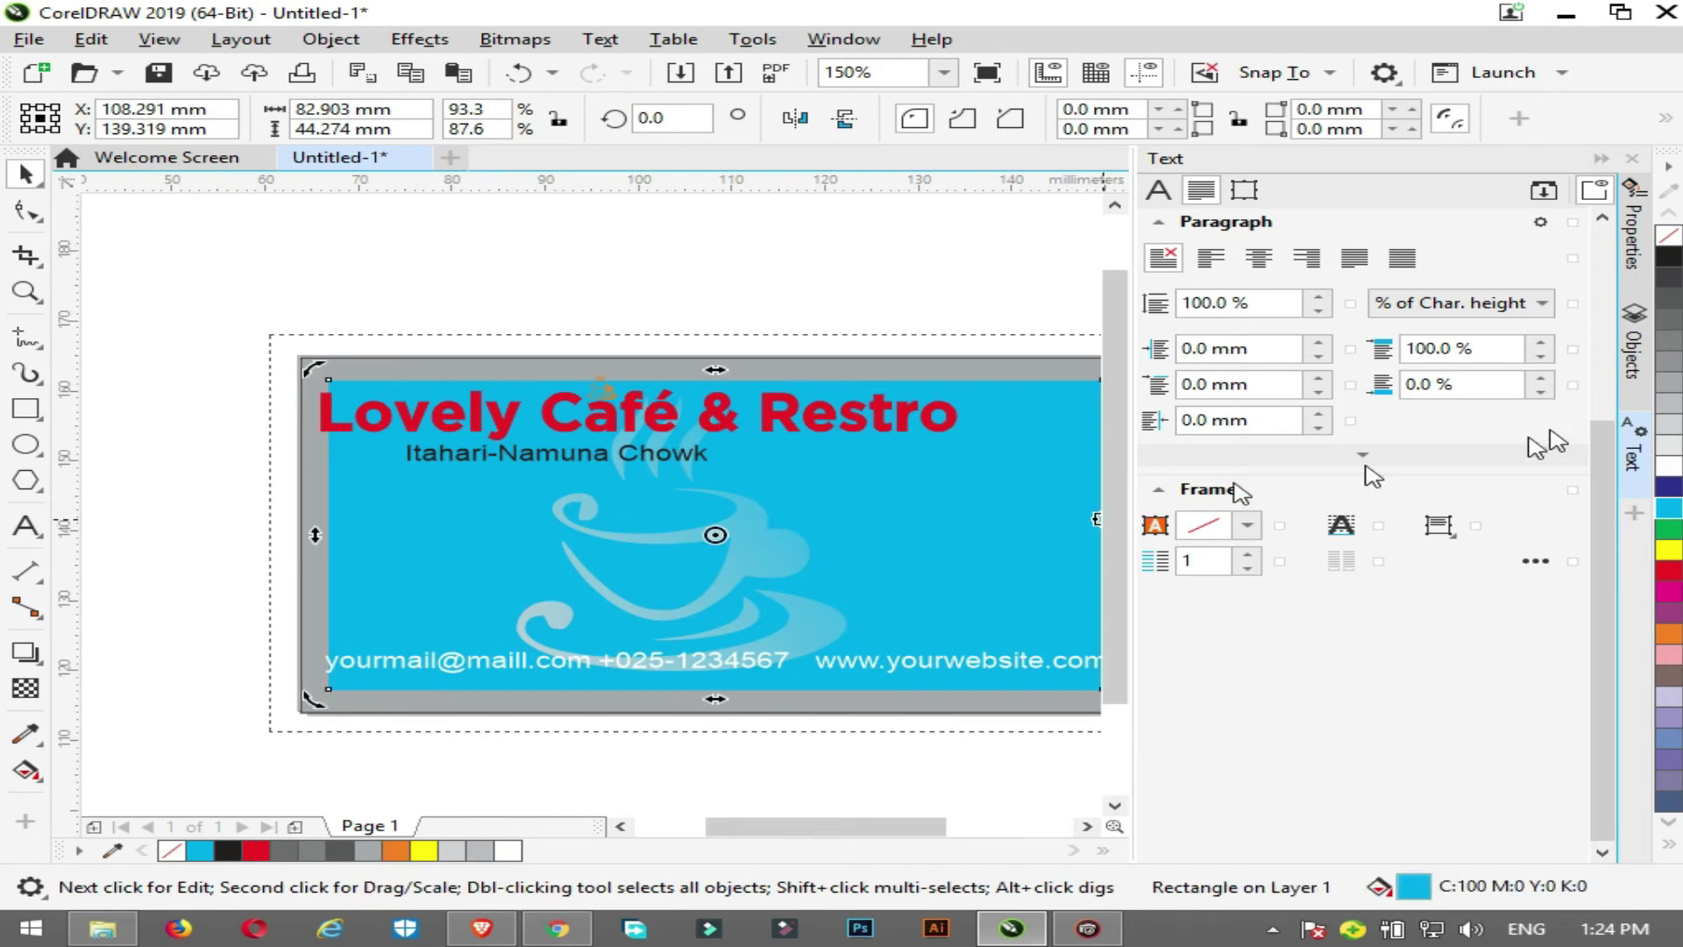
pyautogui.click(1670, 257)
pyautogui.scroll(-2, 947, 544)
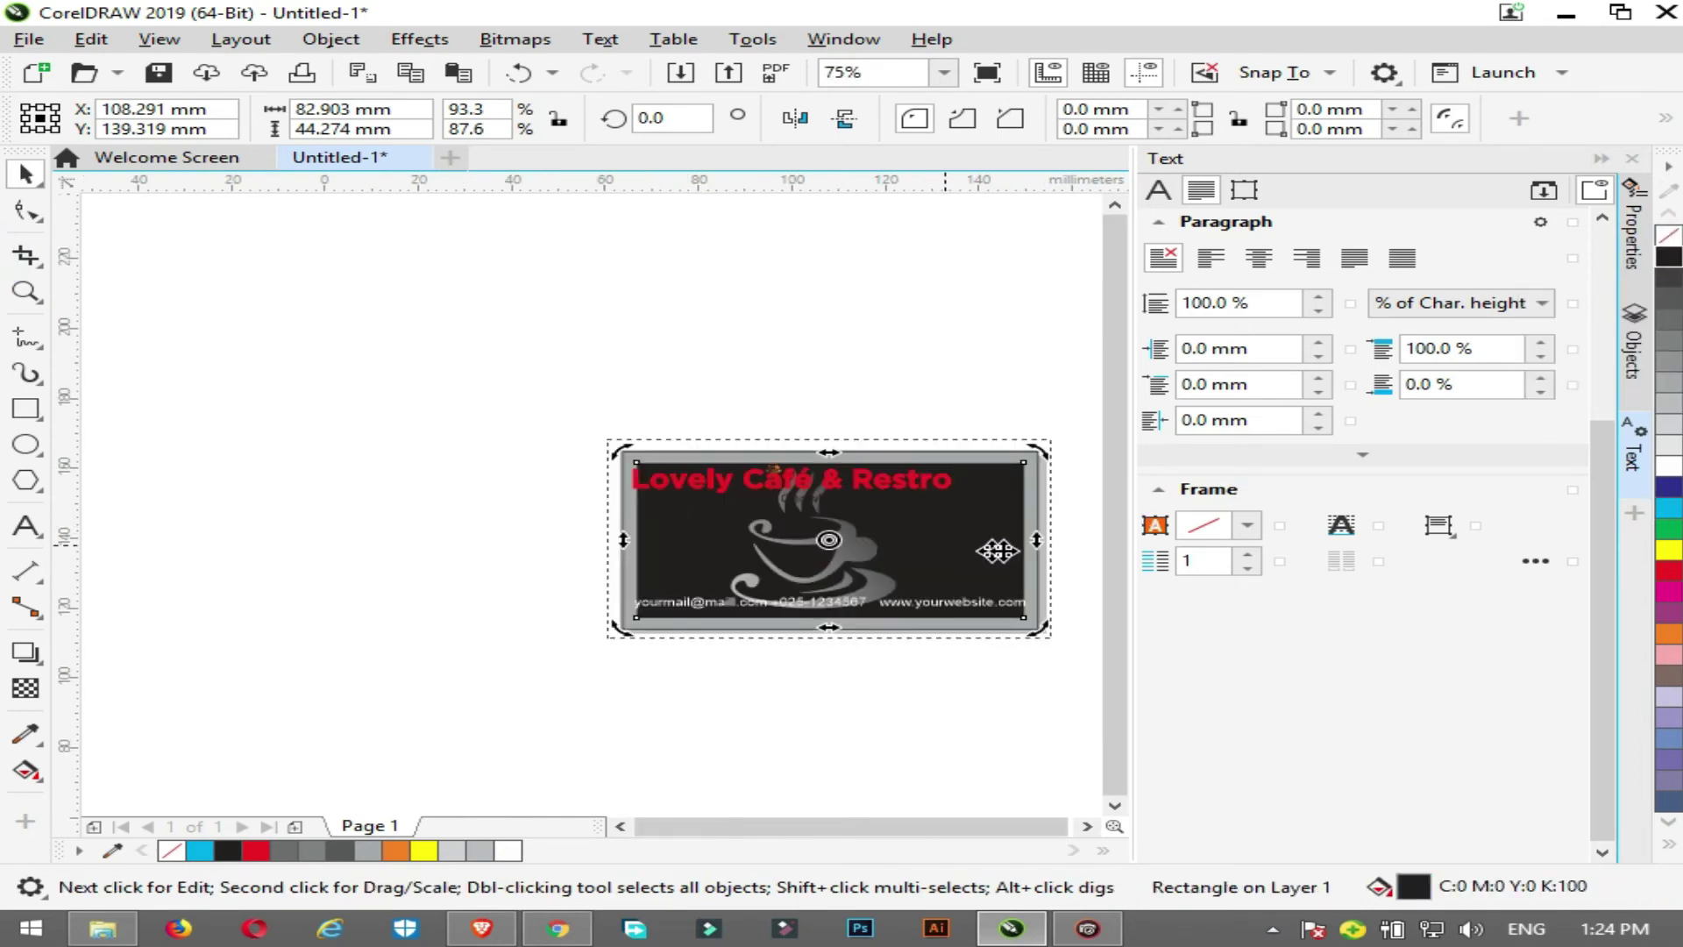
pyautogui.scroll(2, 999, 551)
pyautogui.click(608, 289)
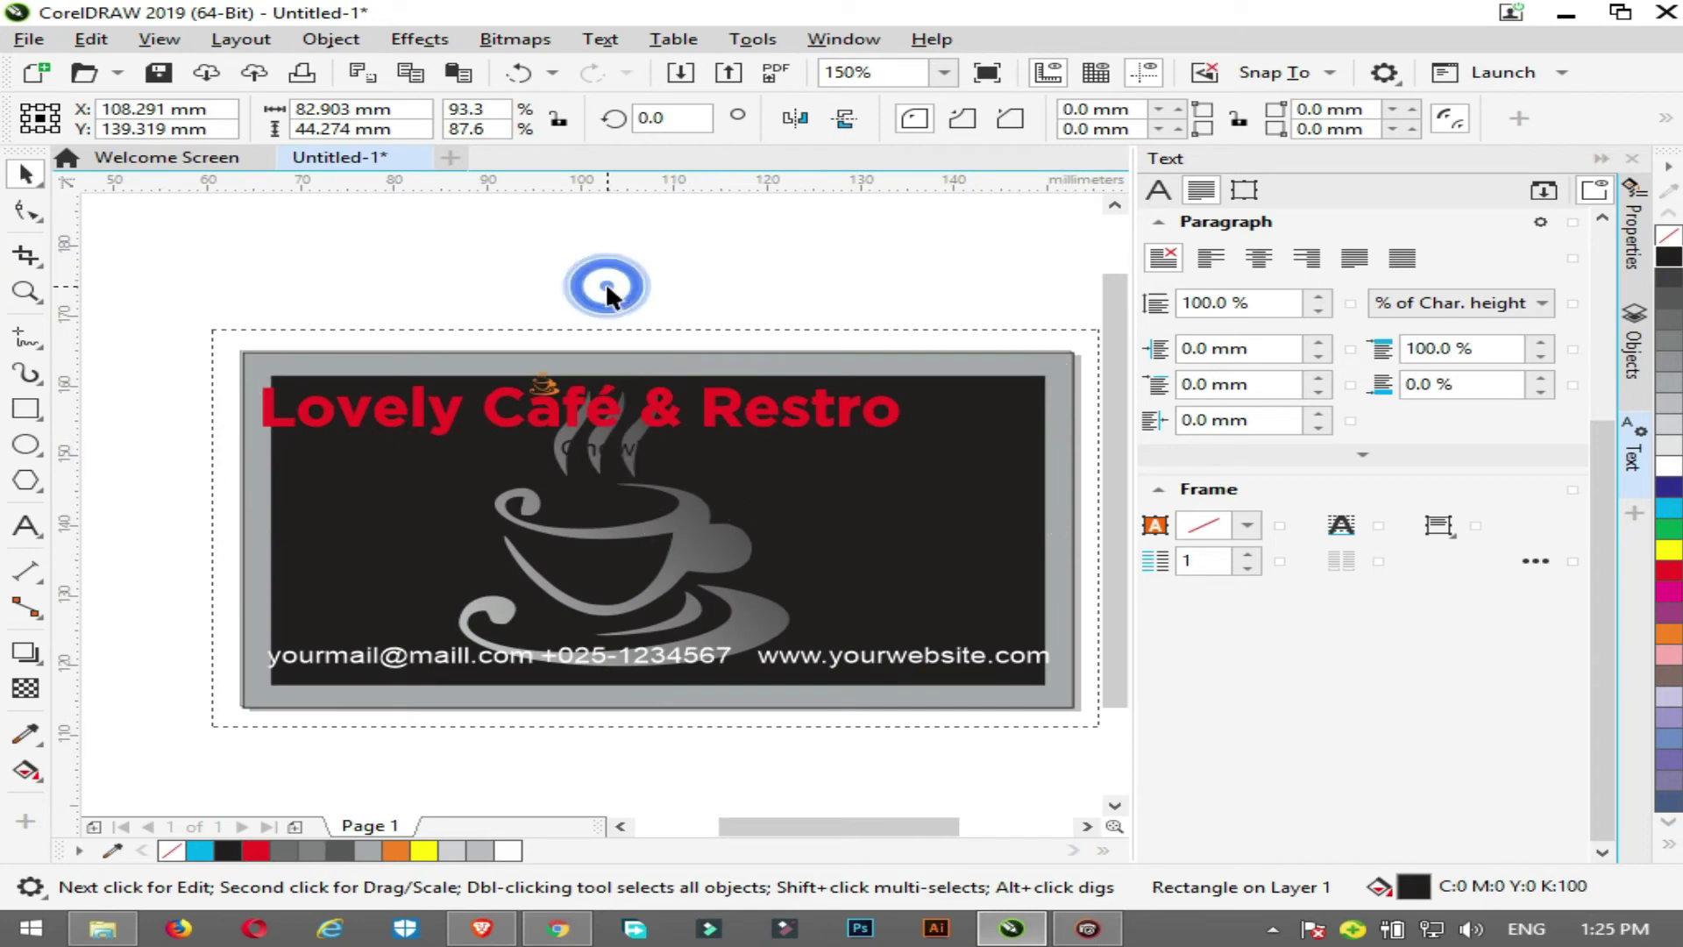
pyautogui.click(736, 417)
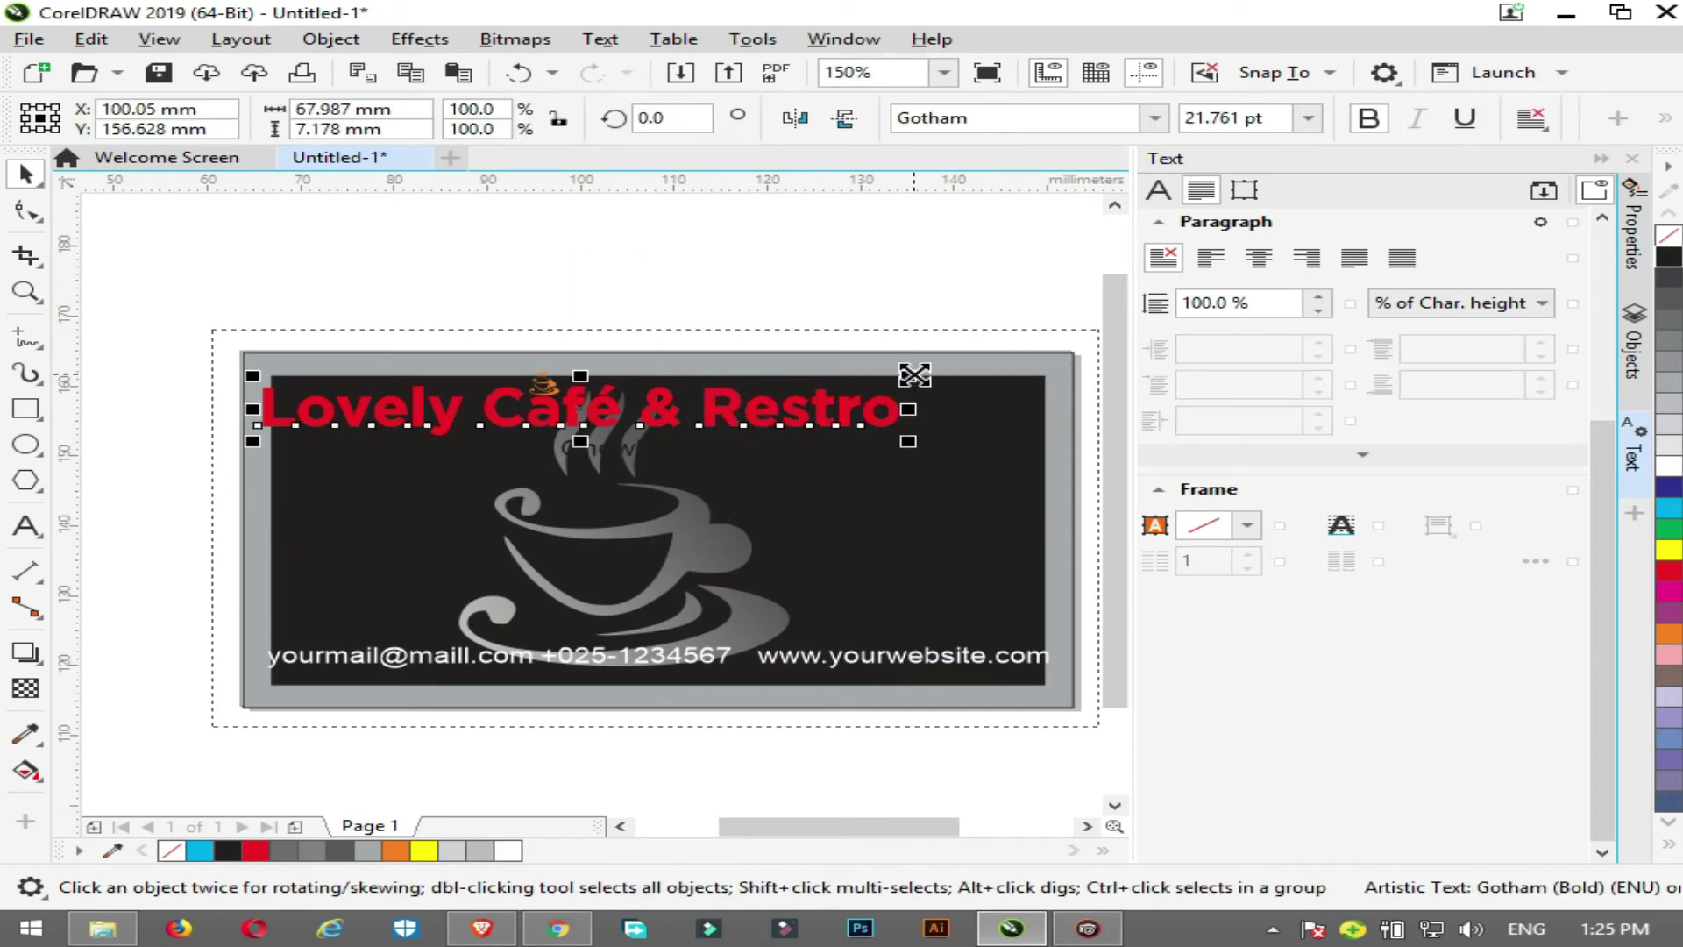
# - Shrink the café name to 16.025 pt and move it slightly down and right
pyautogui.moveTo(912, 377); pyautogui.dragTo(909, 386)
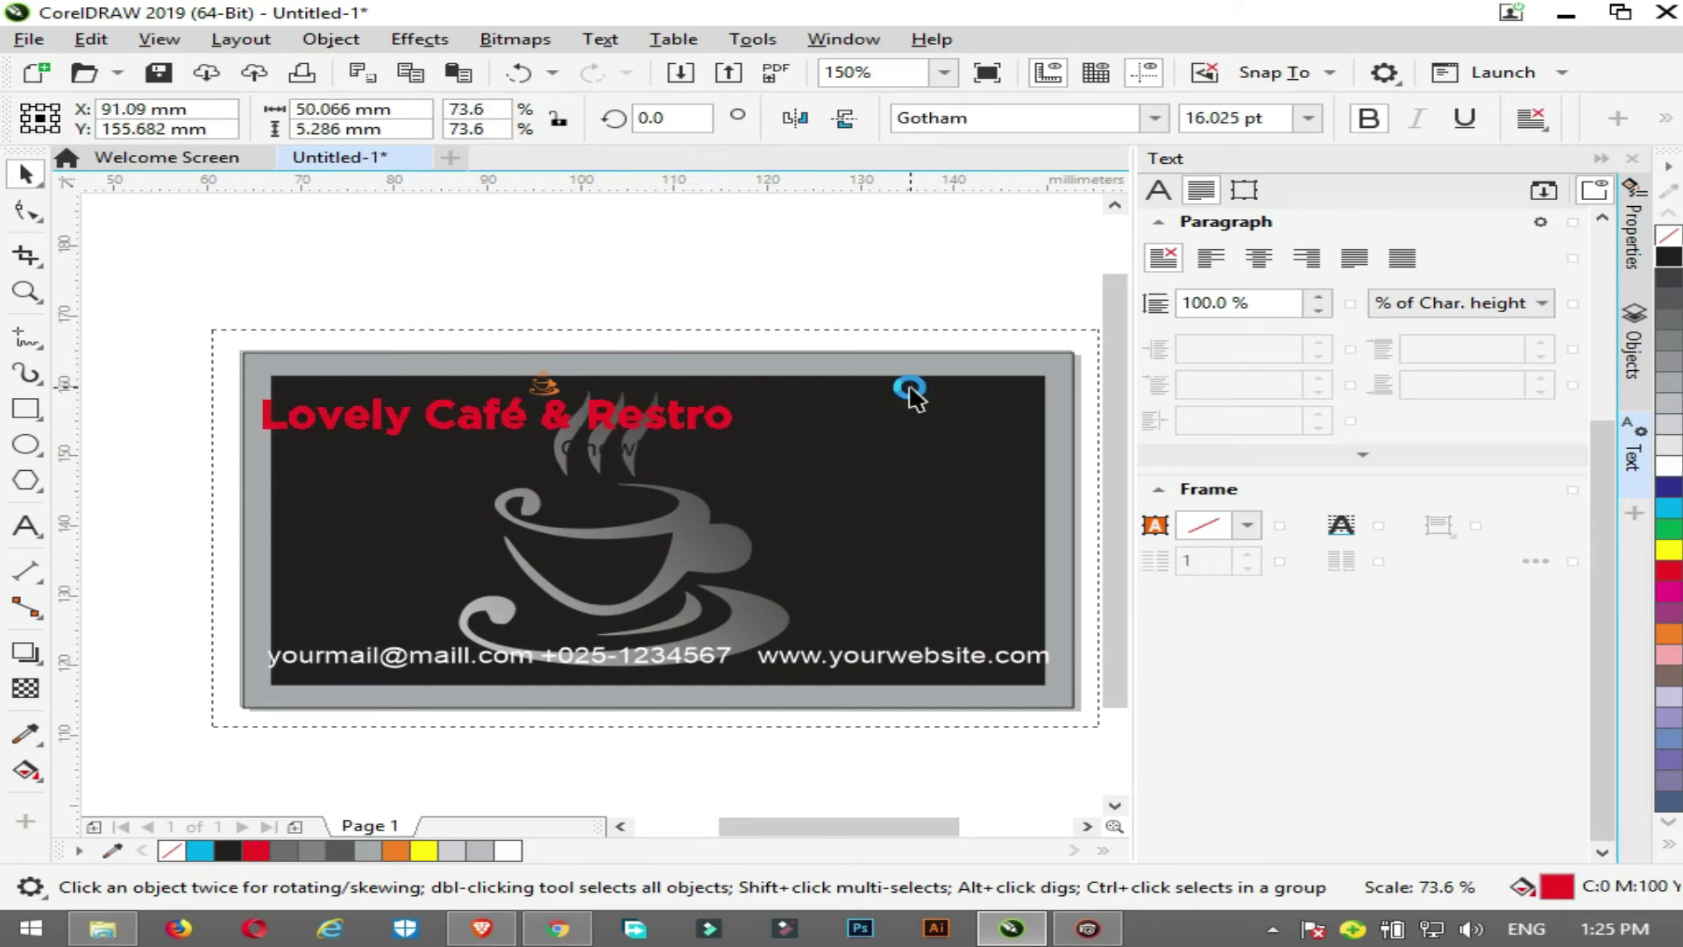
pyautogui.press('F10')
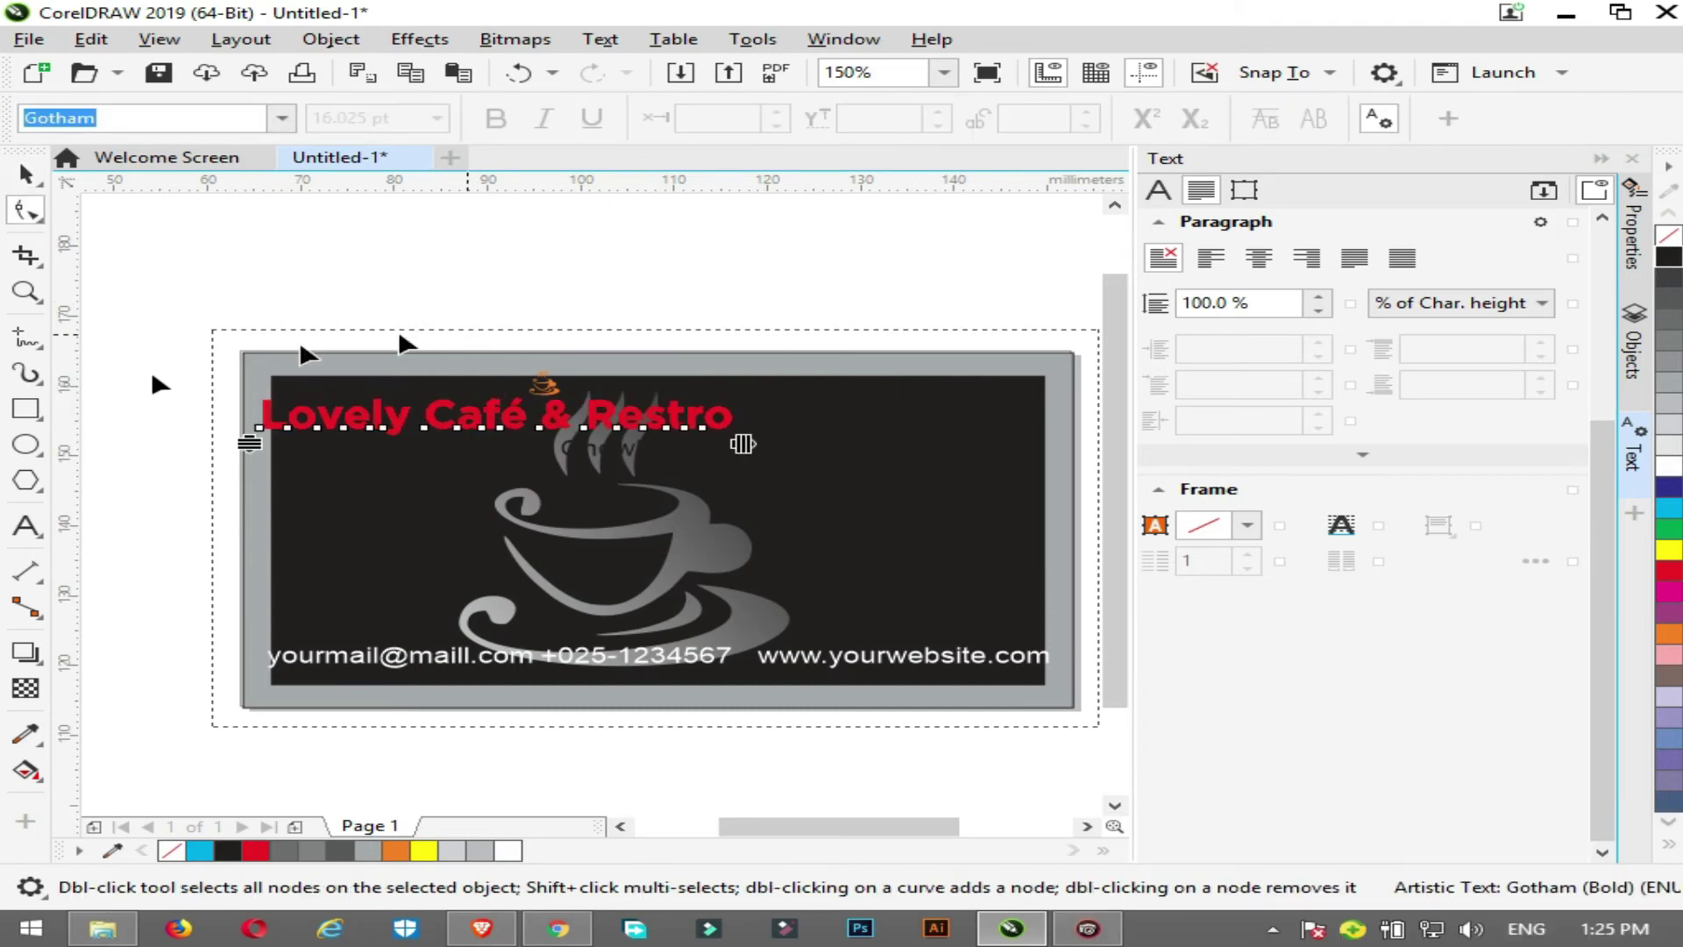
pyautogui.click(25, 174)
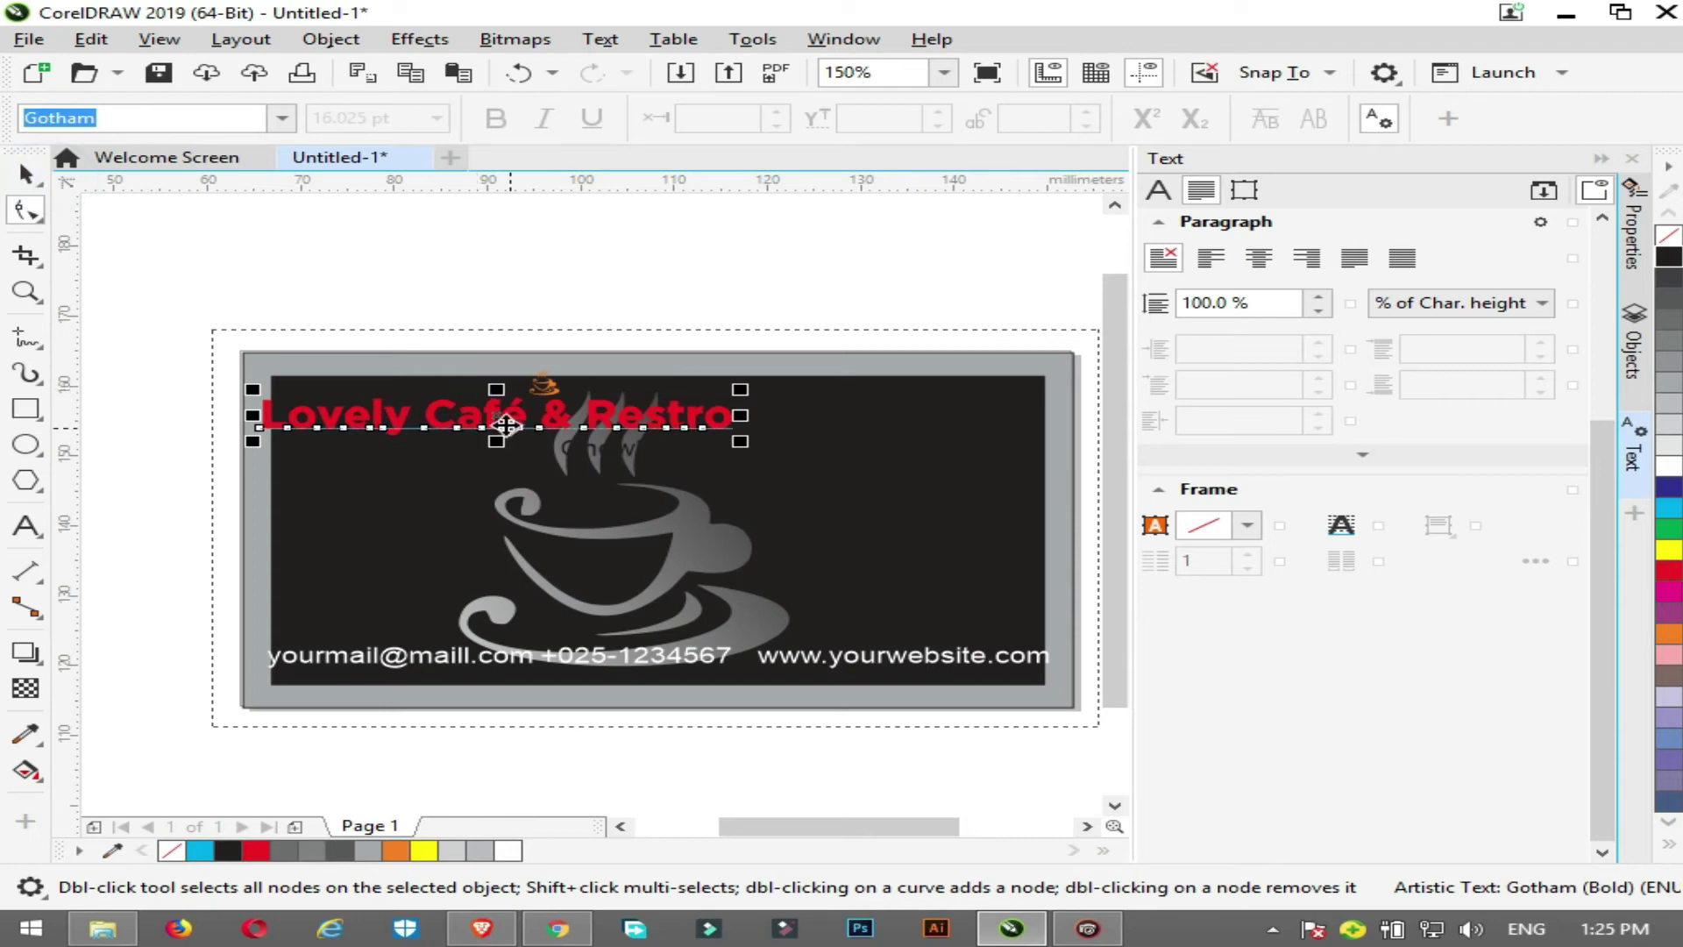
pyautogui.moveTo(488, 421)
pyautogui.mouseDown()
pyautogui.moveTo(550, 452)
pyautogui.moveTo(533, 447)
pyautogui.moveTo(537, 395)
pyautogui.moveTo(500, 412)
pyautogui.mouseUp()
# - Shrink the small orange cup icon to about 2.3 × 2.6 mm above 'Café'
pyautogui.click(537, 392)
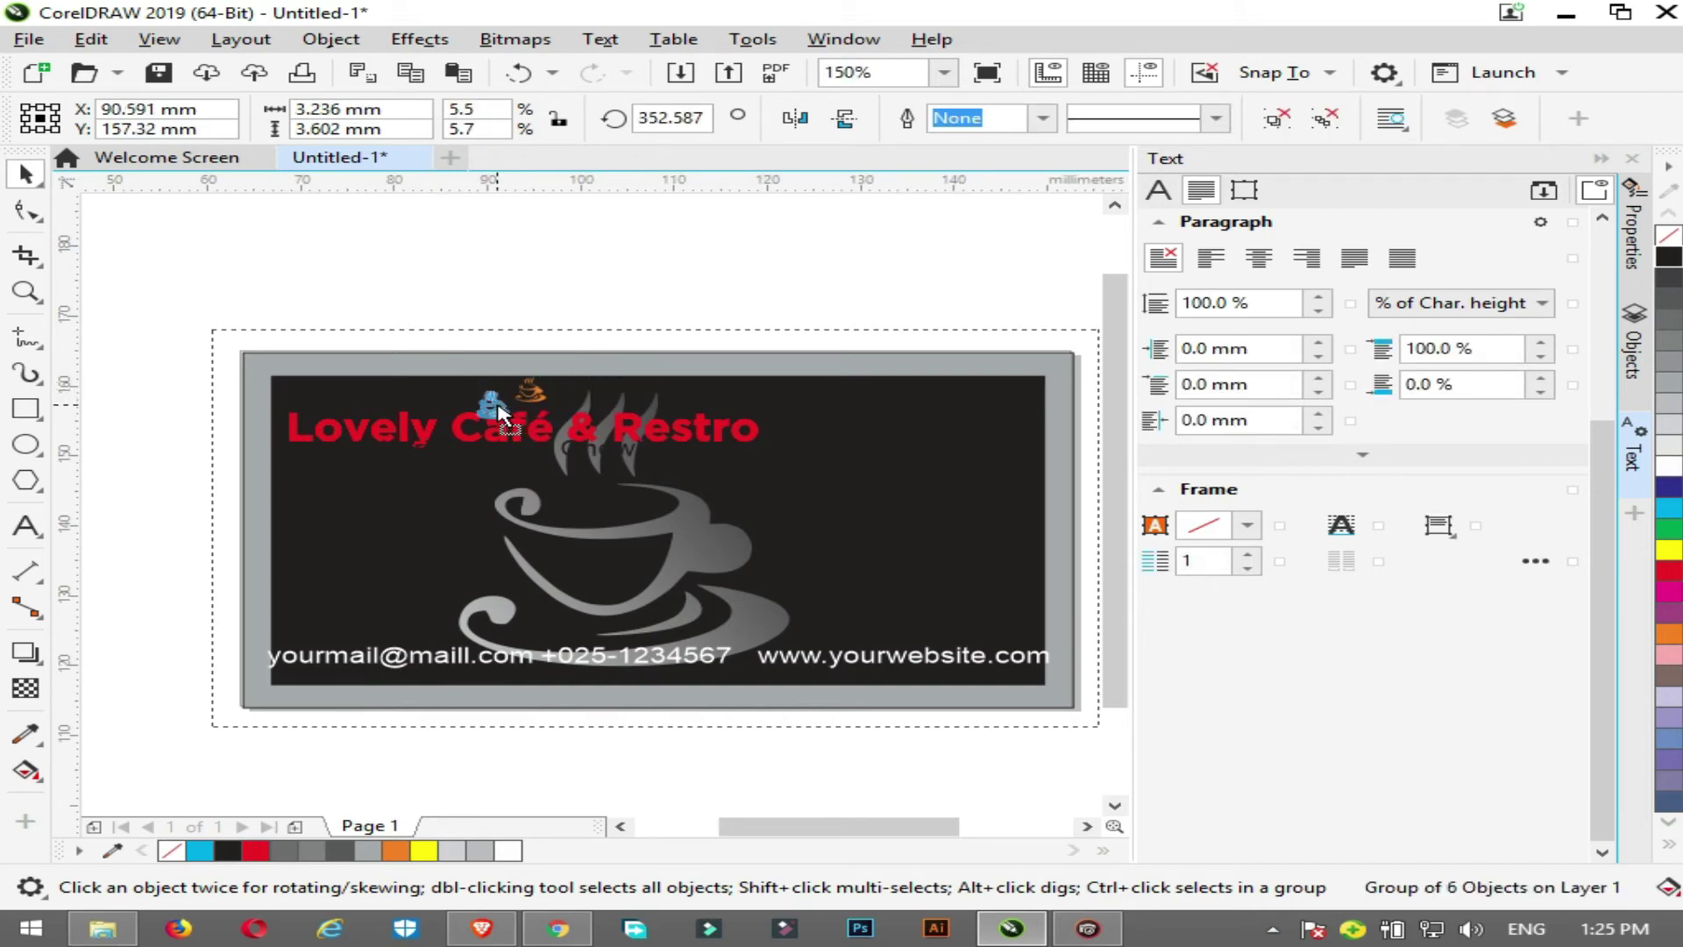
pyautogui.scroll(5, 531, 390)
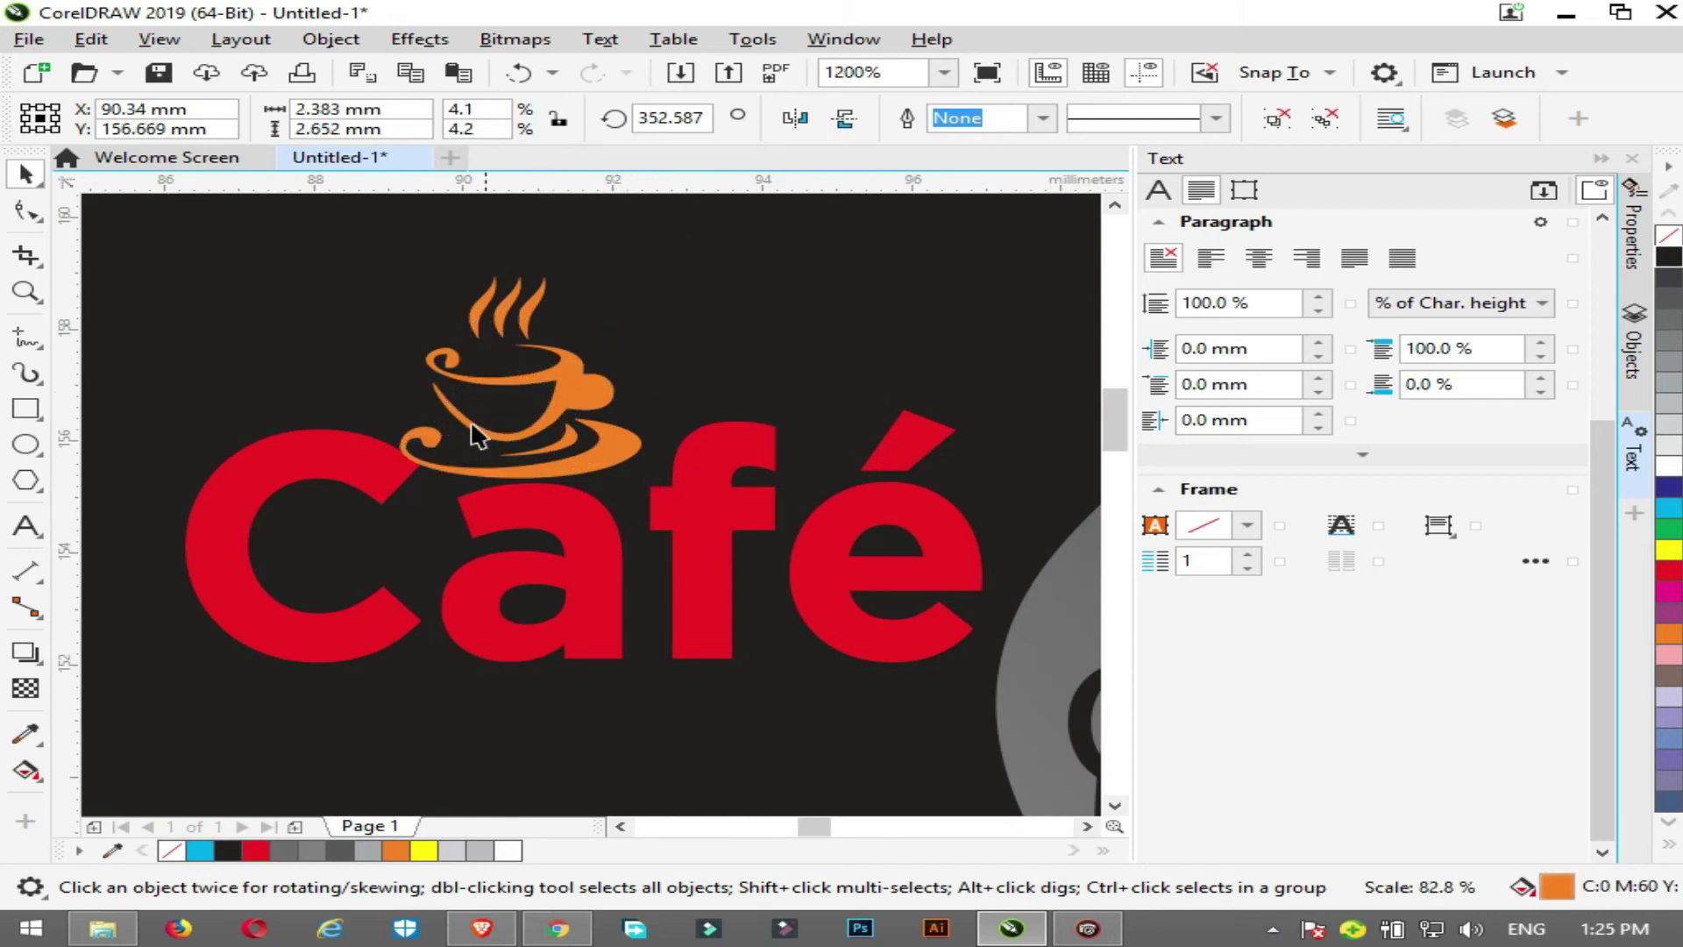
pyautogui.moveTo(656, 268); pyautogui.dragTo(577, 329)
pyautogui.moveTo(528, 408); pyautogui.dragTo(572, 405)
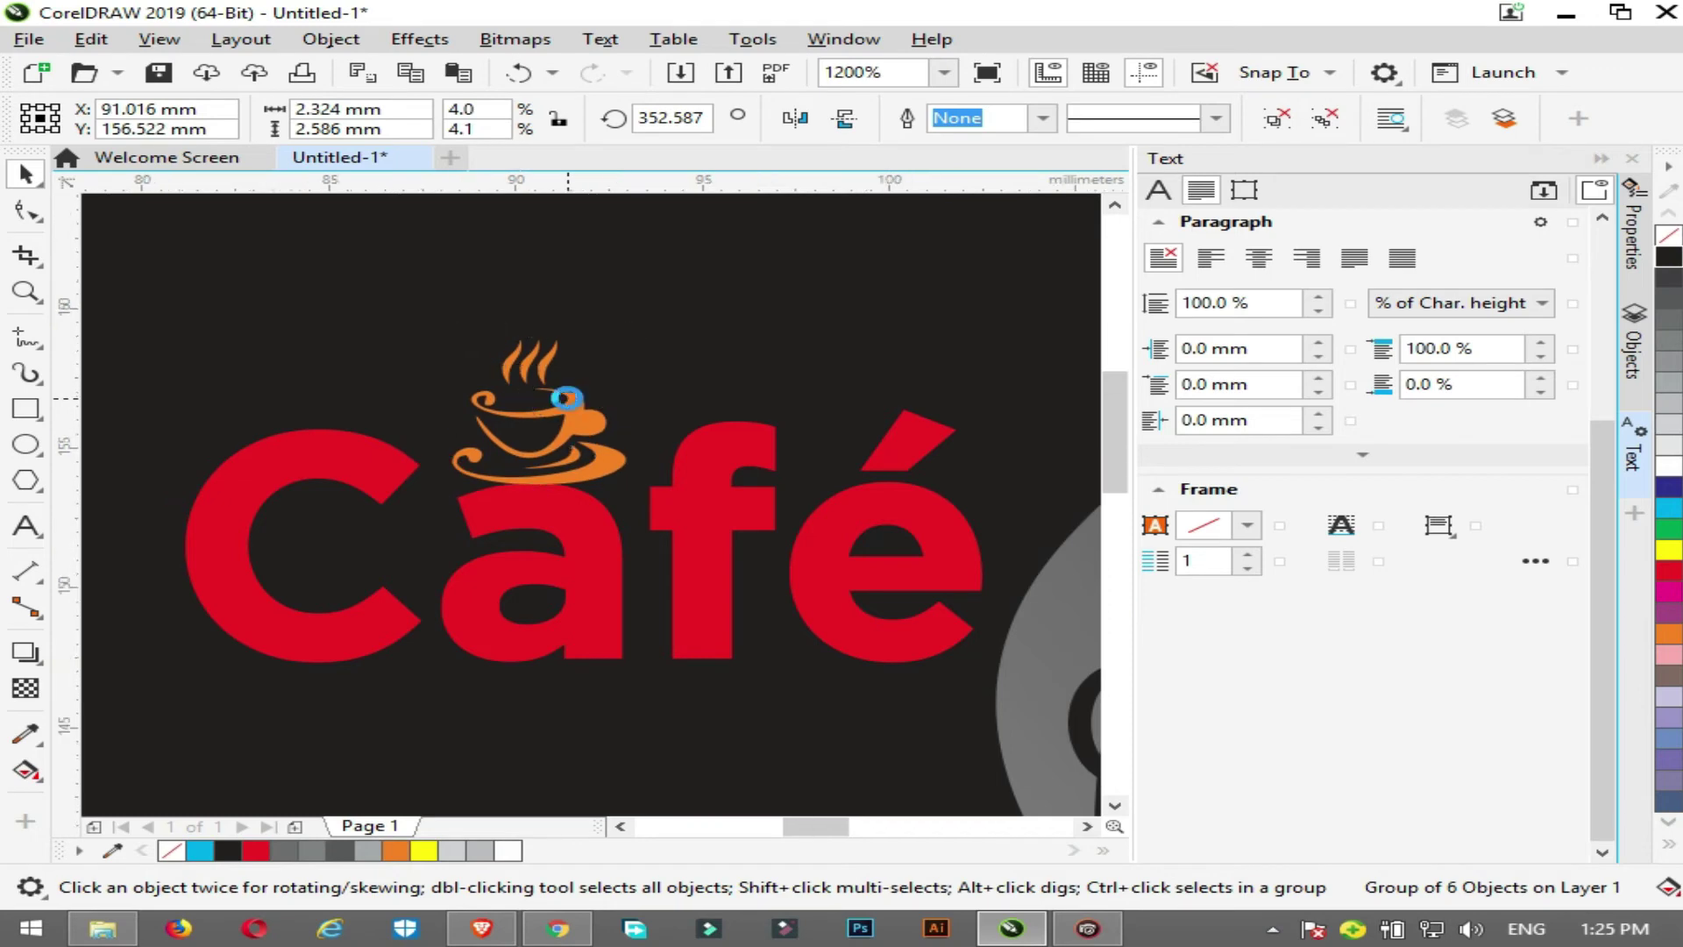
pyautogui.scroll(-3, 568, 399)
pyautogui.scroll(-2, 568, 399)
pyautogui.scroll(-2, 568, 399)
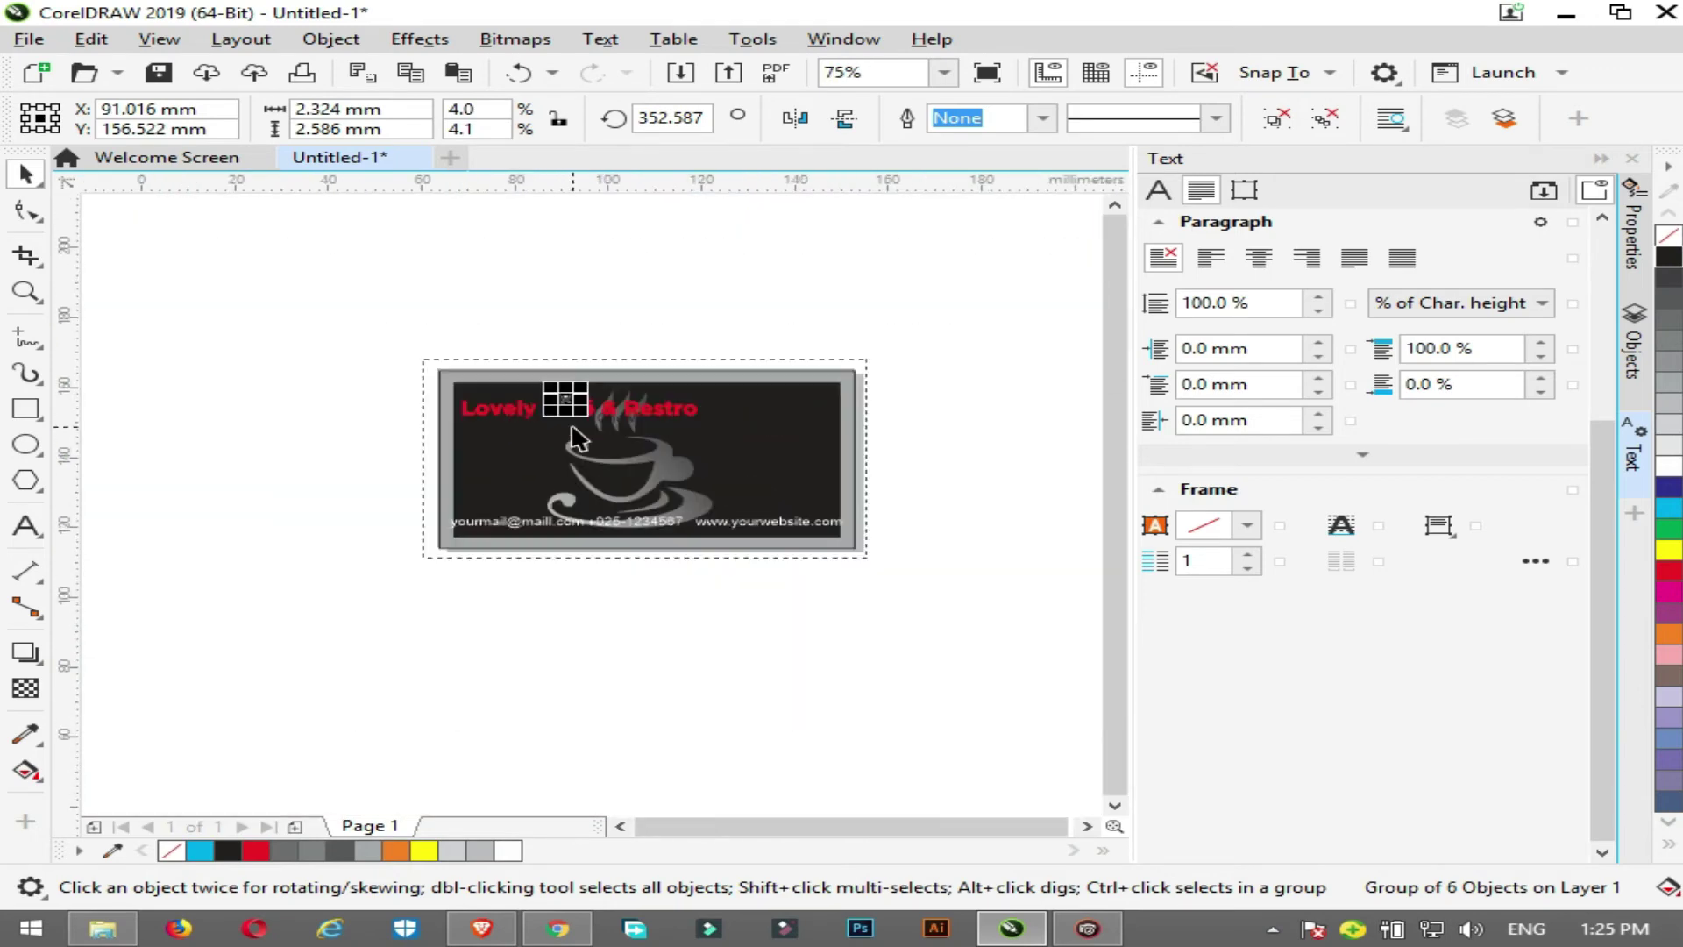
pyautogui.scroll(3, 689, 567)
pyautogui.scroll(-2, 682, 565)
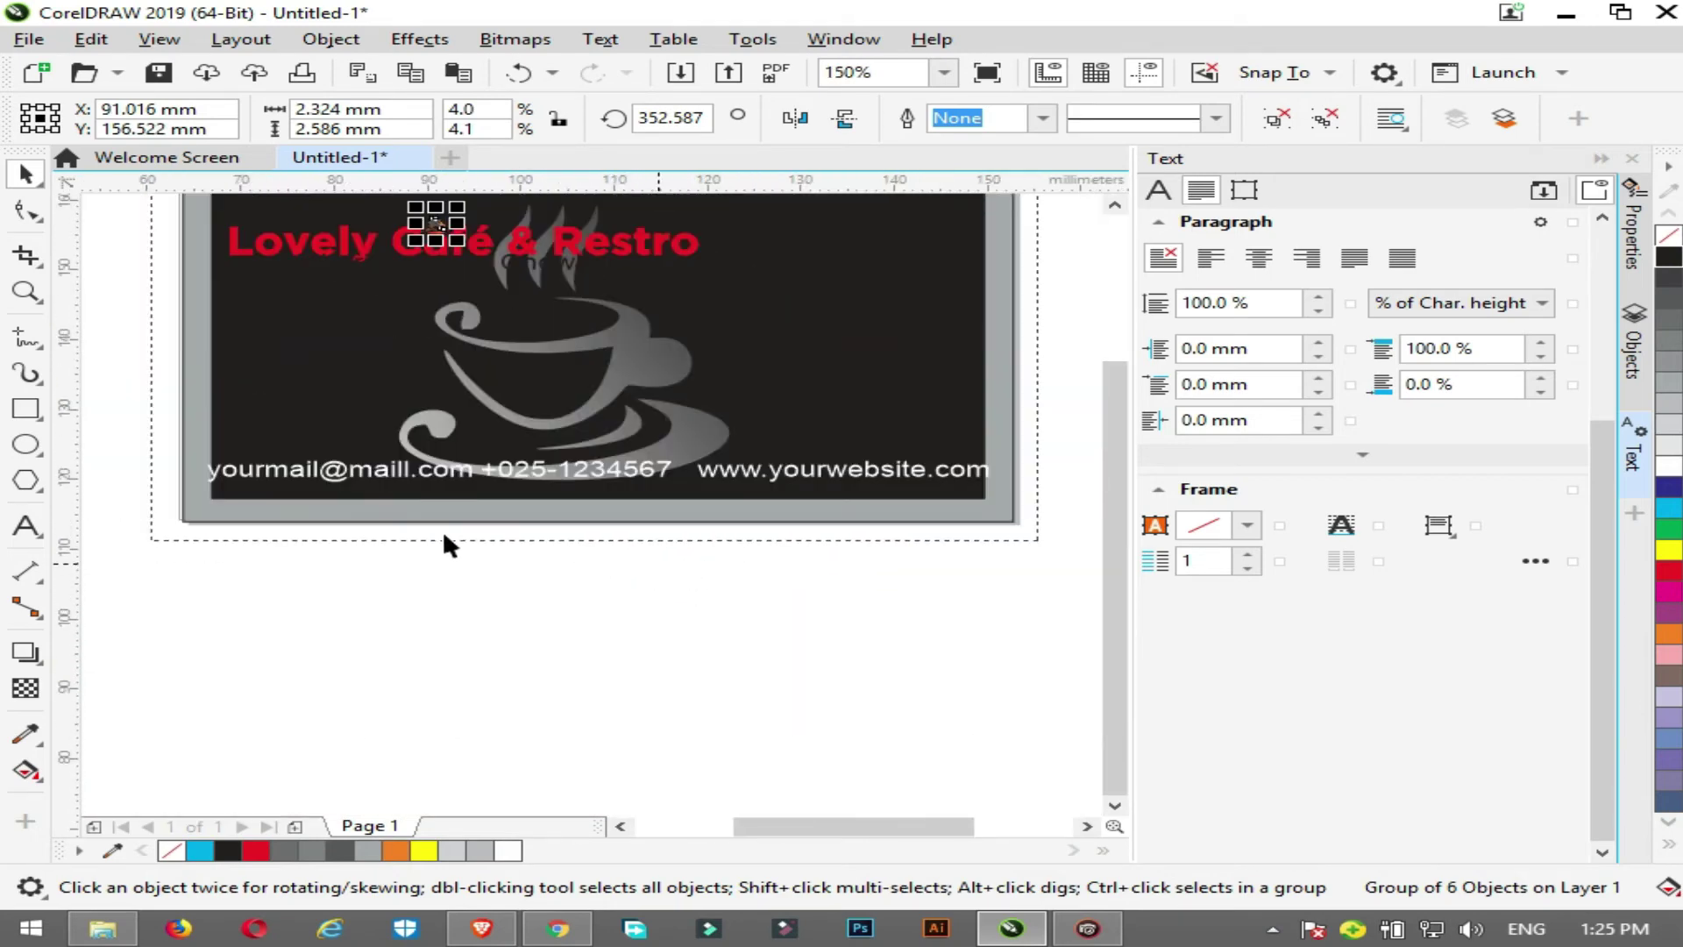
# - Space the e-mail, phone number and website lines evenly along the bottom row
pyautogui.keyDown('ctrl'); pyautogui.click(338, 475); pyautogui.keyUp('ctrl')
pyautogui.moveTo(341, 473); pyautogui.dragTo(602, 472)
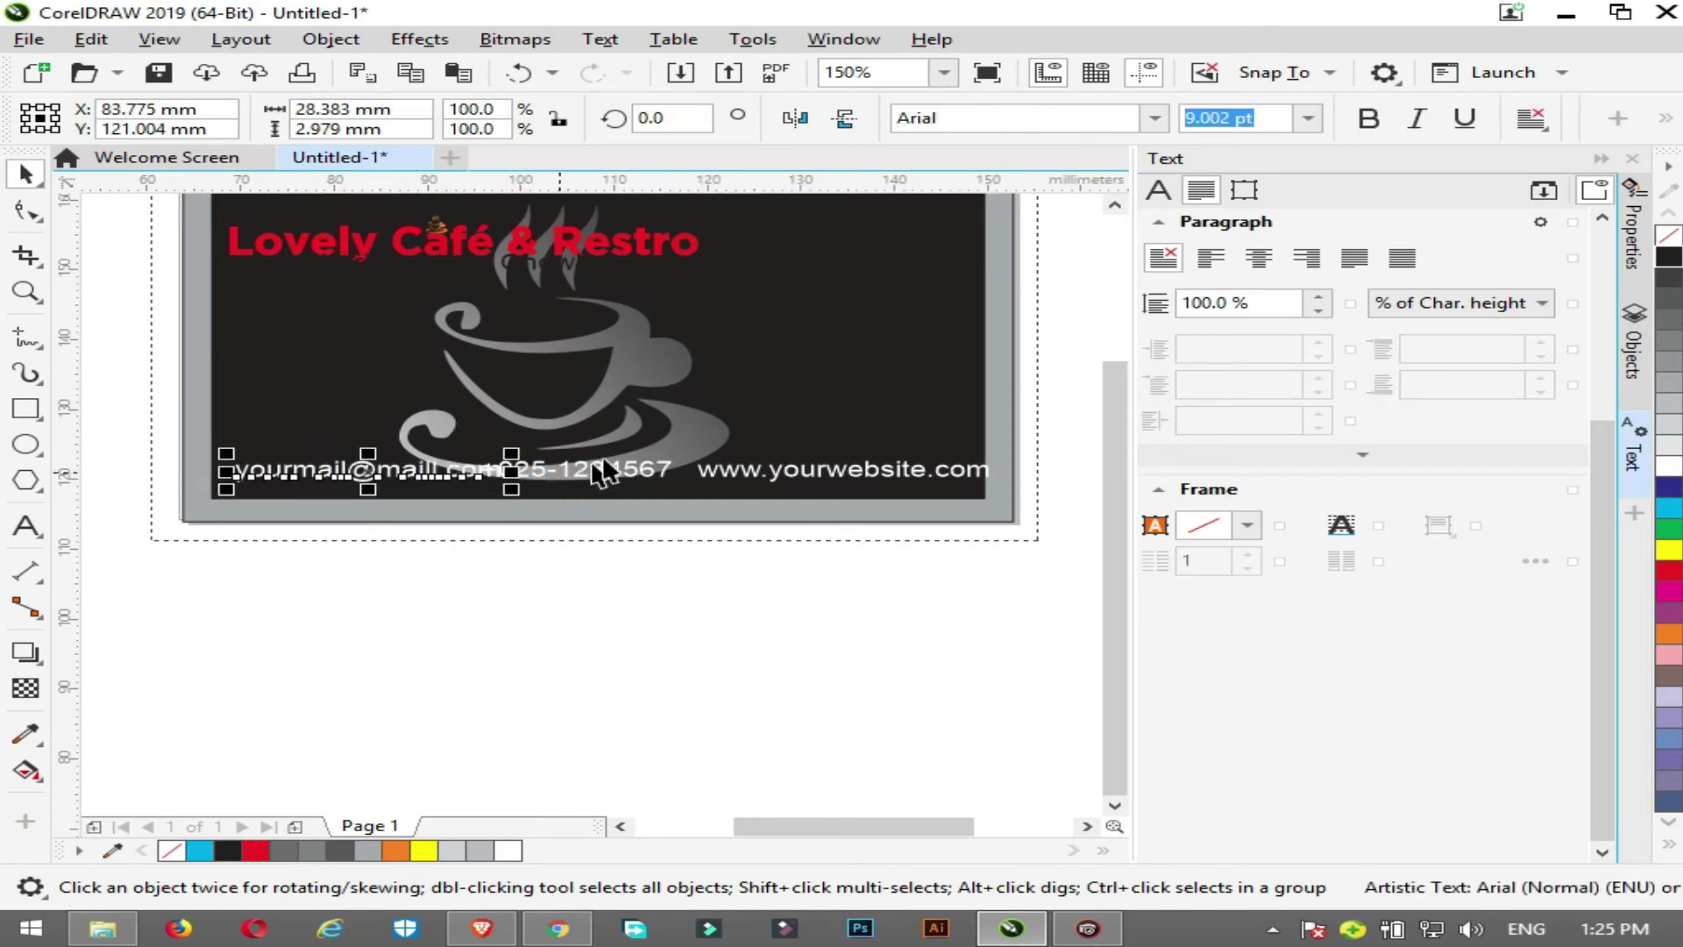
pyautogui.click(628, 580)
pyautogui.moveTo(613, 473); pyautogui.dragTo(815, 482)
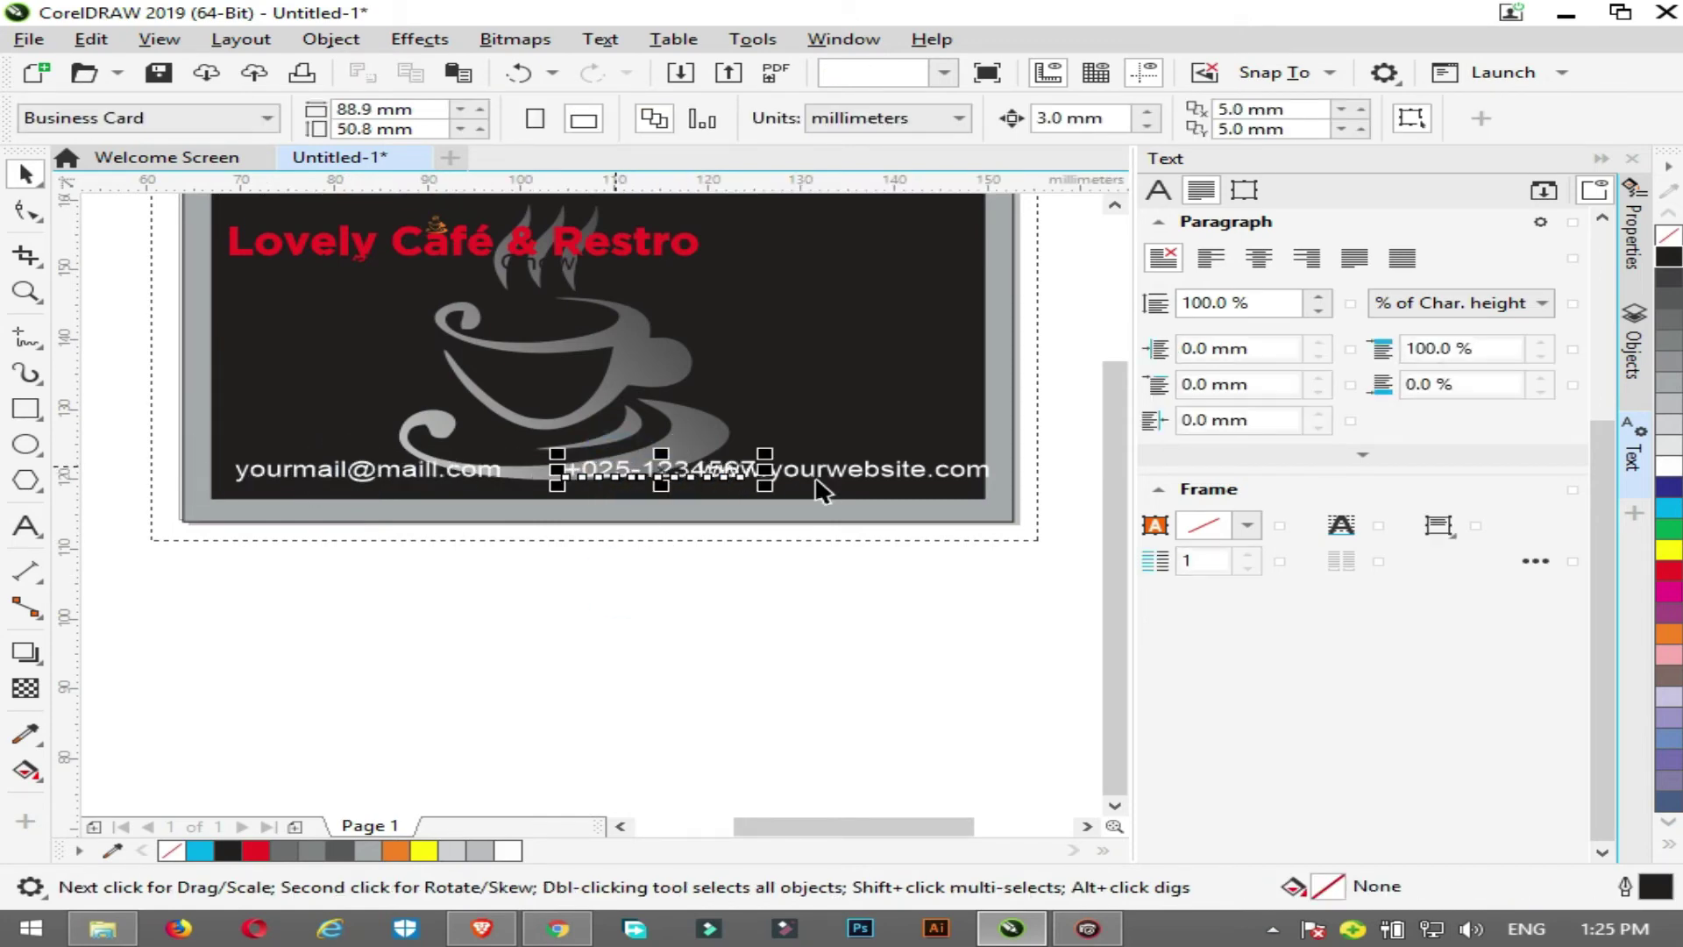
pyautogui.click(845, 474)
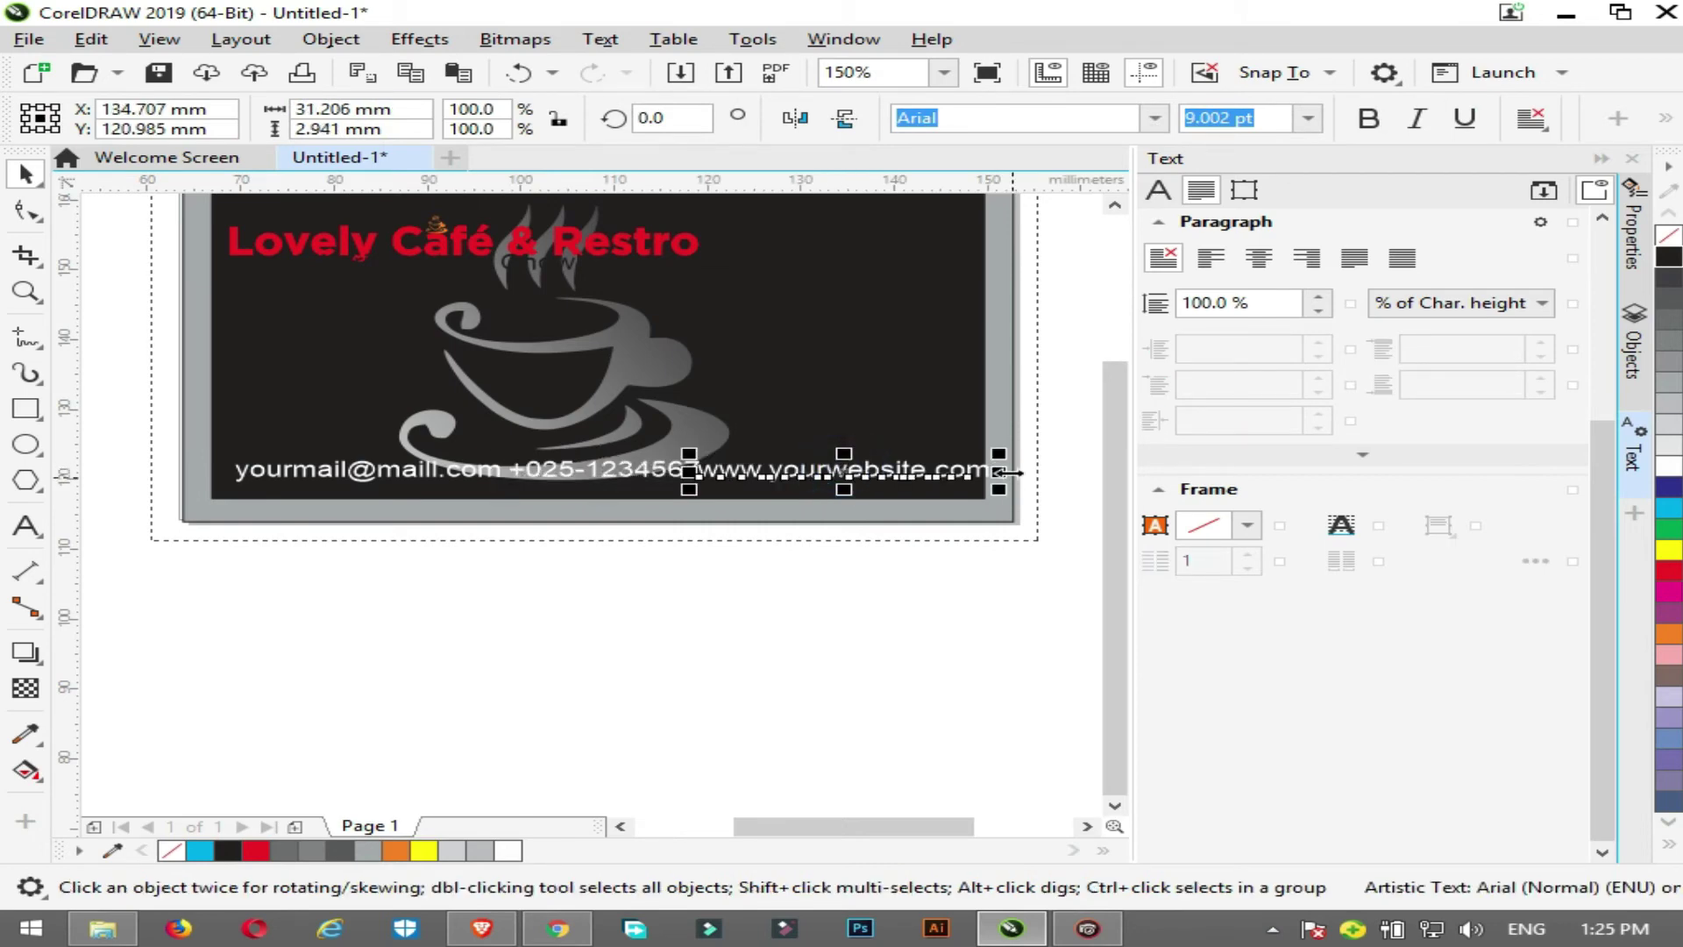
pyautogui.moveTo(1006, 472); pyautogui.dragTo(979, 472)
pyautogui.moveTo(845, 472); pyautogui.dragTo(866, 484)
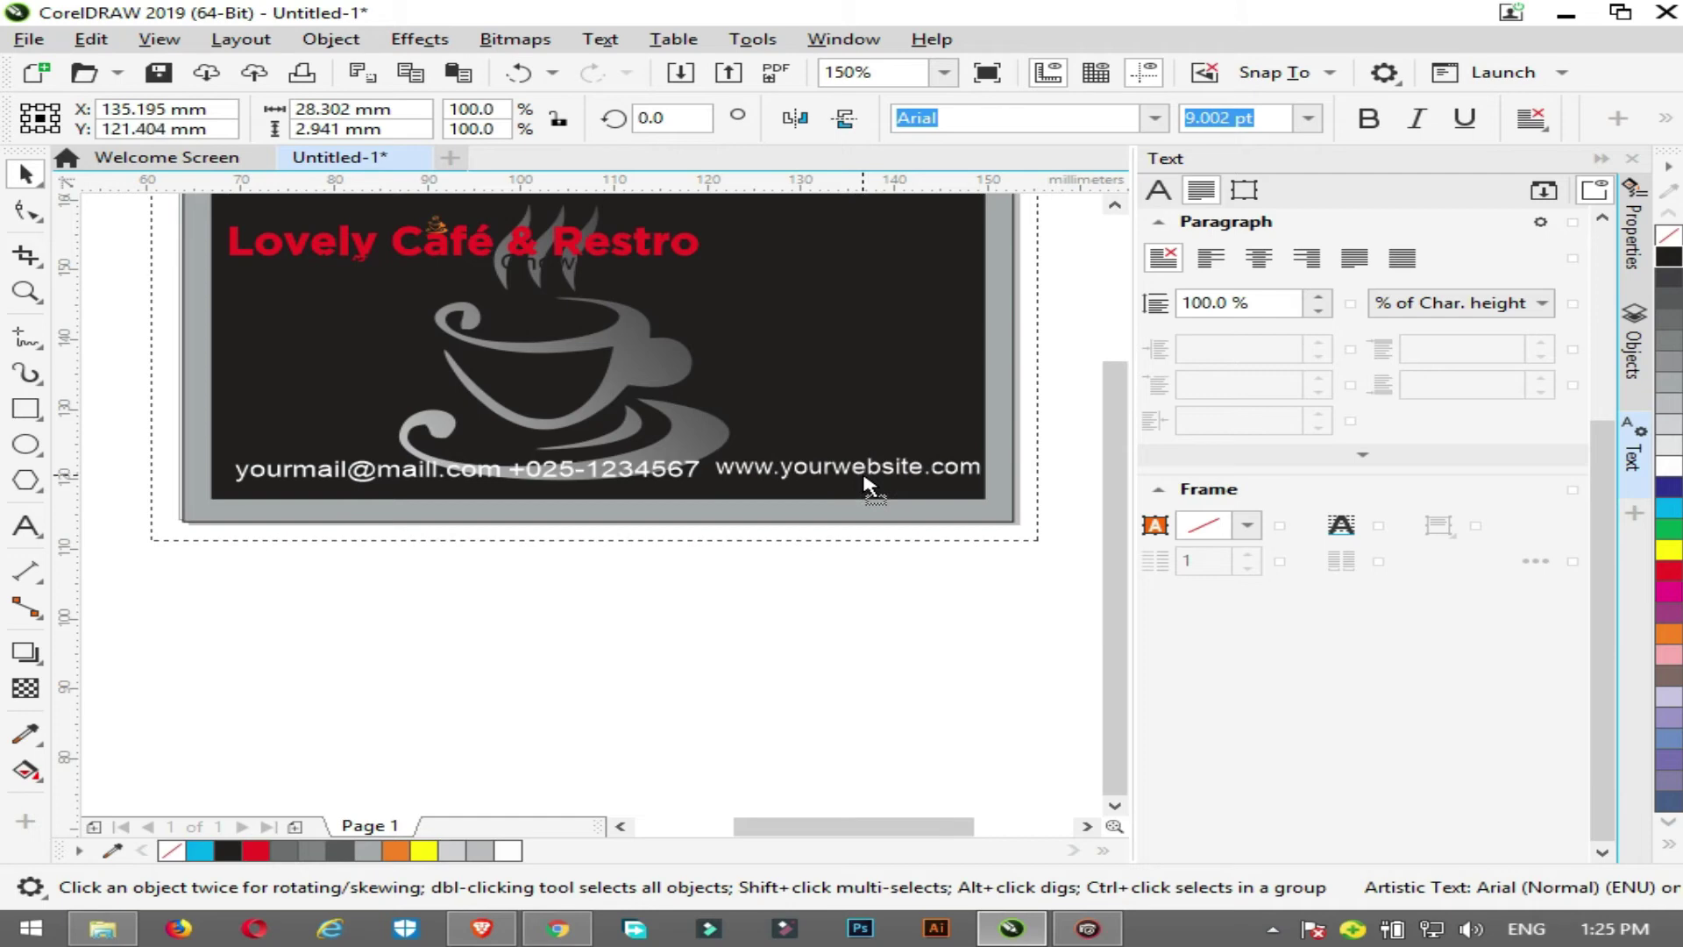
# - Check the e-mail and phone number lines' placement, leaving nothing selected
pyautogui.click(676, 554)
pyautogui.click(366, 475)
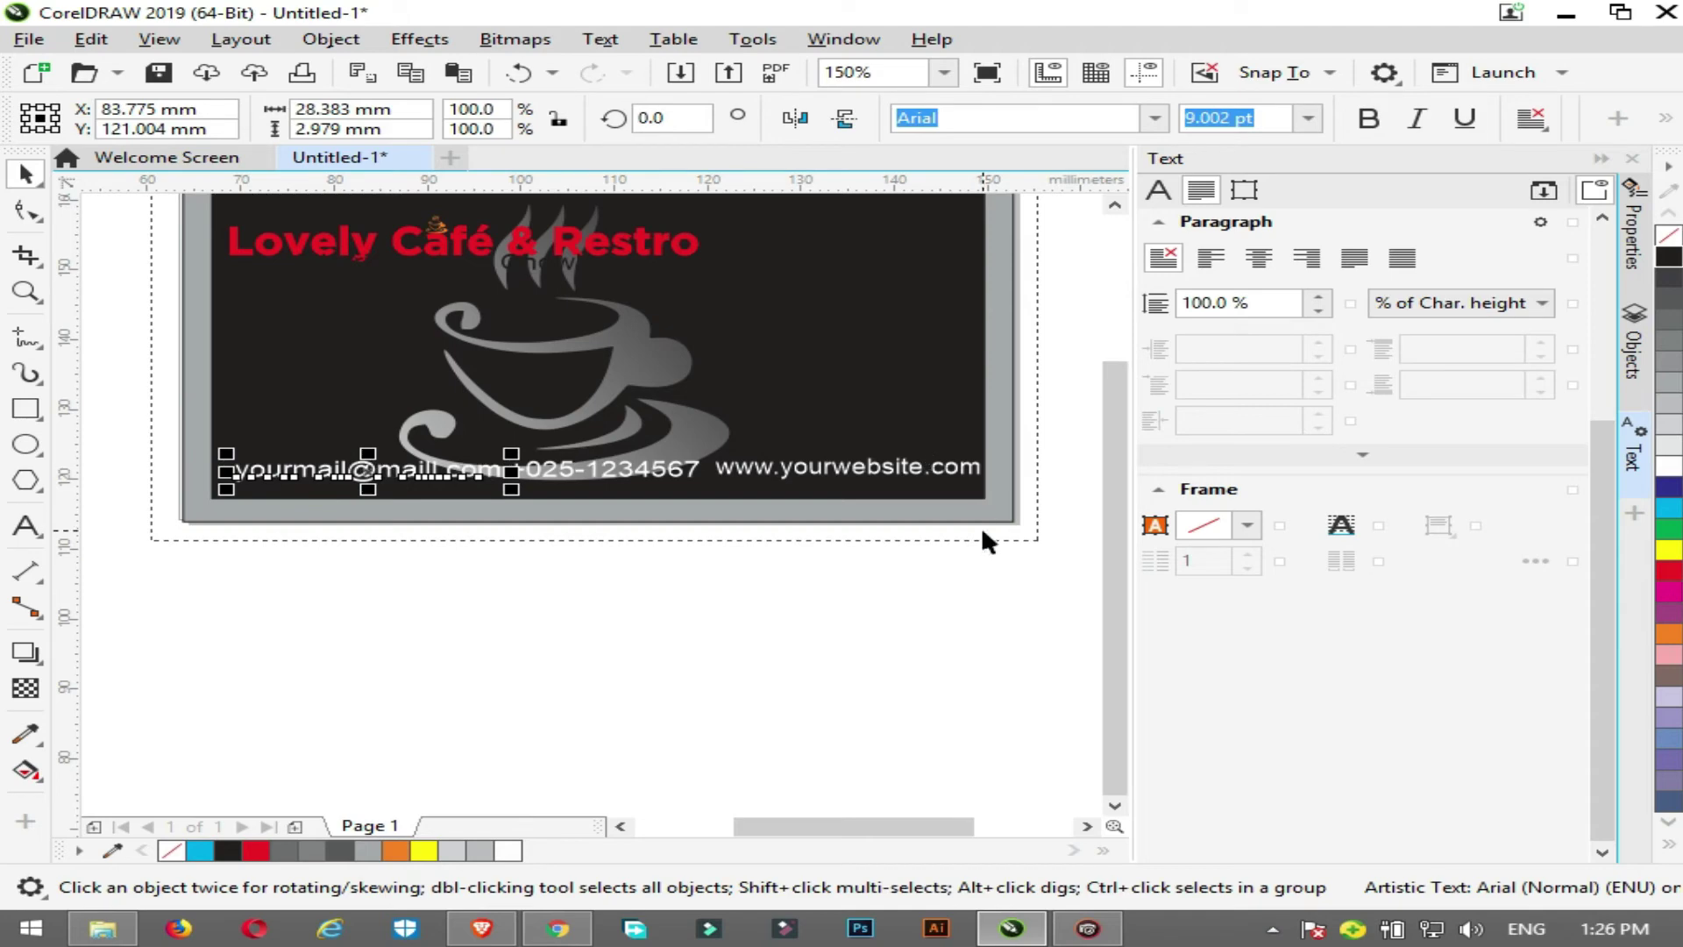
pyautogui.click(909, 544)
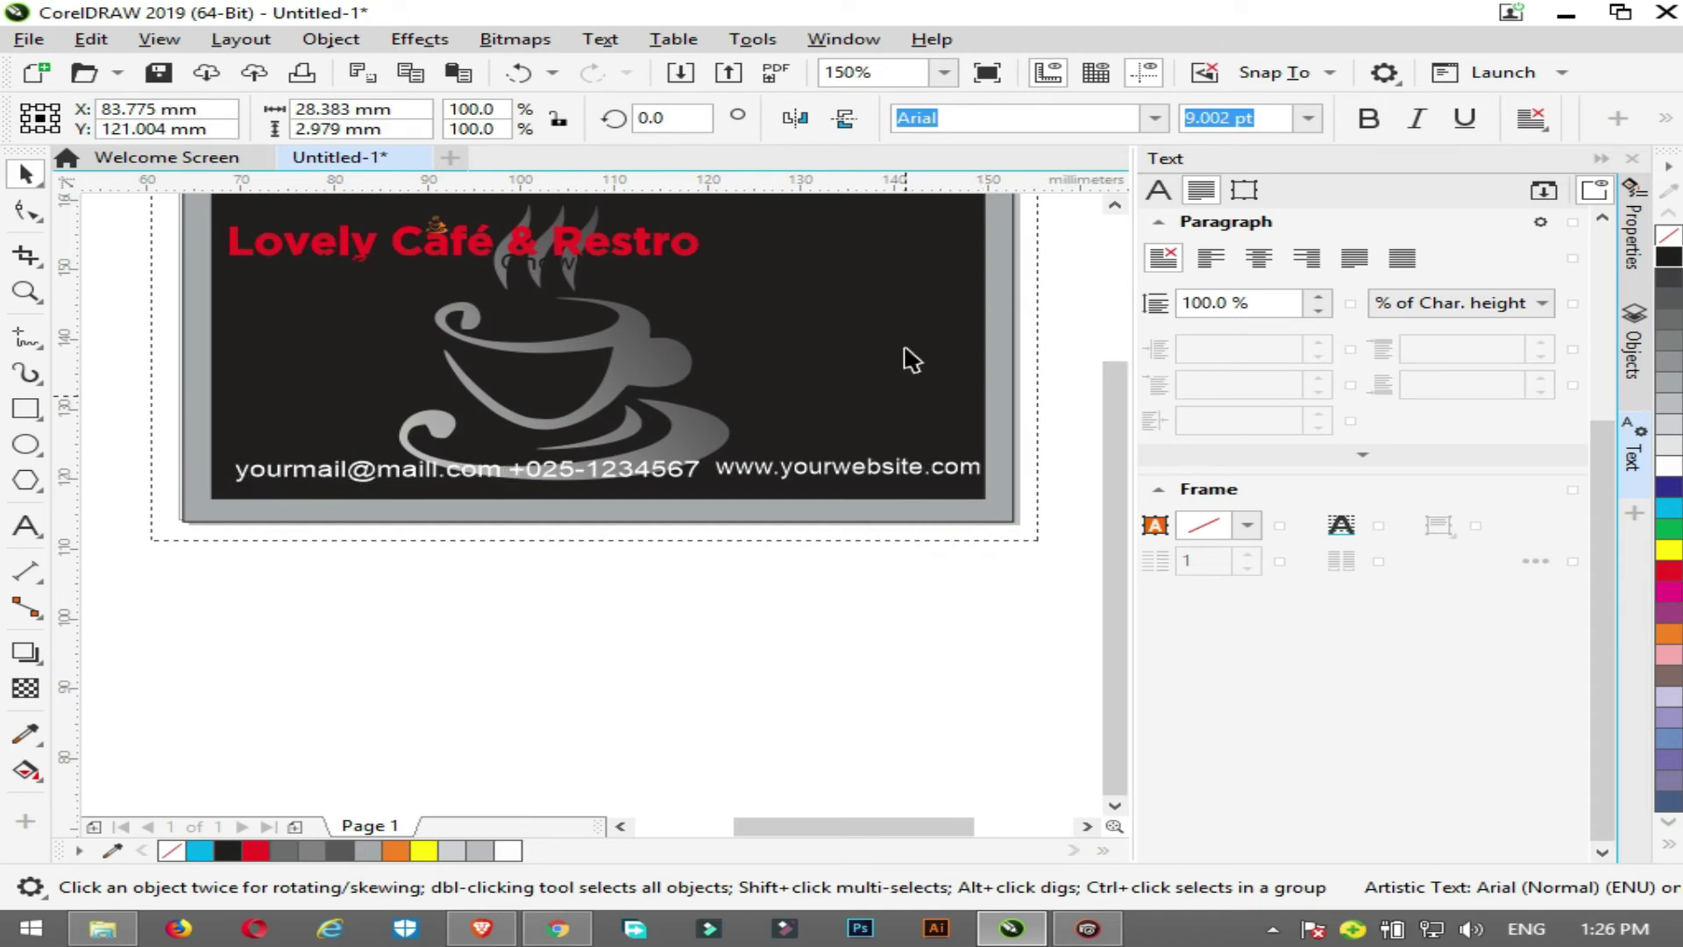
pyautogui.click(557, 480)
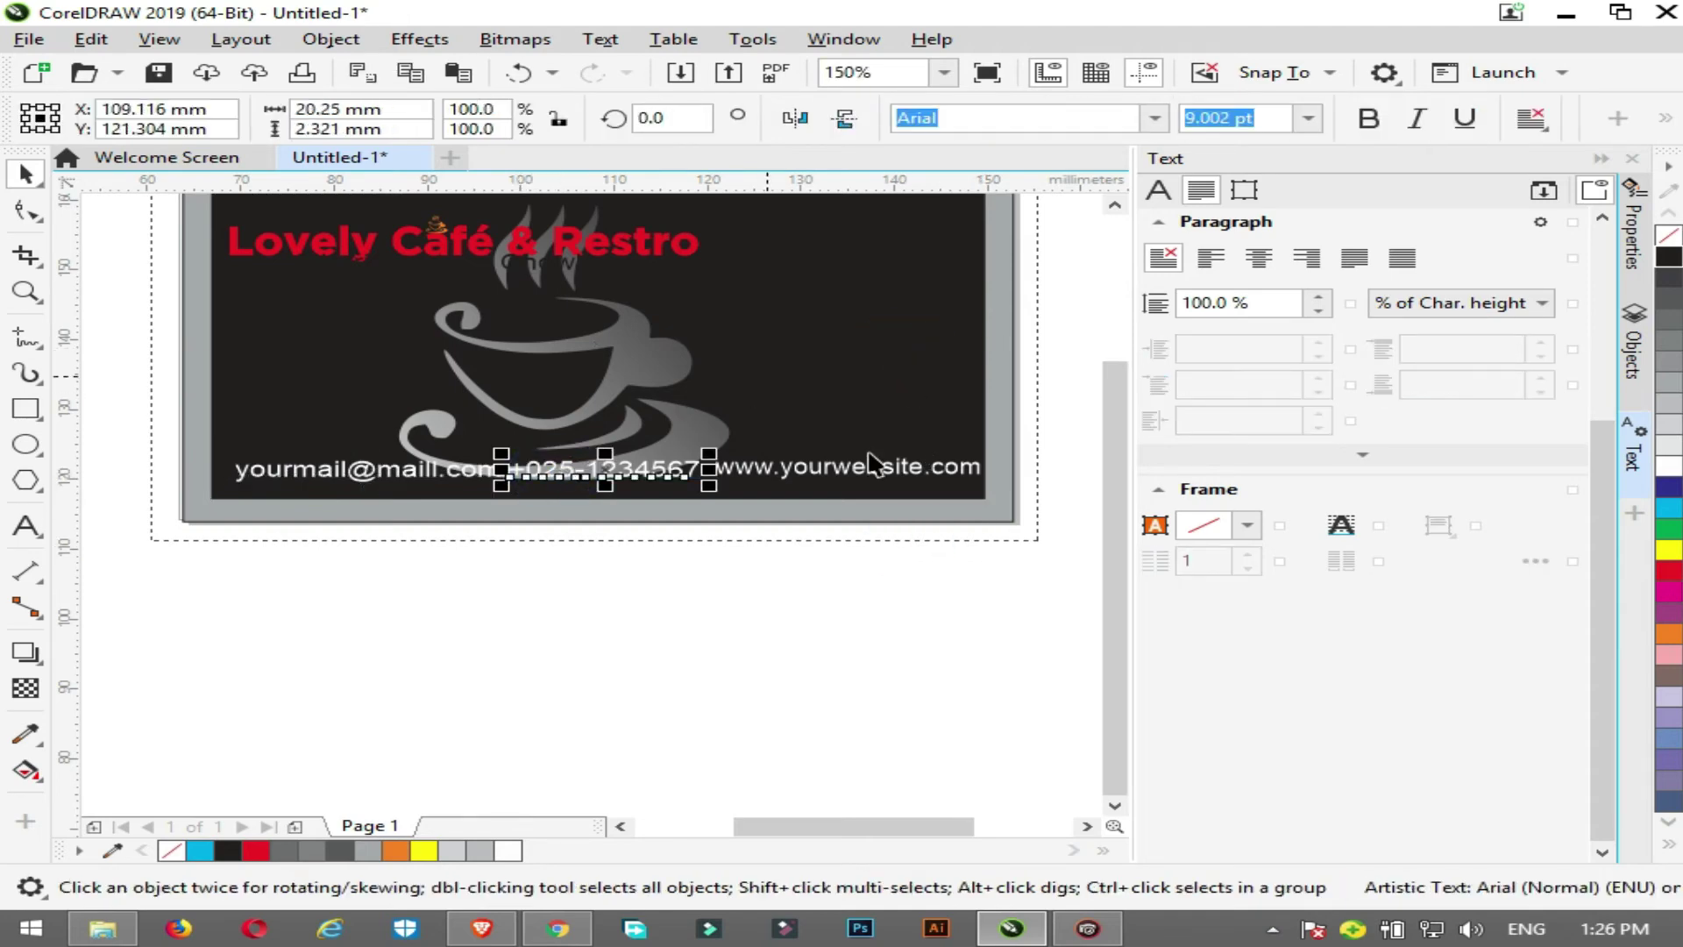
pyautogui.click(819, 601)
pyautogui.scroll(-2, 805, 568)
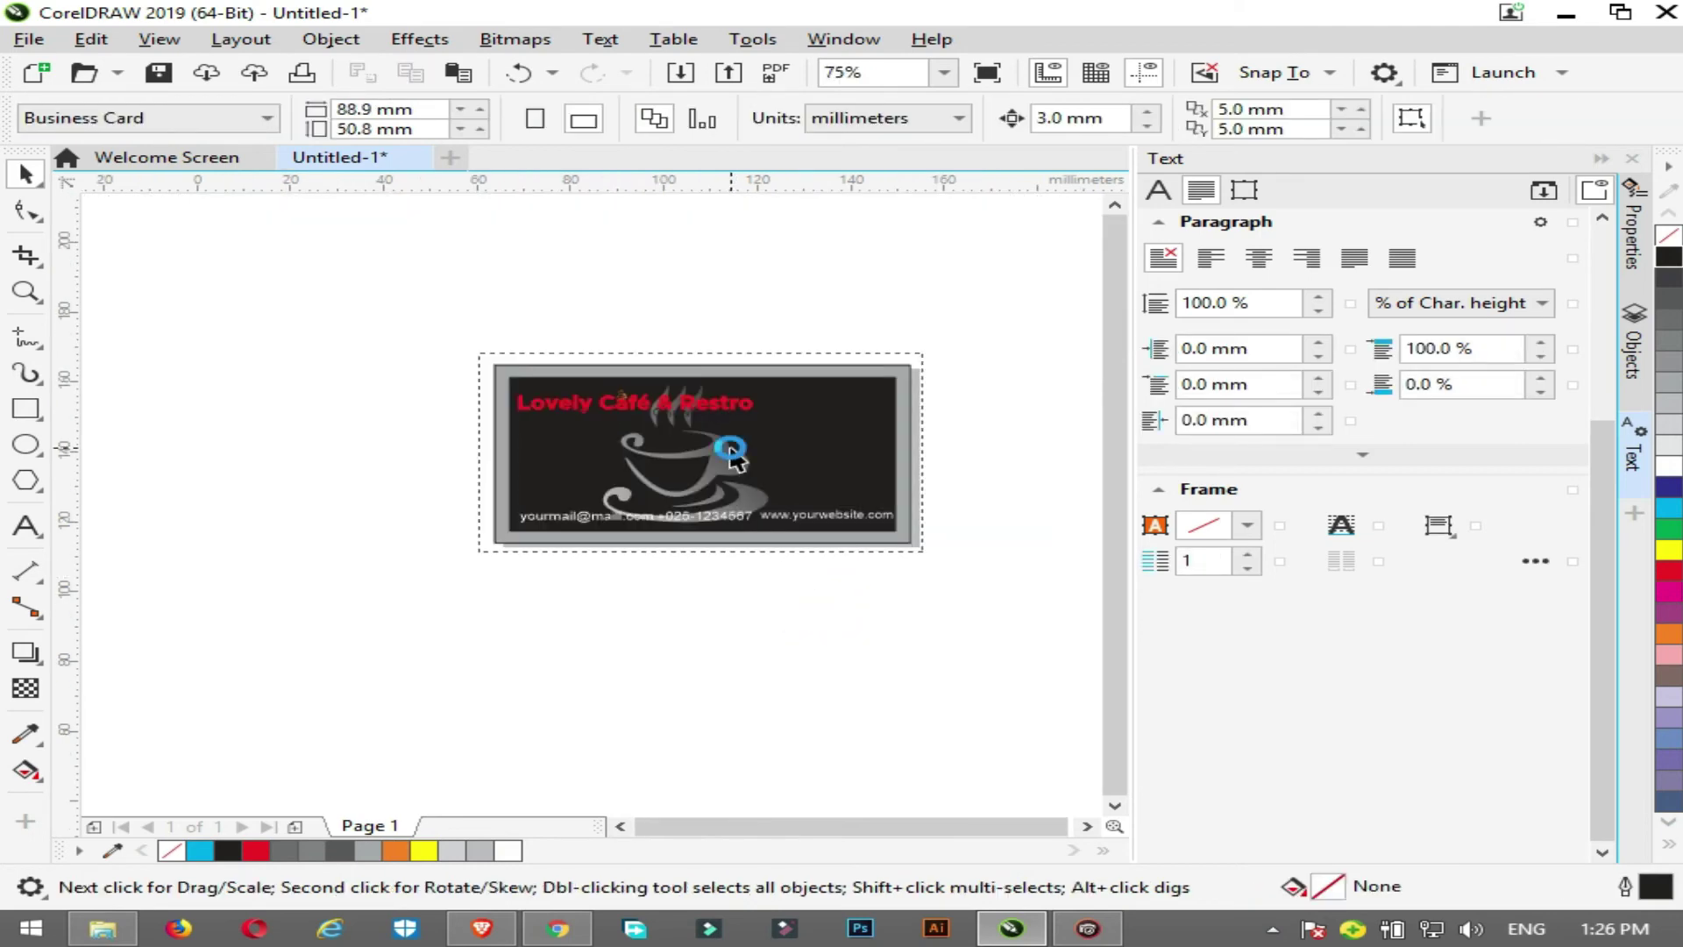
pyautogui.scroll(2, 731, 448)
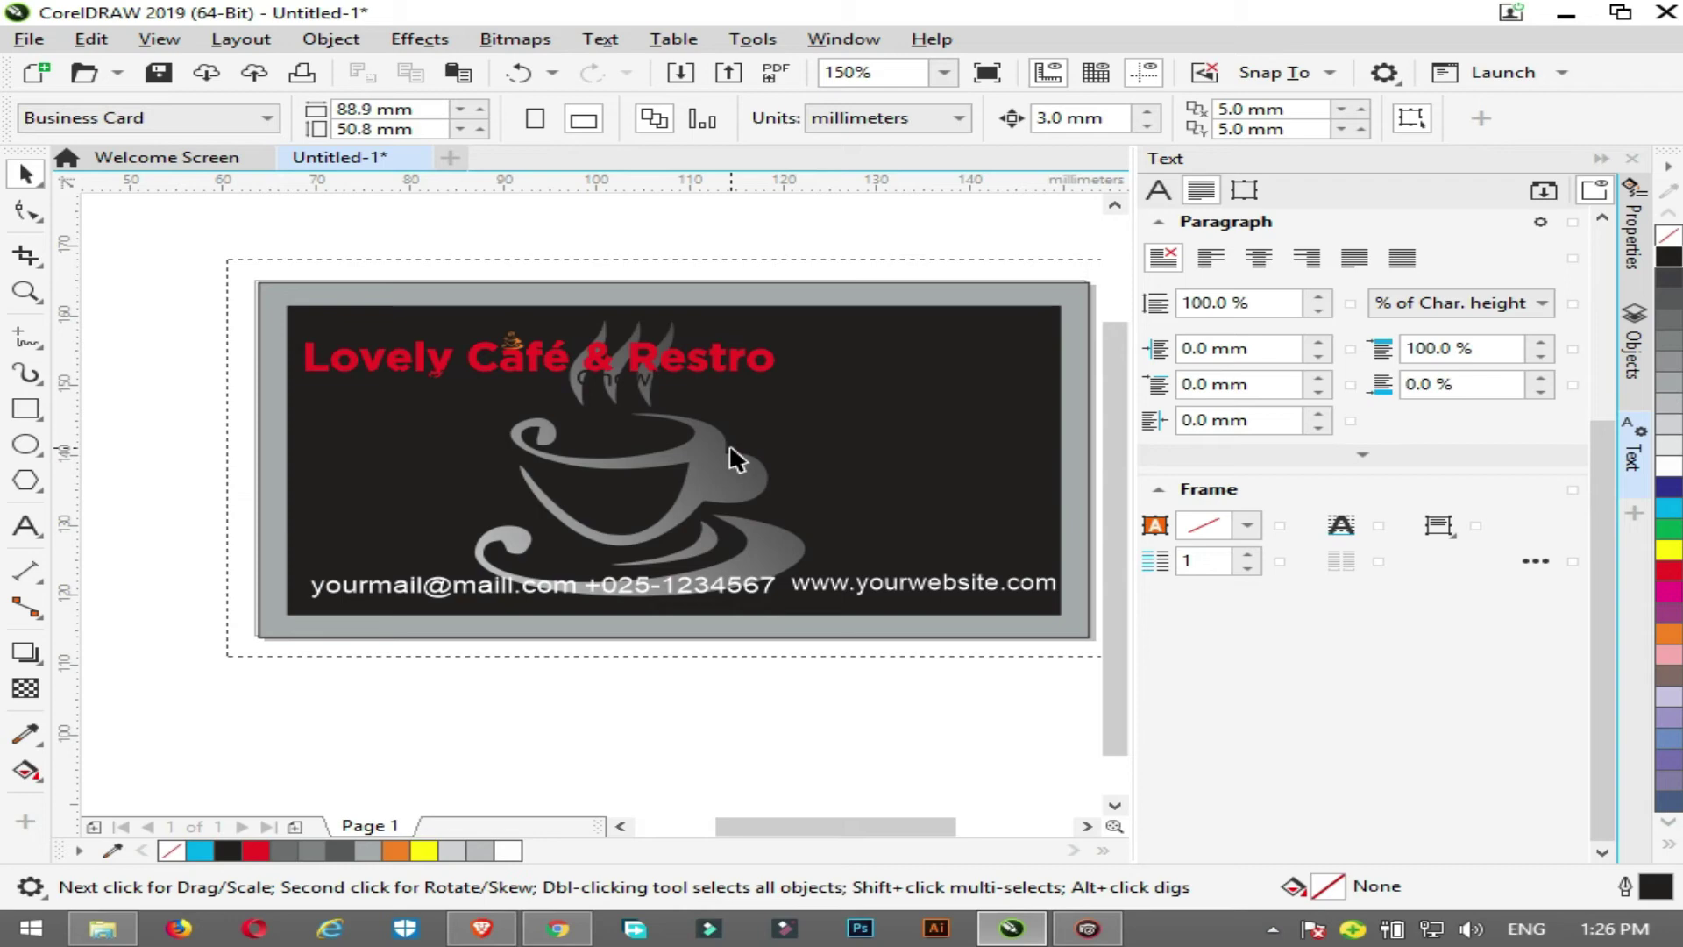
# - Lower the Itahari-Namuna Chowk address and make it white, then fill the cup orange
pyautogui.click(667, 381)
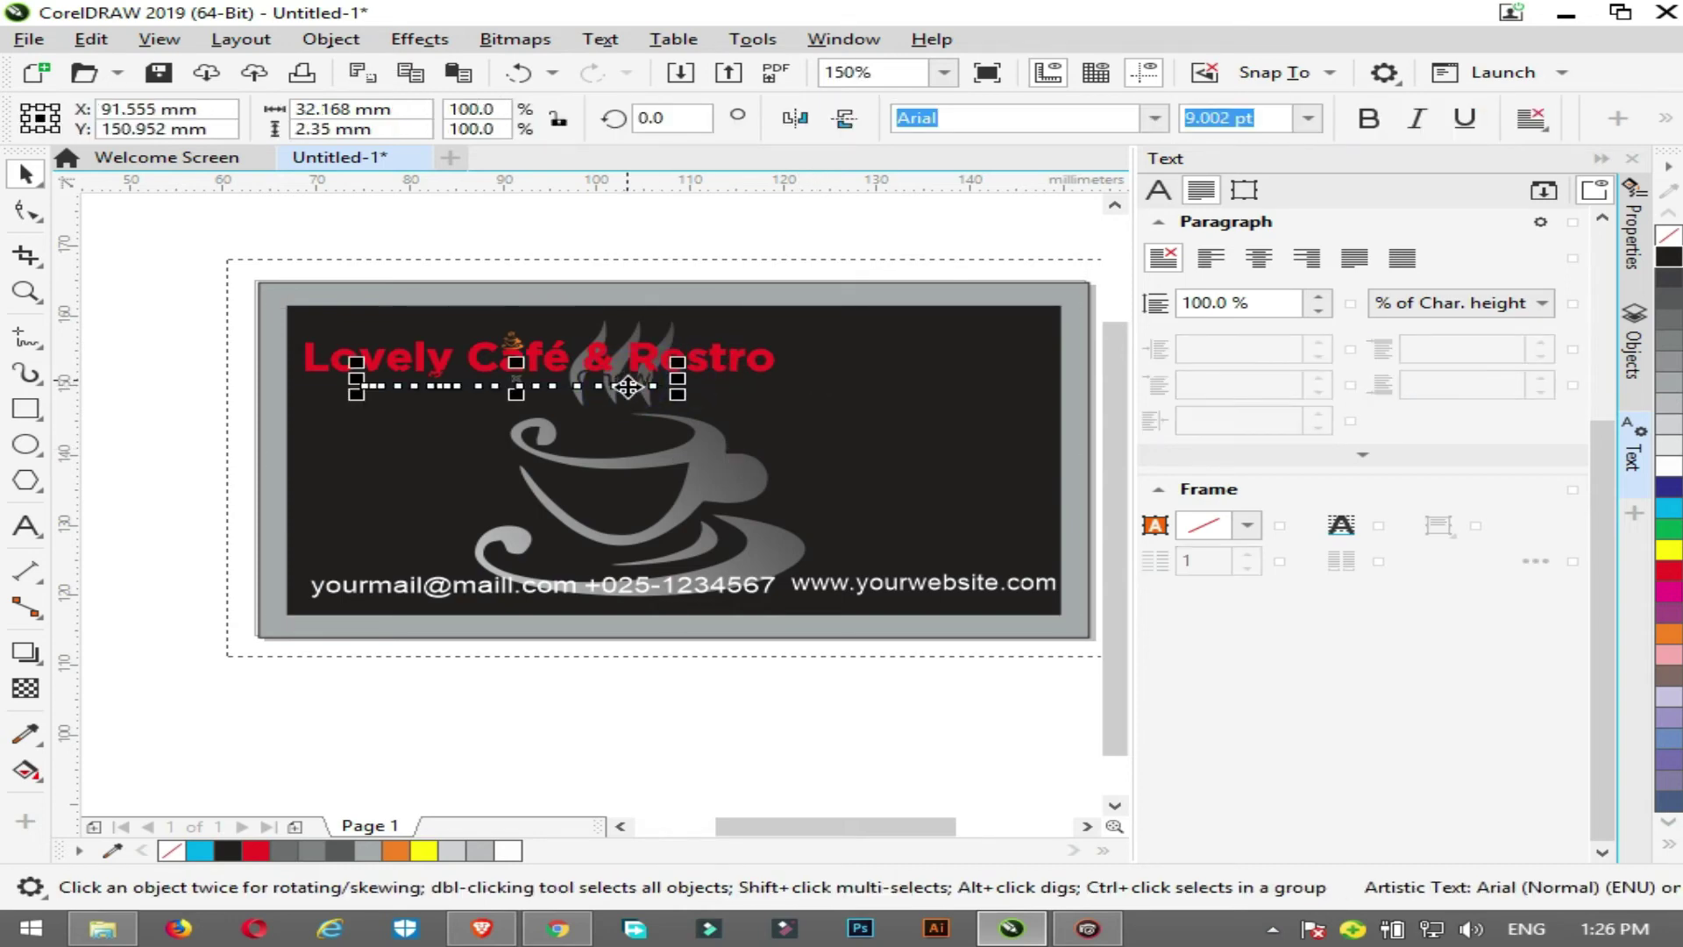
pyautogui.moveTo(627, 387); pyautogui.dragTo(628, 406)
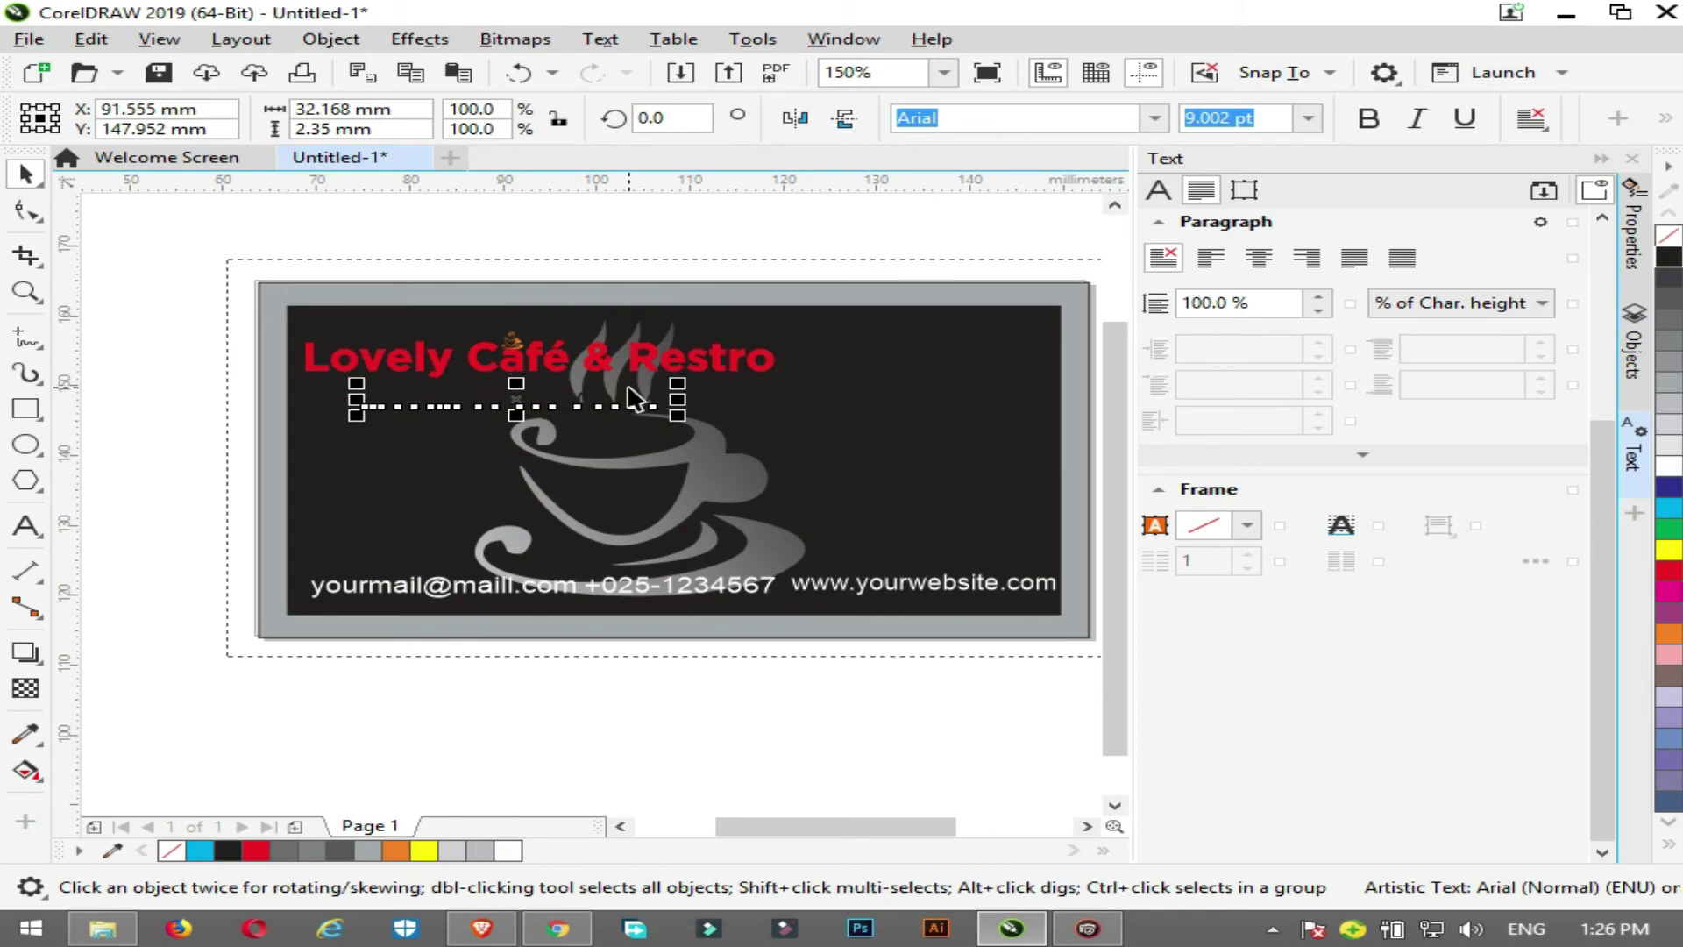
pyautogui.click(1665, 464)
pyautogui.click(707, 491)
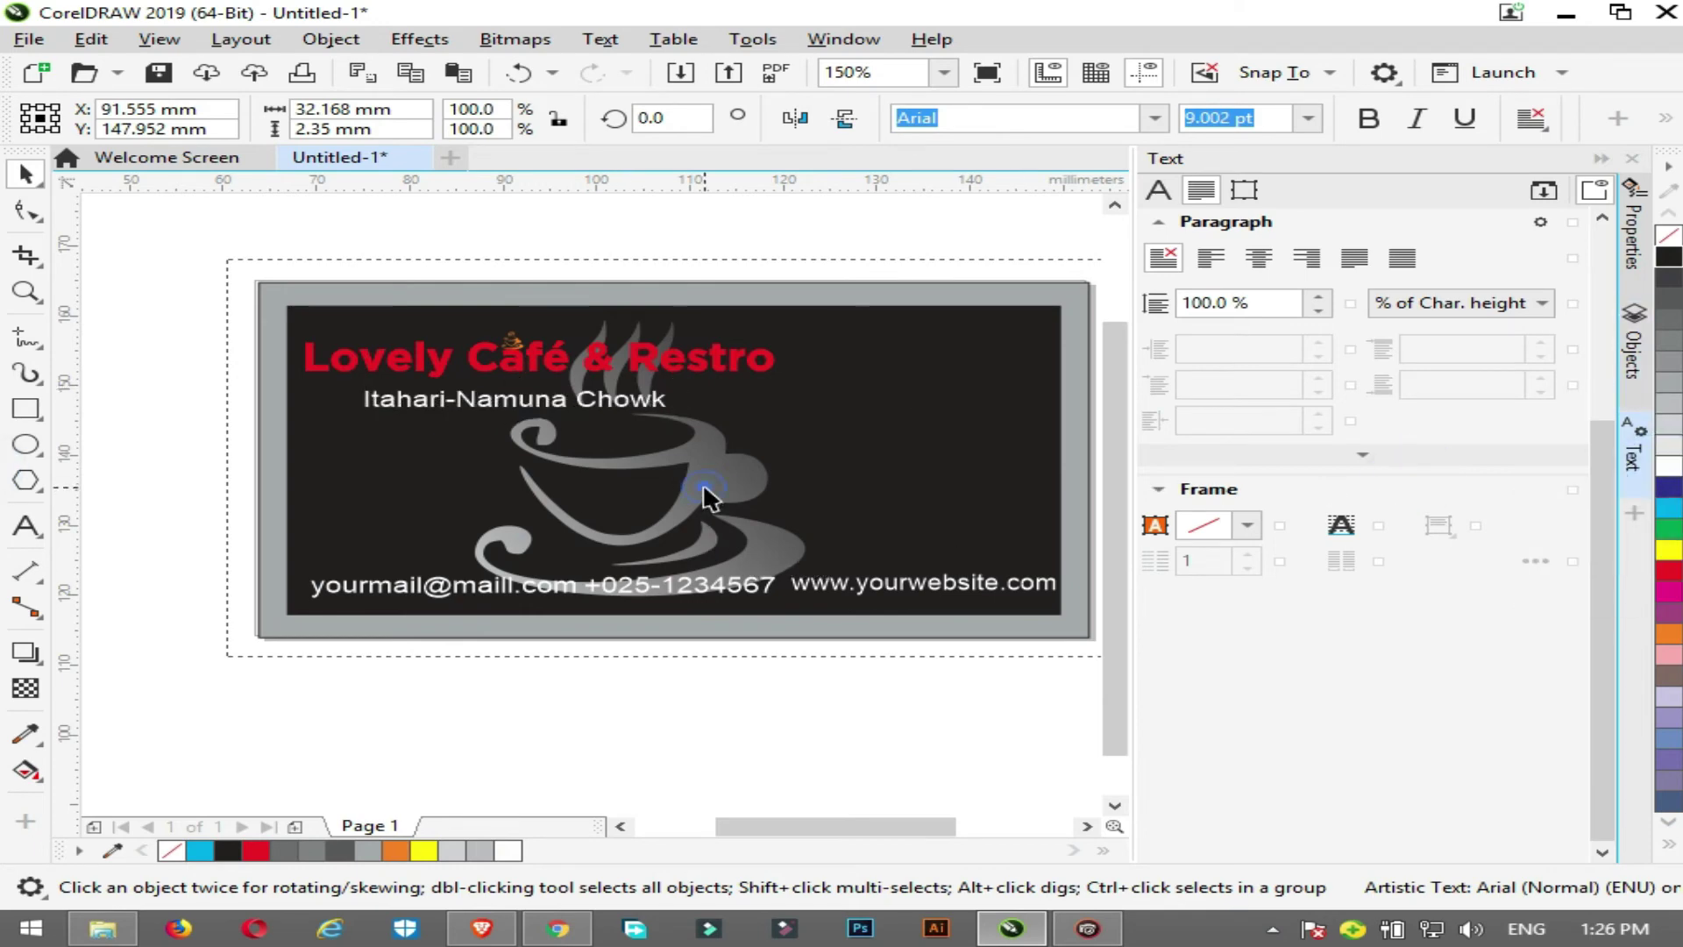
pyautogui.click(1669, 639)
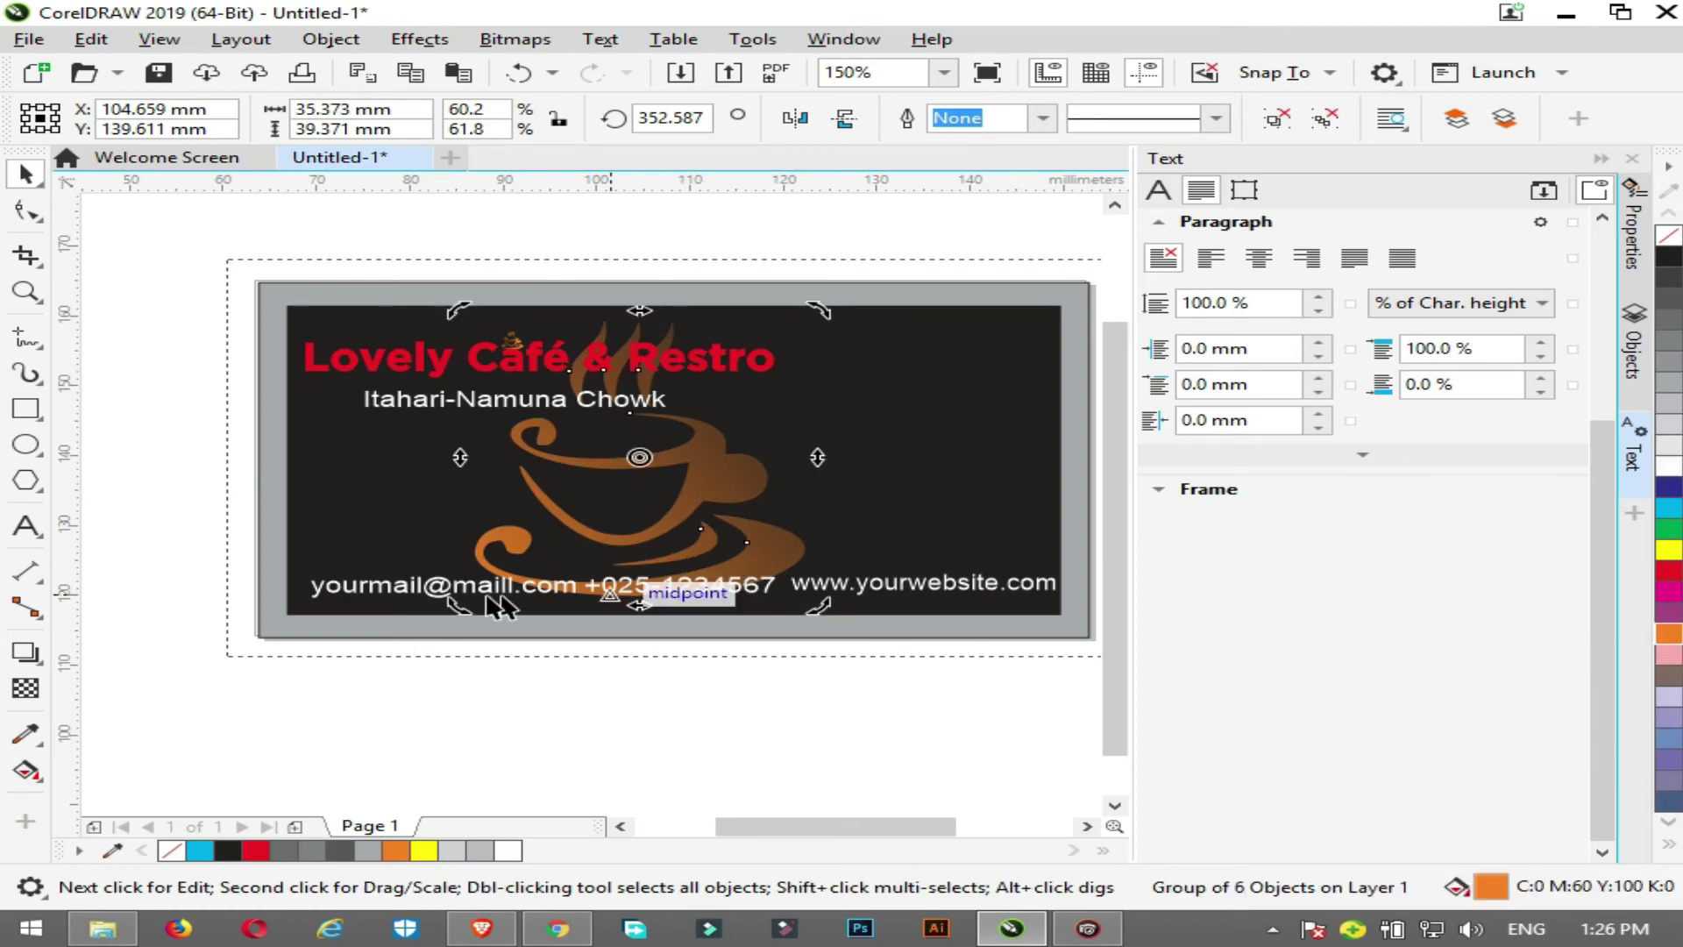
# - Fade the orange cup with a stretched linear fountain transparency, then select the grey outer frame
pyautogui.click(865, 680)
pyautogui.click(701, 484)
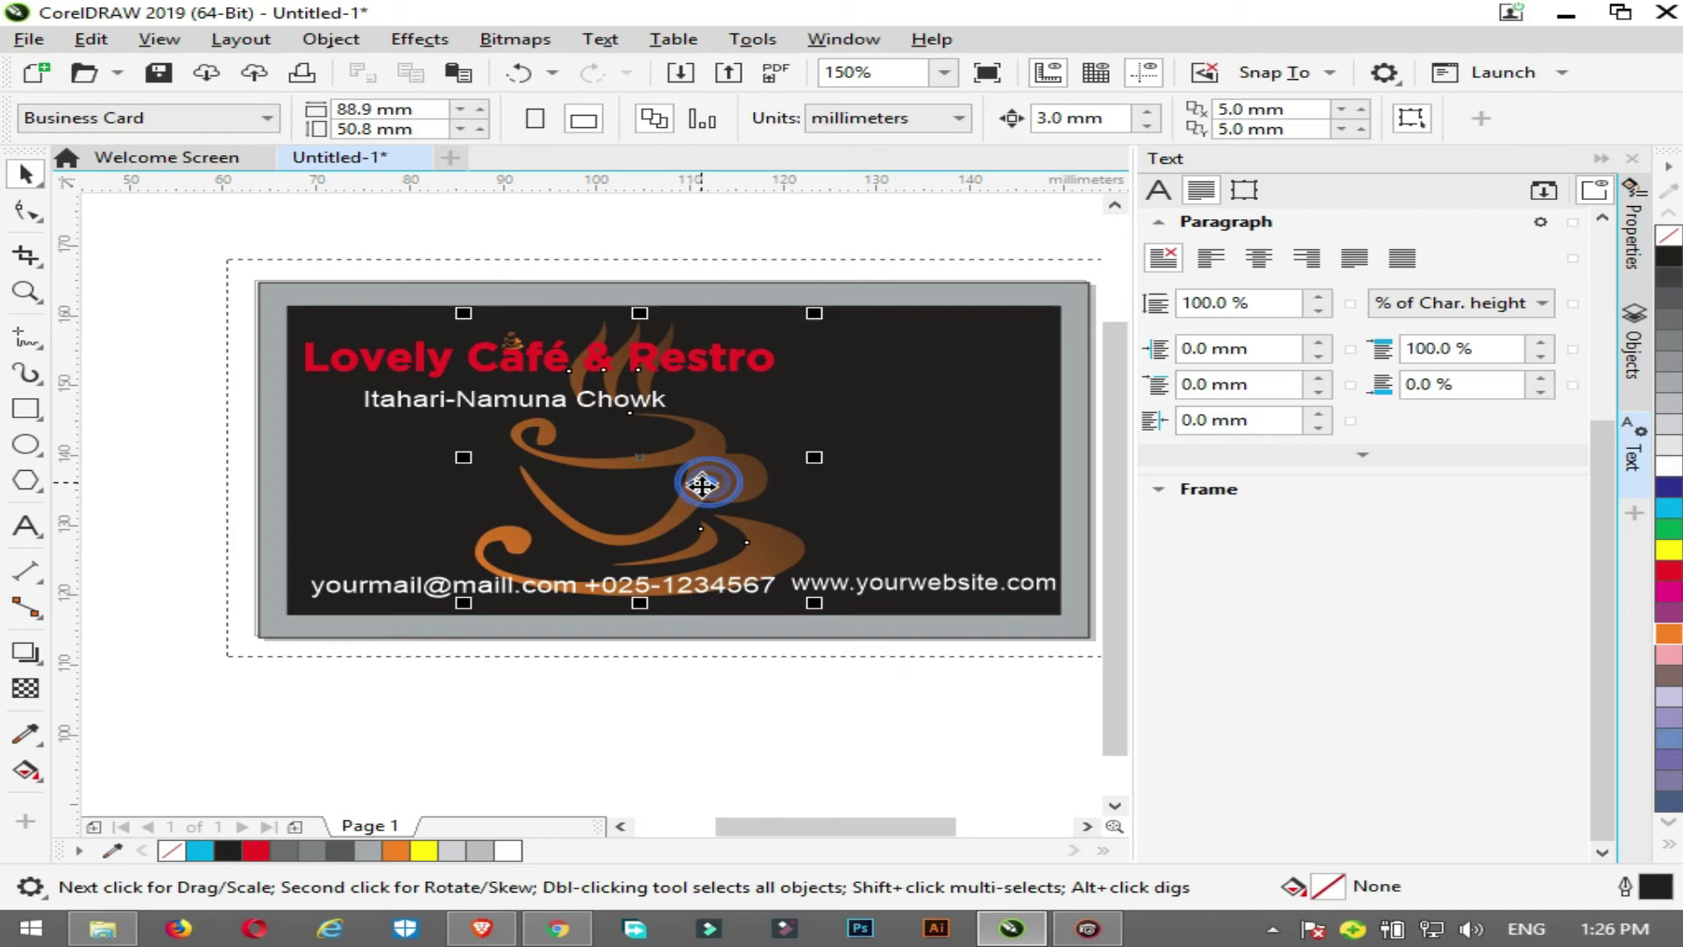
pyautogui.click(25, 687)
pyautogui.moveTo(877, 401)
pyautogui.mouseDown()
pyautogui.moveTo(443, 608)
pyautogui.moveTo(215, 642)
pyautogui.mouseUp()
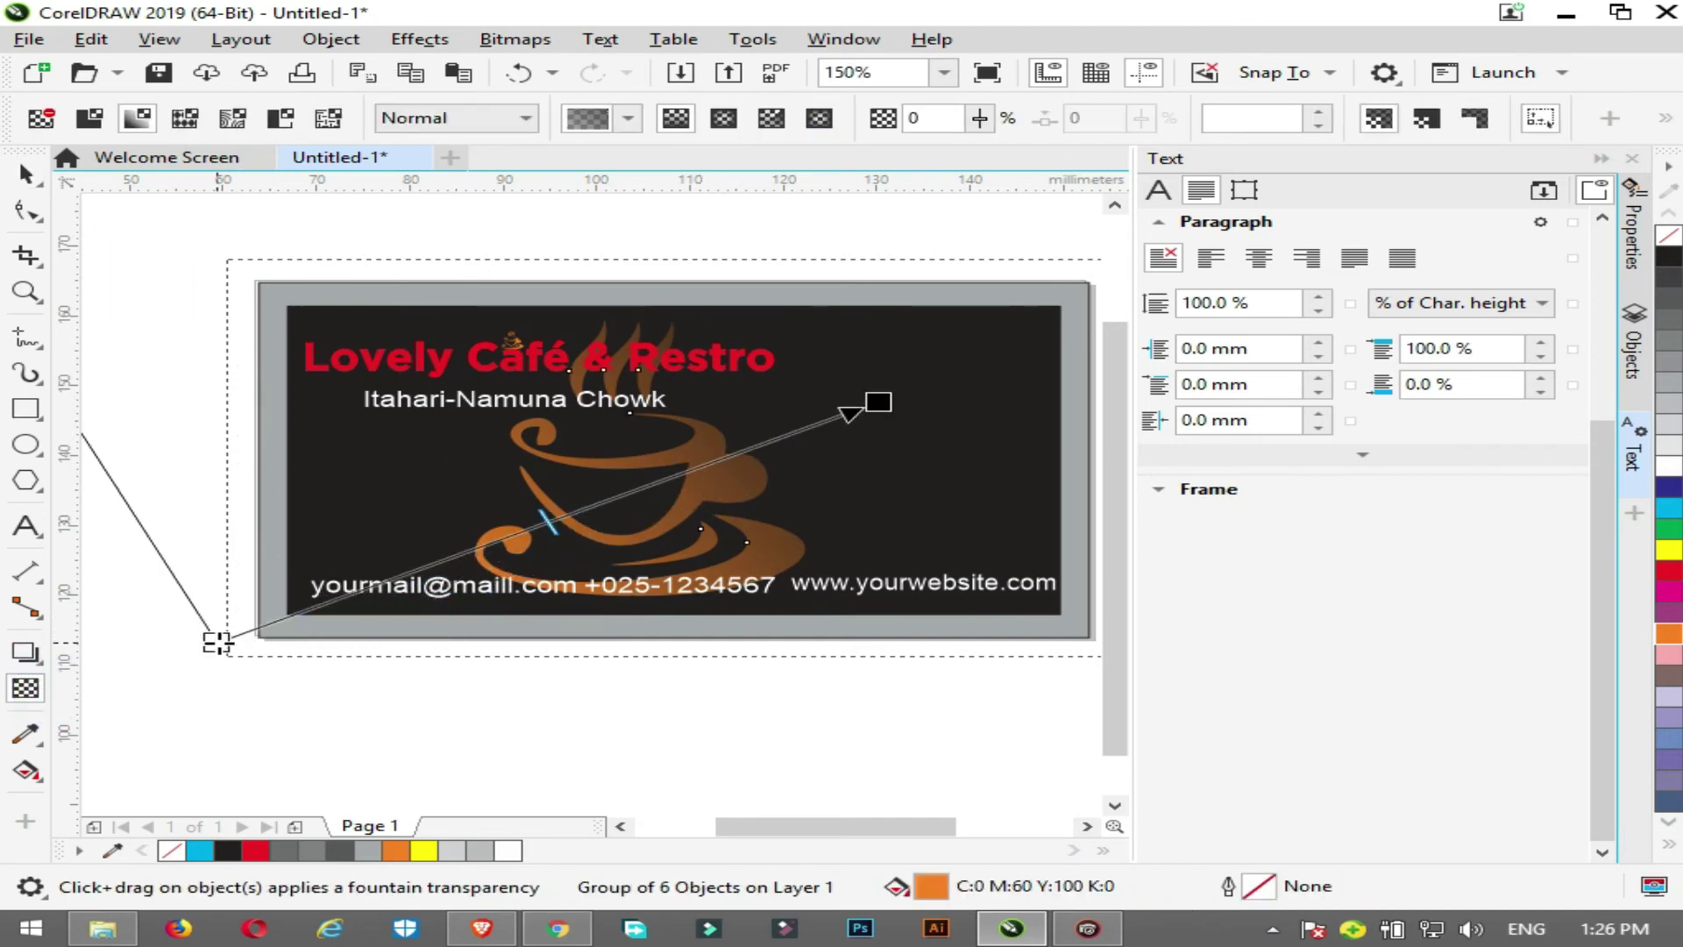
pyautogui.moveTo(551, 519); pyautogui.dragTo(316, 603)
pyautogui.click(153, 316)
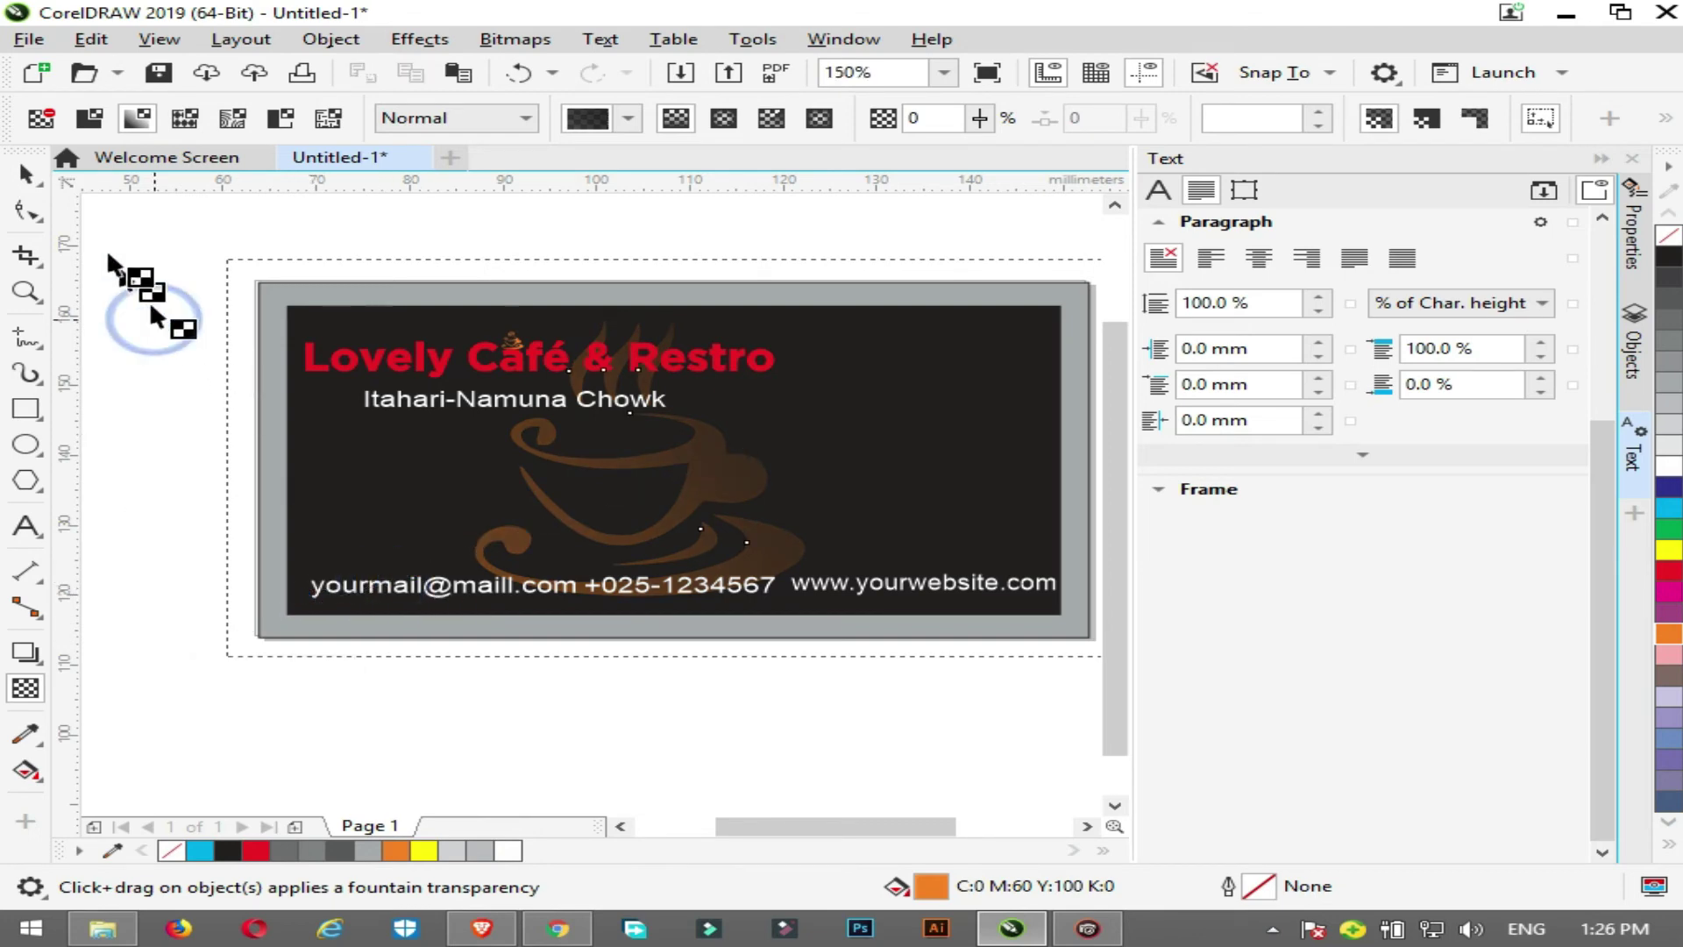
pyautogui.click(25, 173)
pyautogui.click(266, 361)
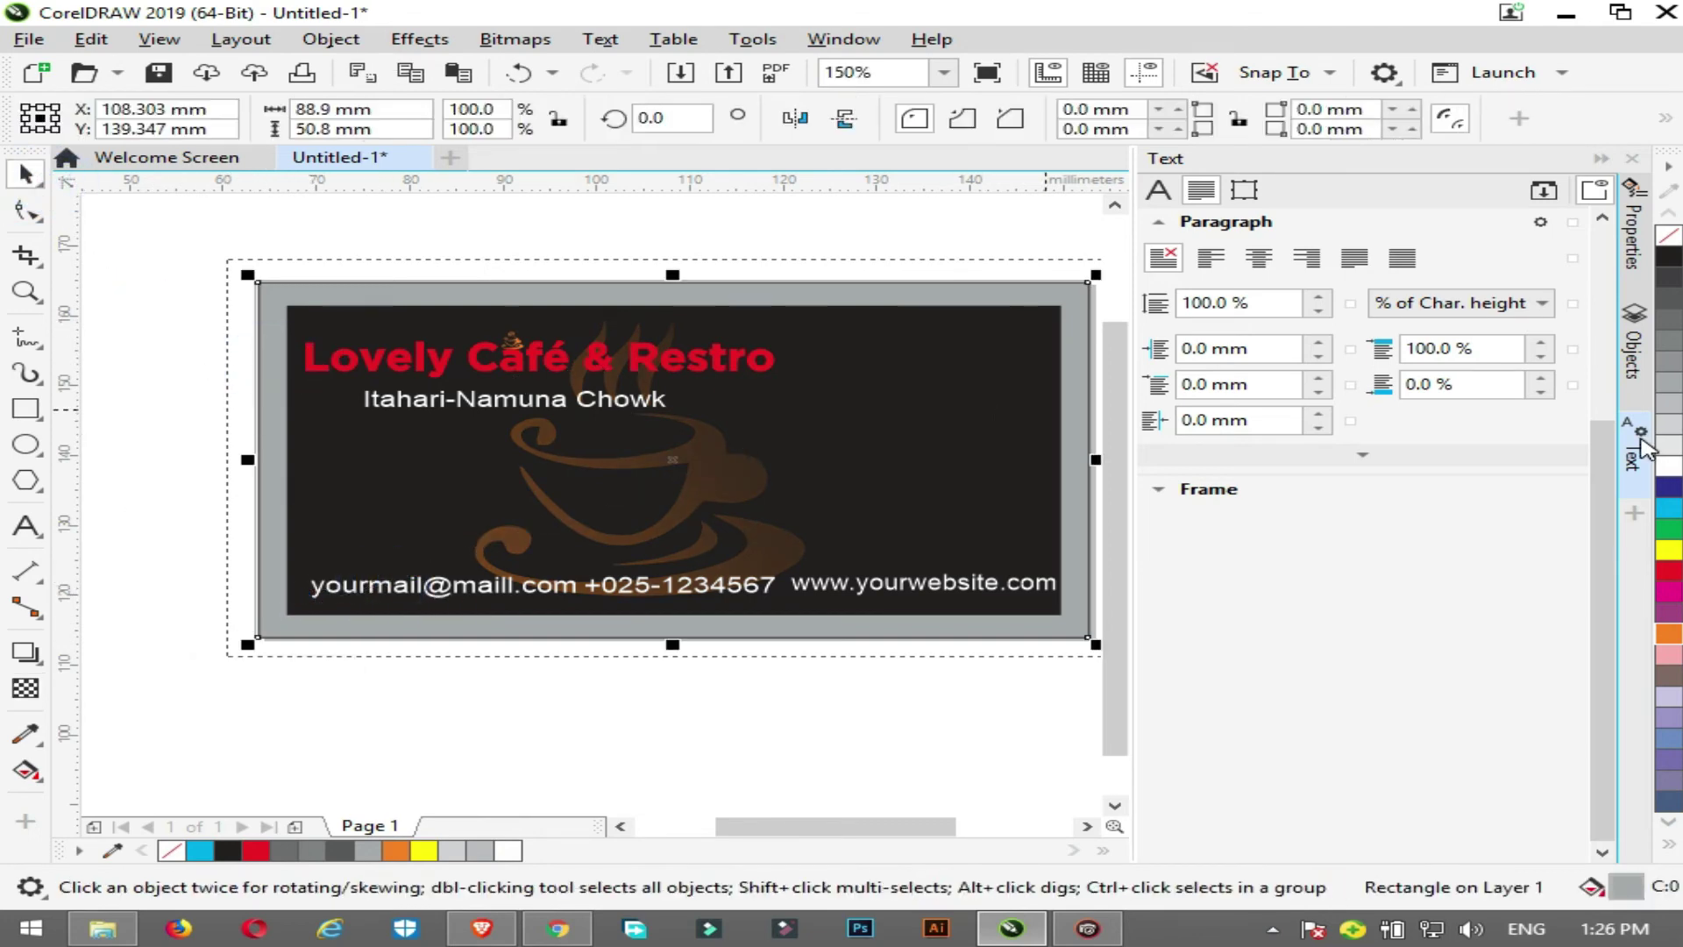
# - Fill the outer frame black and enlarge it by its corner and bottom edge
pyautogui.click(1670, 256)
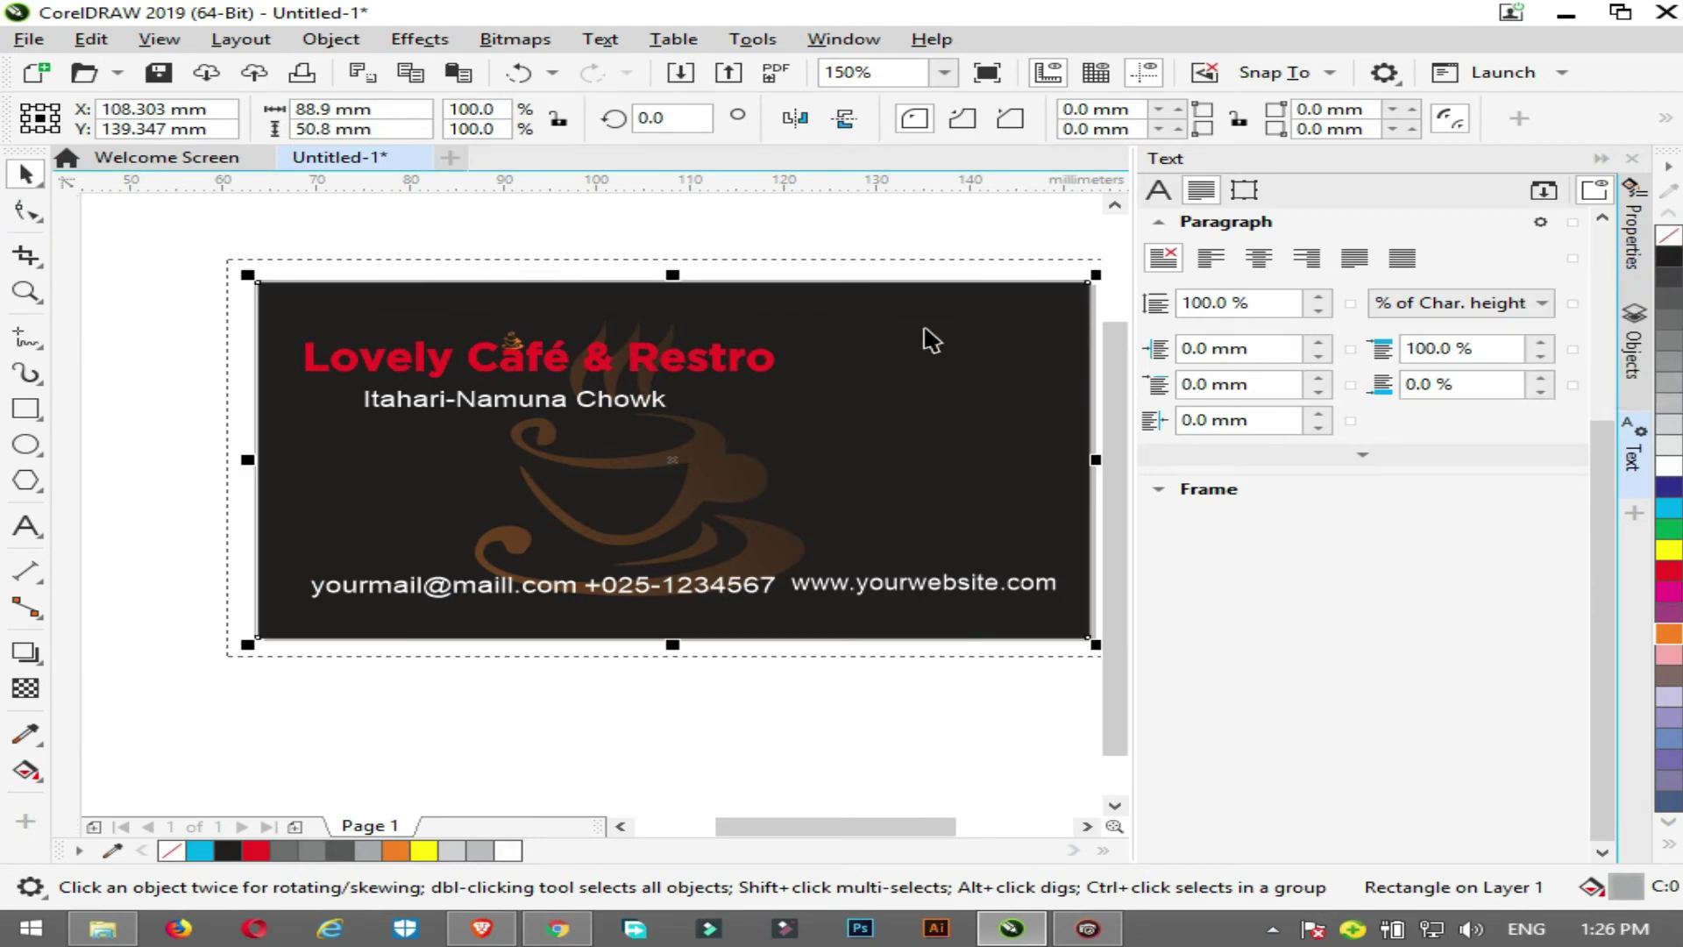
pyautogui.scroll(-2, 834, 371)
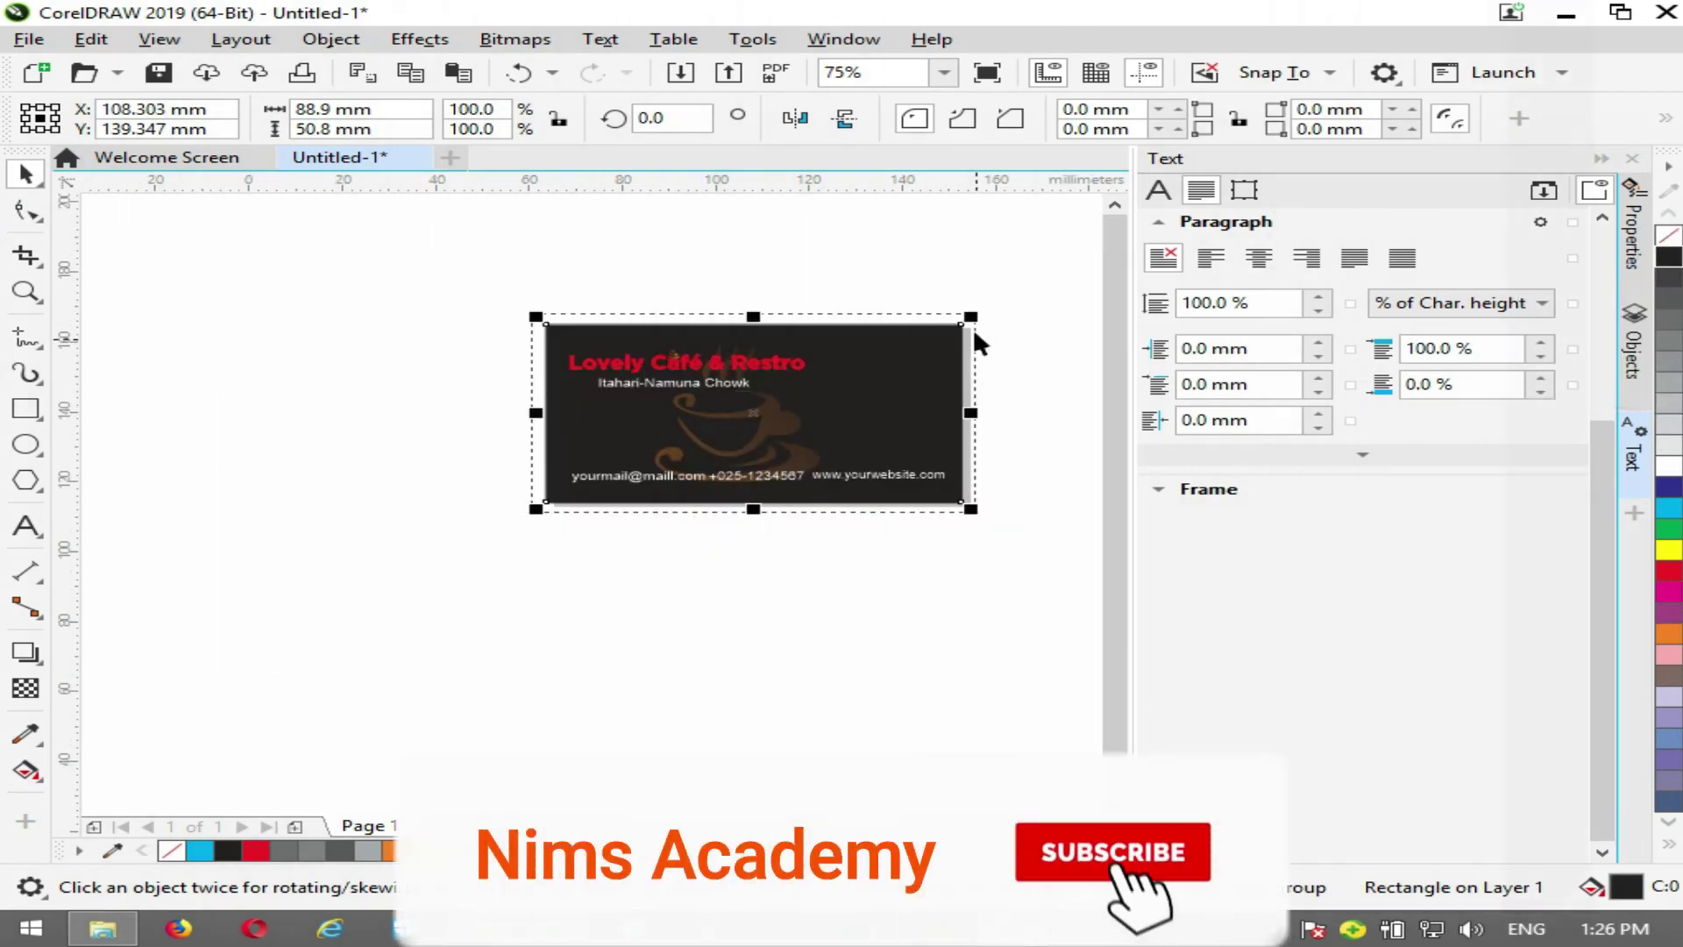
pyautogui.moveTo(973, 315); pyautogui.dragTo(987, 301)
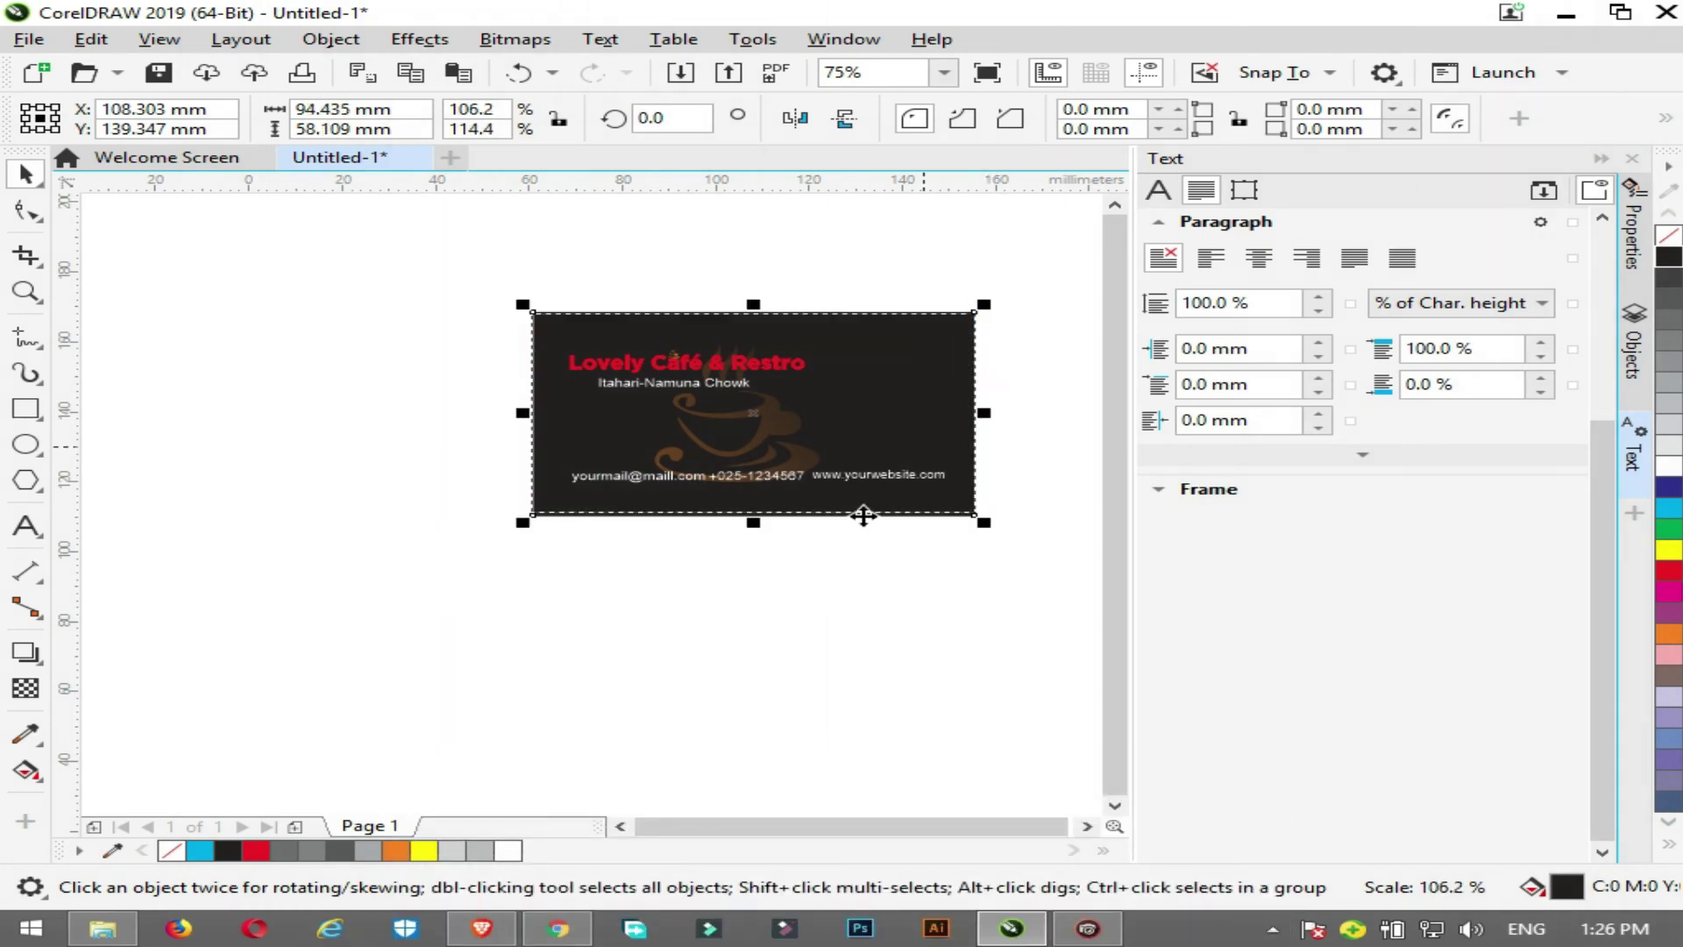
pyautogui.scroll(1, 862, 516)
pyautogui.moveTo(647, 515); pyautogui.dragTo(649, 513)
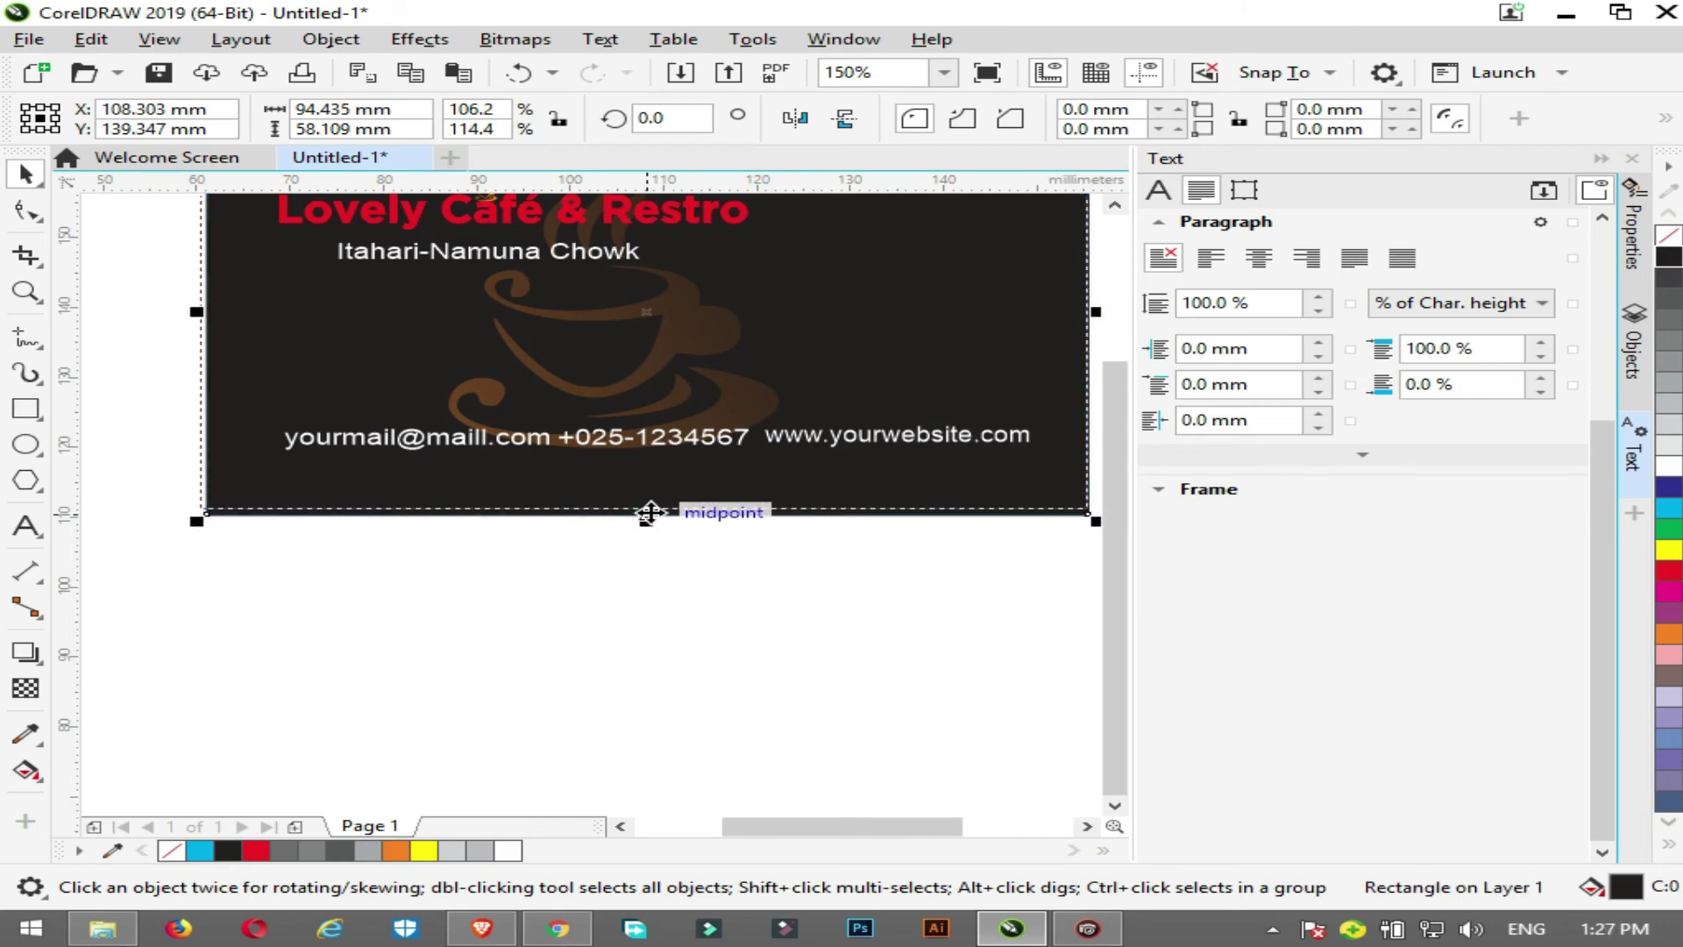
pyautogui.scroll(-1, 989, 546)
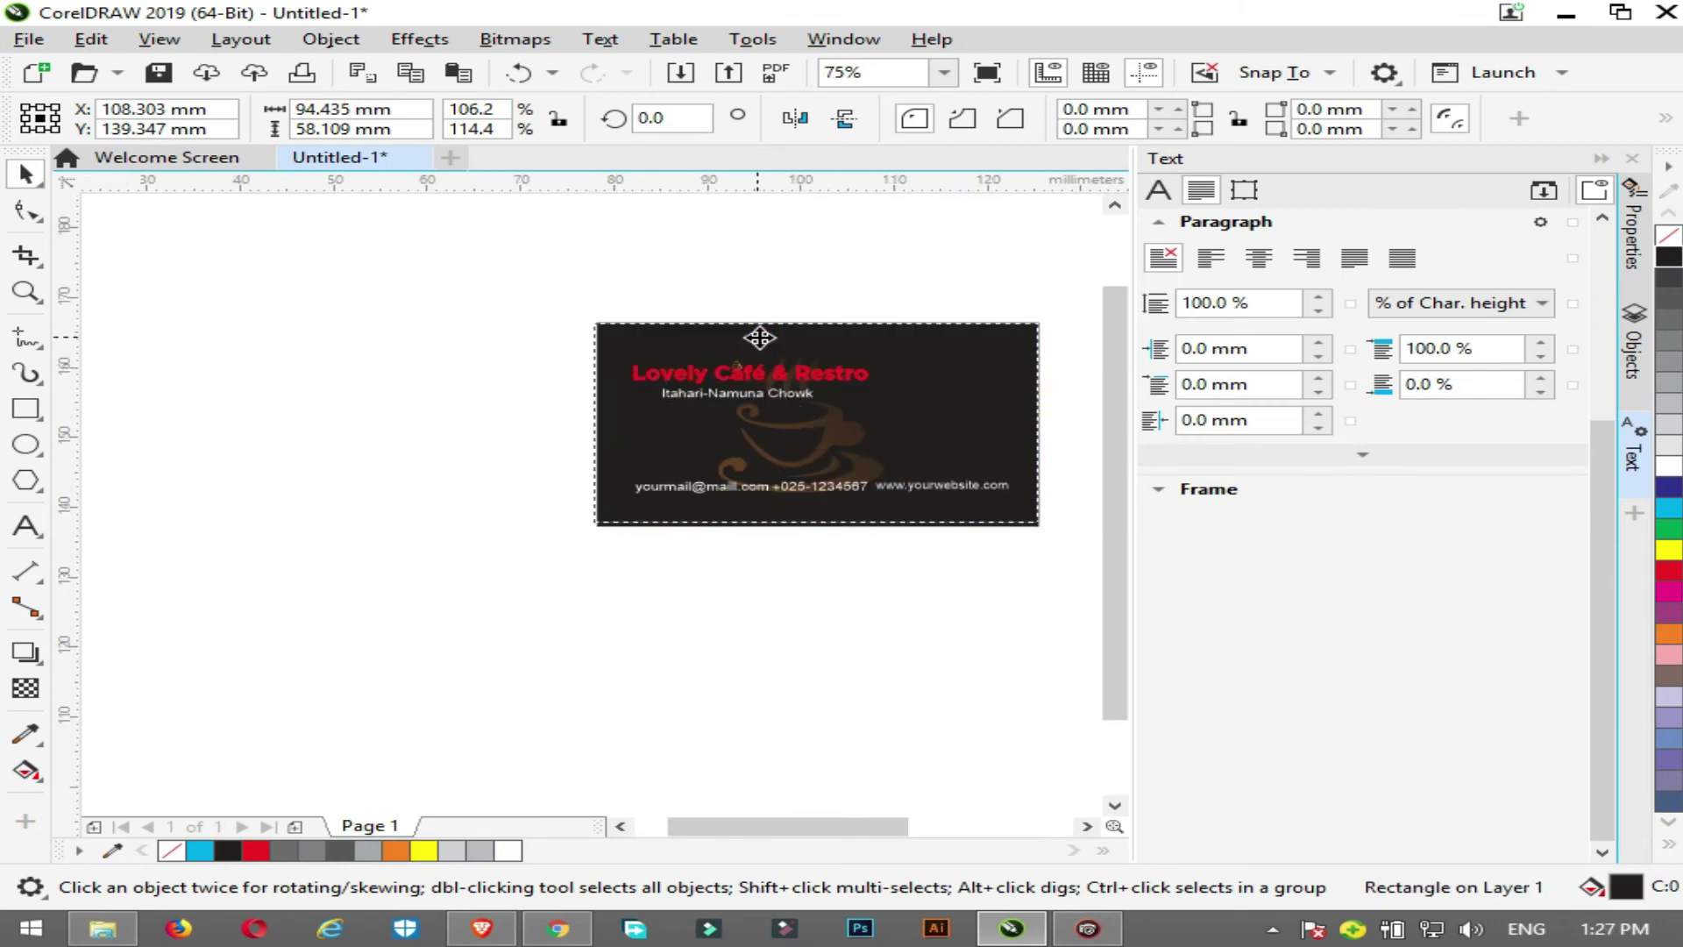
pyautogui.scroll(1, 759, 335)
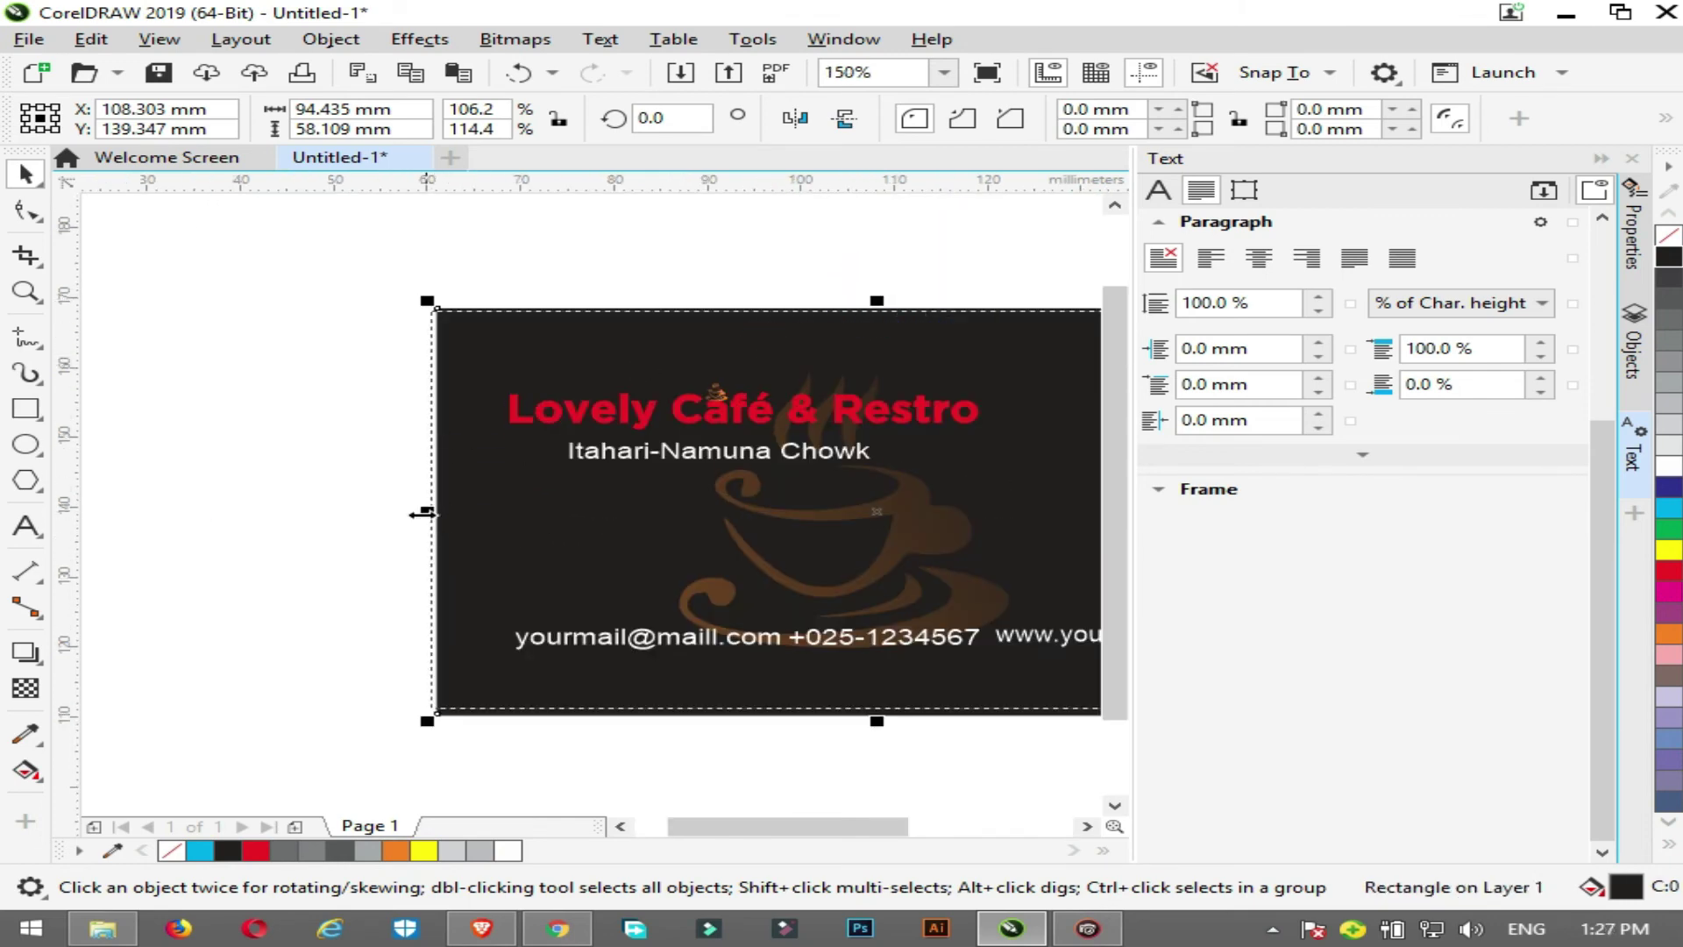
# - Extend the background leftward and nudge its bottom edge up, to about 95.1 × 57.1 mm
pyautogui.moveTo(425, 514); pyautogui.dragTo(408, 513)
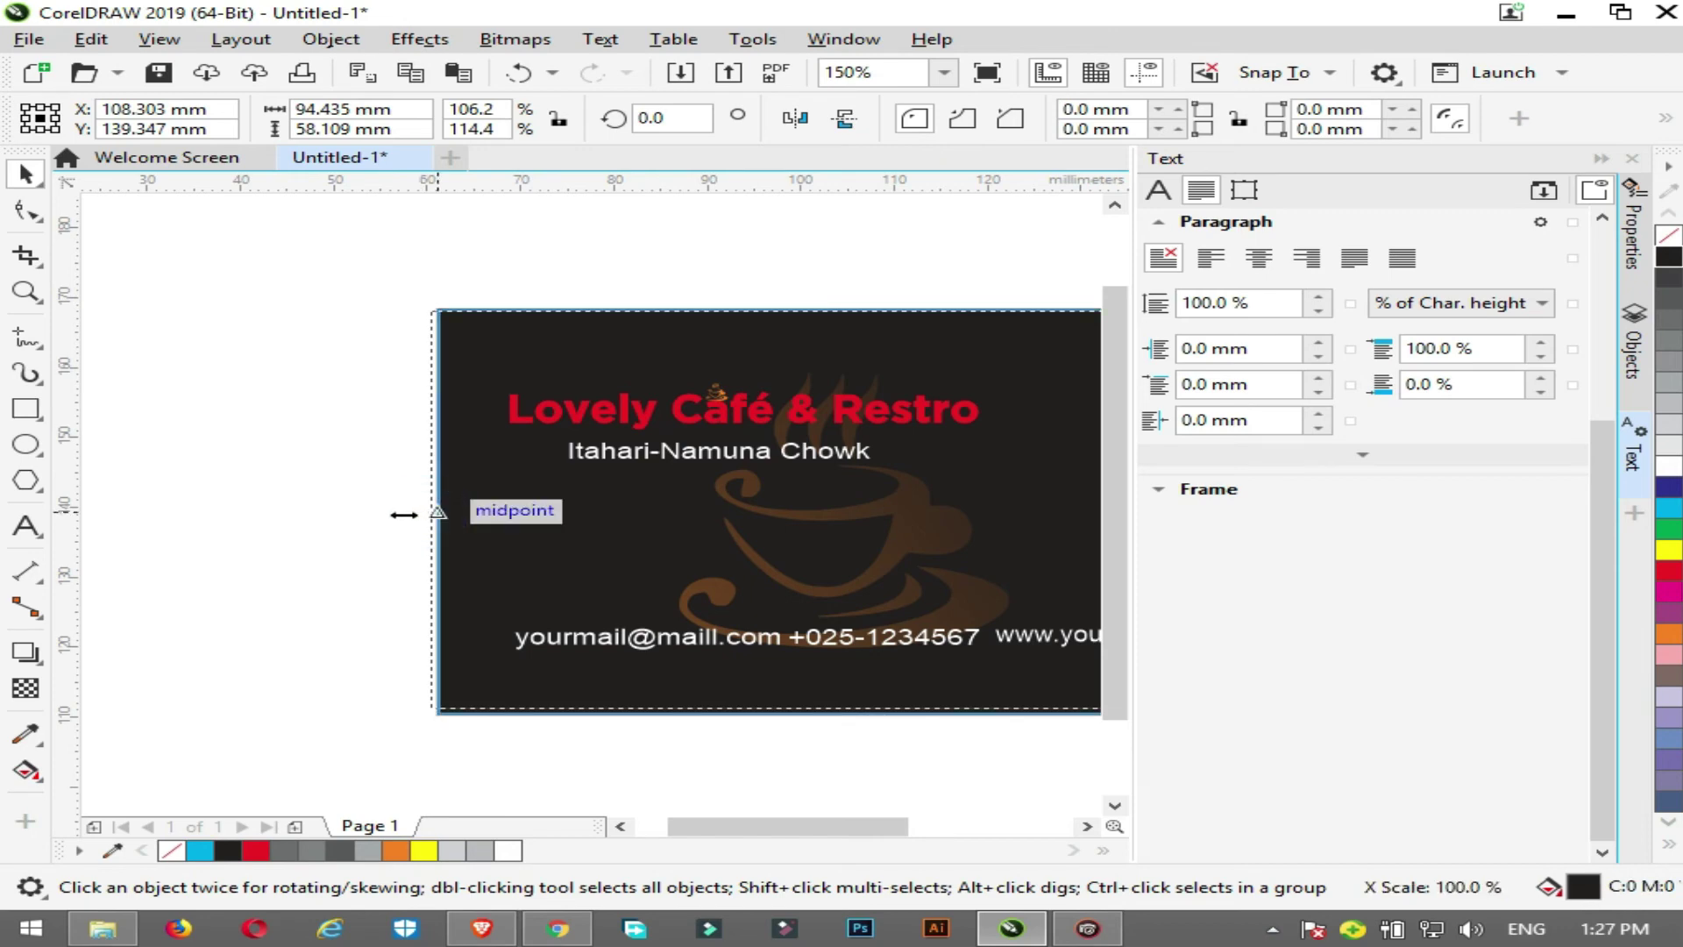
pyautogui.moveTo(404, 515); pyautogui.dragTo(461, 522)
pyautogui.scroll(3, 419, 513)
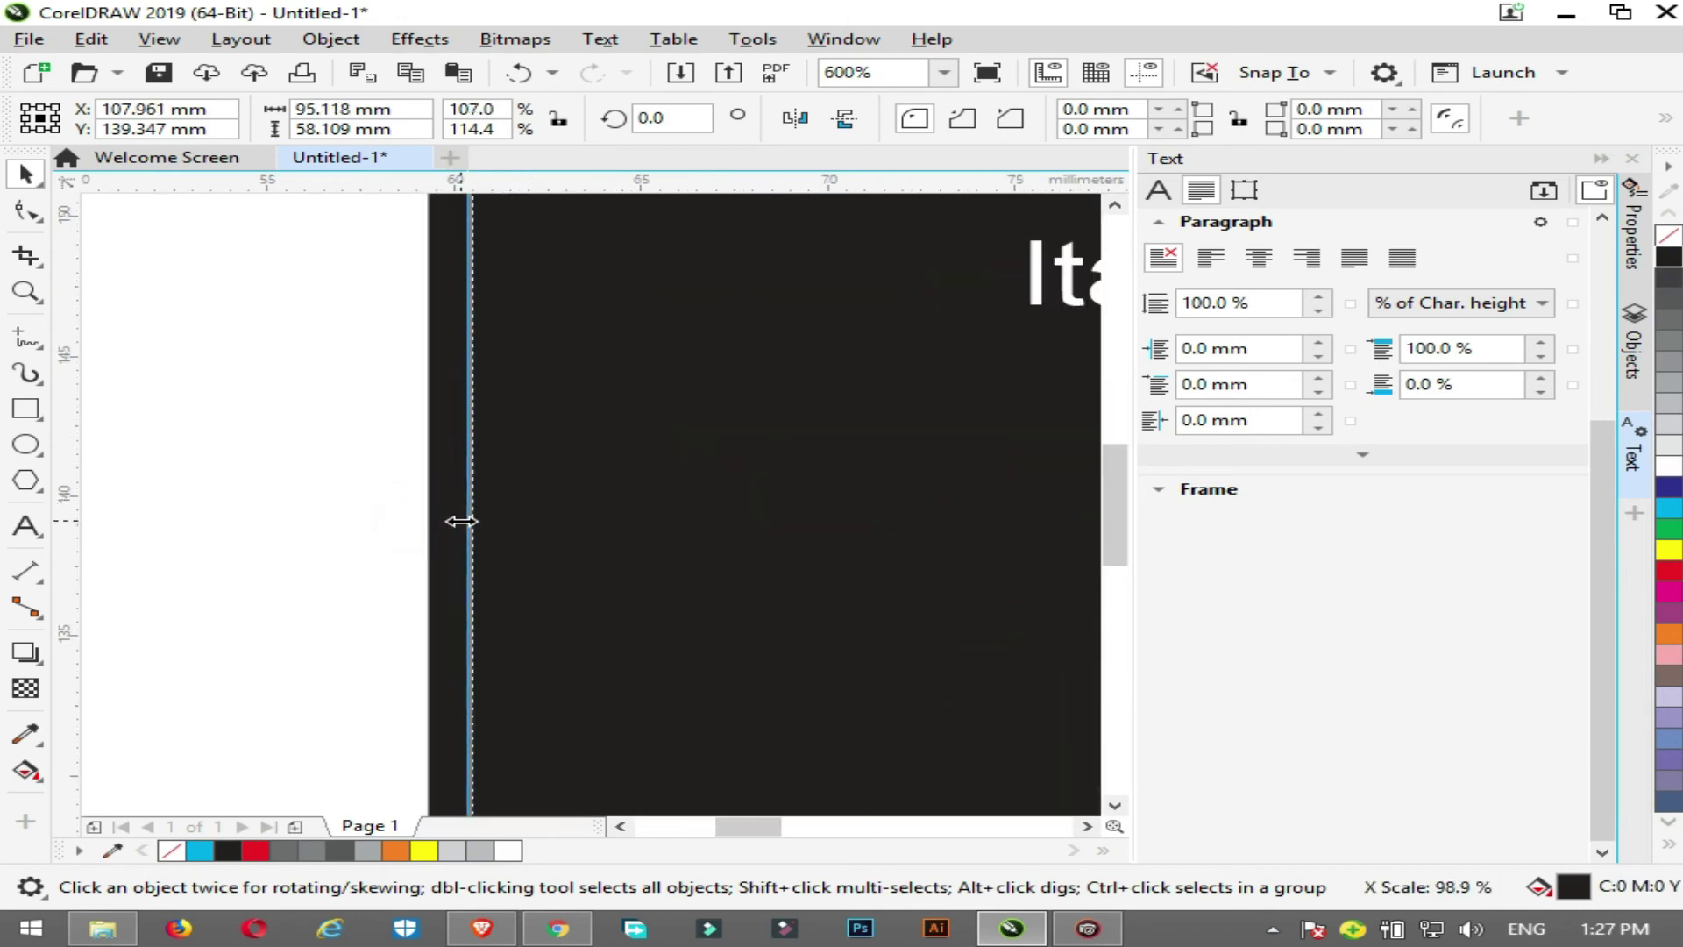
pyautogui.scroll(-5, 549, 484)
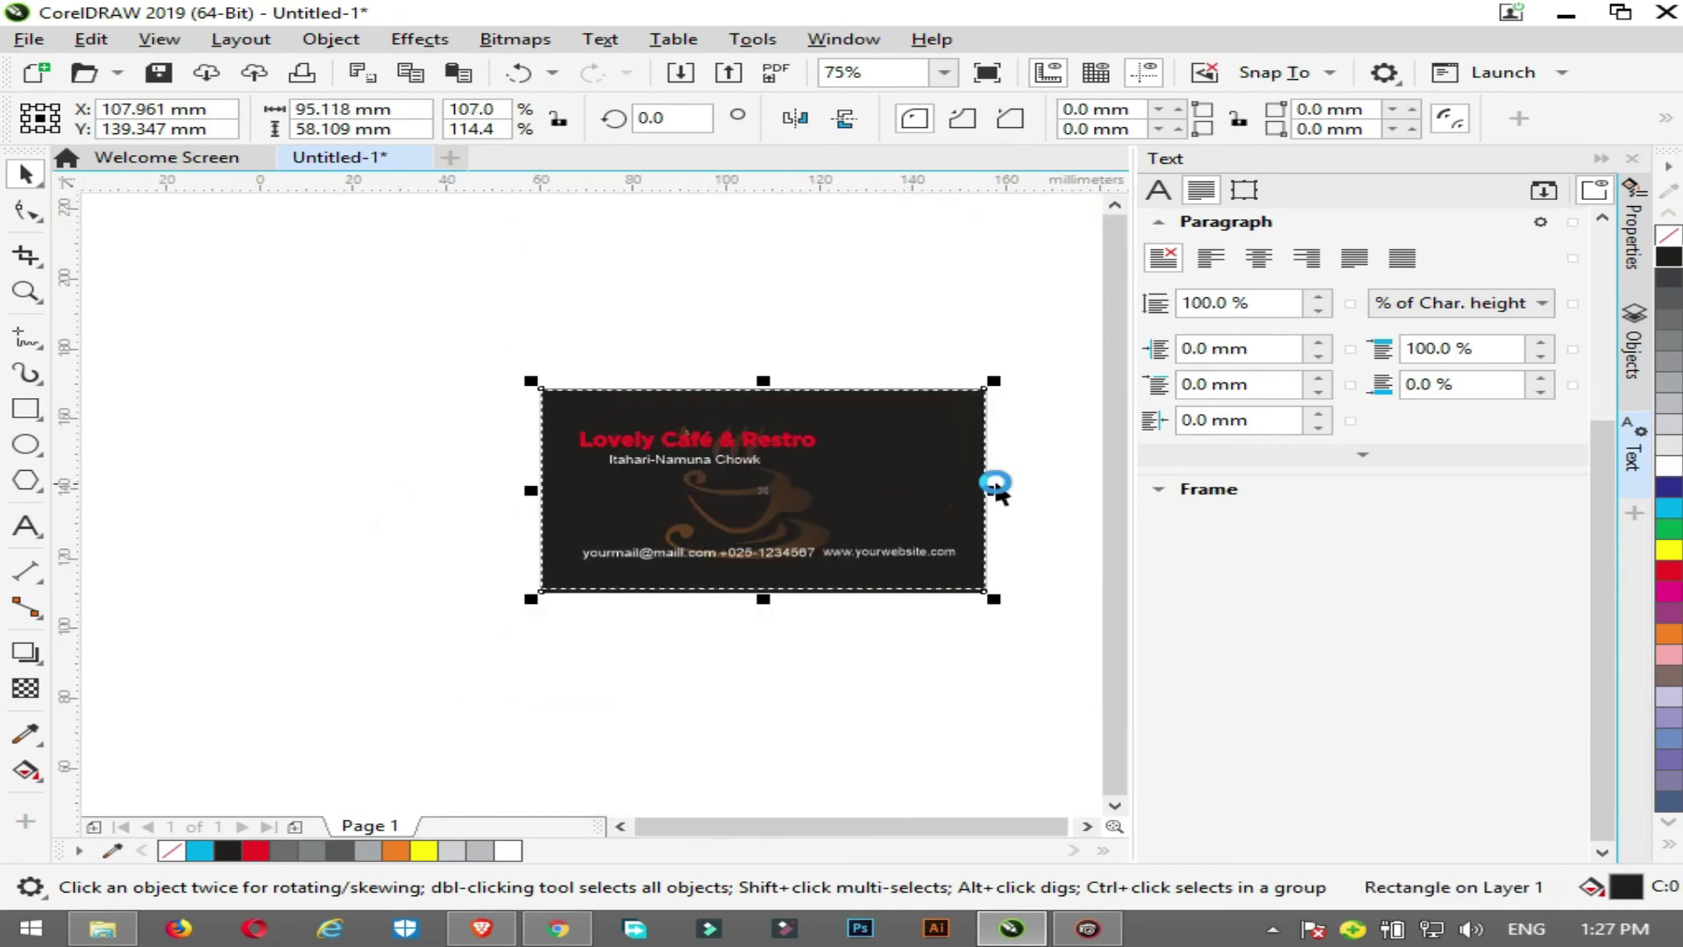
pyautogui.scroll(3, 996, 485)
pyautogui.scroll(-2, 964, 522)
pyautogui.scroll(2, 661, 751)
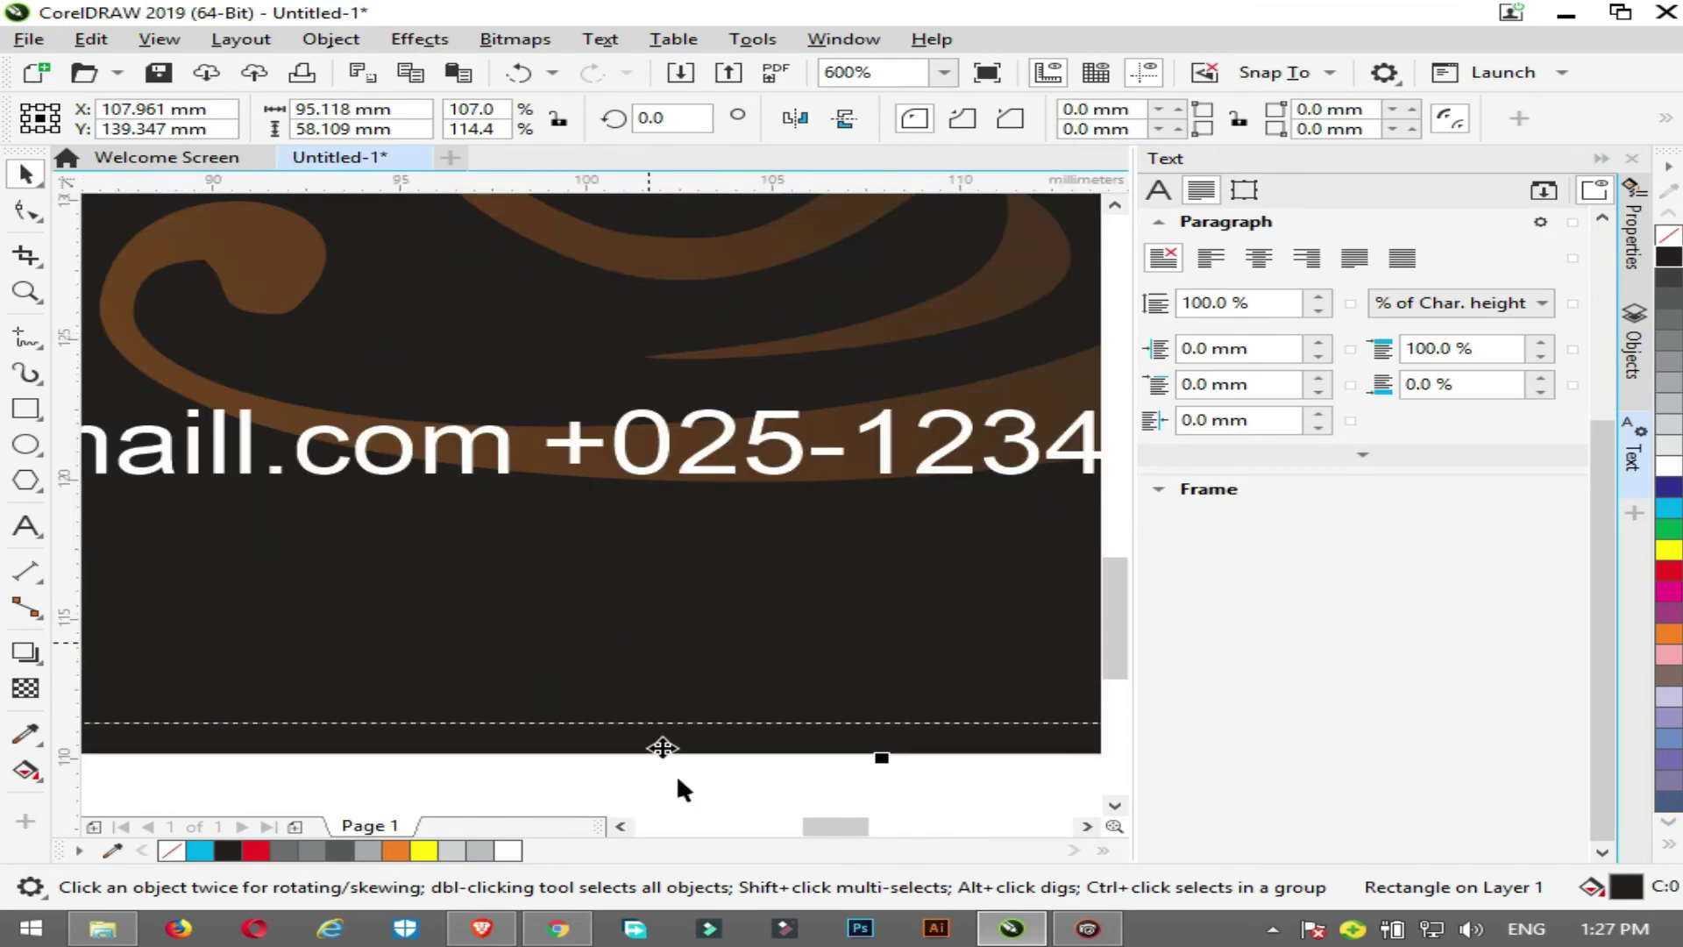
pyautogui.moveTo(881, 759); pyautogui.dragTo(876, 724)
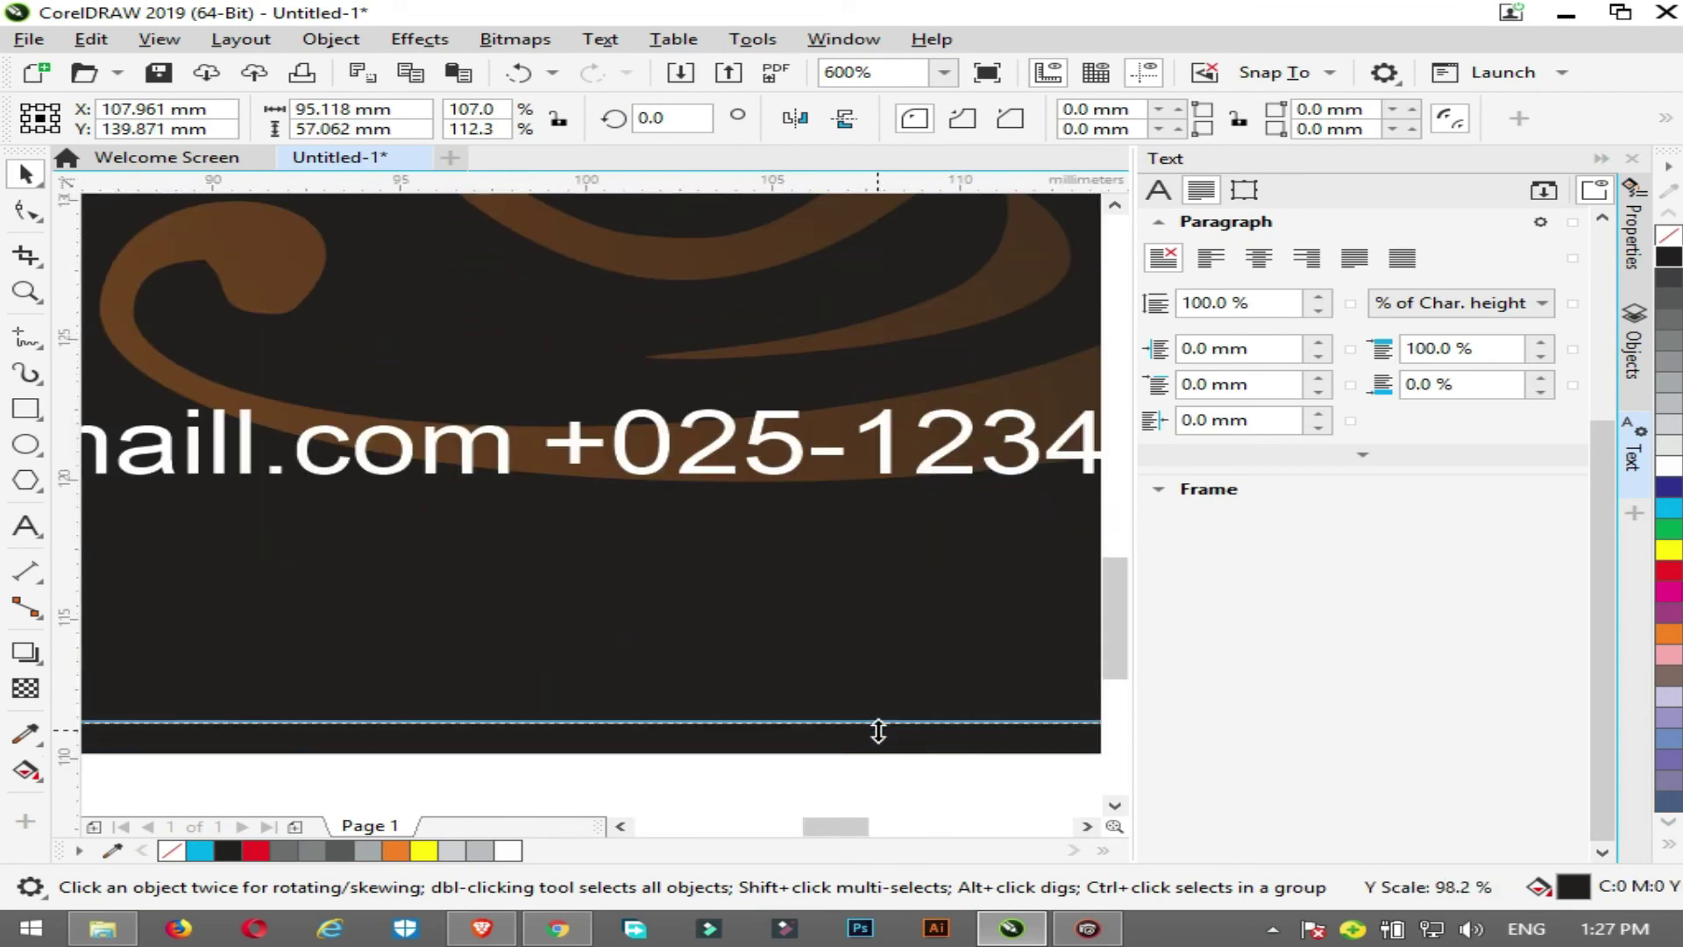
pyautogui.scroll(-1, 841, 690)
pyautogui.scroll(-1, 840, 690)
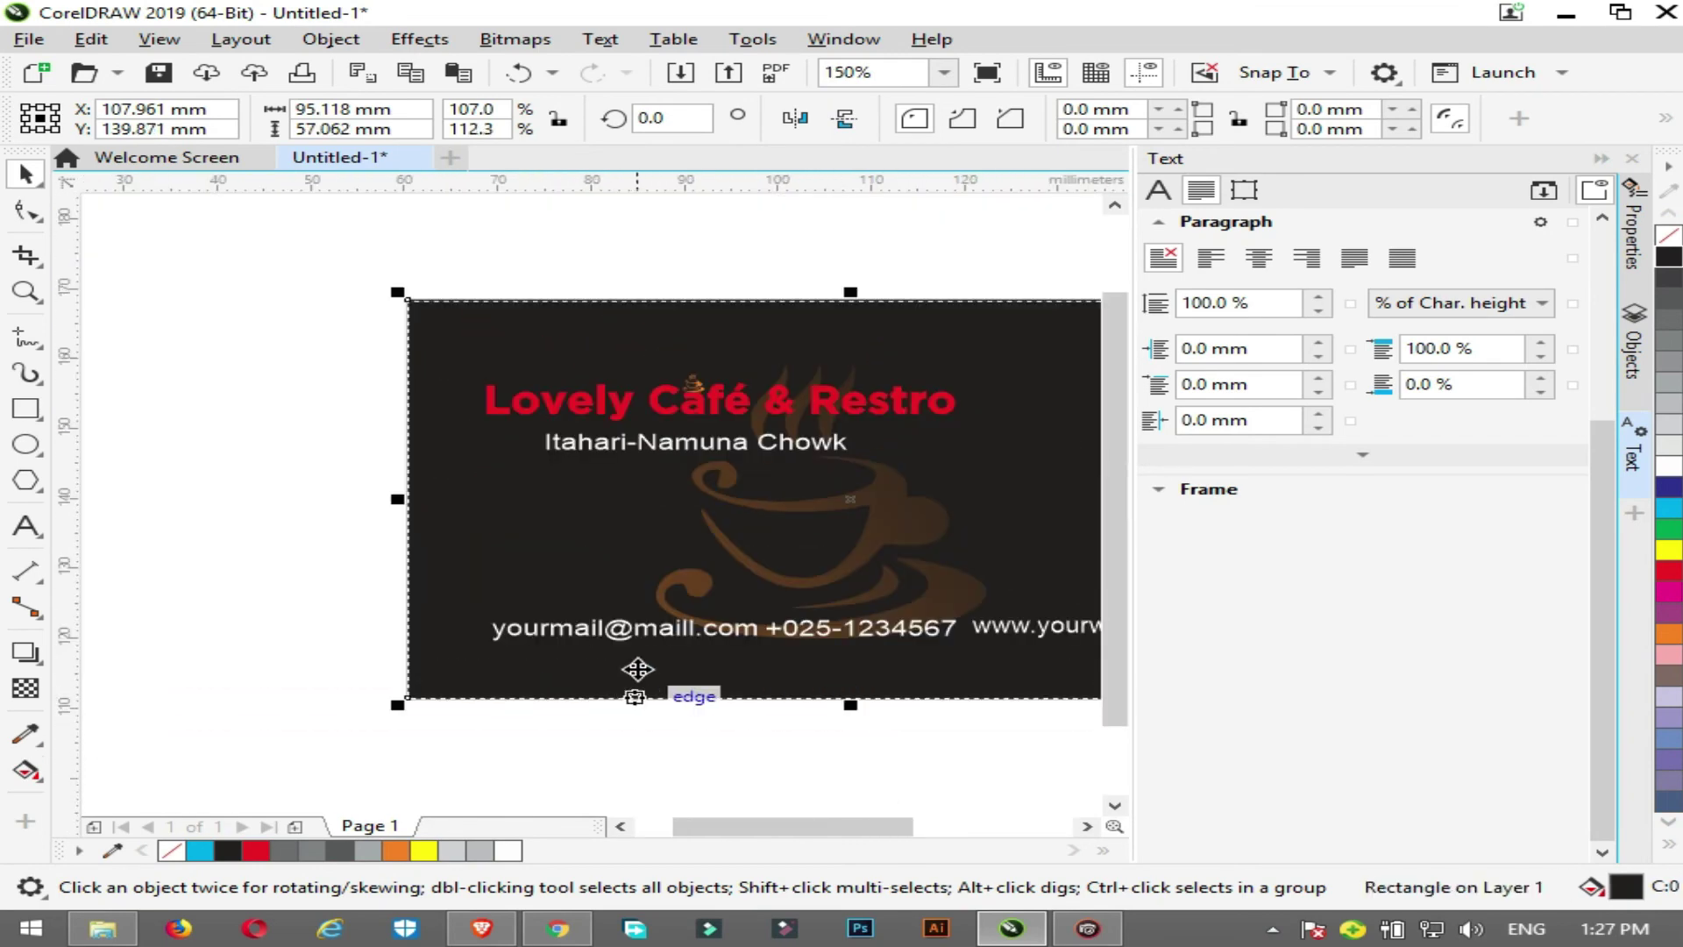
# - Fill the inner 82.9 × 44.3 mm panel with 90% black and deselect it
pyautogui.click(1031, 455)
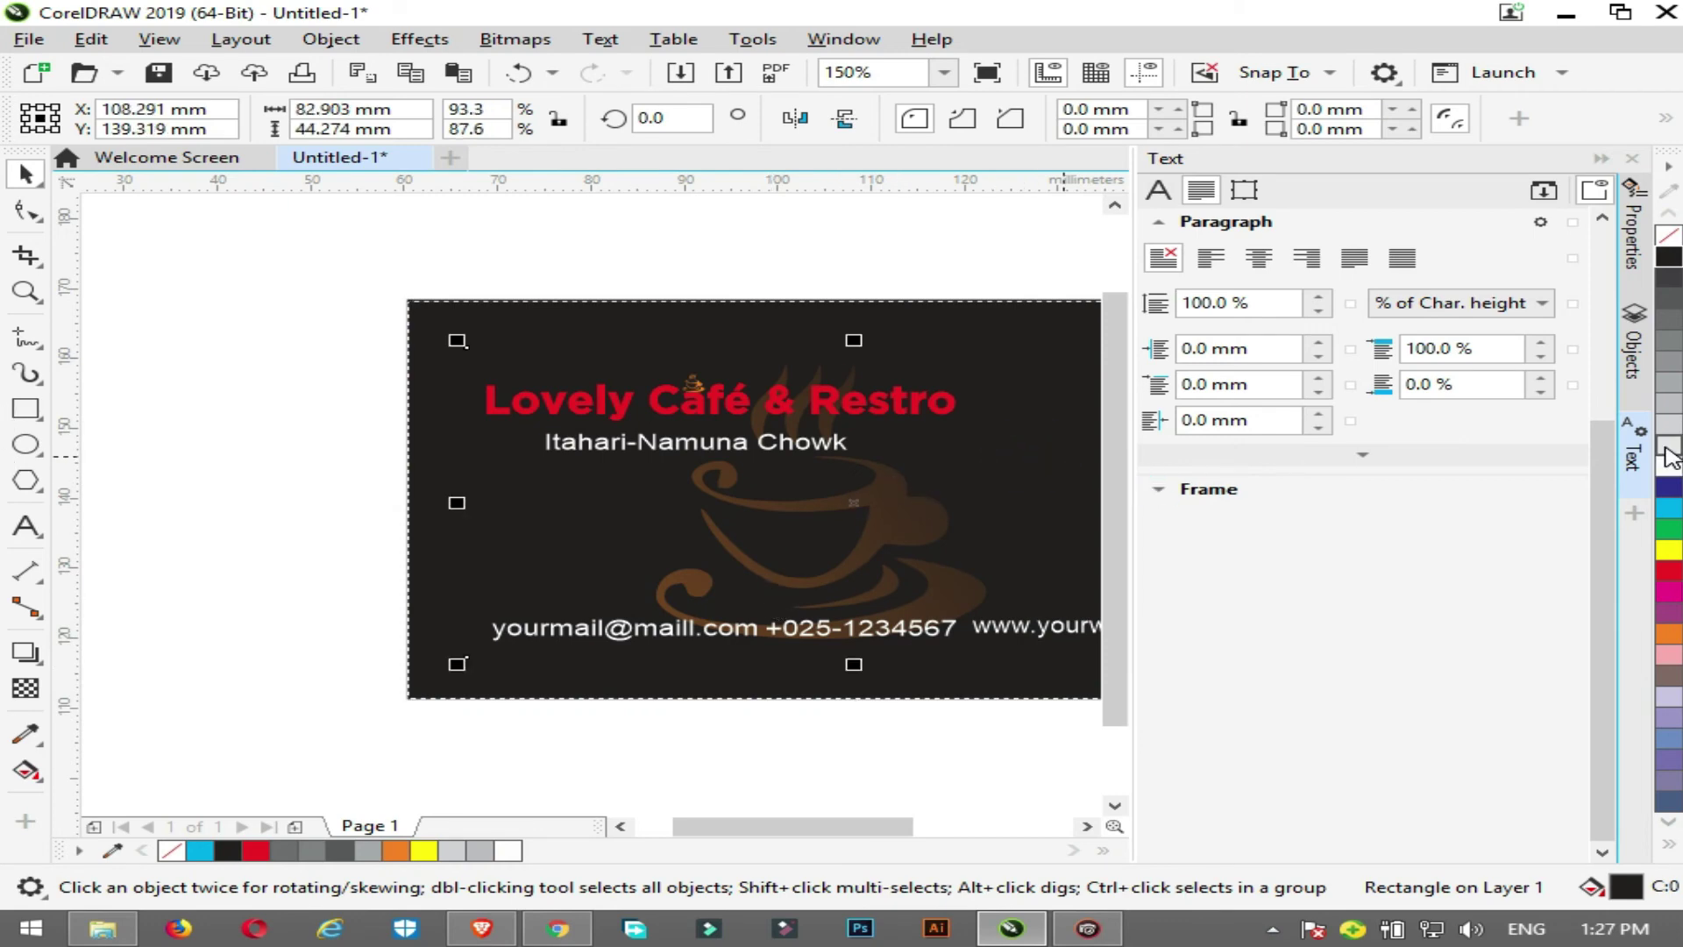
pyautogui.click(1670, 298)
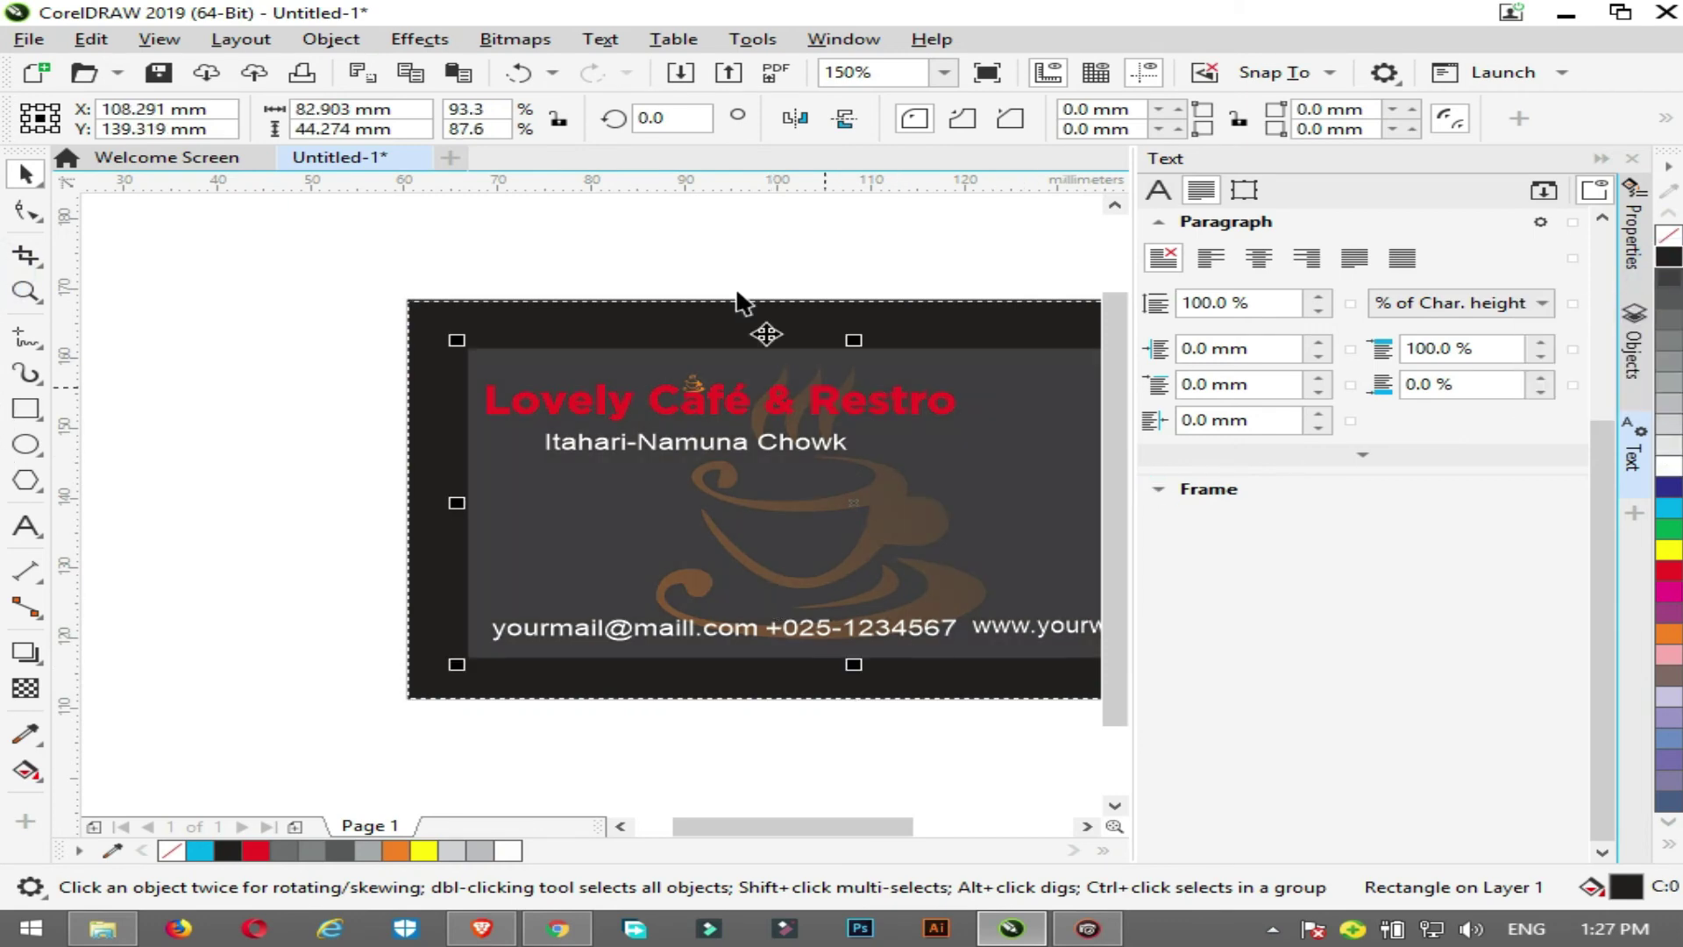
pyautogui.click(734, 239)
pyautogui.scroll(1, 708, 250)
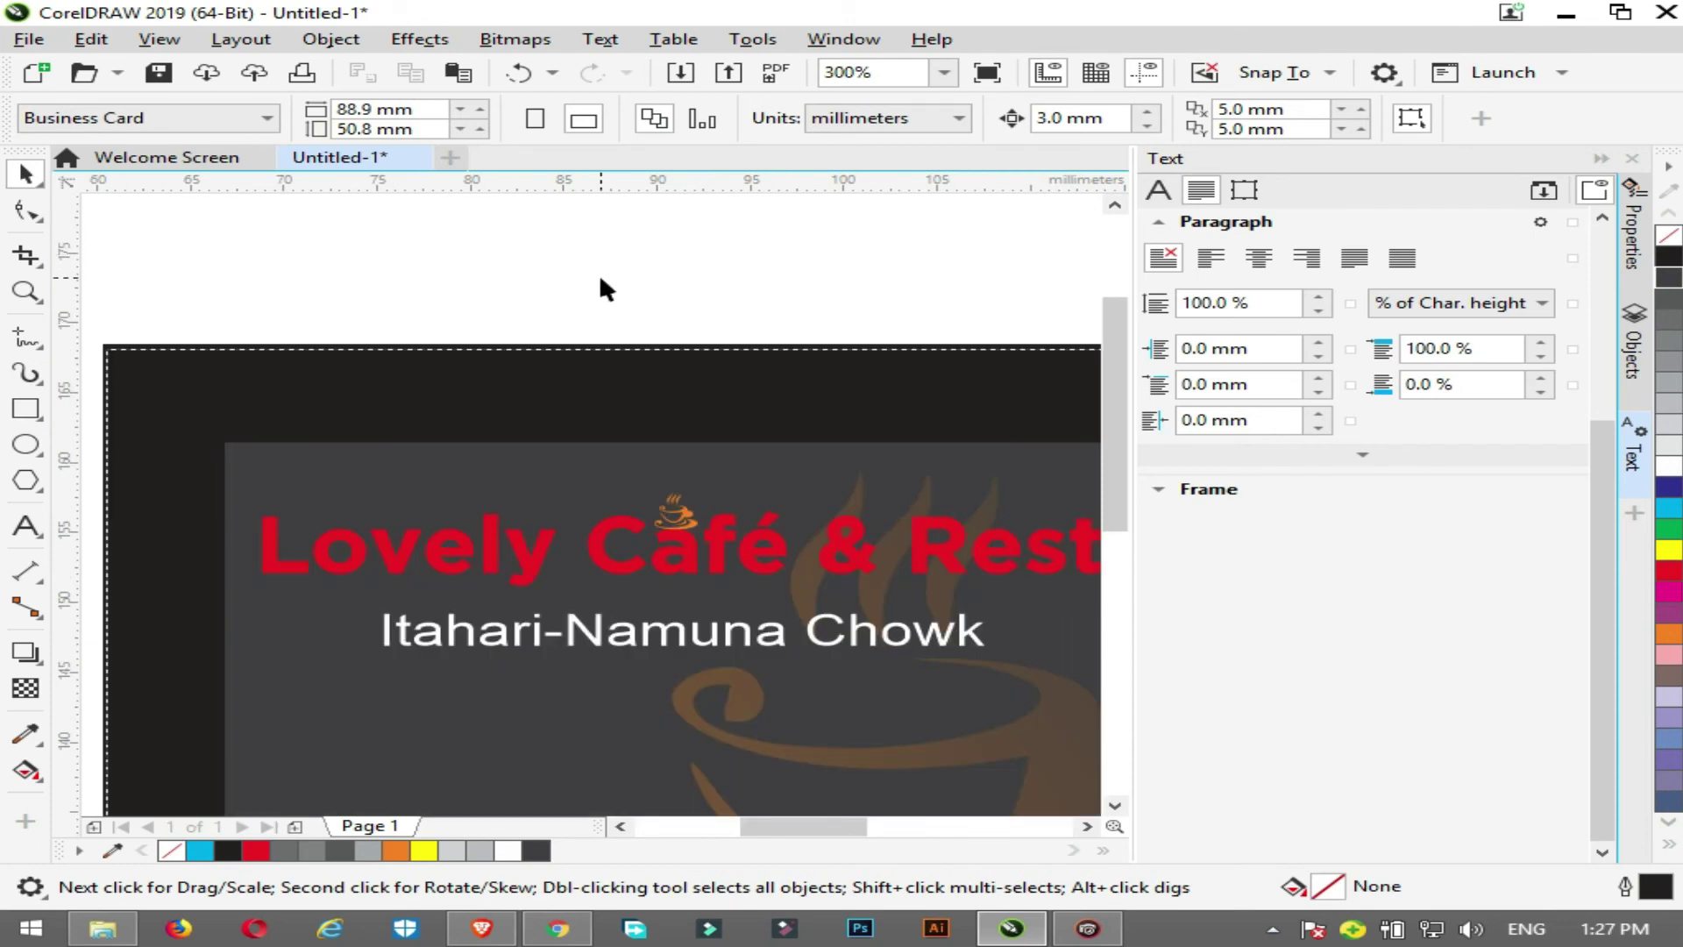
# - Draw a small rectangle just above the card's top-left corner
pyautogui.scroll(-1, 328, 294)
pyautogui.scroll(1, 303, 343)
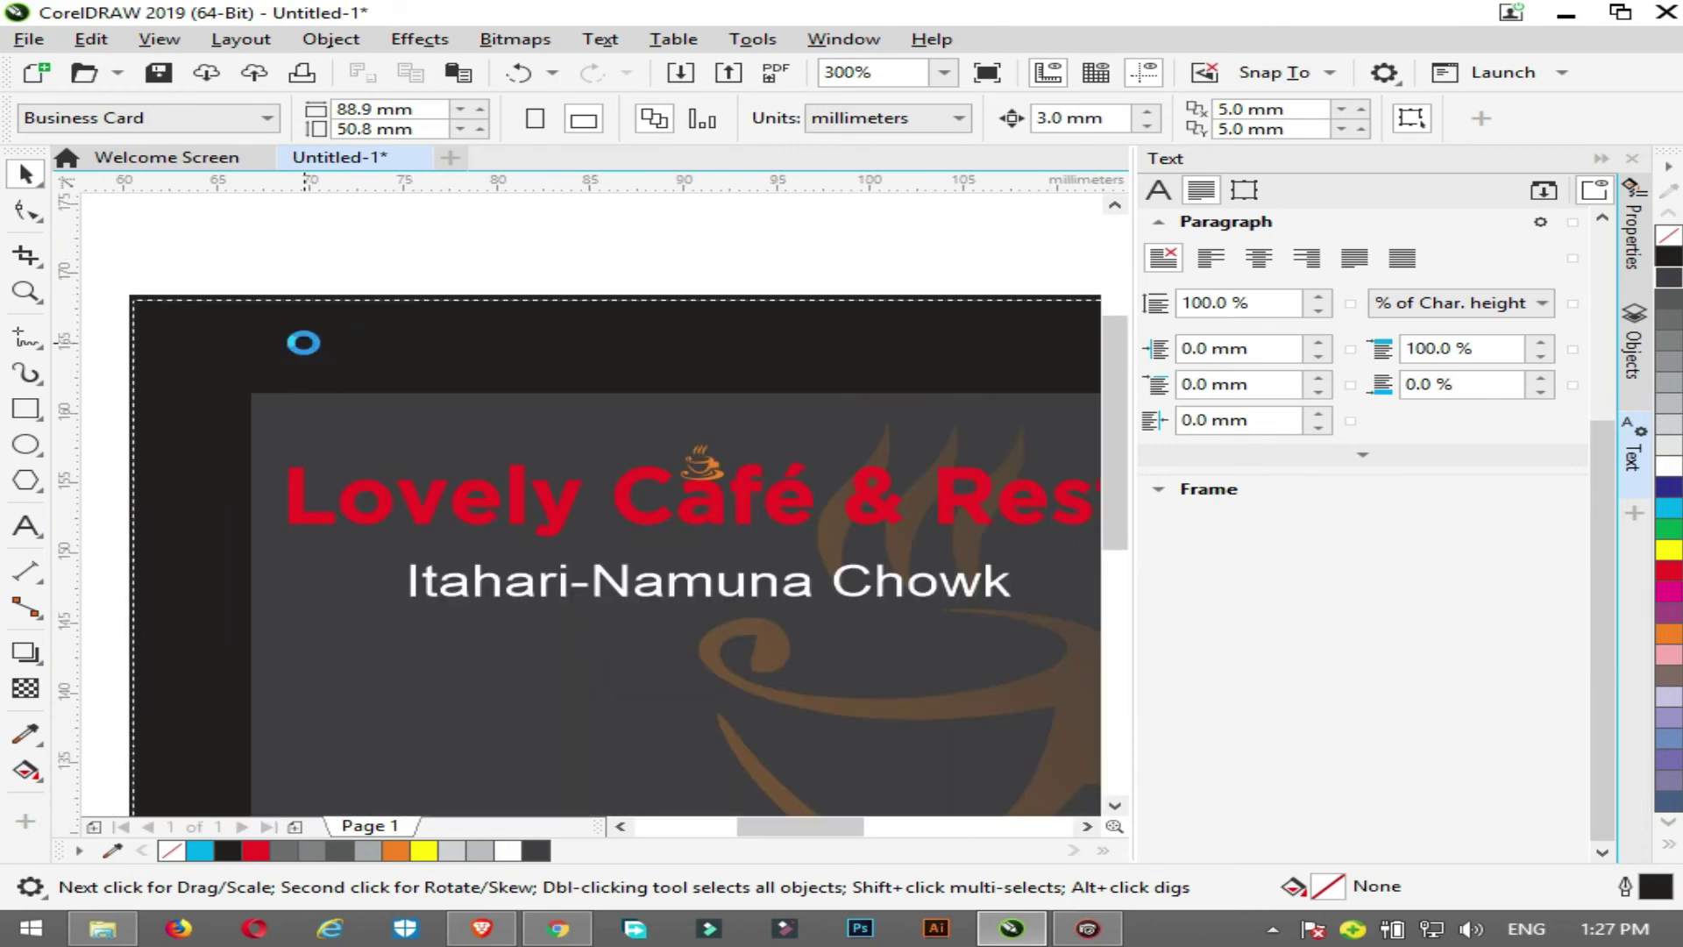
pyautogui.scroll(-1, 304, 343)
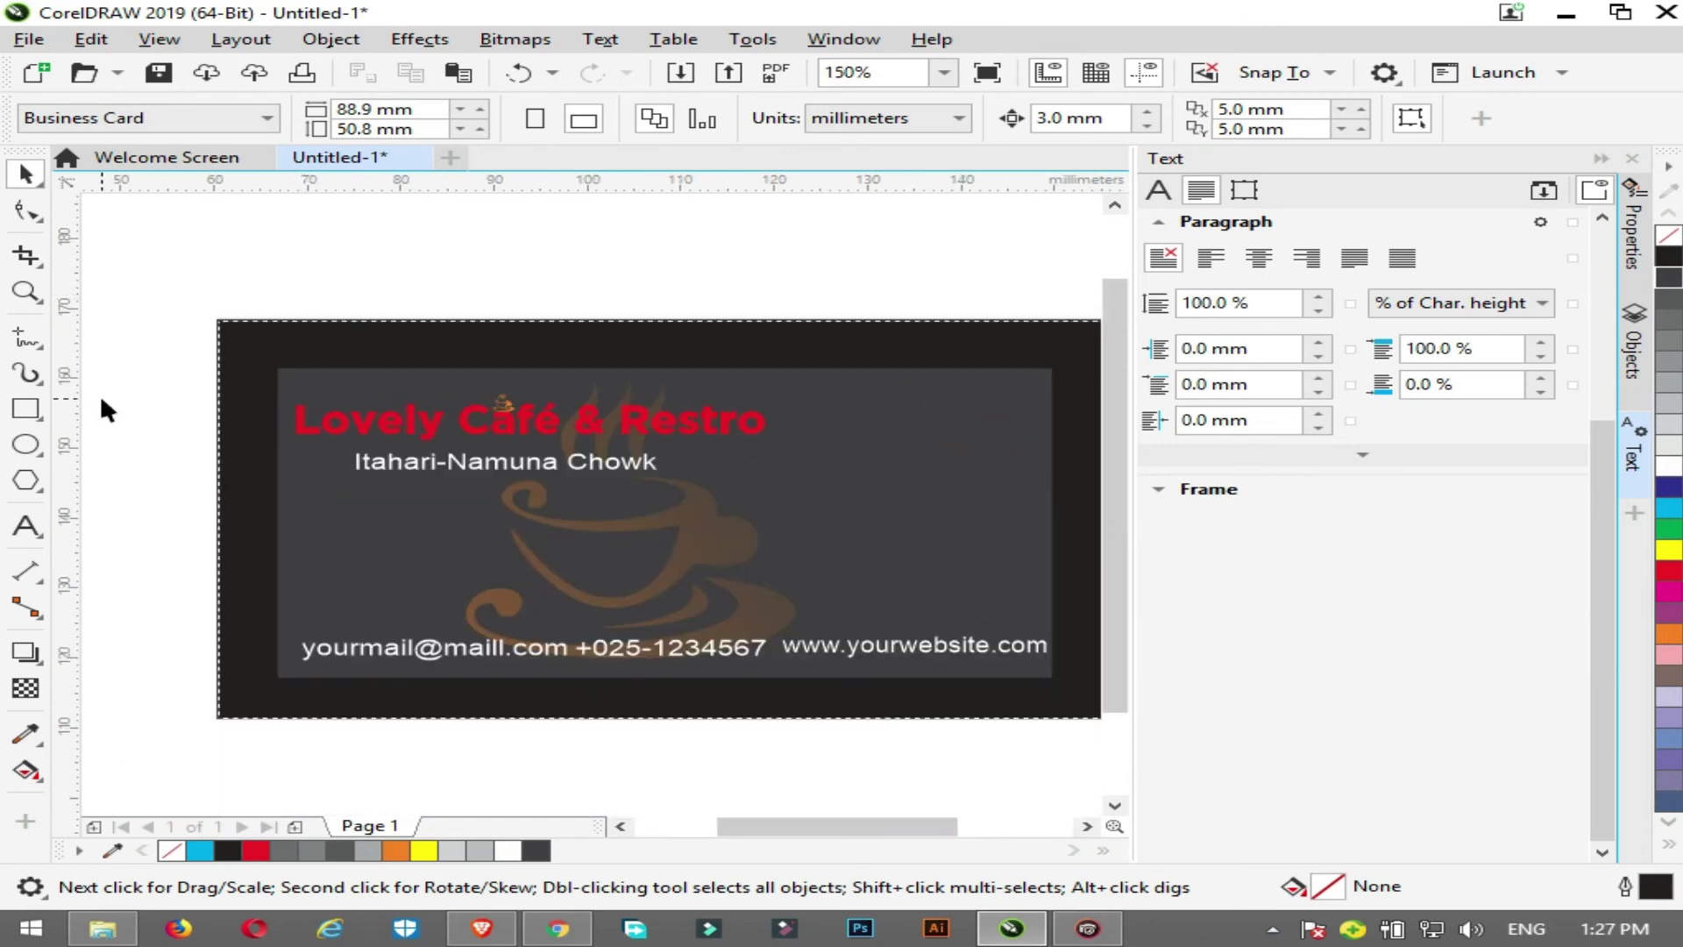
pyautogui.click(25, 408)
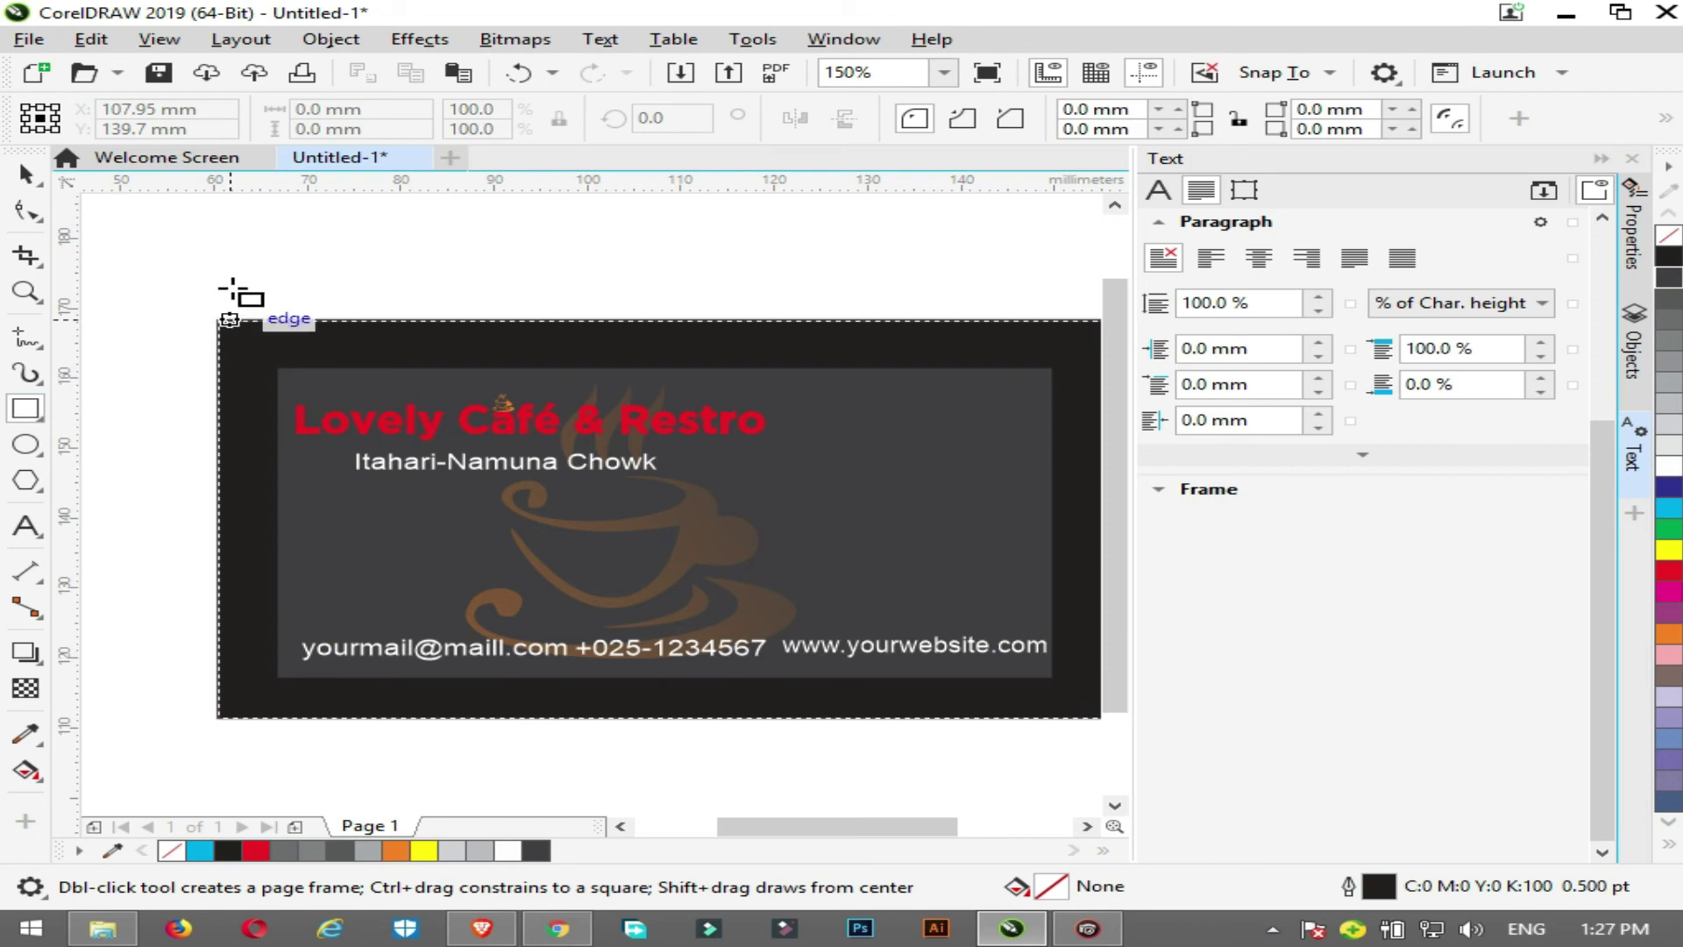
pyautogui.moveTo(231, 263); pyautogui.dragTo(292, 313)
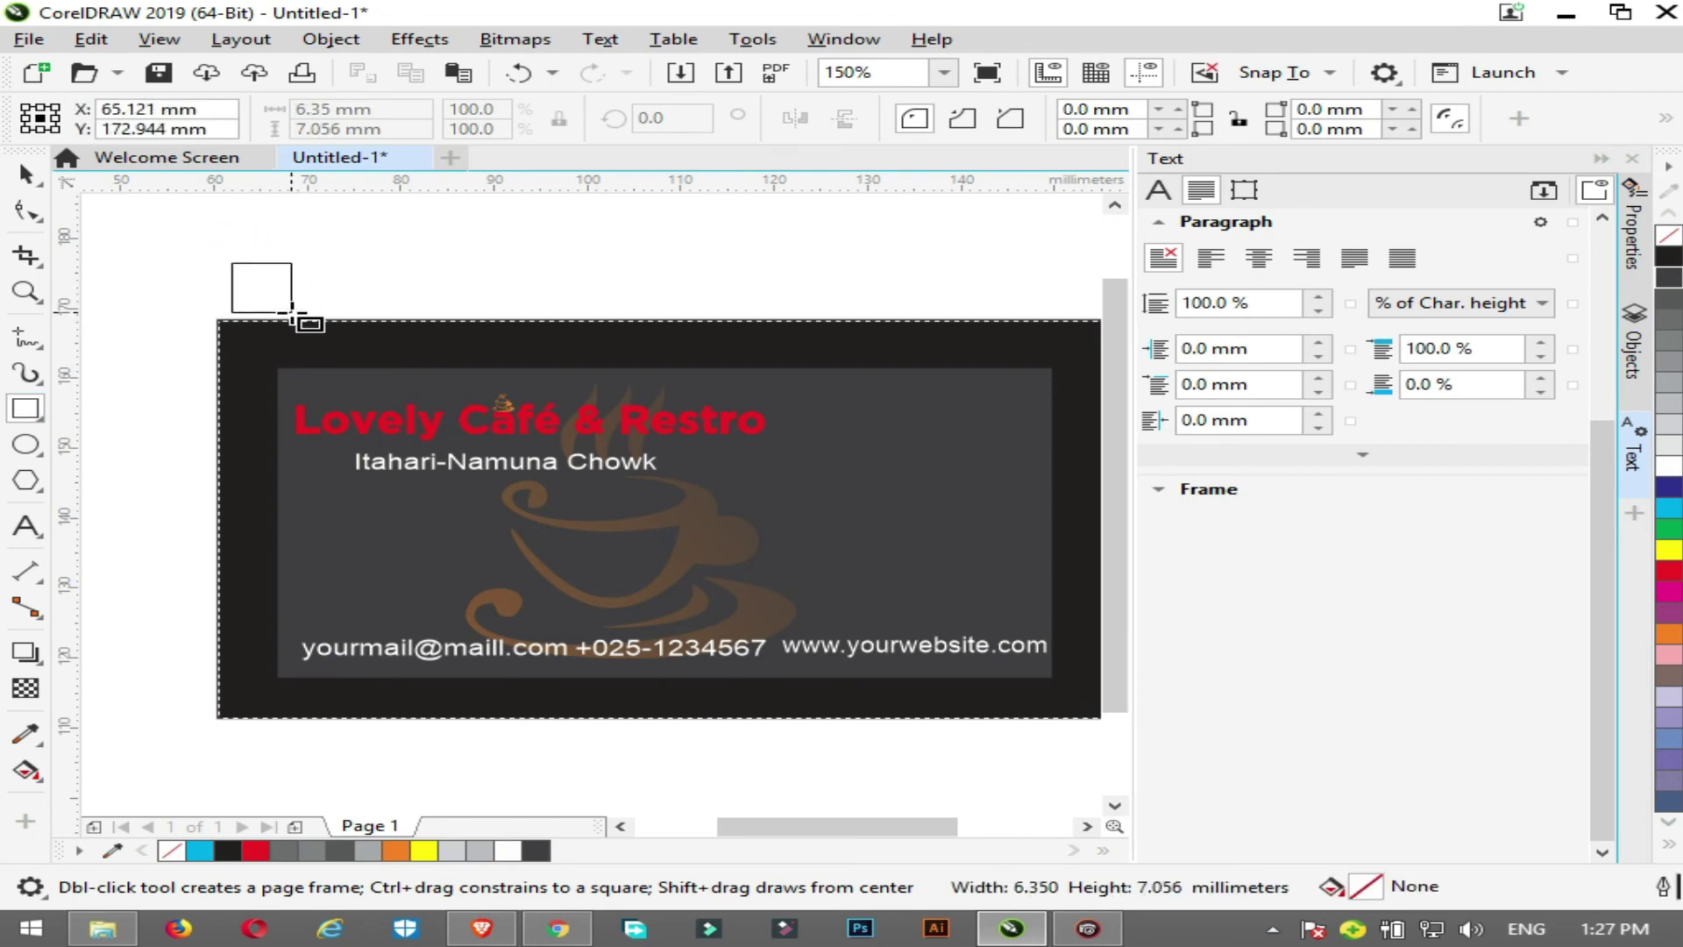
pyautogui.moveTo(292, 313); pyautogui.dragTo(281, 298)
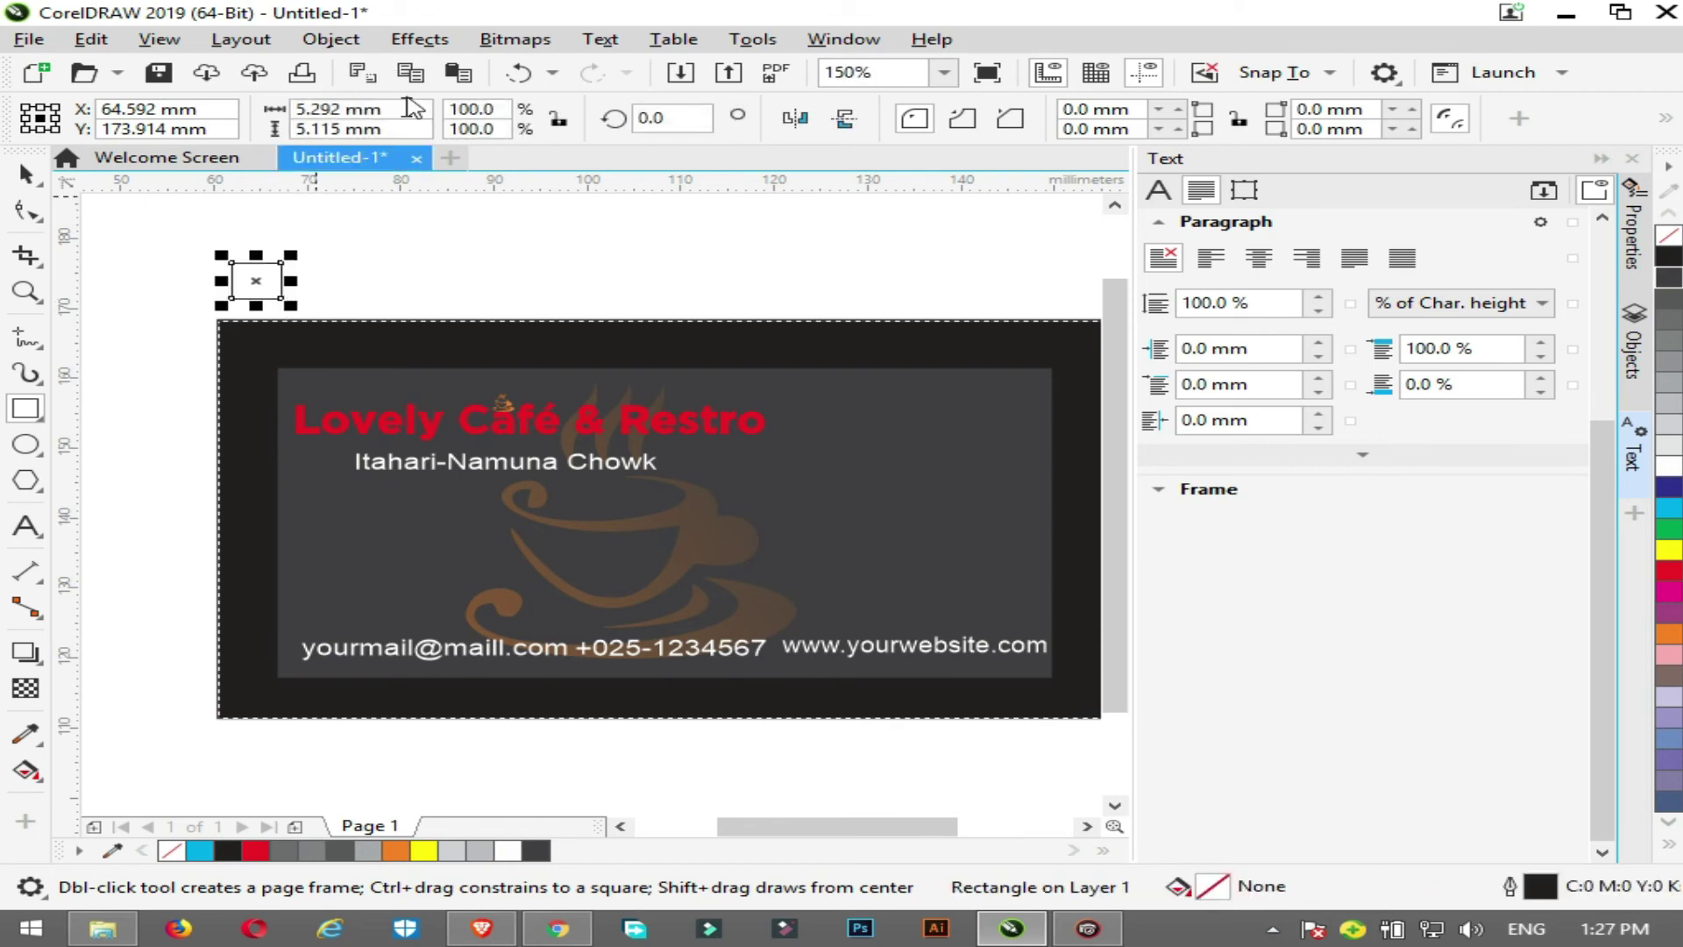
# - Size the rectangle to a 3 × 3 mm square, then enlarge it to about 7.6 mm
pyautogui.click(342, 109)
pyautogui.write('3')
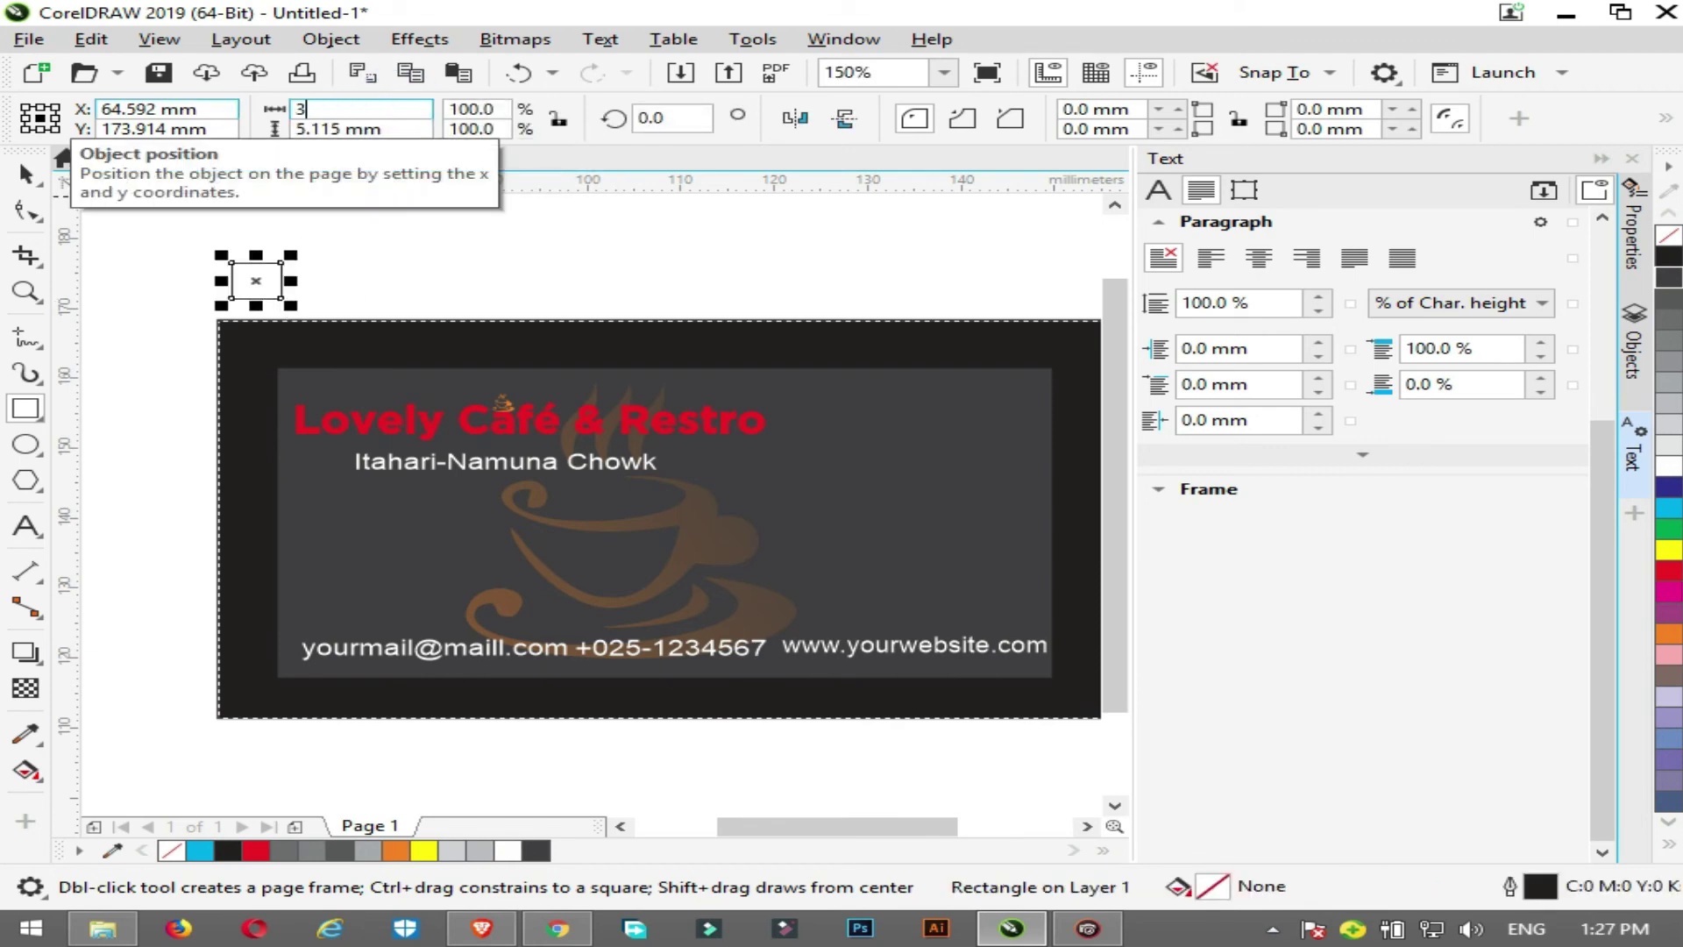
pyautogui.press('Tab')
pyautogui.write('3')
pyautogui.press('Return')
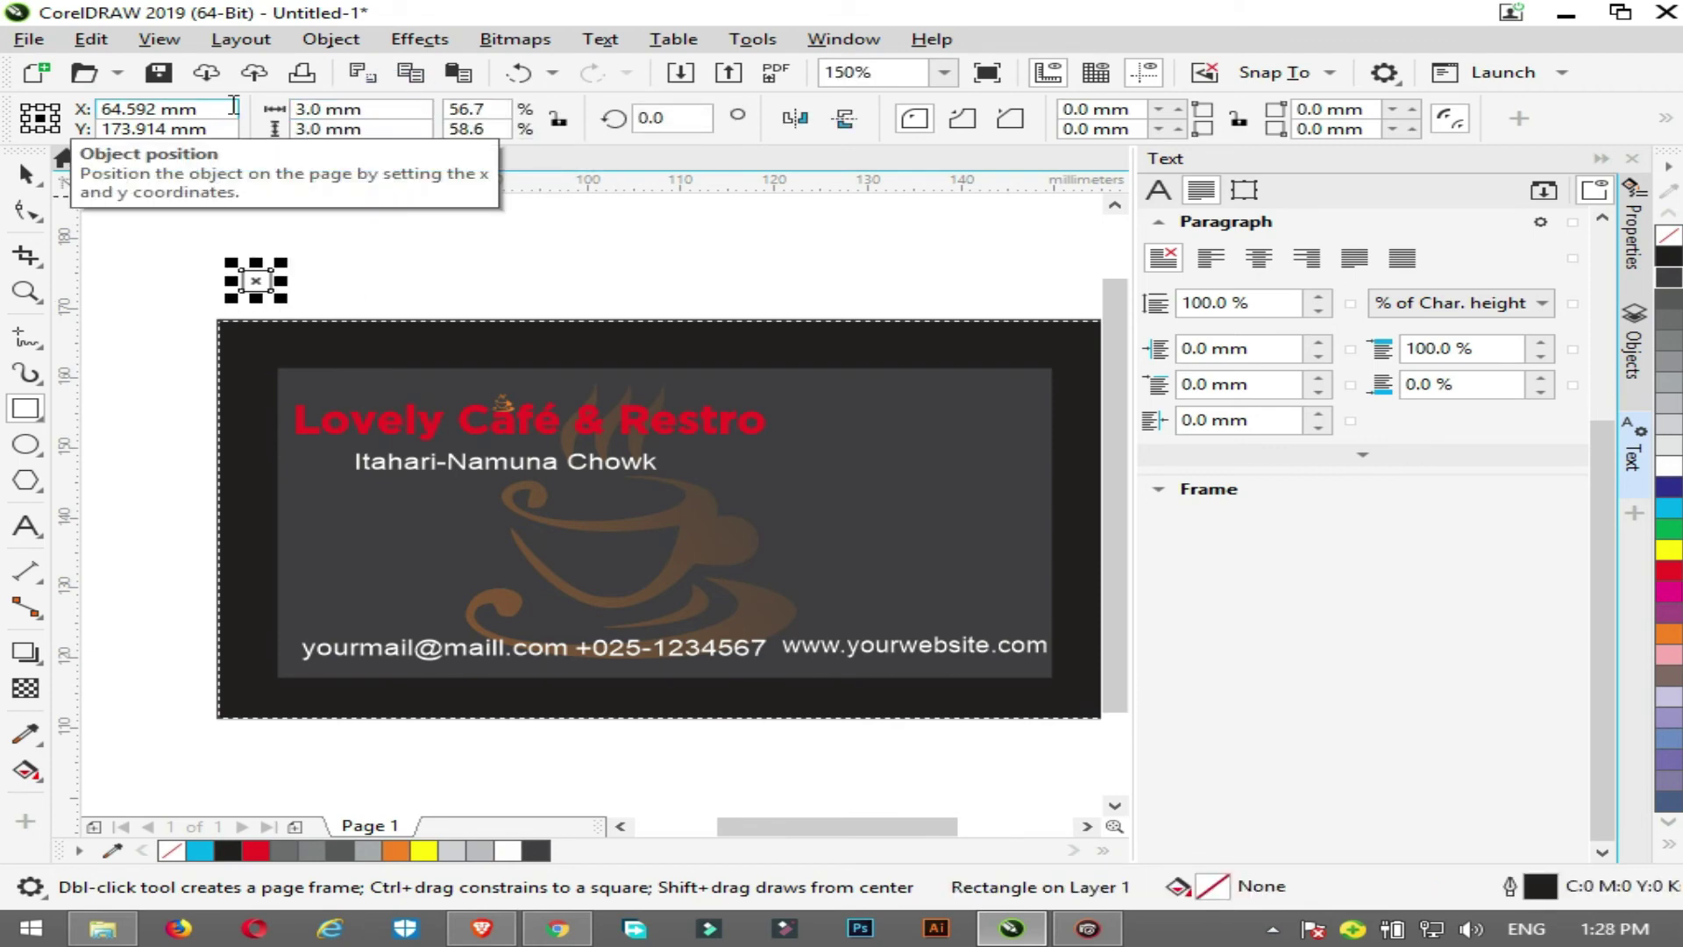
pyautogui.click(27, 173)
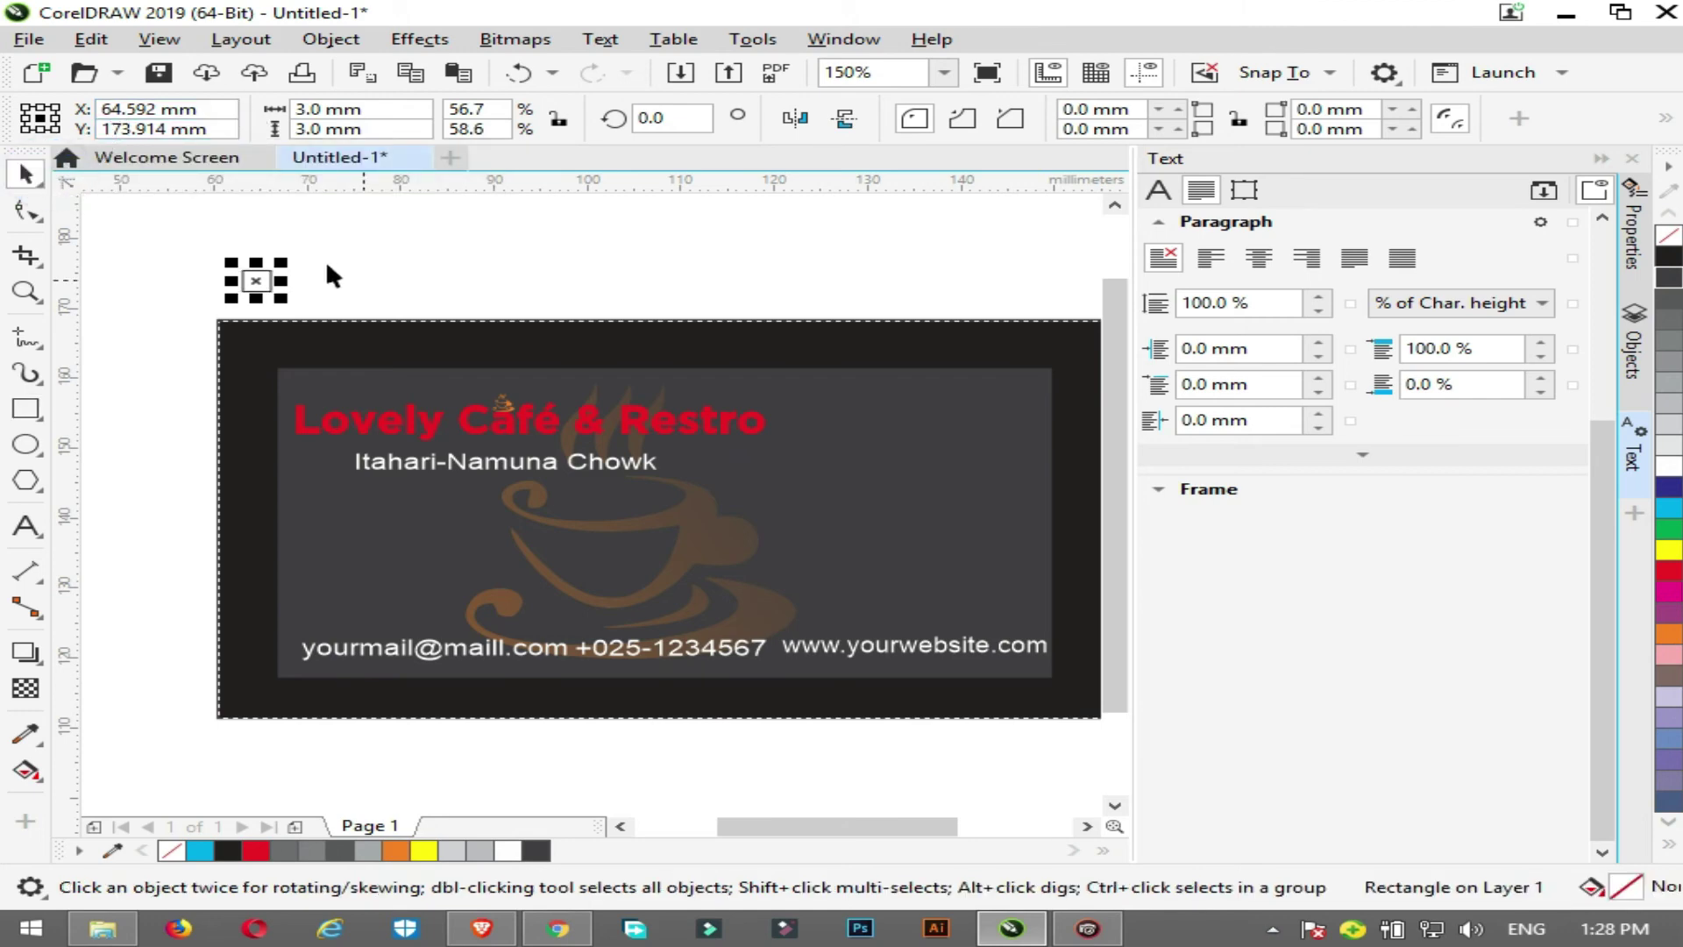
pyautogui.moveTo(280, 261)
pyautogui.mouseDown()
pyautogui.moveTo(301, 246)
pyautogui.moveTo(267, 349)
pyautogui.mouseUp()
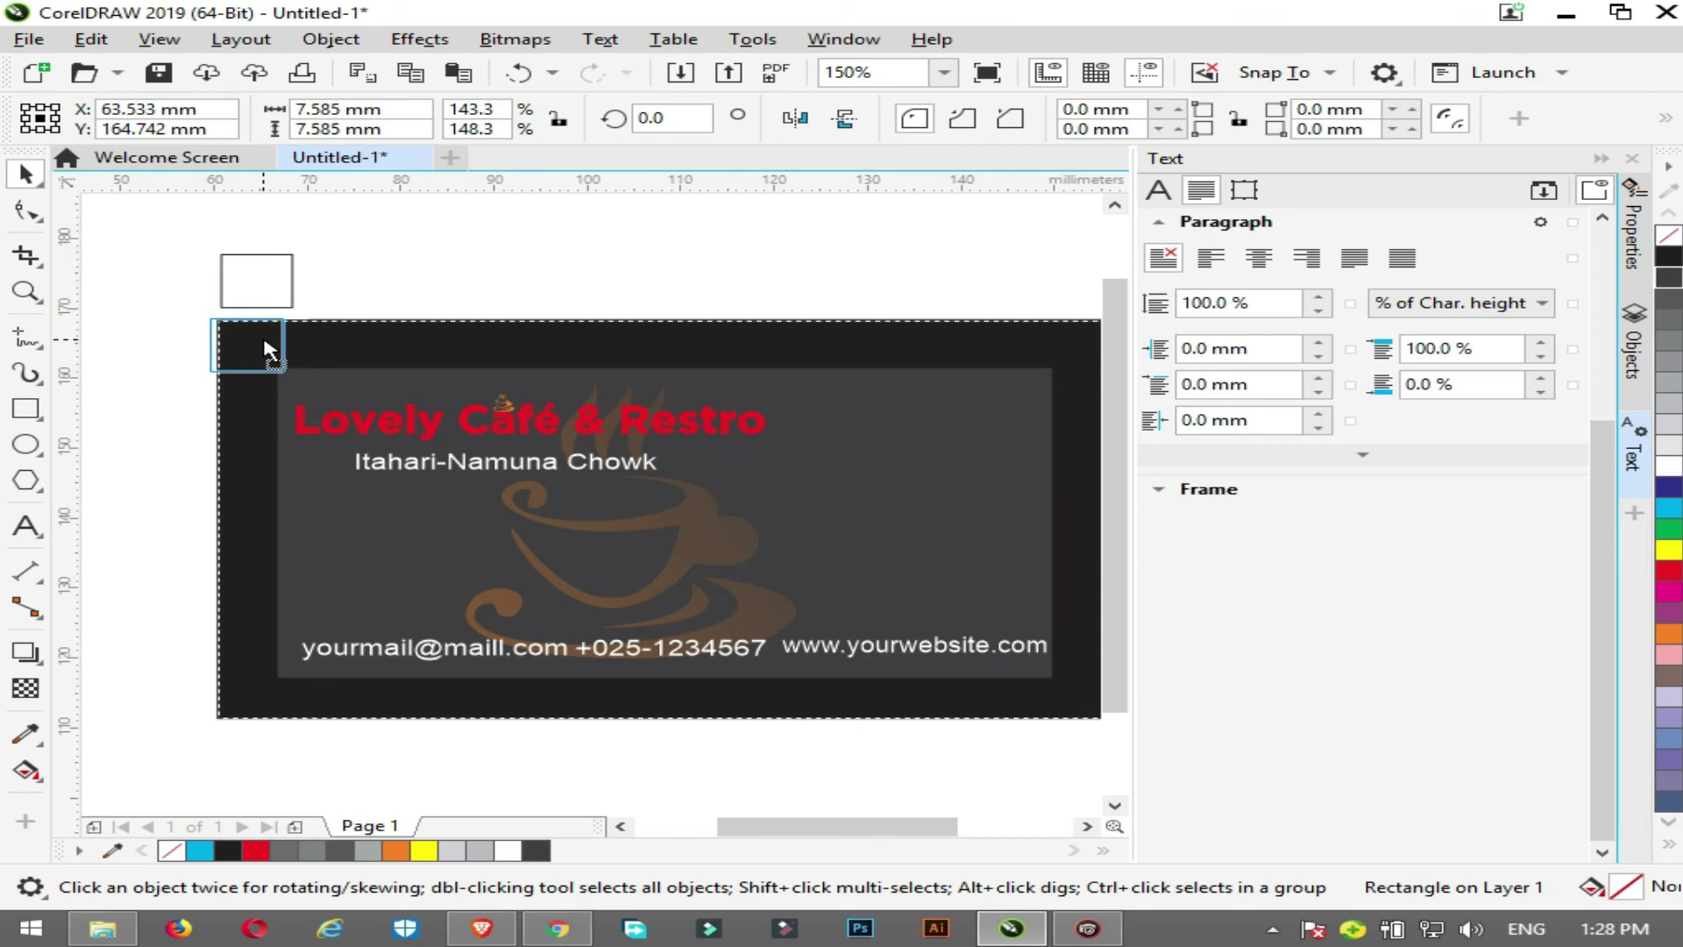
# - Move the square onto the card's top-left corner
pyautogui.scroll(2, 268, 349)
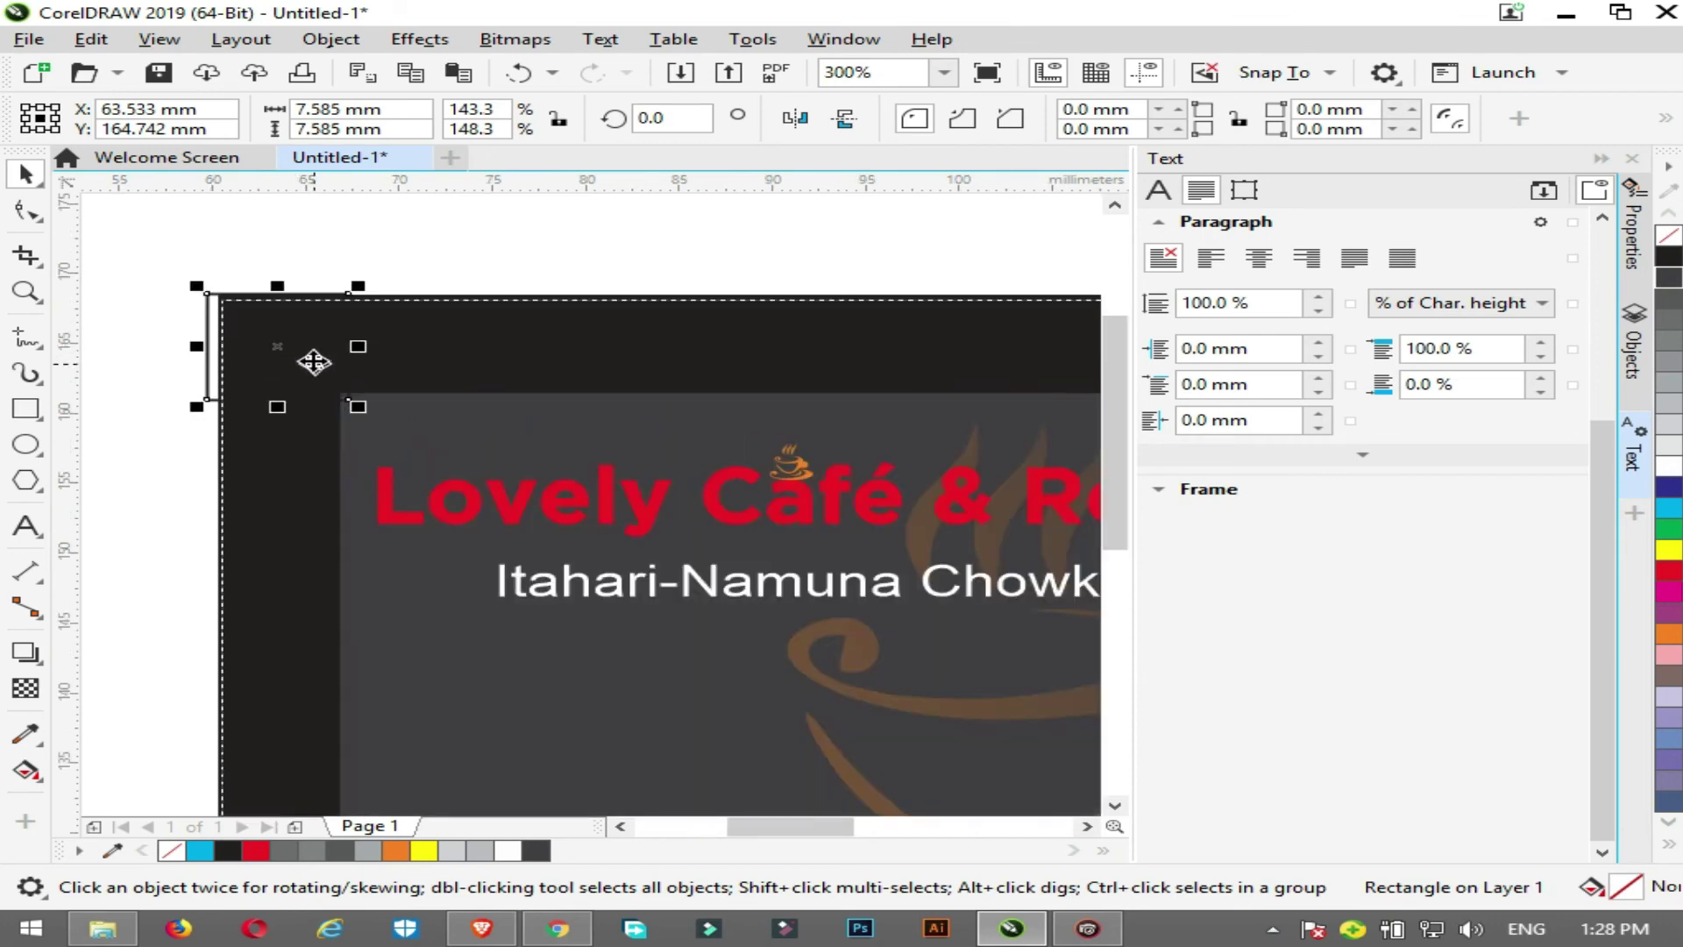
pyautogui.moveTo(314, 361); pyautogui.dragTo(307, 358)
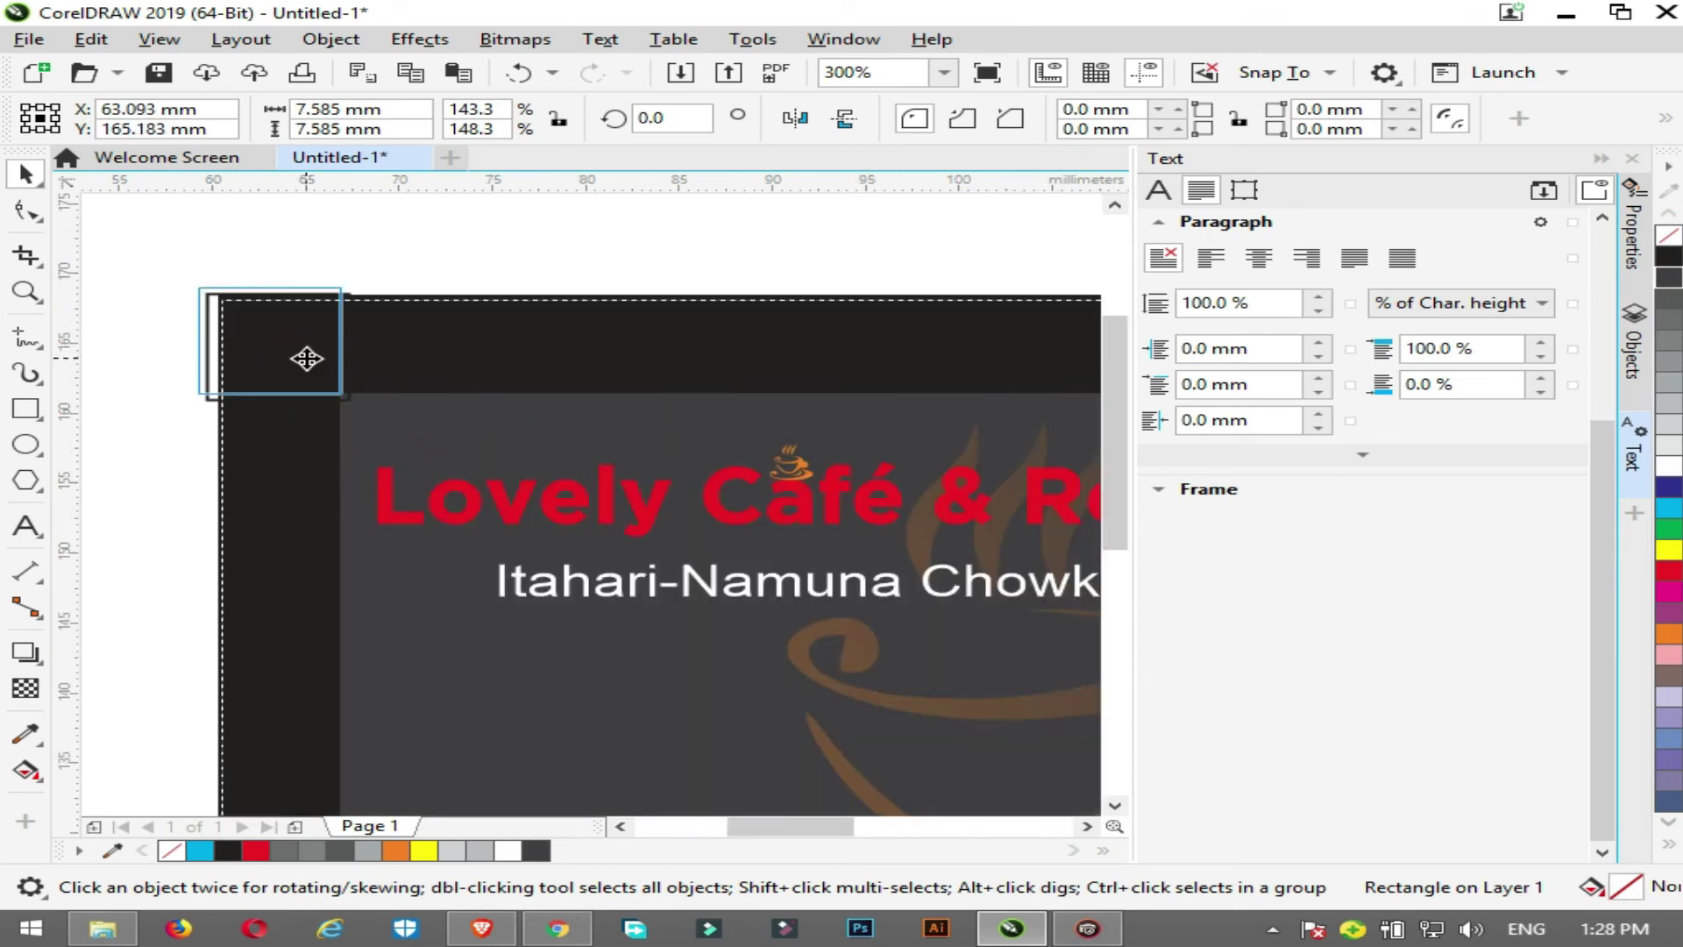
pyautogui.click(211, 302)
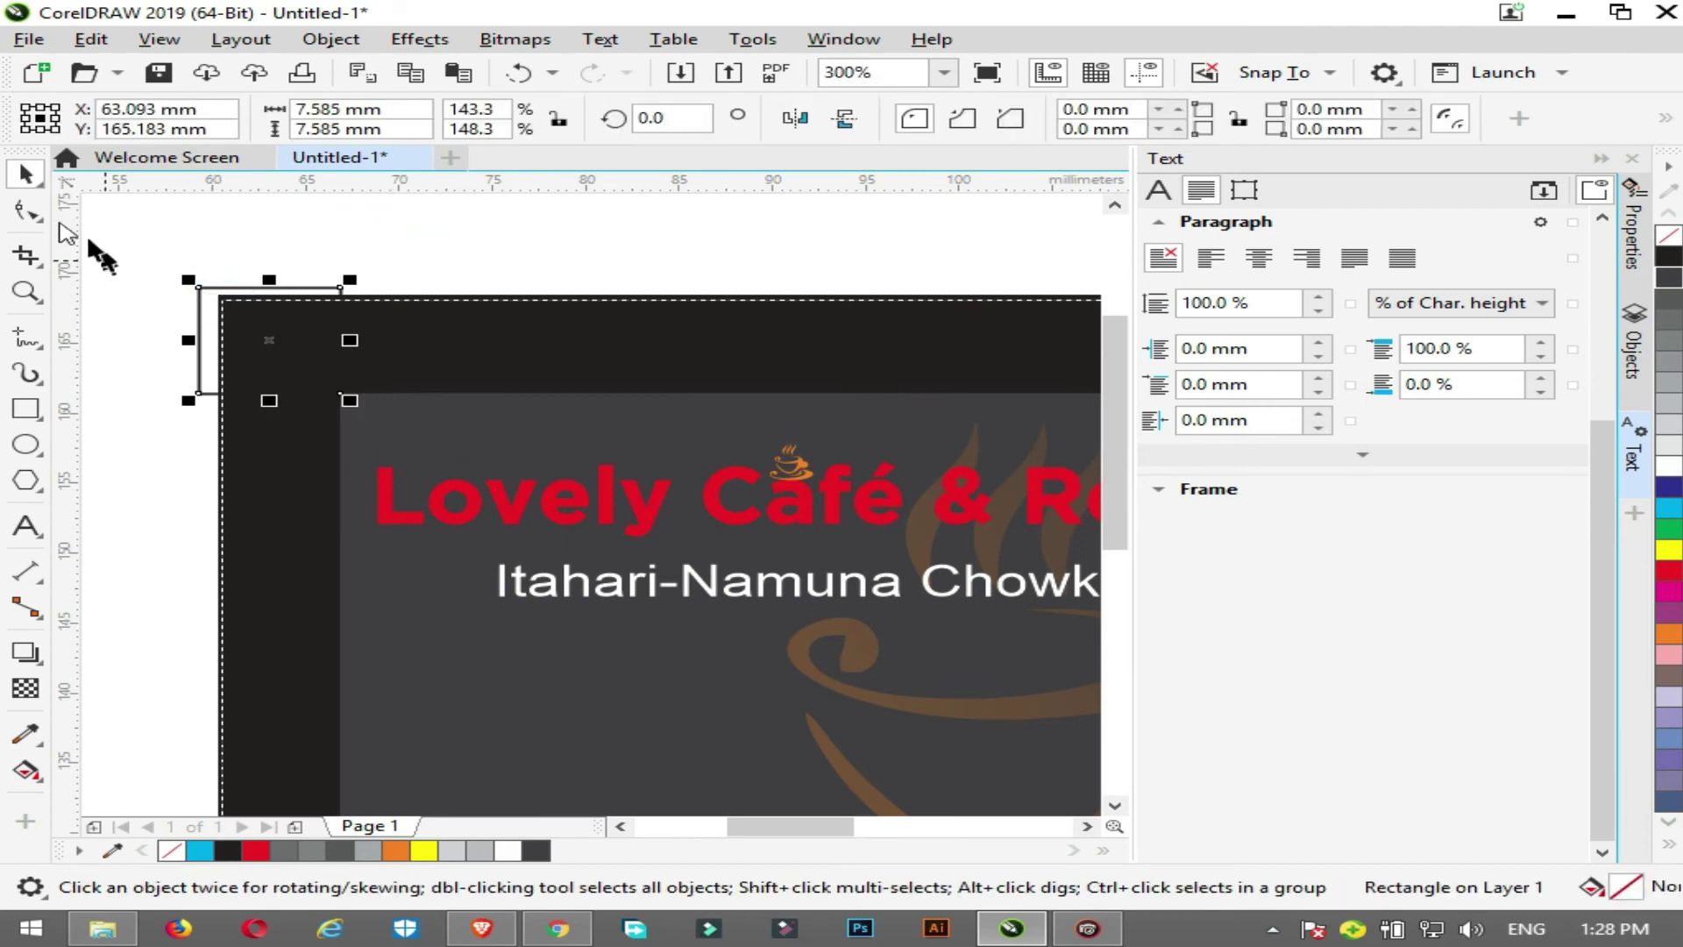
# - Convert the square to curves, break it at the corner node, and delete its top and left sides
pyautogui.click(26, 210)
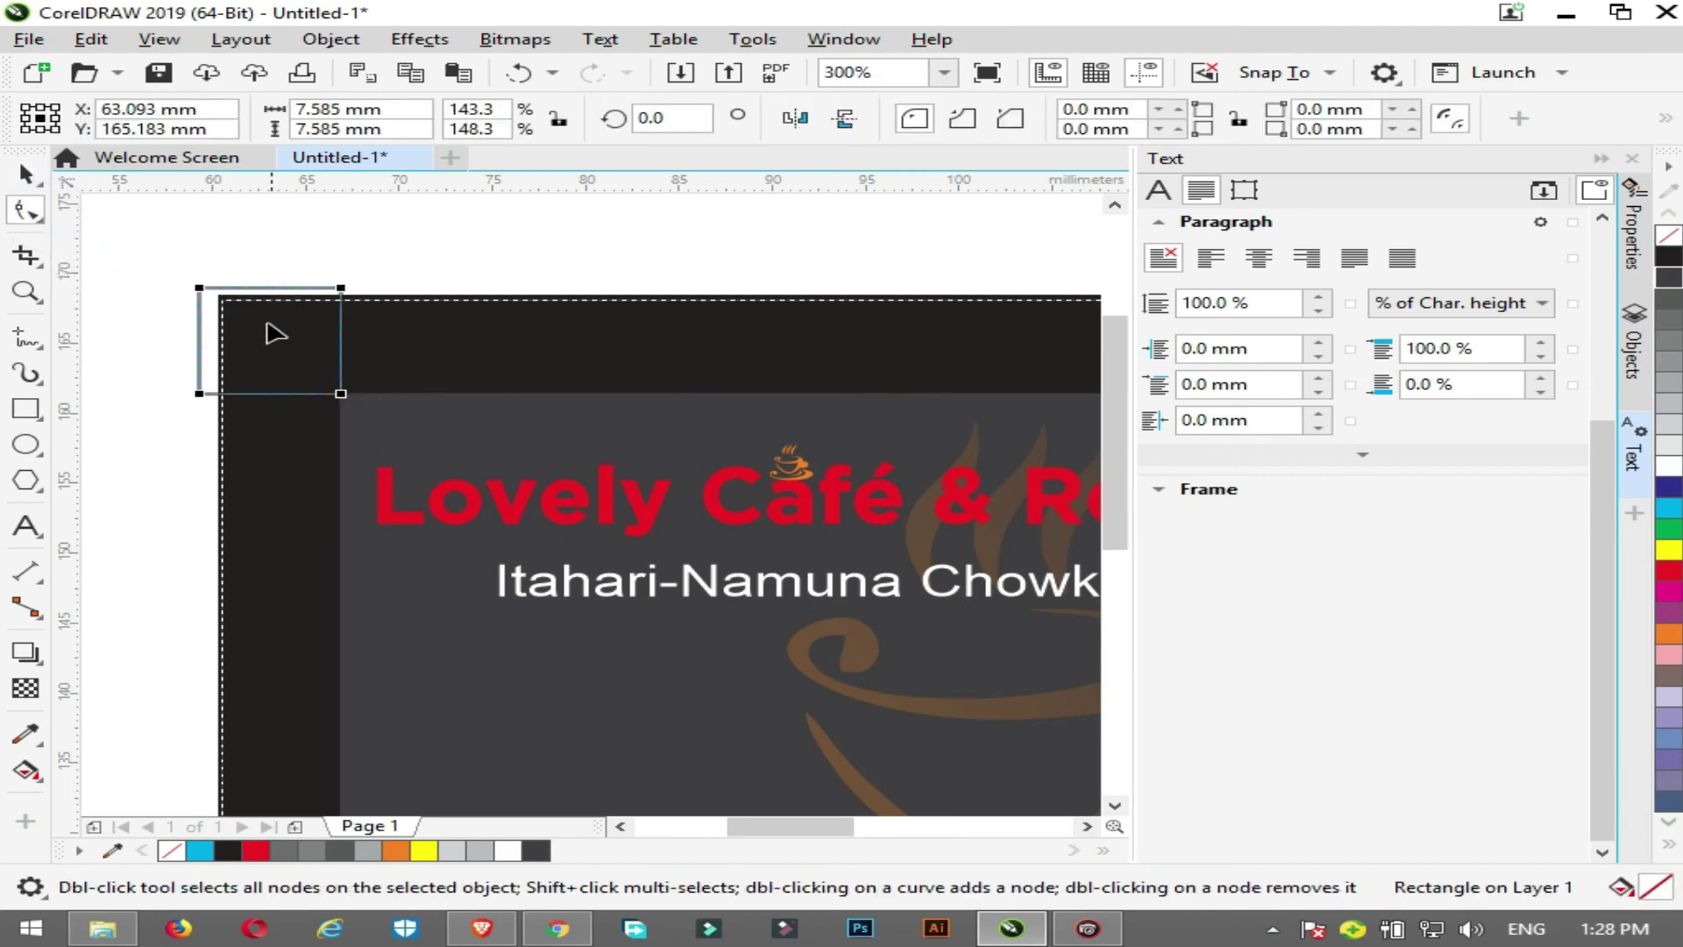
pyautogui.rightClick(203, 298)
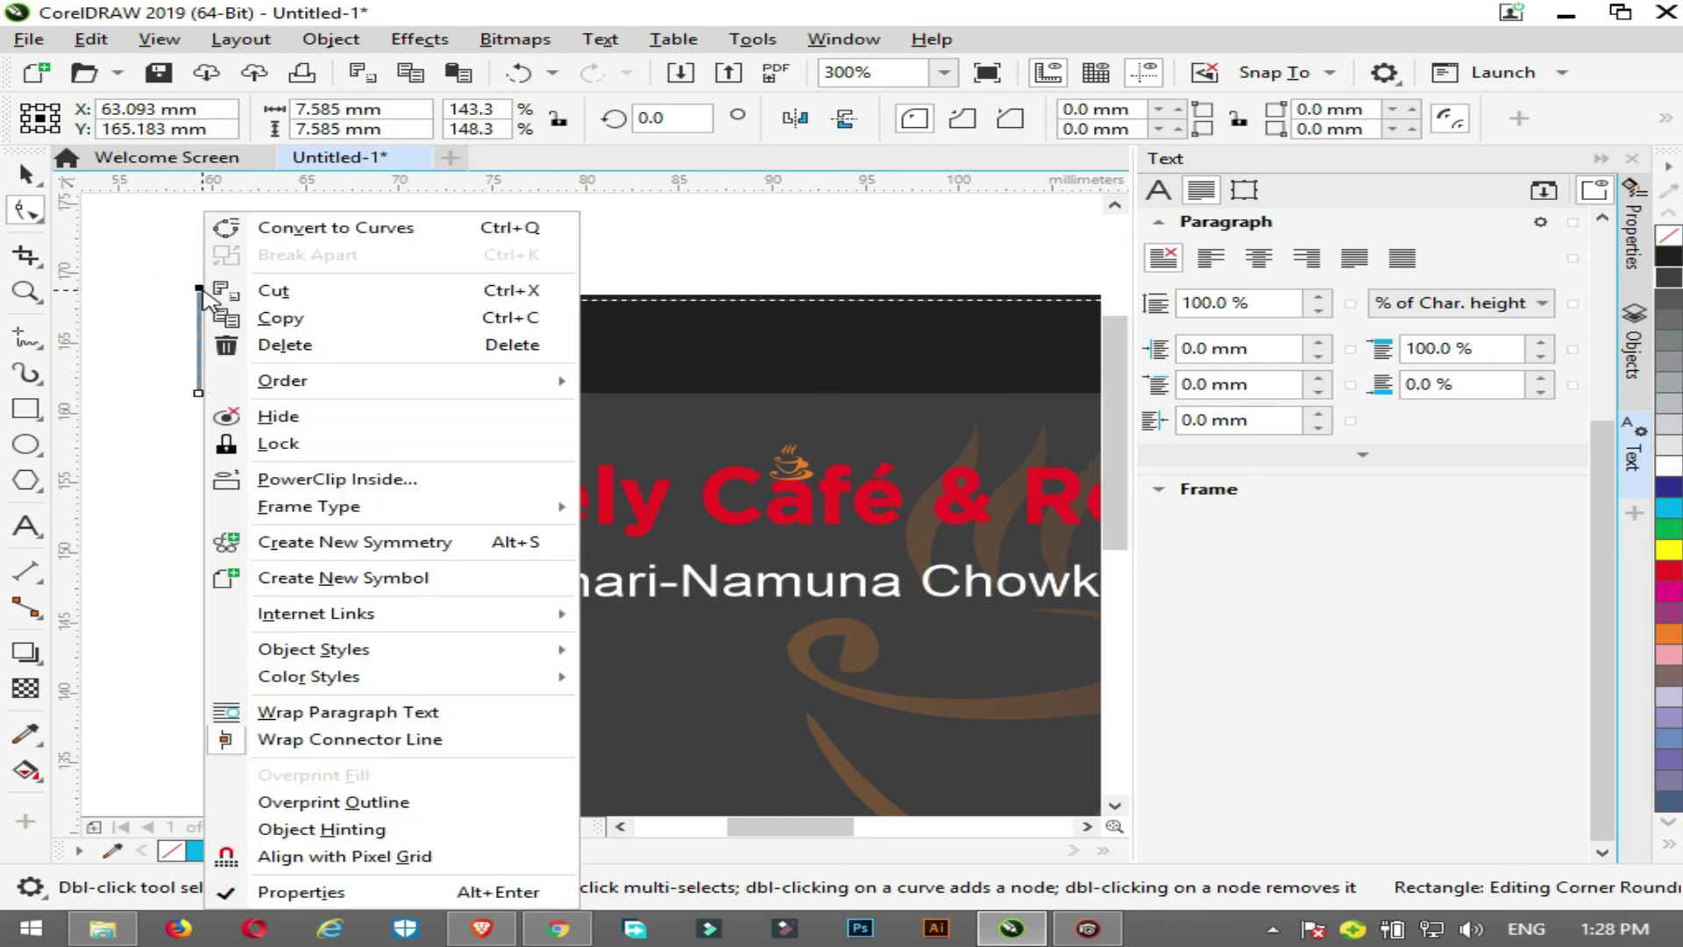
pyautogui.click(342, 228)
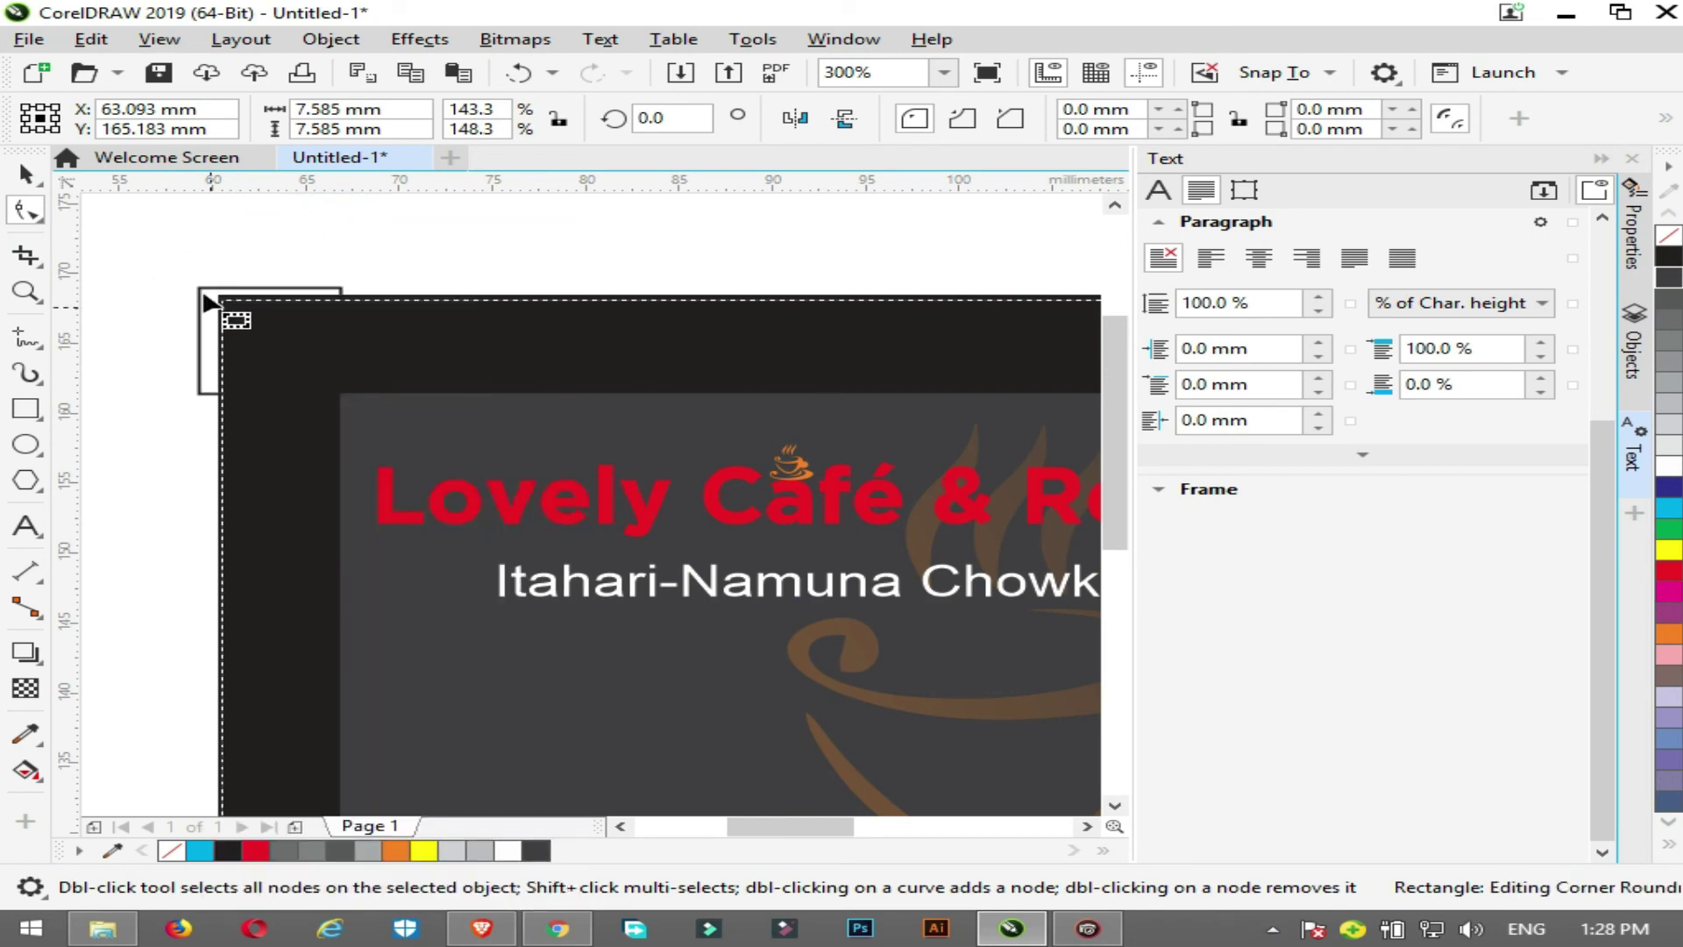
pyautogui.rightClick(200, 290)
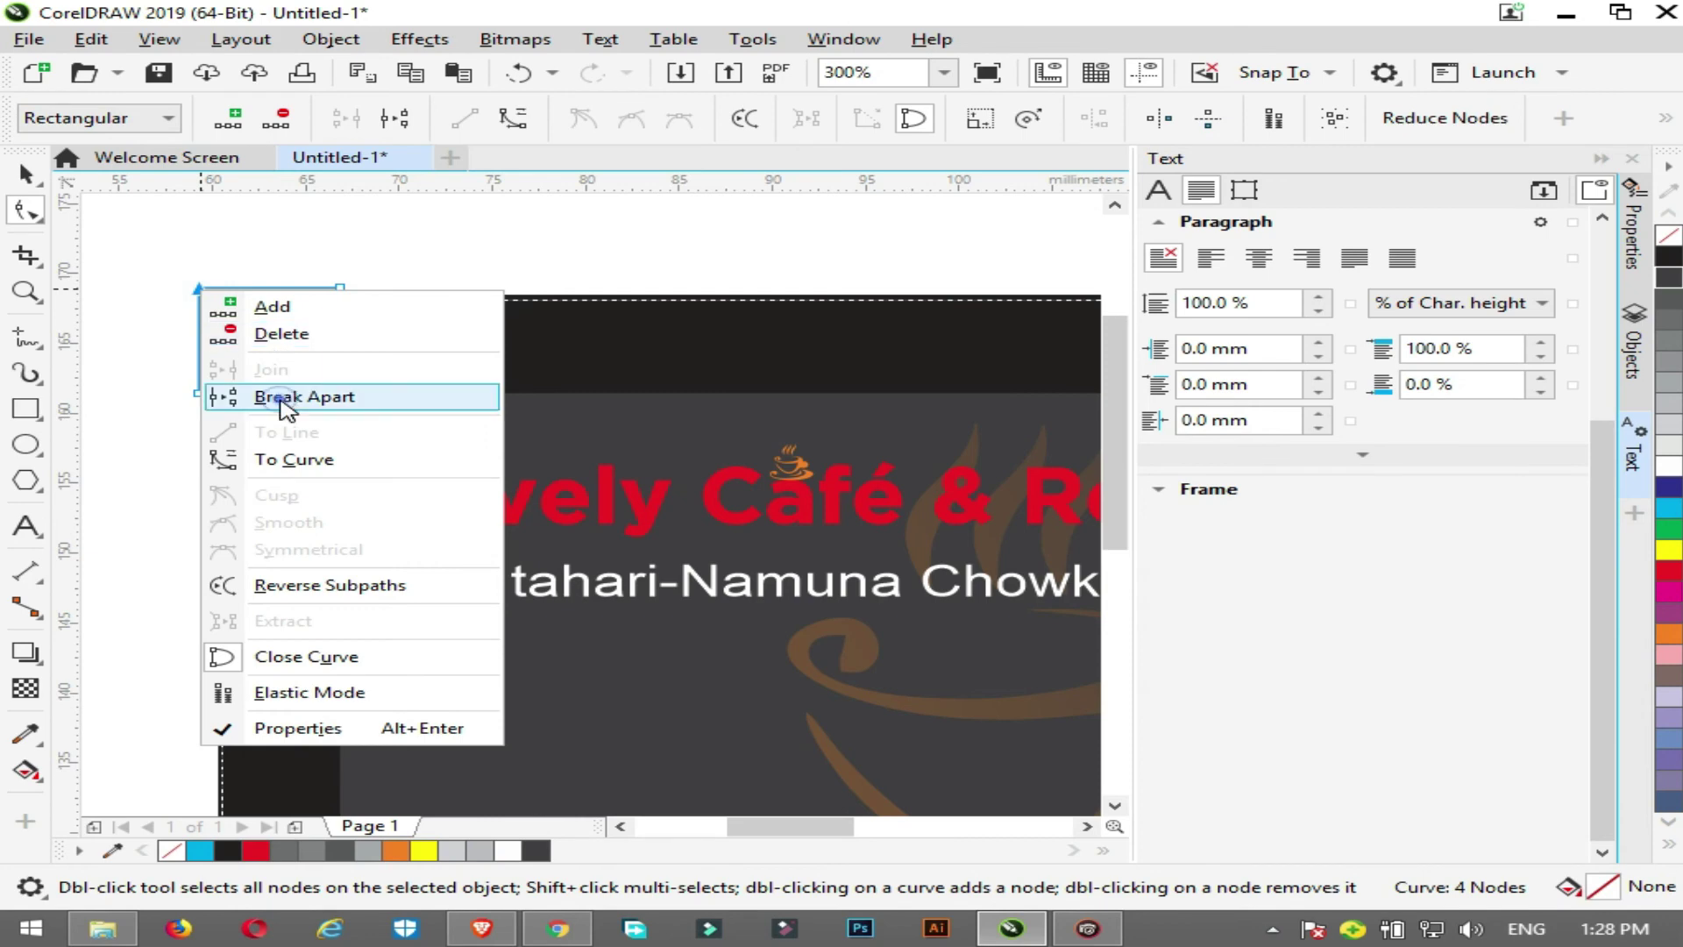
pyautogui.click(235, 396)
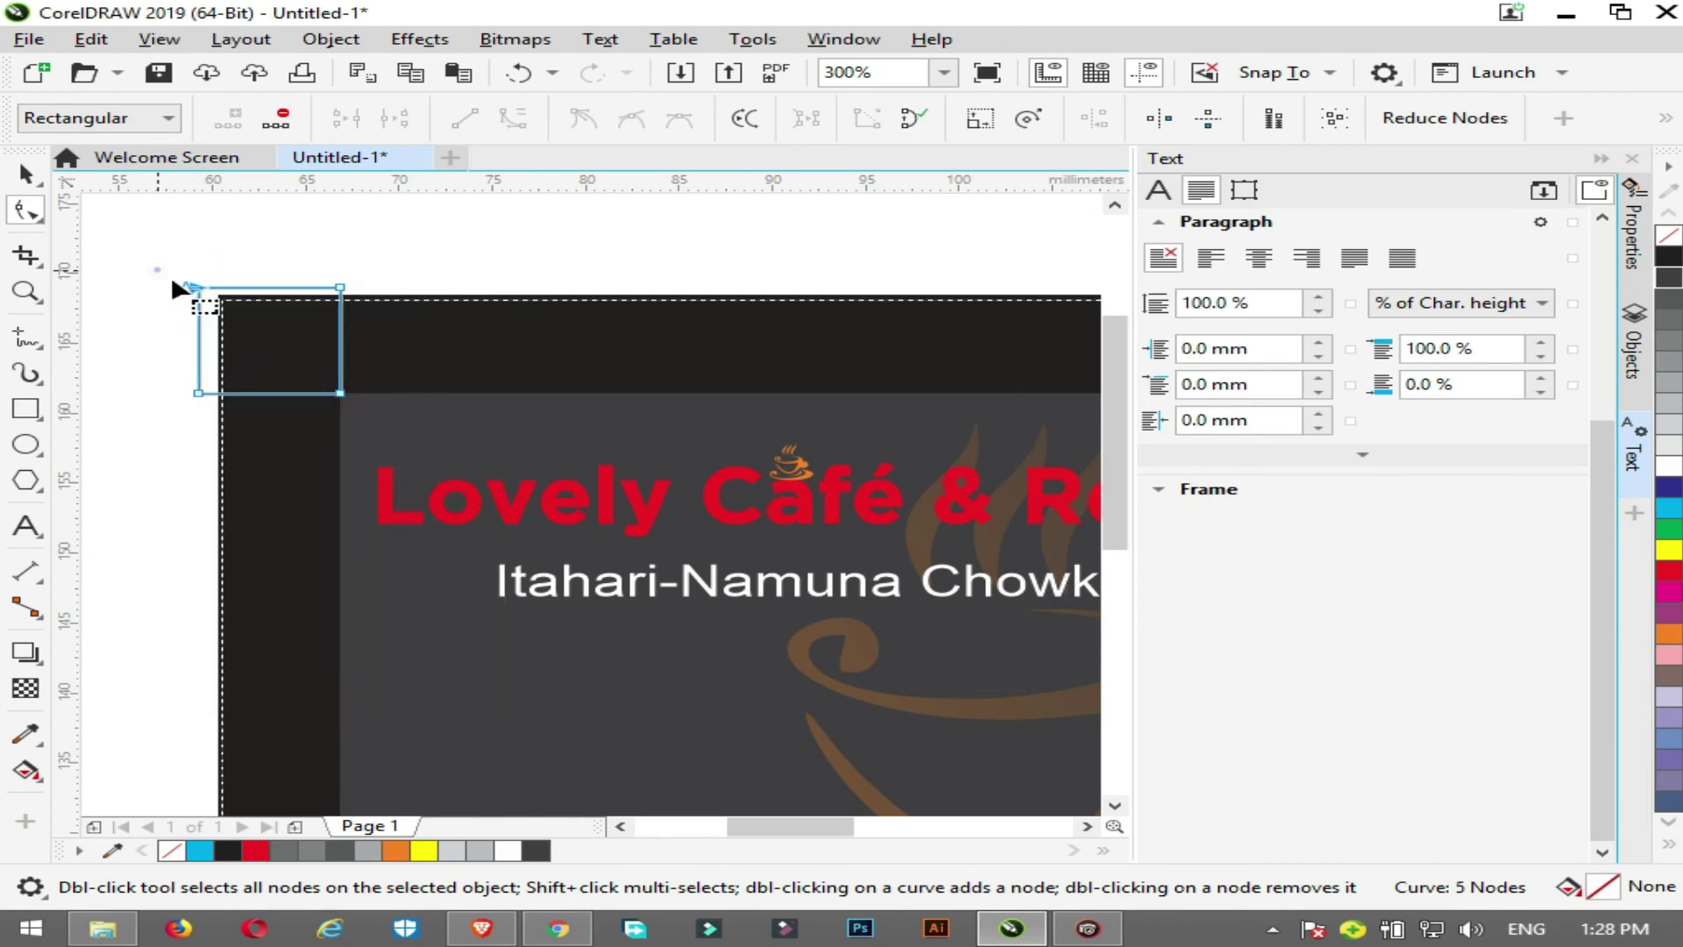
pyautogui.press('Delete')
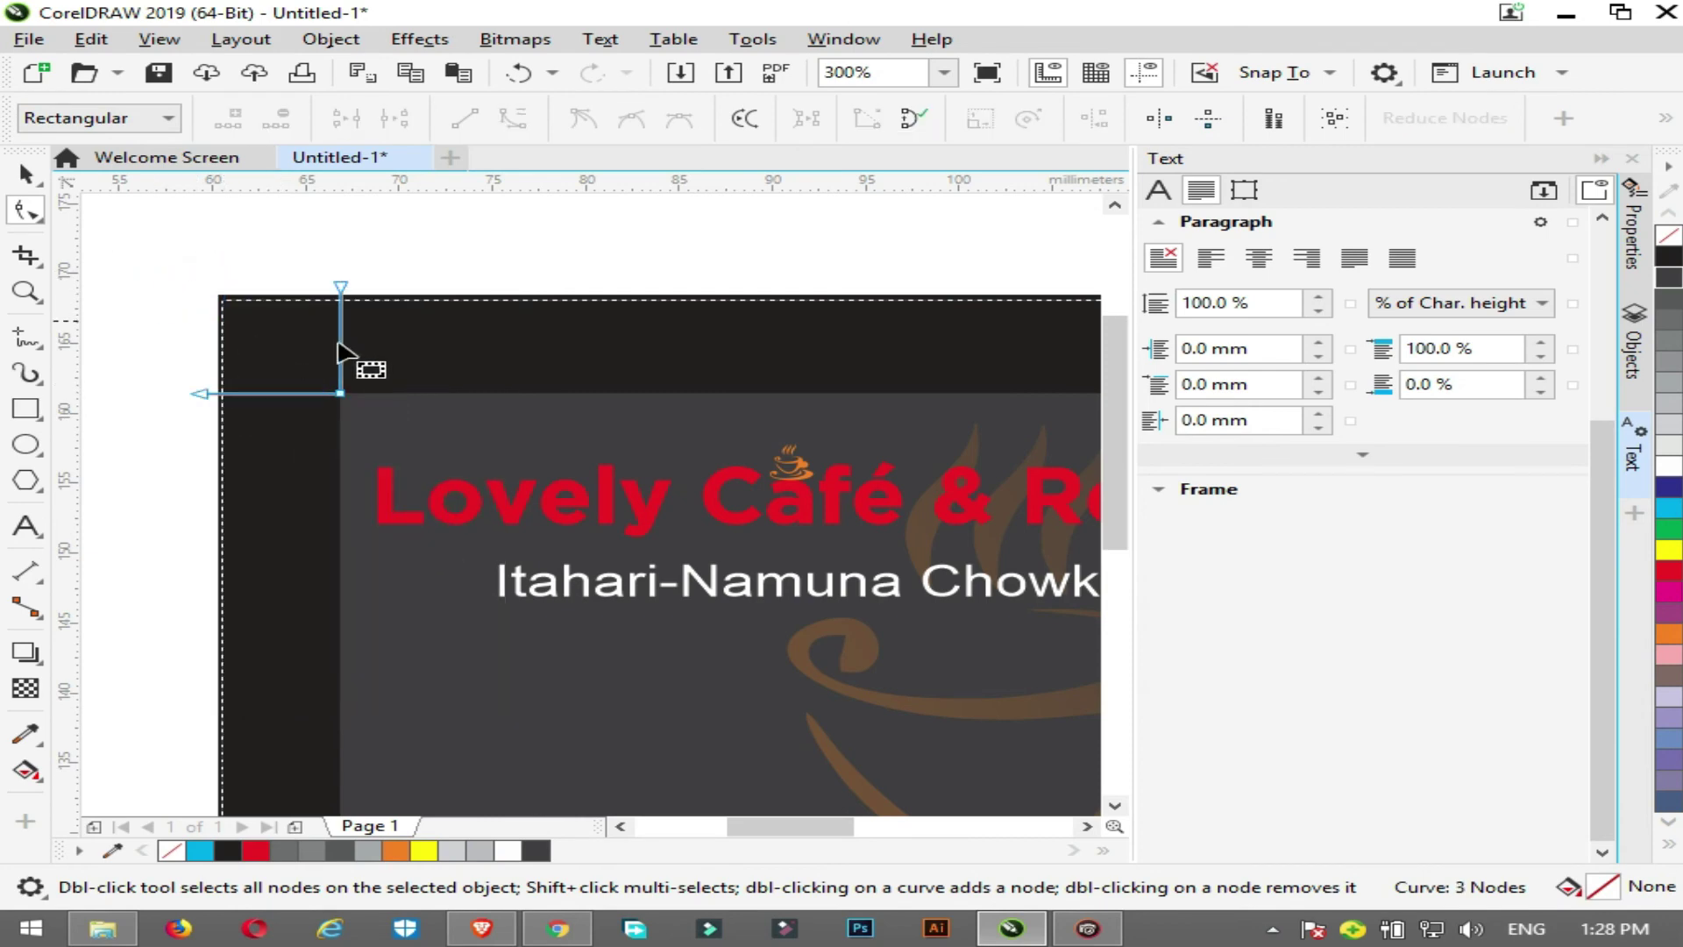
pyautogui.click(25, 173)
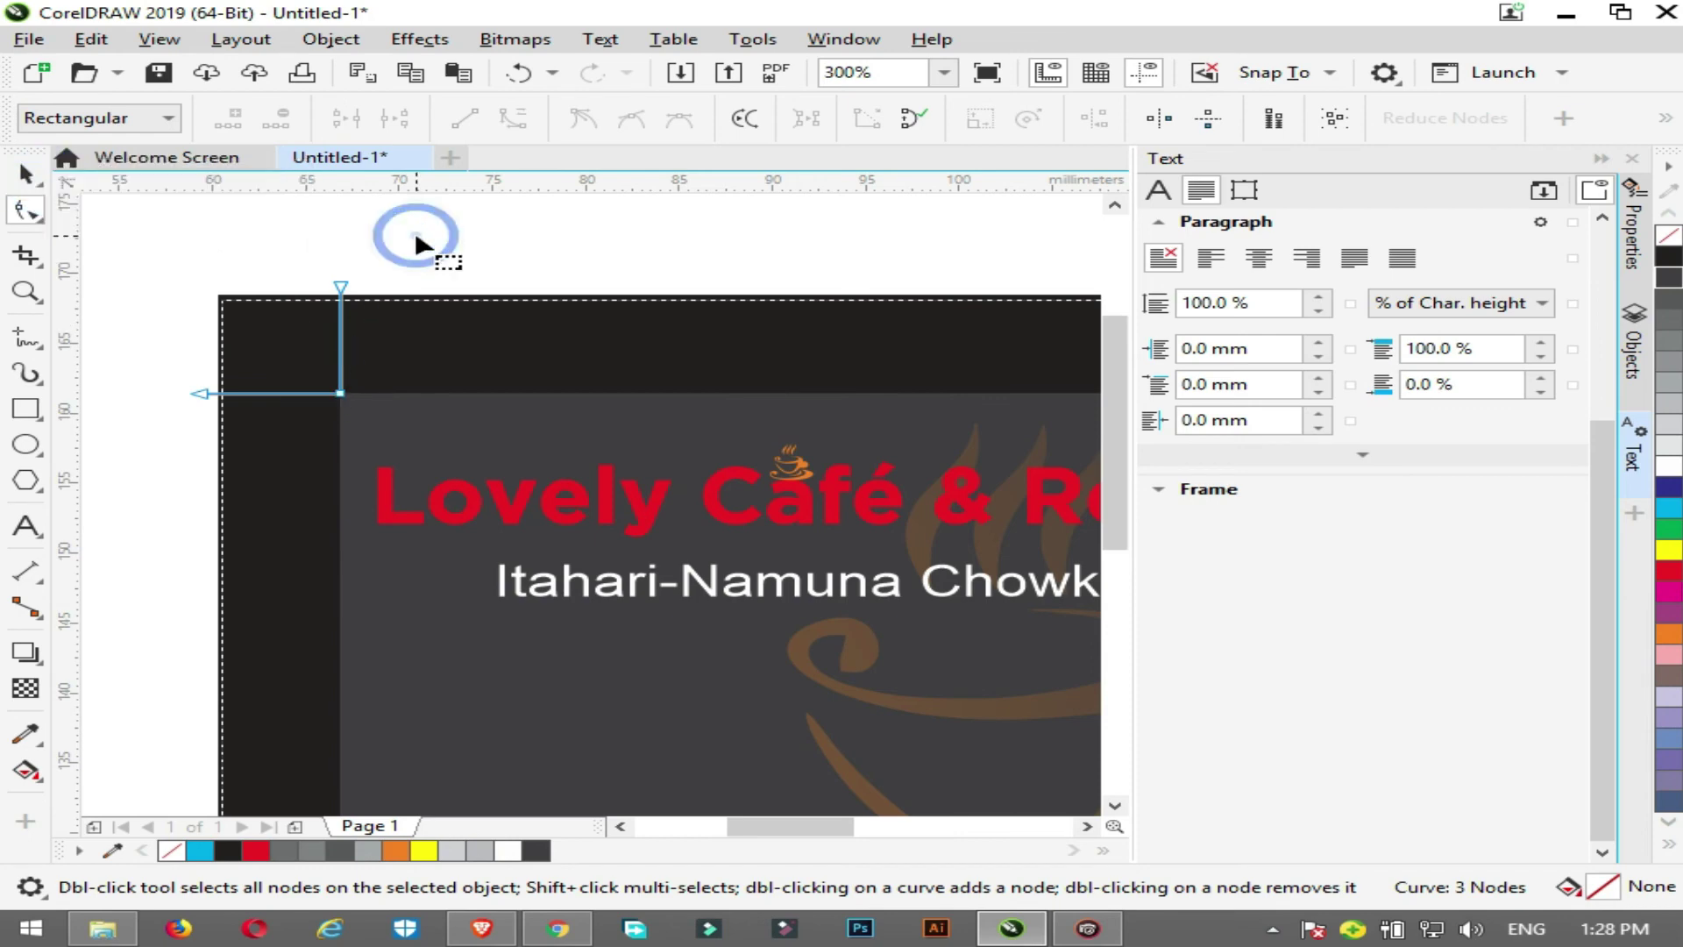
# - Give the L-shaped corner mark a yellow fill and yellow outline
pyautogui.scroll(-4, 390, 275)
pyautogui.scroll(2, 356, 273)
pyautogui.click(24, 174)
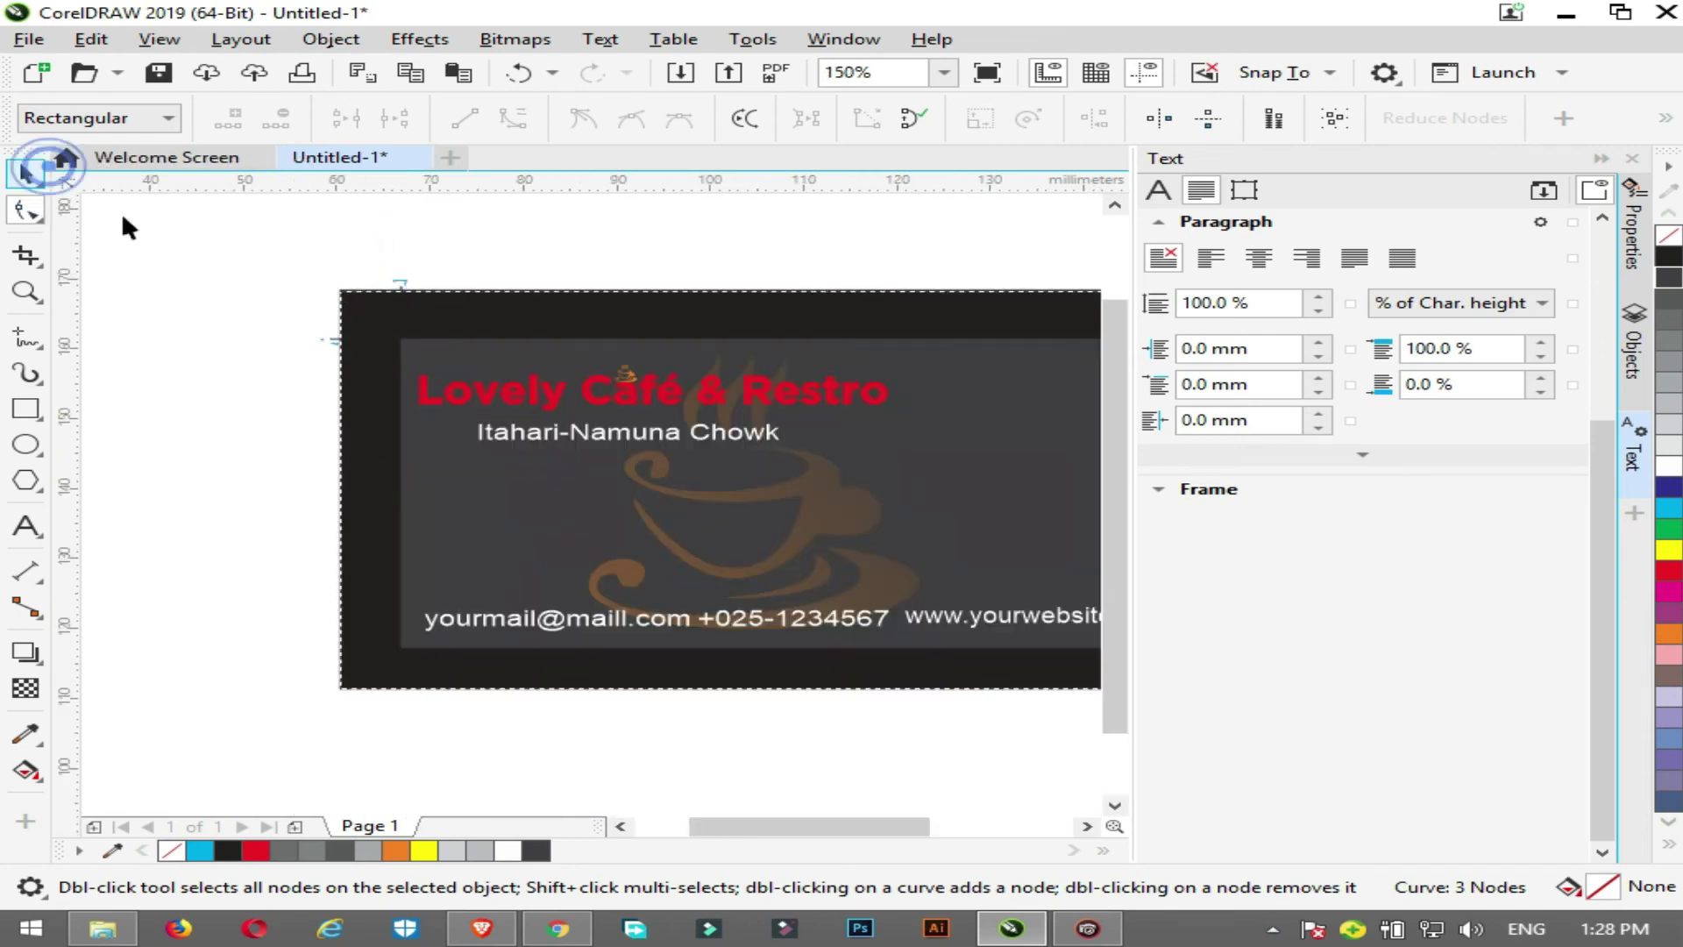
pyautogui.click(402, 336)
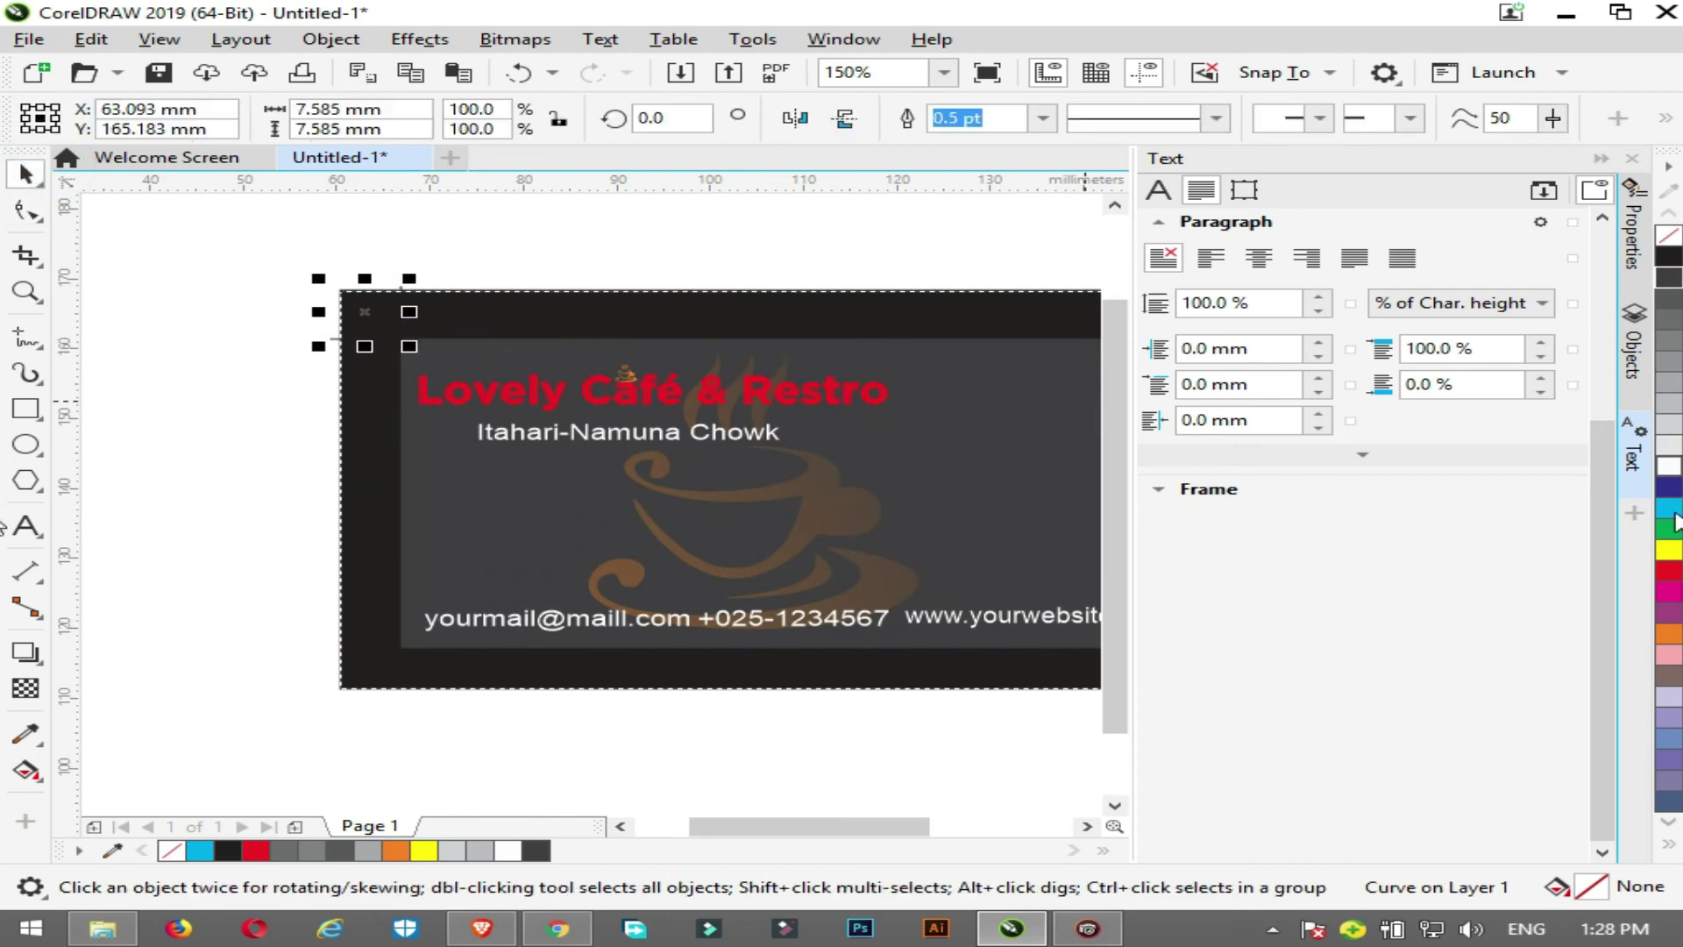
pyautogui.click(1670, 550)
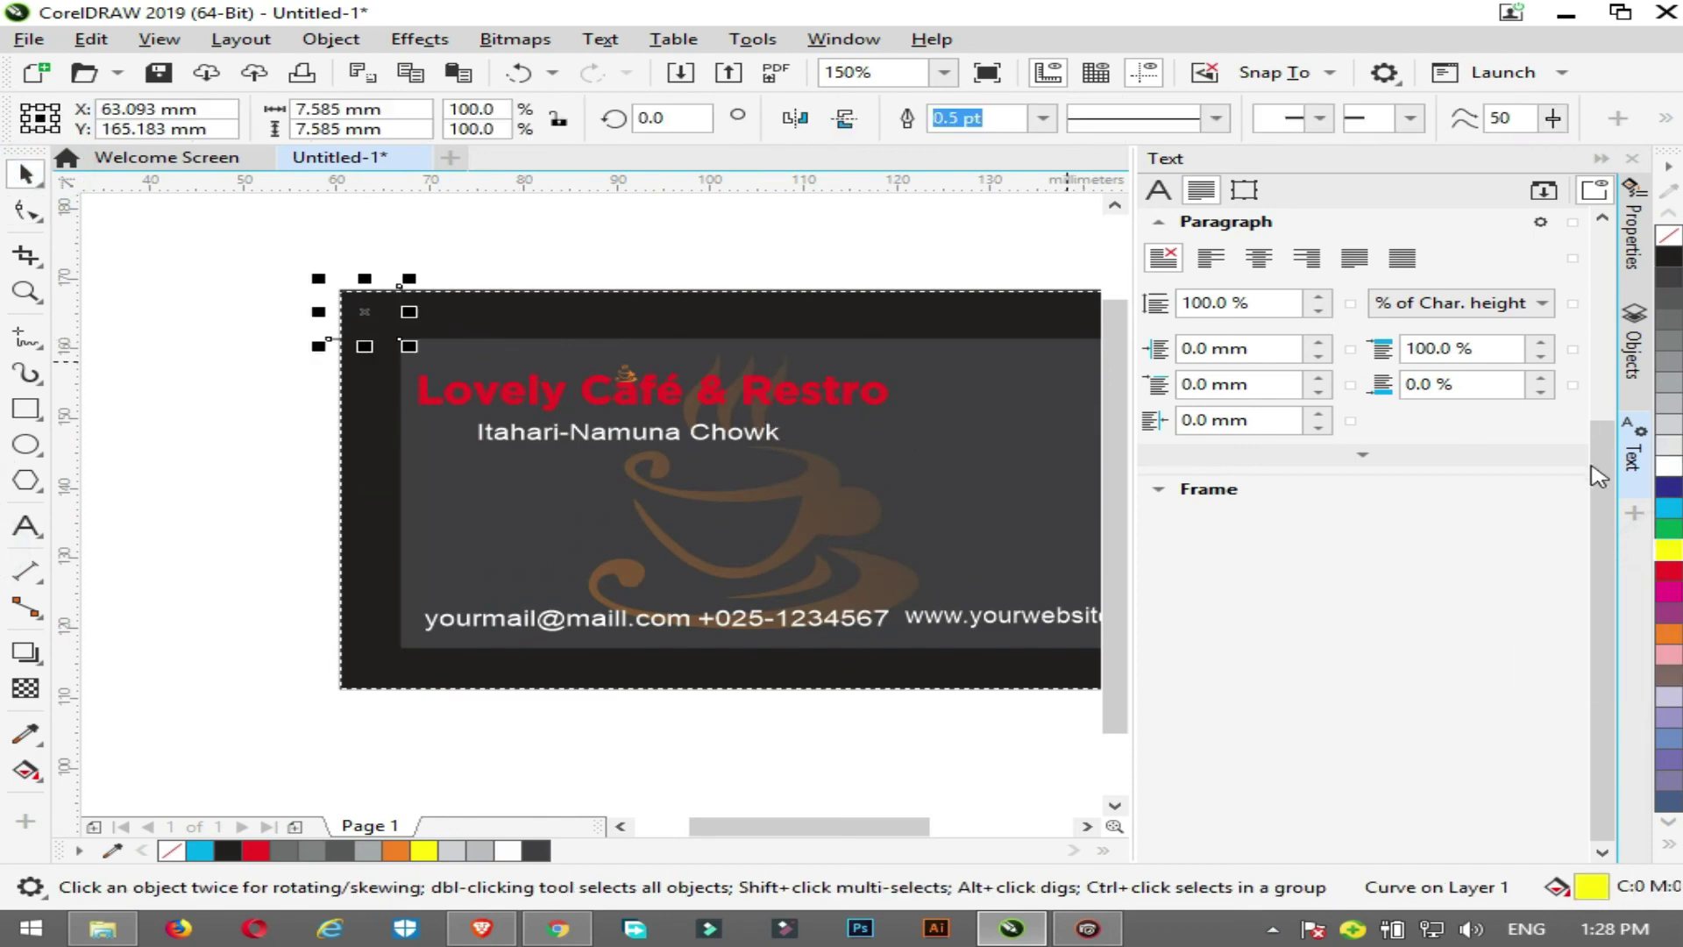
pyautogui.rightClick(1670, 549)
# - Drag a copy of the mark down the card's left edge and flip it vertically
pyautogui.scroll(2, 381, 313)
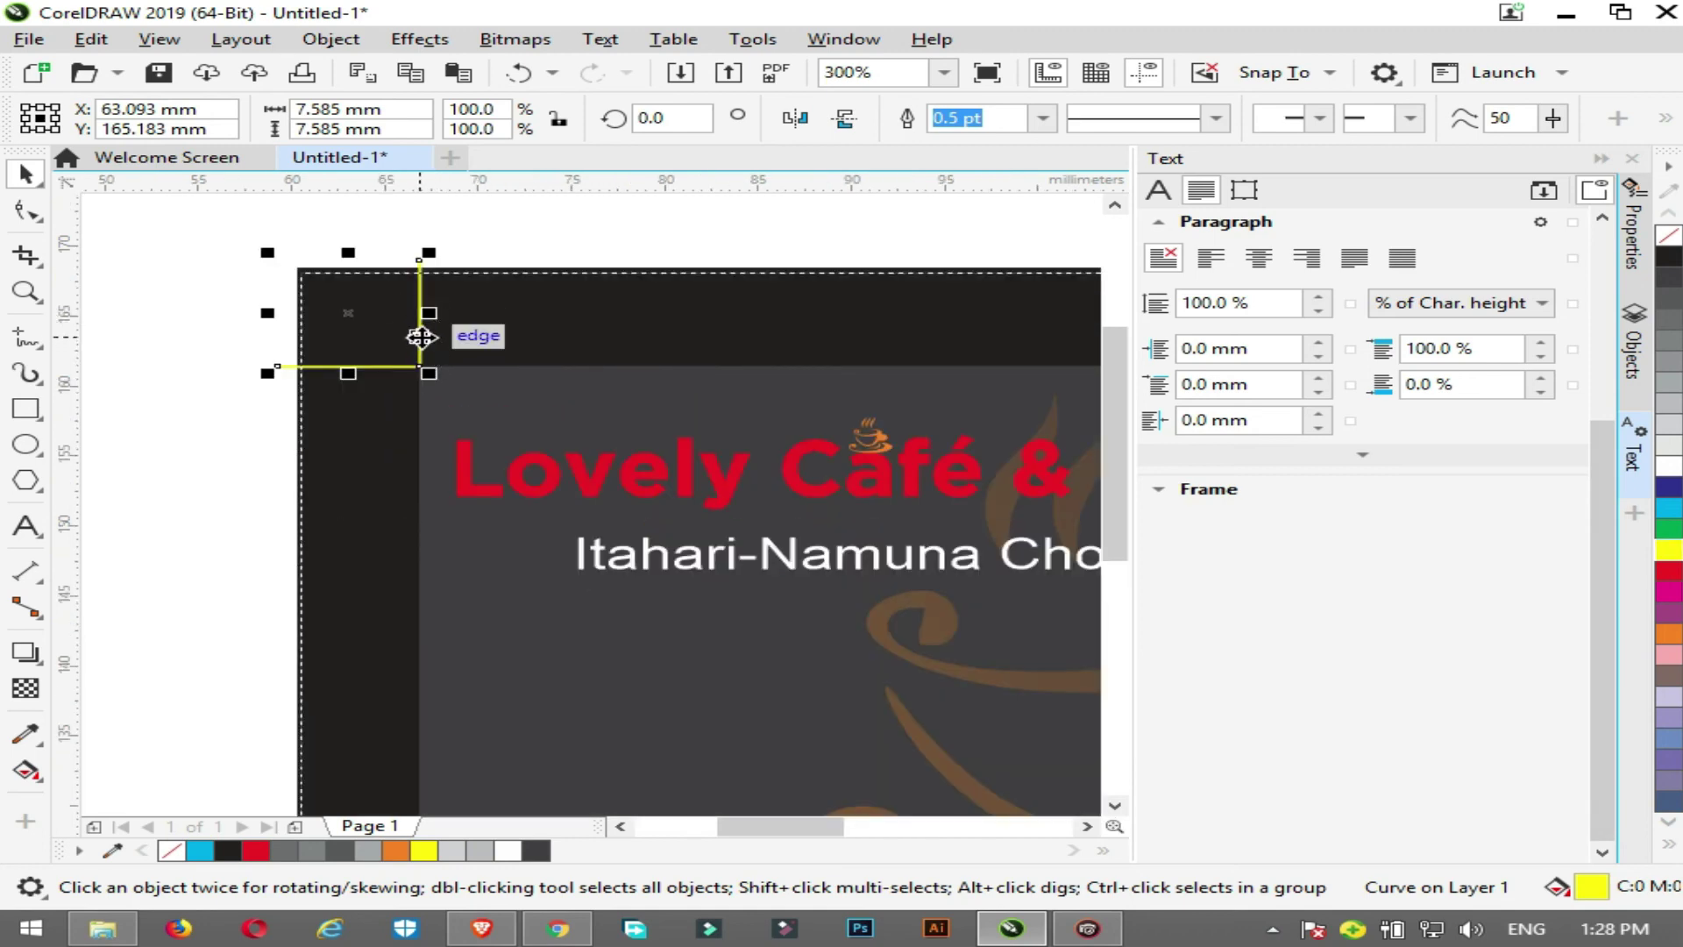
pyautogui.moveTo(421, 340); pyautogui.dragTo(399, 533)
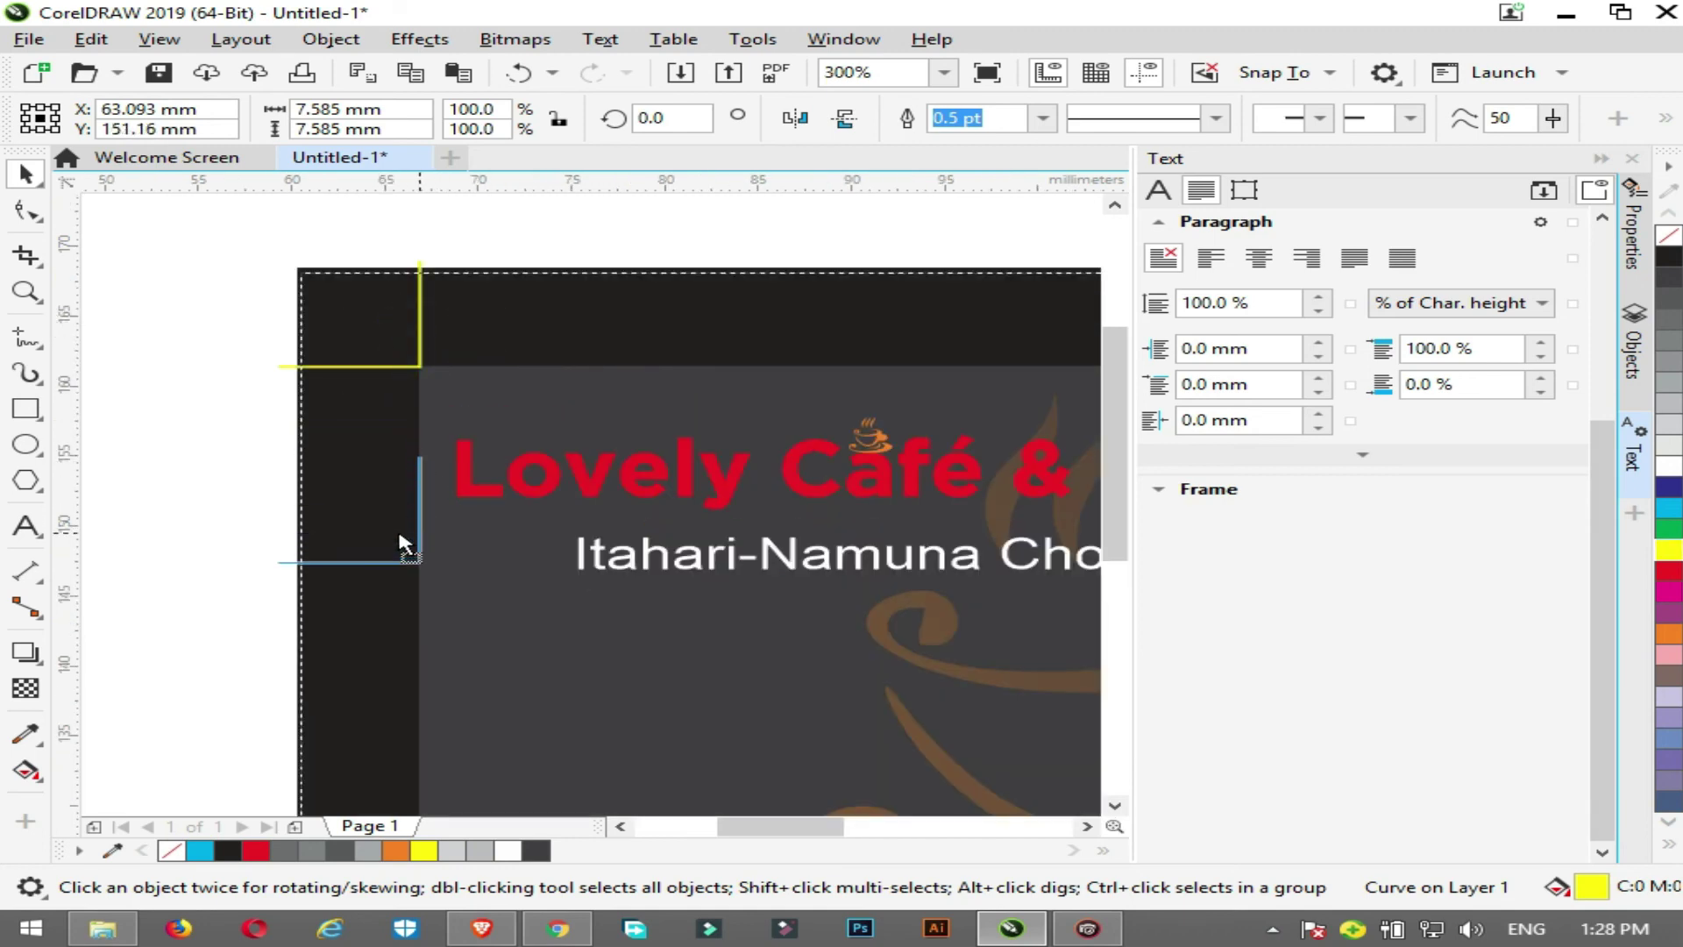
pyautogui.moveTo(410, 465); pyautogui.dragTo(411, 440)
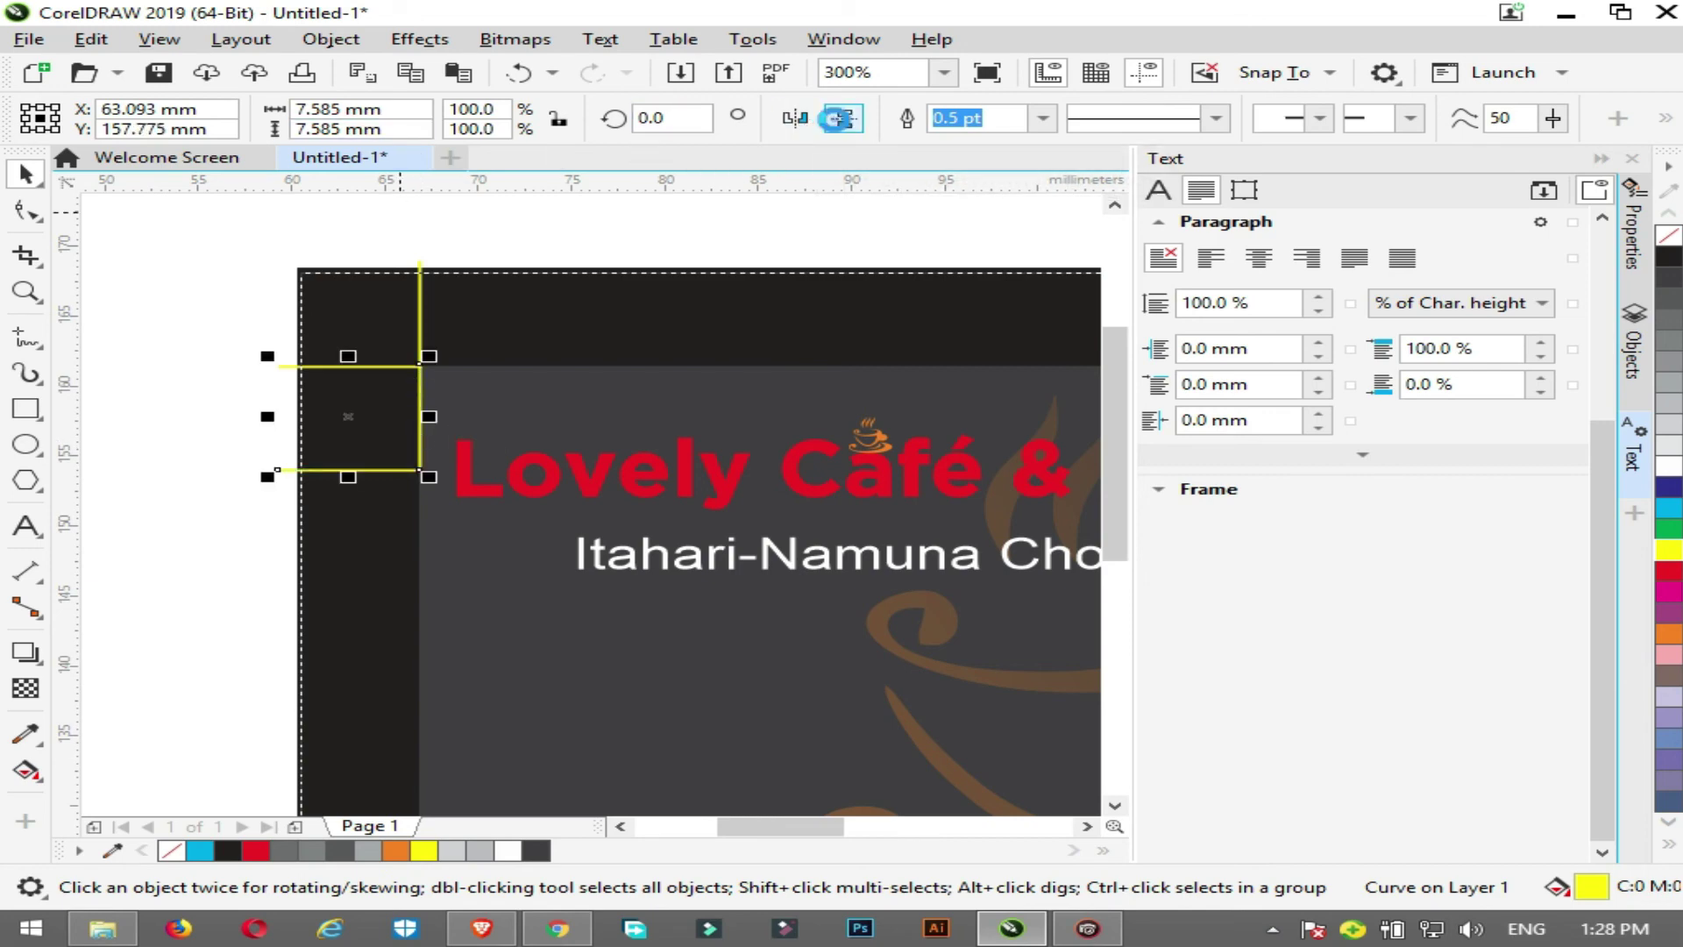
pyautogui.click(838, 118)
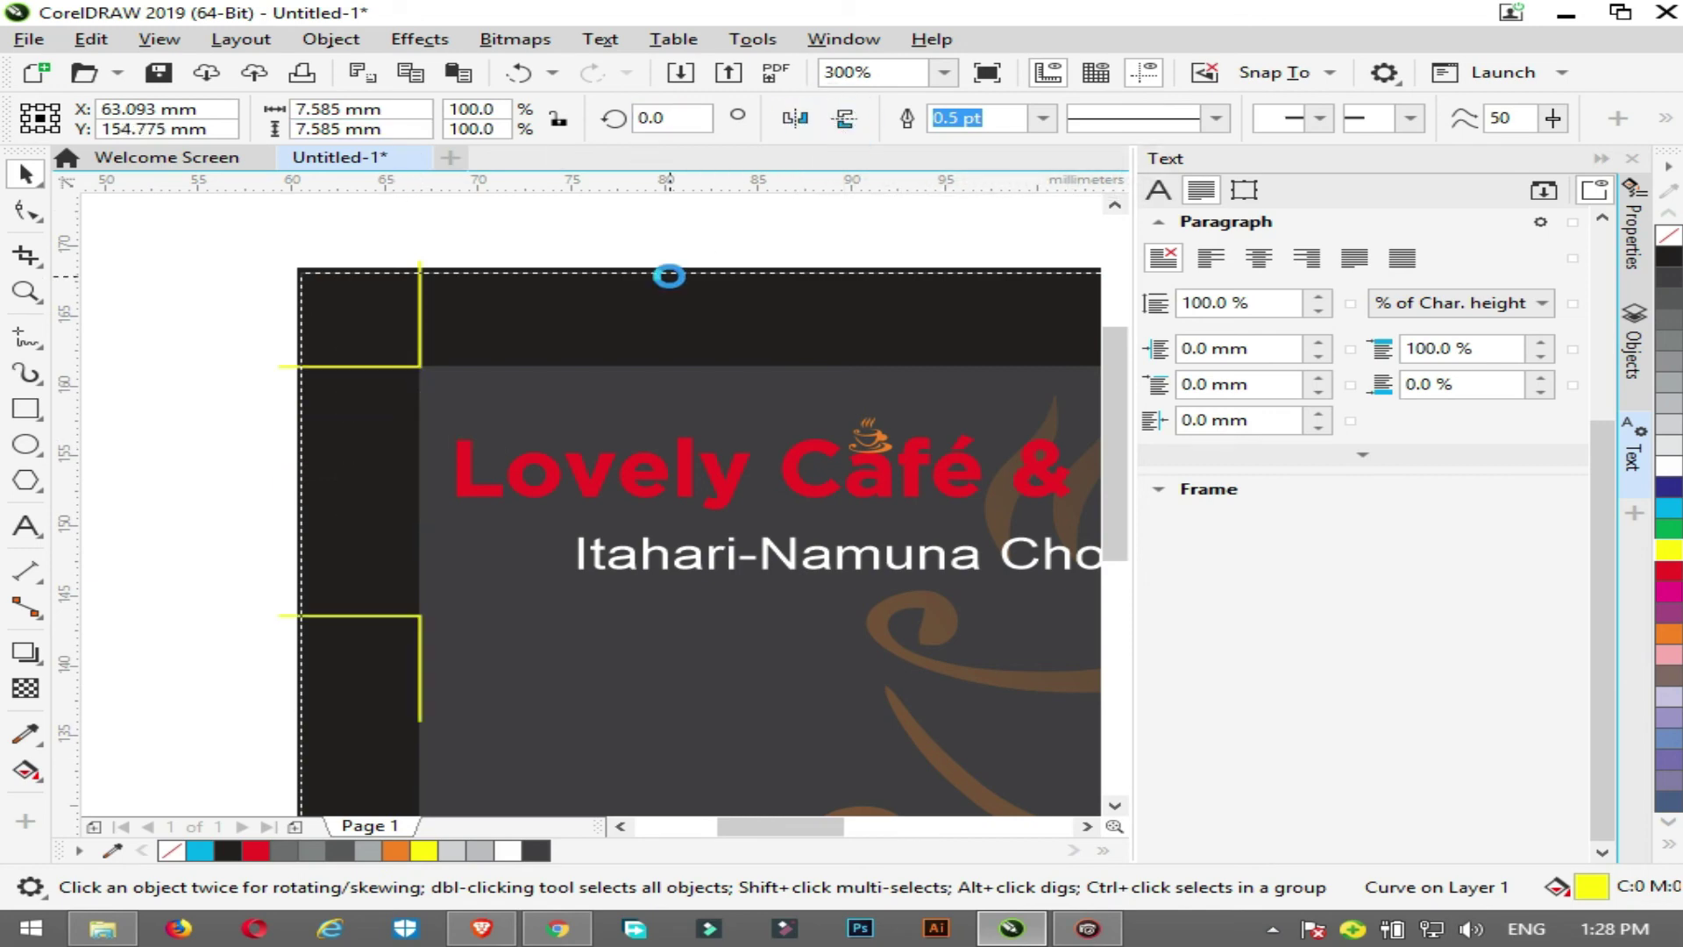
pyautogui.scroll(-2, 671, 276)
pyautogui.scroll(1, 678, 398)
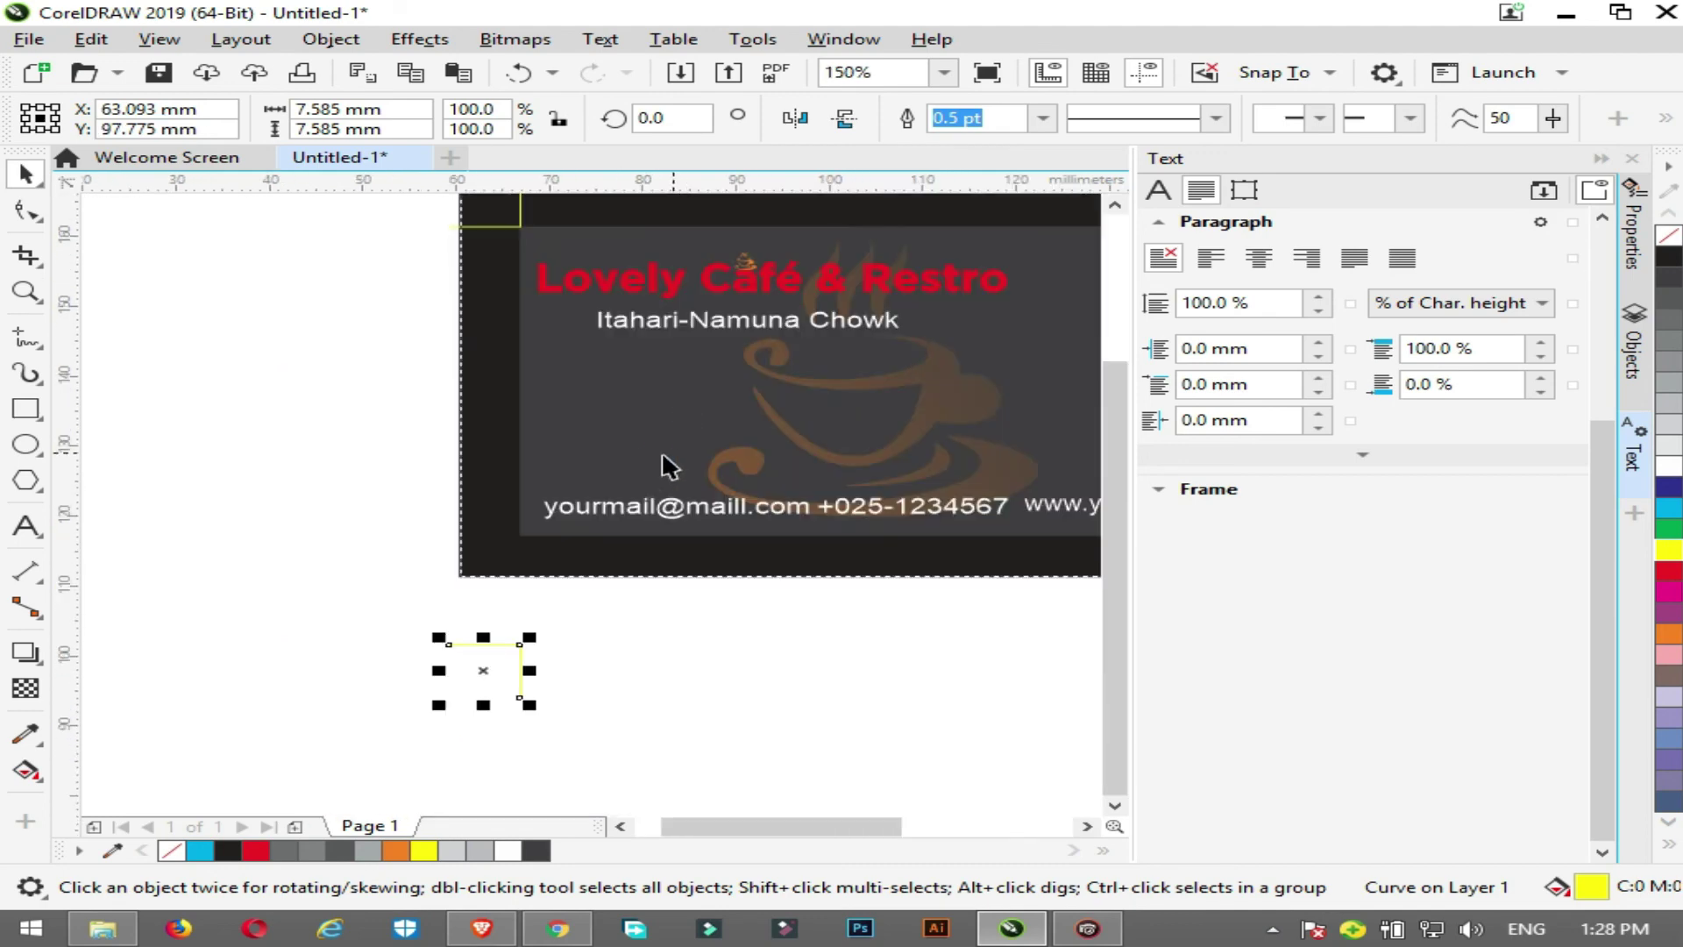
# - Snap the flipped mark onto the bottom-left corner and also select the top-left mark
pyautogui.press('Up')
pyautogui.press('Up')
pyautogui.press('Up')
pyautogui.press('Up')
pyautogui.press('Up')
pyautogui.press('Up')
pyautogui.press('Up')
pyautogui.press('Up')
pyautogui.press('Up')
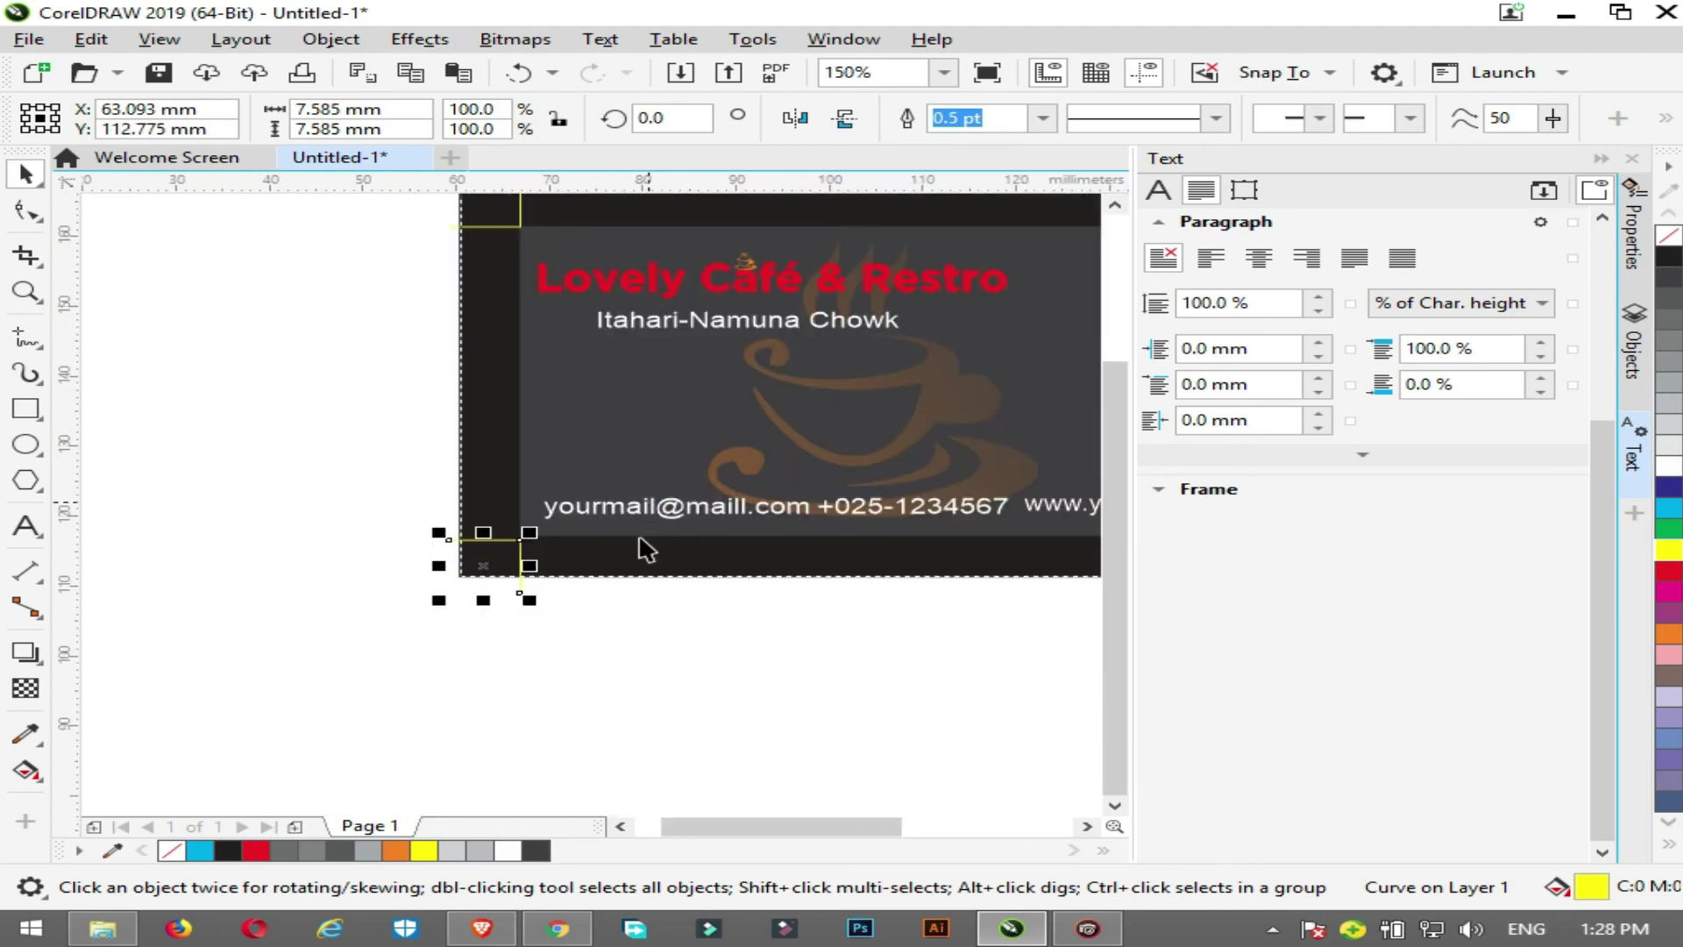
pyautogui.scroll(1, 521, 578)
pyautogui.moveTo(530, 477); pyautogui.dragTo(525, 442)
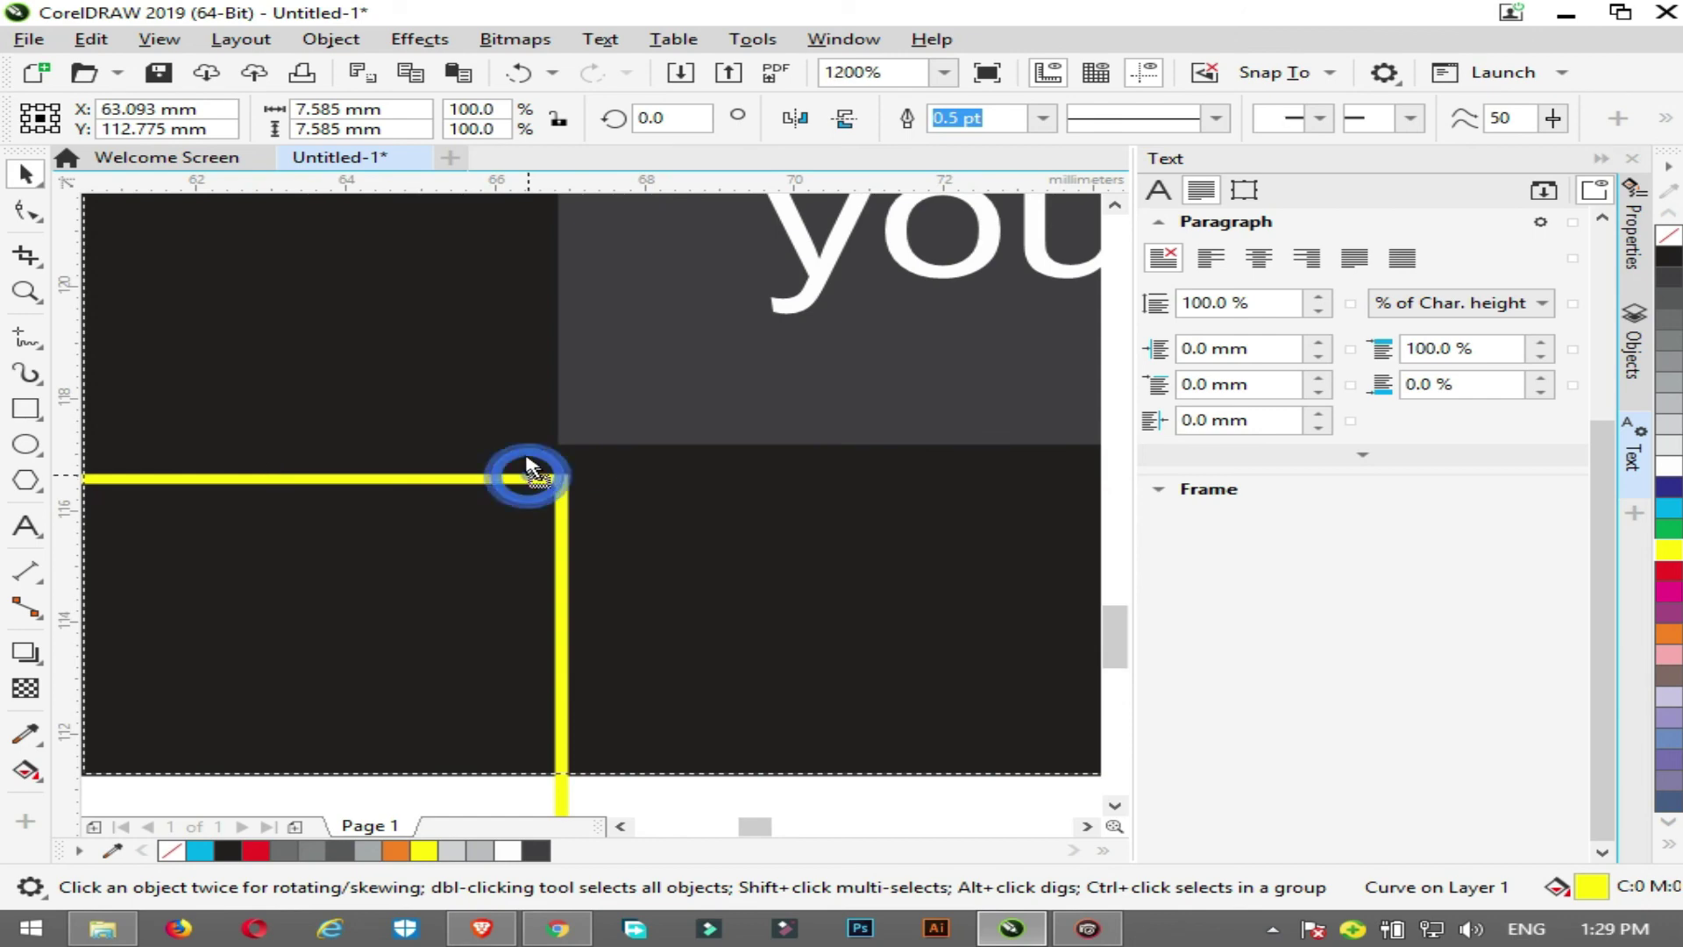
pyautogui.scroll(-1, 525, 443)
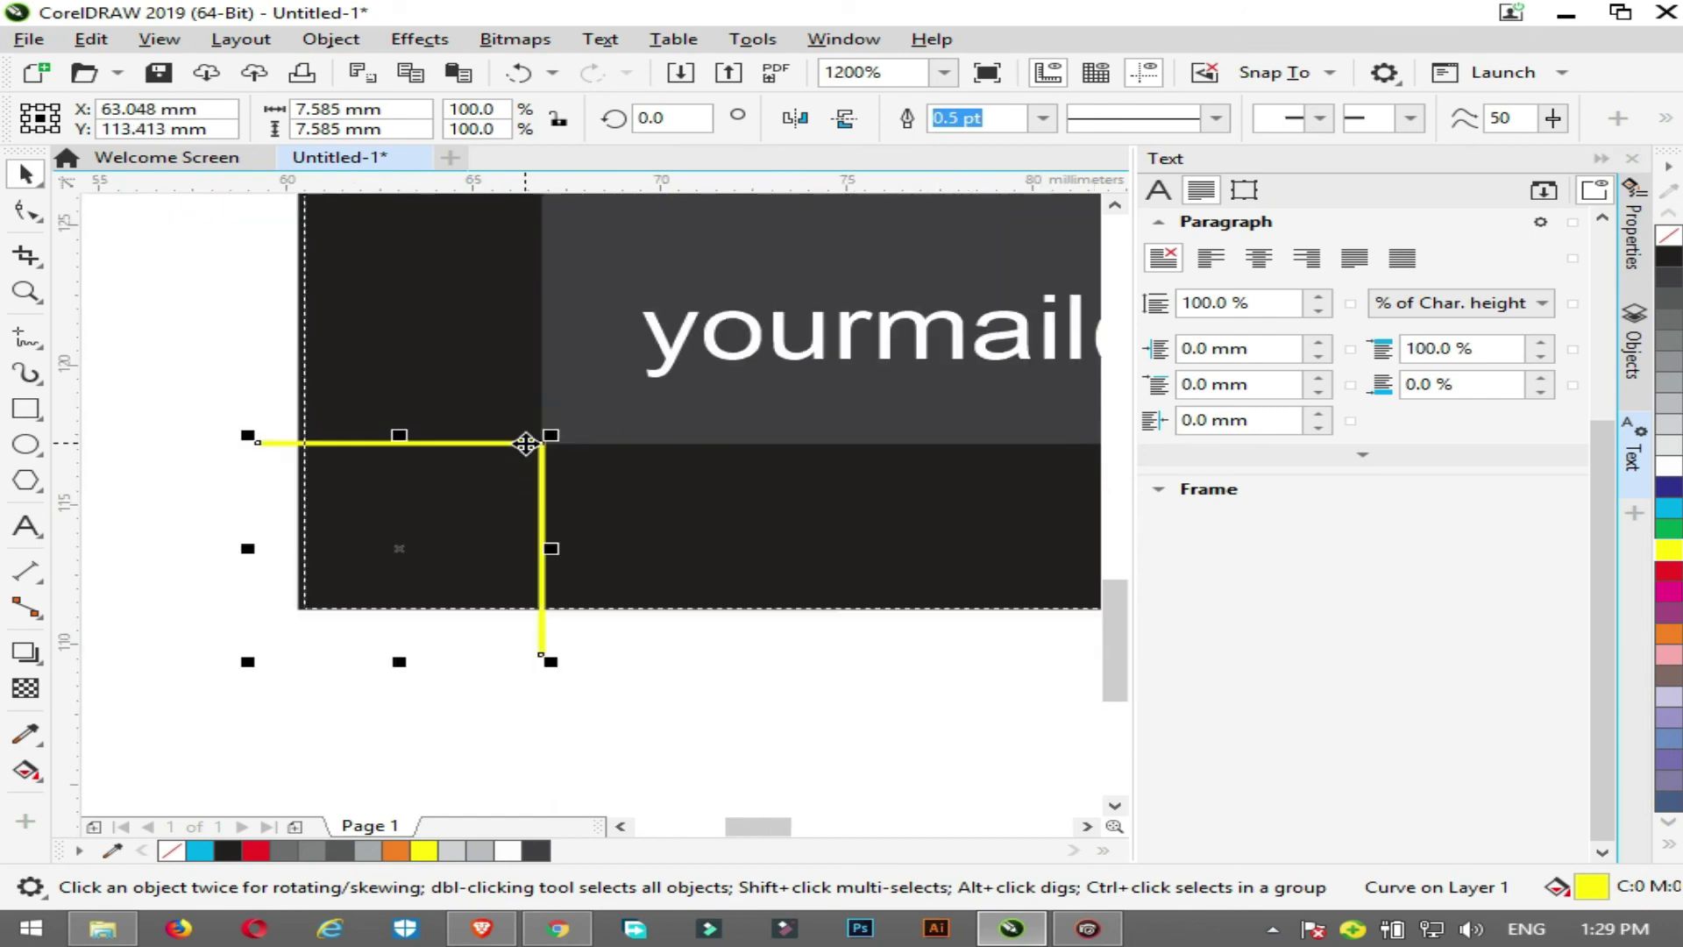
pyautogui.scroll(-1, 525, 442)
pyautogui.scroll(-1, 525, 443)
pyautogui.scroll(-1, 526, 443)
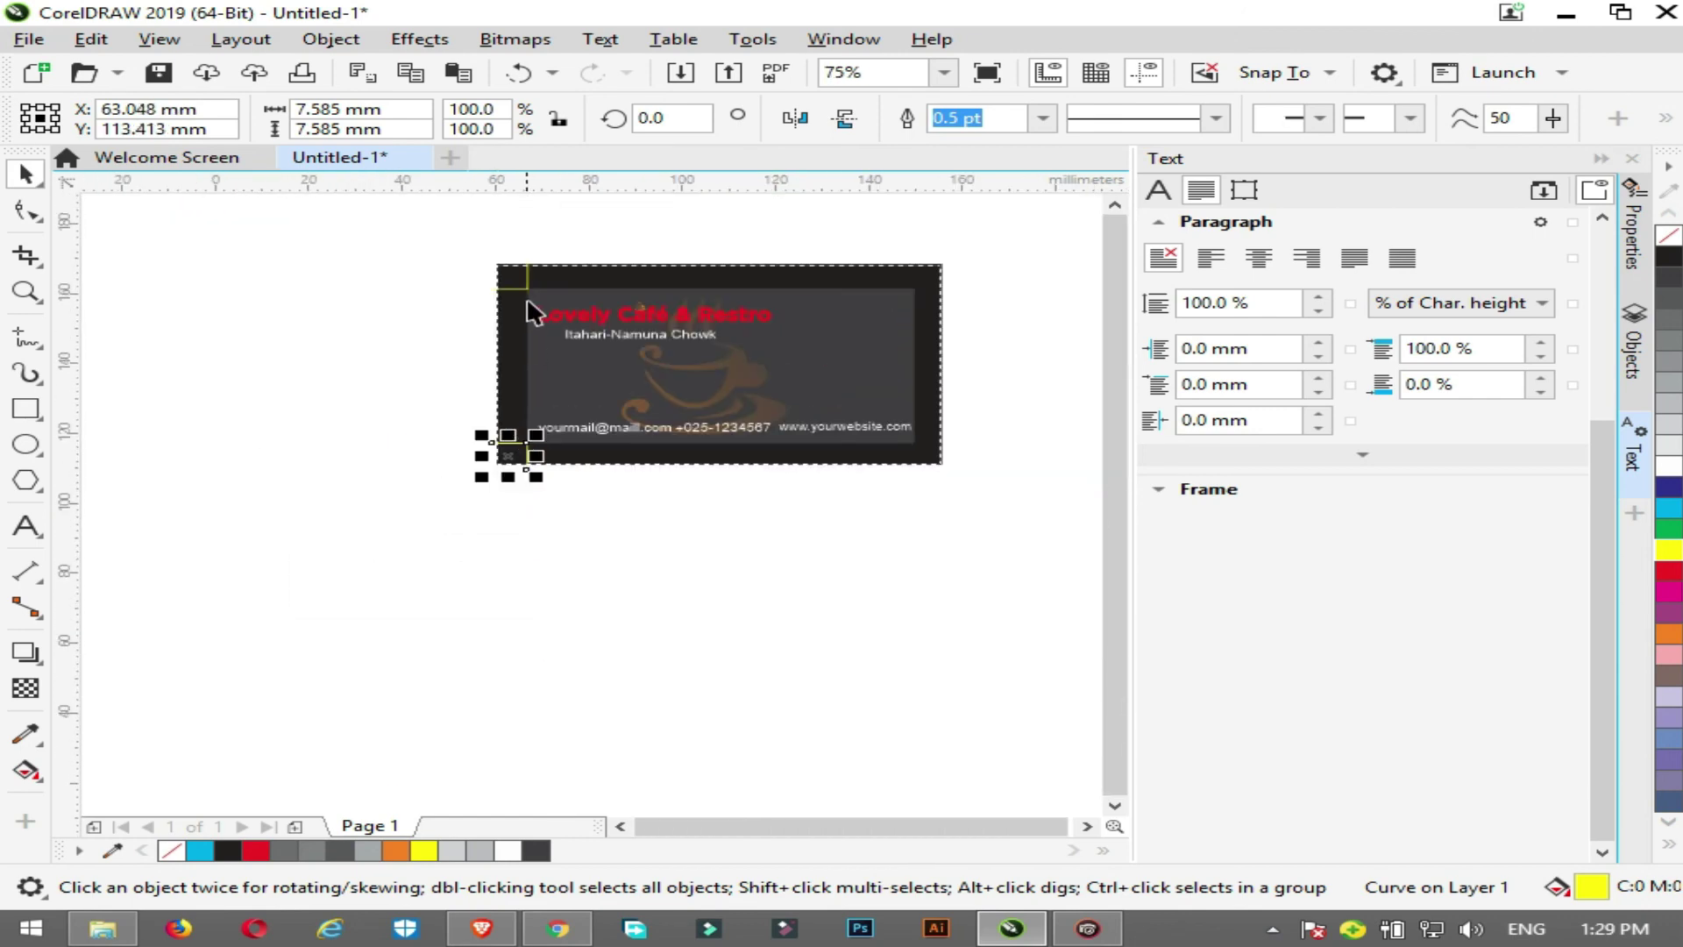
pyautogui.keyDown('shift'); pyautogui.click(515, 291); pyautogui.keyUp('shift')
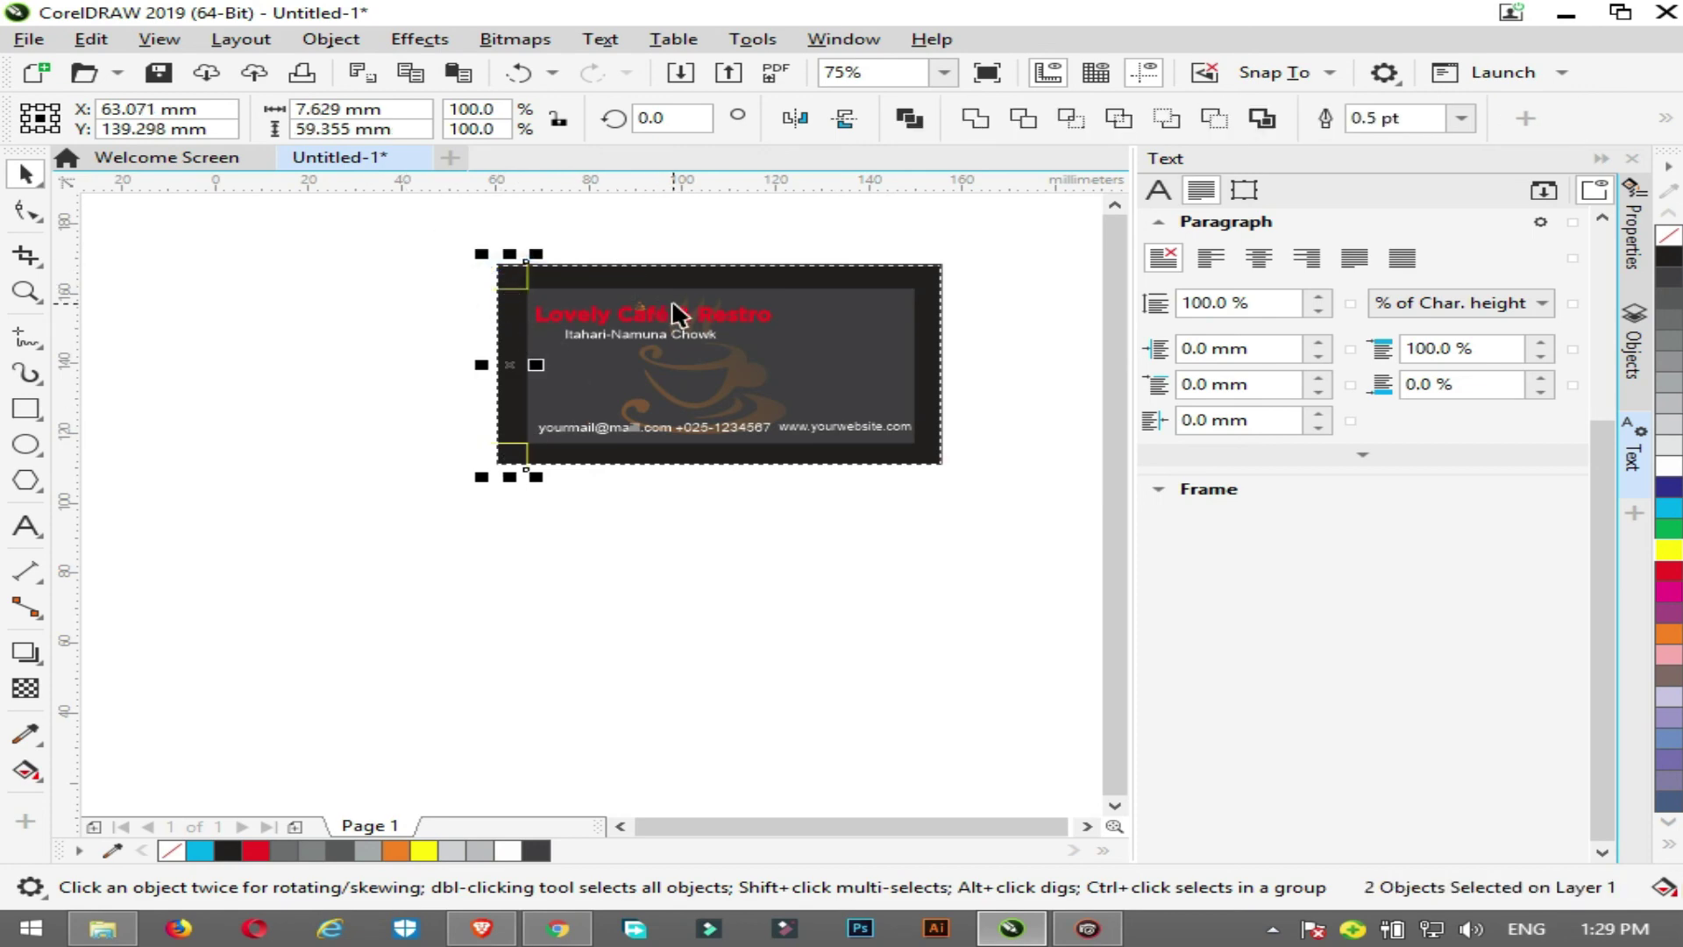
# - Duplicate both left marks to the right, mirror them, and snap them to the card's right corners
pyautogui.moveTo(526, 279)
pyautogui.mouseDown()
pyautogui.moveTo(918, 292)
pyautogui.moveTo(940, 277)
pyautogui.mouseUp()
pyautogui.click(845, 118)
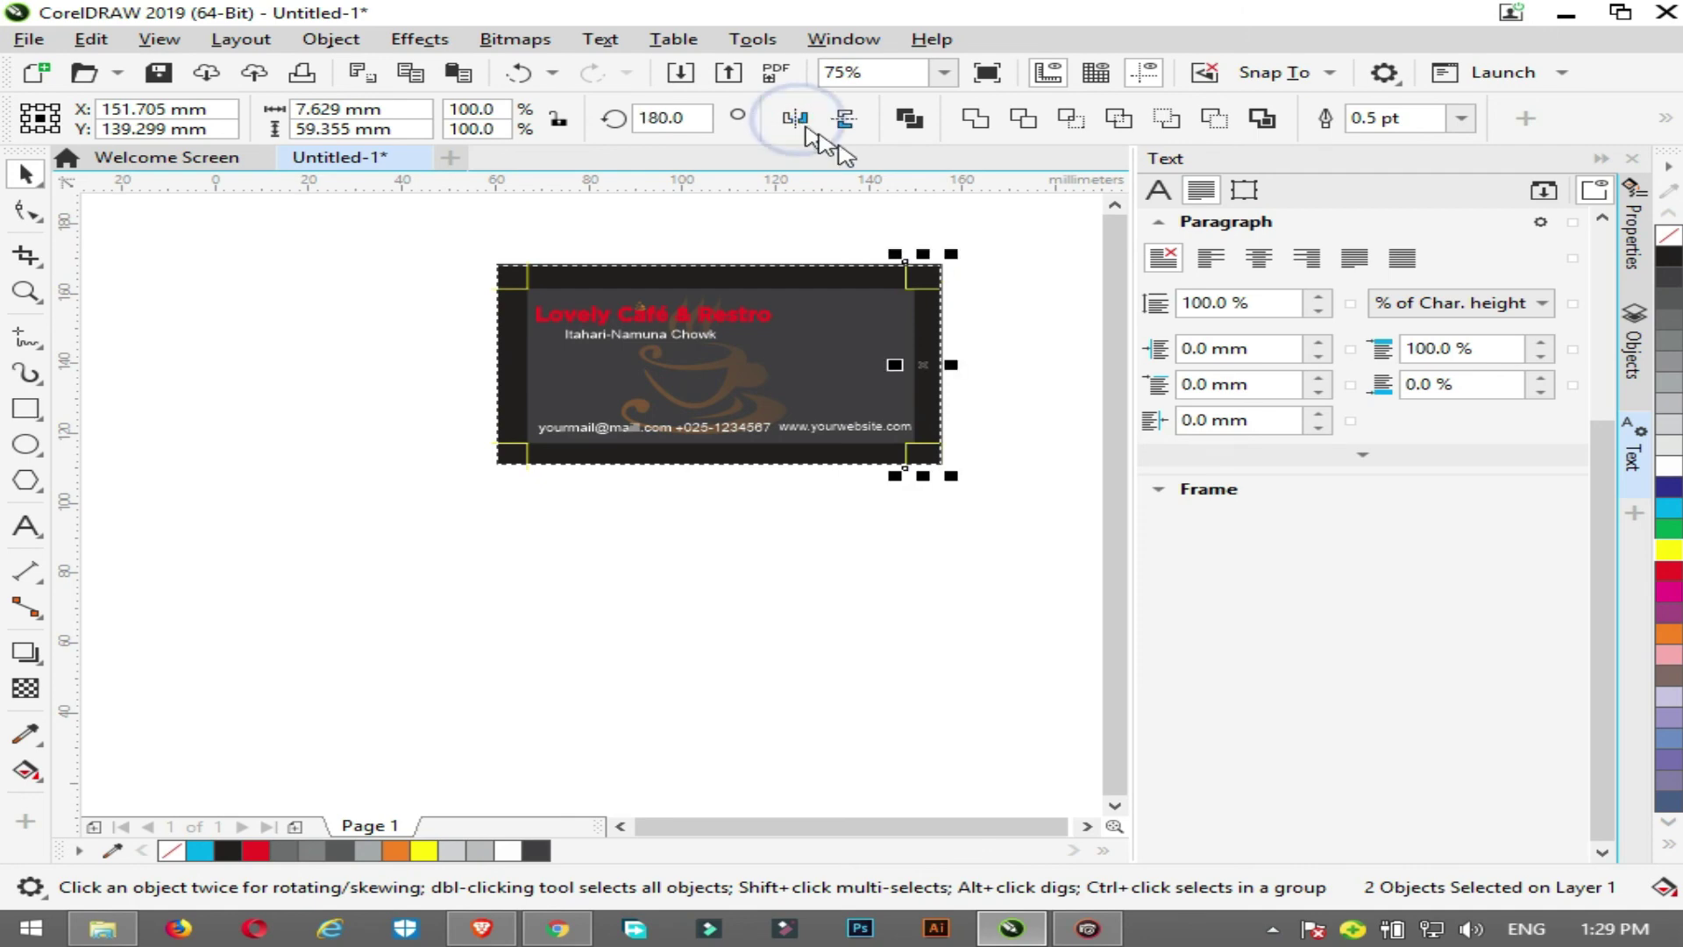
pyautogui.scroll(2, 964, 272)
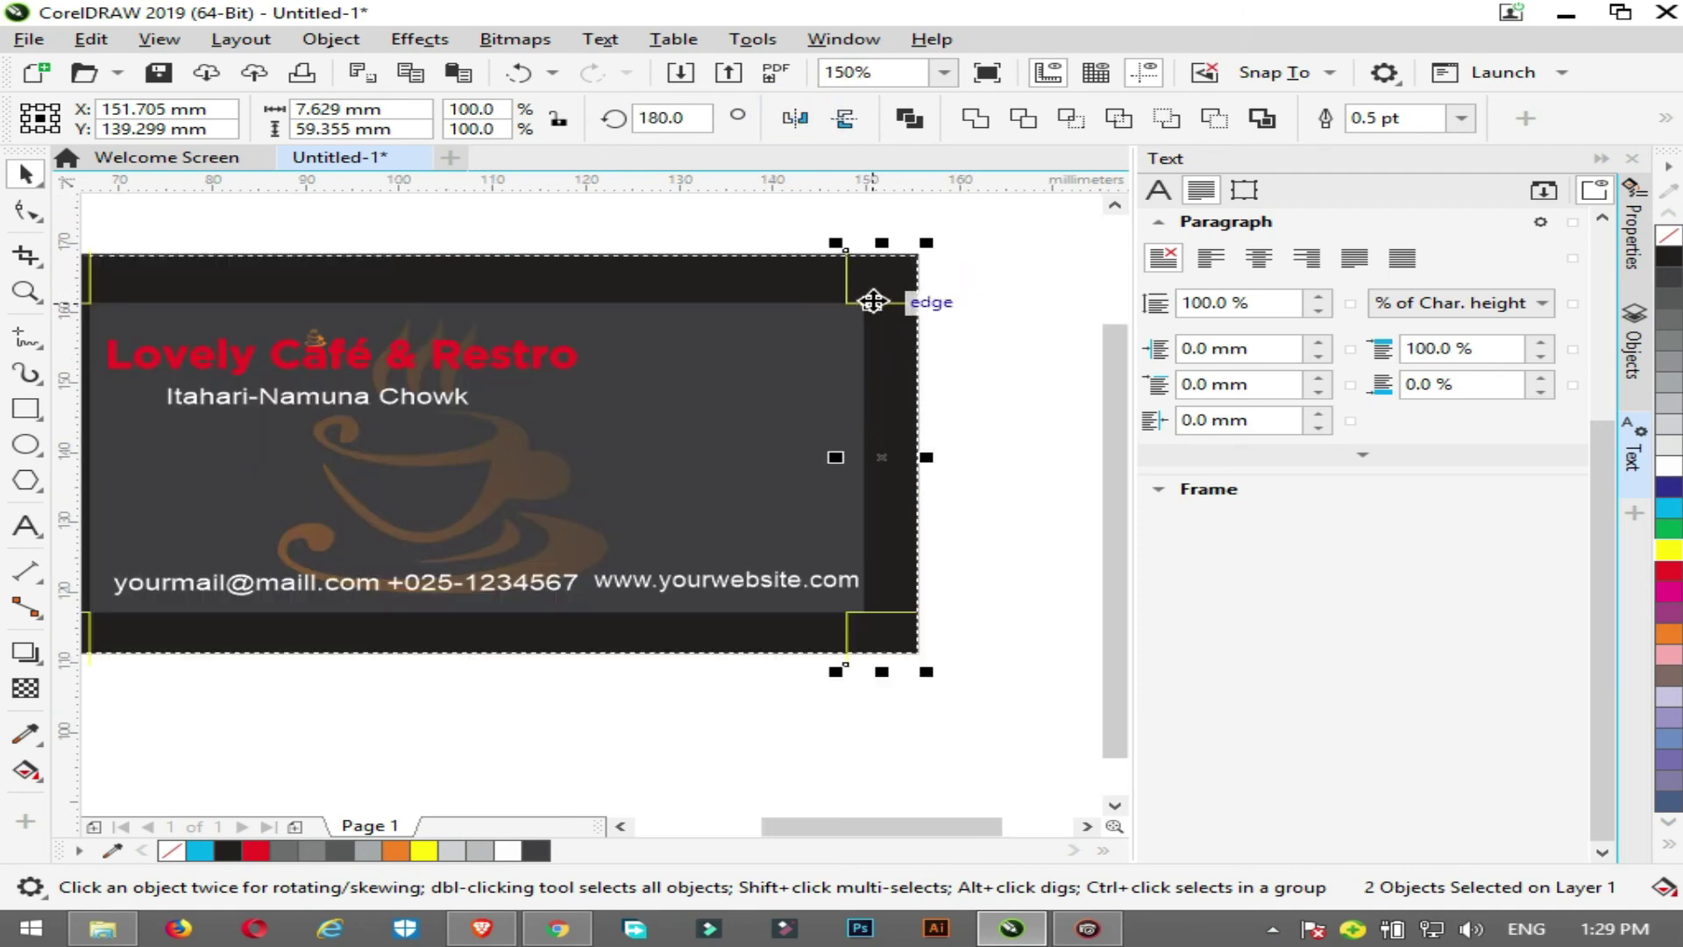
pyautogui.moveTo(896, 311); pyautogui.dragTo(890, 307)
# - Deselect the marks and select the dark card background rectangle
pyautogui.scroll(-2, 993, 391)
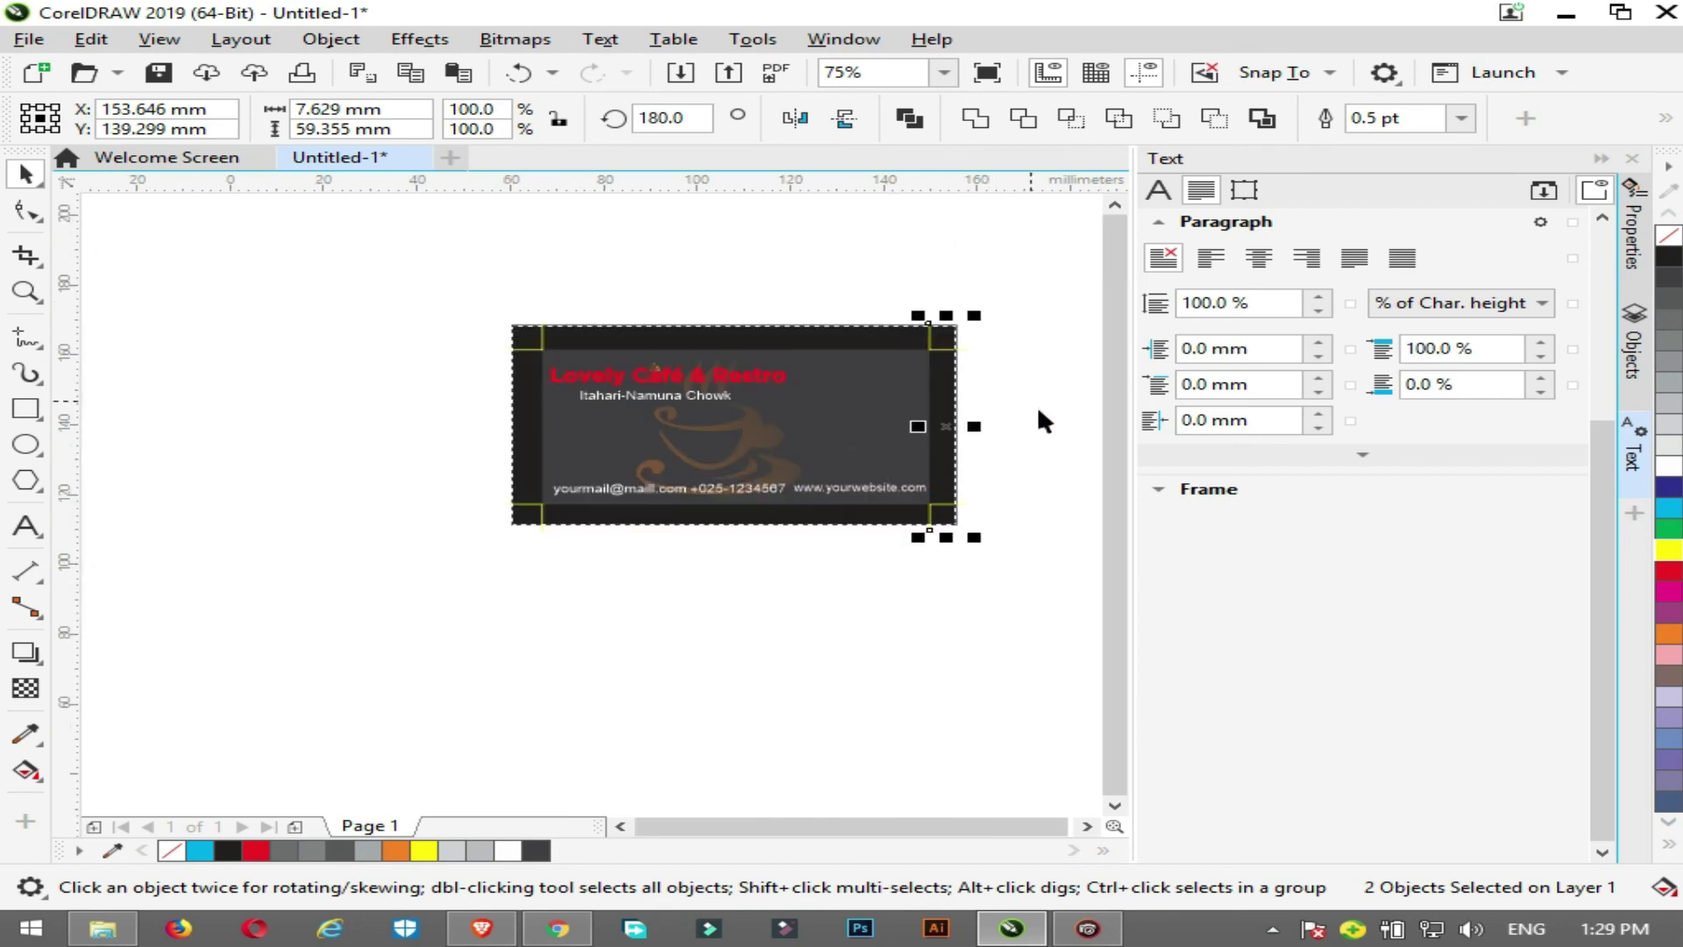
pyautogui.click(1015, 405)
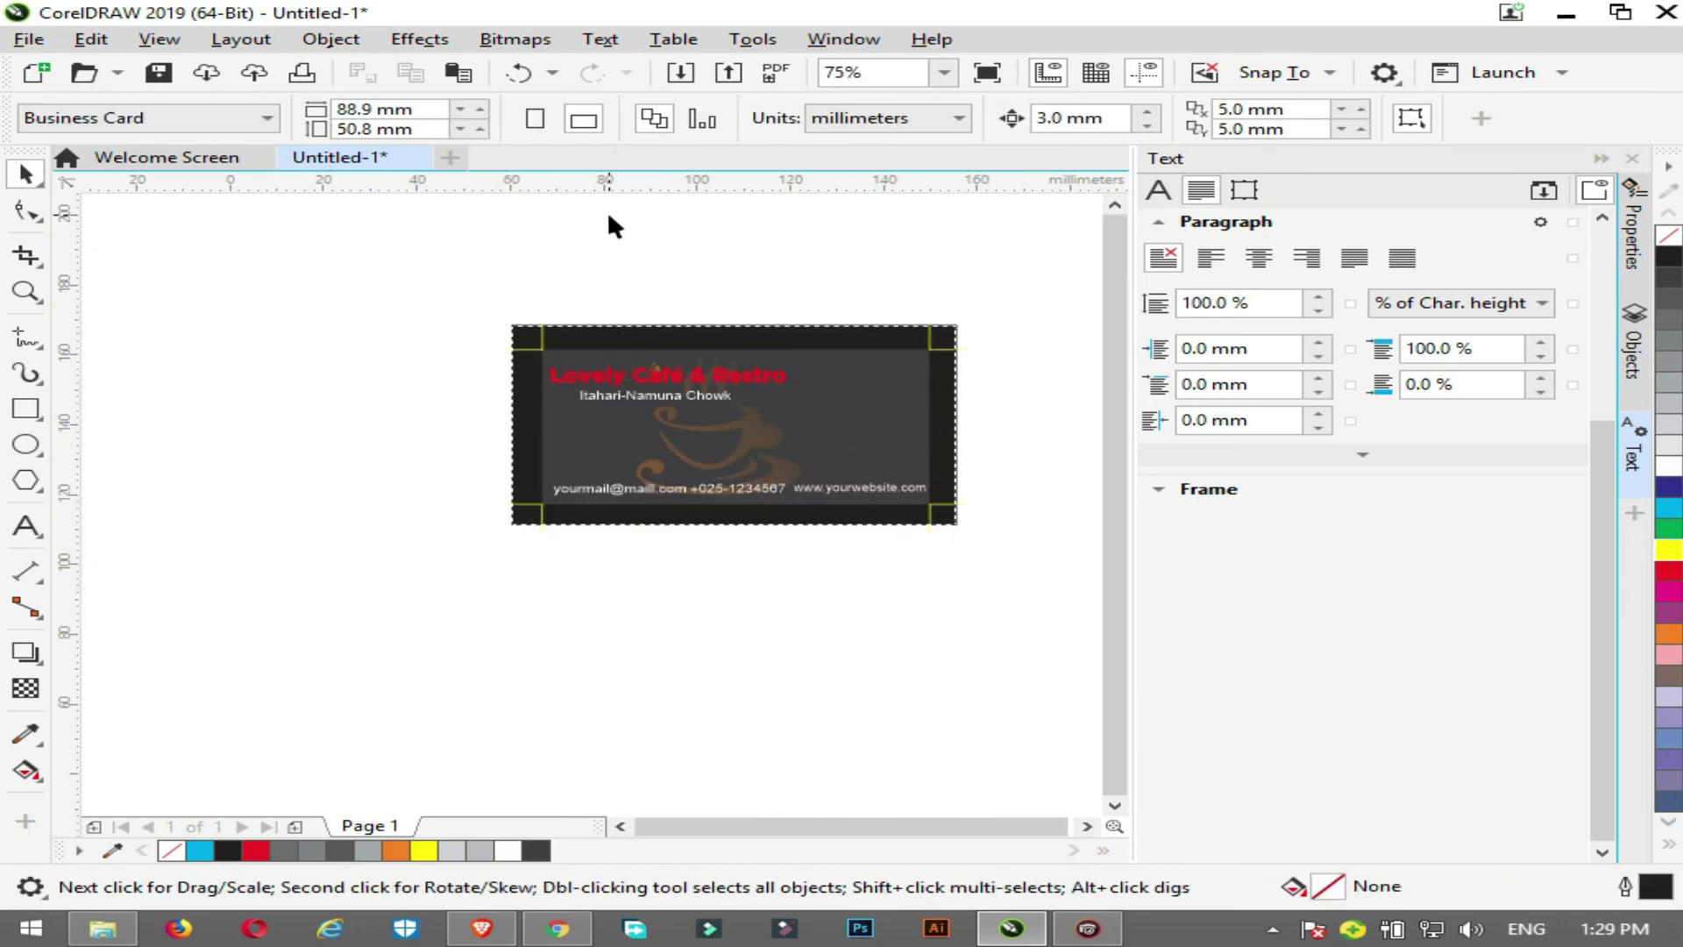
pyautogui.click(896, 408)
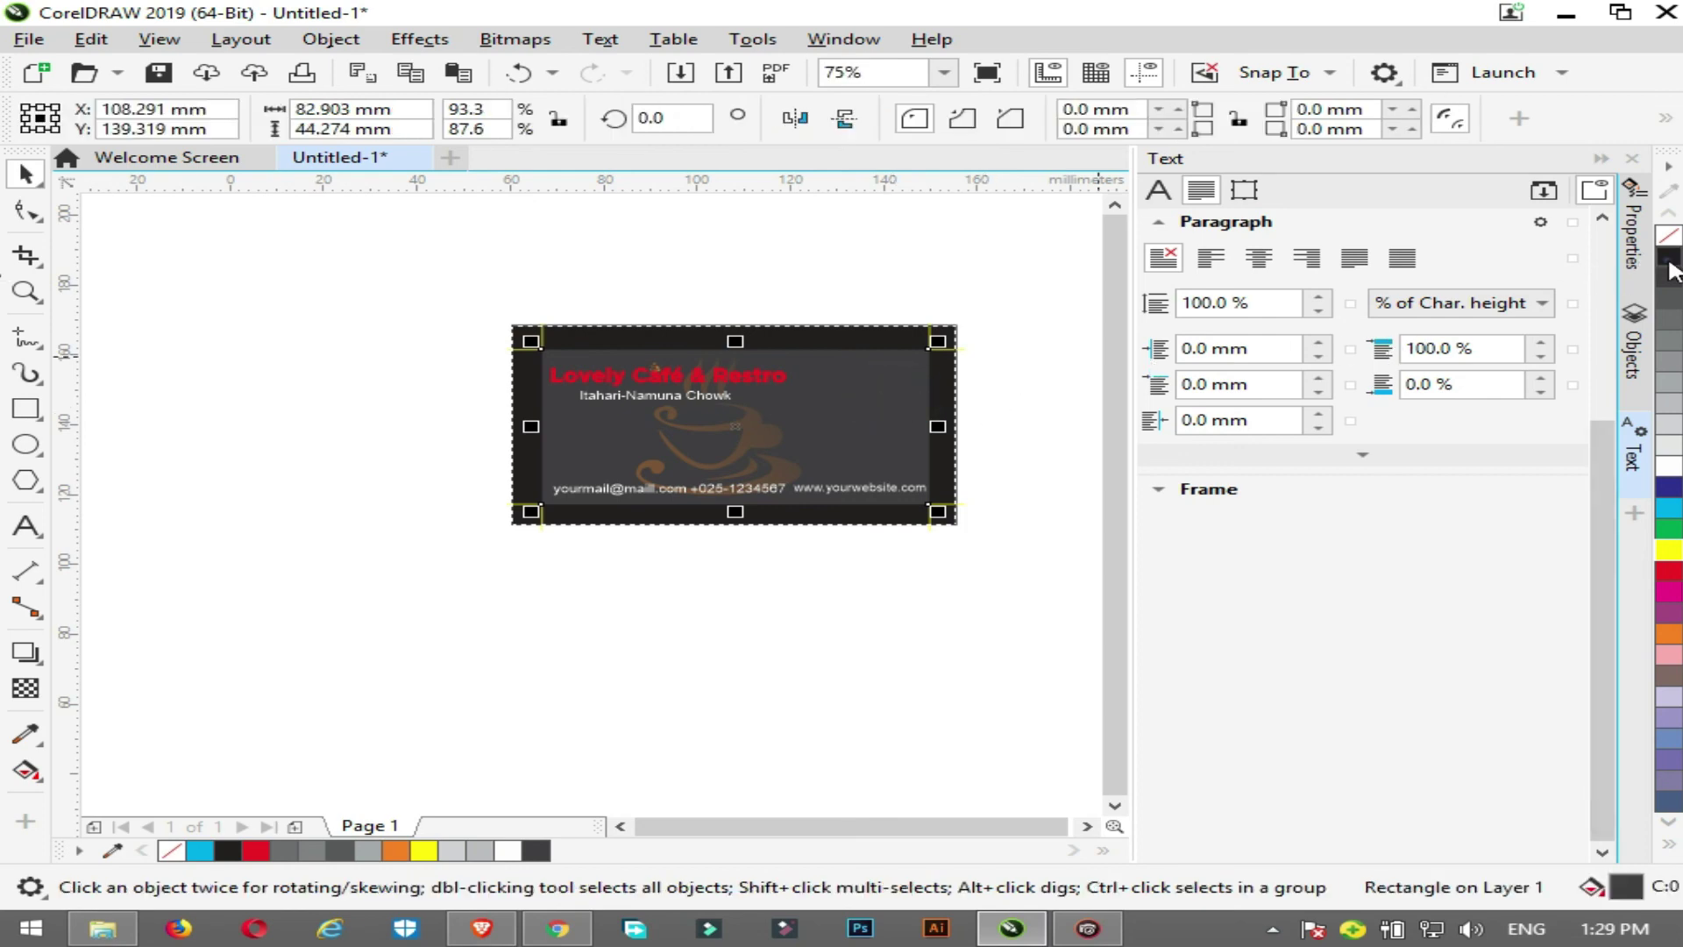
pyautogui.scroll(1, 811, 365)
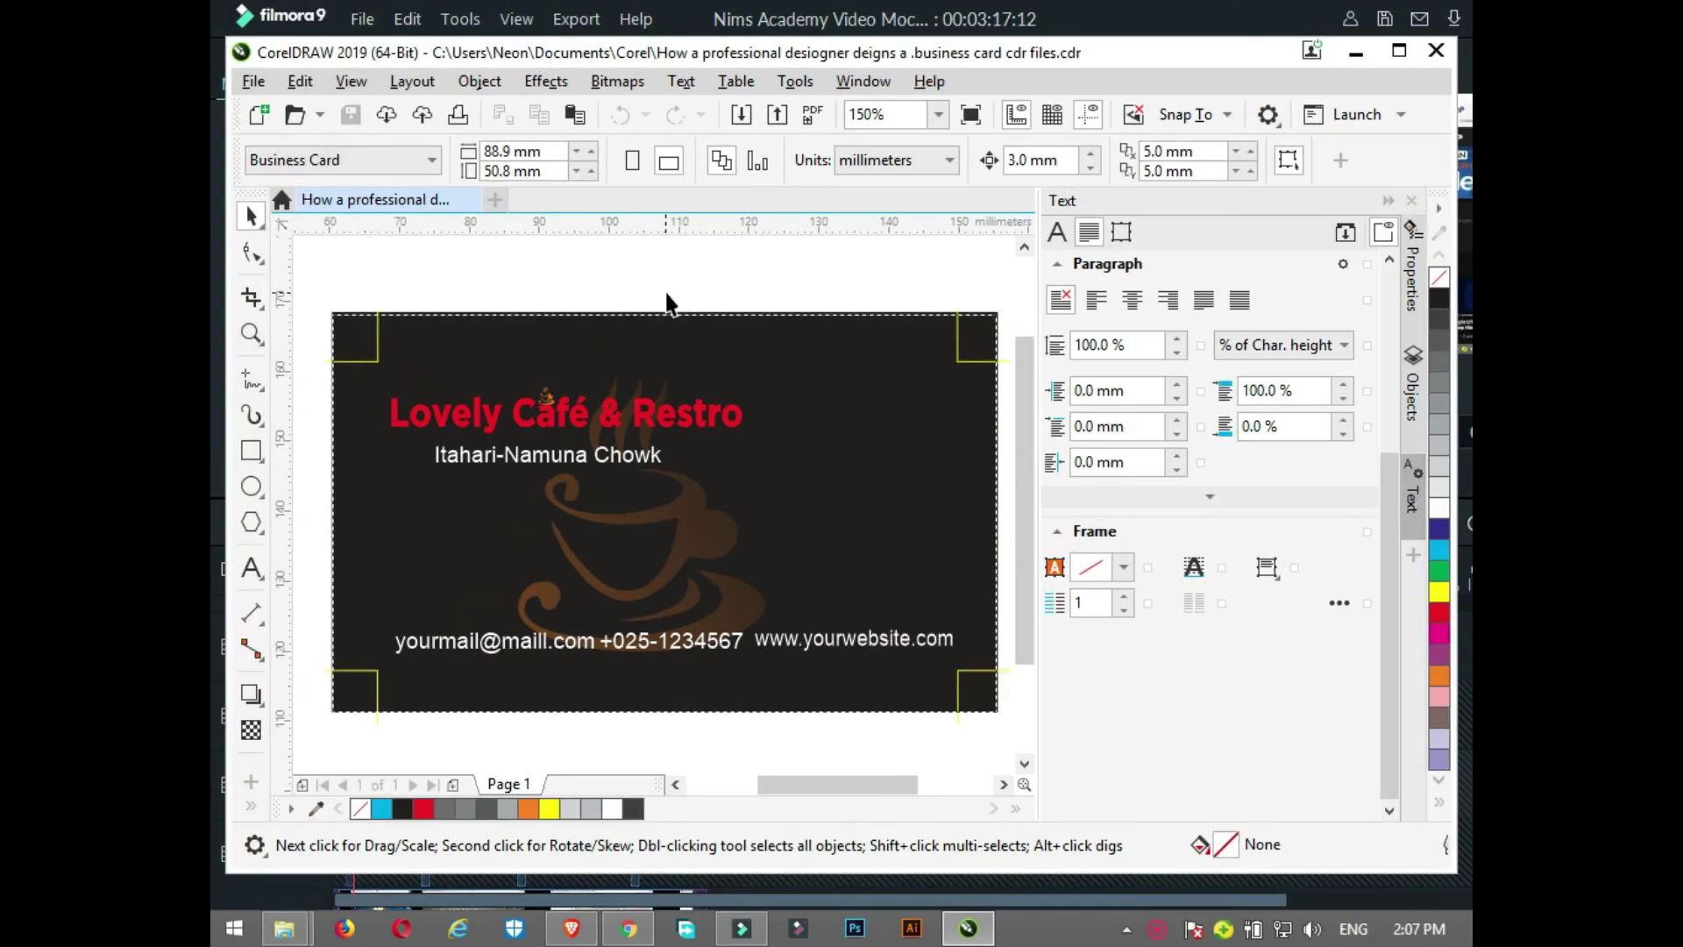
# - Convert the 'Lovely Café & Restro' title and the Itahari-Namuna Chowk address to curves
pyautogui.click(659, 415)
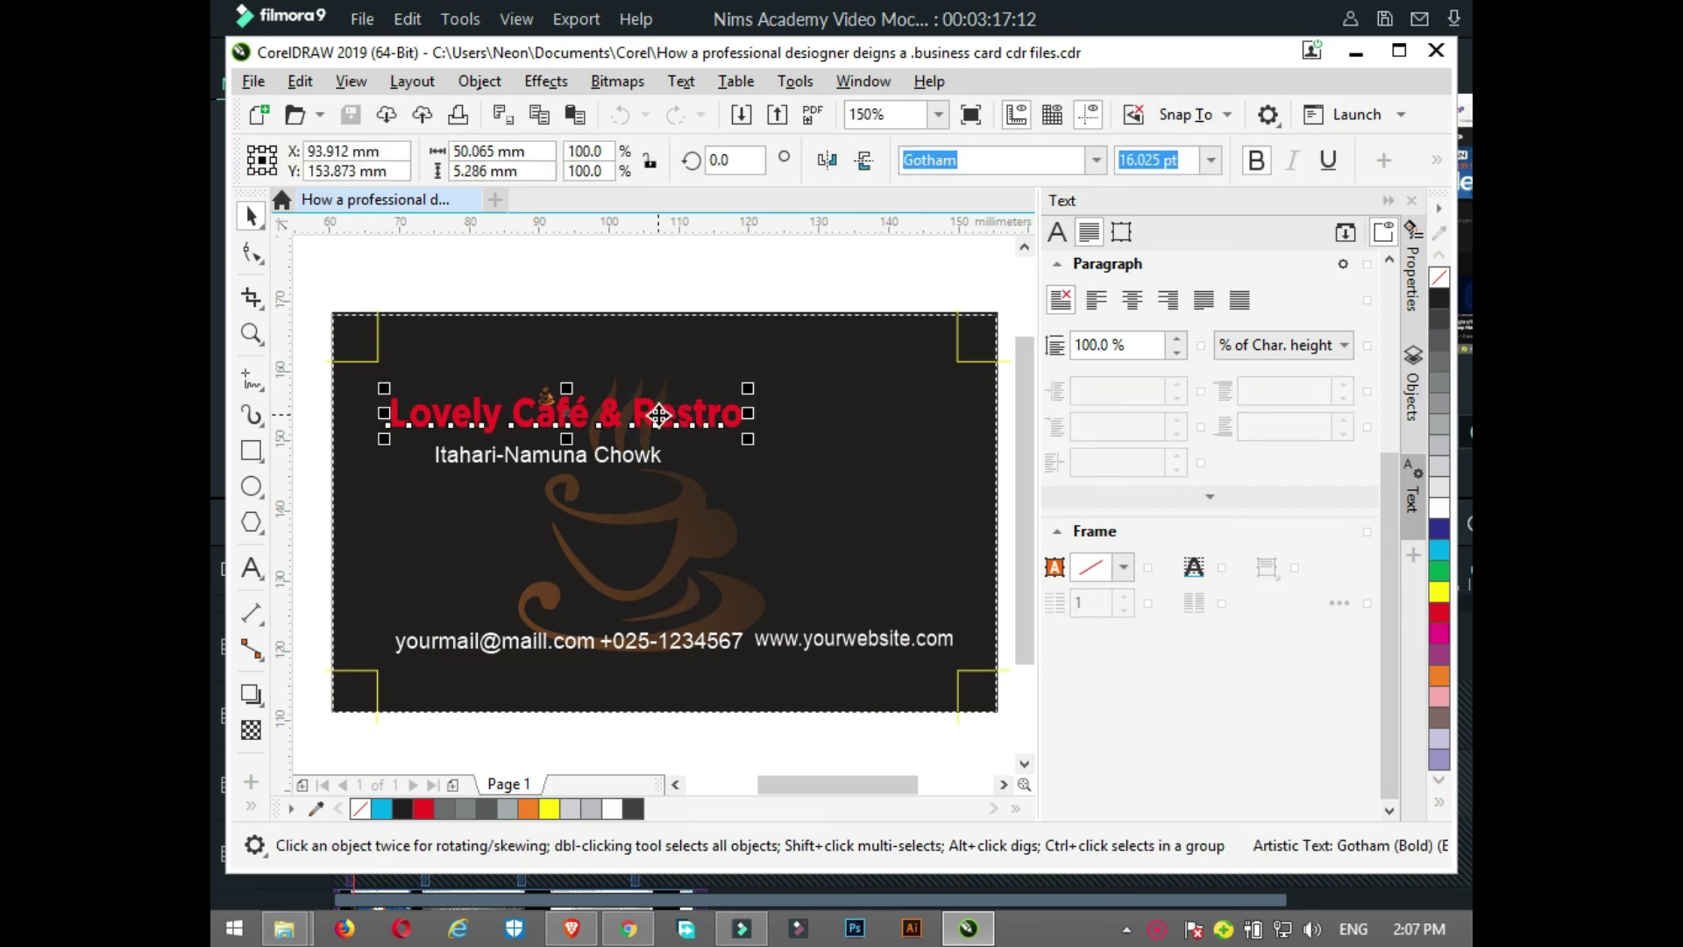
pyautogui.rightClick(659, 415)
pyautogui.click(706, 381)
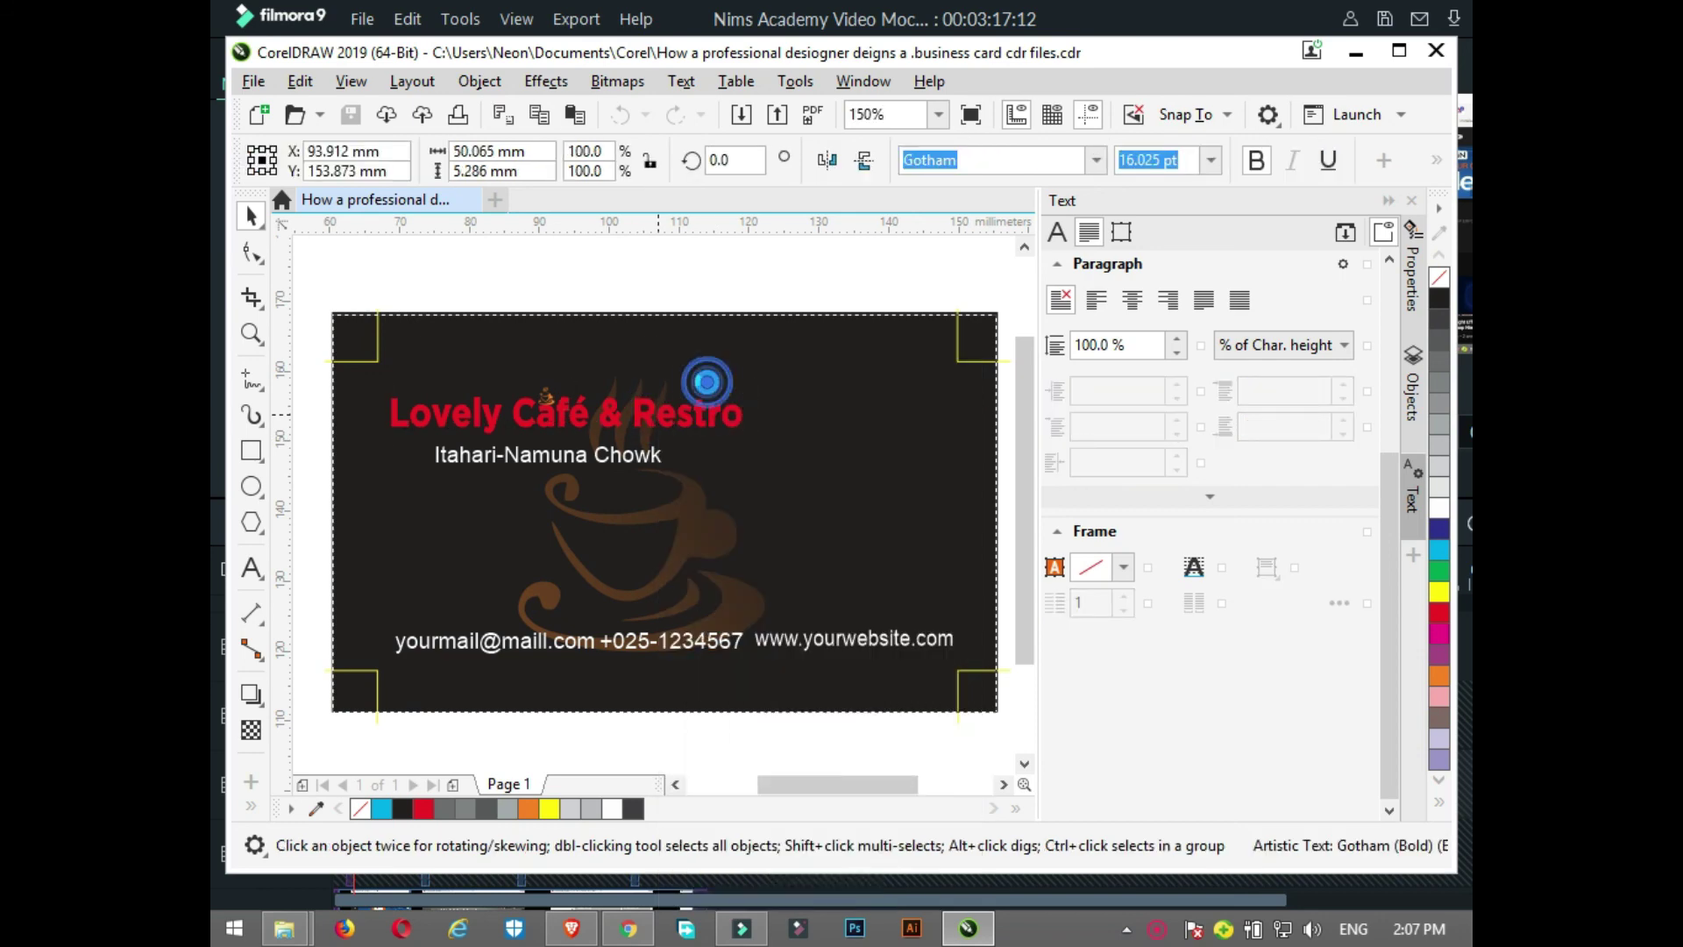
pyautogui.rightClick(612, 454)
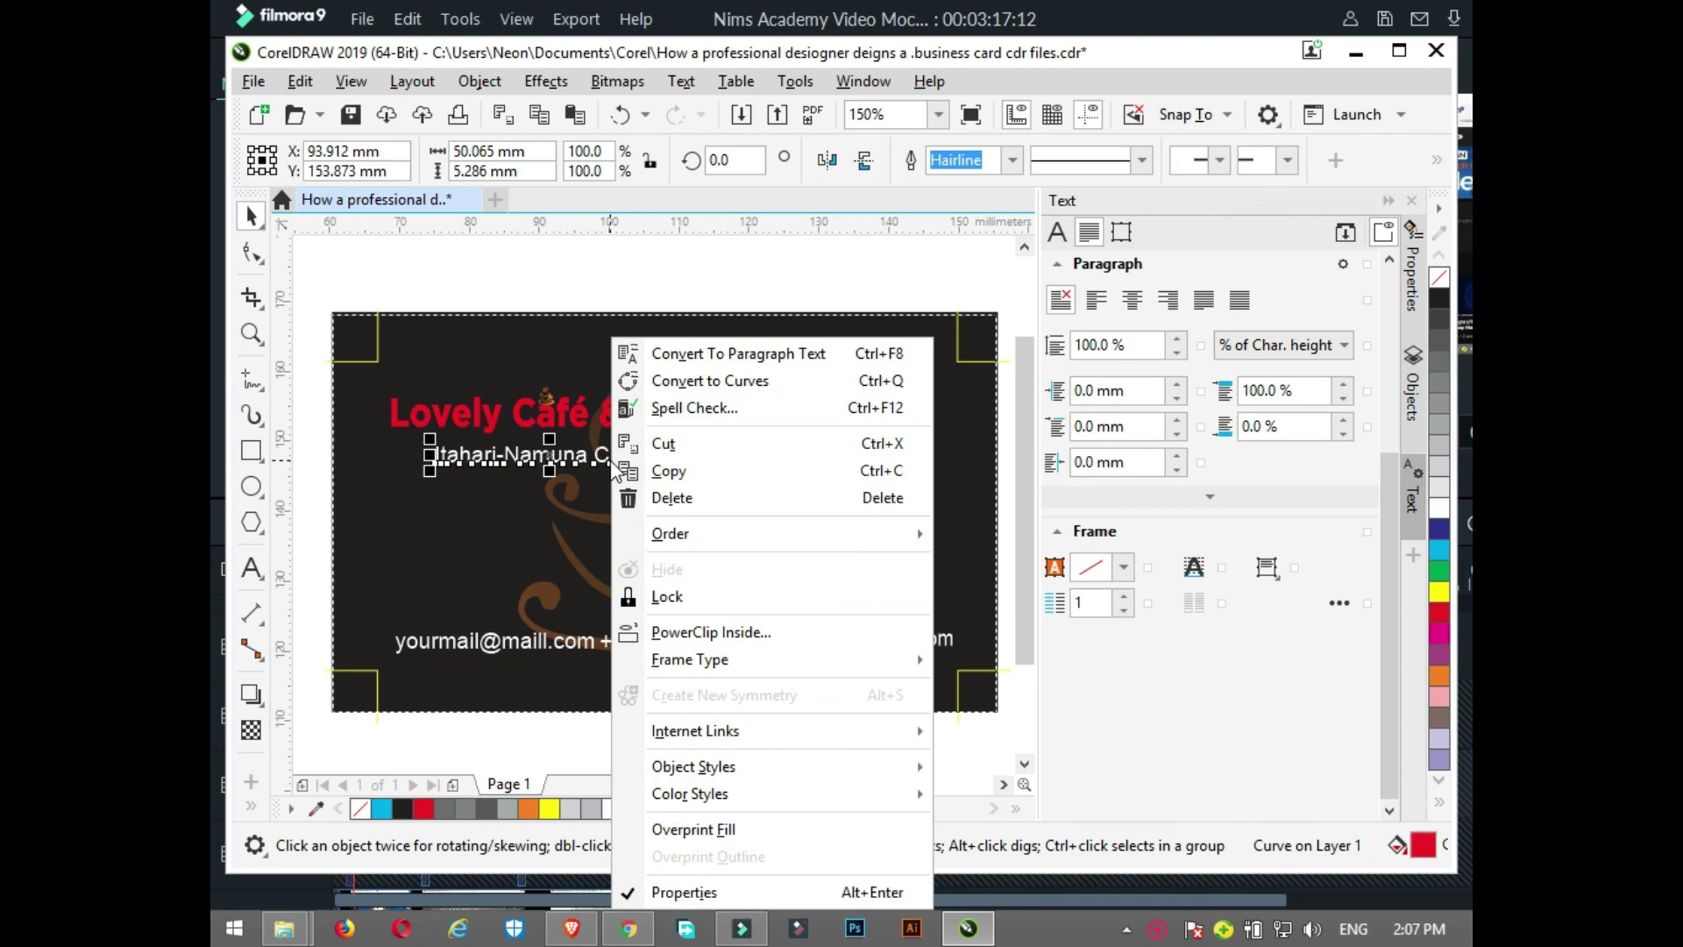
pyautogui.click(665, 379)
# - Convert the email, phone number and website text to curves
pyautogui.click(534, 653)
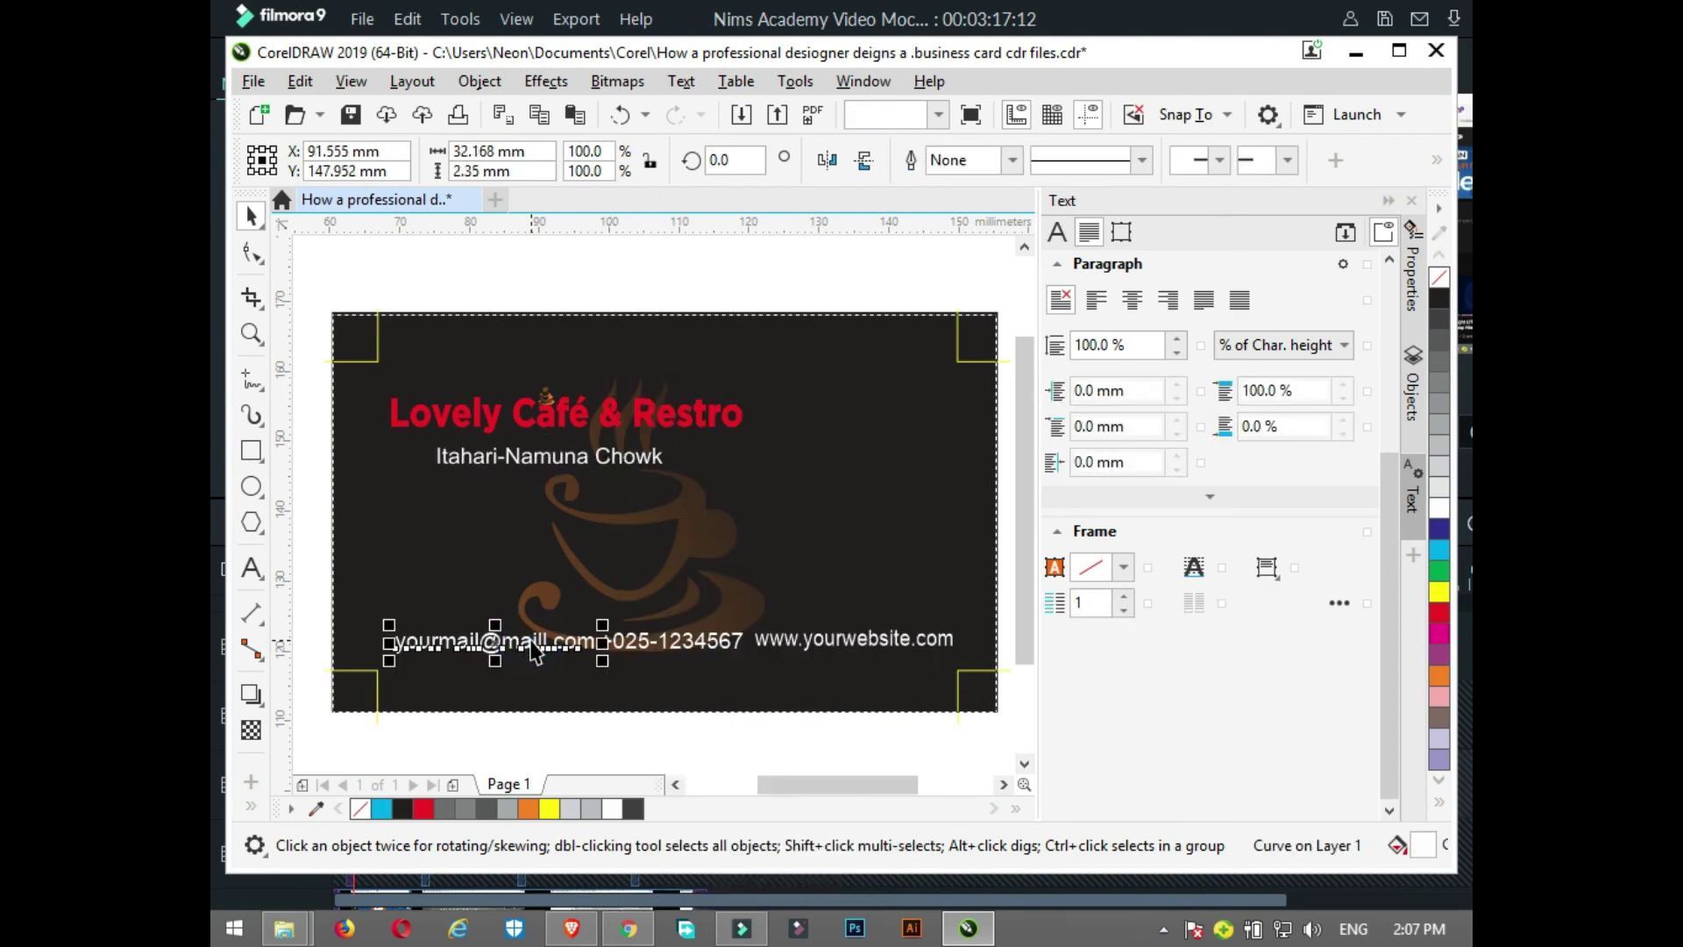
pyautogui.rightClick(535, 653)
pyautogui.click(605, 108)
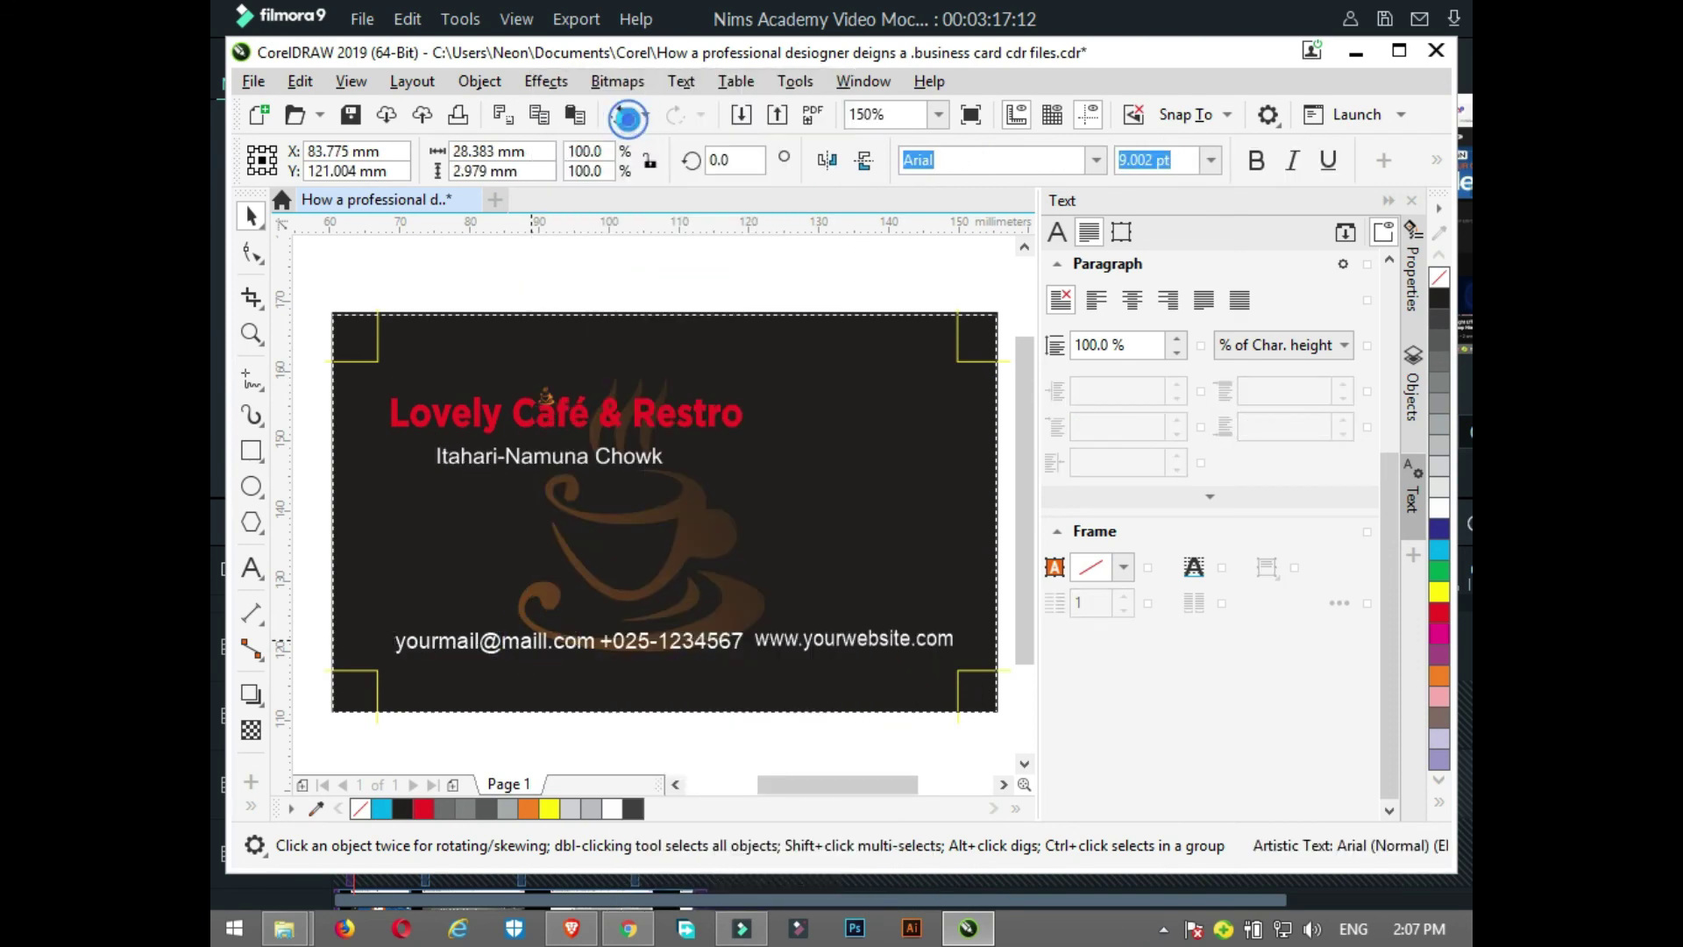
pyautogui.click(648, 641)
pyautogui.rightClick(648, 641)
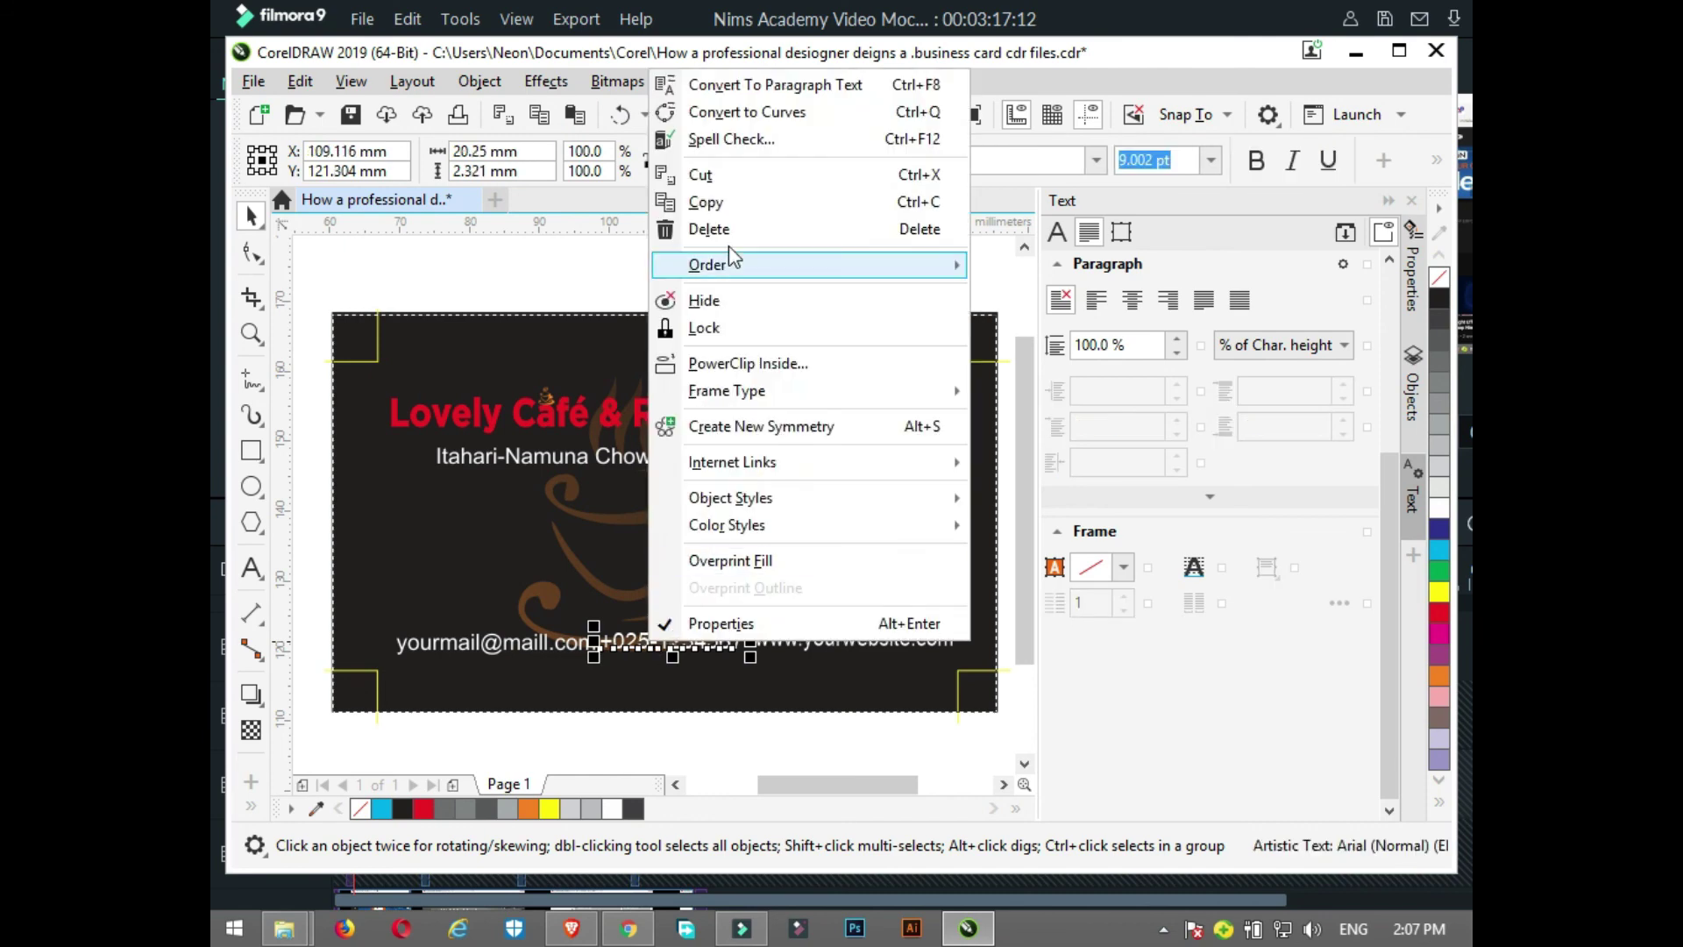
pyautogui.click(745, 112)
pyautogui.click(837, 645)
pyautogui.rightClick(835, 643)
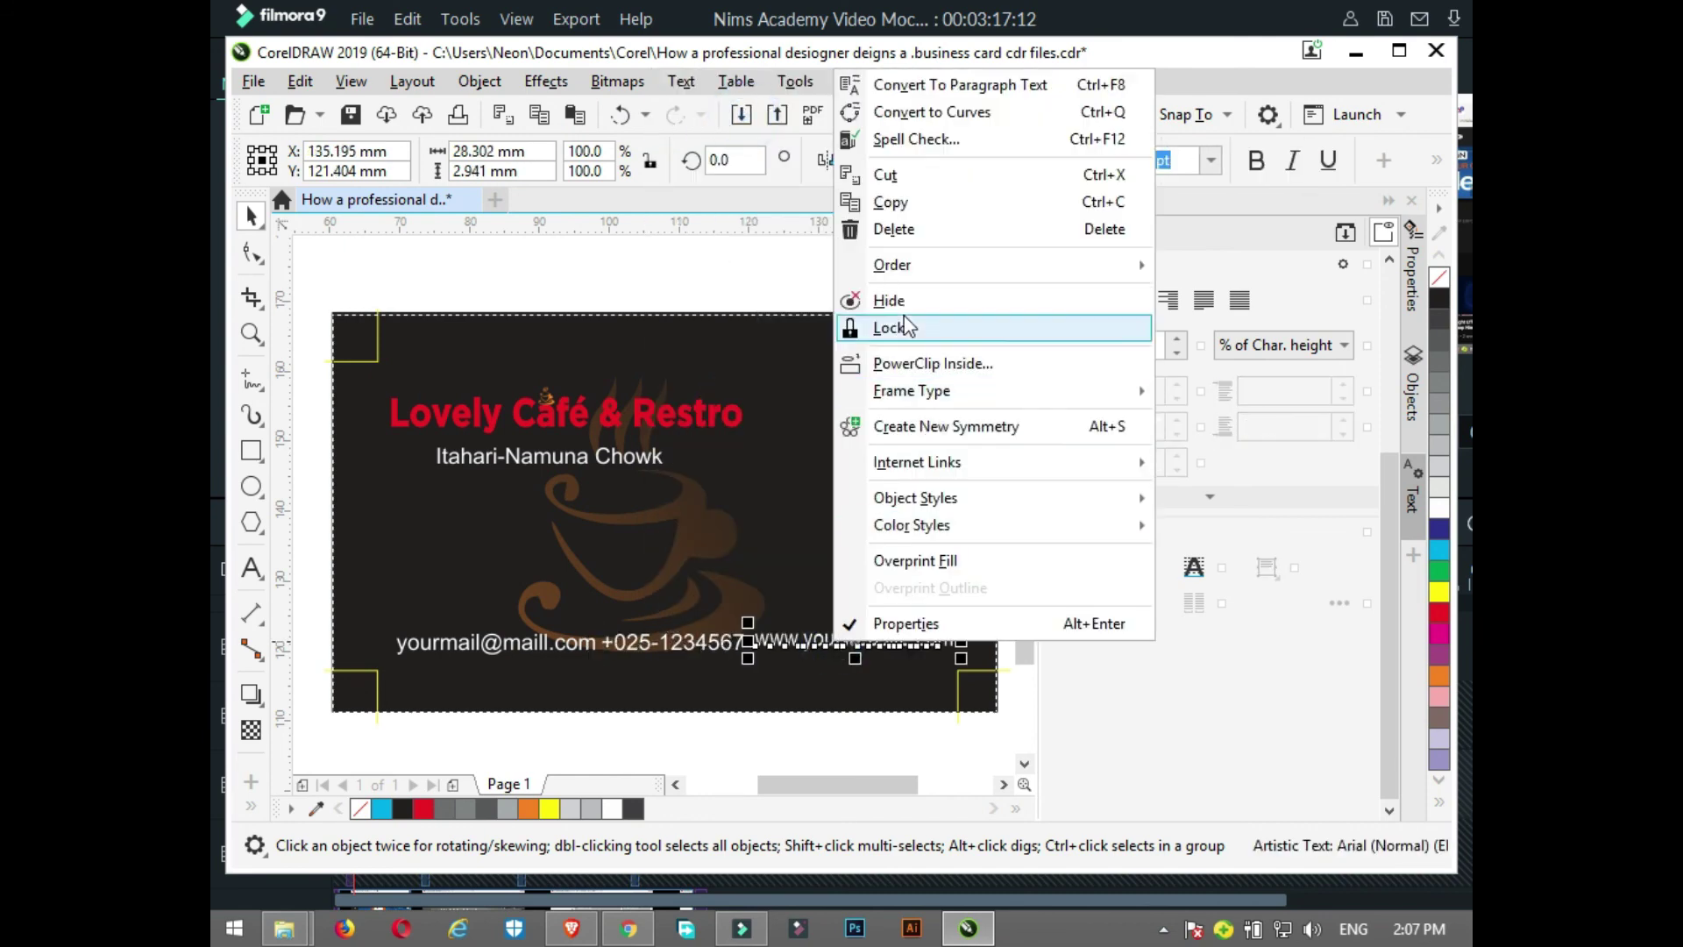
pyautogui.click(929, 112)
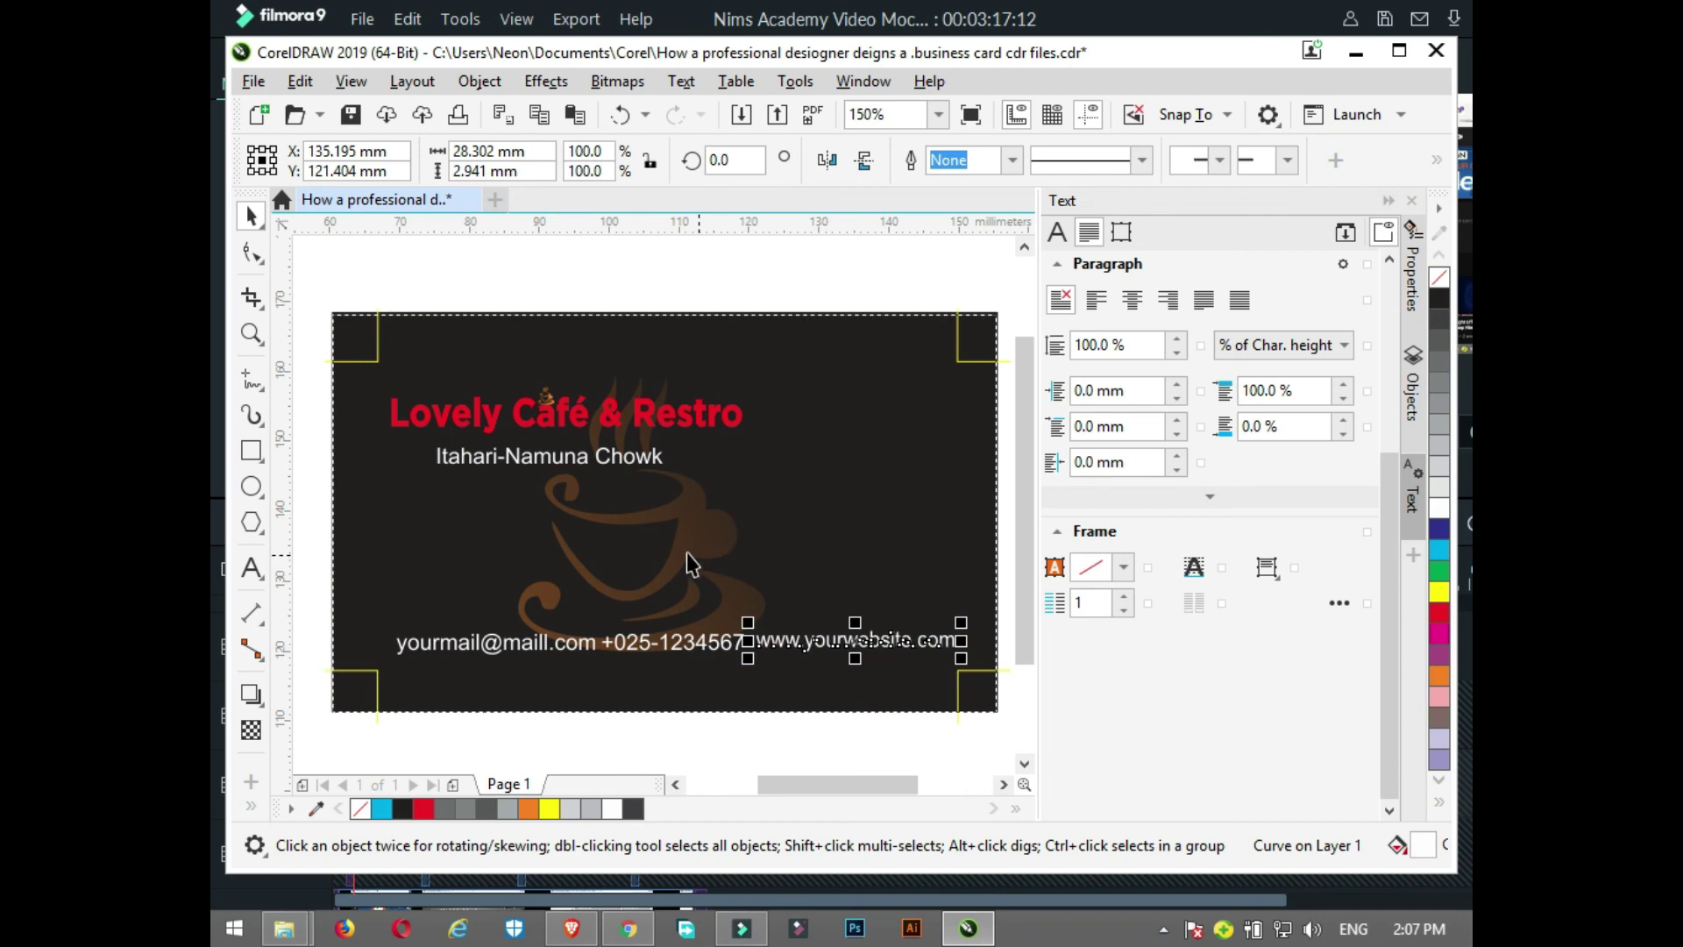
pyautogui.click(657, 274)
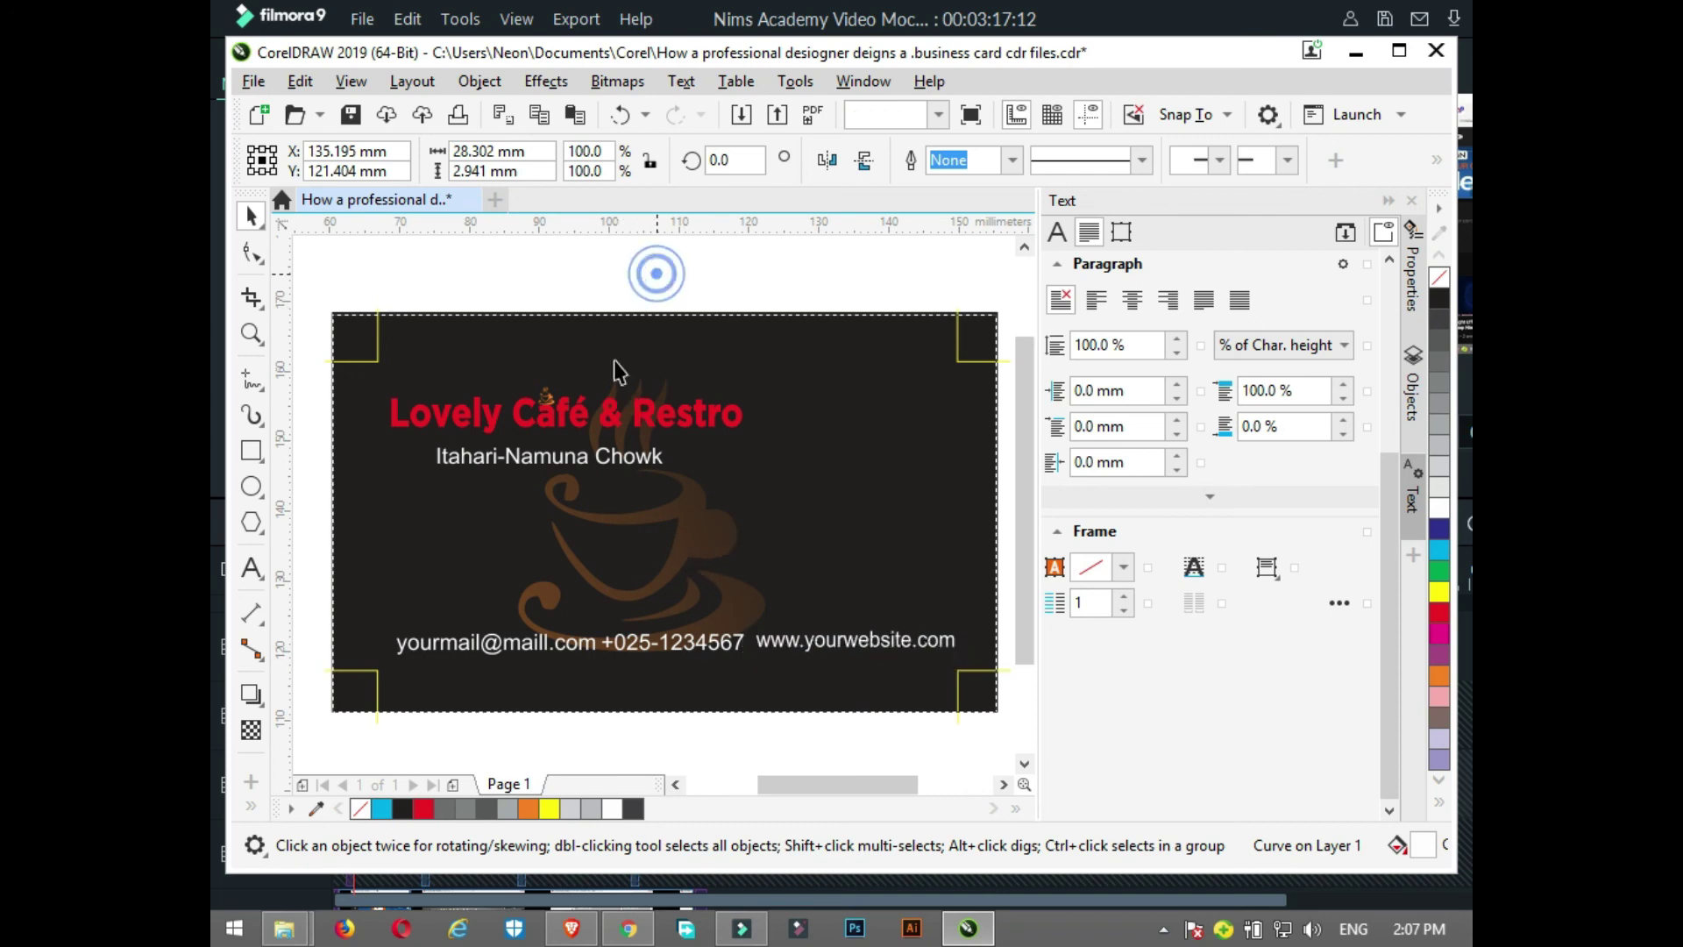
pyautogui.click(579, 422)
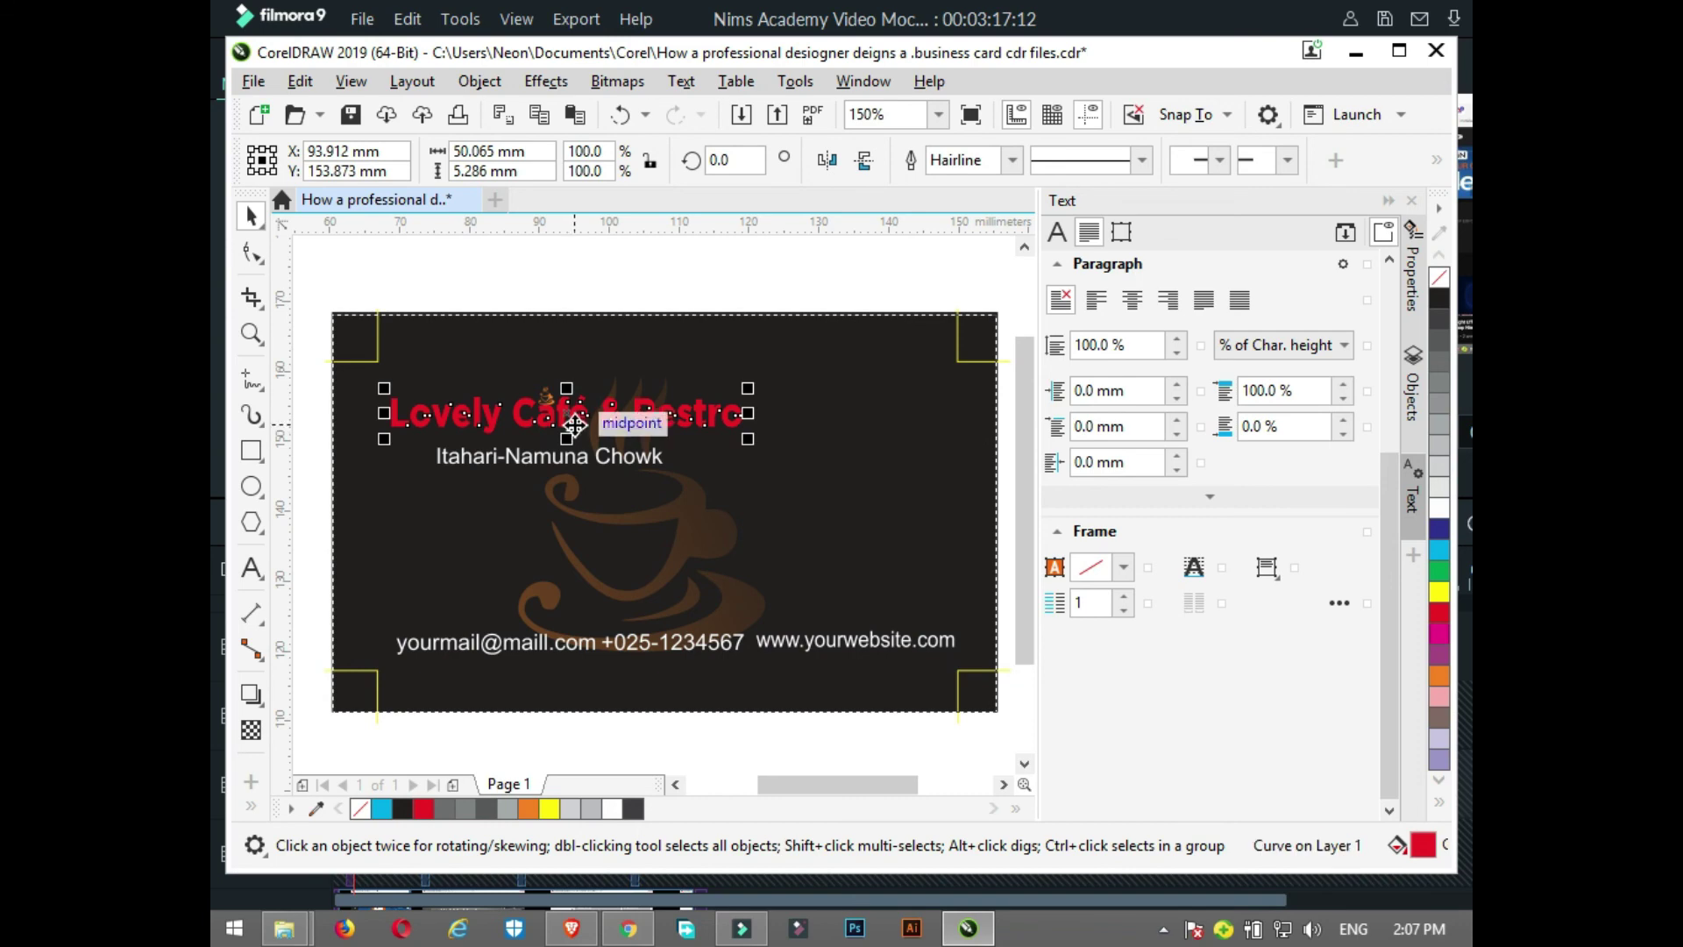
pyautogui.scroll(3, 605, 412)
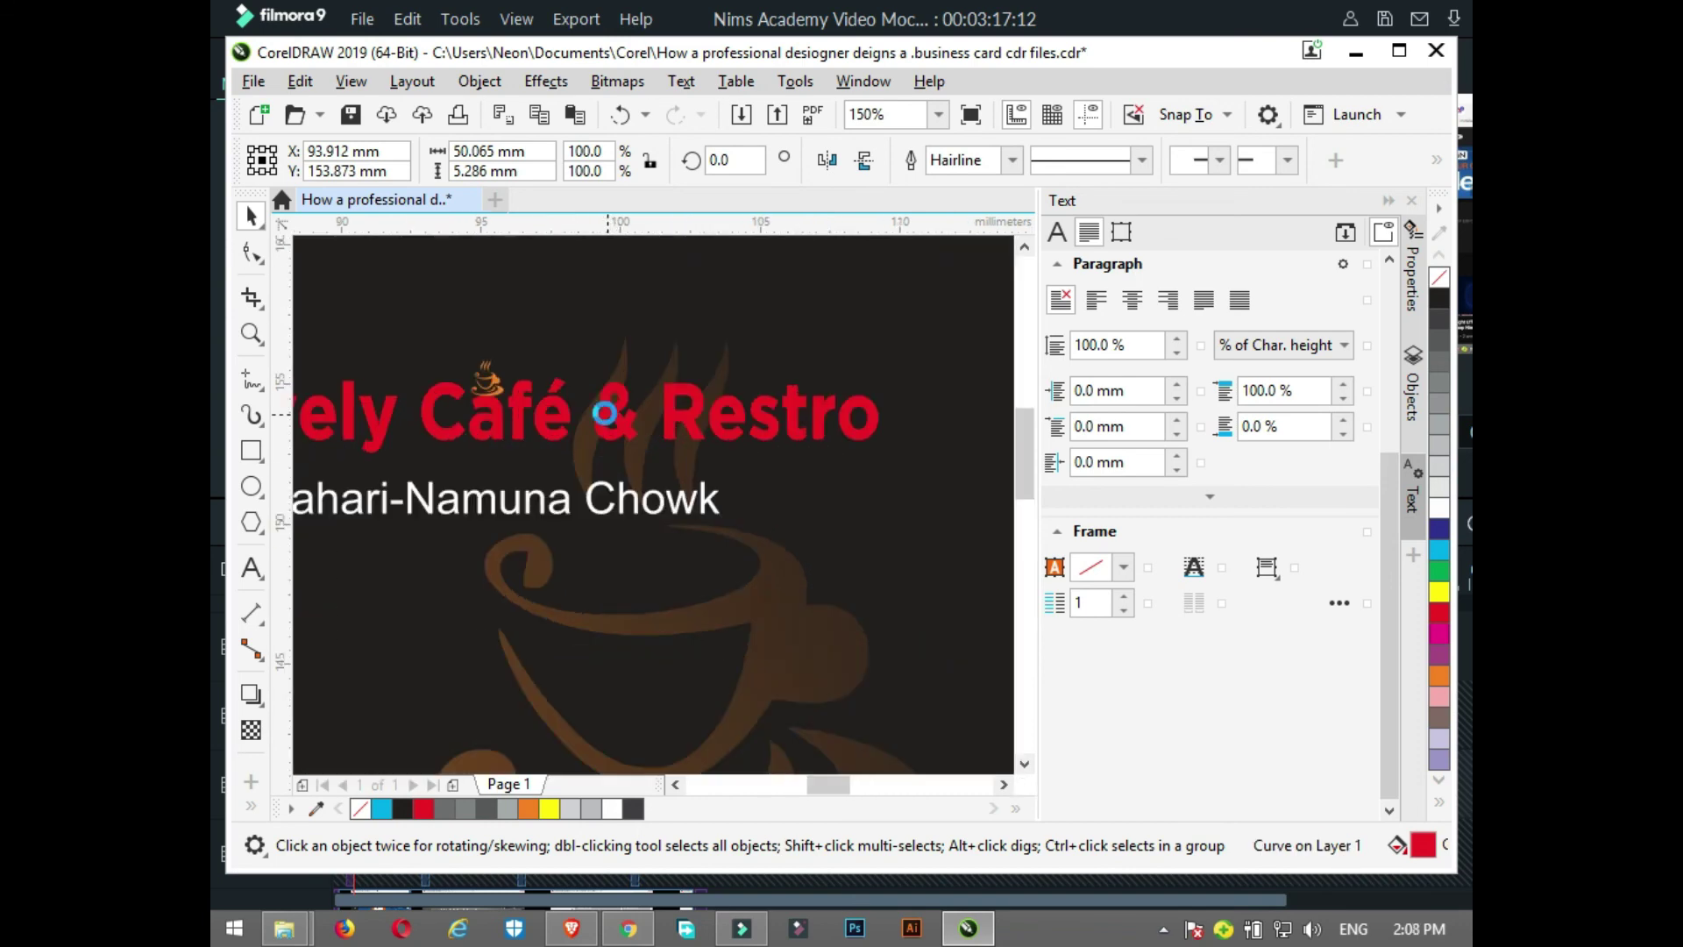
pyautogui.scroll(1, 603, 413)
pyautogui.scroll(-3, 588, 386)
pyautogui.scroll(4, 550, 412)
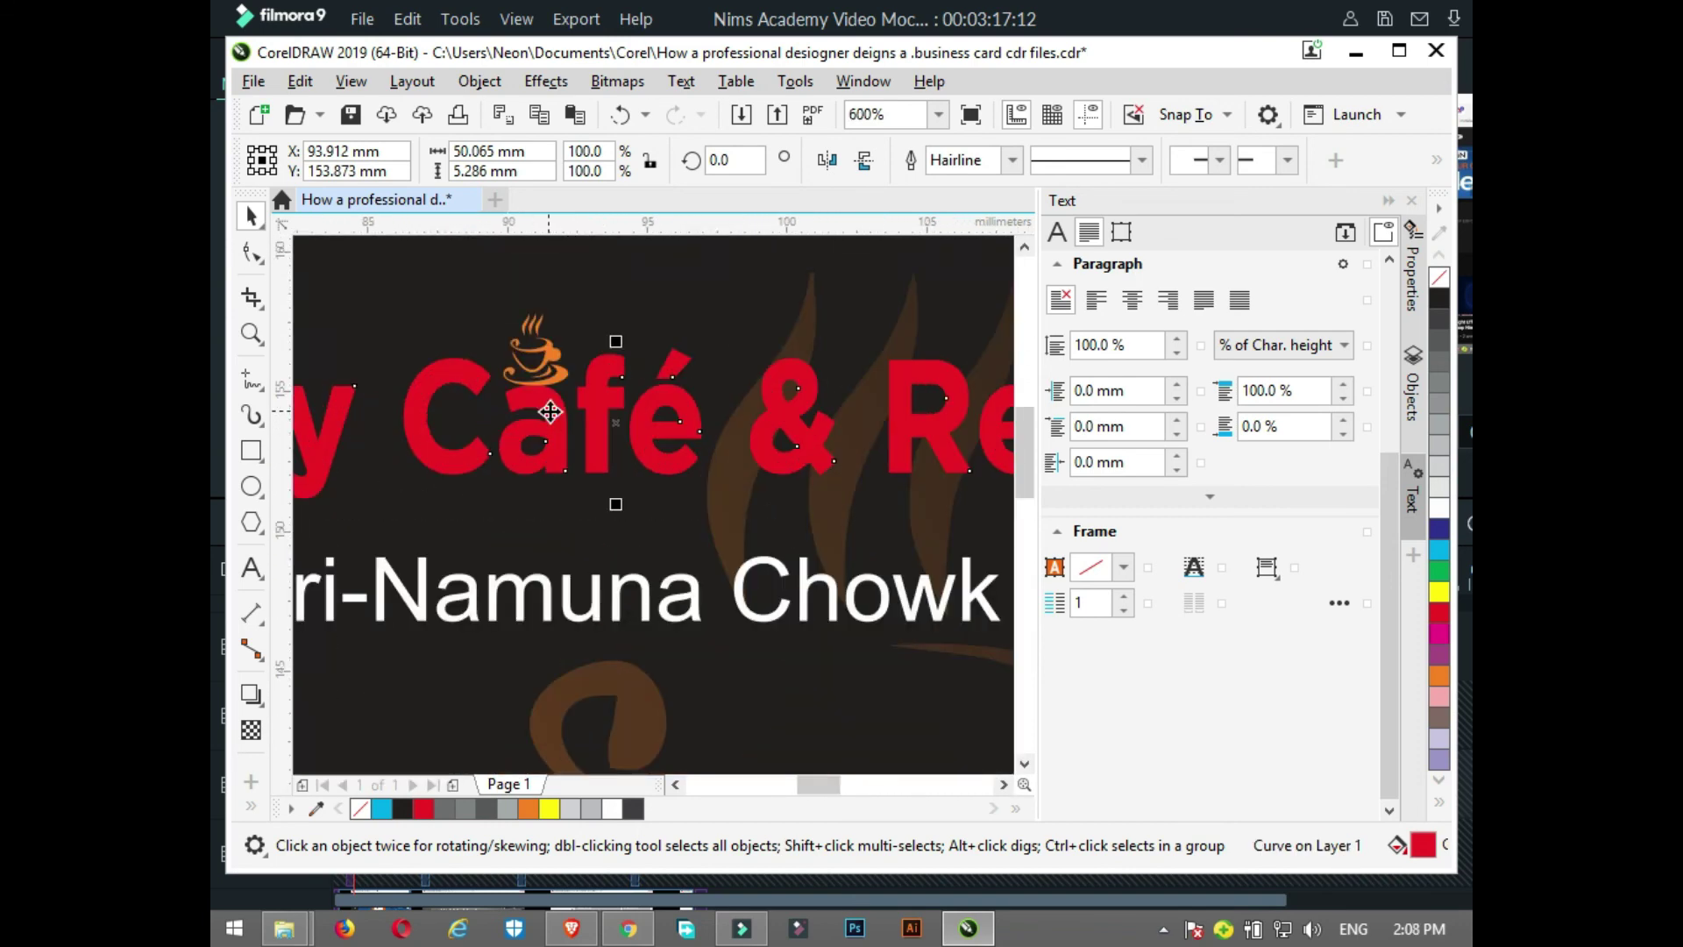
pyautogui.scroll(-3, 549, 412)
pyautogui.click(668, 254)
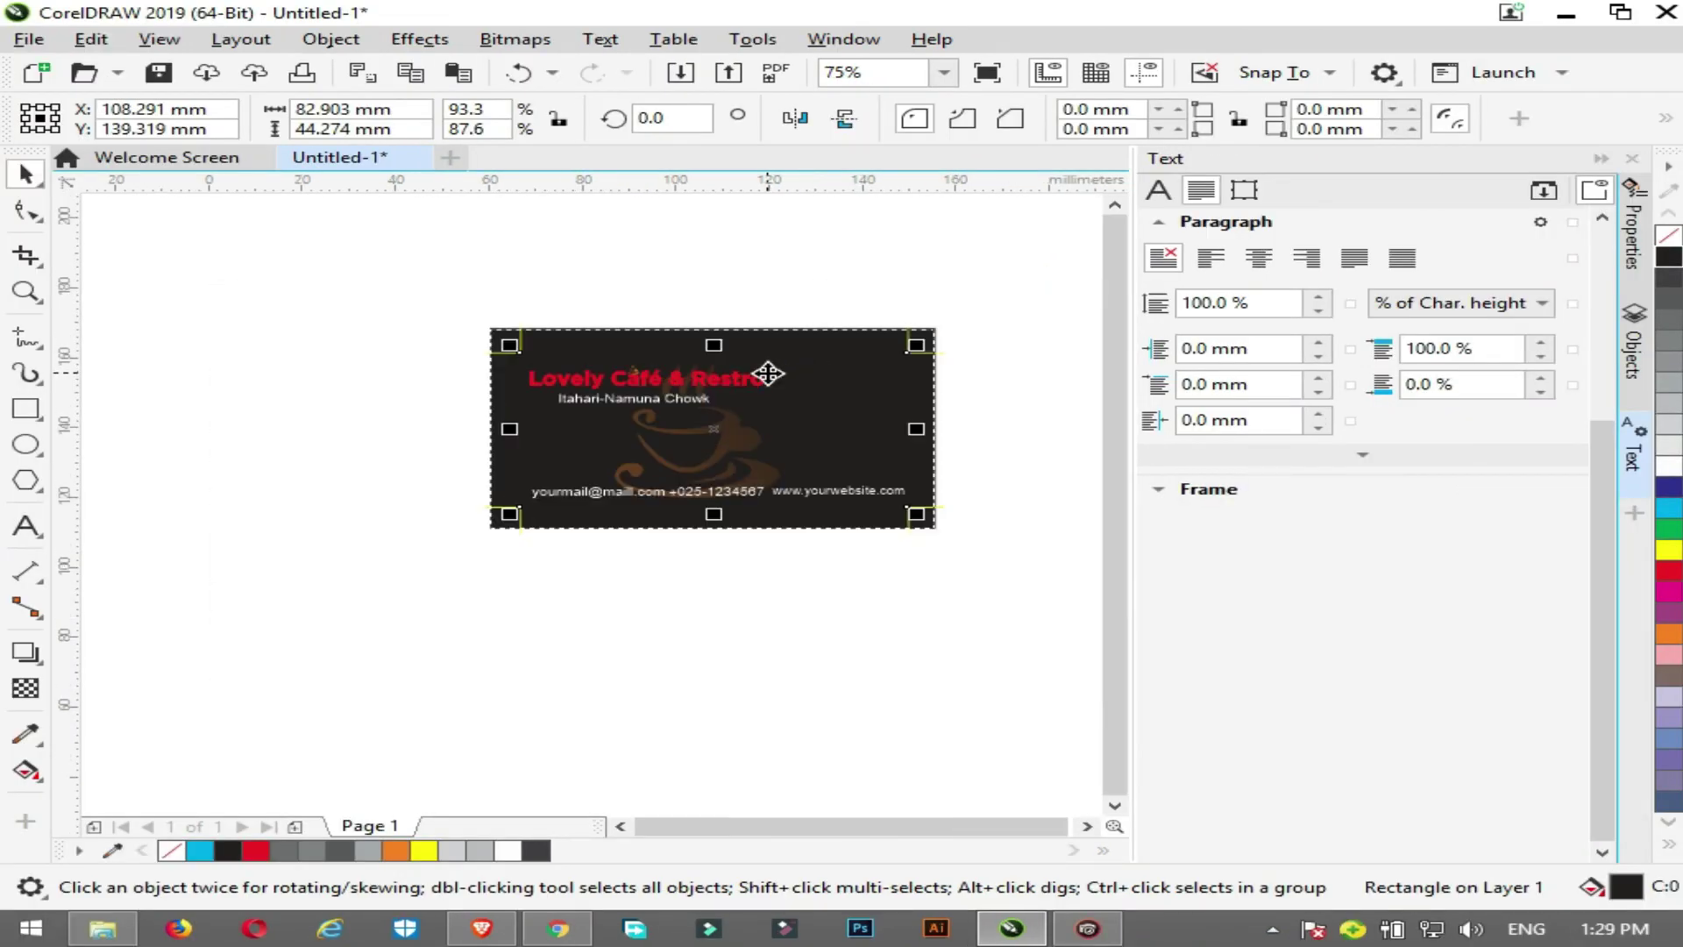
pyautogui.scroll(-1, 766, 373)
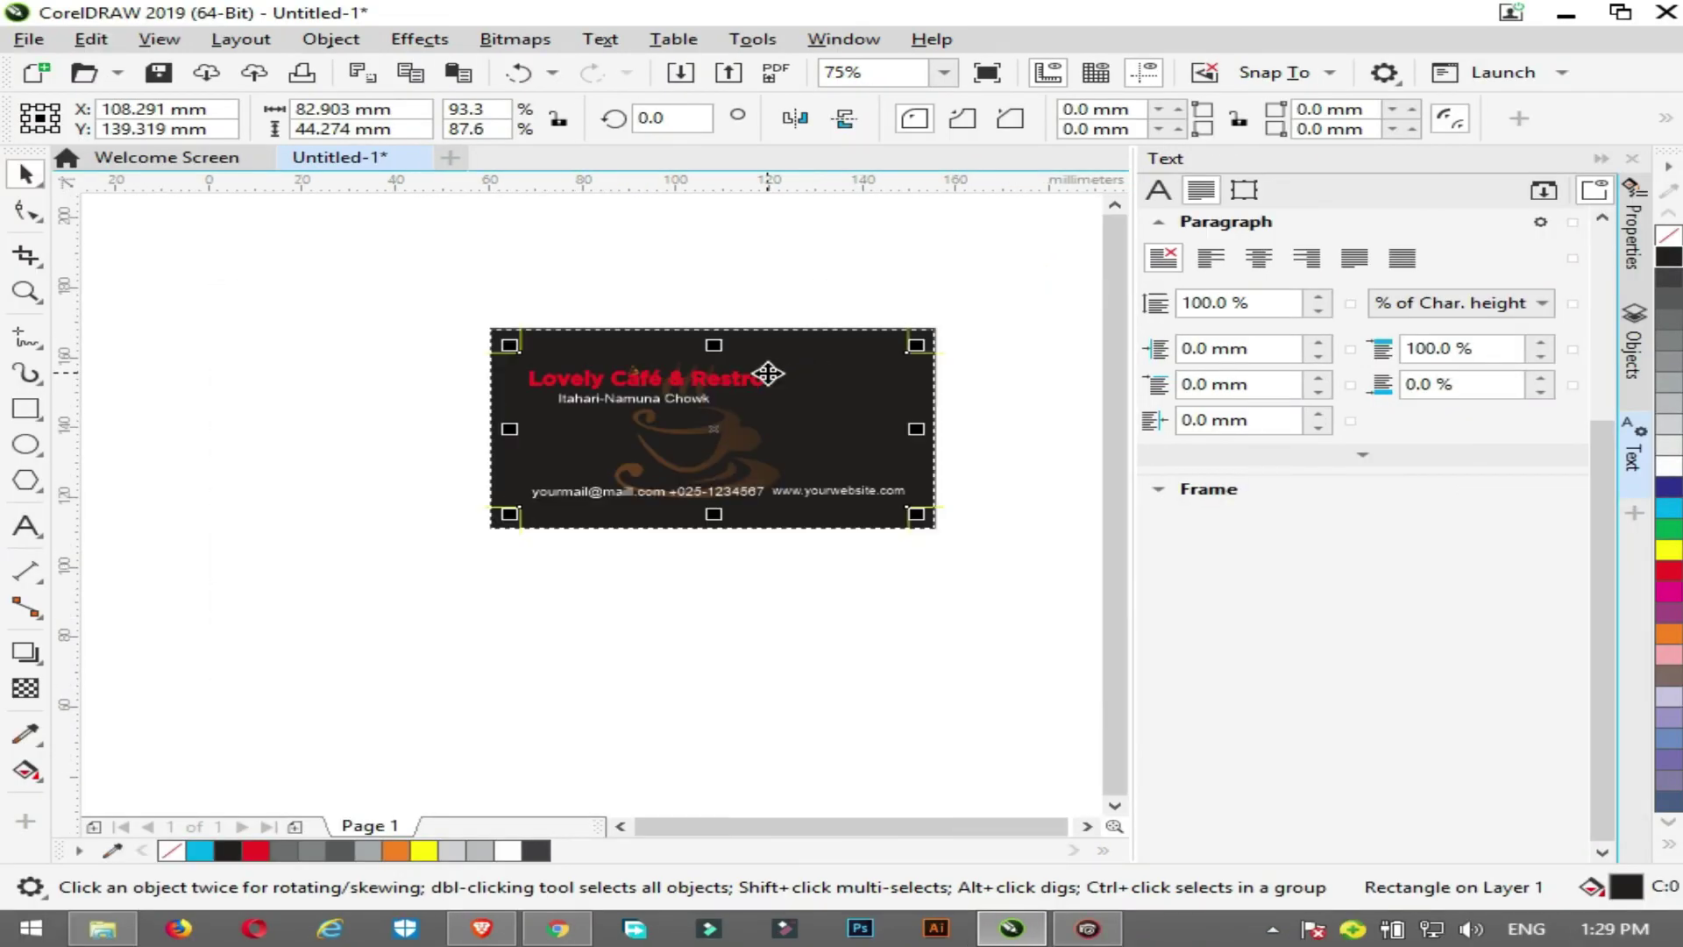